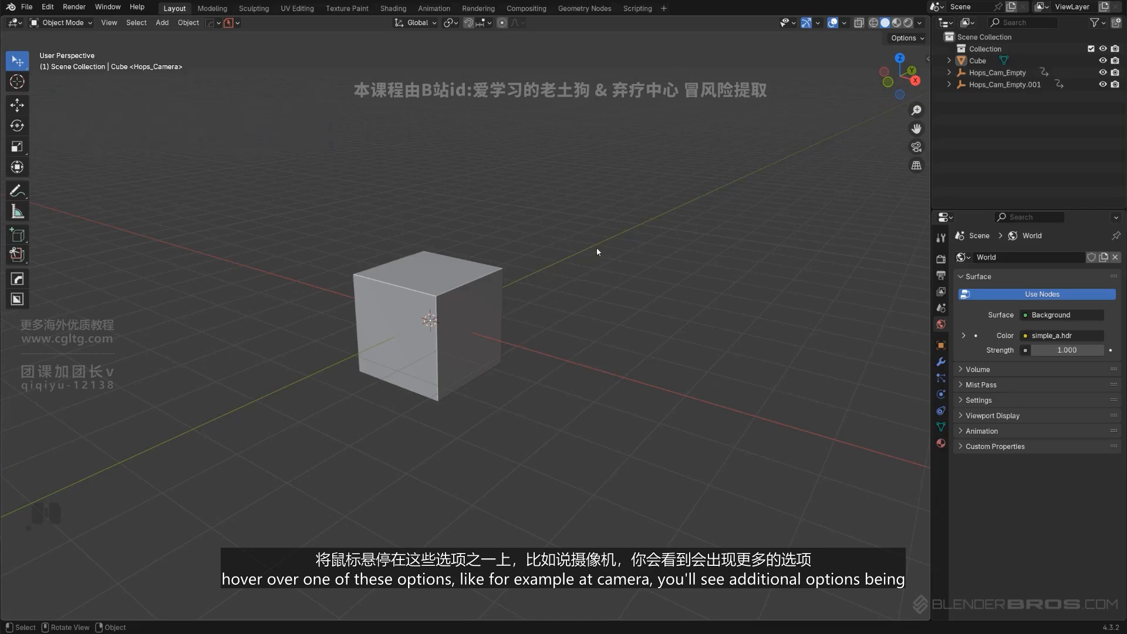
Select the cube and compare the HardOps menu with and without a selection, checking the Sharpen variants.
key("q")
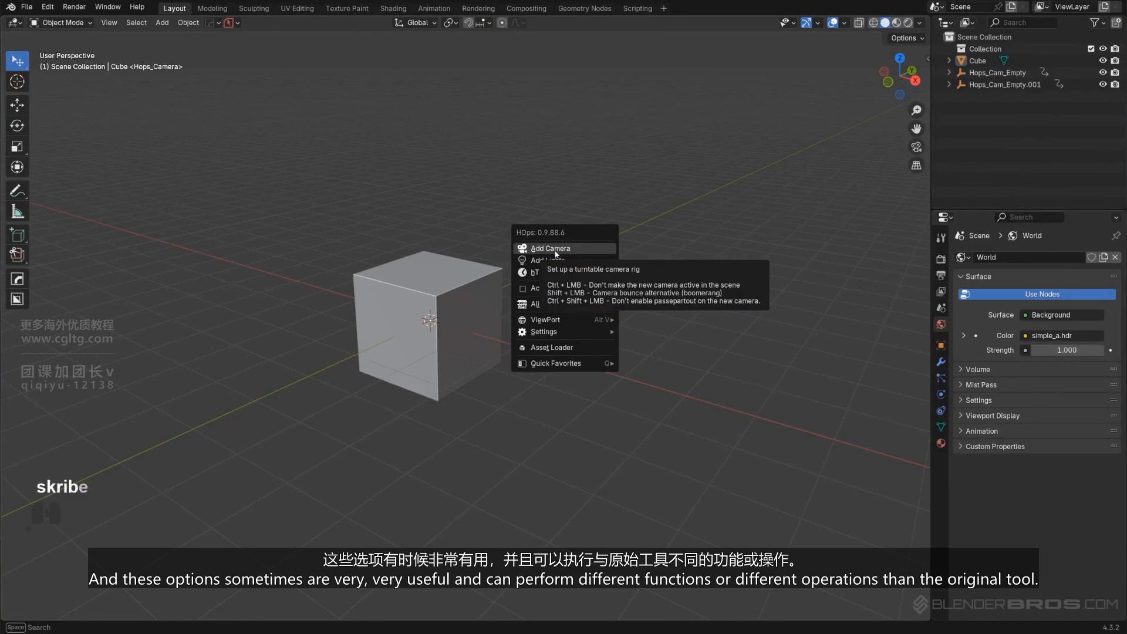
left_click(496, 275)
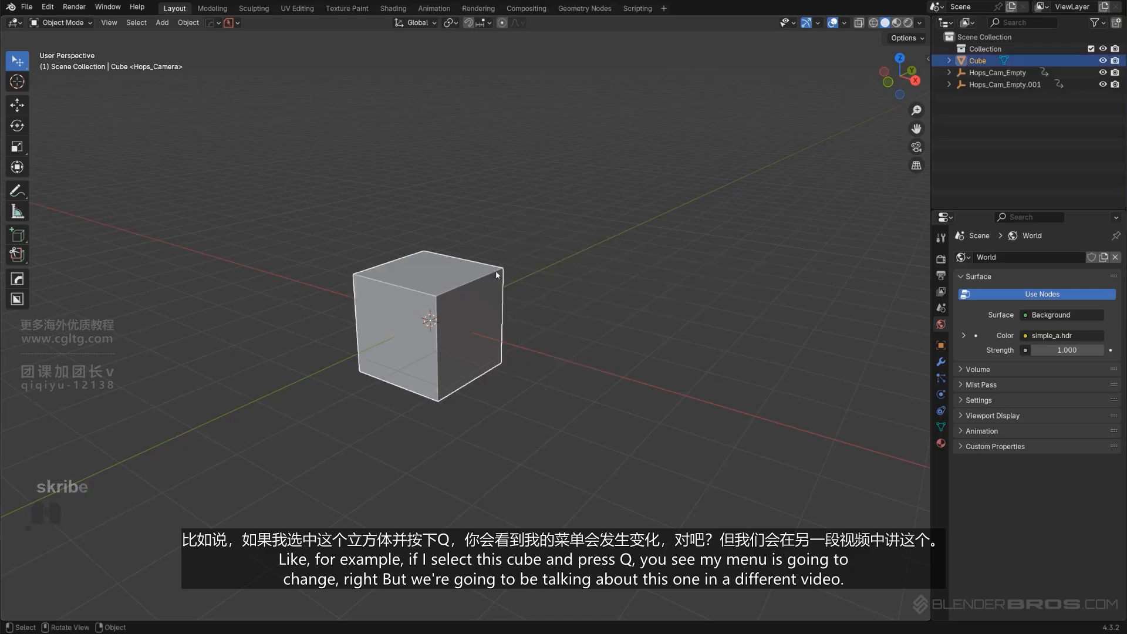
key("q")
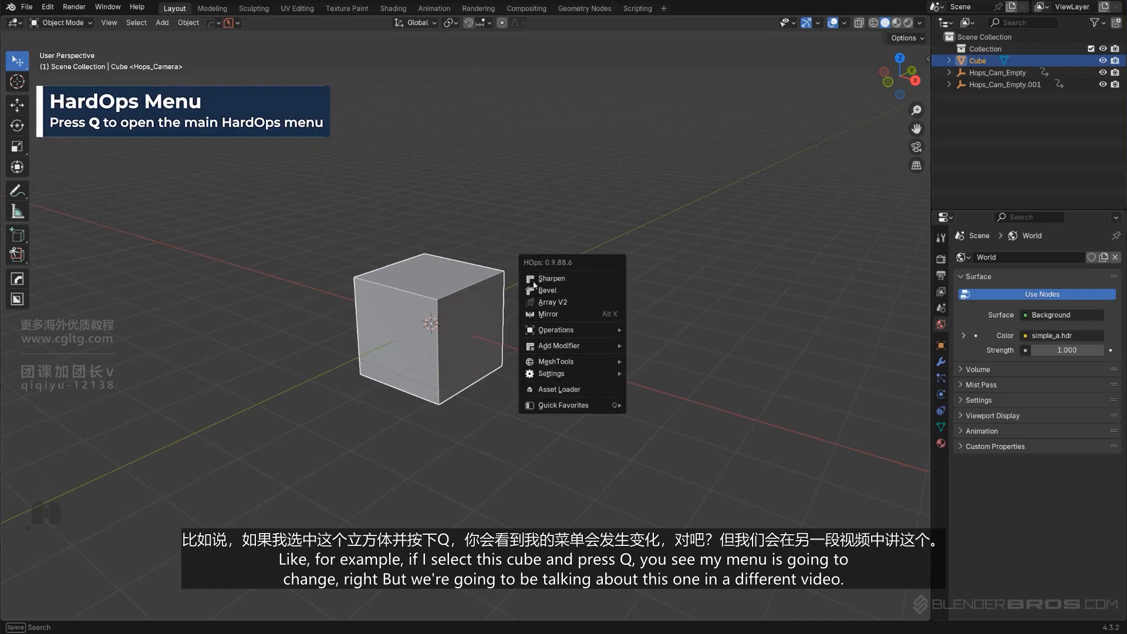
key("q")
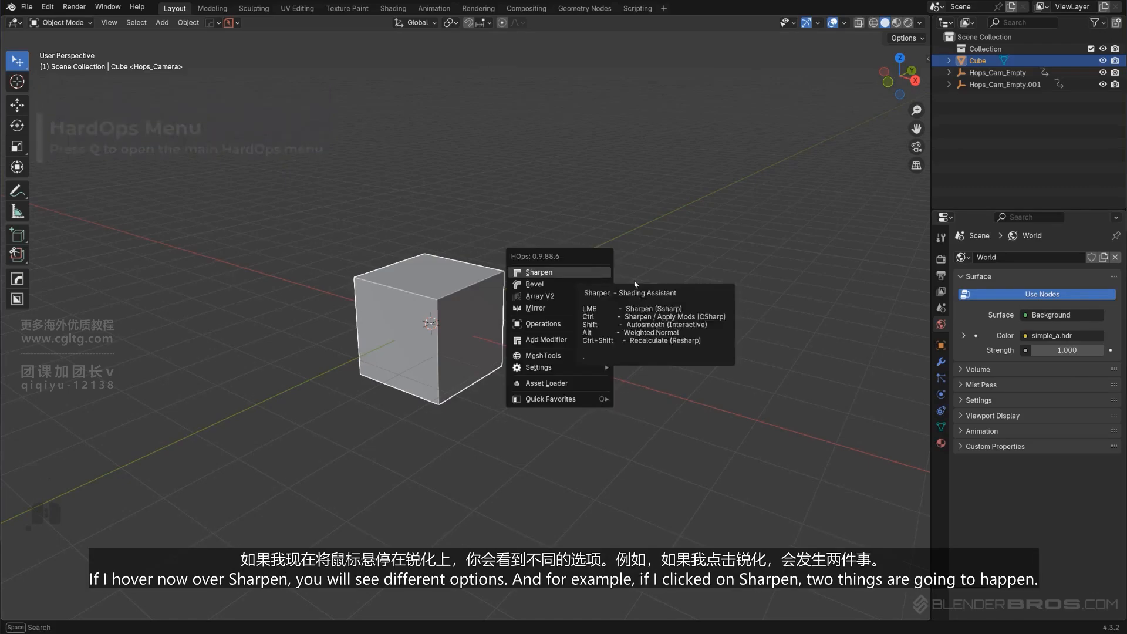
key("q")
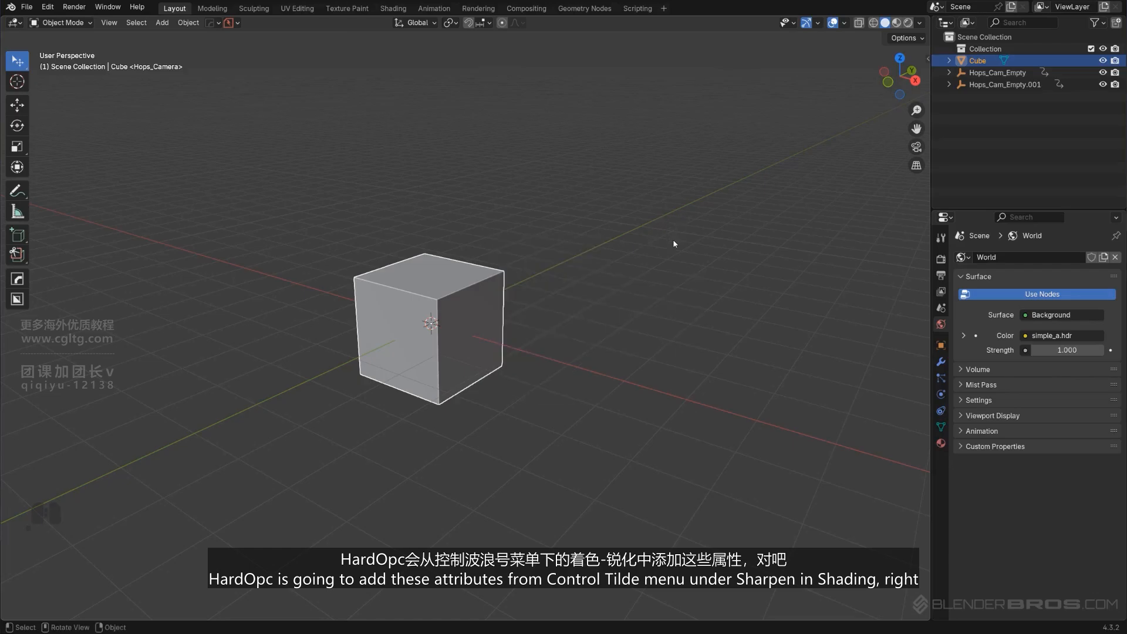
Review the Sharpening / Shading defaults in the HardOps Helper, including the edge mark types and angle.
key("ctrl+grave")
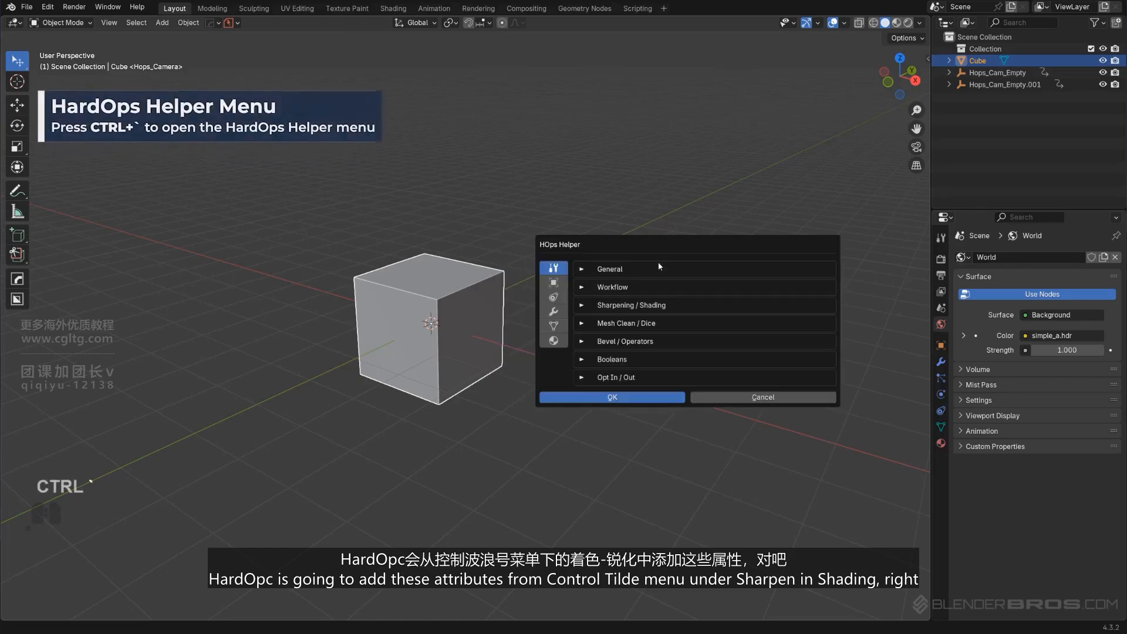
left_click(583, 305)
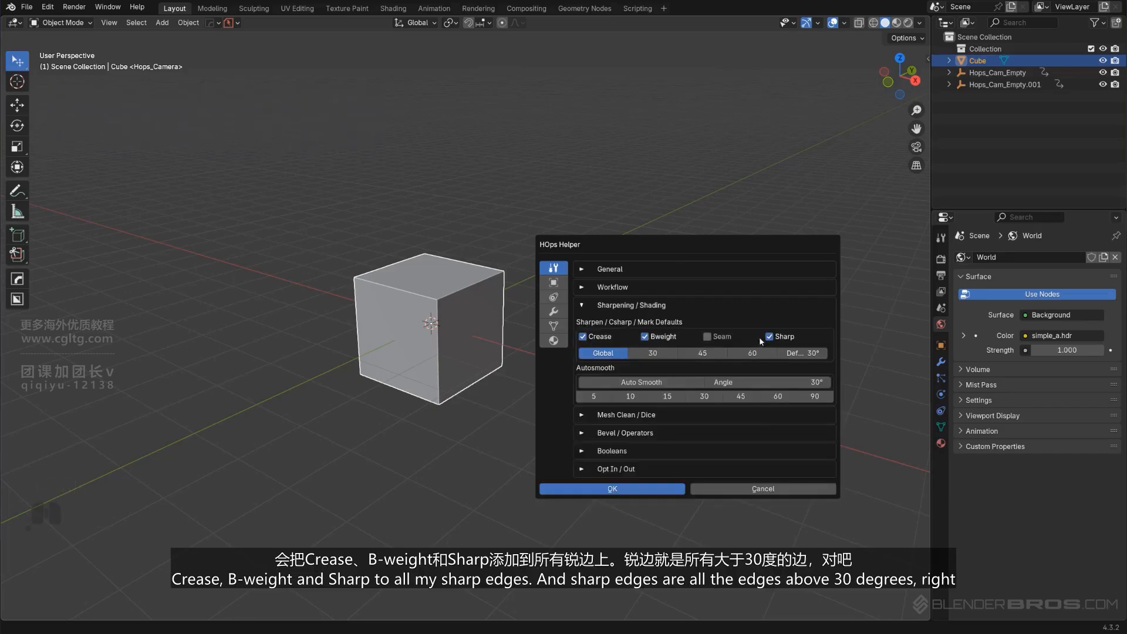
left_click(387, 312)
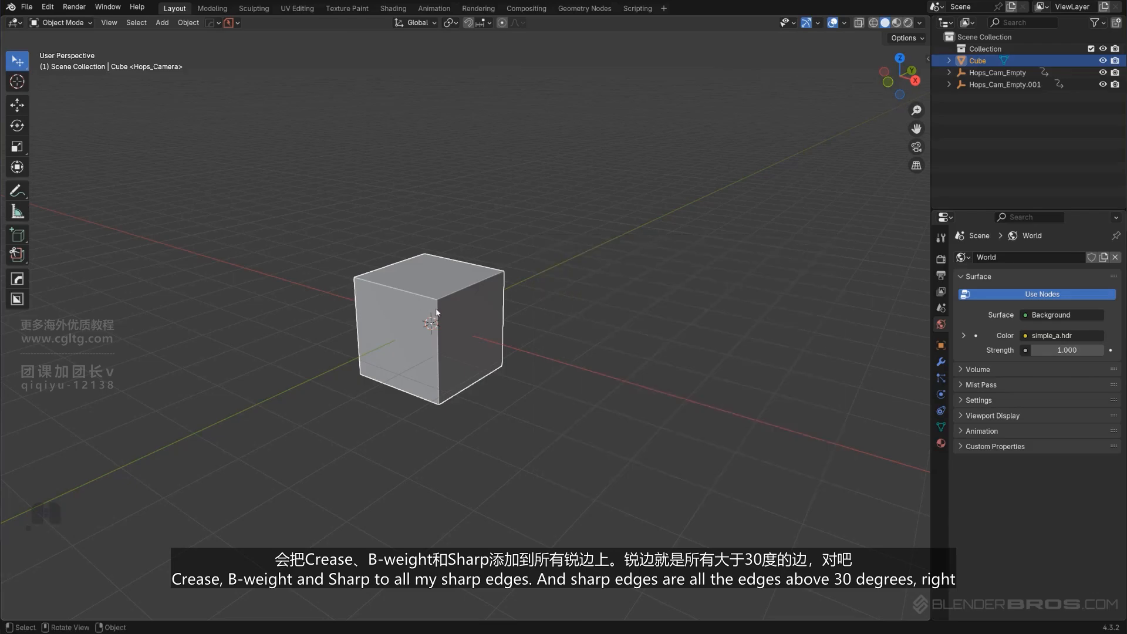
key("ctrl+grave")
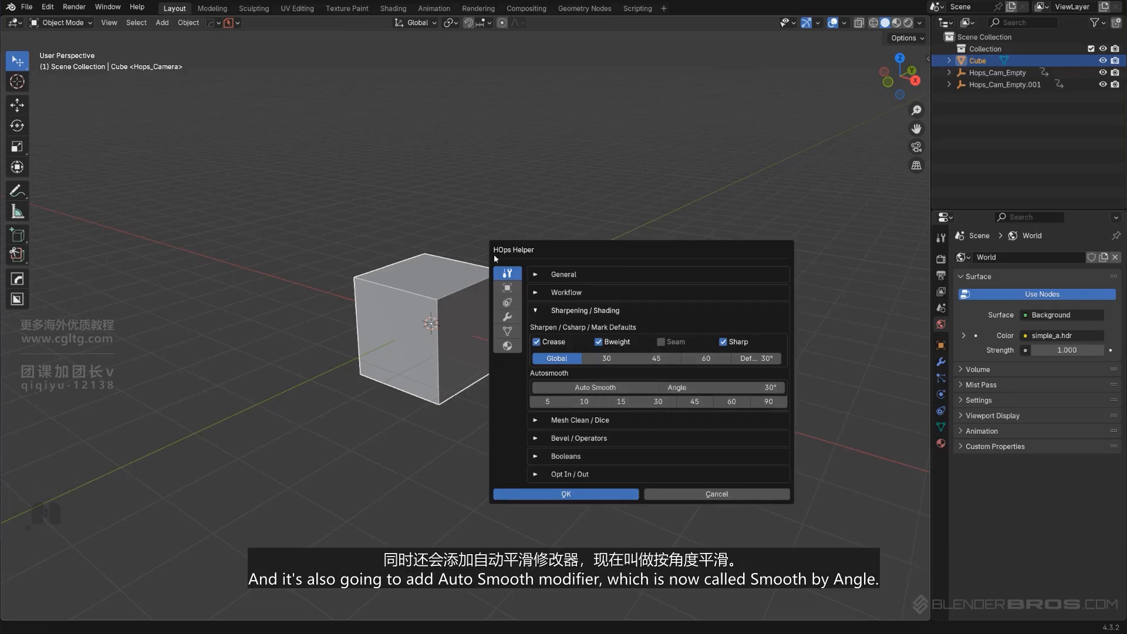
left_click(496, 227)
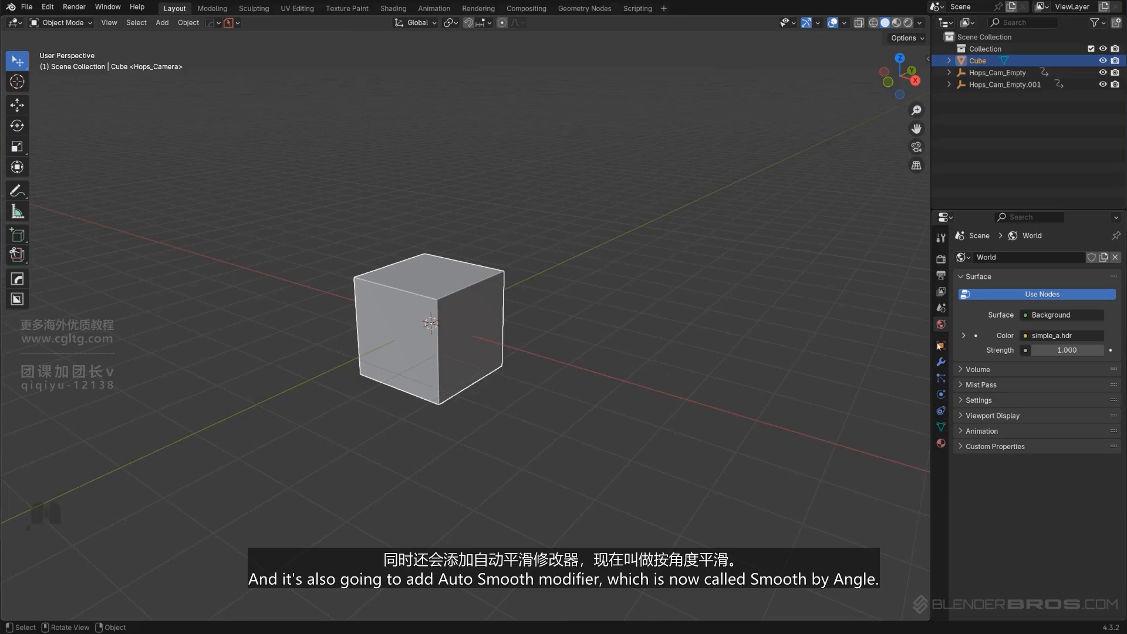
Show the cube's modifiers and apply the HardOps Sharpen operation to the cube.
left_click(941, 362)
key("q")
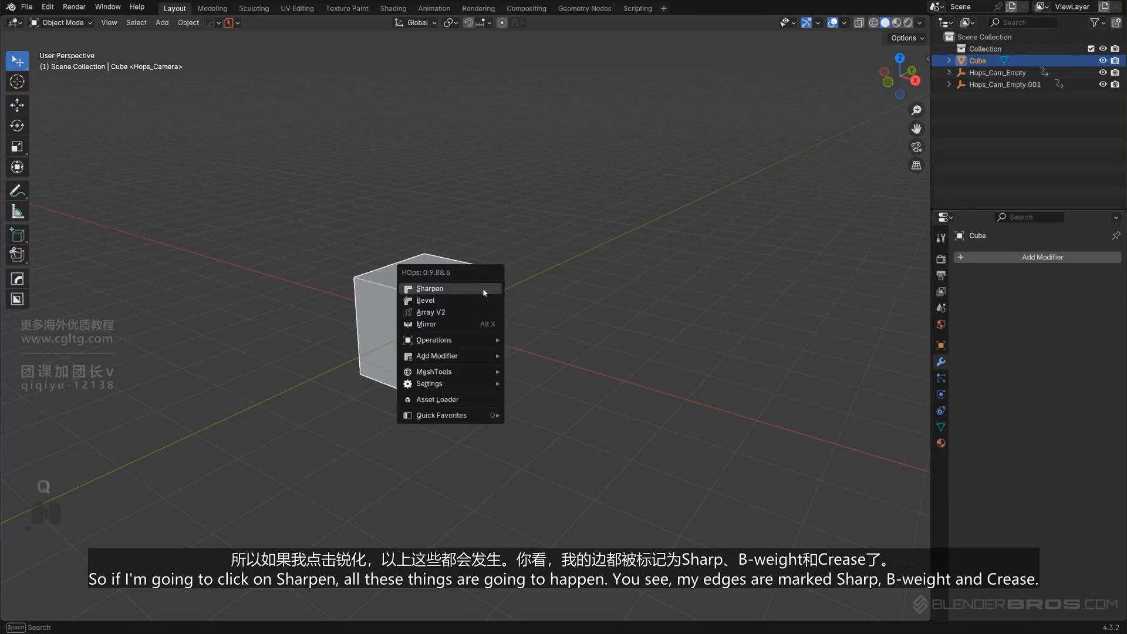
left_click(484, 292)
Examine the cube's marked edges in Edit Mode and its Smooth by Angle modifier, and return to Object Mode.
key("Tab")
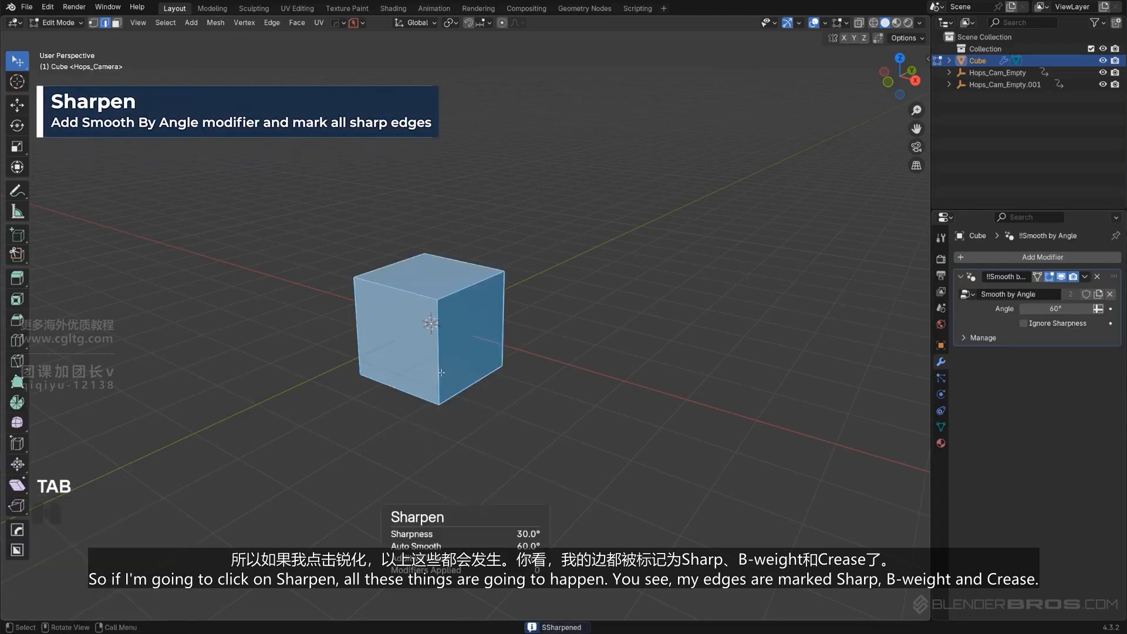
scroll(441, 373, "up", 2)
left_click(545, 312)
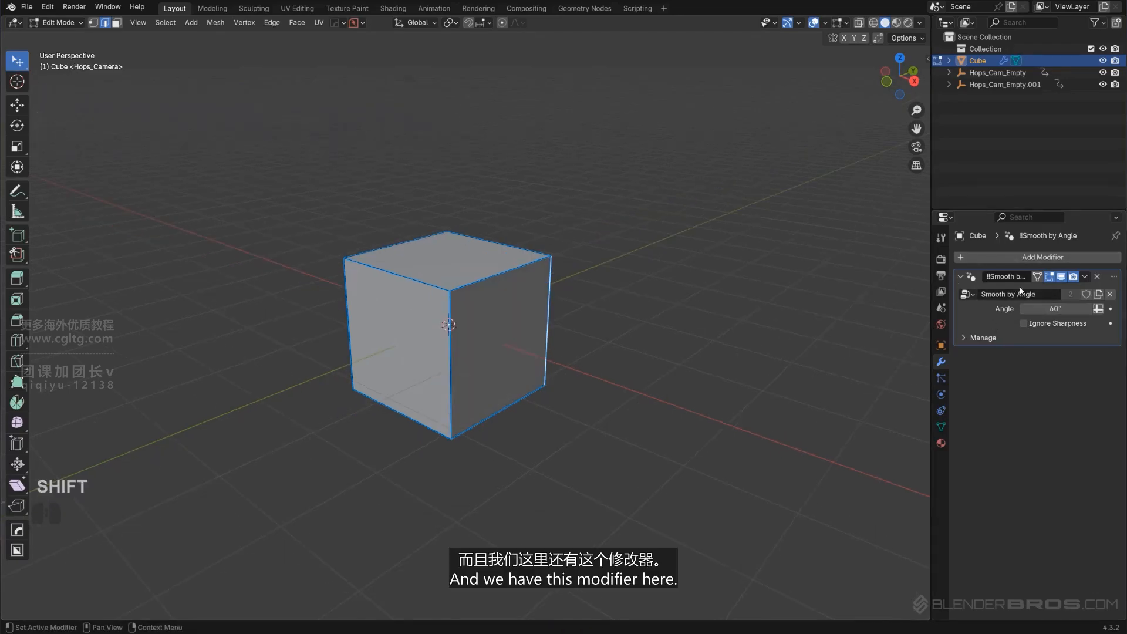
middle_click_drag(546, 320, 523, 338, "shift")
scroll(520, 342, "down", 2)
key("Tab")
key("q")
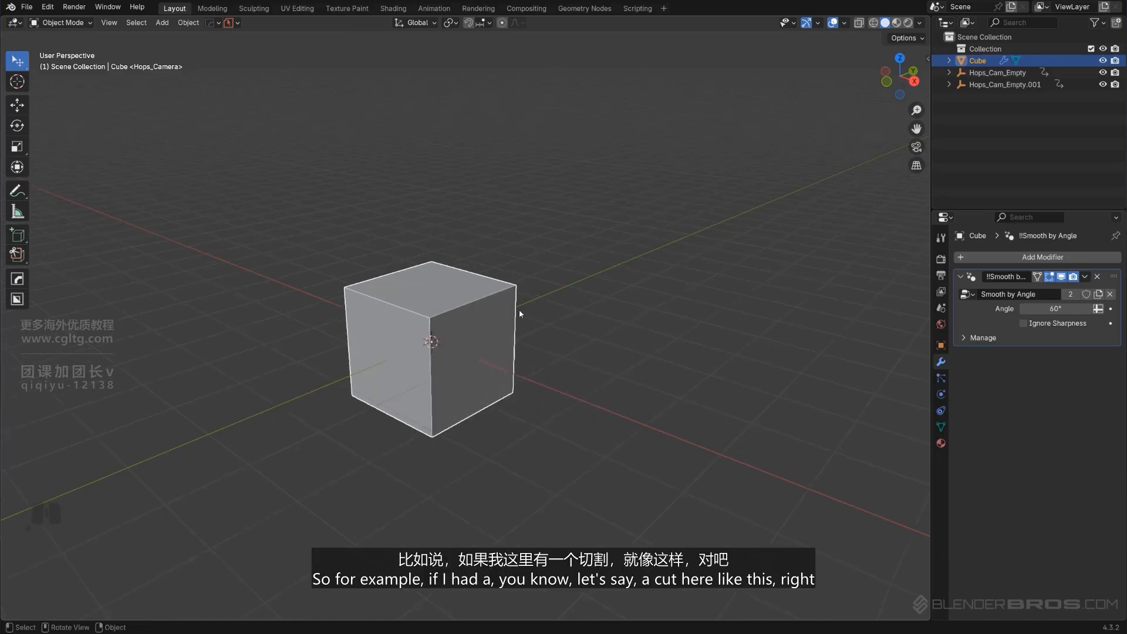
Cut a box-shaped notch about 1.106 deep into the cube's upper edge using BoxCutter's non-destructive Box cut.
key("alt+w")
middle_click_drag(469, 336, 491, 319)
left_click_drag(473, 282, 501, 303)
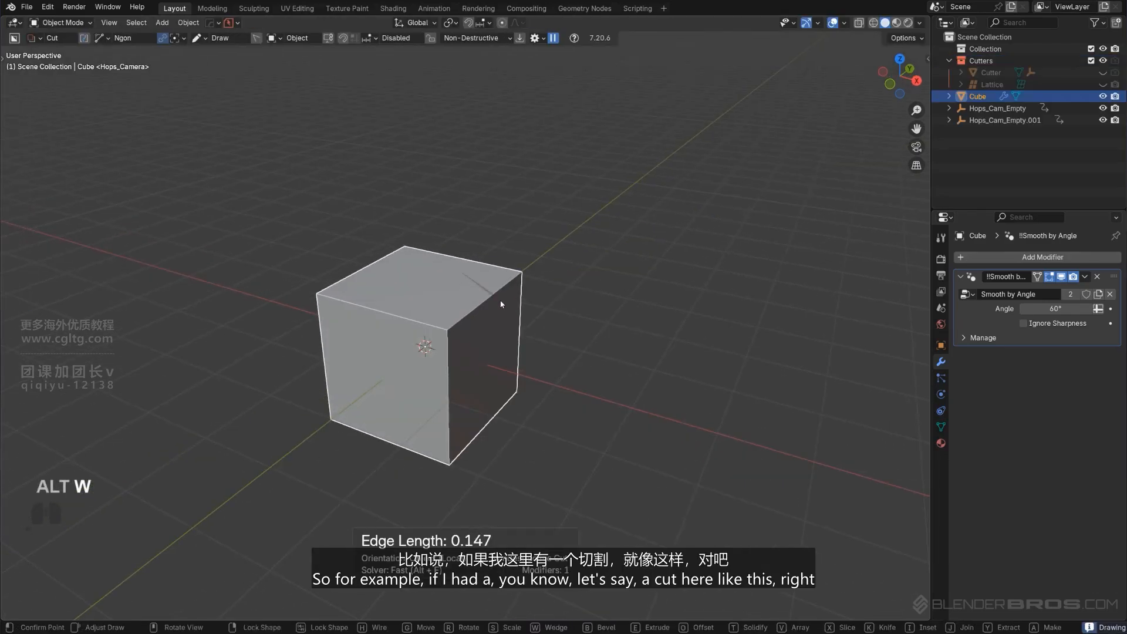
right_click(510, 294)
key("d")
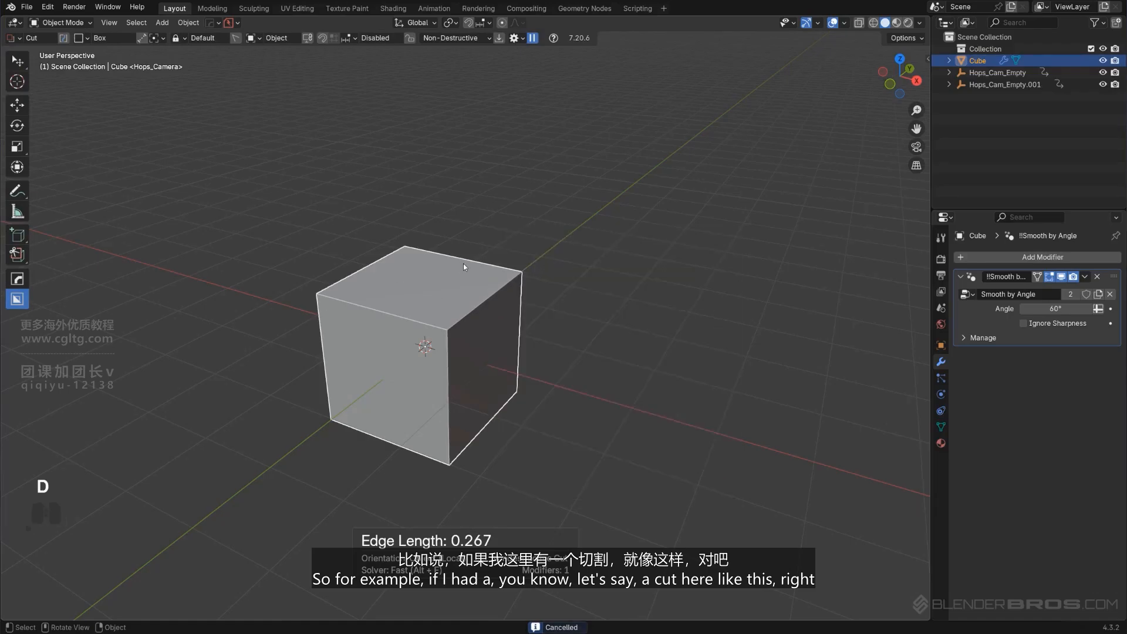
left_click_drag(463, 263, 500, 322)
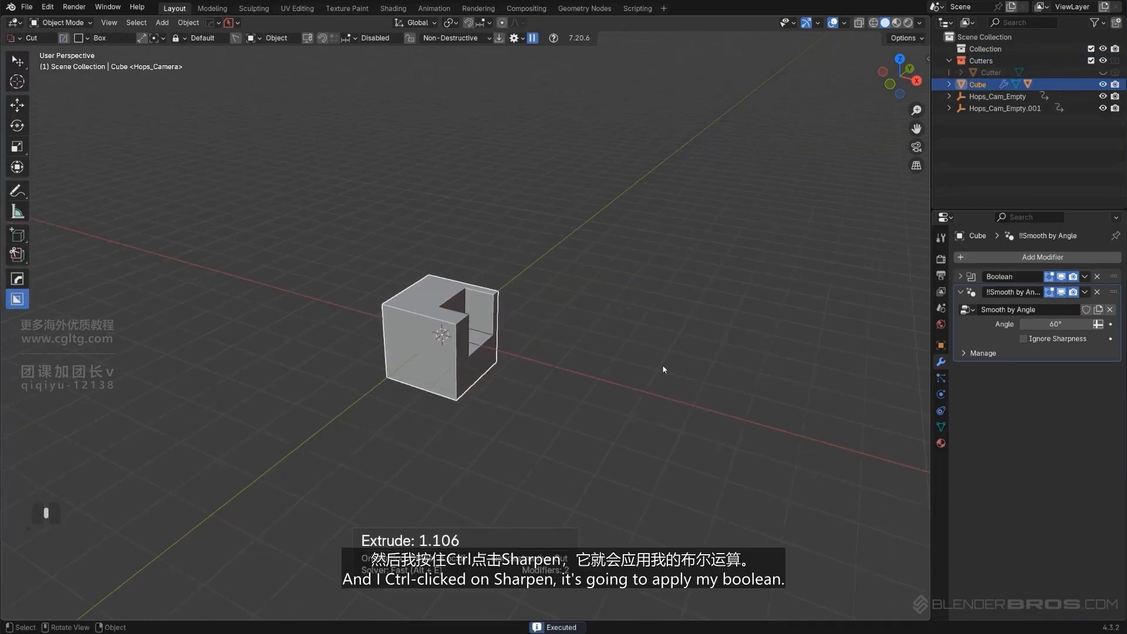
Apply the cube's boolean with the Csharp variant of Sharpen and add a Weighted Normal modifier with its Weighted Normal variant.
key("q")
left_click(500, 321, "ctrl")
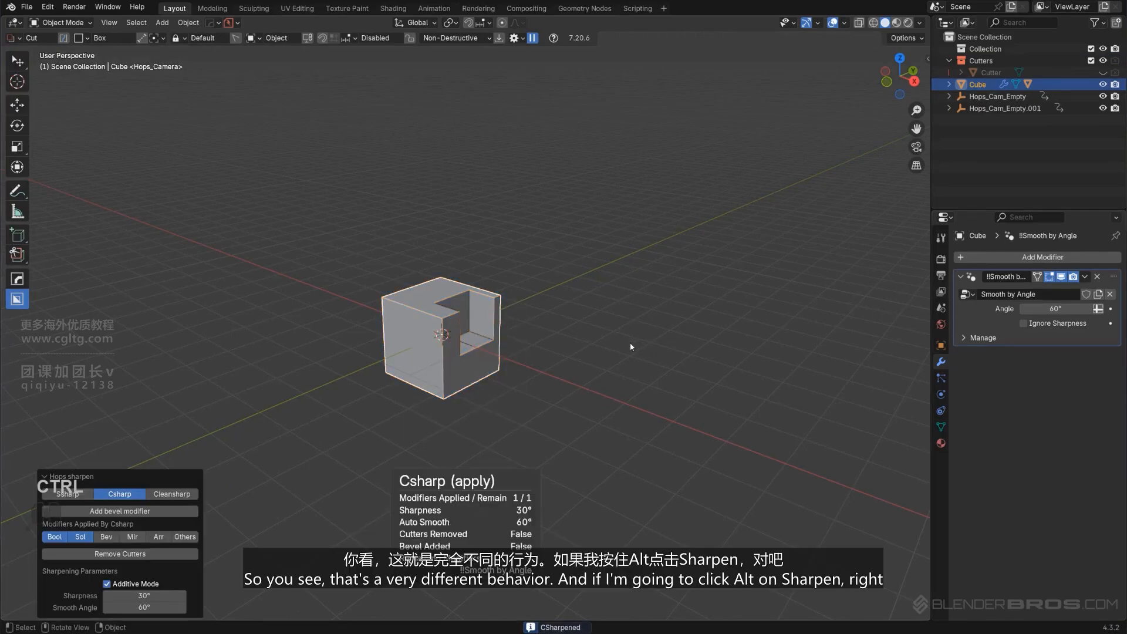
key("q")
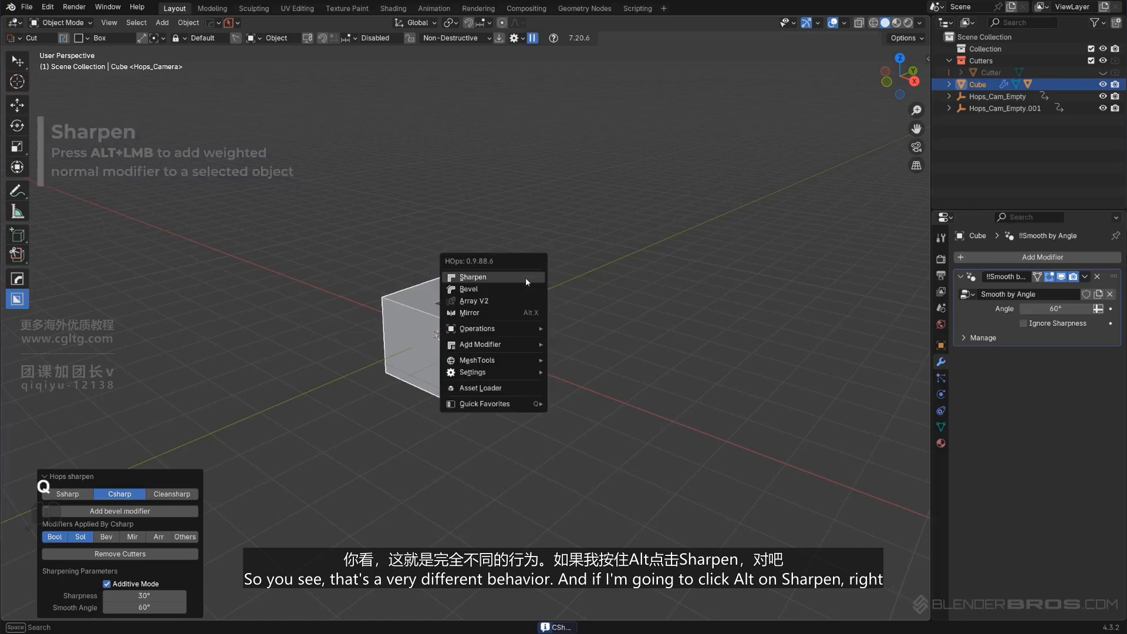
key("alt")
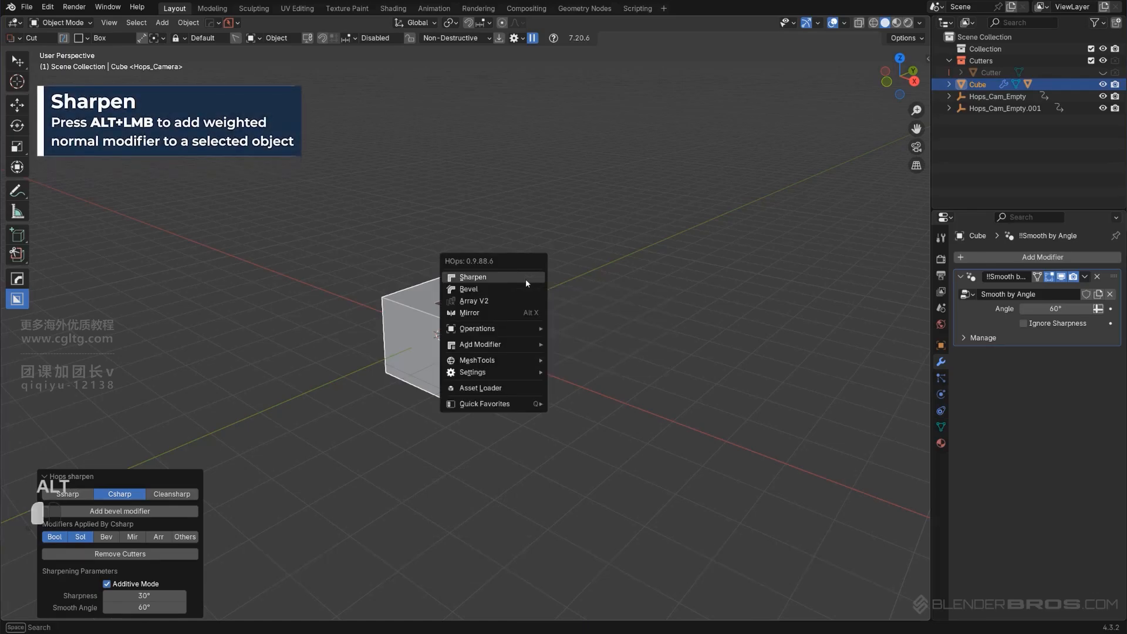
left_click(526, 281, "alt")
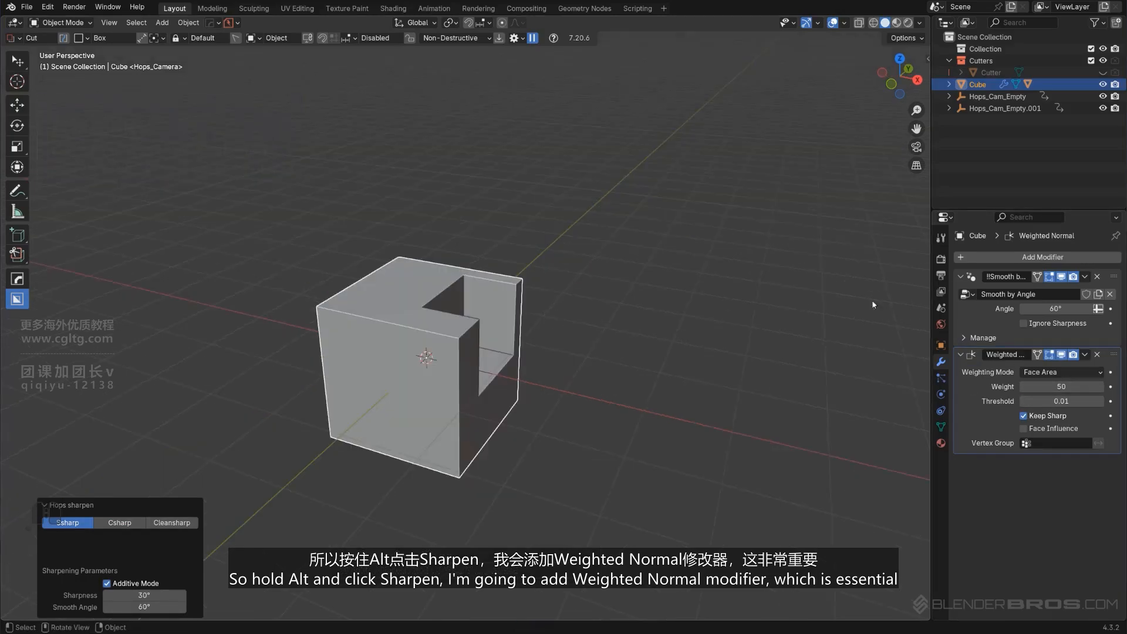
mouse_move(508, 277)
middle_mouse_down("shift")
mouse_move(549, 256)
mouse_move(500, 292)
middle_mouse_up("shift")
scroll(554, 269, "up", 2)
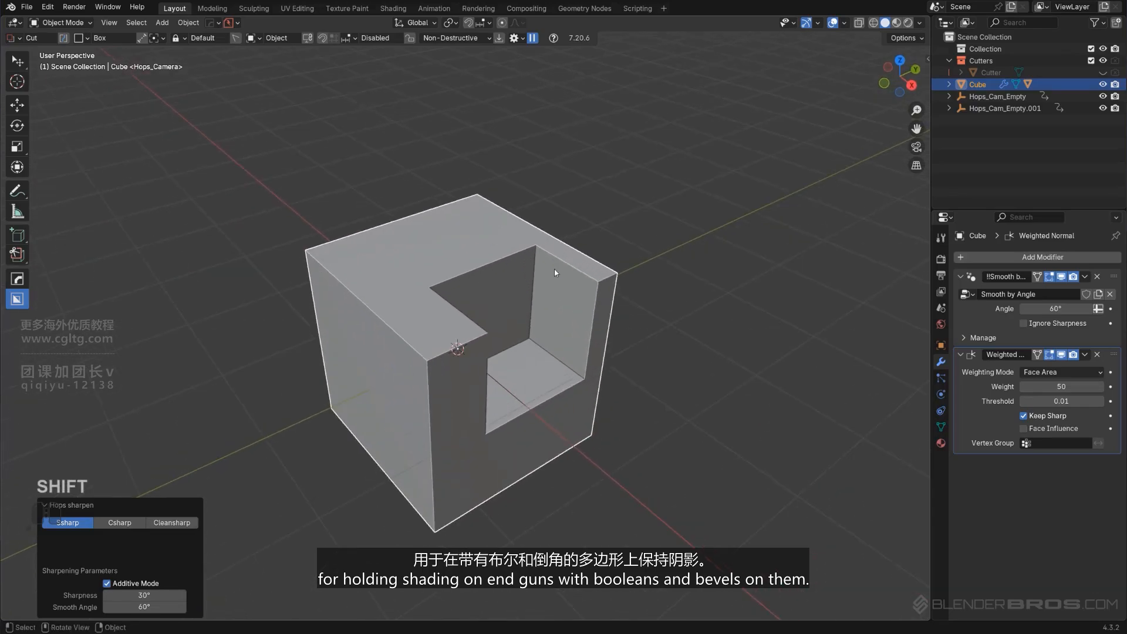
Delete the notched cube and both HardOps camera empties from the scene.
key("x")
left_click(574, 314)
key("x")
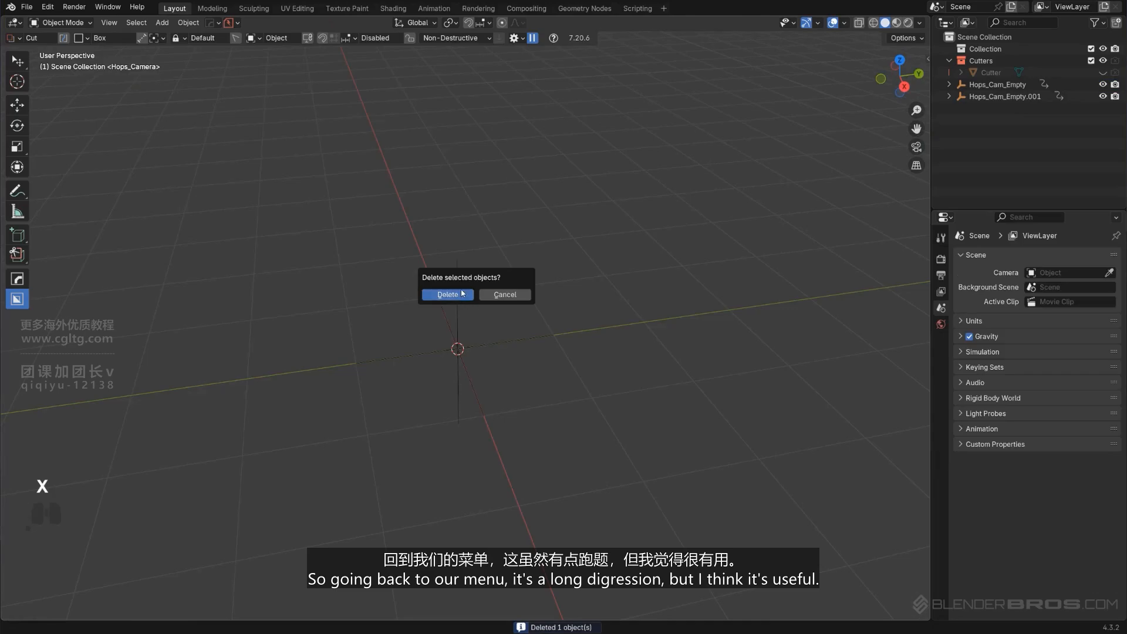
left_click(461, 293)
left_click(459, 306)
key("x")
left_click(456, 304)
middle_click_drag(485, 320, 521, 319)
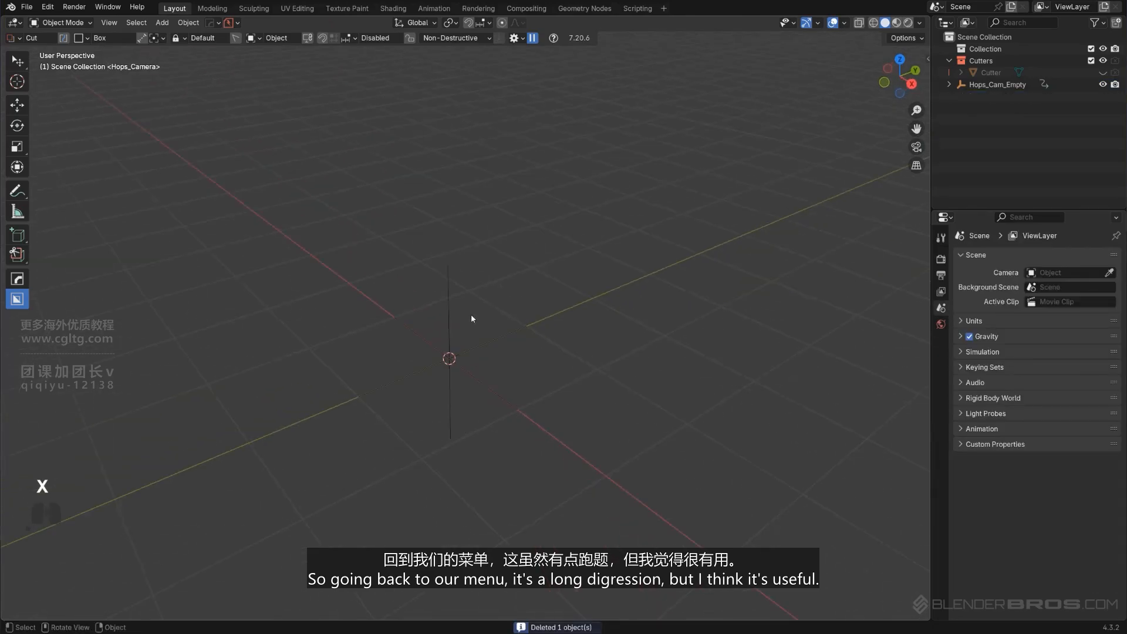
key("a")
key("x")
left_click(461, 305)
Add a new 2 m cube at the world origin and deselect it.
key("shift+a")
left_click(573, 361)
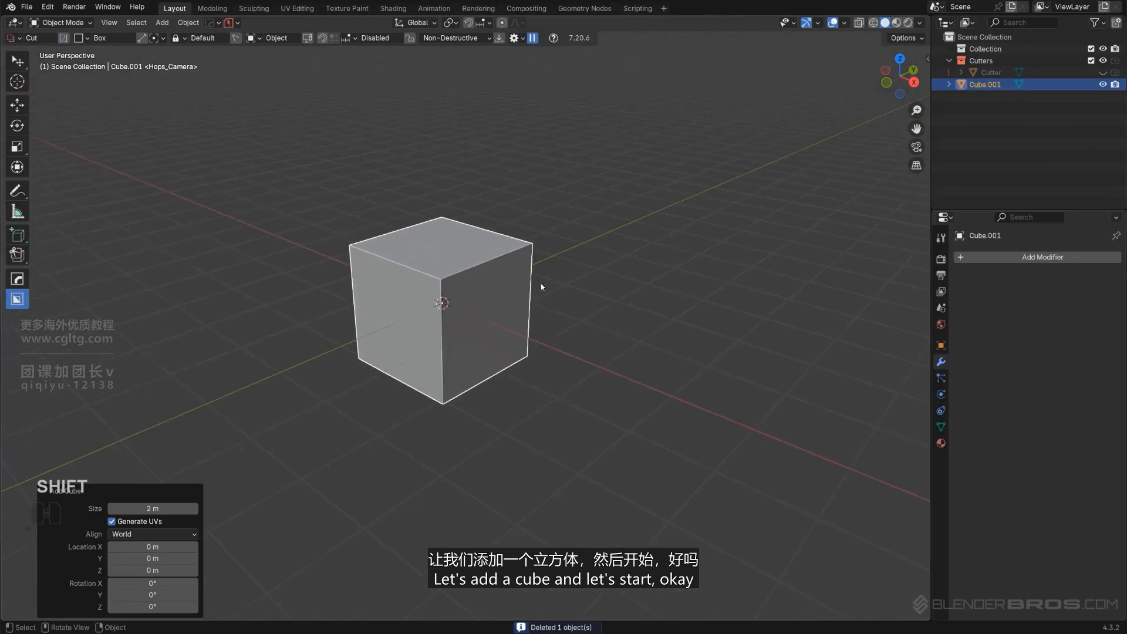
left_click(541, 287)
Frame the cube from an angled view and add a HardOps turntable camera rig.
mouse_move(622, 273)
middle_mouse_down()
mouse_move(596, 264)
mouse_move(607, 256)
middle_mouse_up()
key("q")
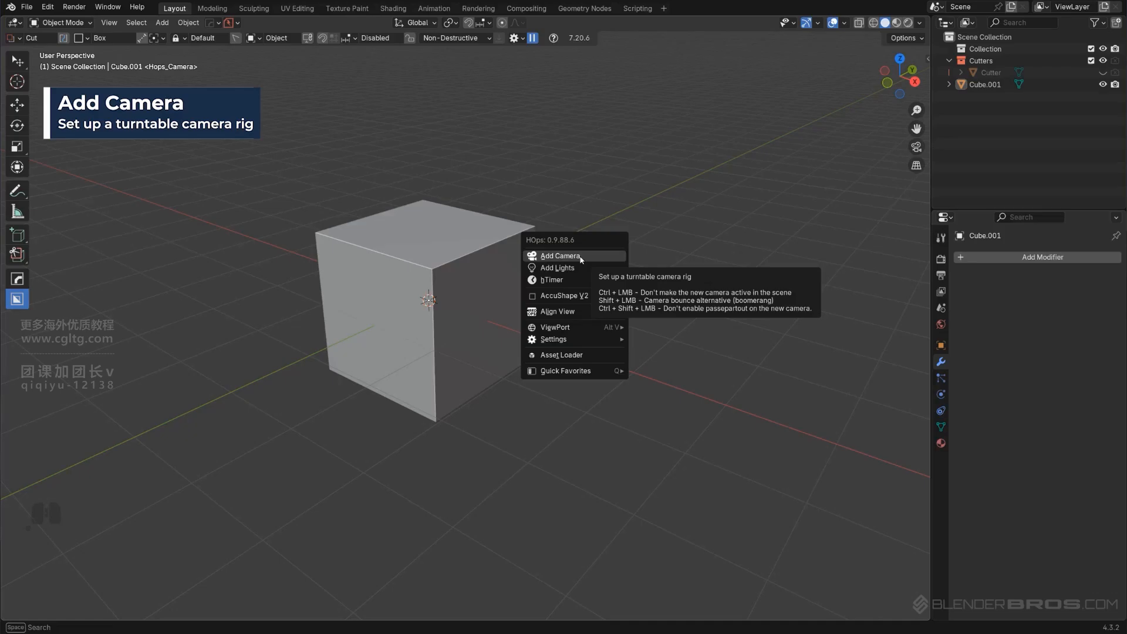
left_click(604, 255)
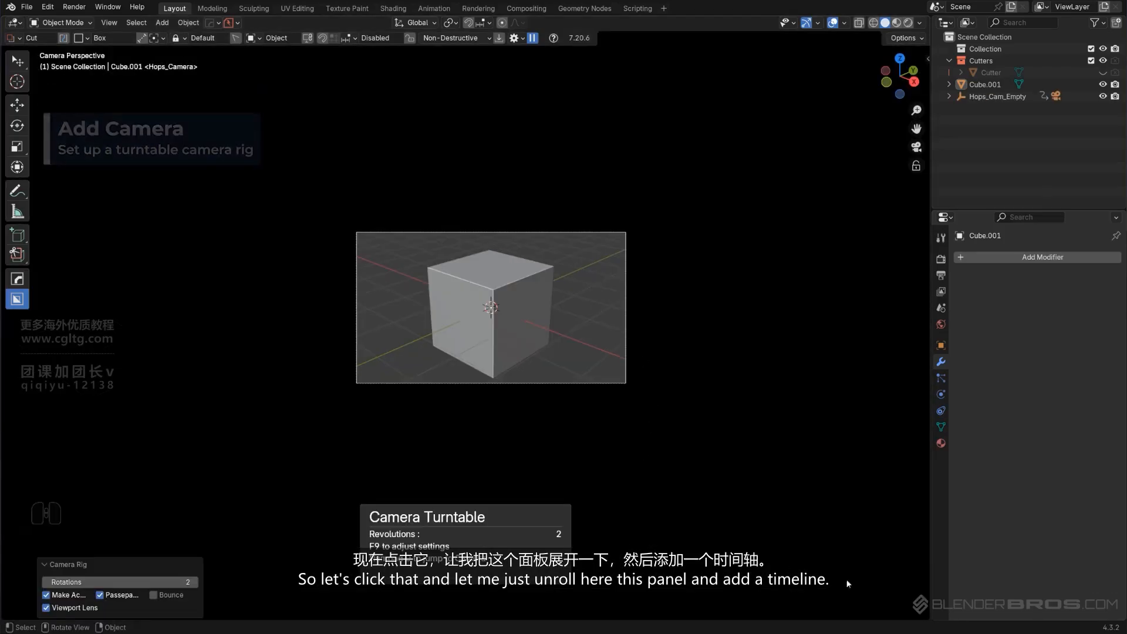
Split off a lower area below the 3D viewport and change it to a Timeline editor.
left_click_drag(927, 615, 924, 503)
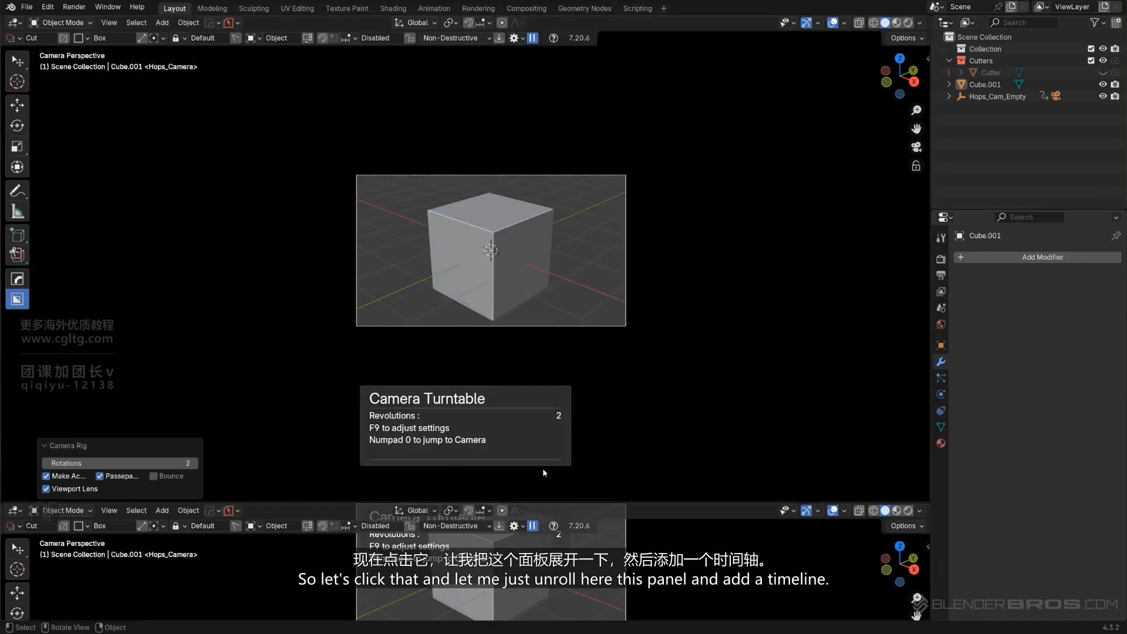
left_click(13, 510)
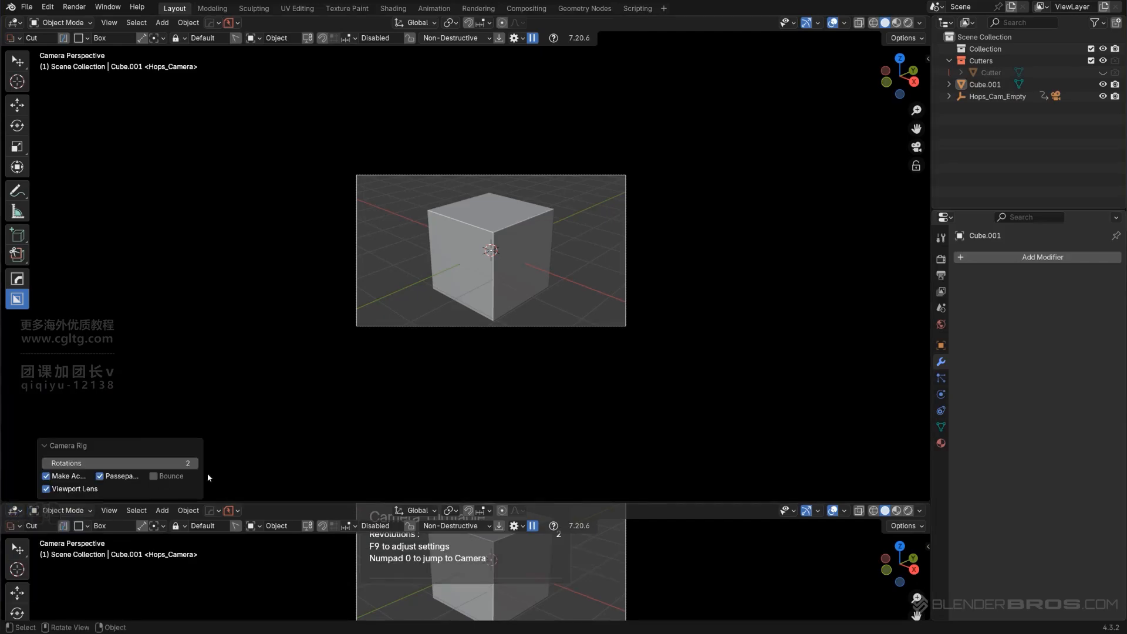
left_click(16, 511)
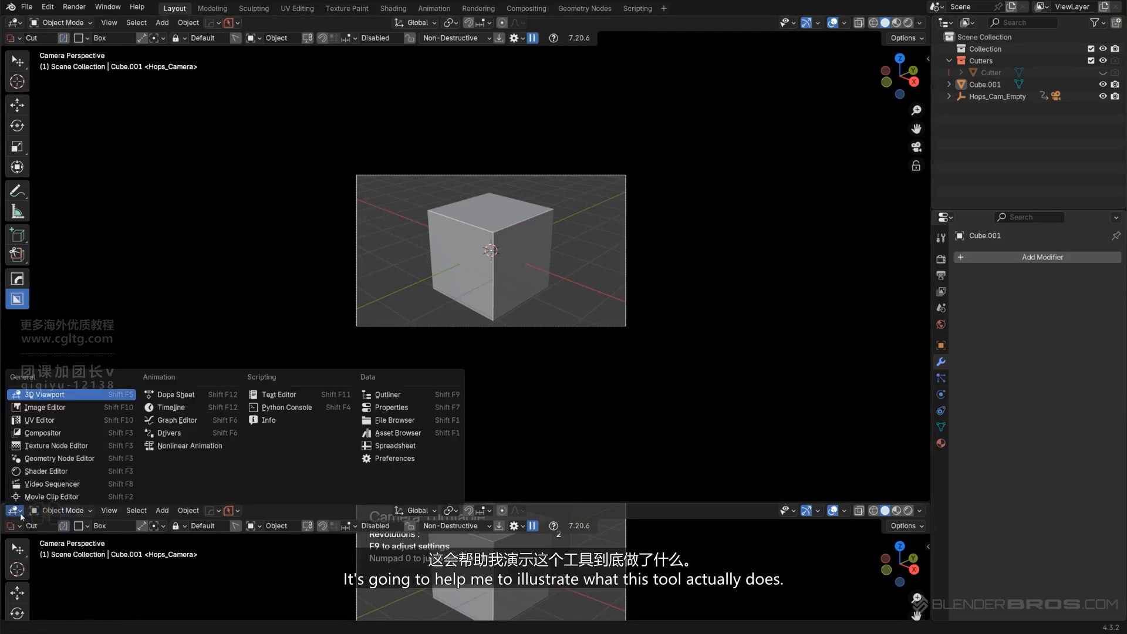
left_click(220, 412)
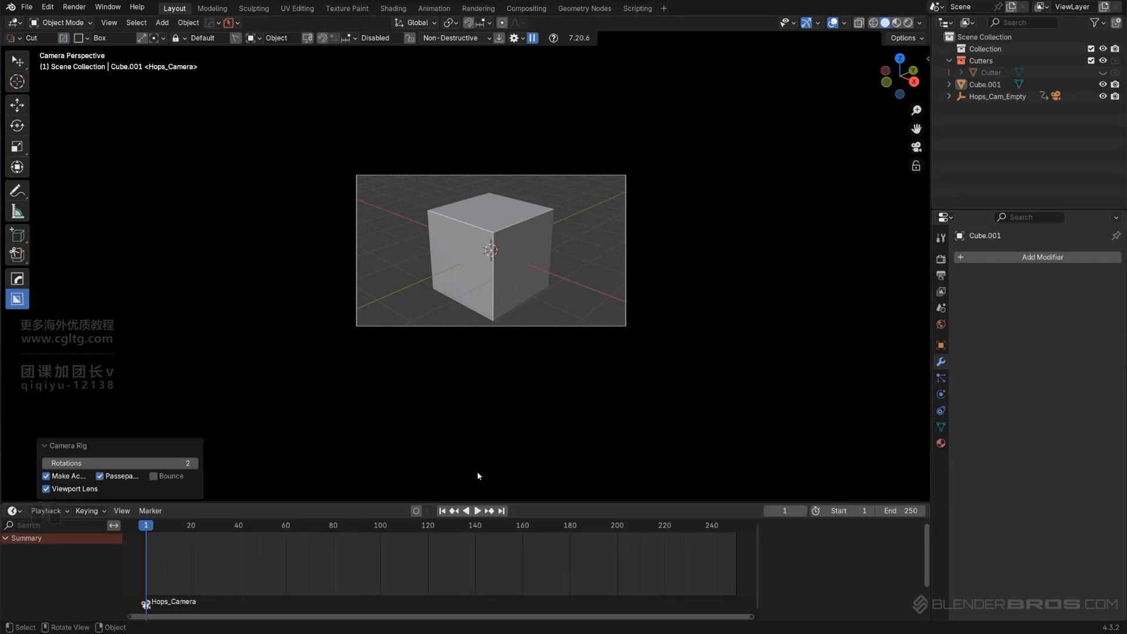
Expand the Camera Rig settings and disable Passepartout for the camera.
left_click(55, 445)
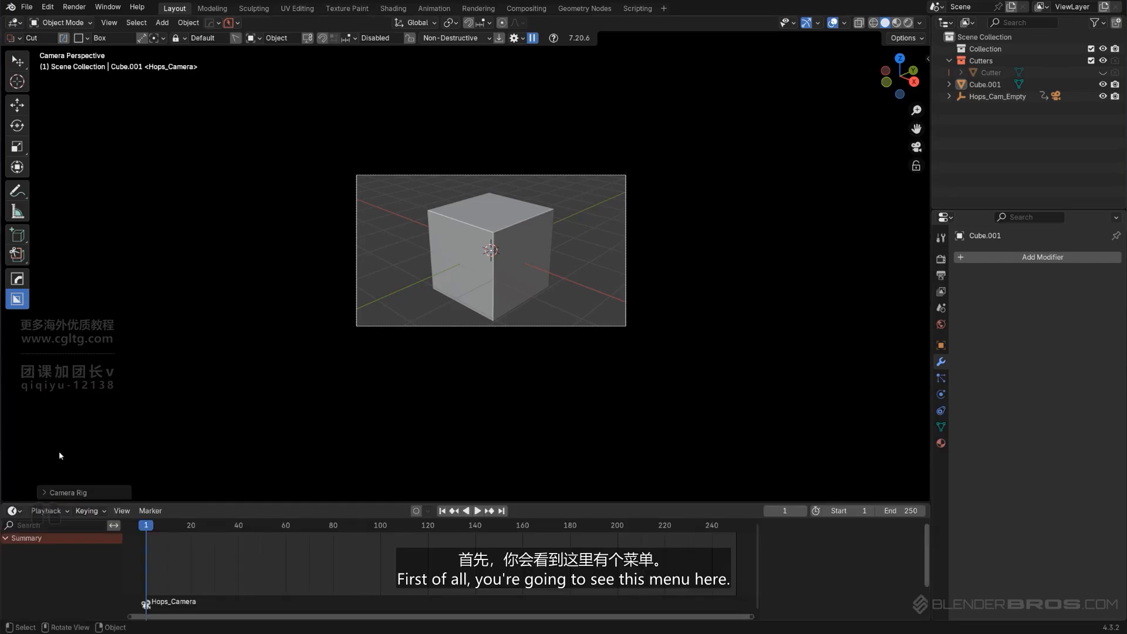
left_click(65, 495)
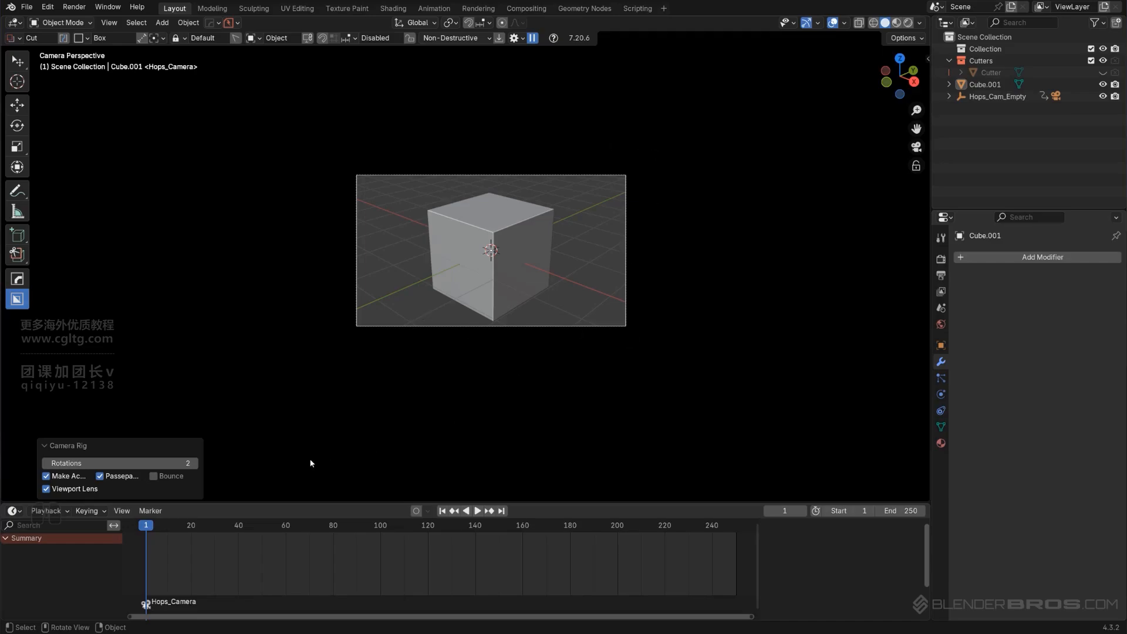
left_click(114, 479)
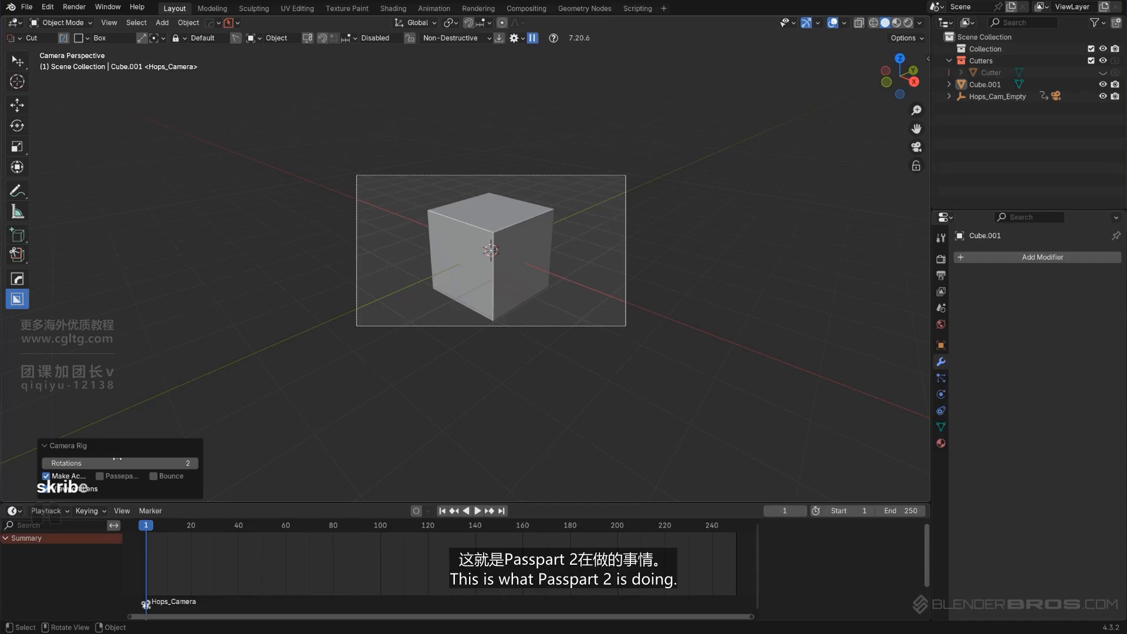
left_click(122, 477)
left_click(123, 478)
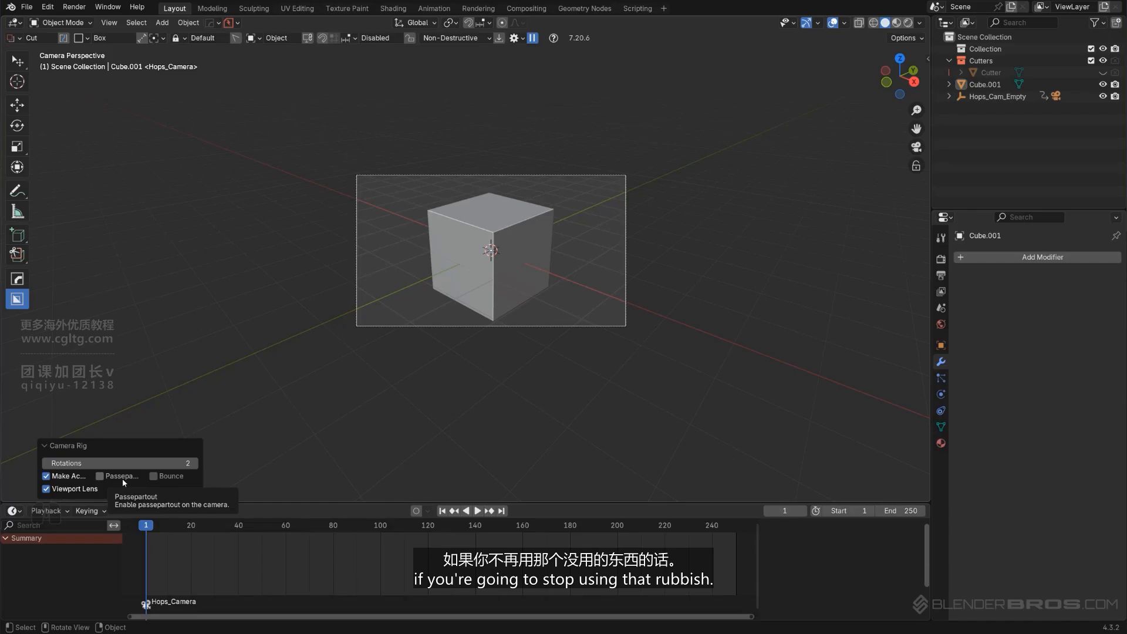
Turn off Viewport Lens in the Camera Rig settings and set the camera's focal length to 24 mm.
left_click(51, 492)
left_click(157, 489)
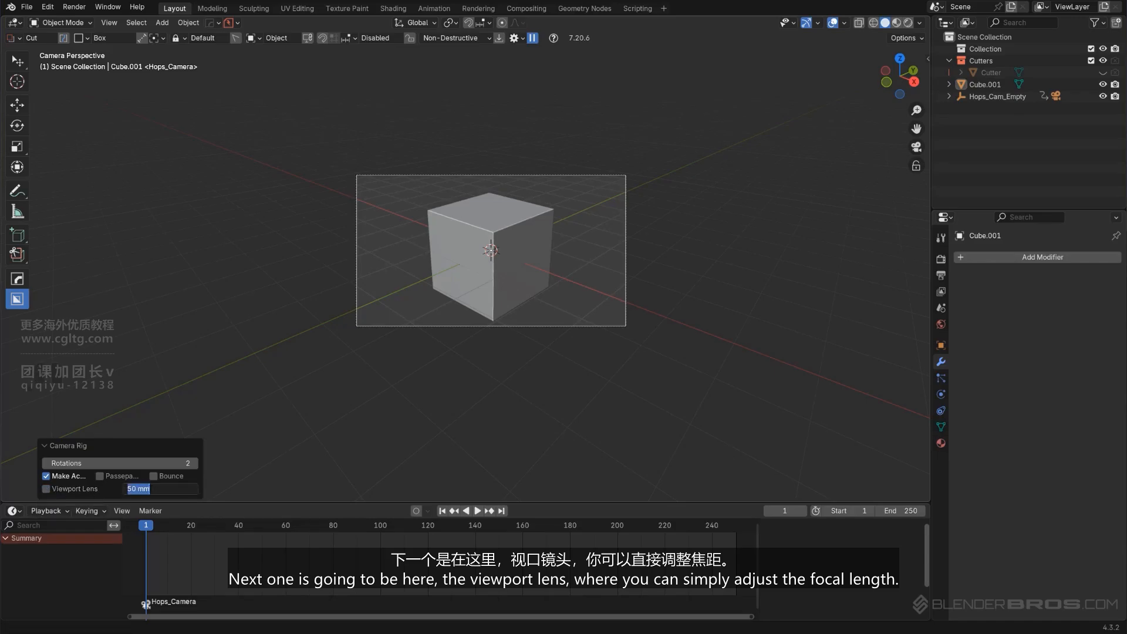
type("24")
key("Return")
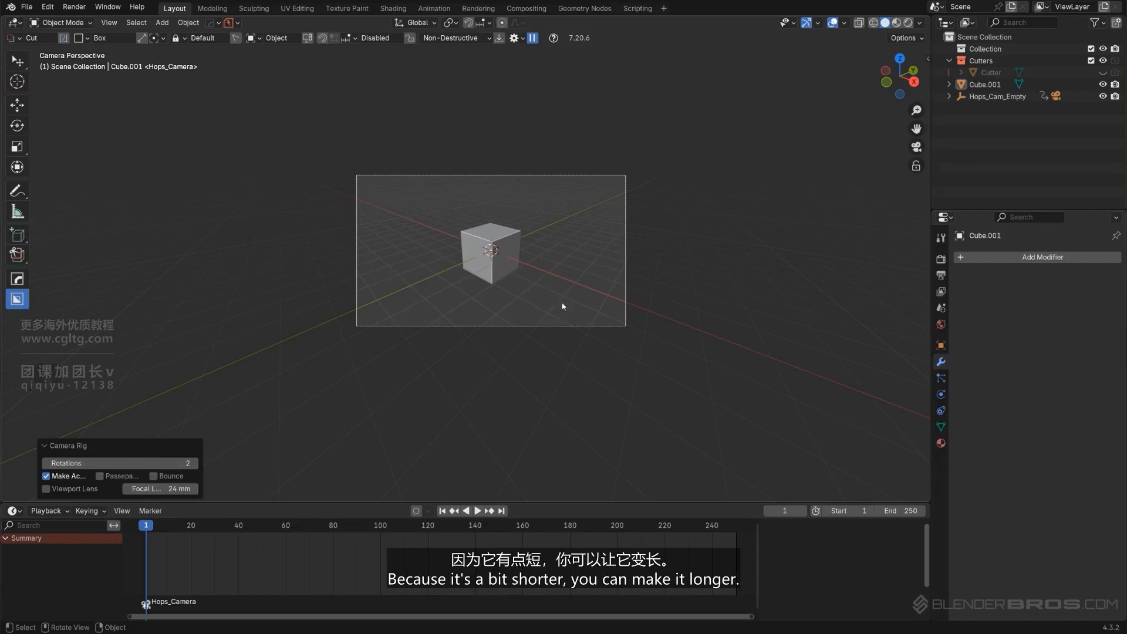
Leave the camera view and move the cube up about 3.73 m along Z, away from the camera rig's empty.
middle_click_drag(746, 227, 379, 220)
key("KP_5")
scroll(537, 246, "down", 6)
middle_click_drag(546, 260, 481, 273, "shift")
scroll(463, 274, "up", 5)
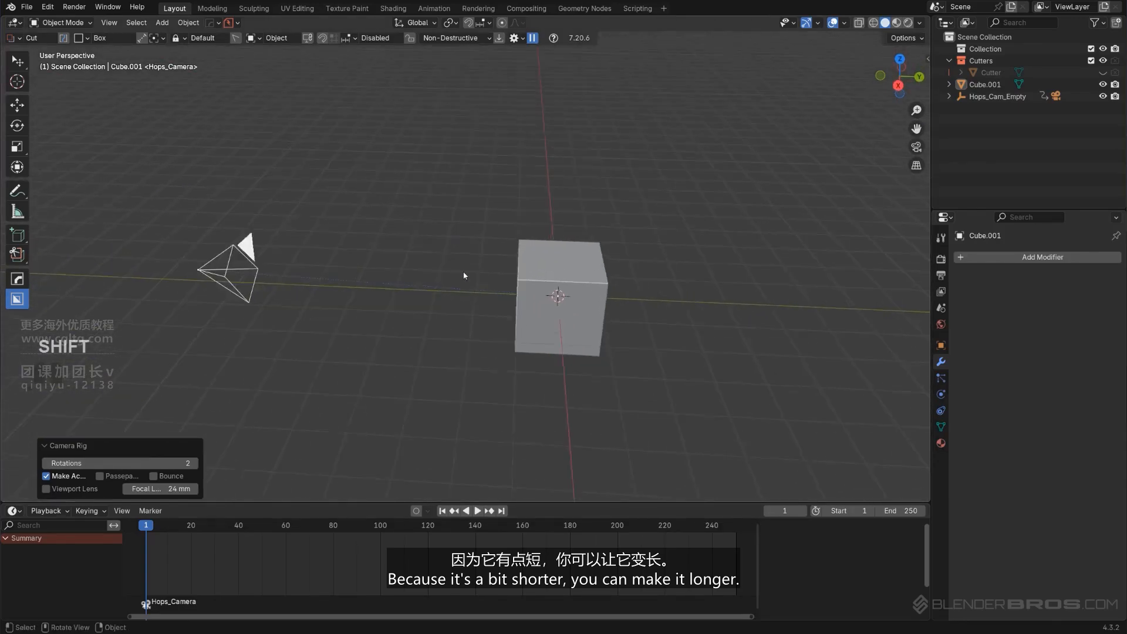
scroll(221, 290, "down", 3)
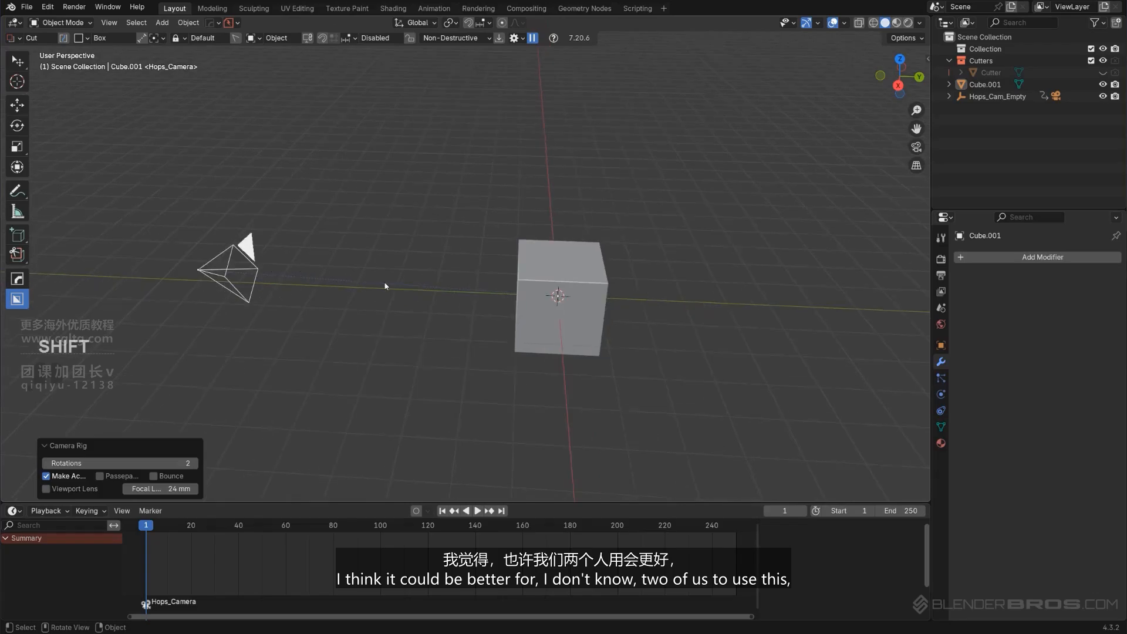
mouse_move(562, 280)
middle_mouse_down()
mouse_move(588, 272)
mouse_move(575, 271)
middle_mouse_up()
left_click(558, 328)
key("g")
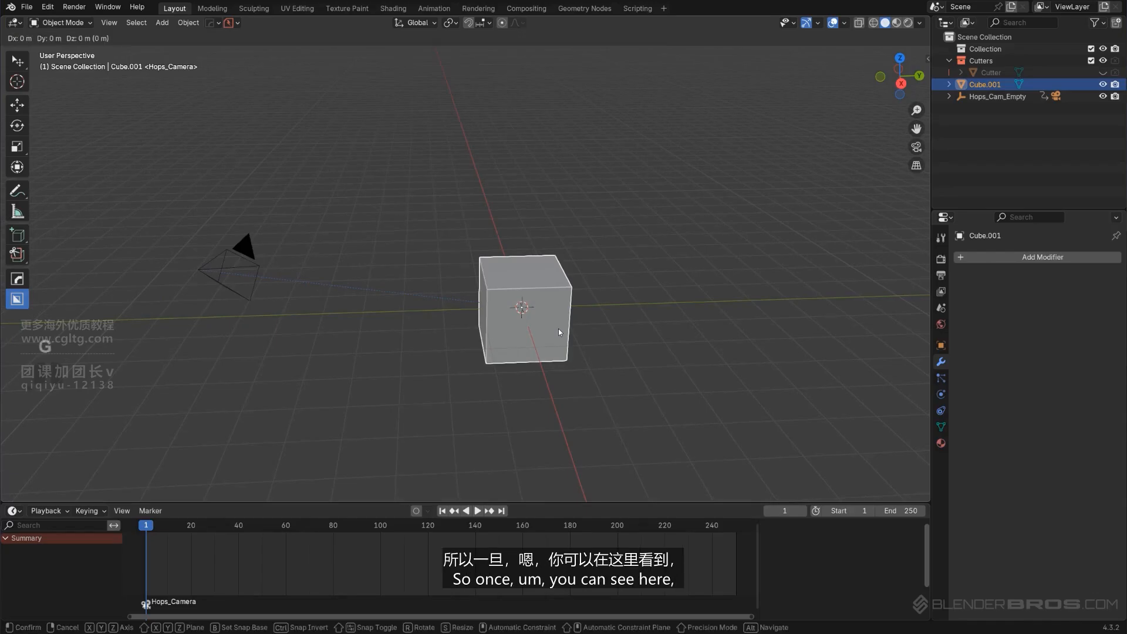
key("z")
left_click(569, 185)
middle_click_drag(526, 304, 578, 309)
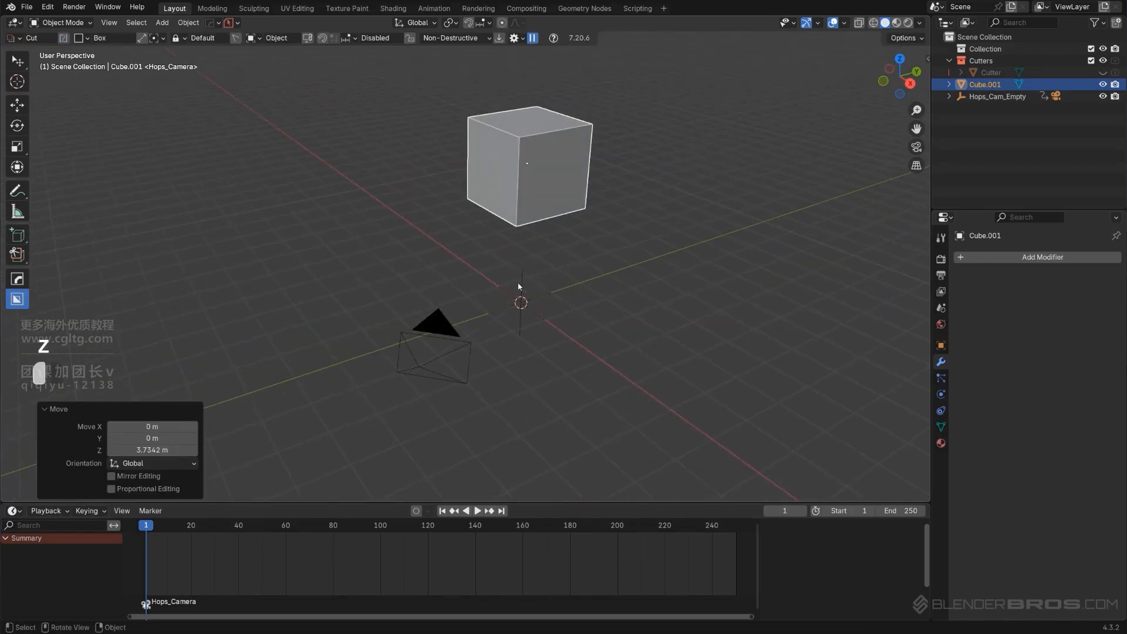
Select the camera rig's empty at the origin and play the turntable animation.
left_click(520, 301)
middle_click_drag(569, 373, 766, 451)
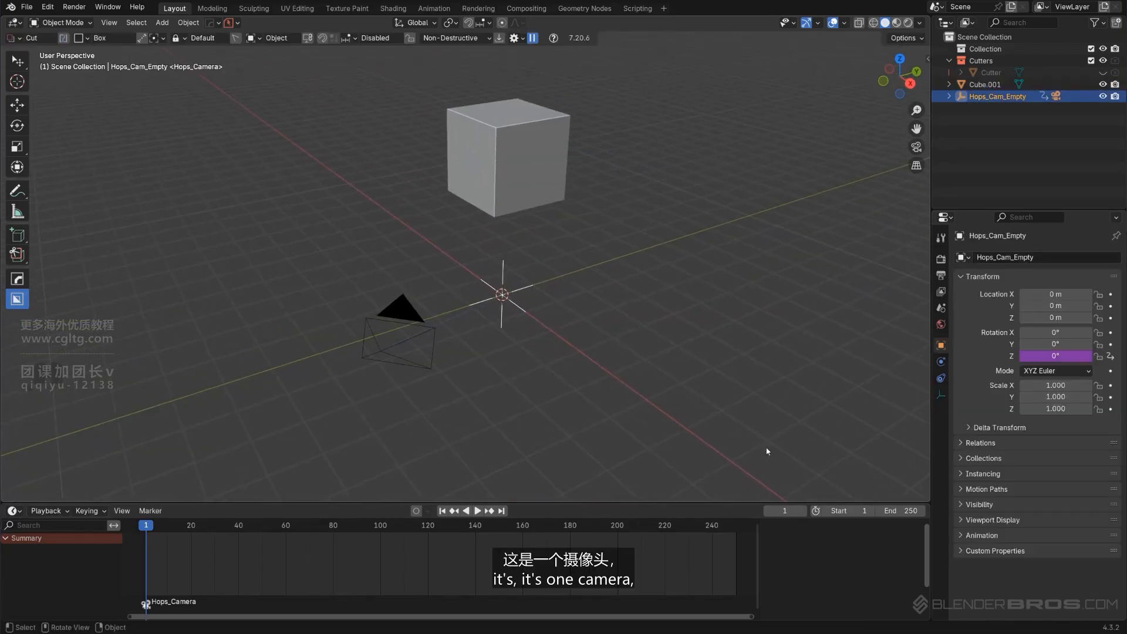
left_click(478, 511)
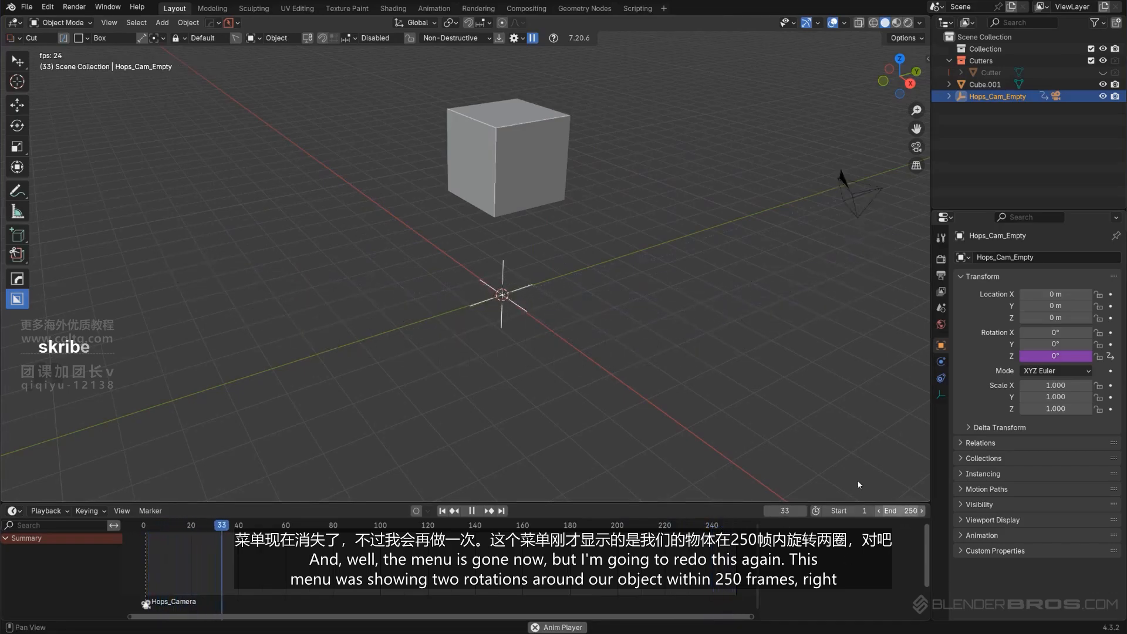
Delete the selected camera rig and snap the cube back to the 3D cursor.
key("x")
left_click(548, 338)
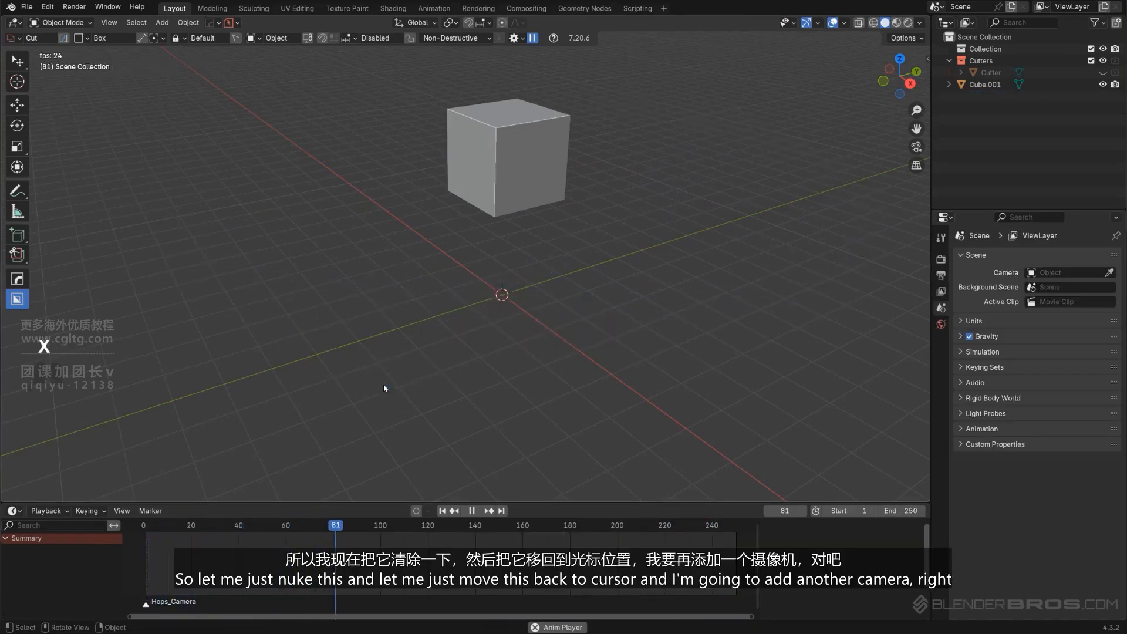
left_click(532, 207)
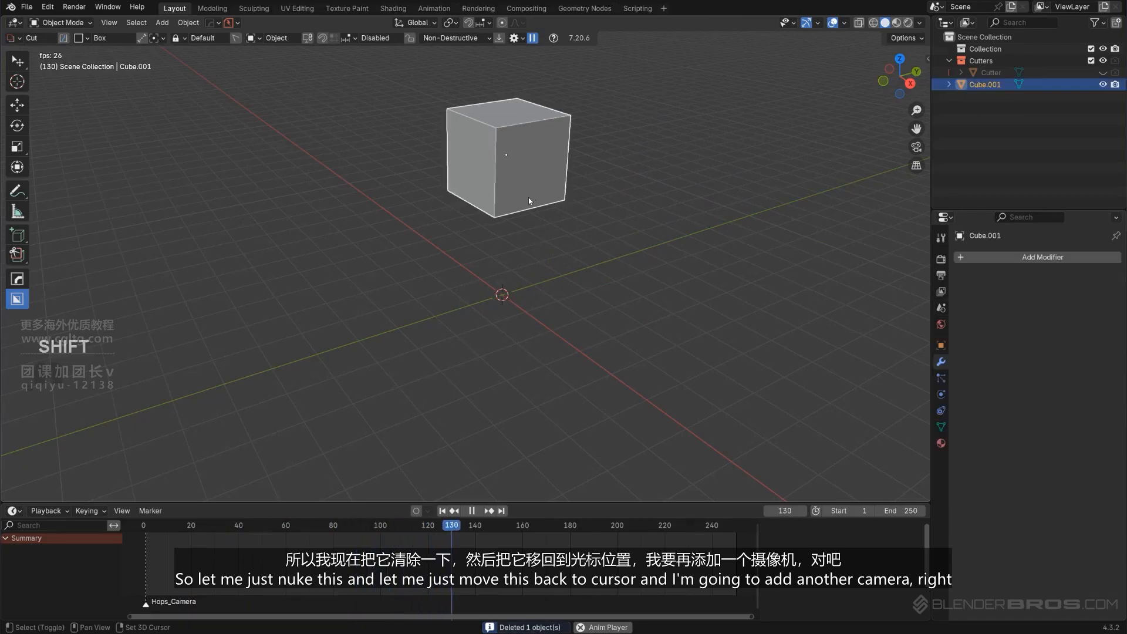
key("shift+s")
left_click(628, 208)
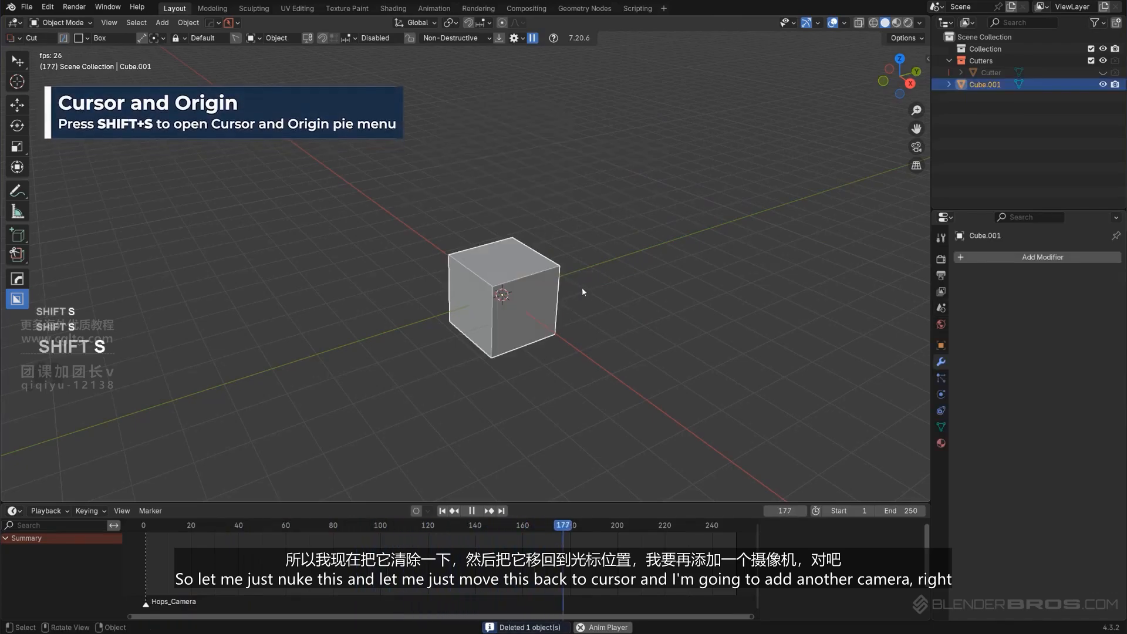
Add another HardOps turntable camera rig around the cube and set its rotations to 4.
key("q")
left_click(677, 277)
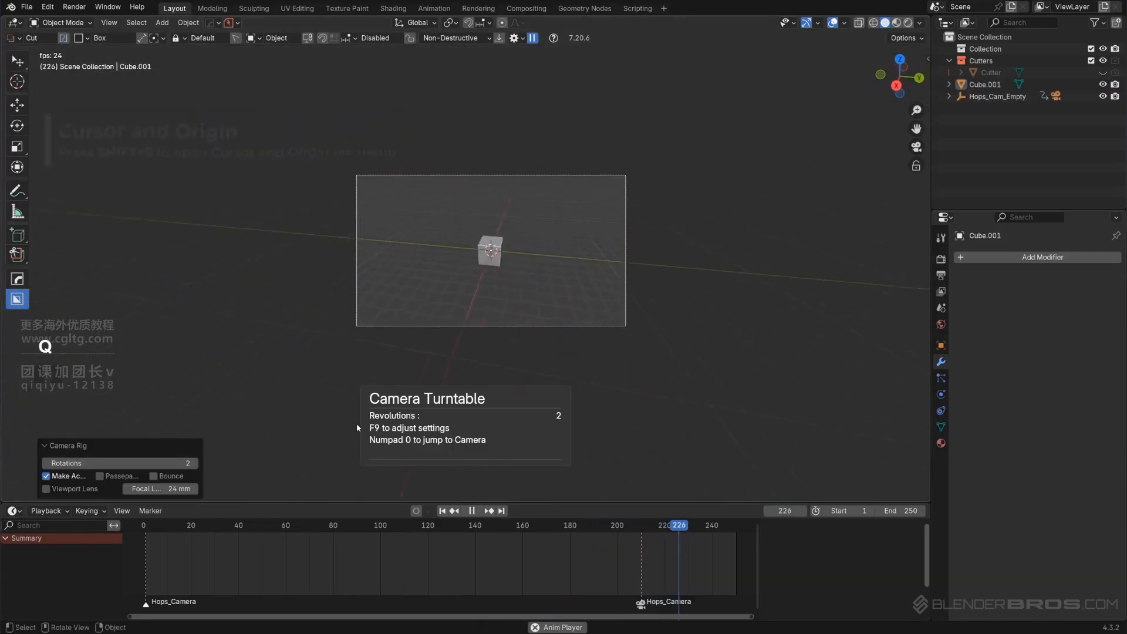
left_click(160, 464)
type("4")
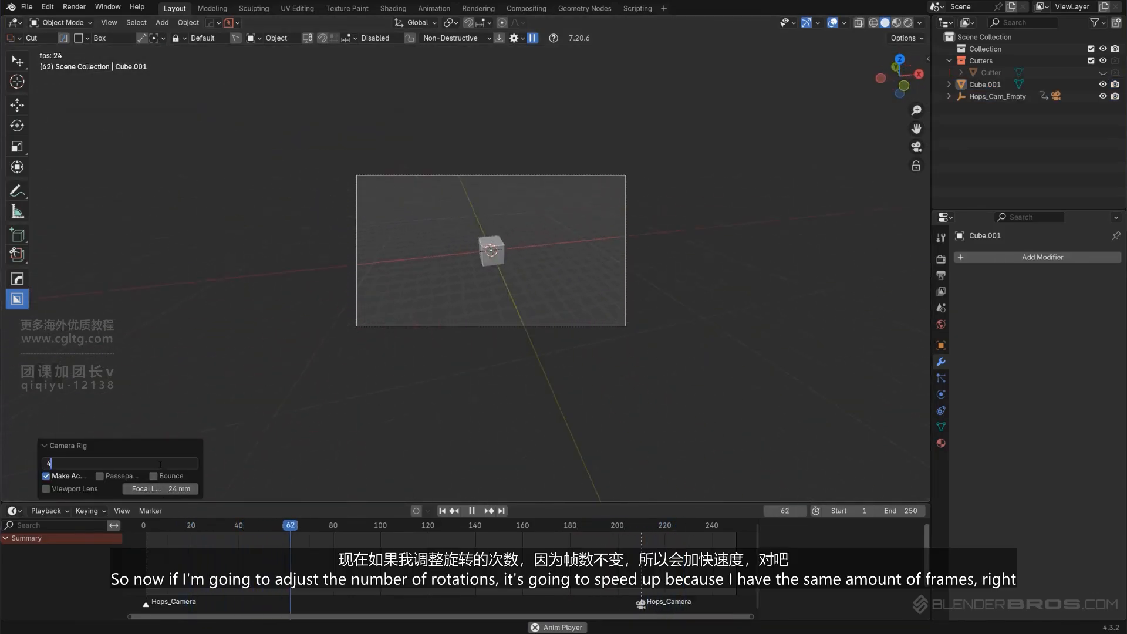
key("Return")
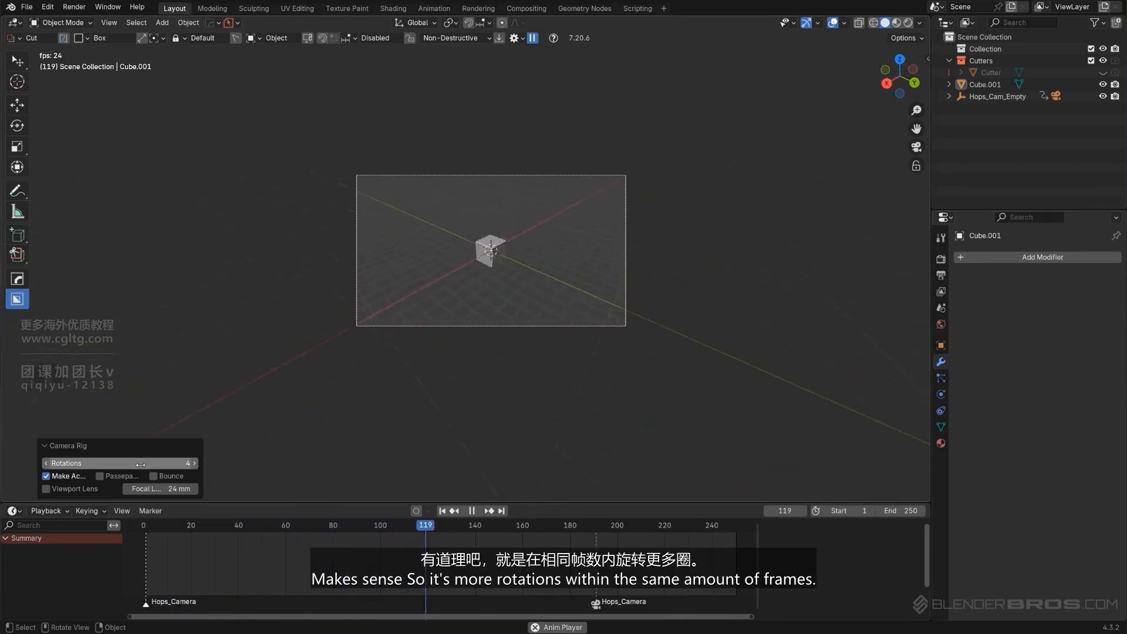
Set the camera rig's rotations to 2.
left_click(140, 465)
type("1")
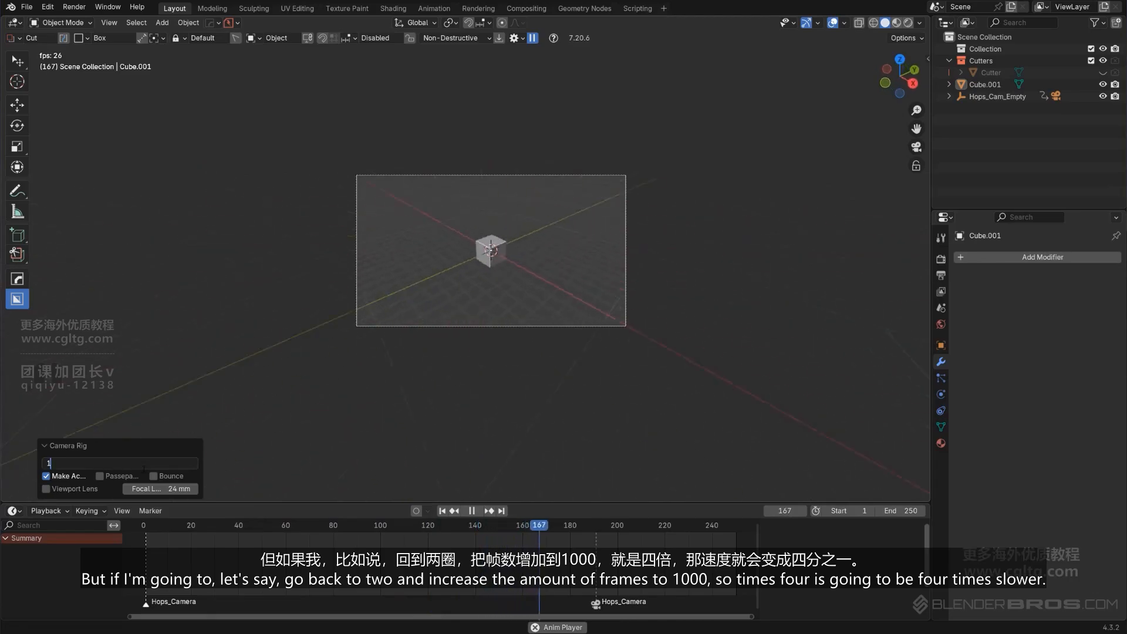
key("BackSpace")
type("2")
key("Return")
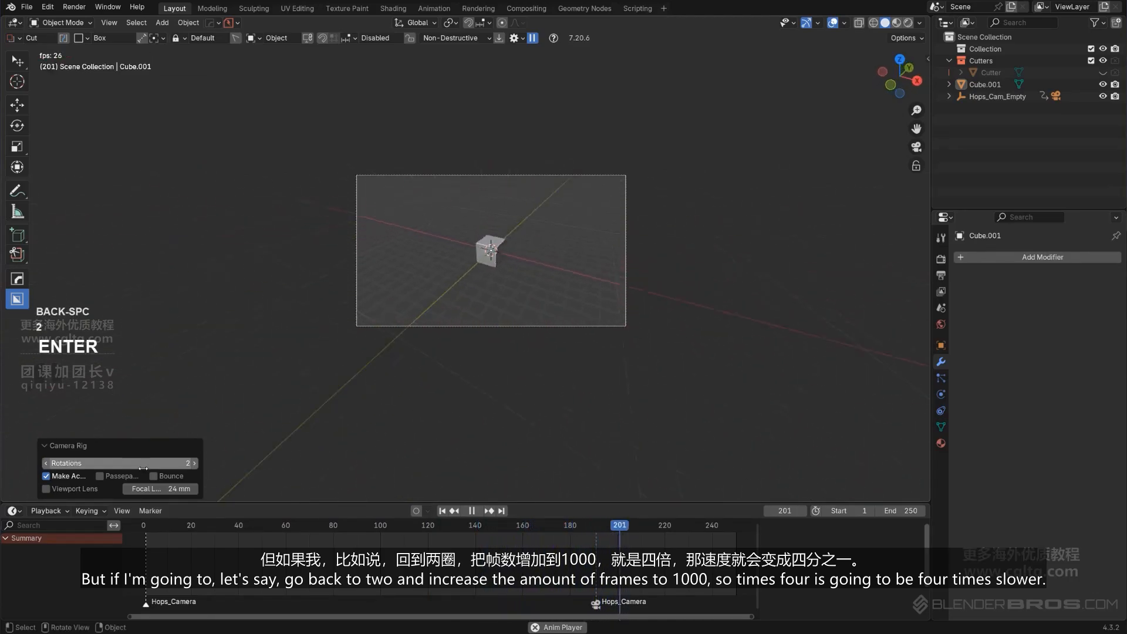
Set the scene's end frame to 1000 to slow down the turntable.
left_click(904, 511)
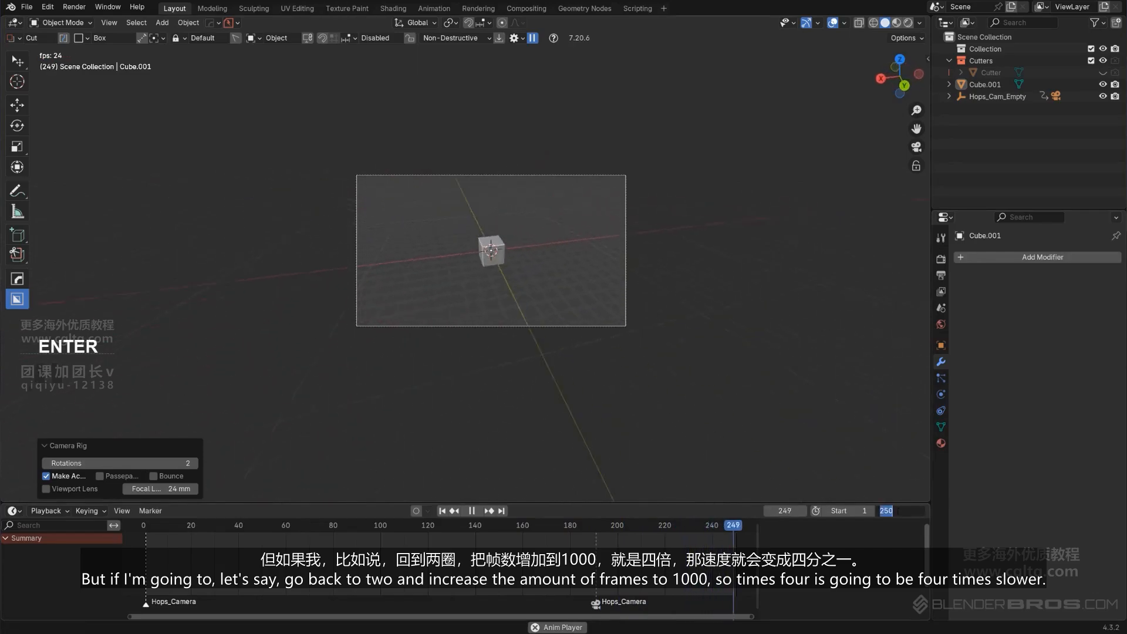
type("1000")
key("Return")
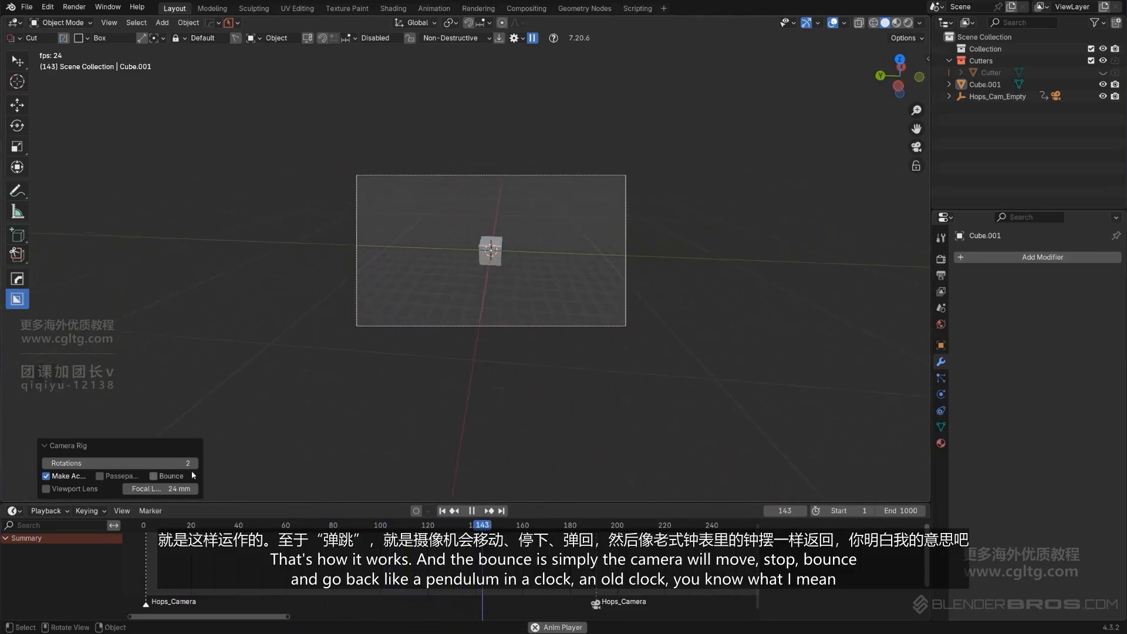
Enable Bounce for the camera rig, watch its motion from outside the camera view and stop the playback.
left_click(153, 476)
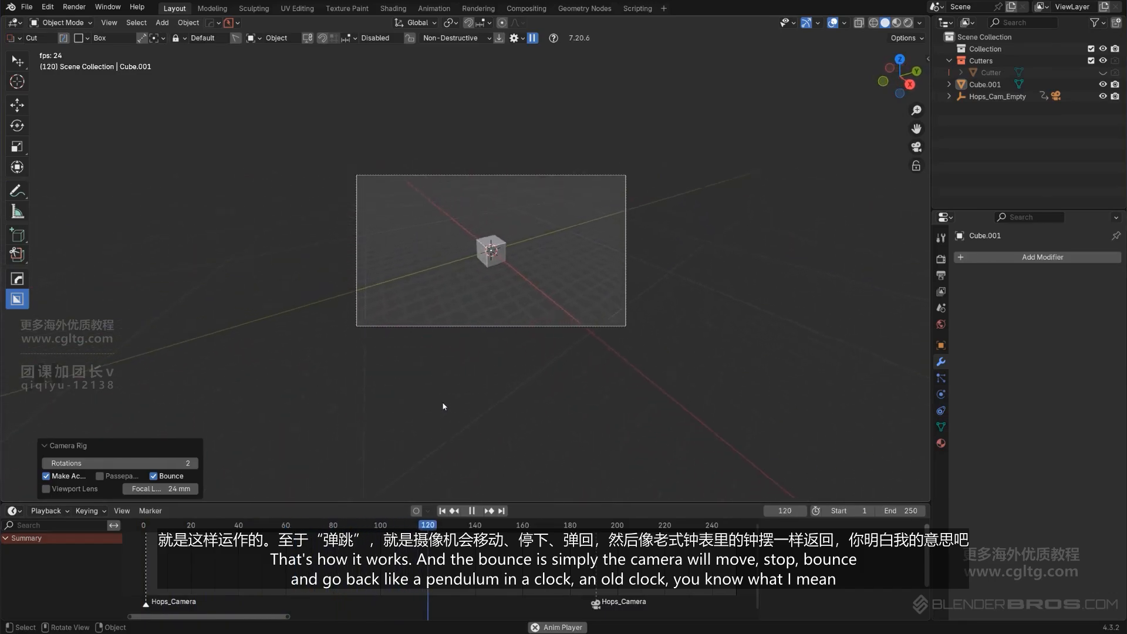
key("KP_5")
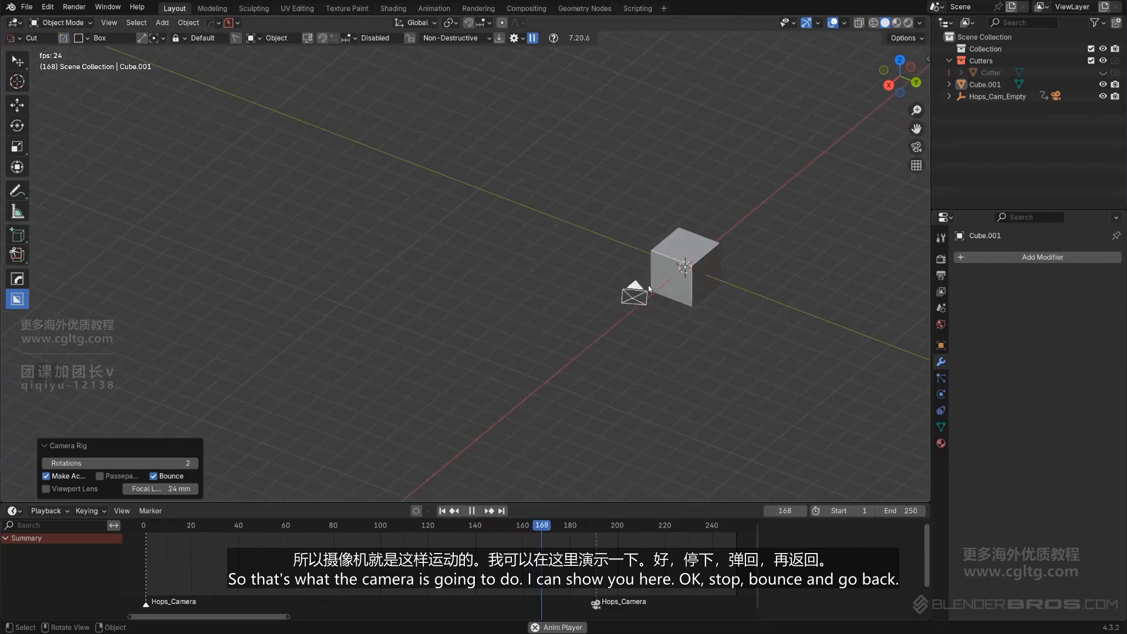
middle_click_drag(557, 367, 619, 350)
scroll(633, 347, "down", 4)
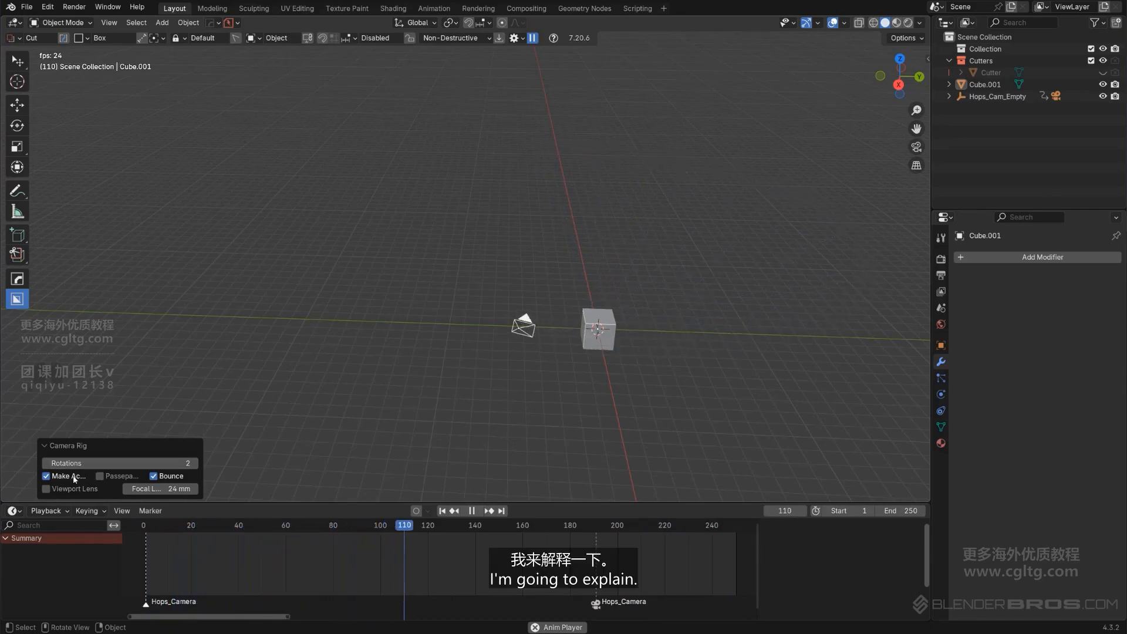
left_click(474, 511)
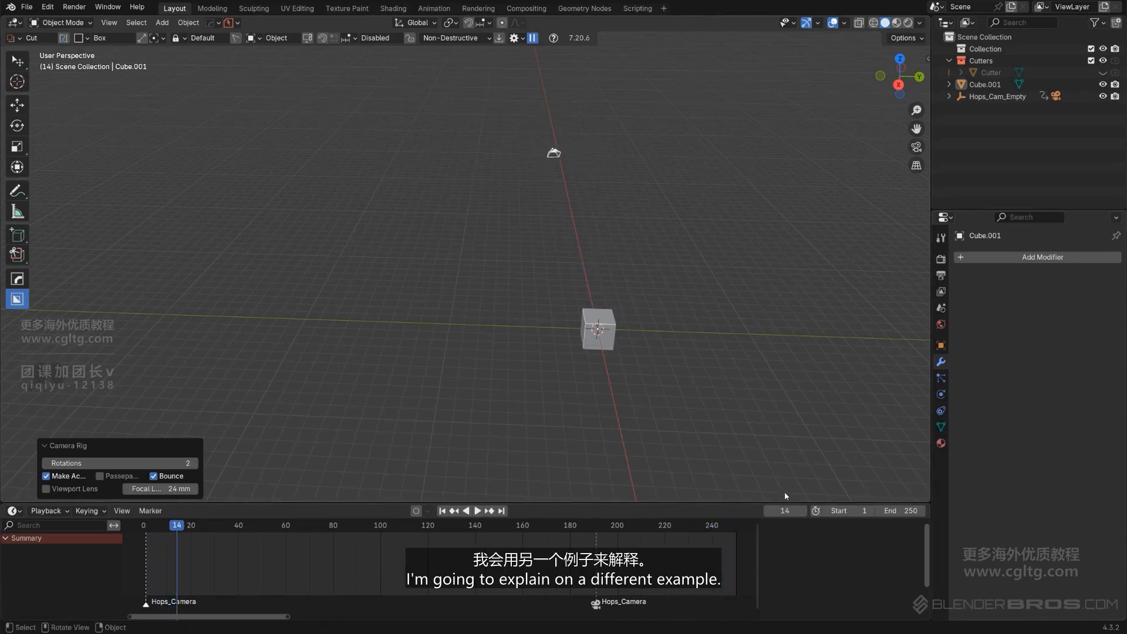
Close the Timeline area by joining it into the 3D viewport and delete all visible objects.
left_click_drag(928, 502, 854, 519)
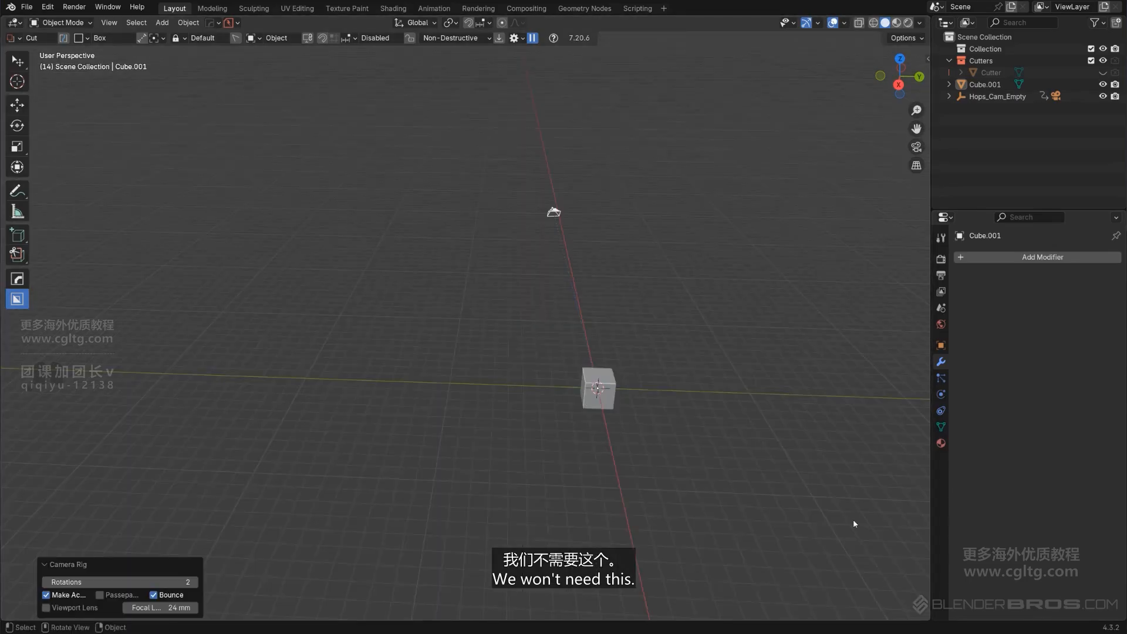
key("a")
key("x")
Add a new 2 m cube at the world origin.
key("shift+a")
mouse_move(625, 387)
left_click(660, 412)
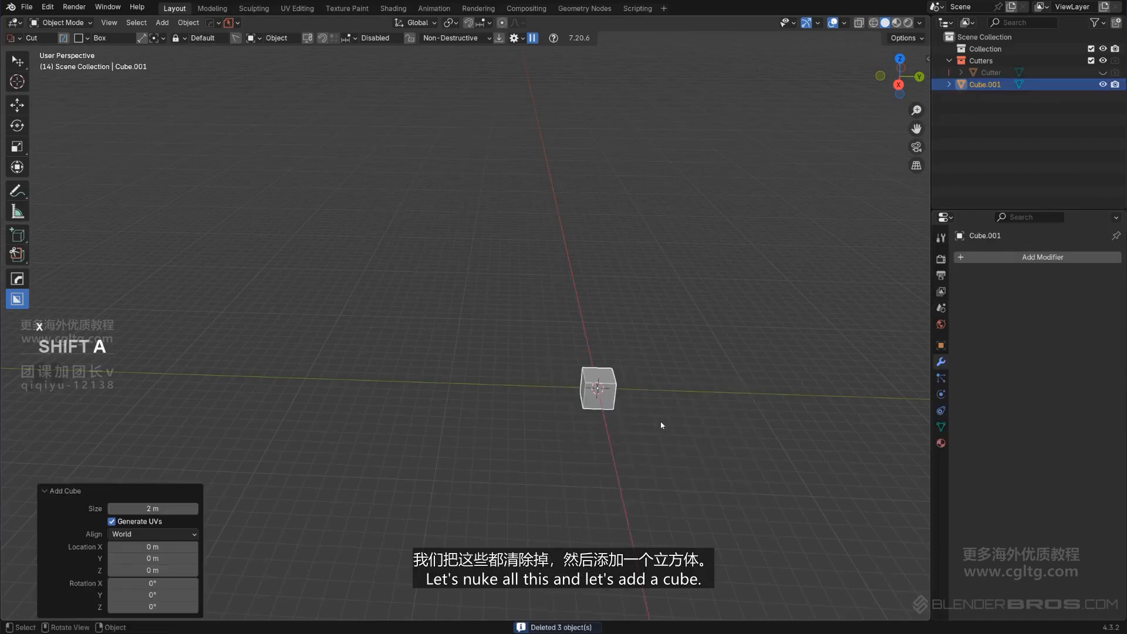
Add a HardOps turntable camera rig to the new cube with its camera set as active.
middle_click_drag(662, 425, 604, 300)
key("q")
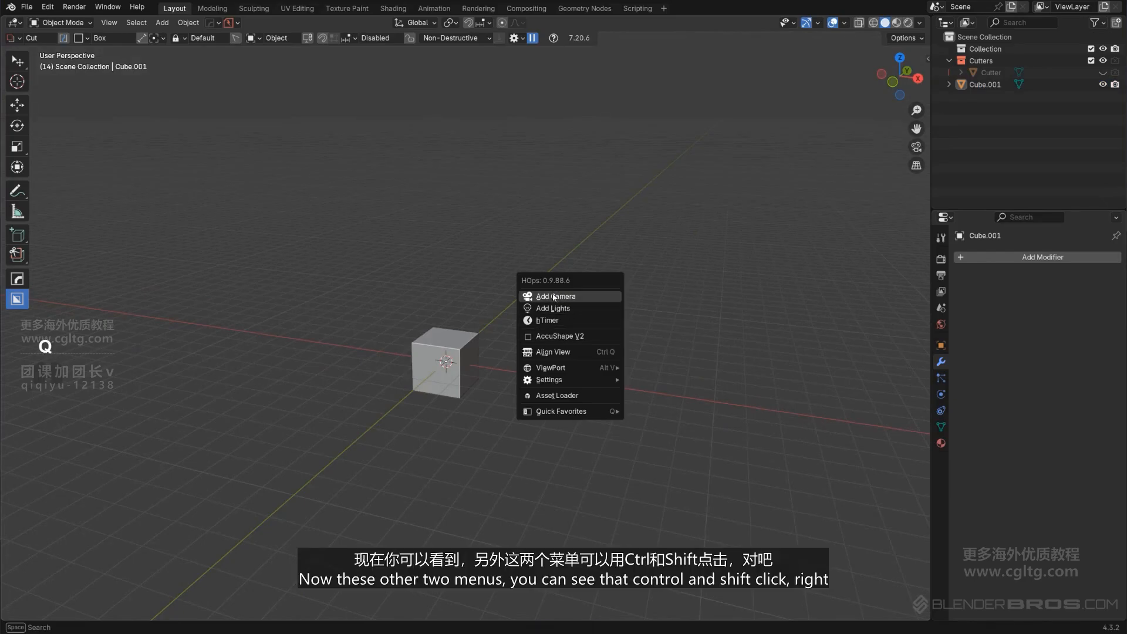
mouse_move(554, 297)
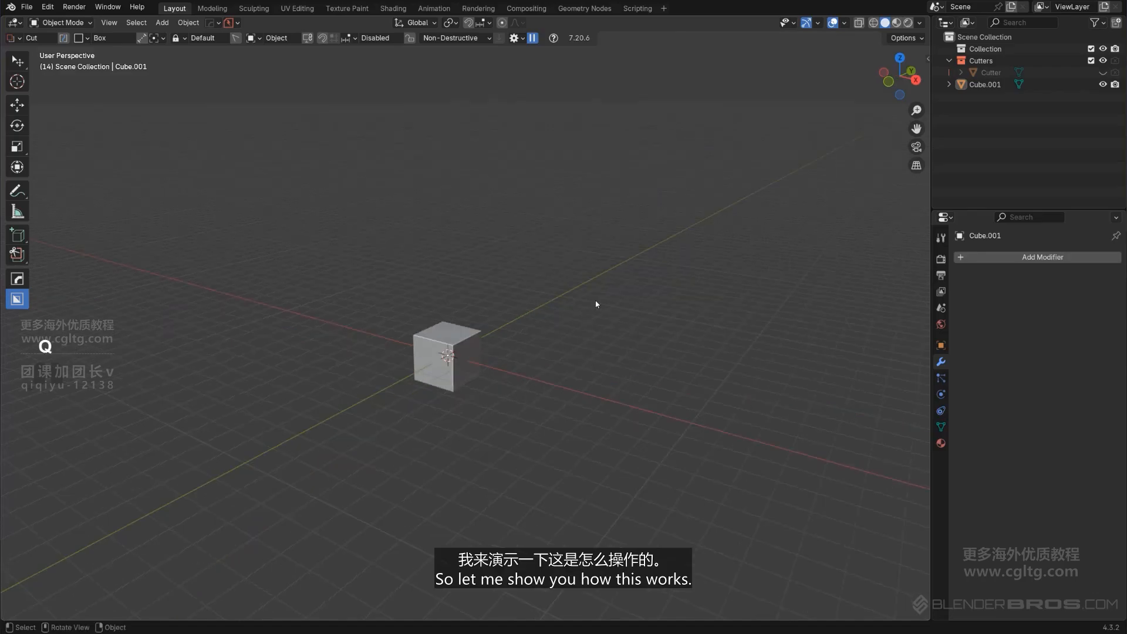
key("q")
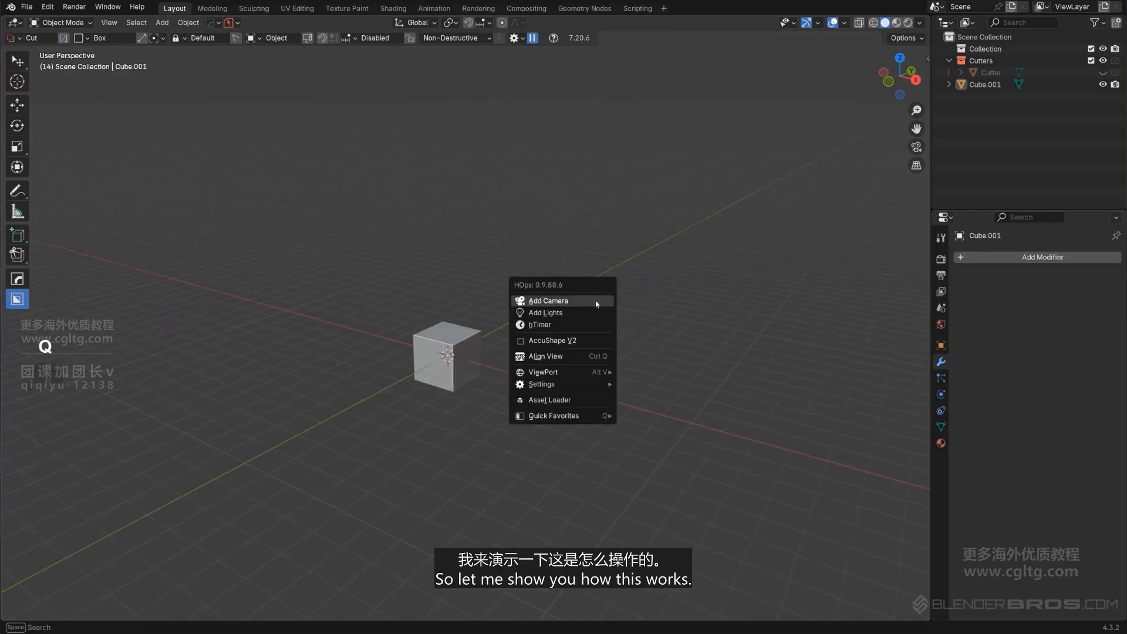
left_click(552, 301)
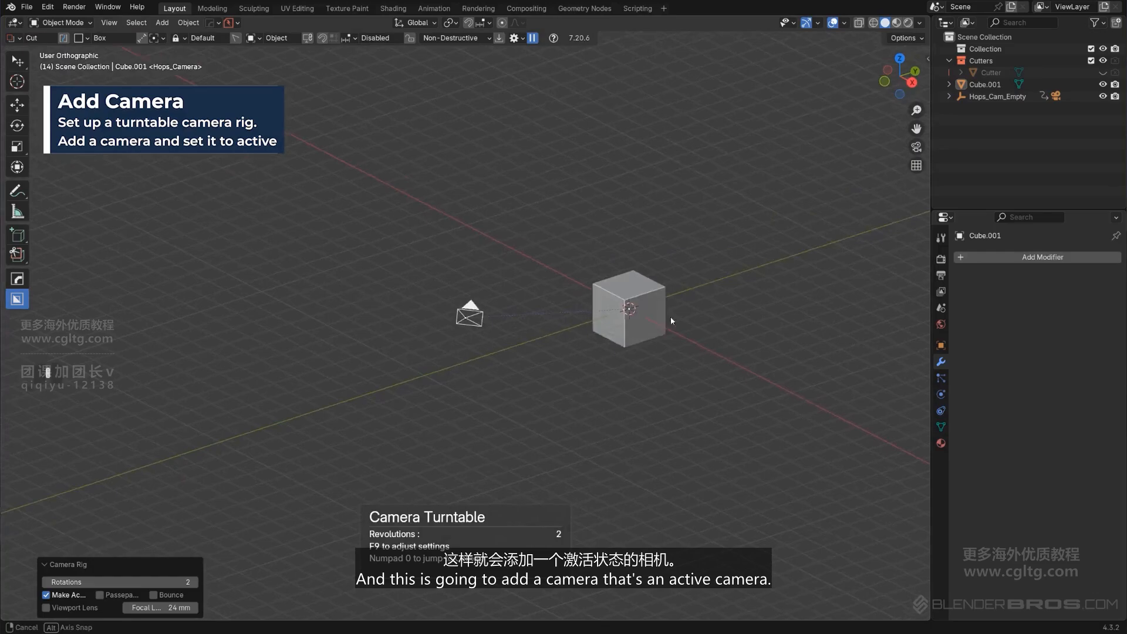
Check the scene through the active camera and return to a perspective view showing the camera and cube.
scroll(695, 321, "down", 3)
middle_click_drag(671, 322, 613, 309)
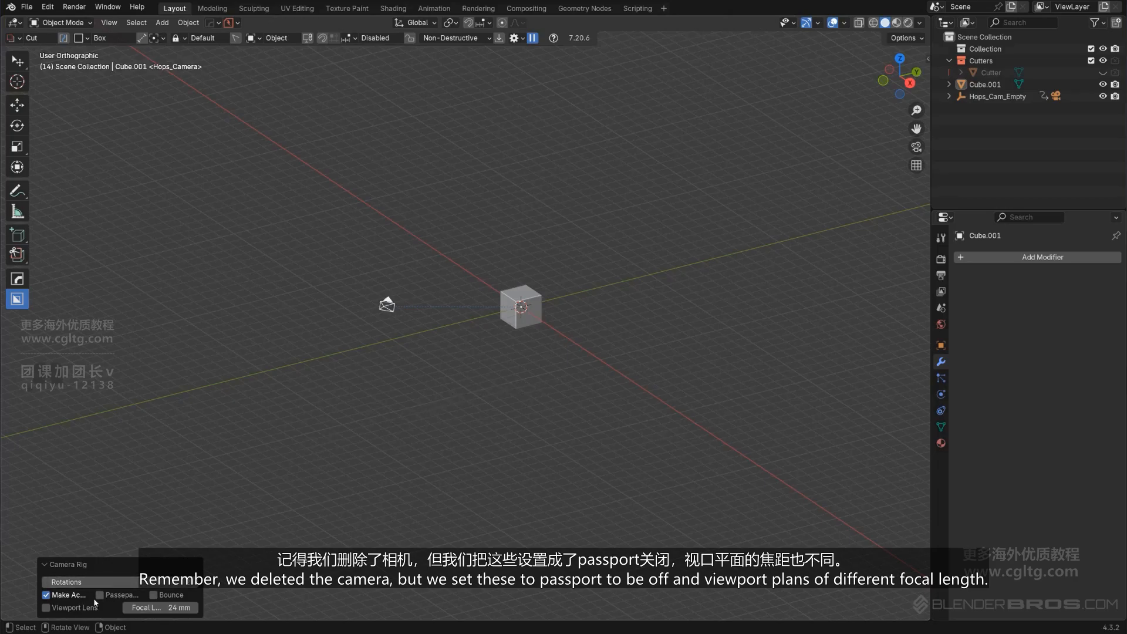
key("KP_0")
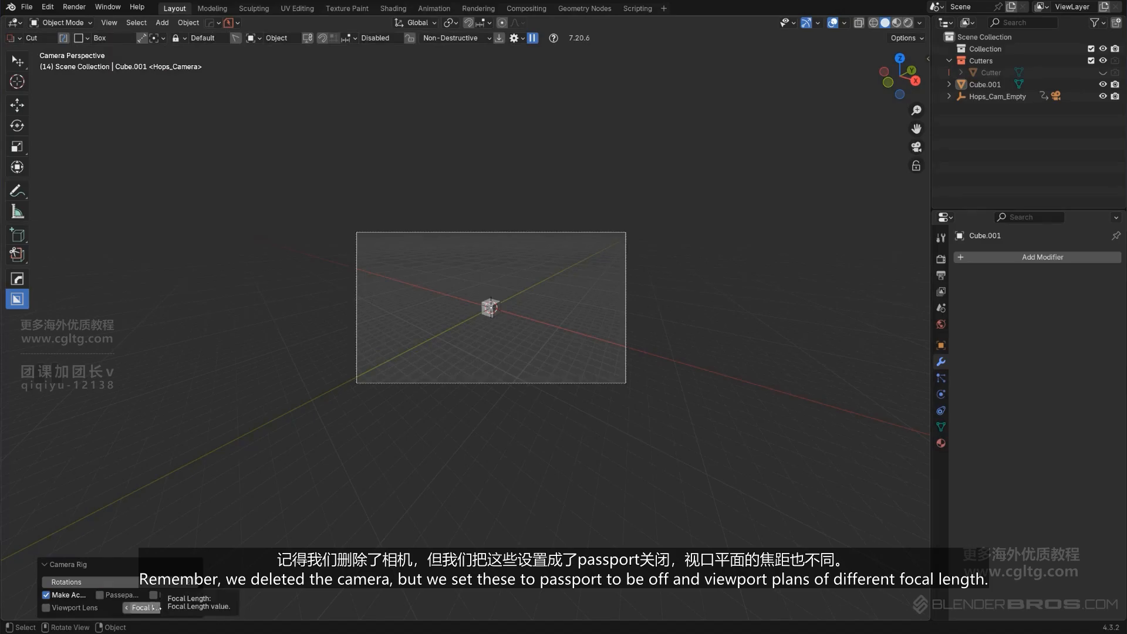
middle_click_drag(466, 347, 501, 356)
key("KP_5")
key("KP_5")
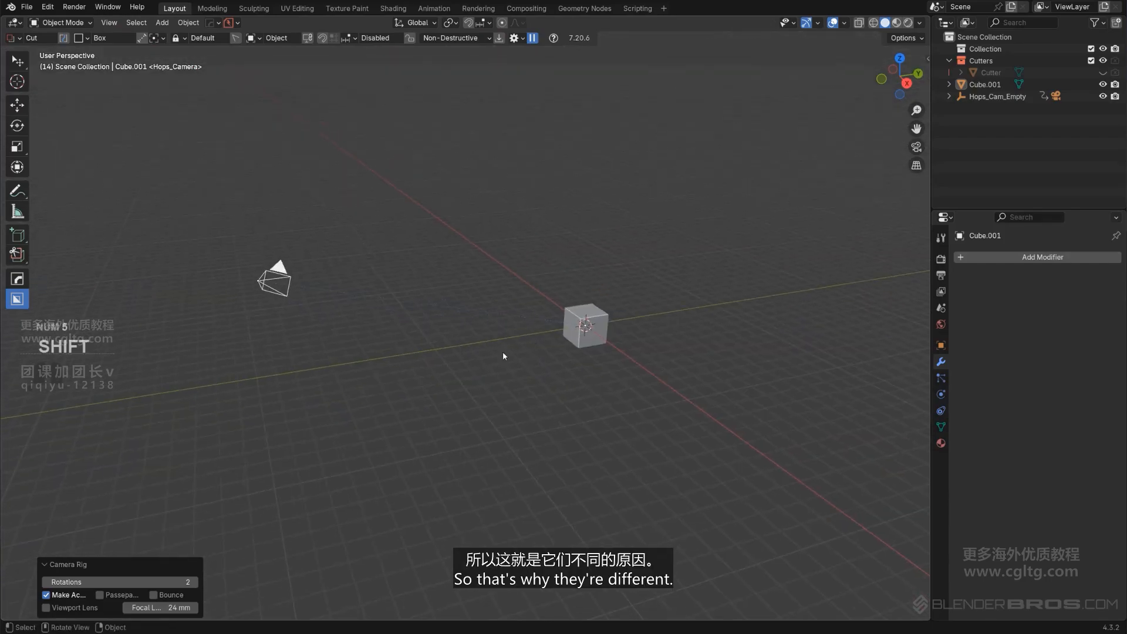
middle_click_drag(575, 397, 509, 368, "shift")
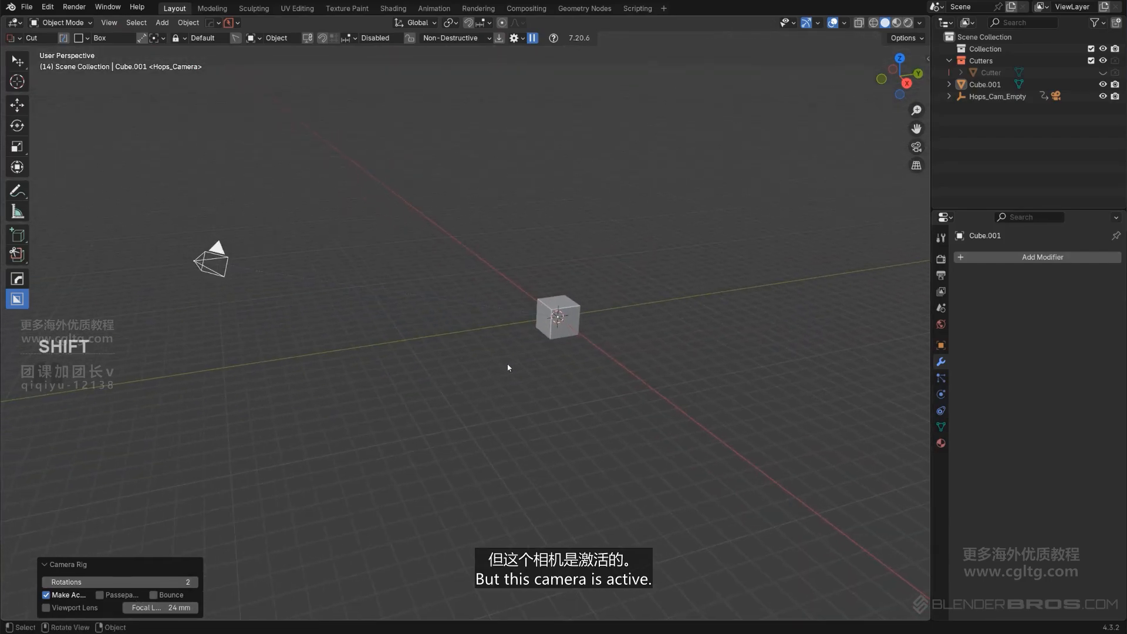
Add a second HardOps camera rig using the Add Camera variant that leaves Make Active off.
left_click(574, 411)
middle_click_drag(578, 415, 586, 412)
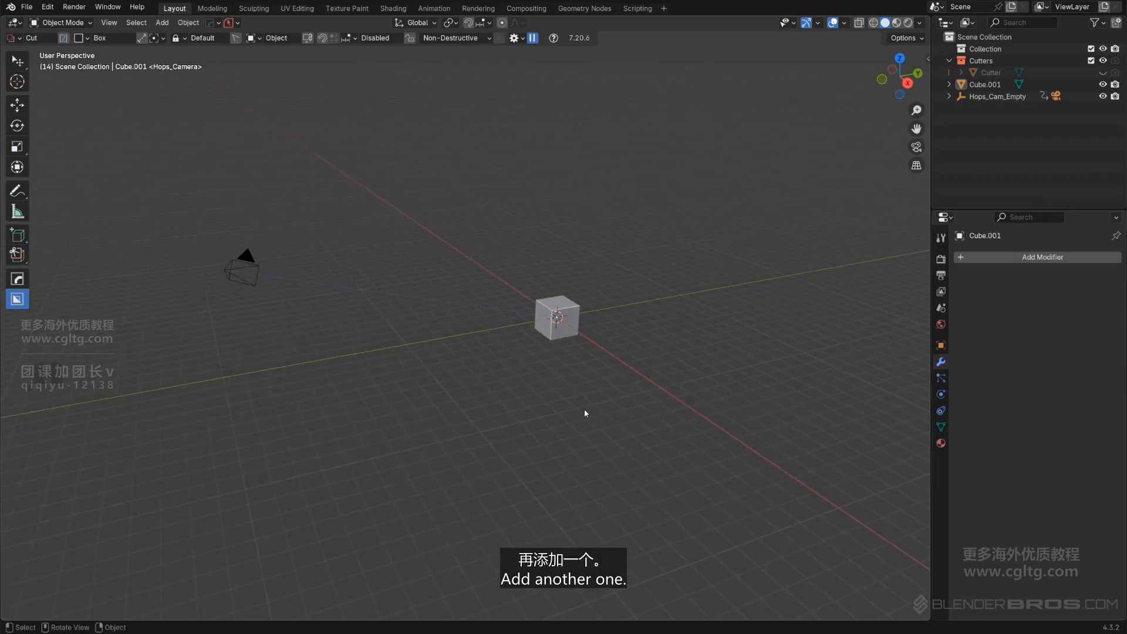
key("q")
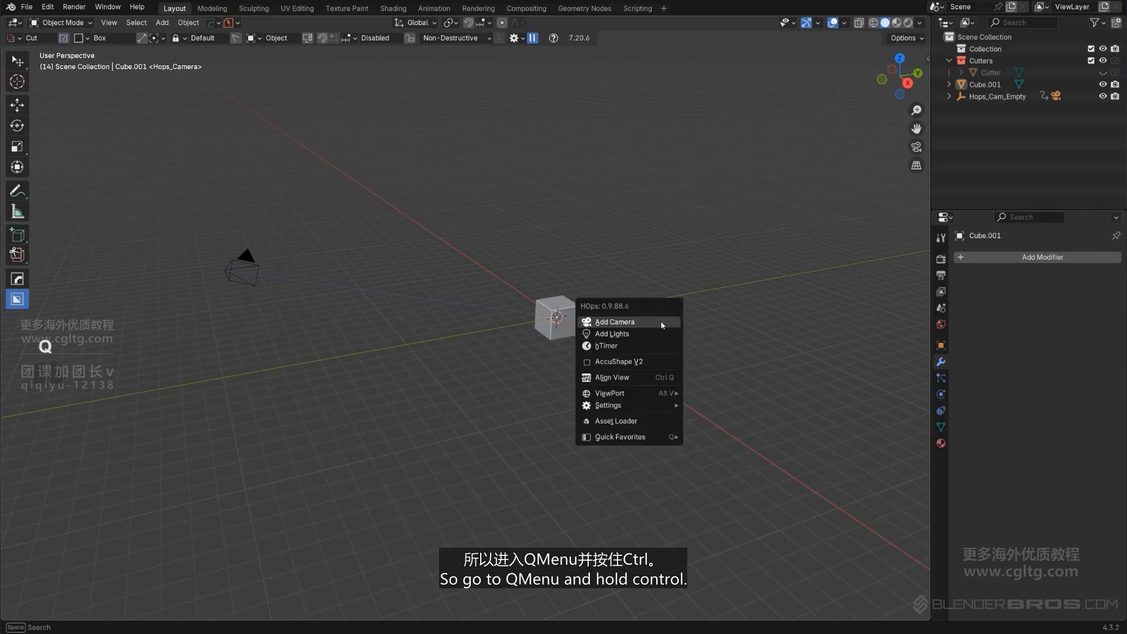
left_click(615, 323, "ctrl")
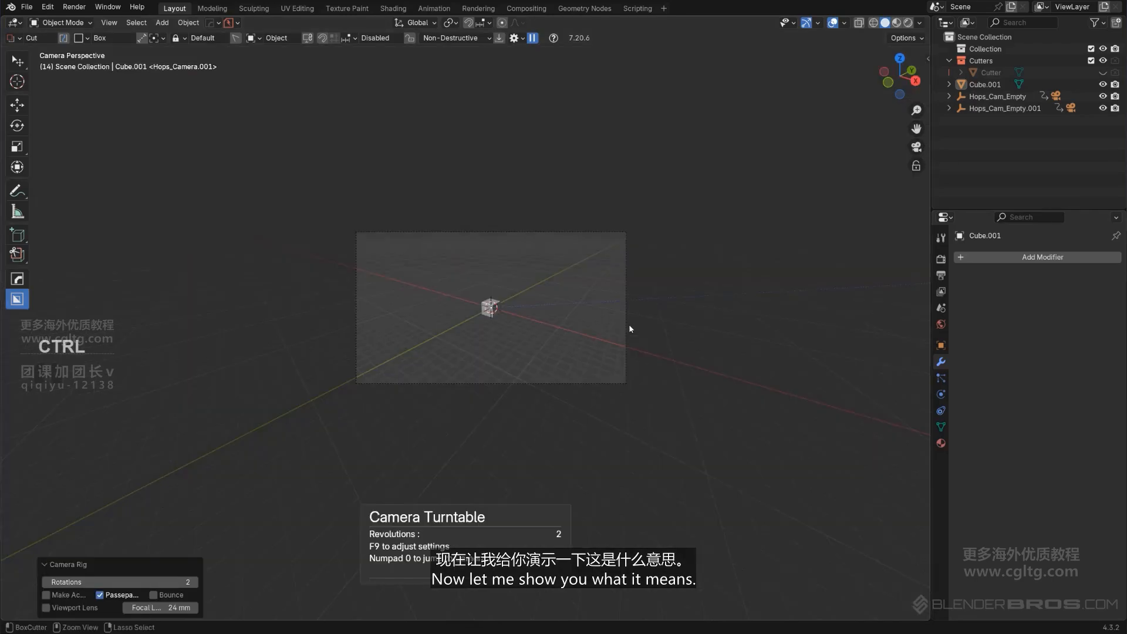
Check the view through the active camera and return to a perspective view showing both camera rigs.
scroll(675, 334, "down", 2)
middle_click_drag(680, 336, 675, 336)
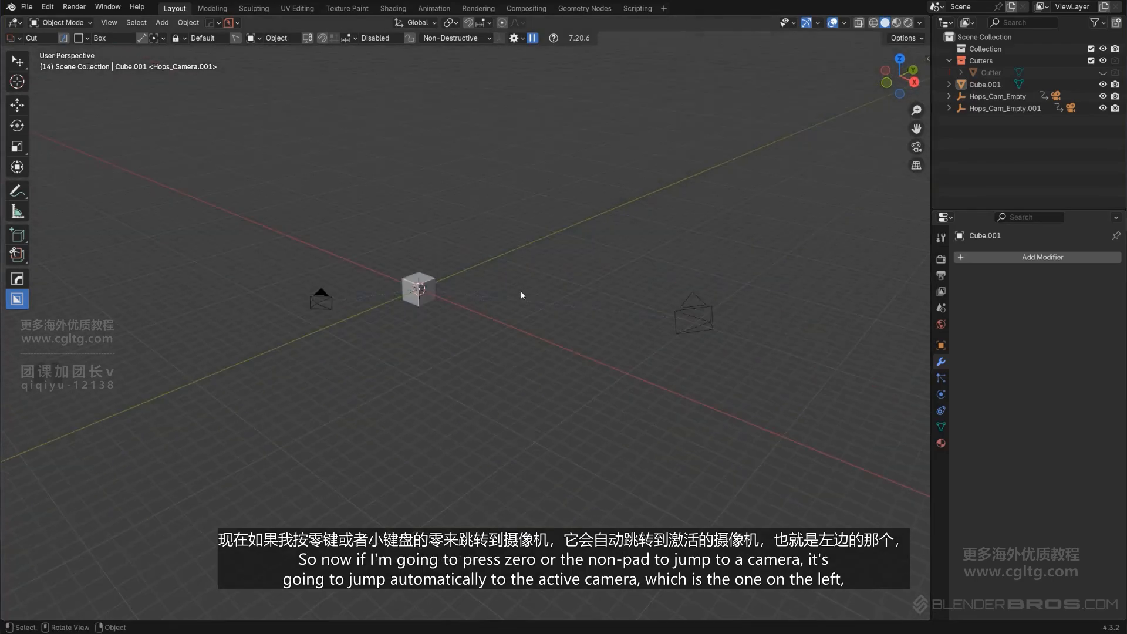
scroll(521, 294, "down", 3)
middle_click_drag(521, 294, 540, 299, "shift")
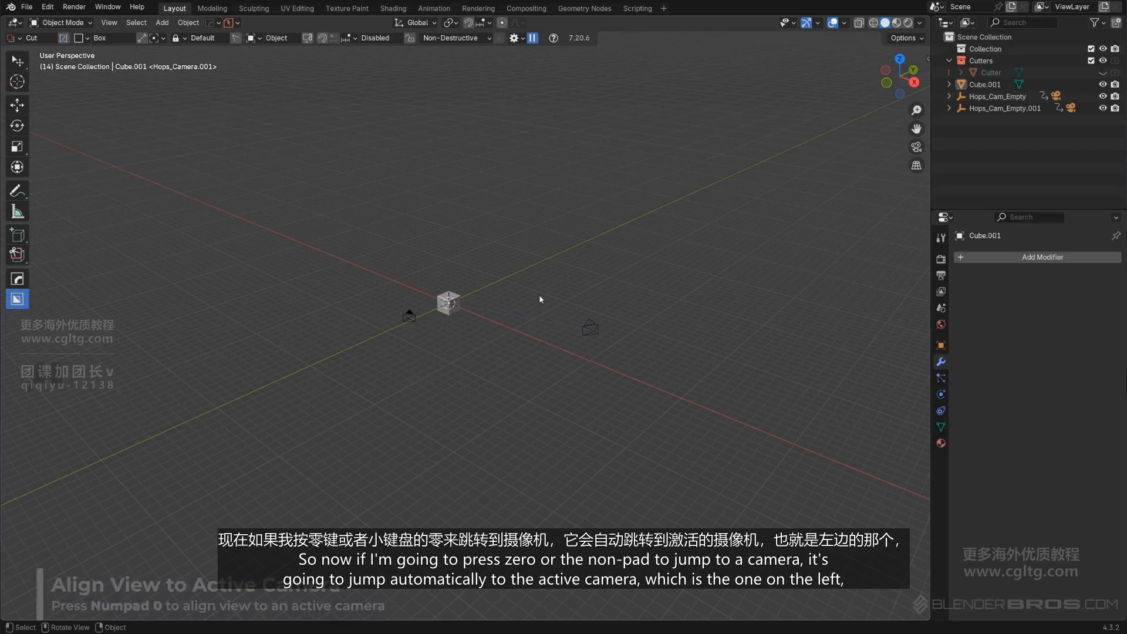
key("KP_0")
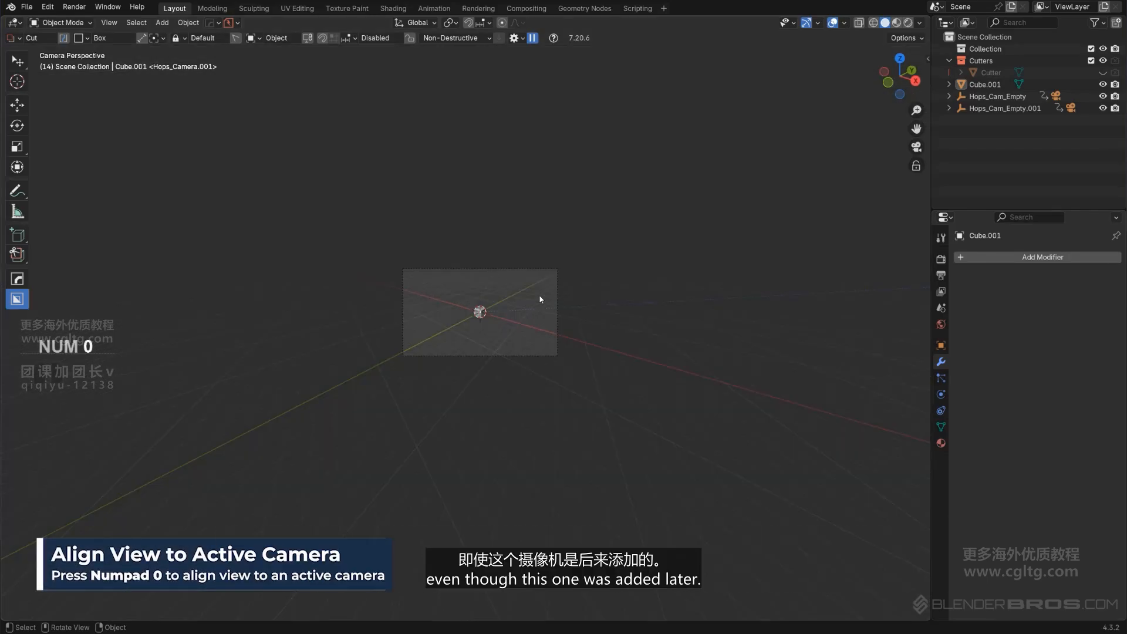
middle_click_drag(622, 252, 555, 316)
Select the inactive second camera, check which camera the camera view uses, and return to a perspective view of the scene.
scroll(595, 273, "down", 3)
scroll(594, 275, "up", 2)
left_click(567, 334)
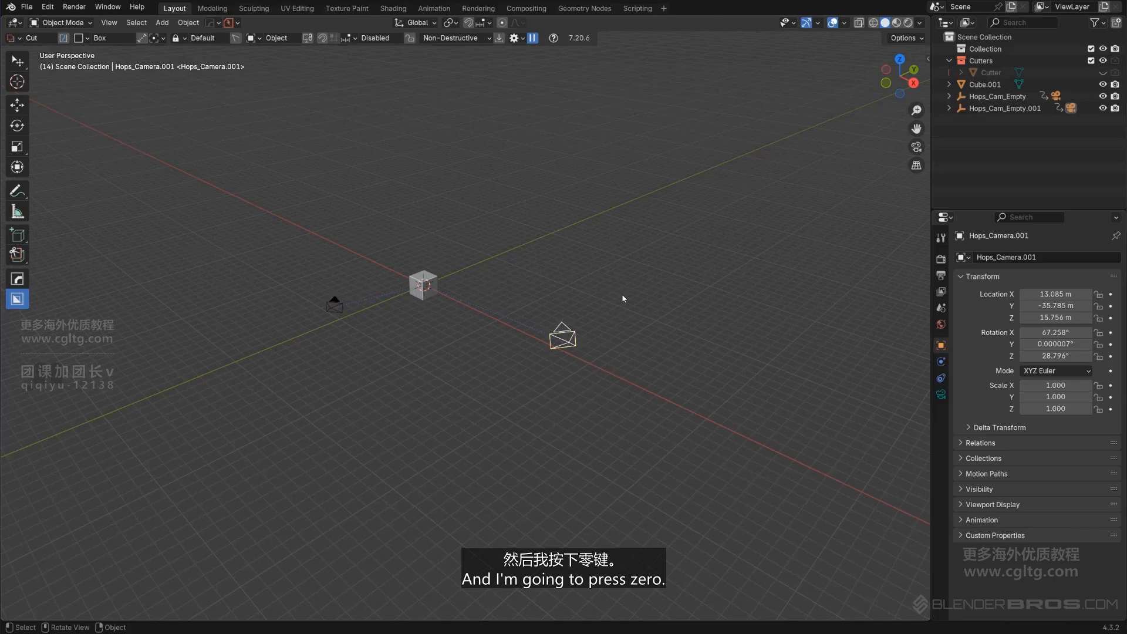
key("KP_0")
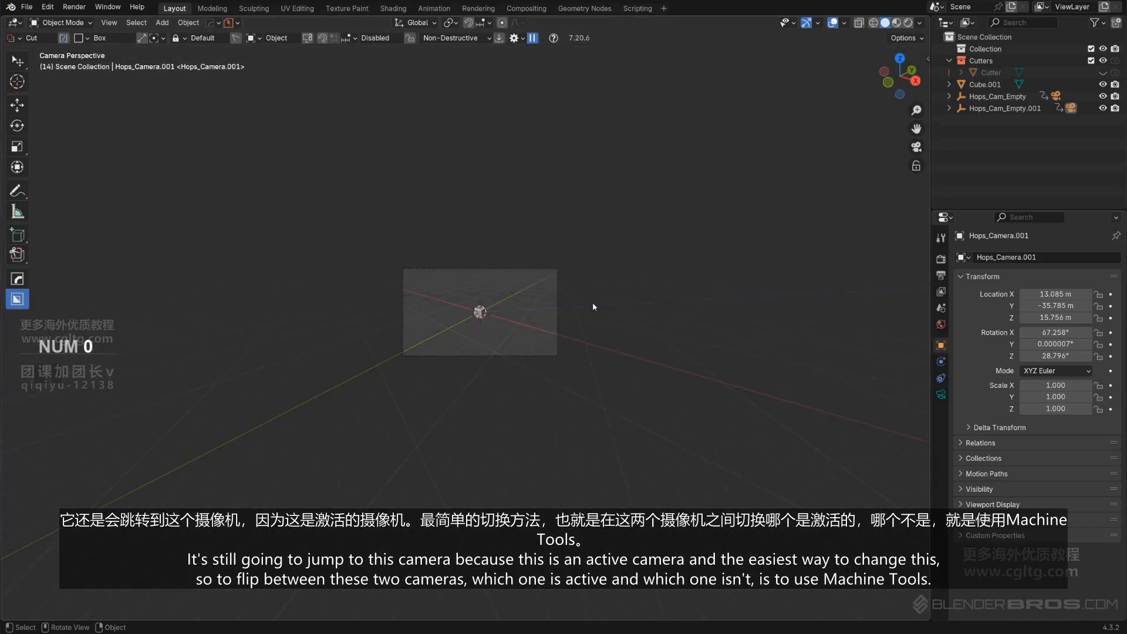
key("KP_0")
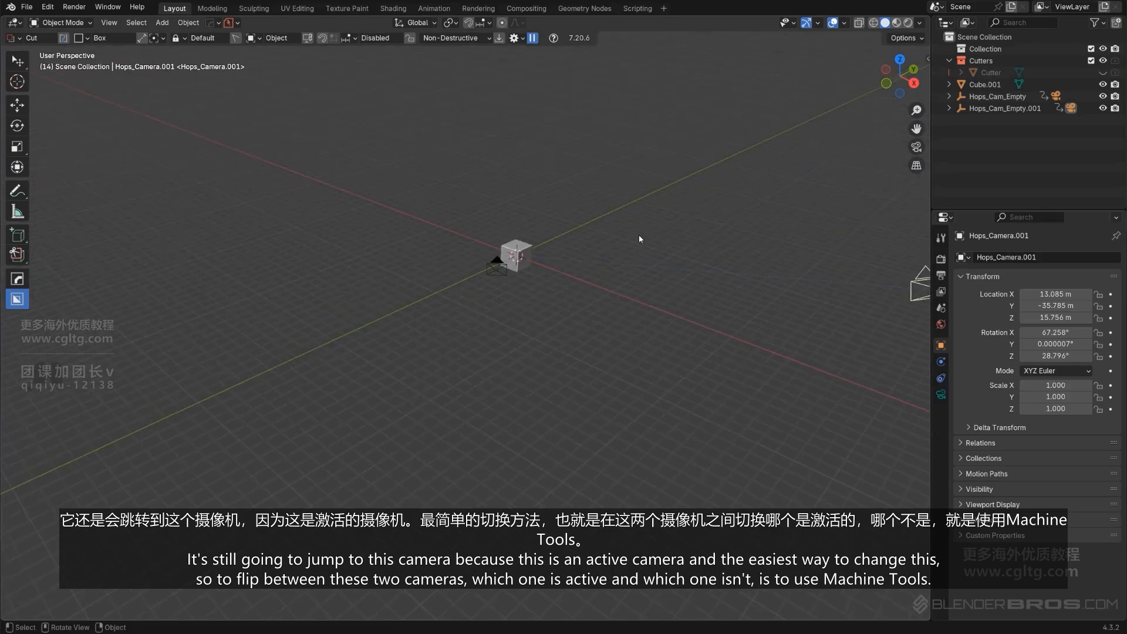
middle_click_drag(638, 235, 506, 262, "shift")
key("KP_5")
key("KP_5")
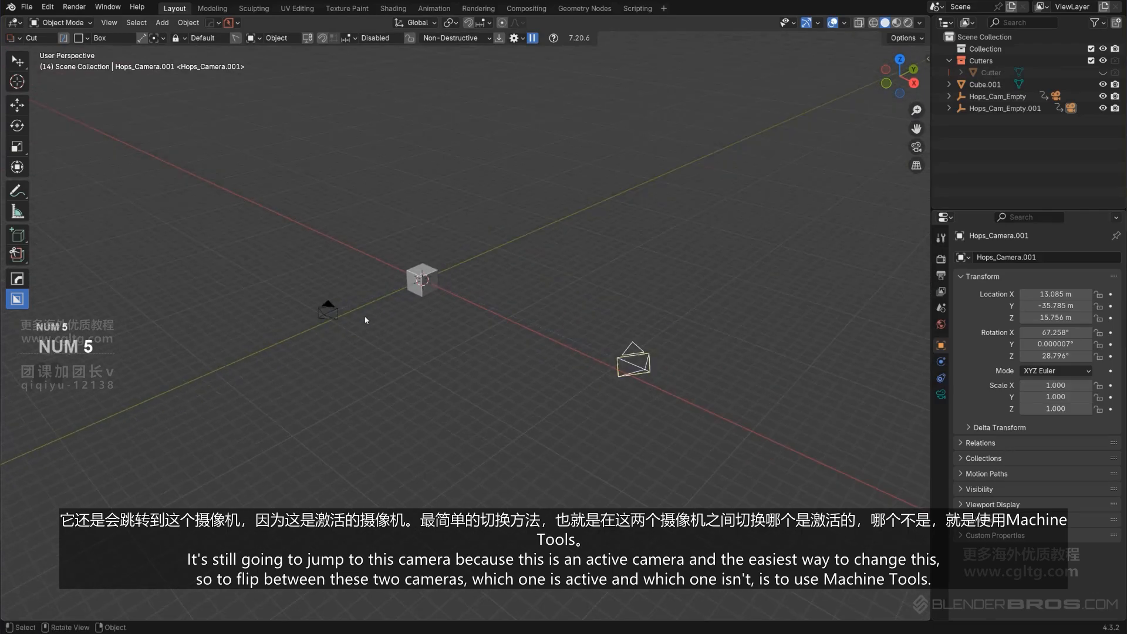
scroll(598, 344, "up", 4)
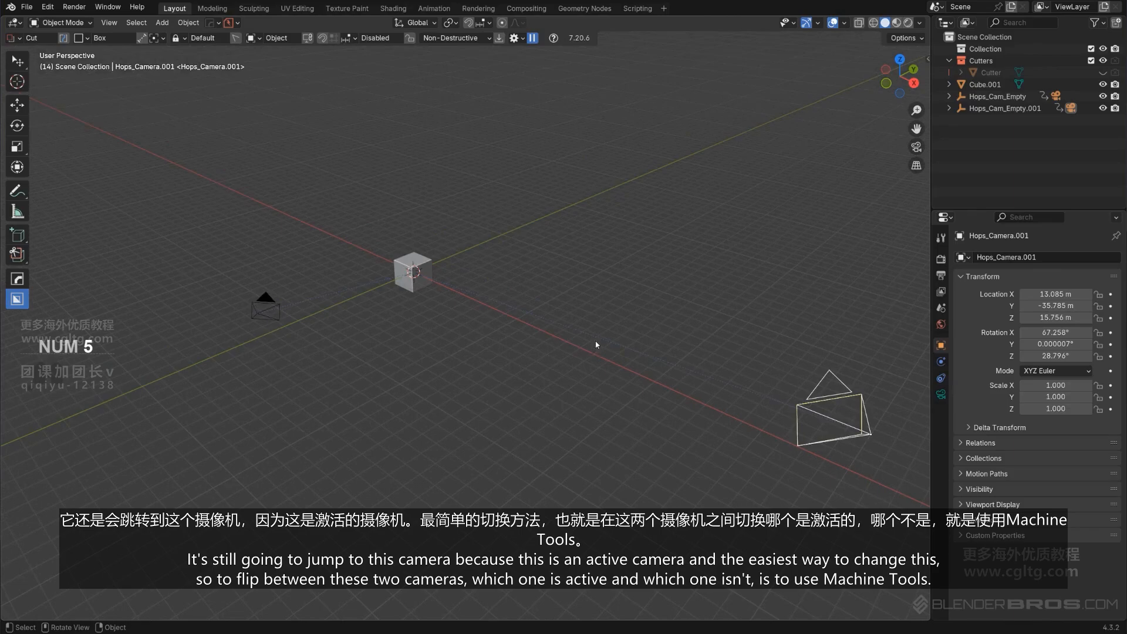
middle_click_drag(608, 315, 621, 309, "shift")
scroll(622, 309, "down", 3)
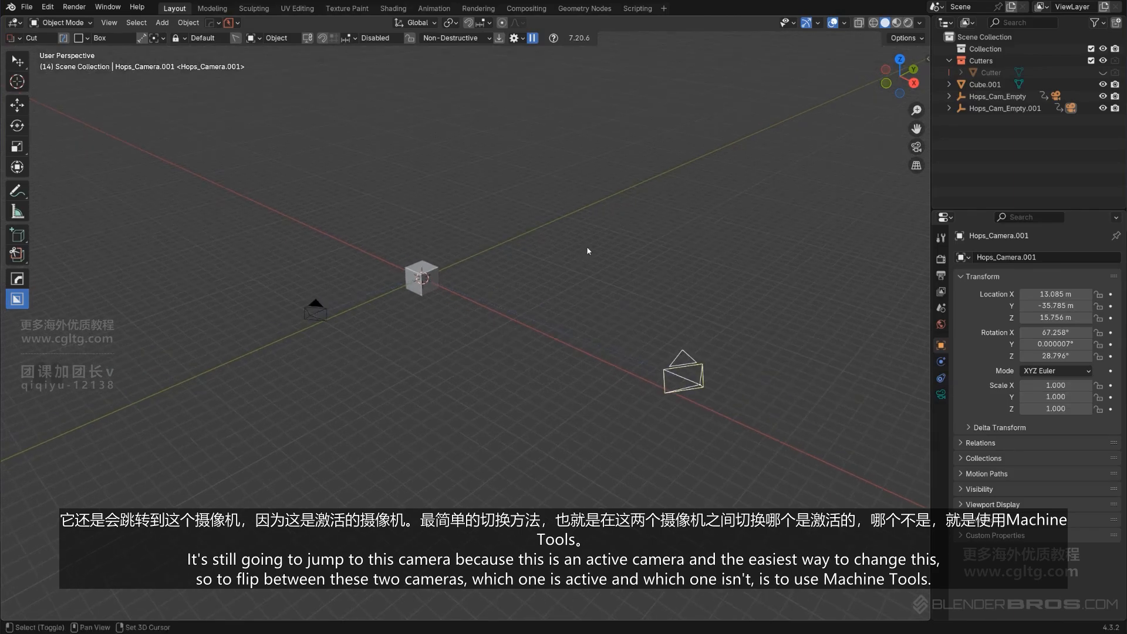
middle_click_drag(587, 250, 606, 247, "shift")
left_click(622, 256)
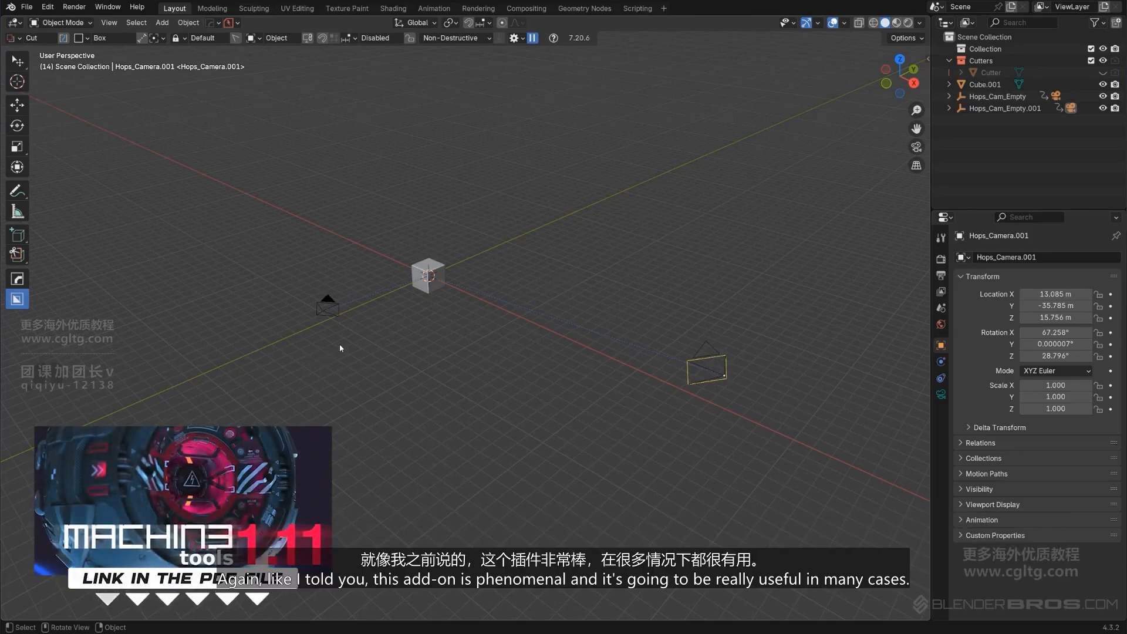
Select the active camera and review the Views Pie option in the MACHIN3tools add-on preferences.
left_click(329, 301)
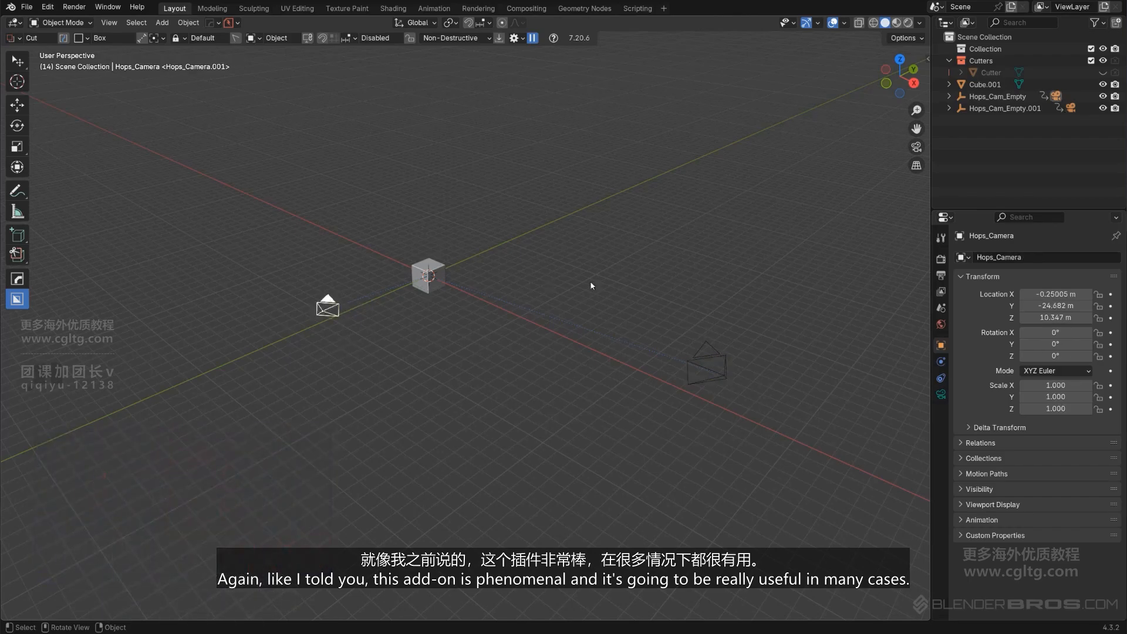
middle_click_drag(609, 282, 611, 284, "shift")
left_click(47, 7)
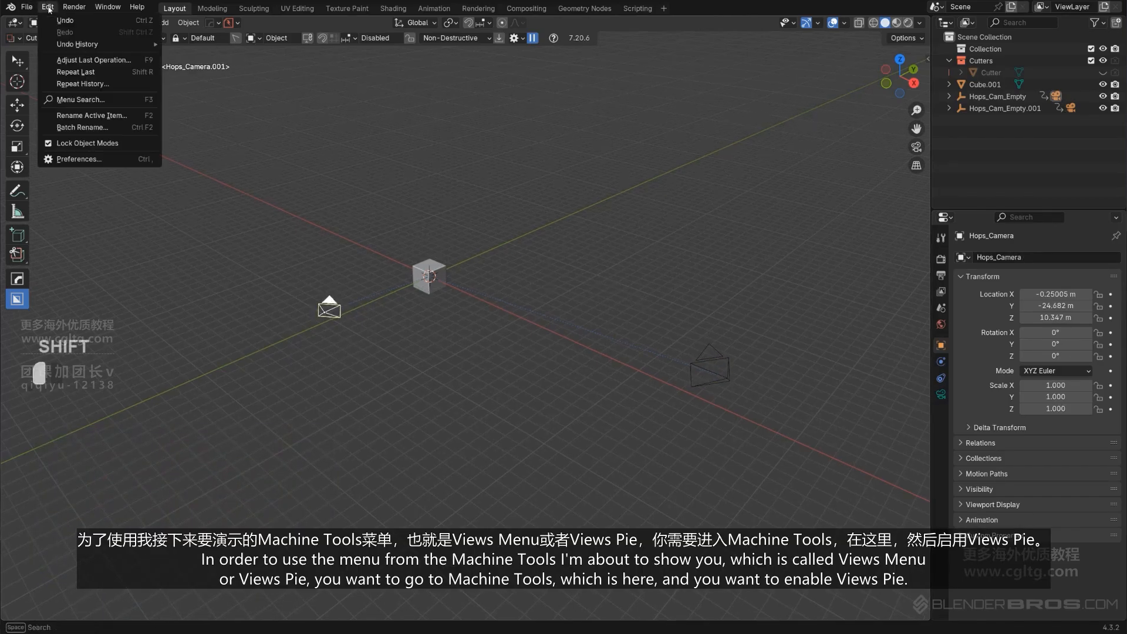
left_click(109, 162)
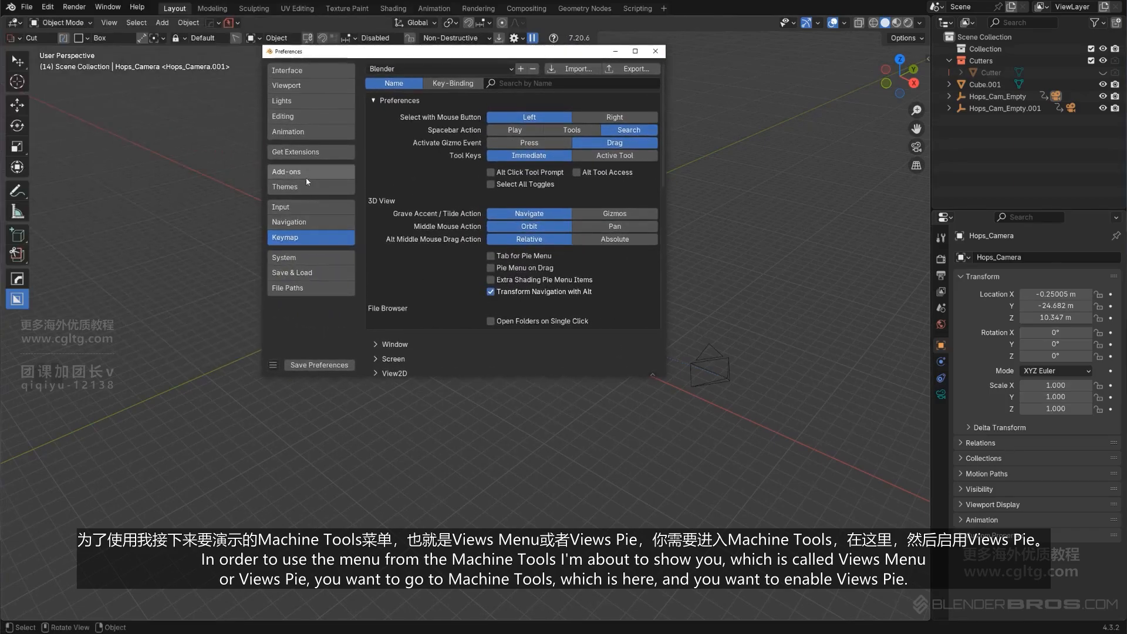
left_click(304, 174)
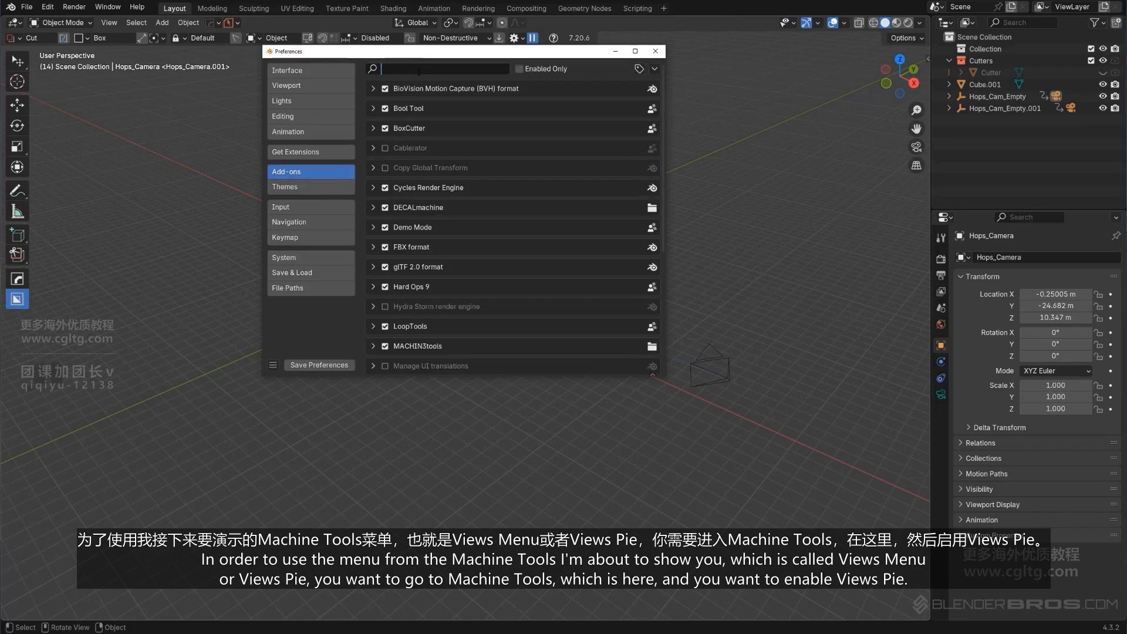
left_click(373, 346)
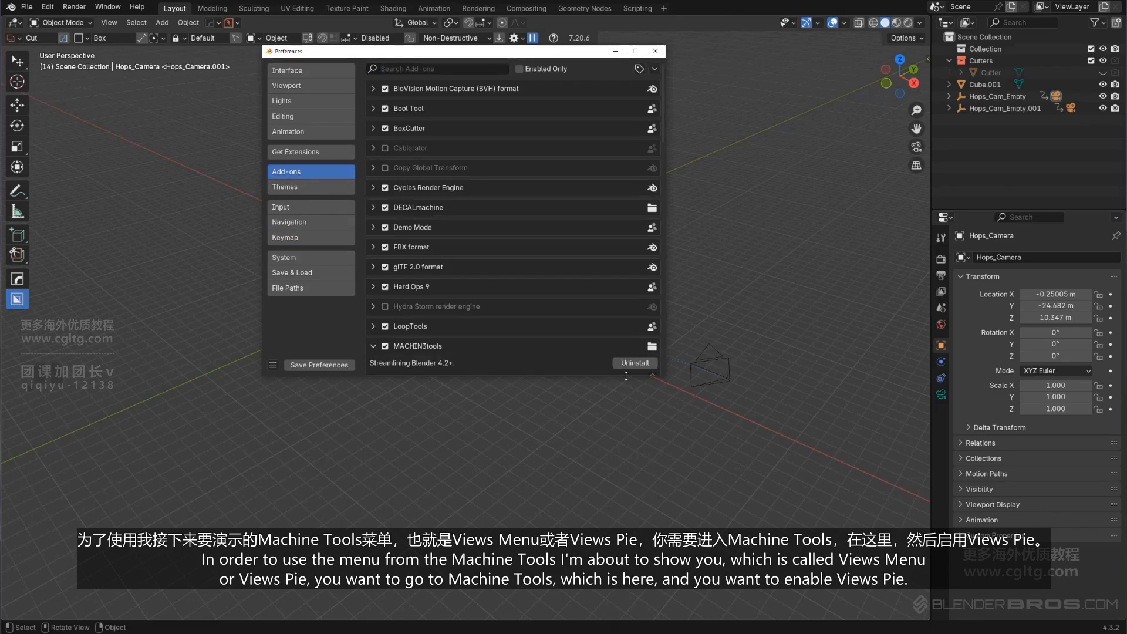
left_click_drag(663, 376, 1068, 568)
scroll(506, 308, "down", 20)
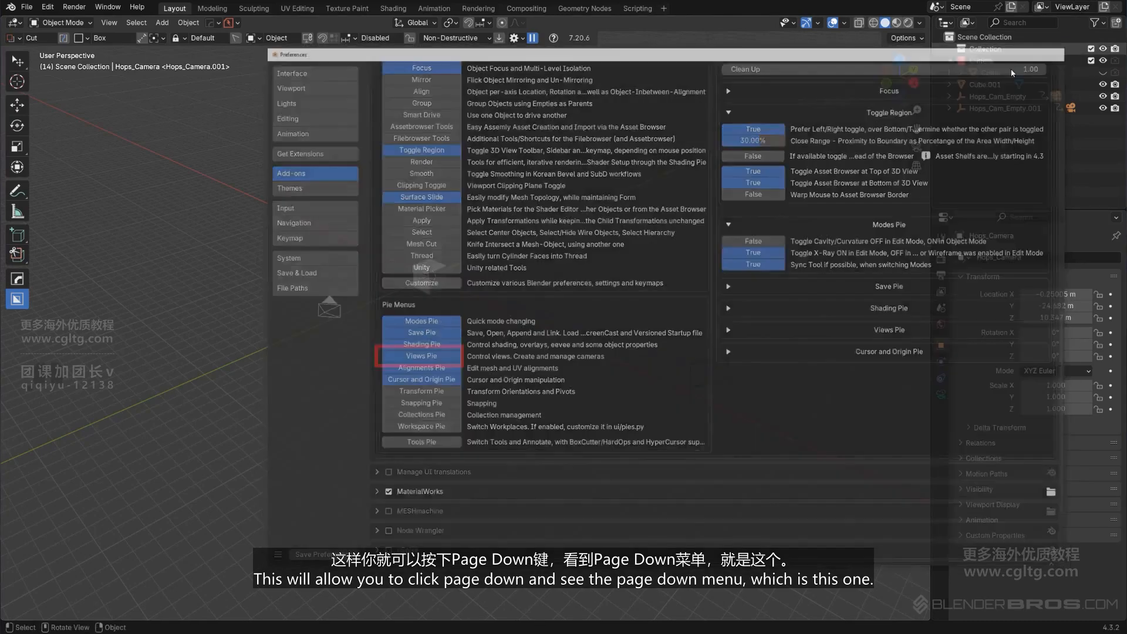
left_click(1060, 51)
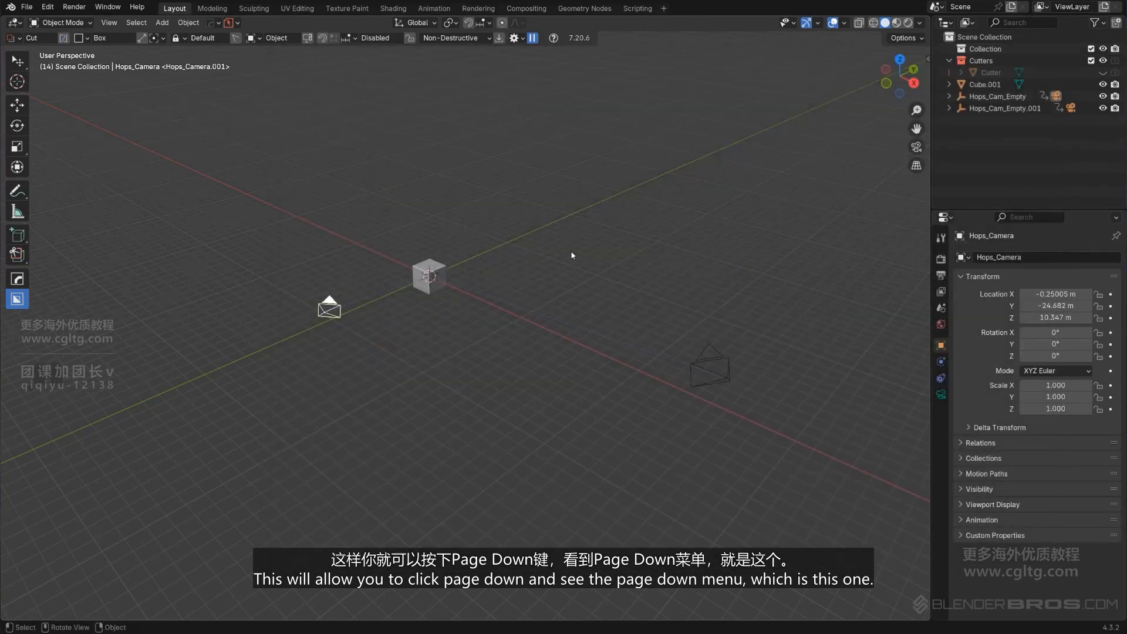
Examine the camera options in the MACHIN3tools Viewport and Cameras pie, including Make Active for the first camera.
left_click_drag(572, 253, 577, 253)
middle_click_drag(614, 255, 611, 253, "shift")
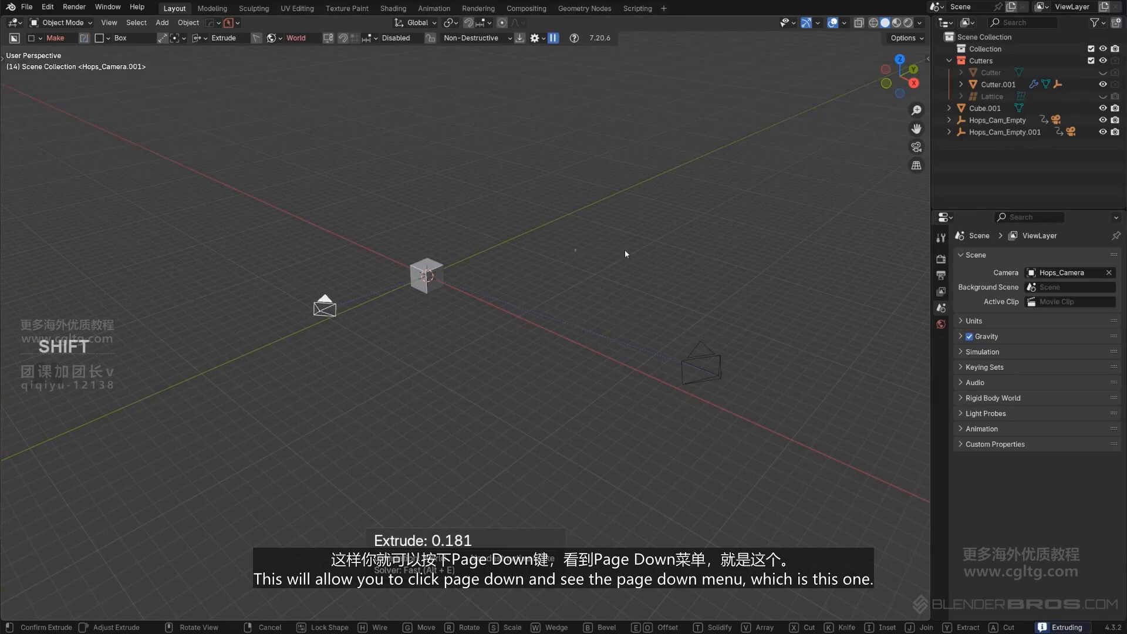
key("Page_Down")
left_click(631, 247)
right_click(636, 244)
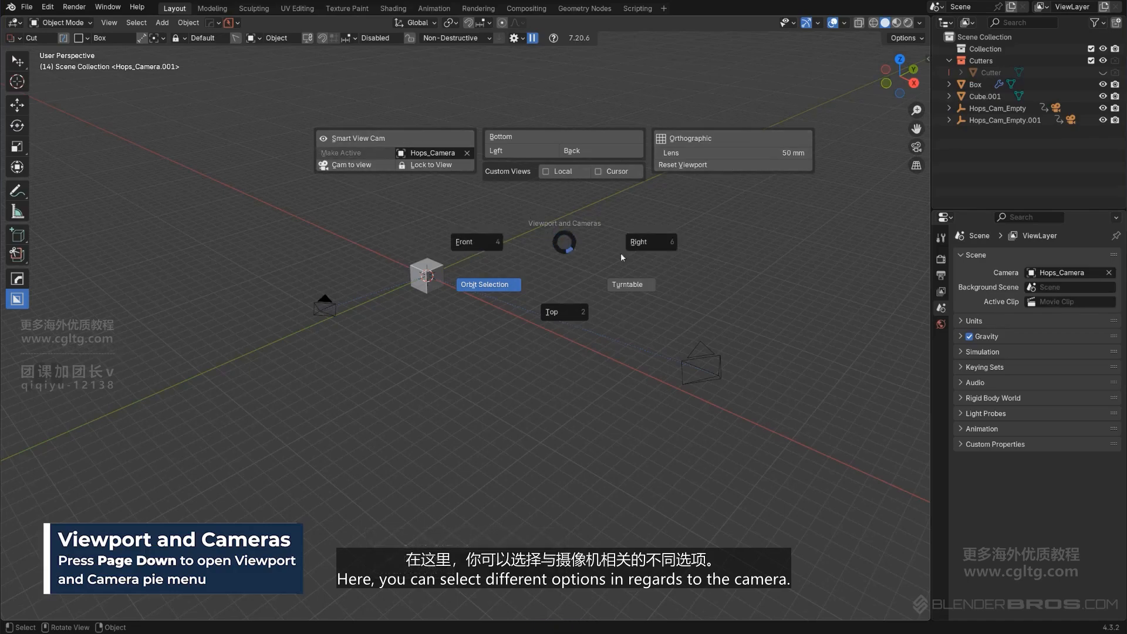
key("Escape")
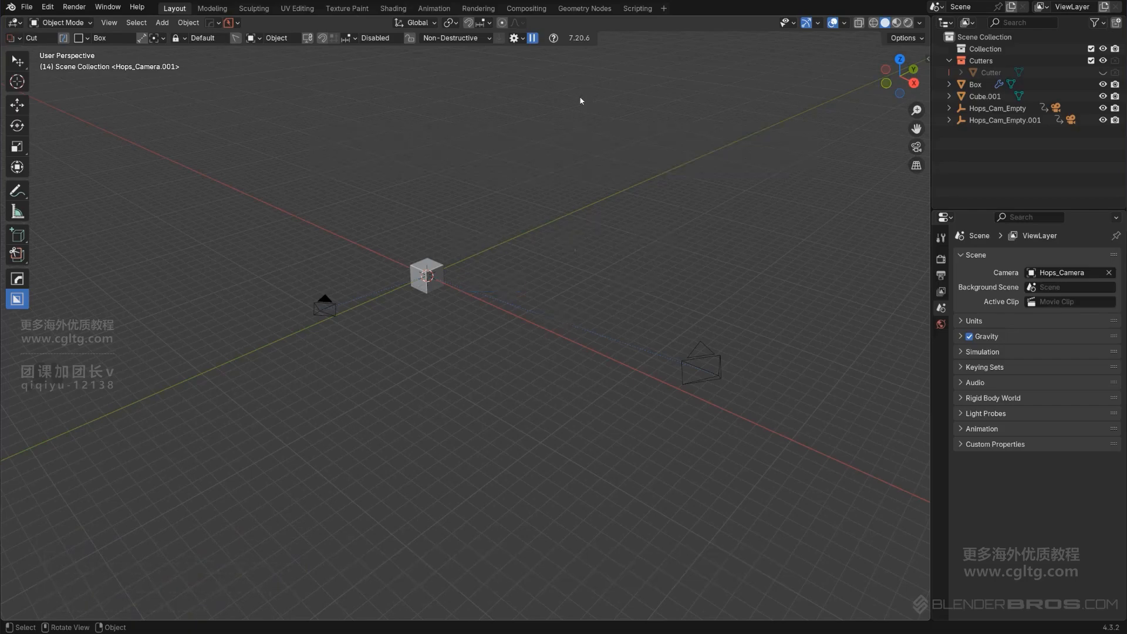
left_click(324, 305)
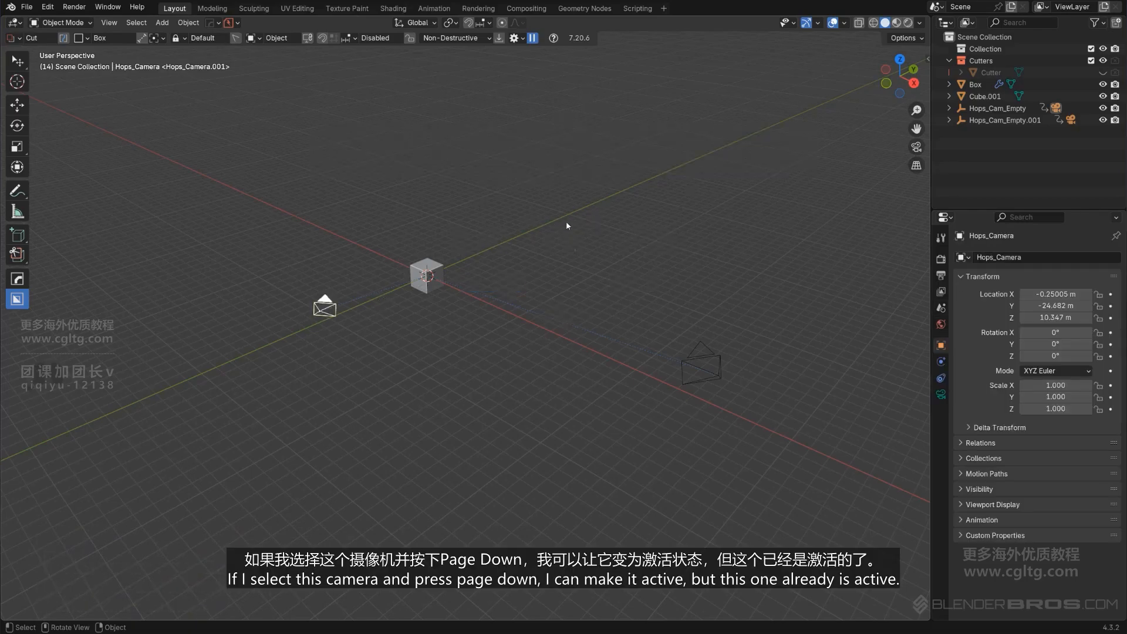
key("Page_Down")
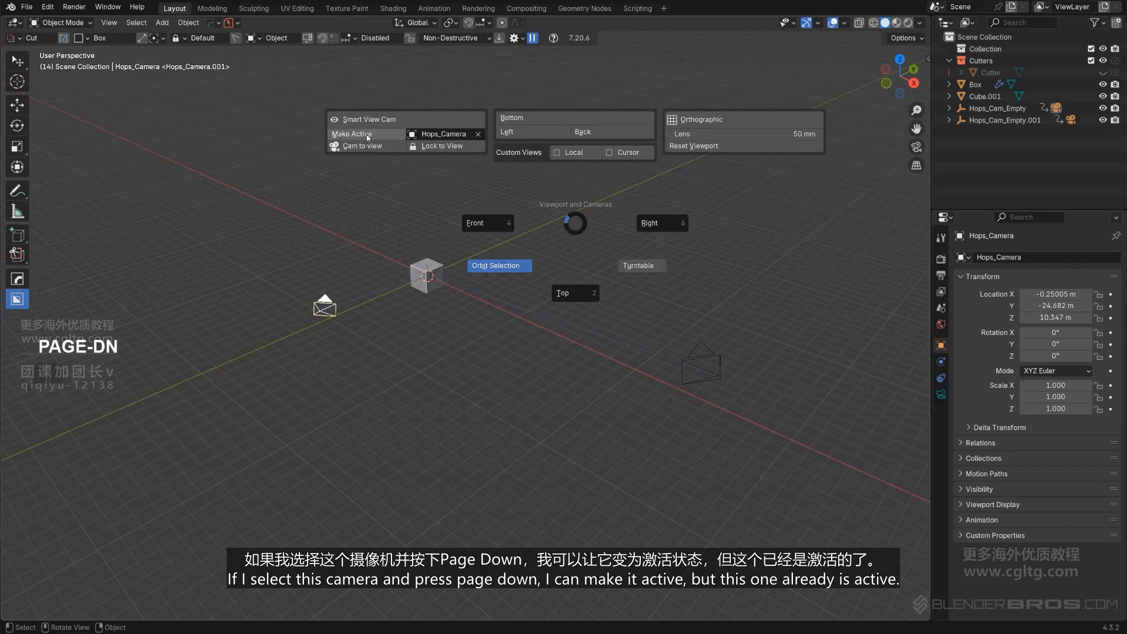
right_click(352, 252)
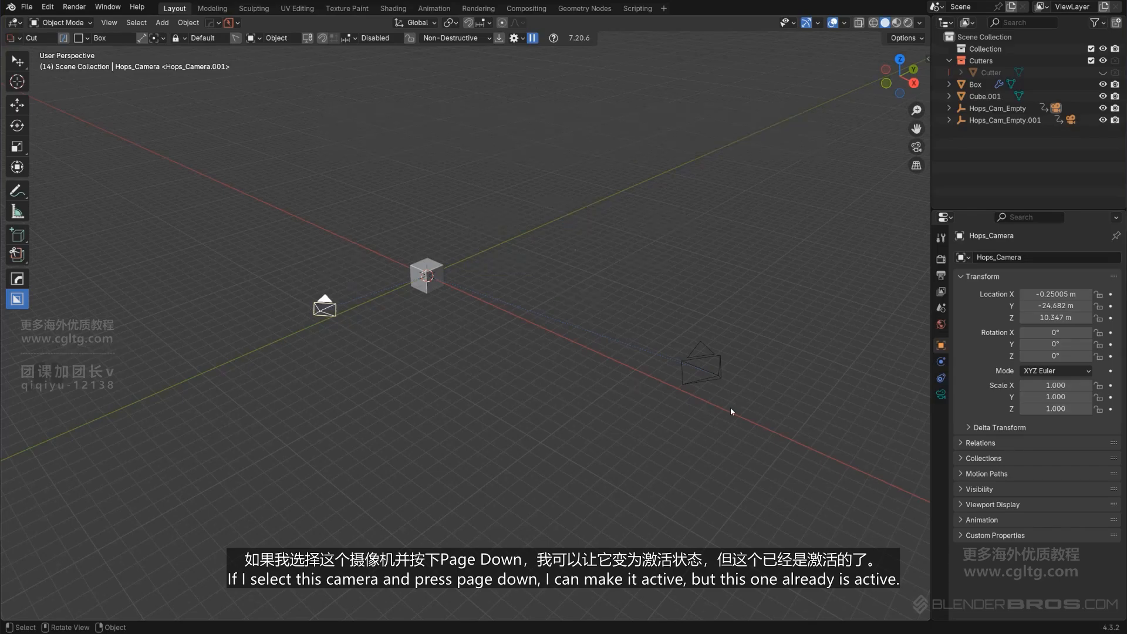
Make the second camera, Hops_Camera.001, the scene's active camera with the MACHIN3tools Viewport and Cameras pie.
left_click(713, 355)
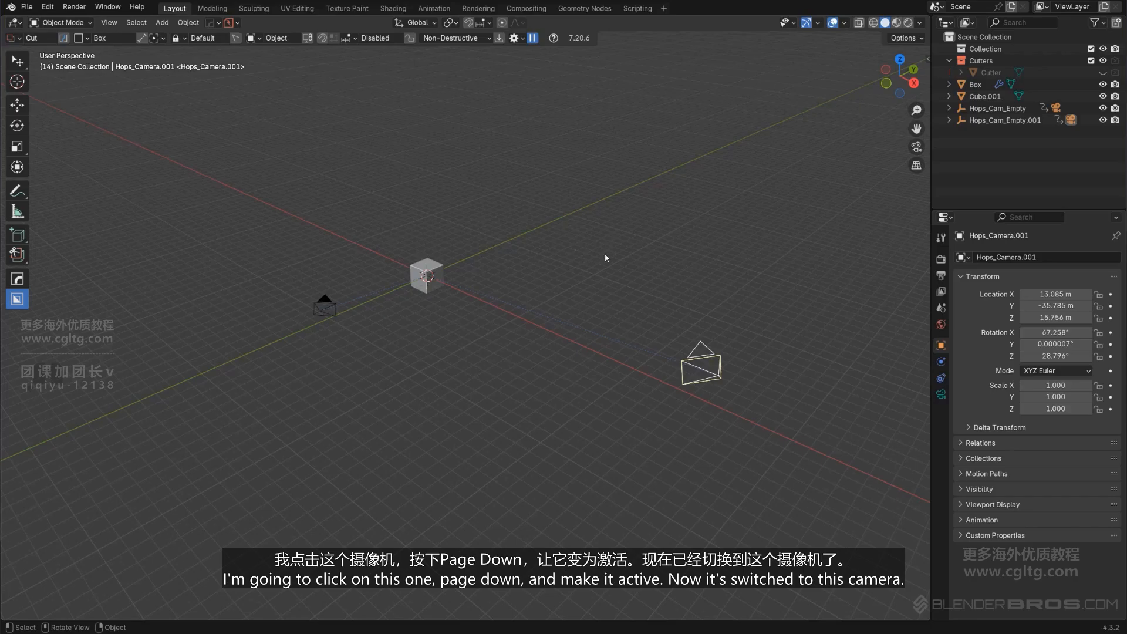
key("Page_Down")
left_click(396, 170)
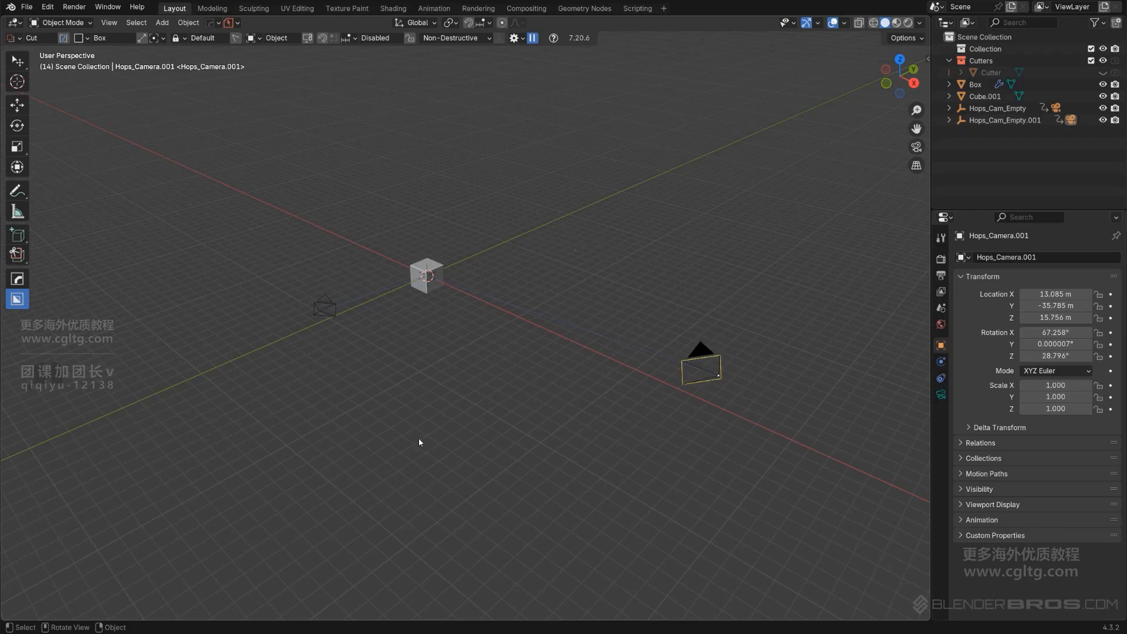
Select the first camera, check the view through the newly active camera, and return to a perspective view.
left_click(321, 307)
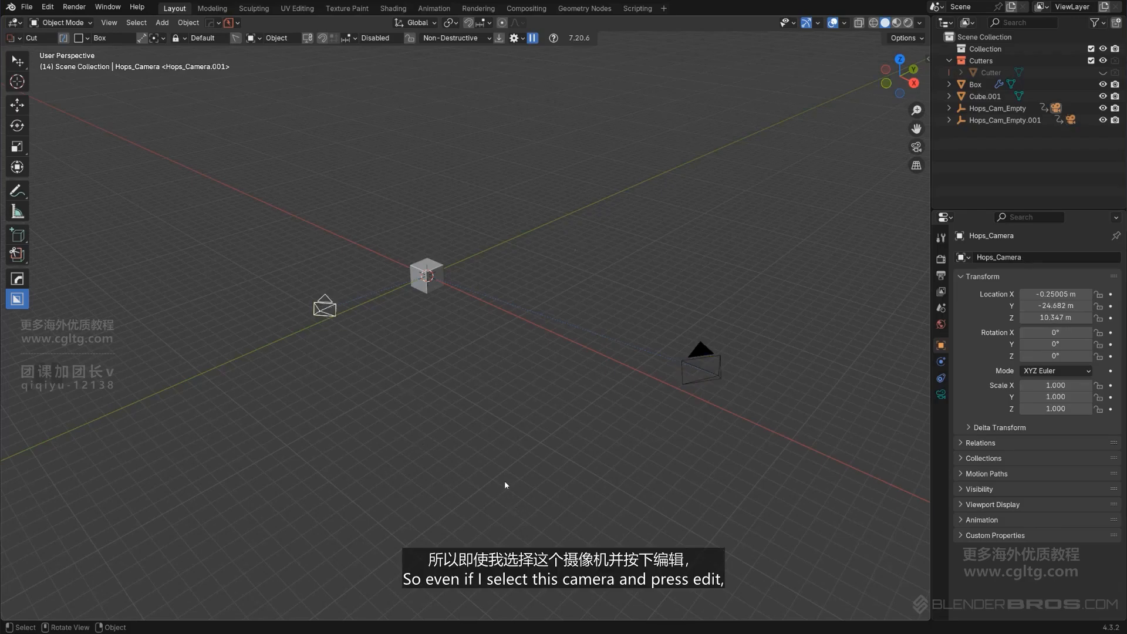
key("KP_0")
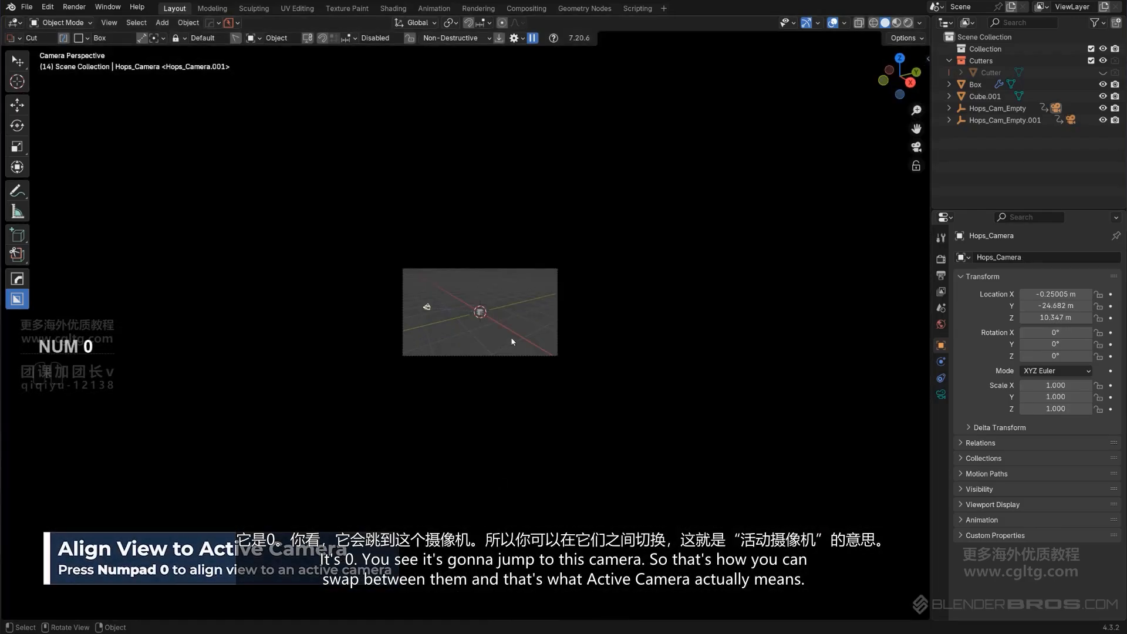
middle_click_drag(585, 228, 536, 488)
middle_click_drag(464, 351, 548, 273)
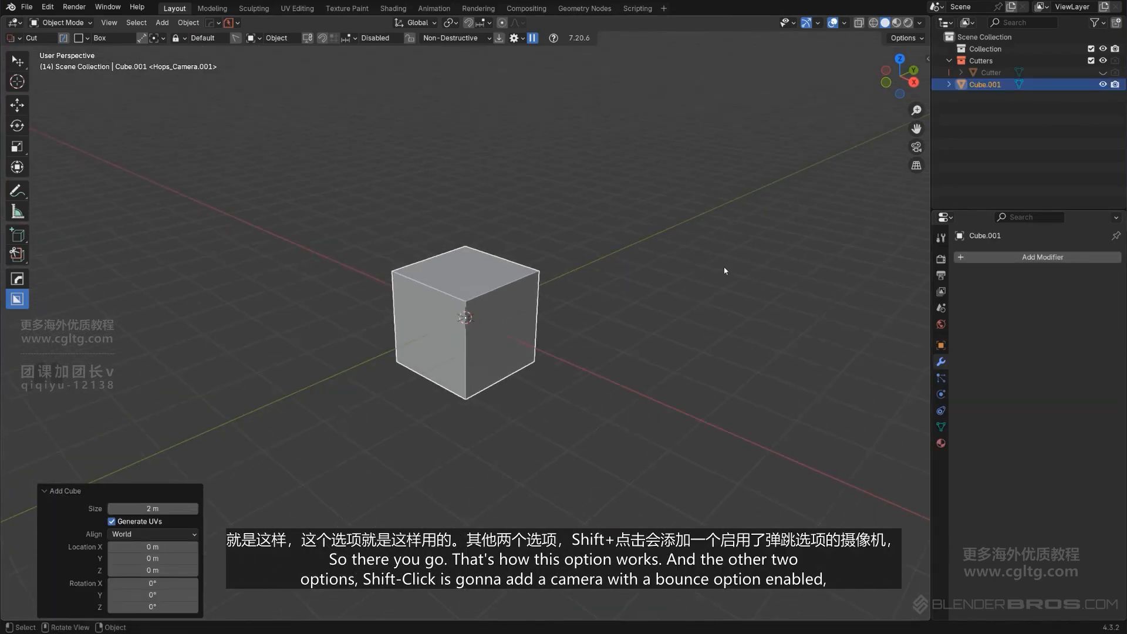
Add a HardOps turntable camera rig to the cube, switch Passepartout off and back on, and enable Bounce.
key("q")
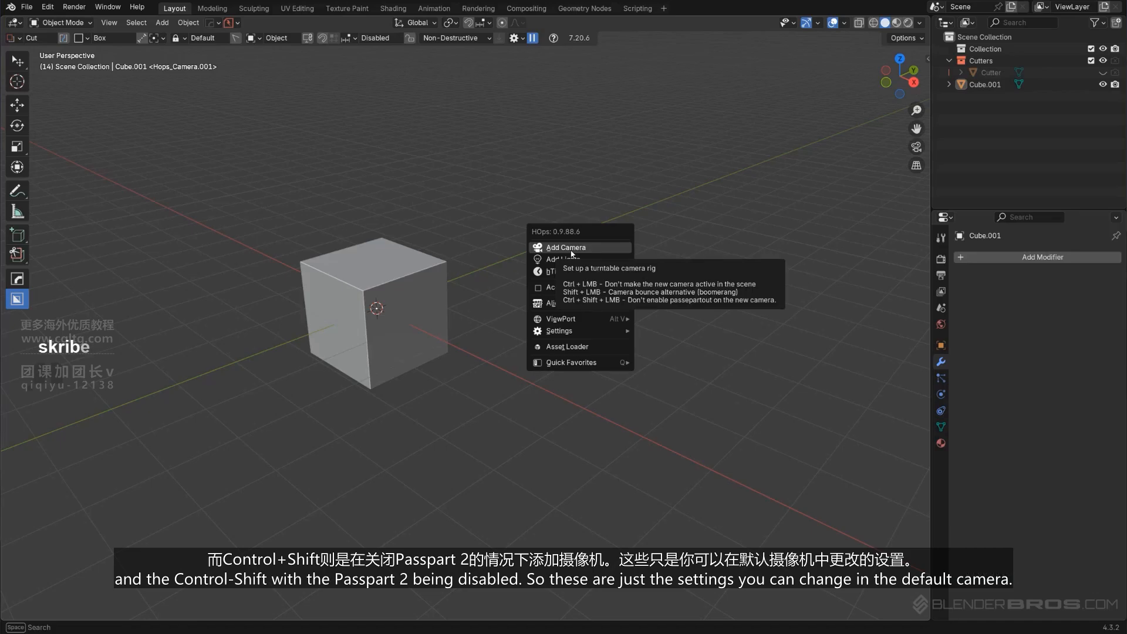
left_click(572, 249)
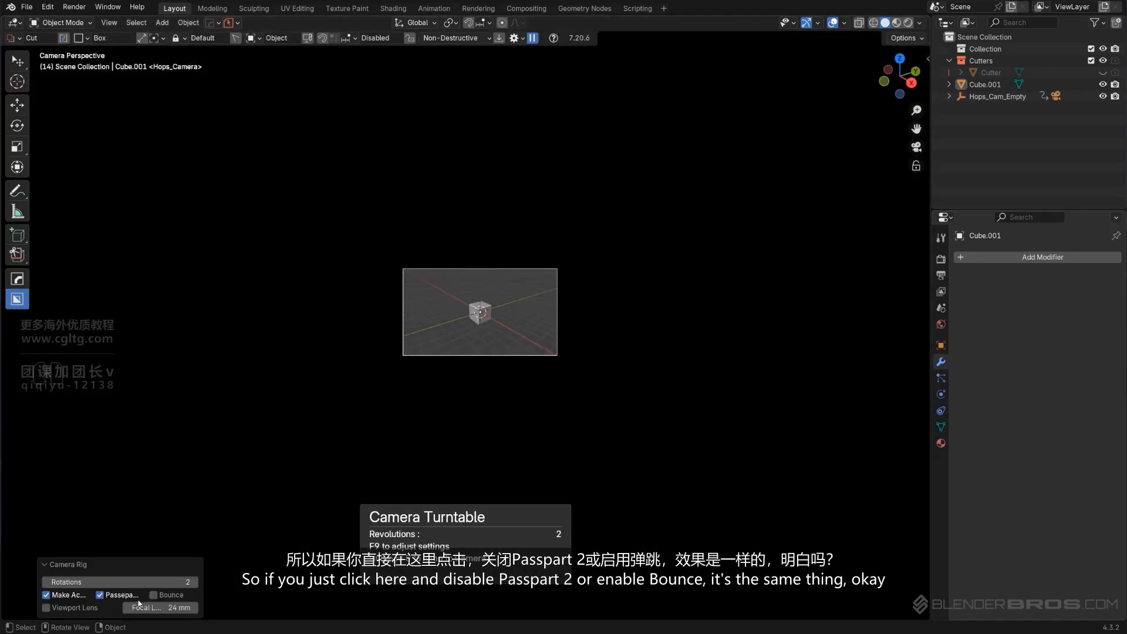
left_click(117, 595)
left_click(117, 594)
left_click(157, 596)
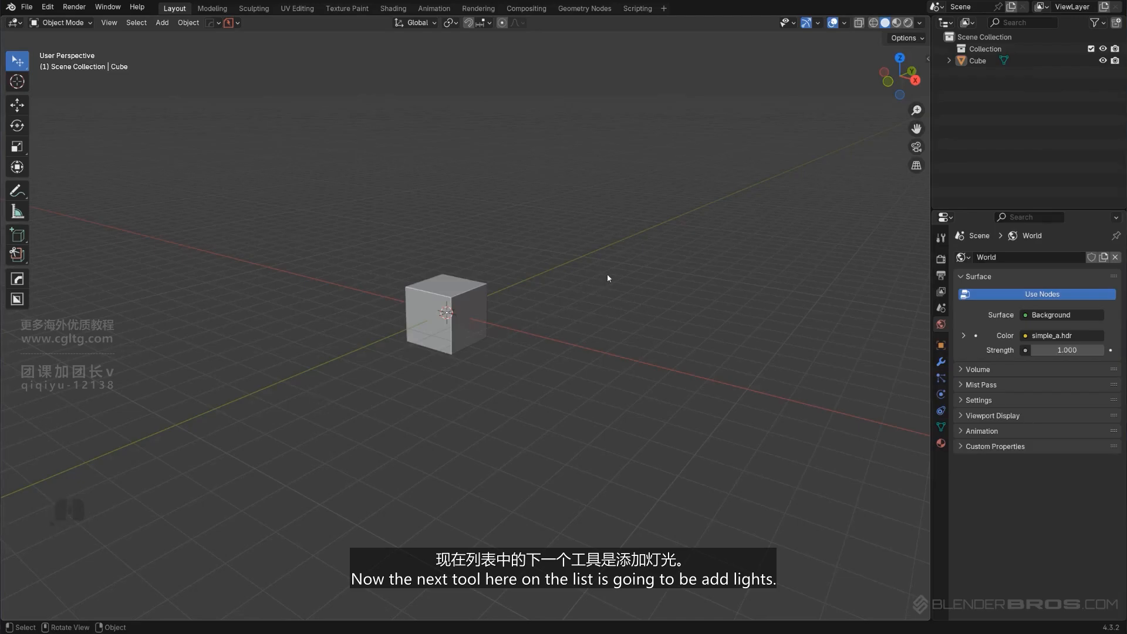
Add a HardOps randomized light rig to the scene with nothing selected.
key("q")
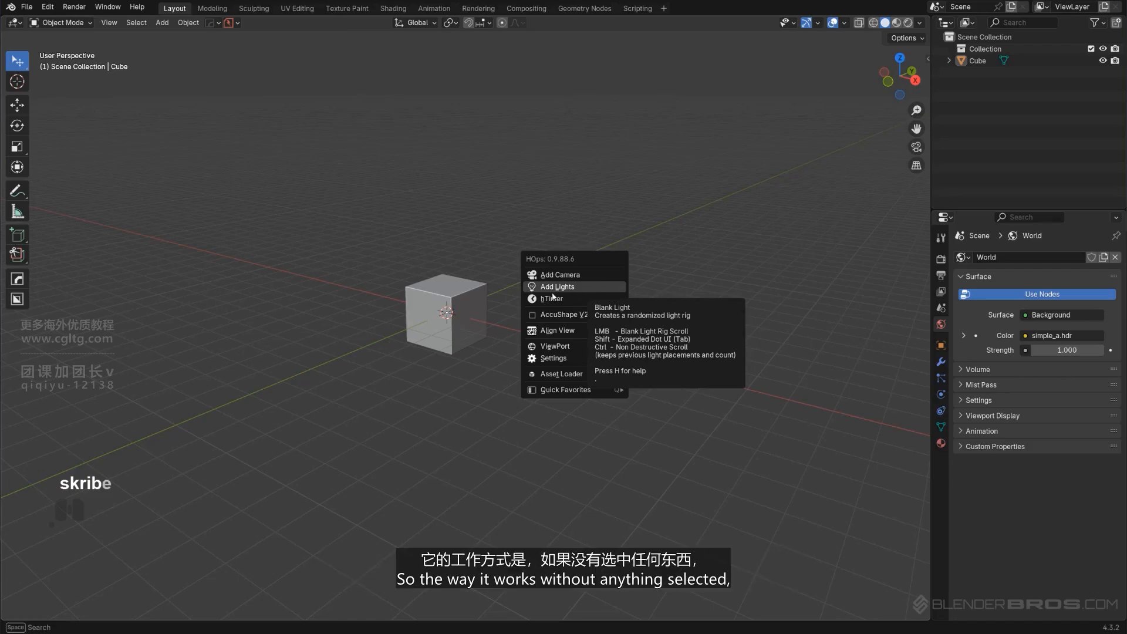
middle_click_drag(418, 297, 370, 303, "shift")
key("q")
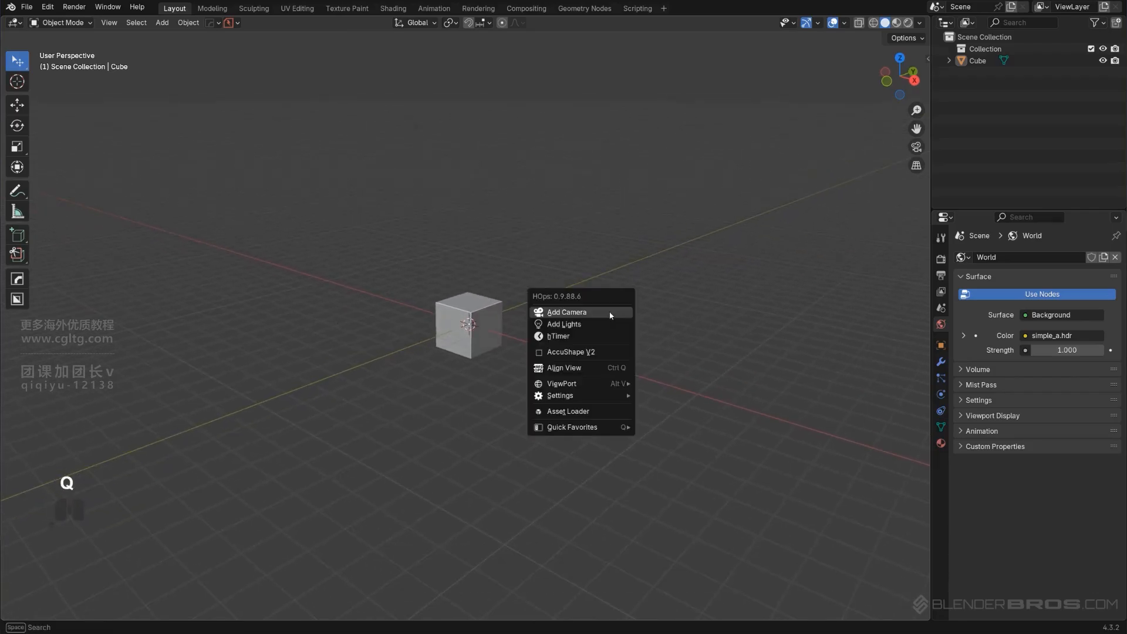
left_click(601, 320)
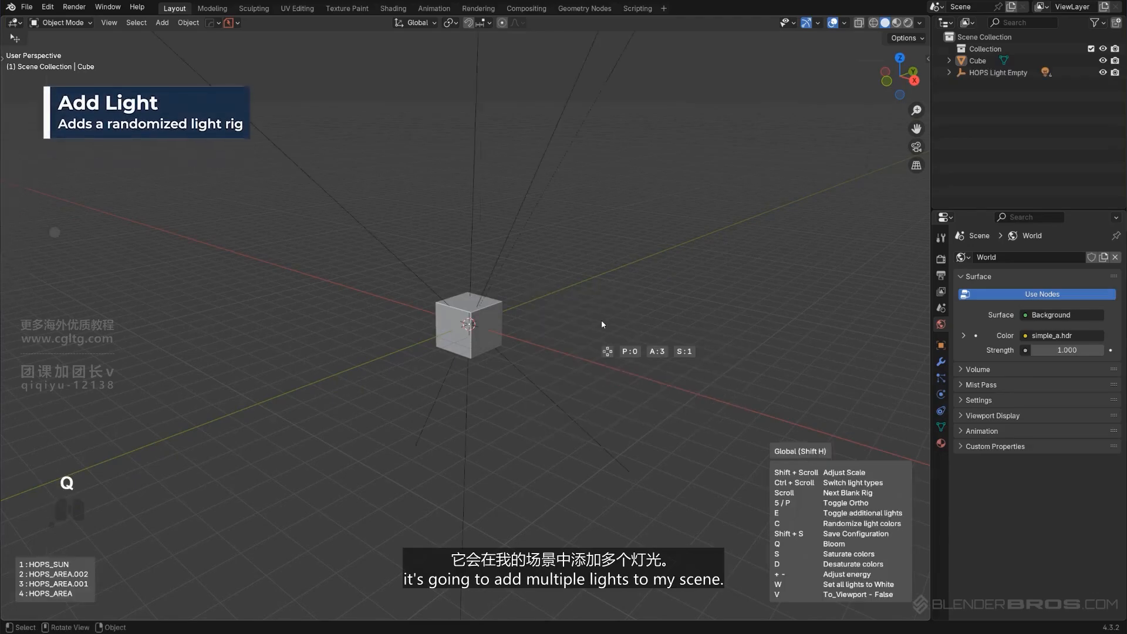
Cycle the HardOps light rig through several randomized light setups around the cube and accept a five-light rig.
scroll(601, 319, "down", 1)
middle_click_drag(601, 319, 619, 247)
middle_click_drag(625, 145, 630, 326, "shift")
middle_click_drag(623, 252, 636, 448, "ctrl")
middle_click_drag(593, 268, 599, 326)
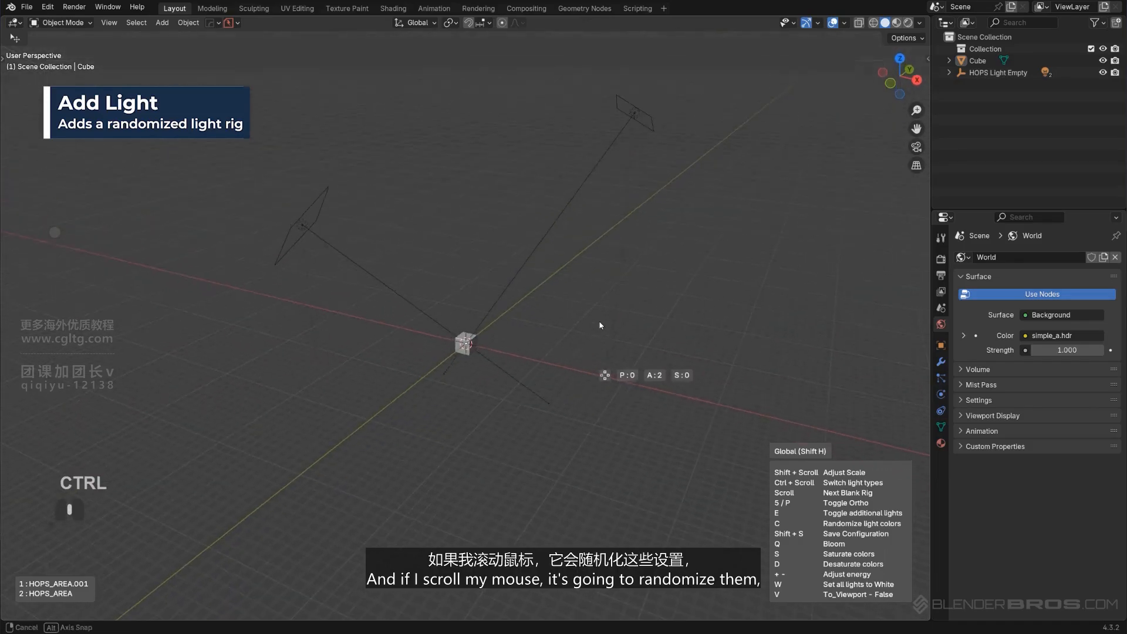
scroll(599, 326, "down", 3)
scroll(600, 327, "down", 3)
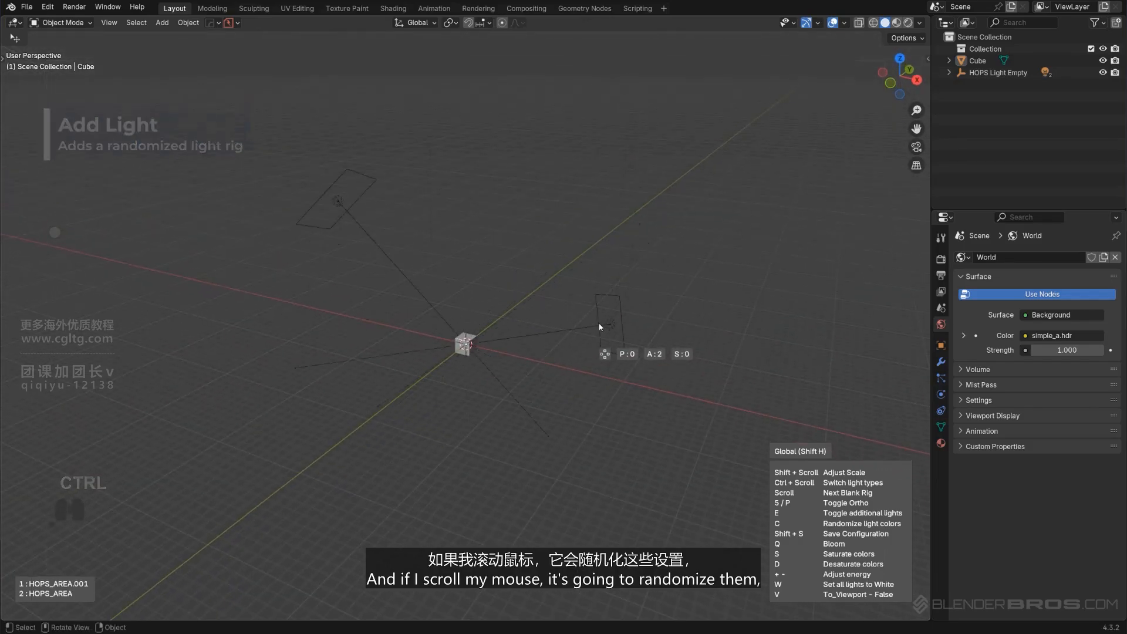
scroll(599, 323, "down", 2)
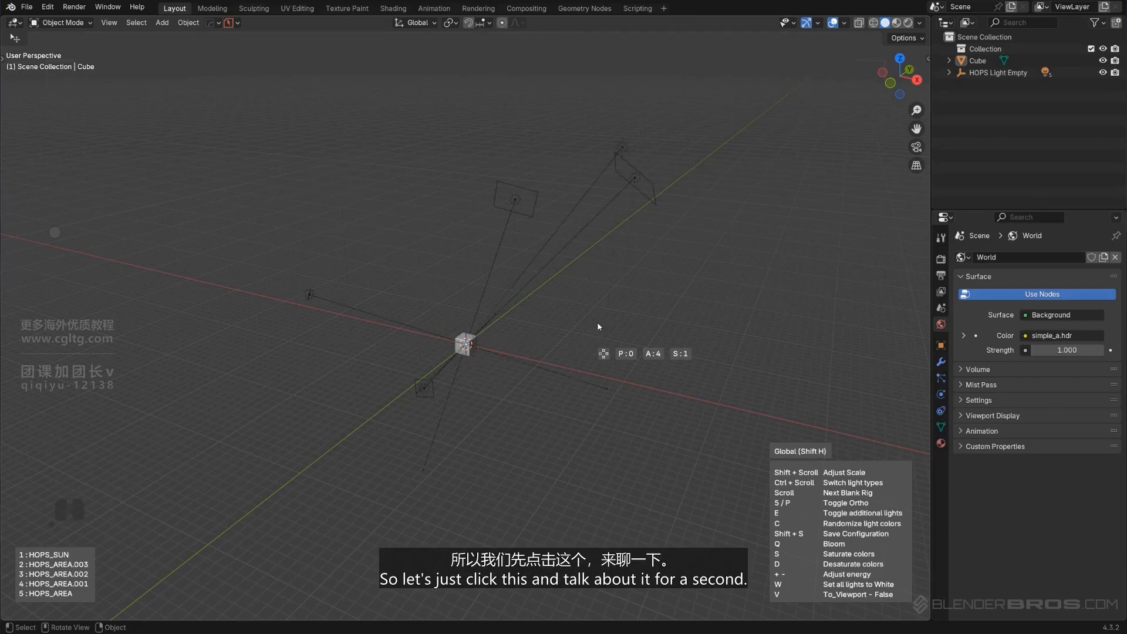
left_click(598, 323)
Examine the rig's light types and placement around the cube from several angles, selecting the sun light and an area light.
middle_click_drag(519, 306, 630, 278)
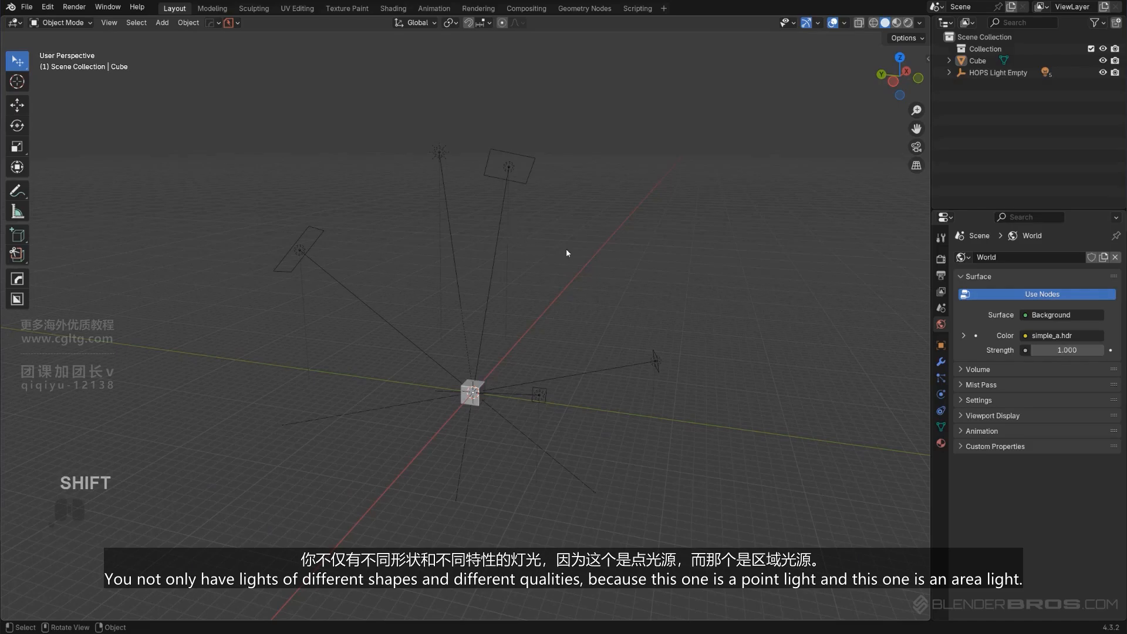
mouse_move(564, 252)
middle_mouse_down()
mouse_move(609, 262)
mouse_move(552, 250)
middle_mouse_up()
left_click(466, 165)
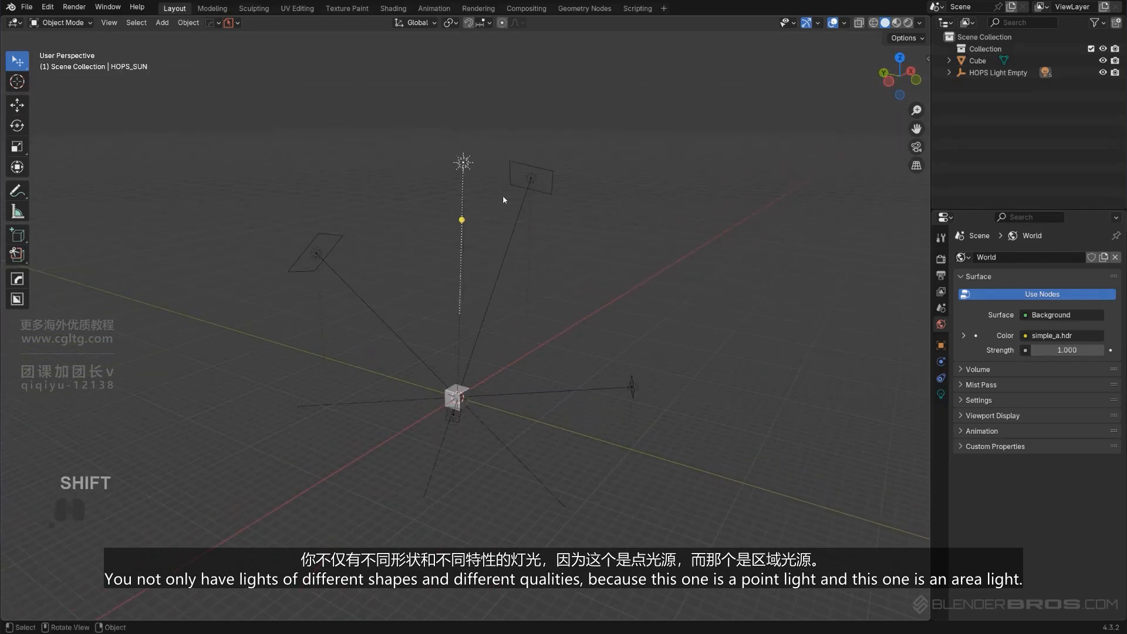
left_click(554, 169)
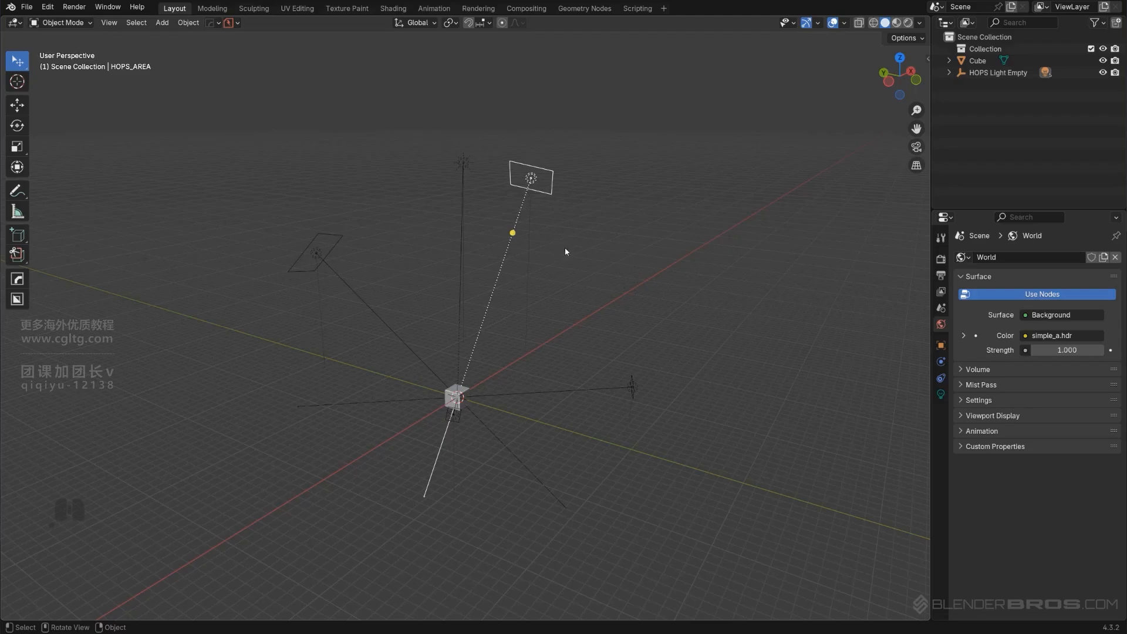
middle_click_drag(565, 251, 596, 288)
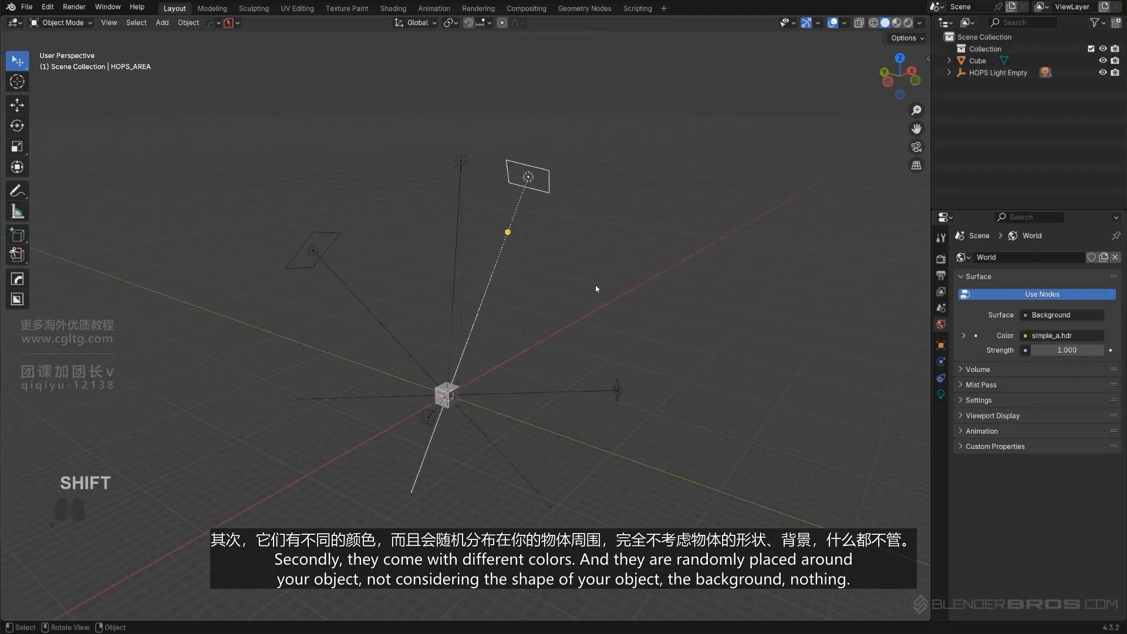
middle_click_drag(653, 333, 508, 104)
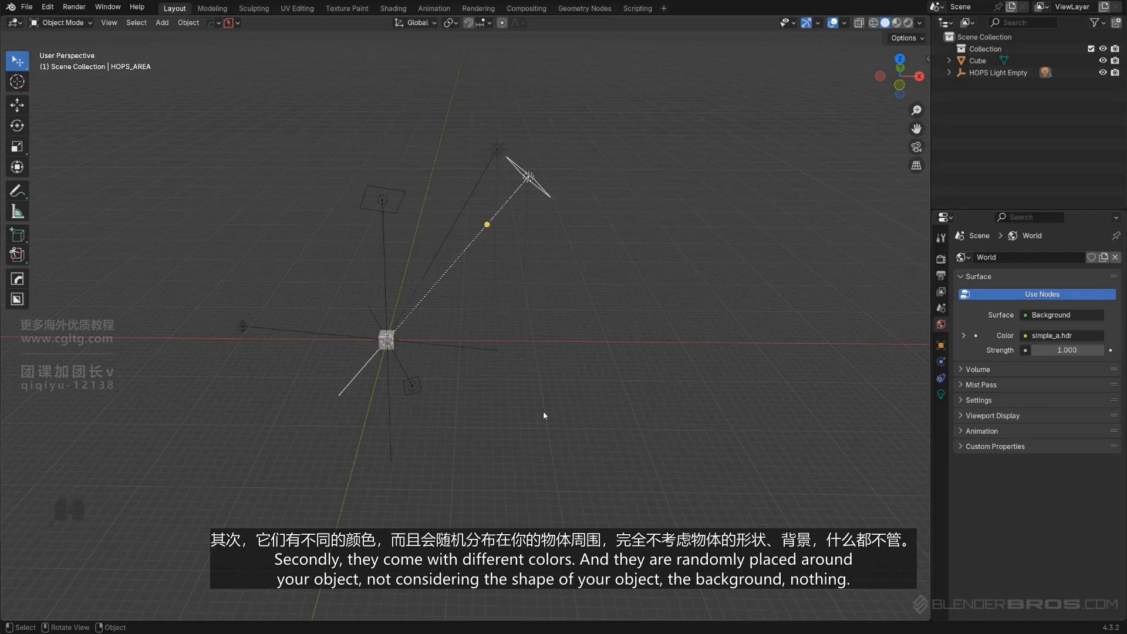
middle_click_drag(544, 411, 616, 338)
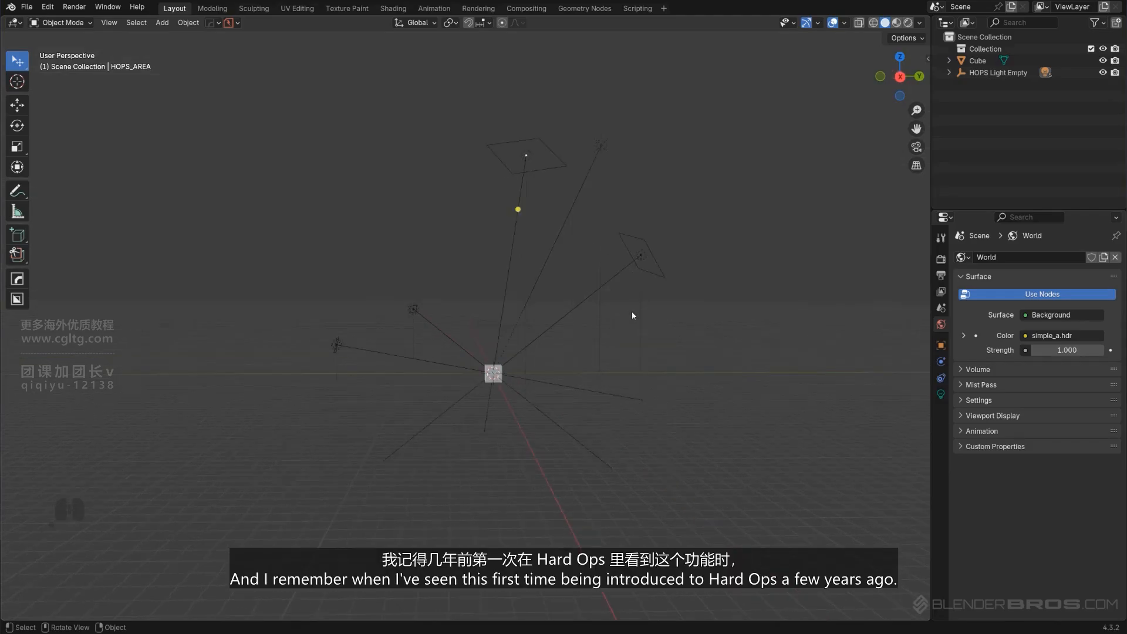
Box-select all the lights of the rig and delete them.
scroll(632, 312, "down", 1)
middle_click_drag(634, 300, 629, 306, "shift")
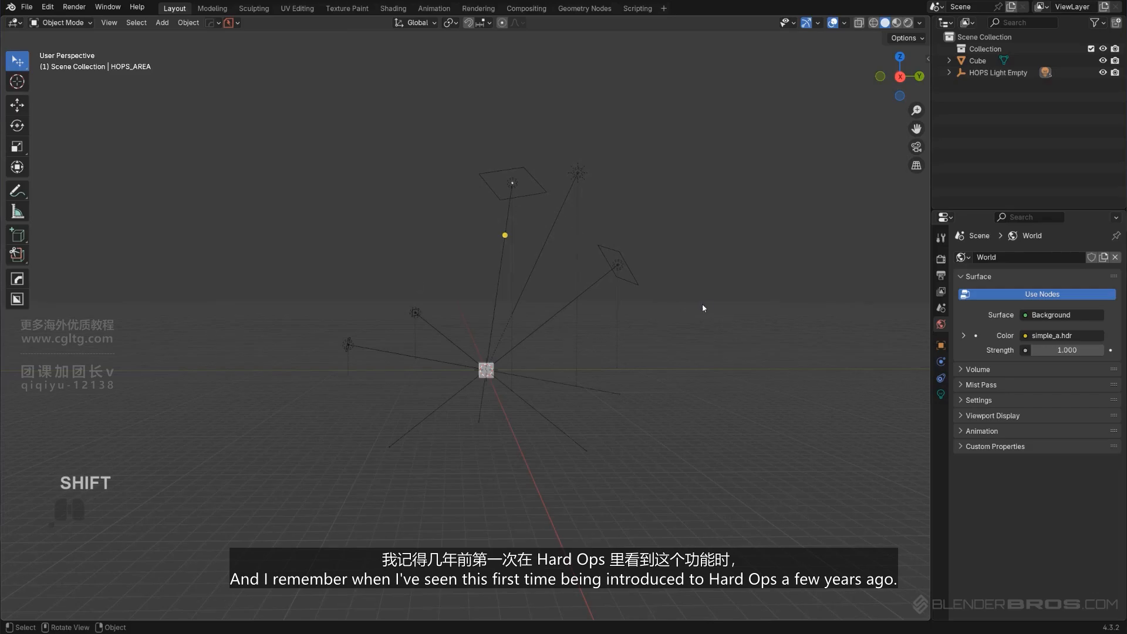
key("b")
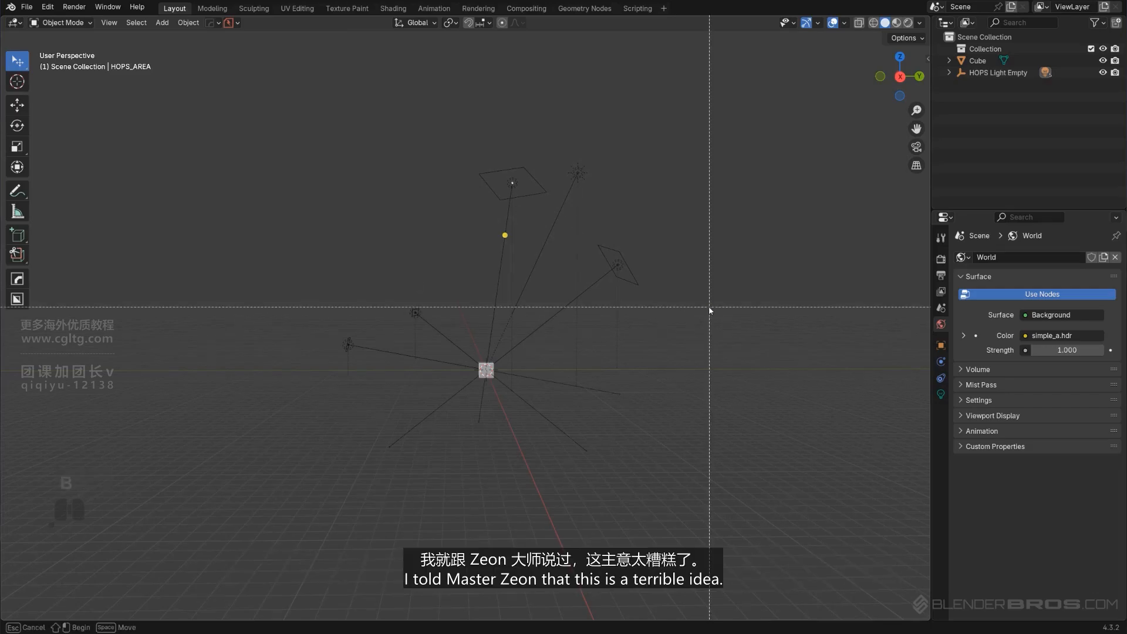
left_click_drag(244, 111, 819, 368)
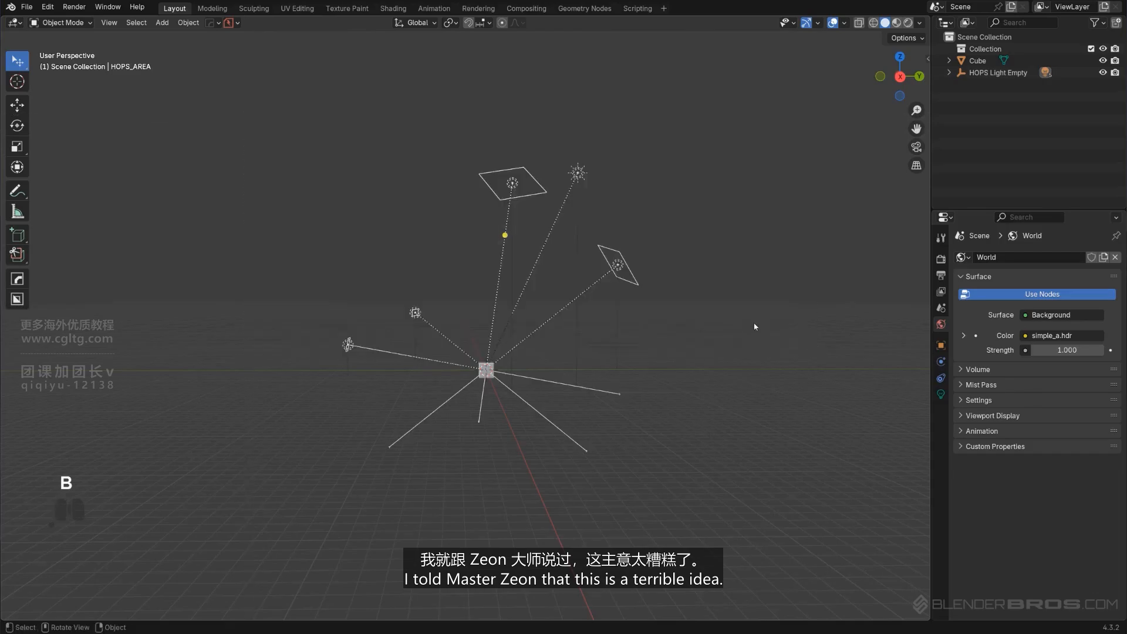
key("x")
left_click(659, 295)
Select the cube and switch the viewport shading to Material Preview.
middle_click_drag(587, 307, 515, 353)
left_click(489, 340, "shift")
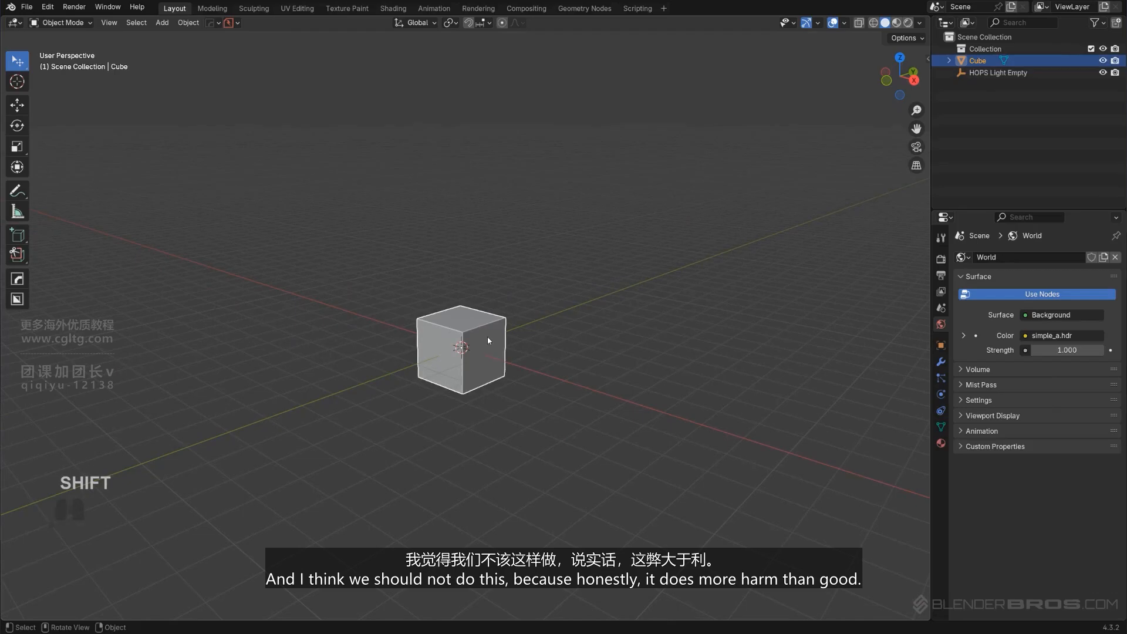
middle_click_drag(487, 340, 483, 350, "shift")
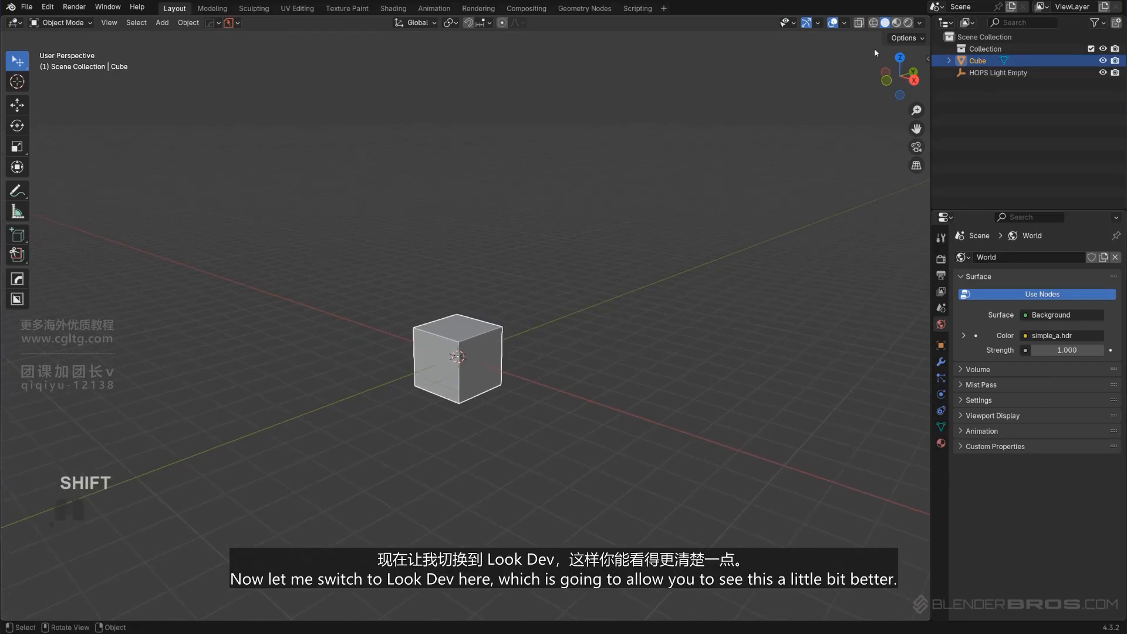
left_click(898, 23)
middle_click_drag(562, 375, 558, 311, "shift")
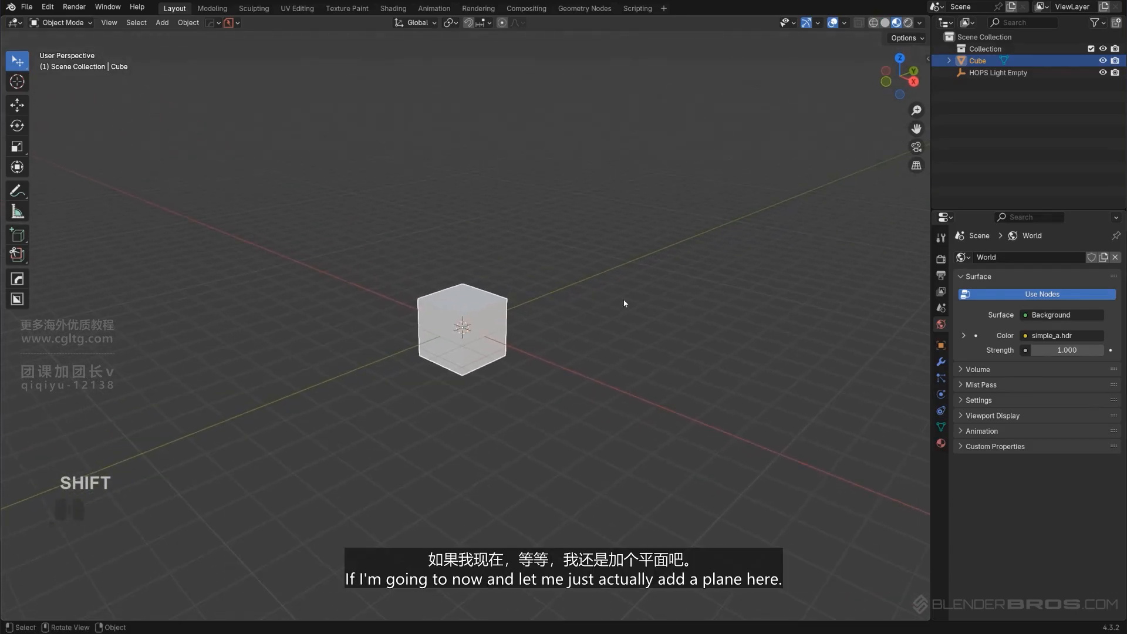
Add a plane, scale it up to a wide floor, and move it down along Z beneath the cube.
key("shift+a")
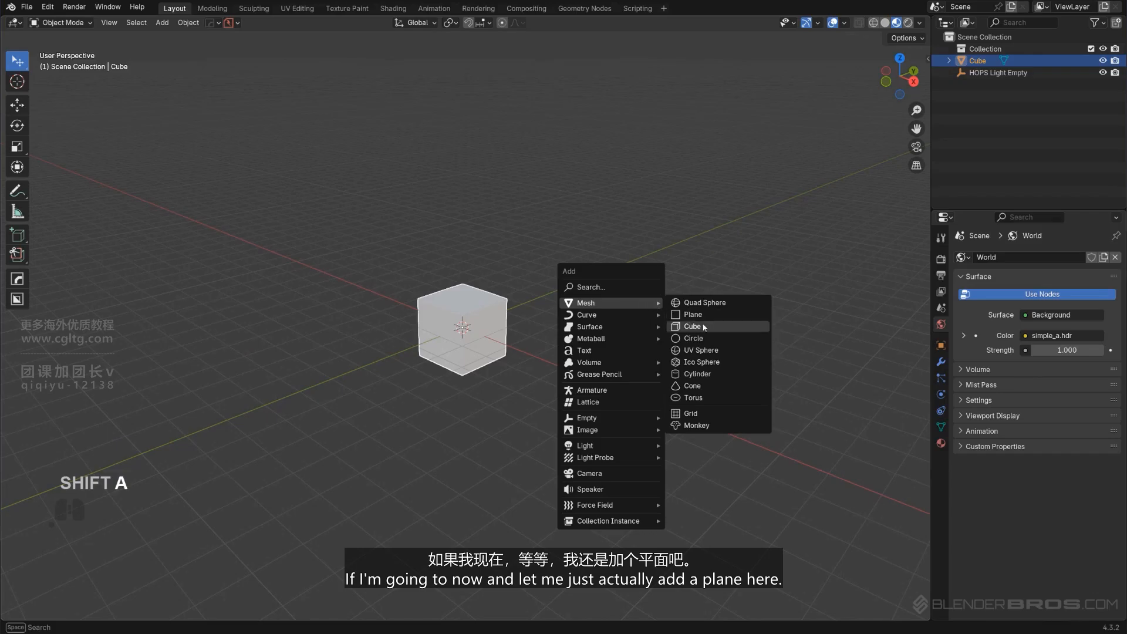
left_click(676, 317)
key("s")
left_click(813, 320)
key("g")
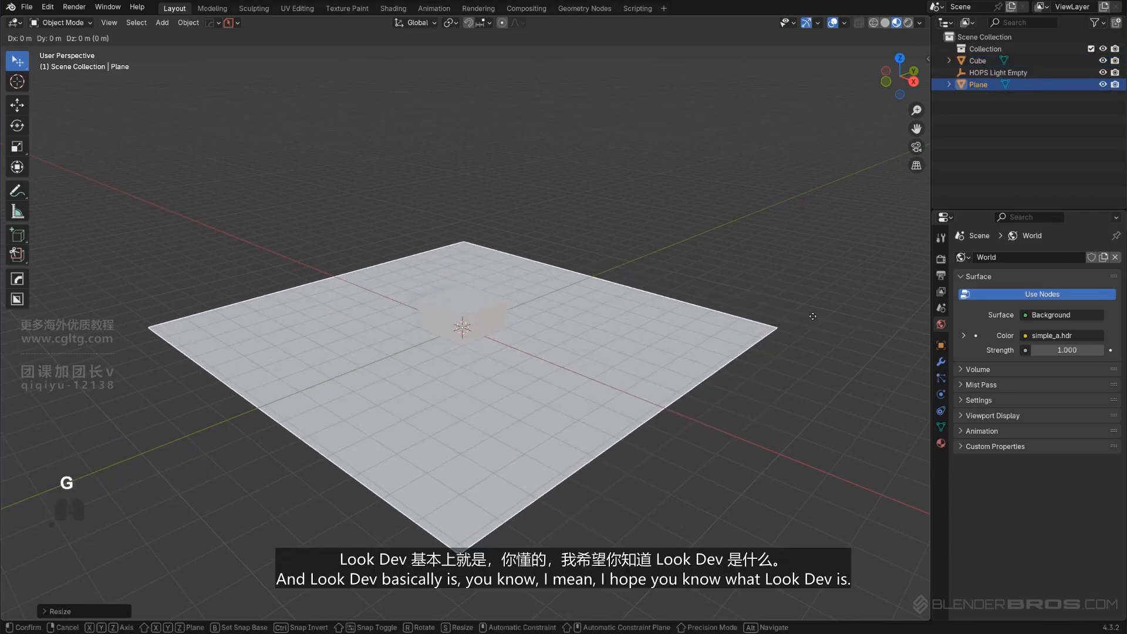
key("z")
left_click(805, 361)
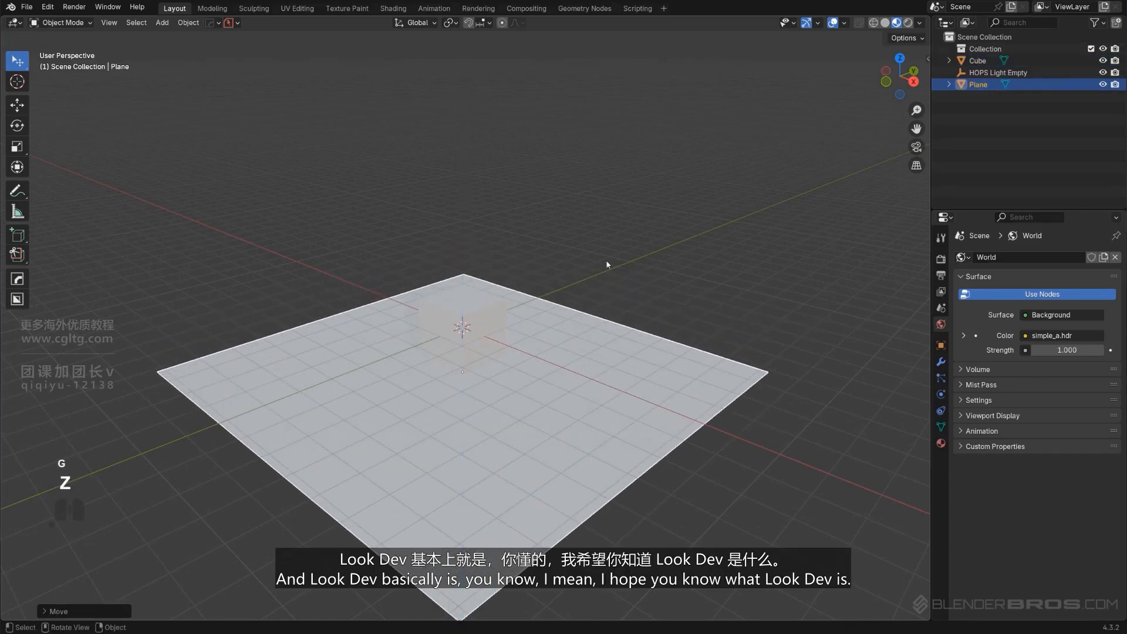
Review the available HDRI environments in the Material Preview viewport shading settings.
left_click(922, 24)
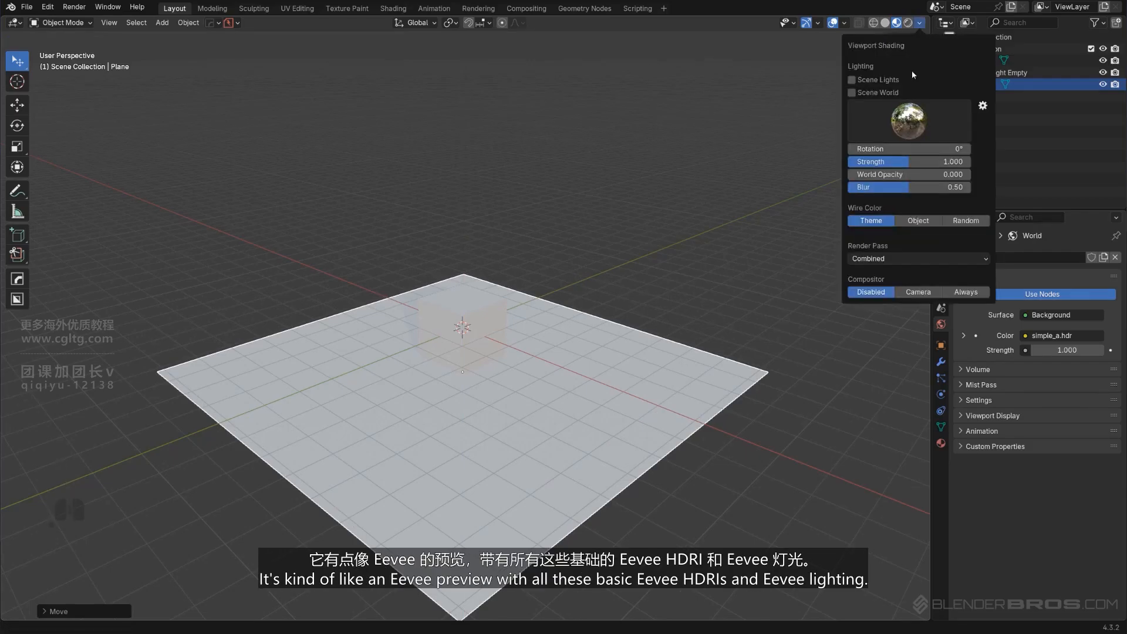
left_click(912, 126)
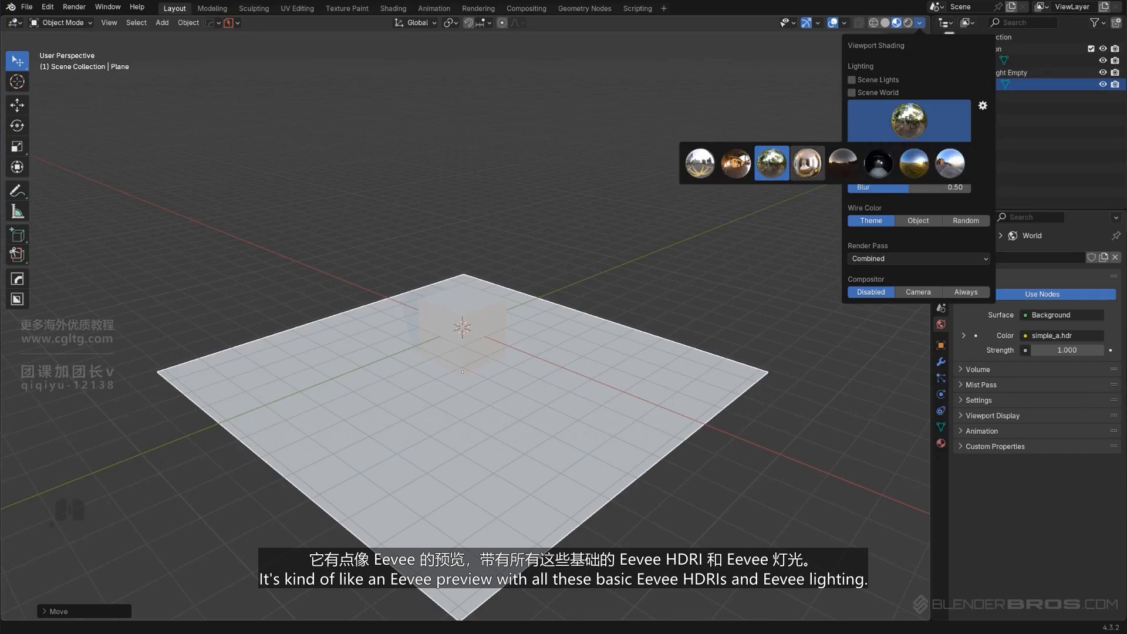
scroll(622, 305, "up", 2)
scroll(631, 285, "down", 4)
Add a HardOps randomized light rig with nothing selected and cycle through several light setups on the cube and plane.
left_click(631, 284)
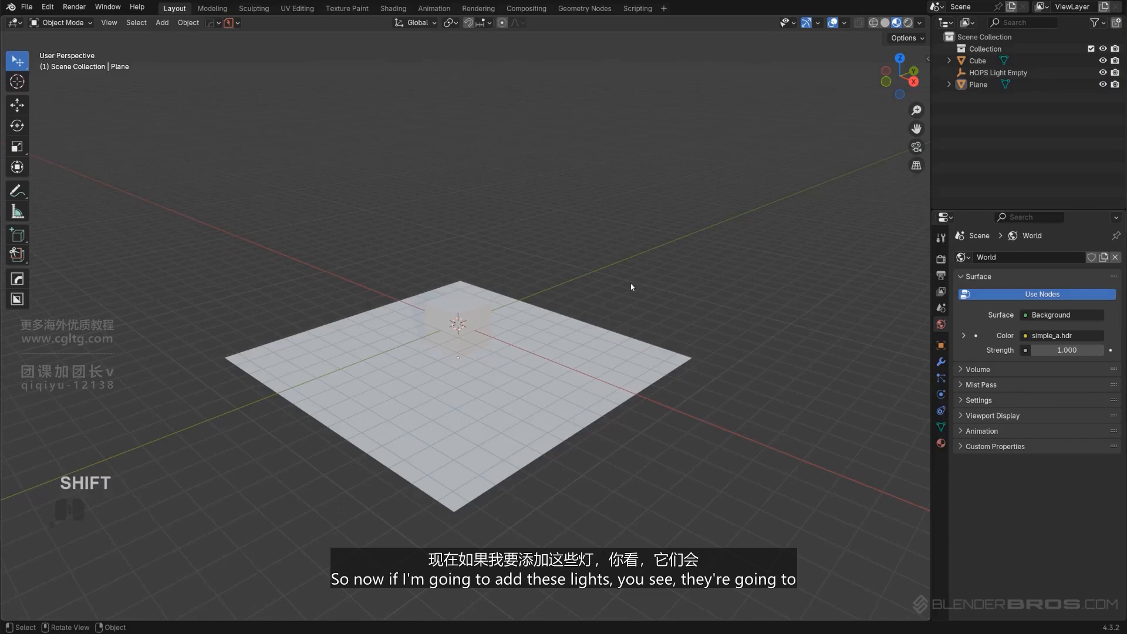
key("q")
left_click(631, 285)
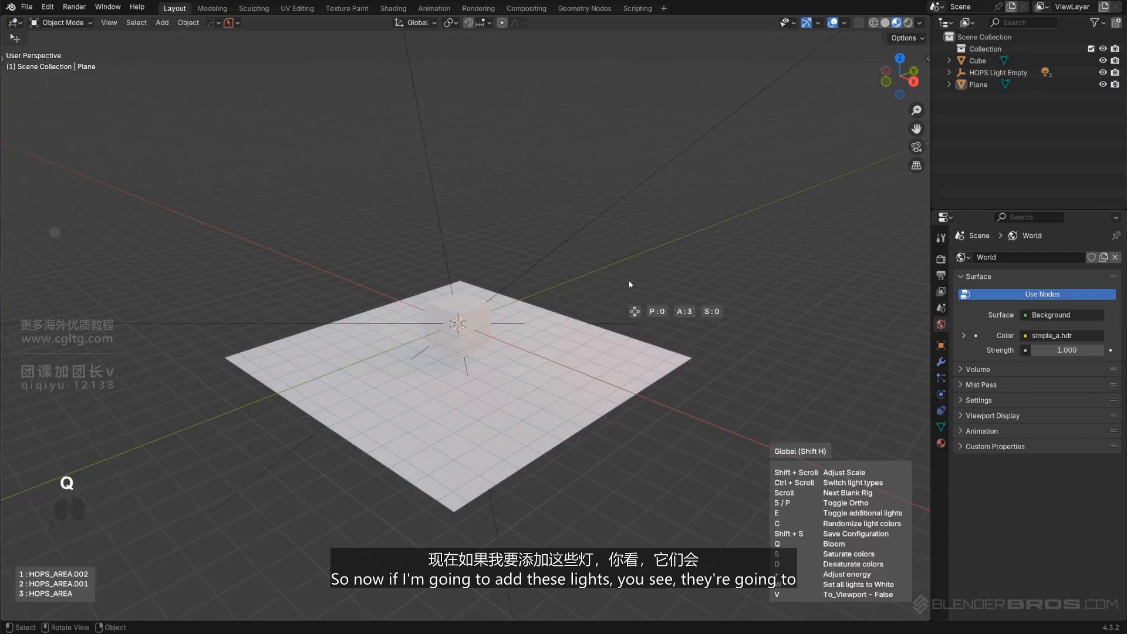
scroll(631, 284, "down", 3)
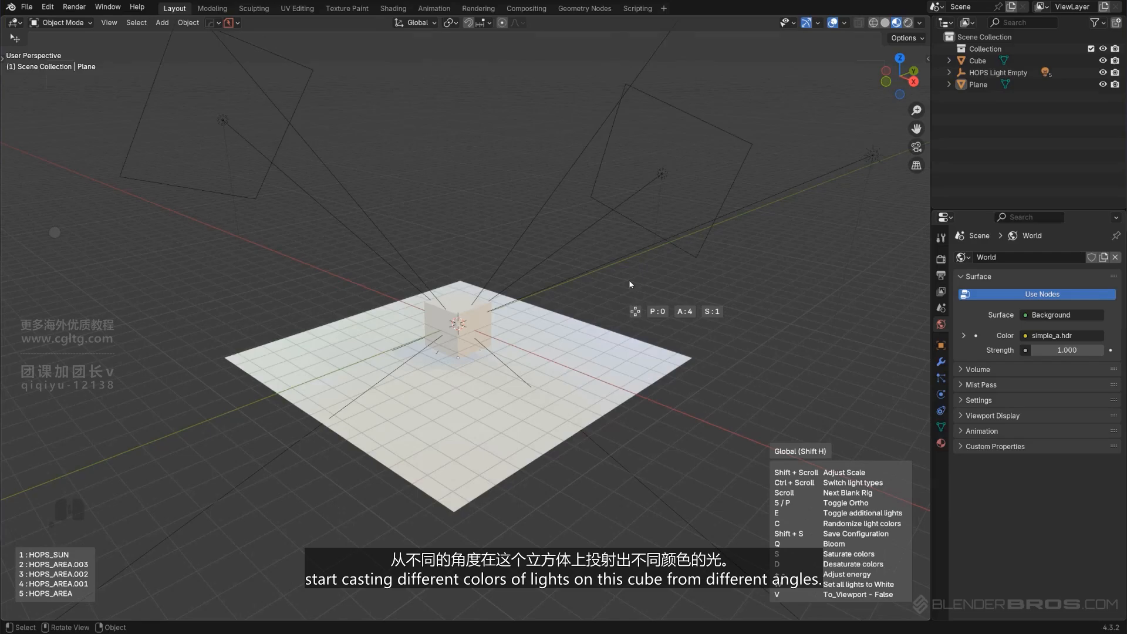
scroll(631, 285, "down", 4)
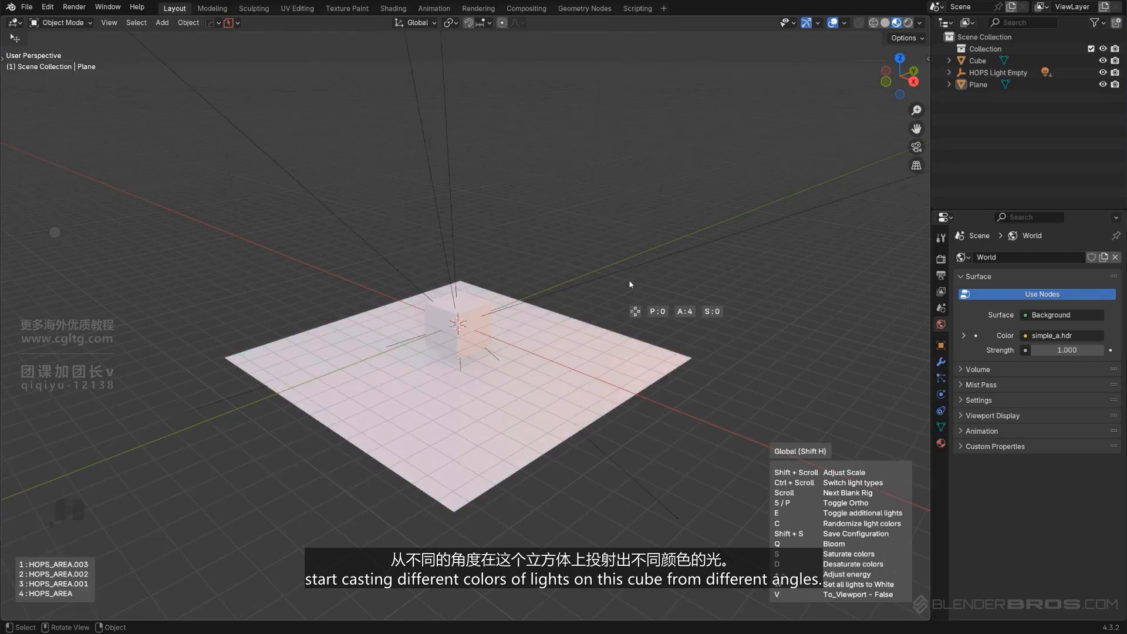
scroll(630, 285, "down", 2)
scroll(630, 284, "down", 2)
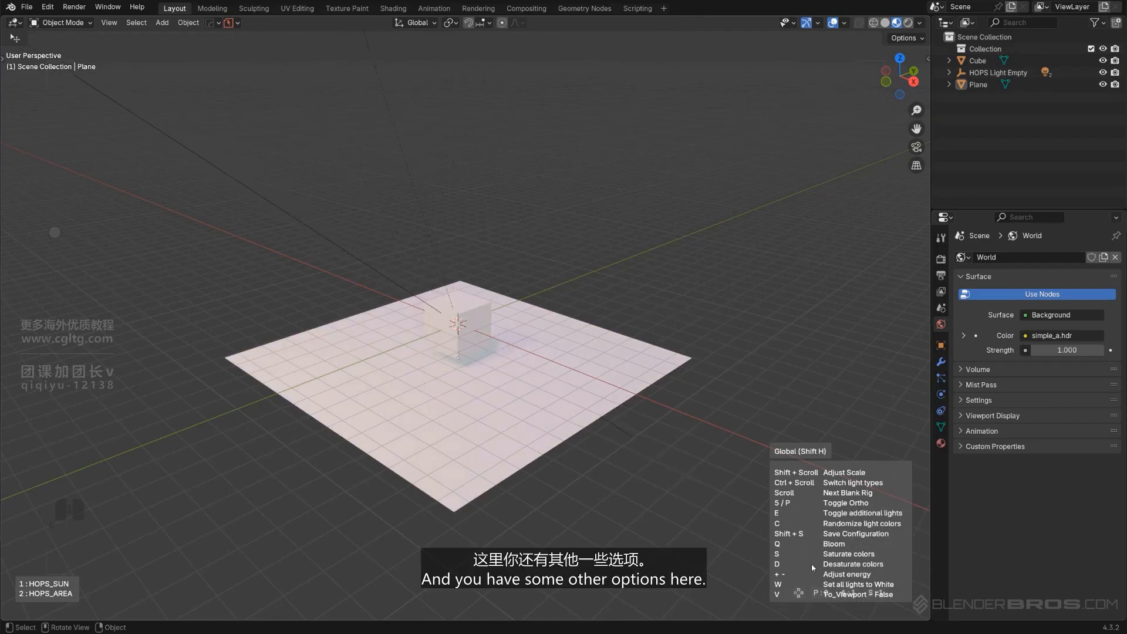
Toggle the light rig view to orthographic and back, randomize the lights again, and accept a rig of four area lights.
key("h")
key("h")
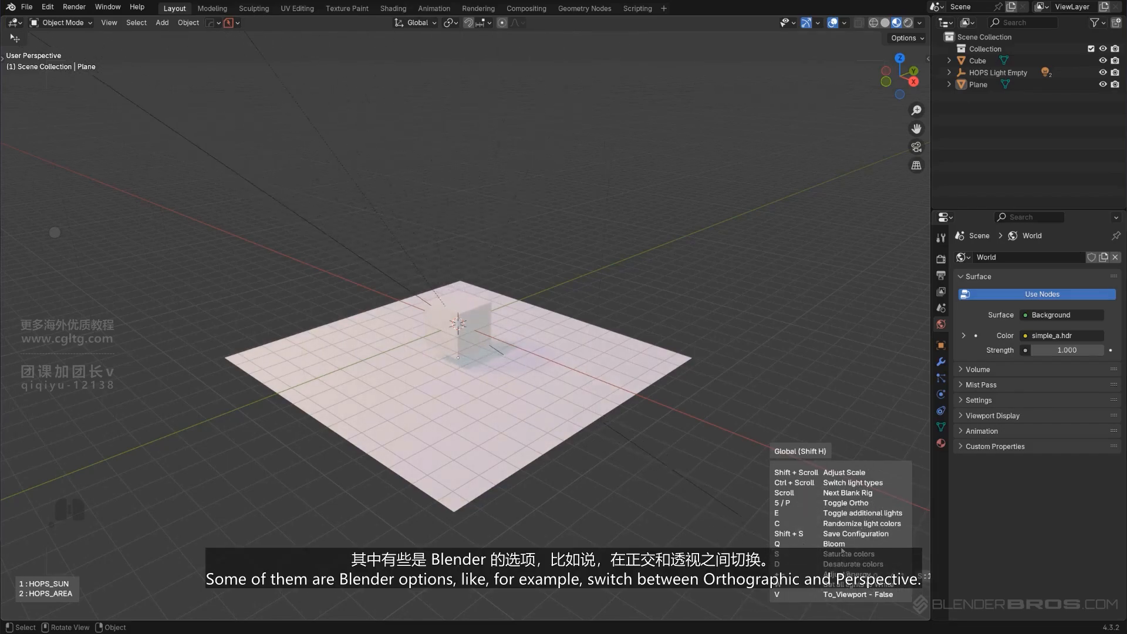
key("KP_5")
key("KP_5")
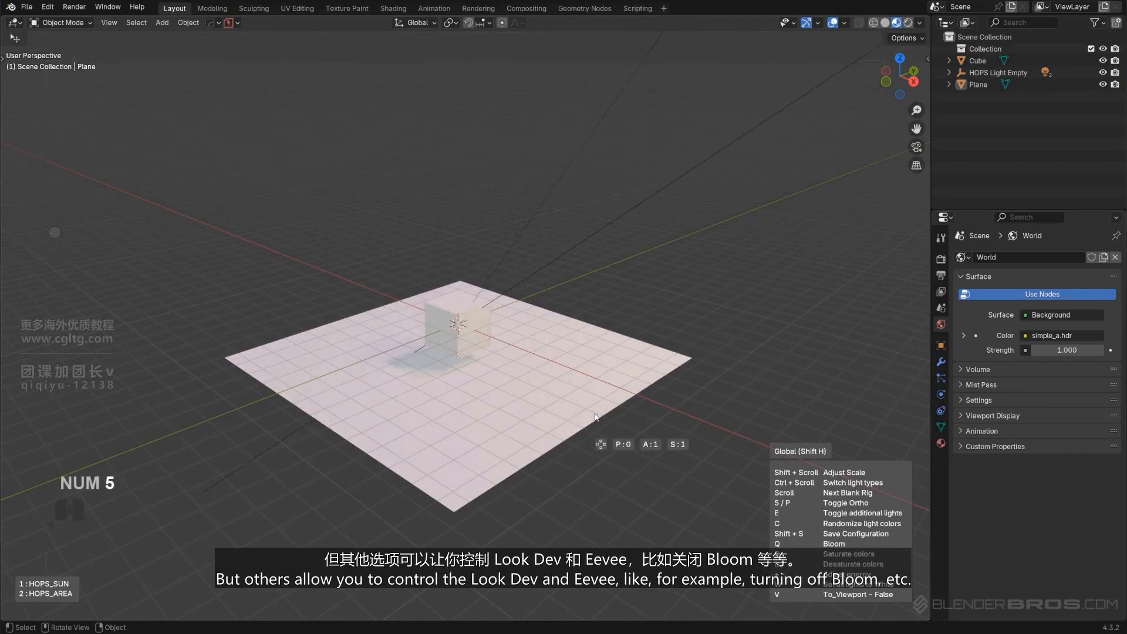
middle_click_drag(559, 309, 556, 318, "shift")
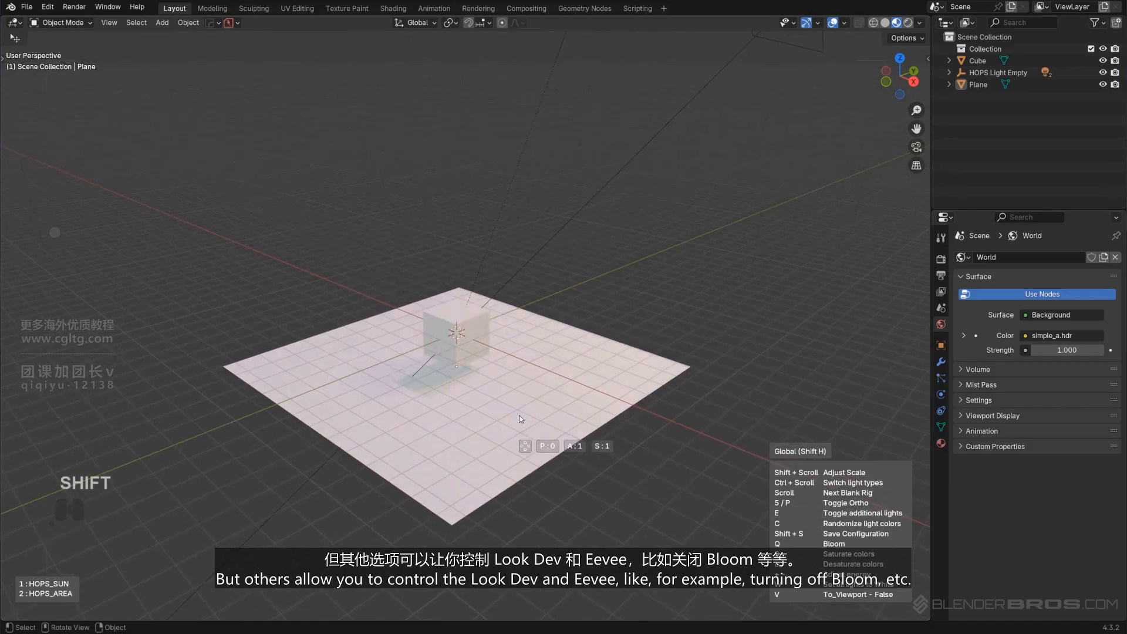
middle_click_drag(493, 360, 485, 344, "shift")
scroll(259, 480, "down", 3)
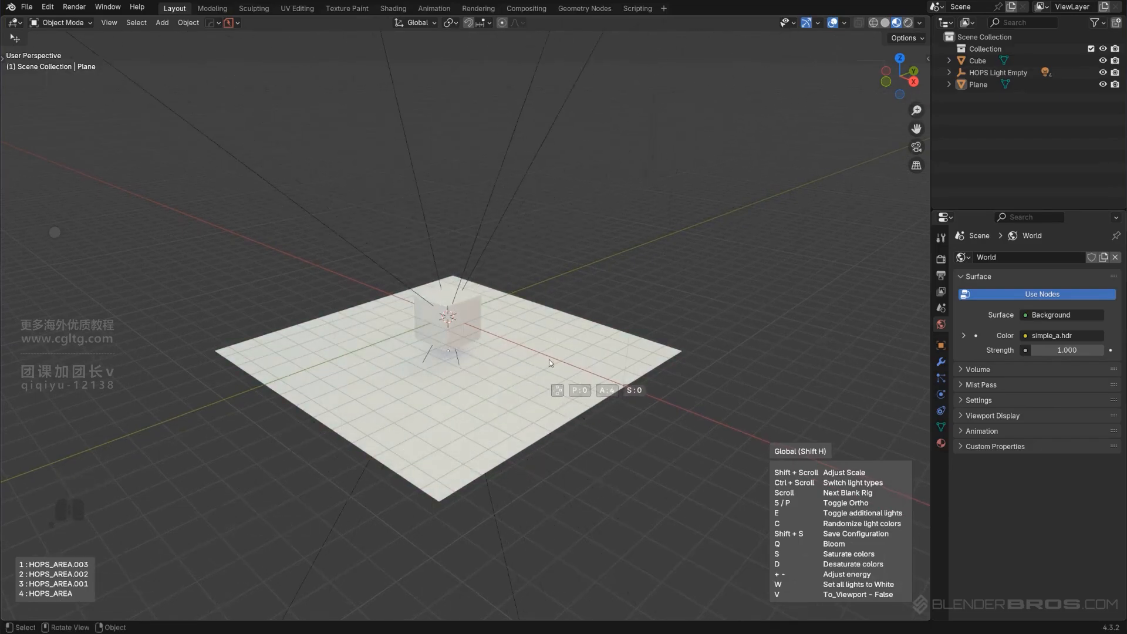
left_click(510, 352)
Examine the placement of the four area lights around the cube in perspective and in the front orthographic view.
scroll(528, 323, "down", 4)
middle_click_drag(503, 291, 601, 313, "shift")
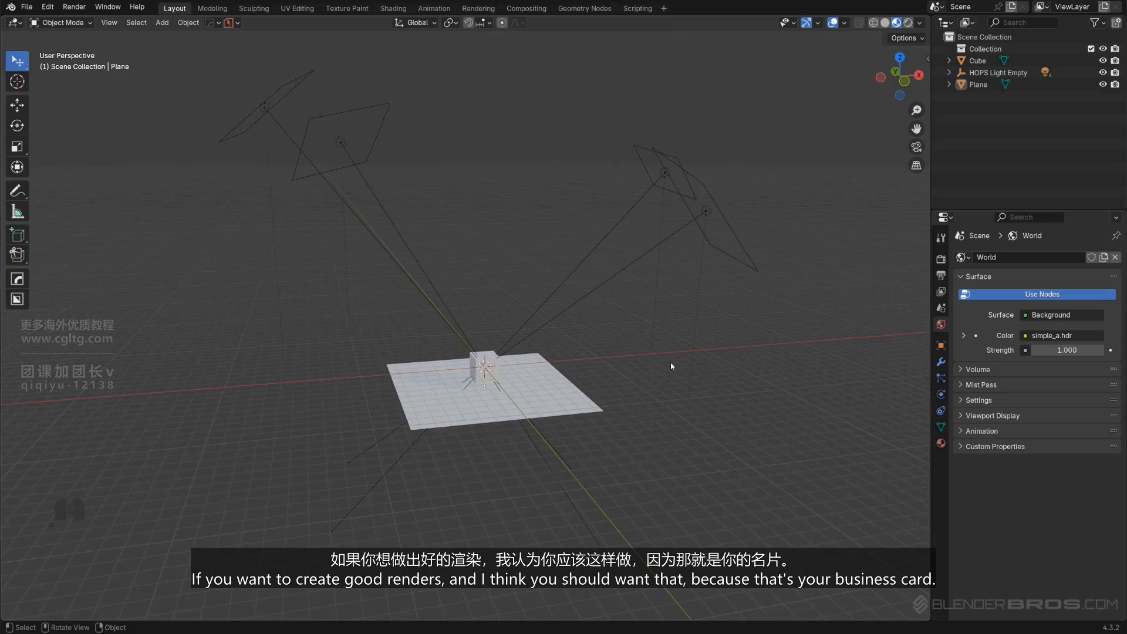
key("KP_1")
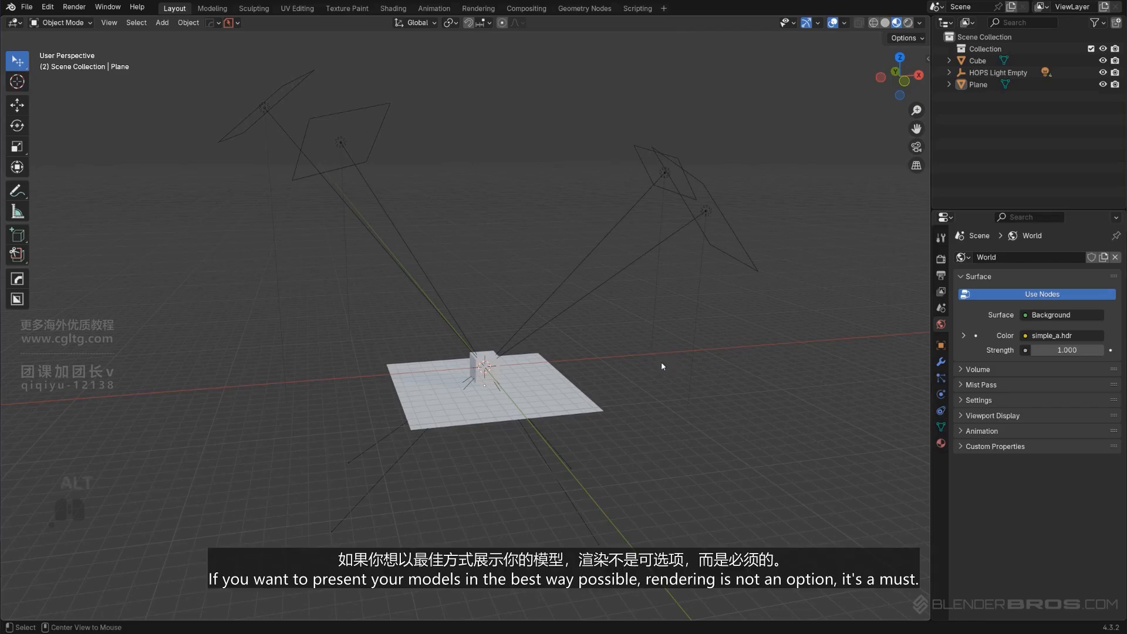
key("KP_5")
middle_click_drag(634, 352, 621, 397, "shift")
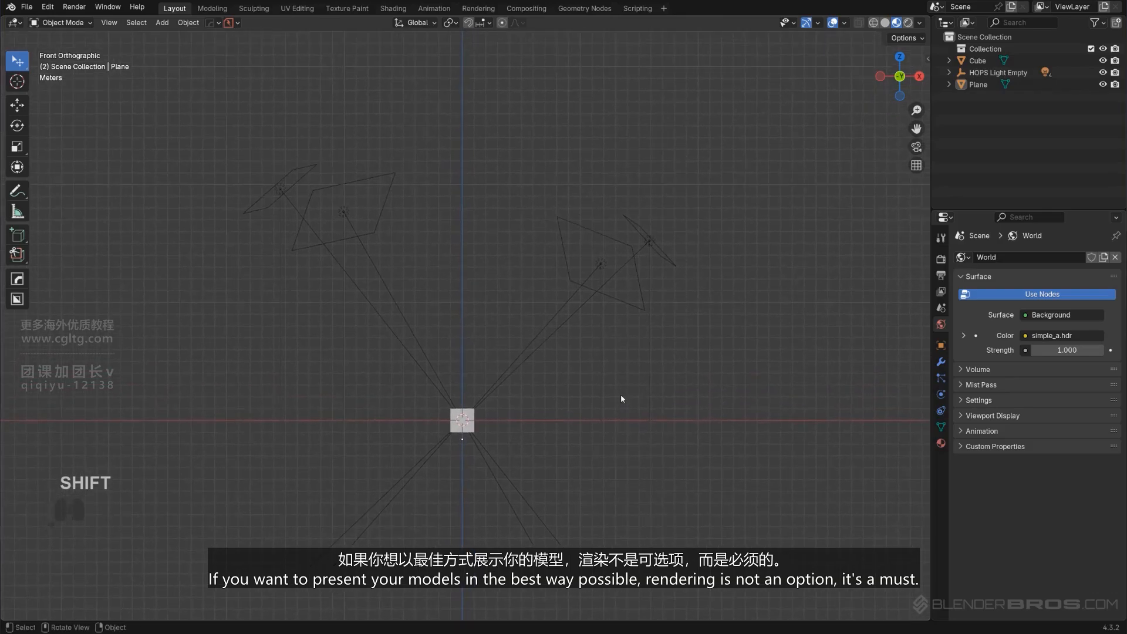
middle_click_drag(616, 399, 630, 372, "shift")
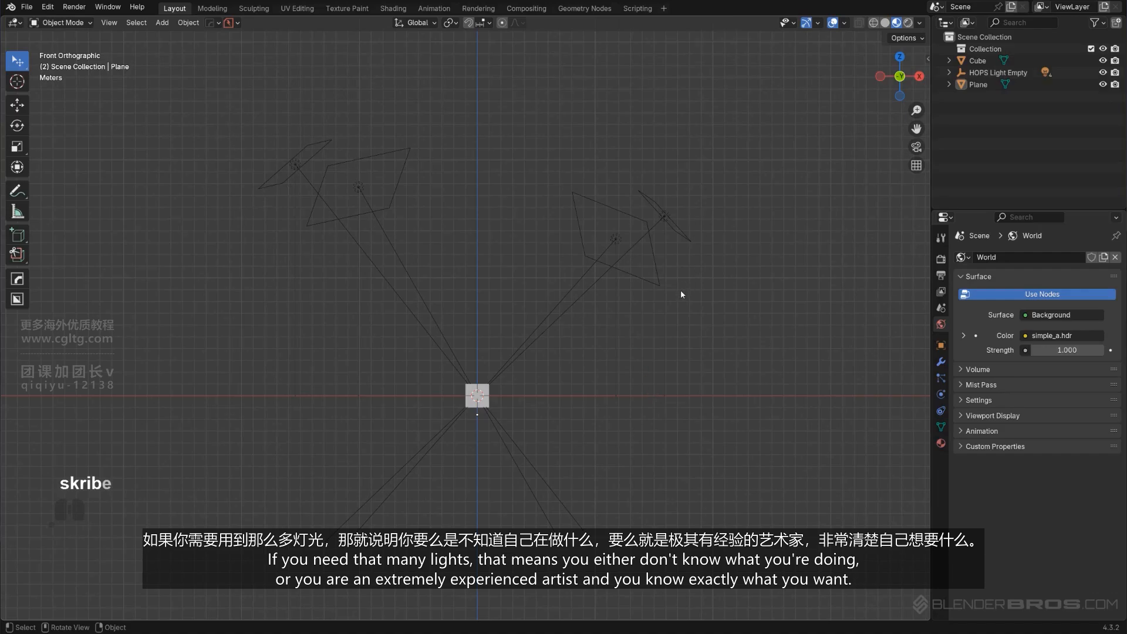
middle_click_drag(695, 329, 687, 349, "shift")
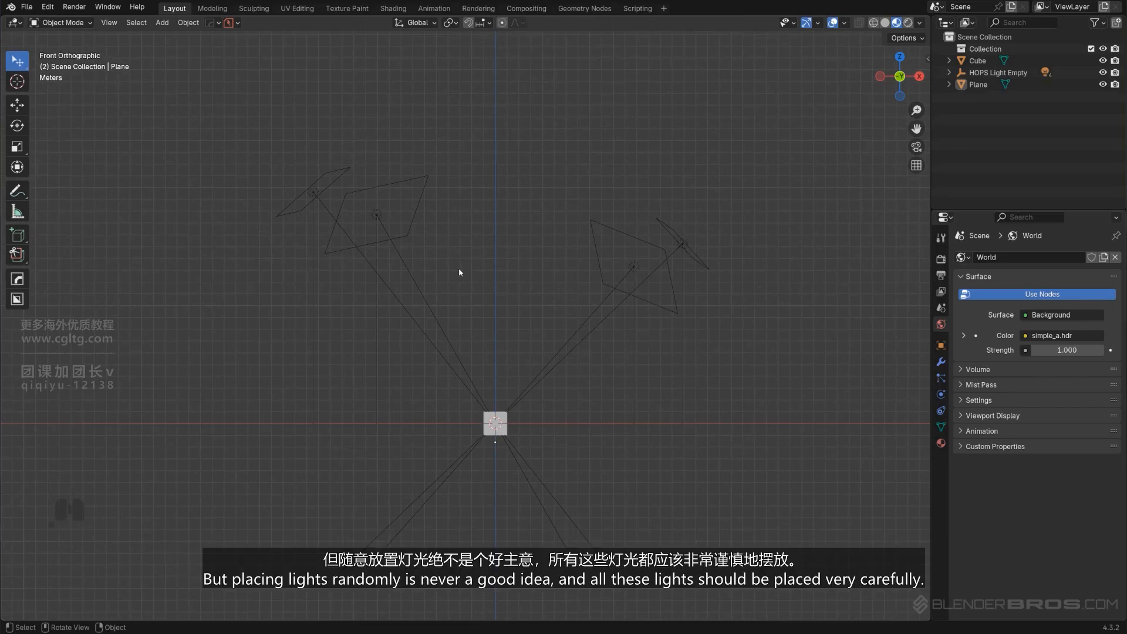
middle_click_drag(700, 342, 624, 323, "shift")
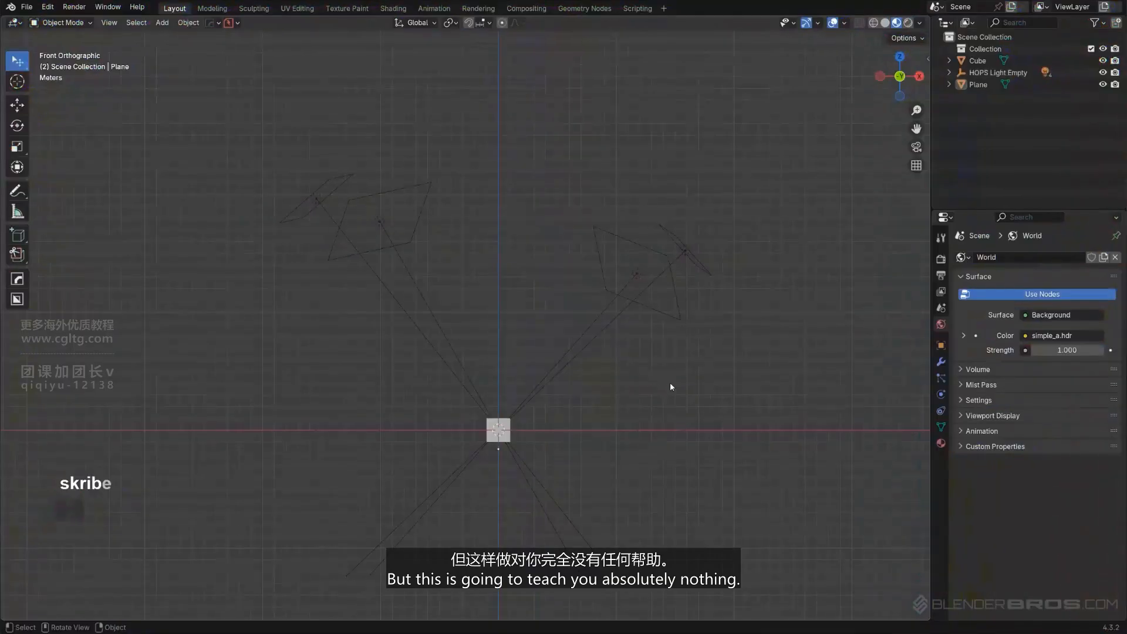
Box-select the four HardOps area lights in the front view and delete them.
left_click(684, 363)
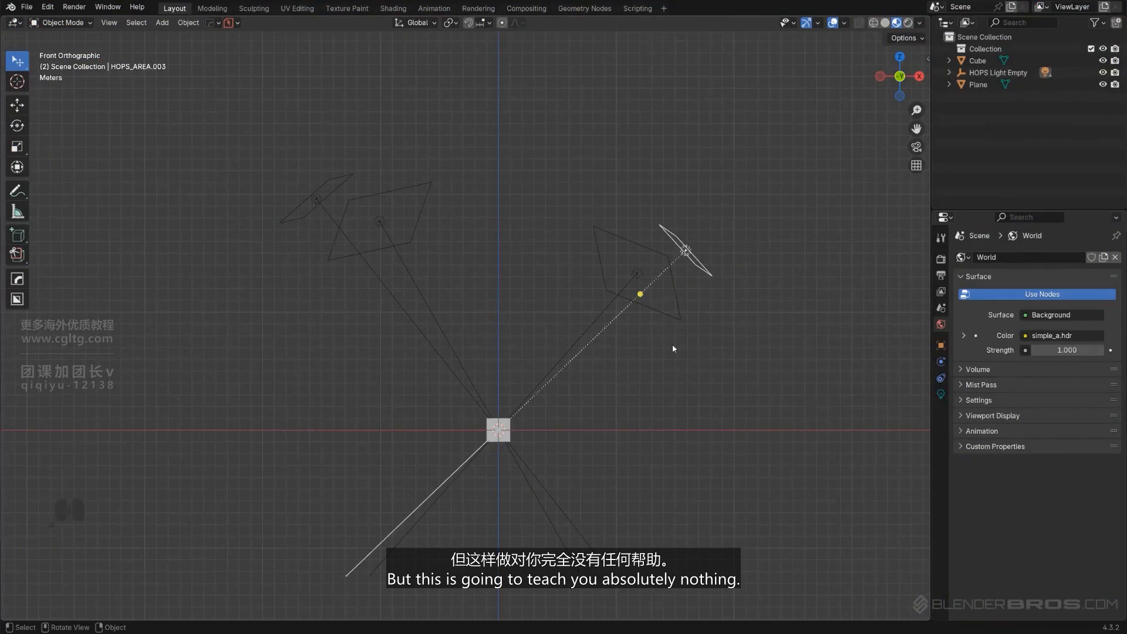
key("b")
left_click_drag(192, 144, 796, 282)
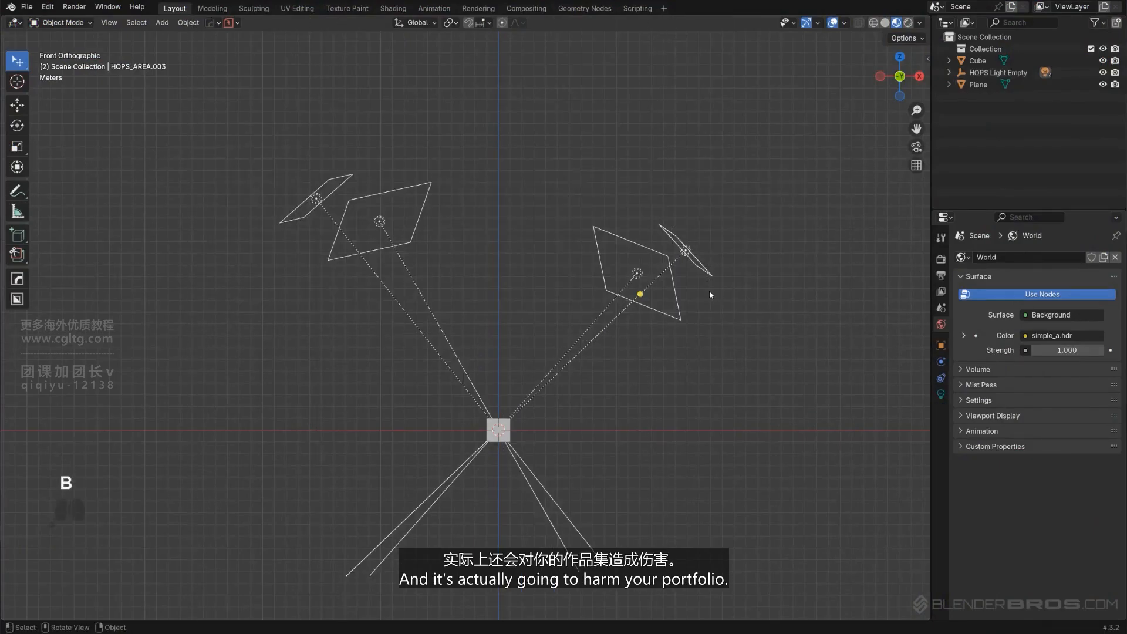
key("x")
left_click(591, 329)
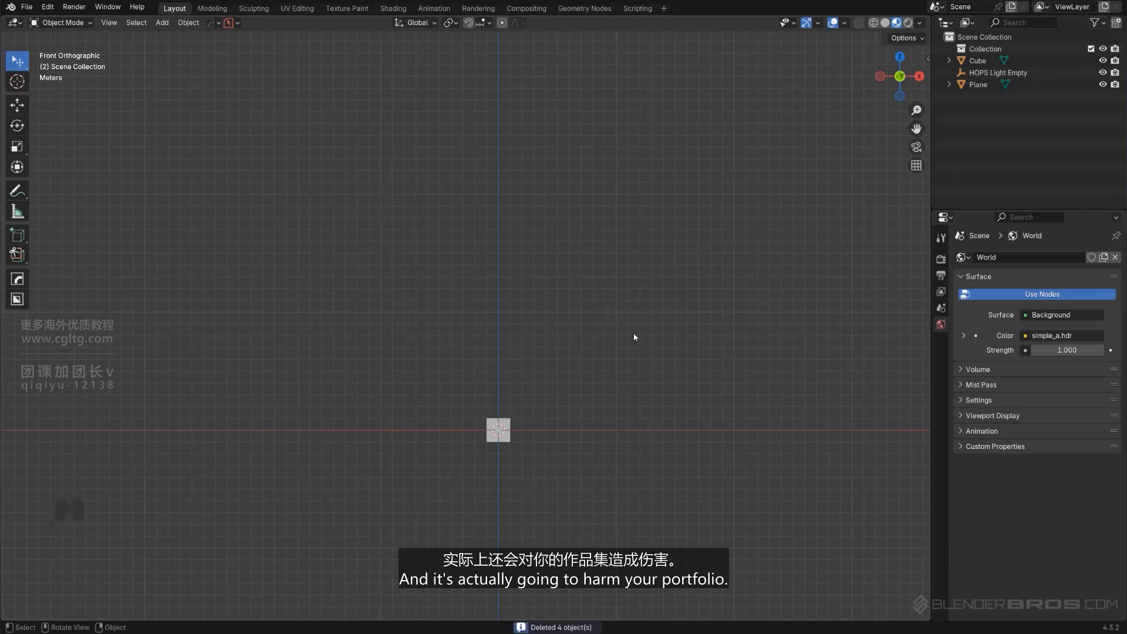
Delete all remaining objects and add a new cube at the origin in Solid viewport shading, leaving it deselected.
middle_click_drag(633, 333, 525, 366)
key("KP_5")
scroll(524, 379, "up", 5)
middle_click_drag(655, 295, 622, 253, "shift")
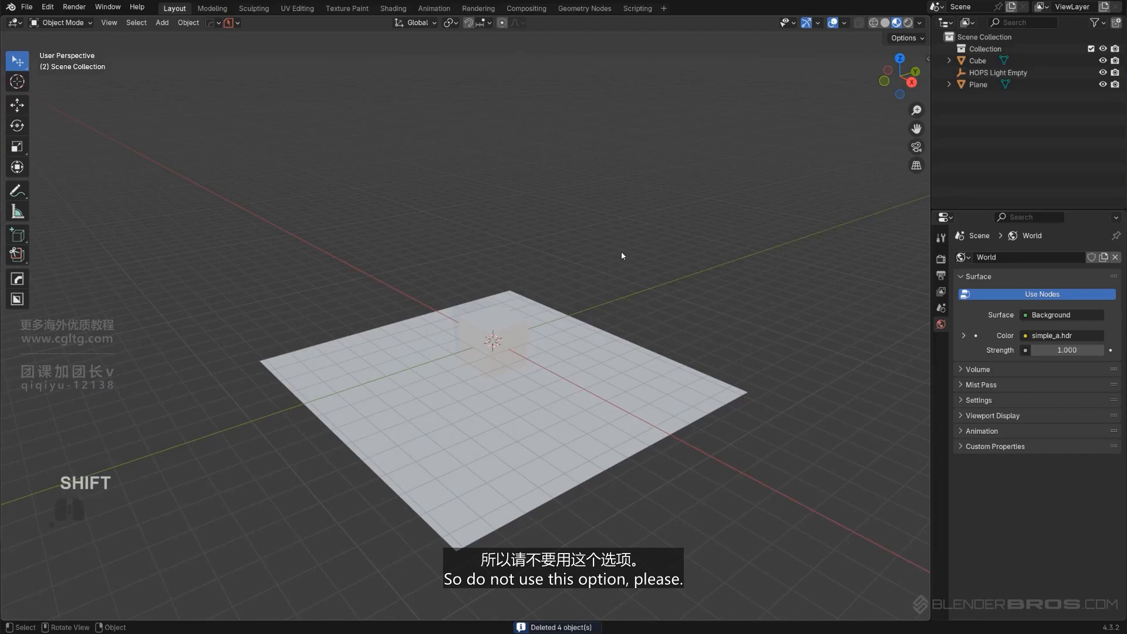
key("a")
key("x")
left_click(604, 284)
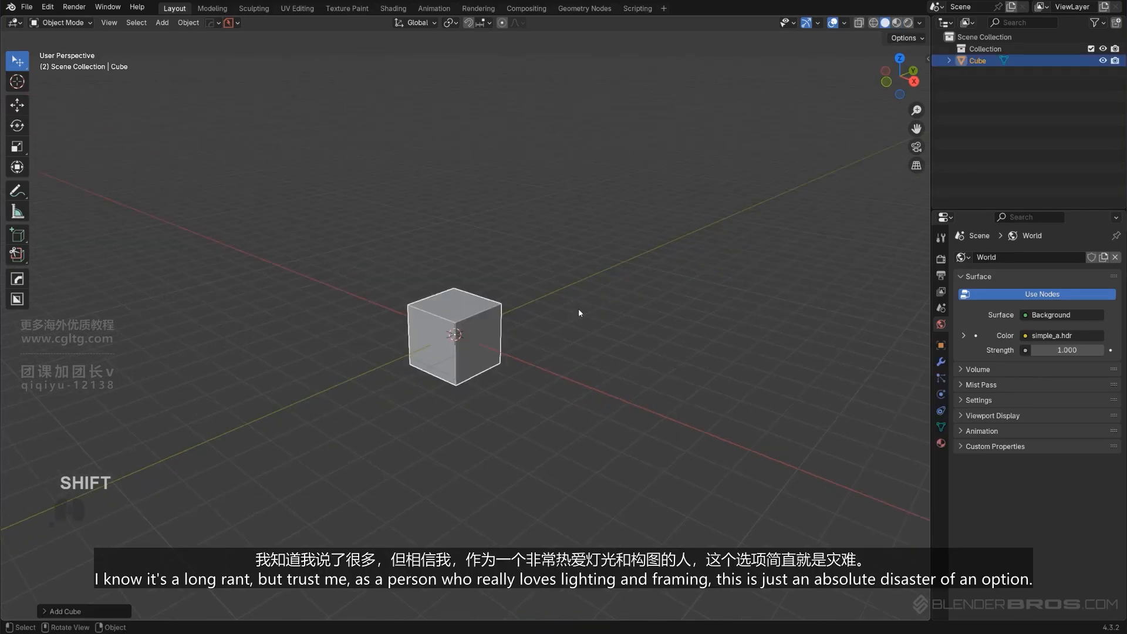
left_click(608, 316)
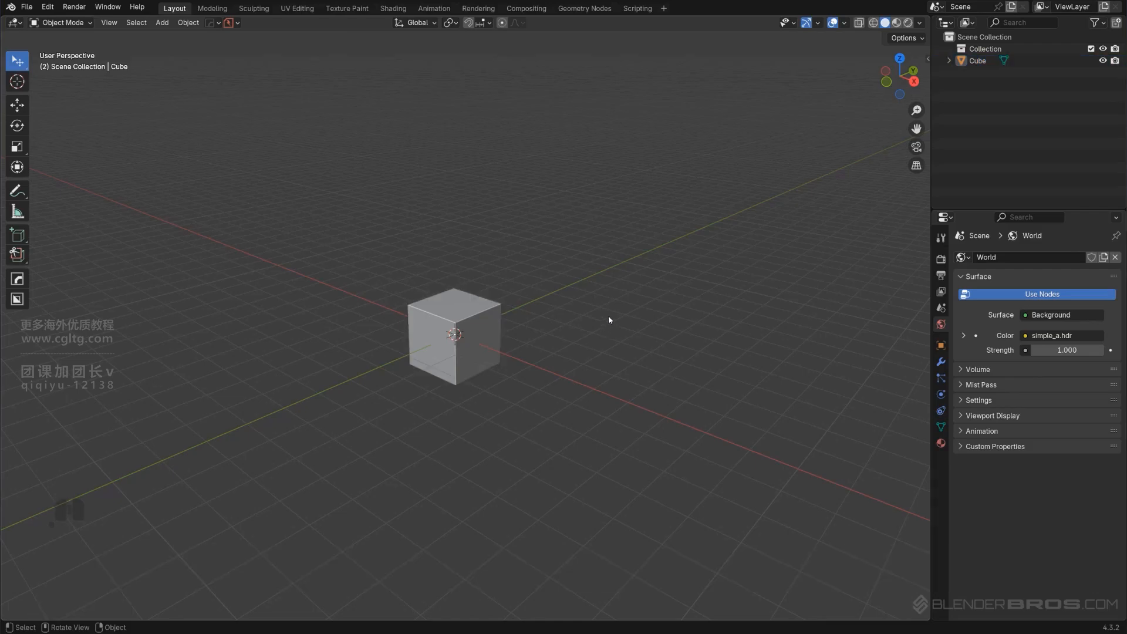
Start the HardOps hTimer in the viewport and stop it again after a few seconds.
key("q")
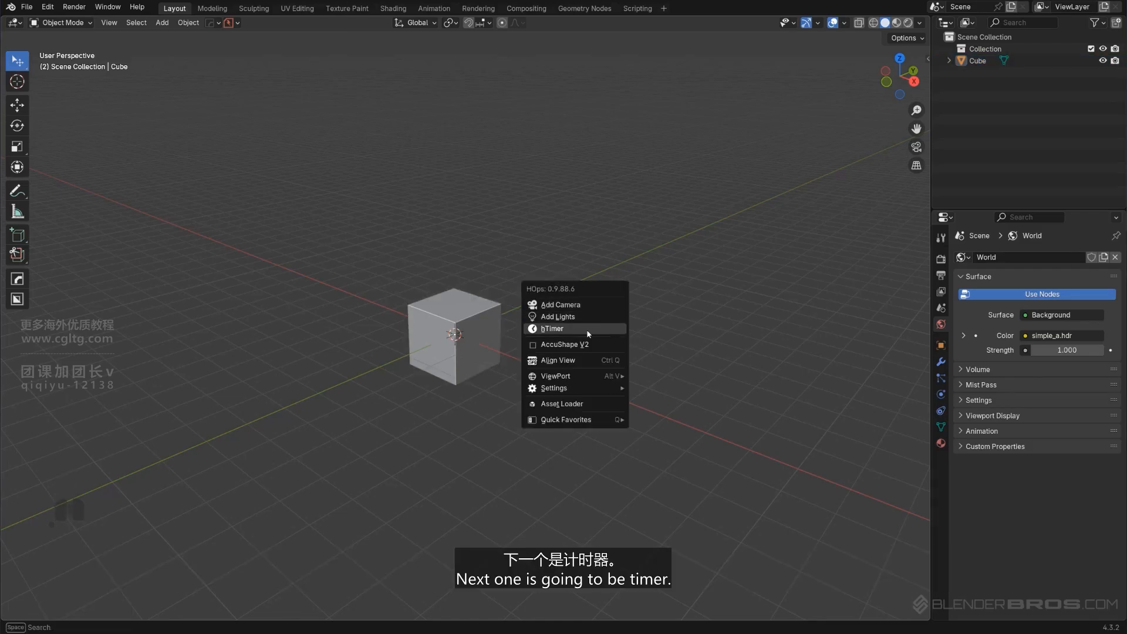
left_click(587, 329)
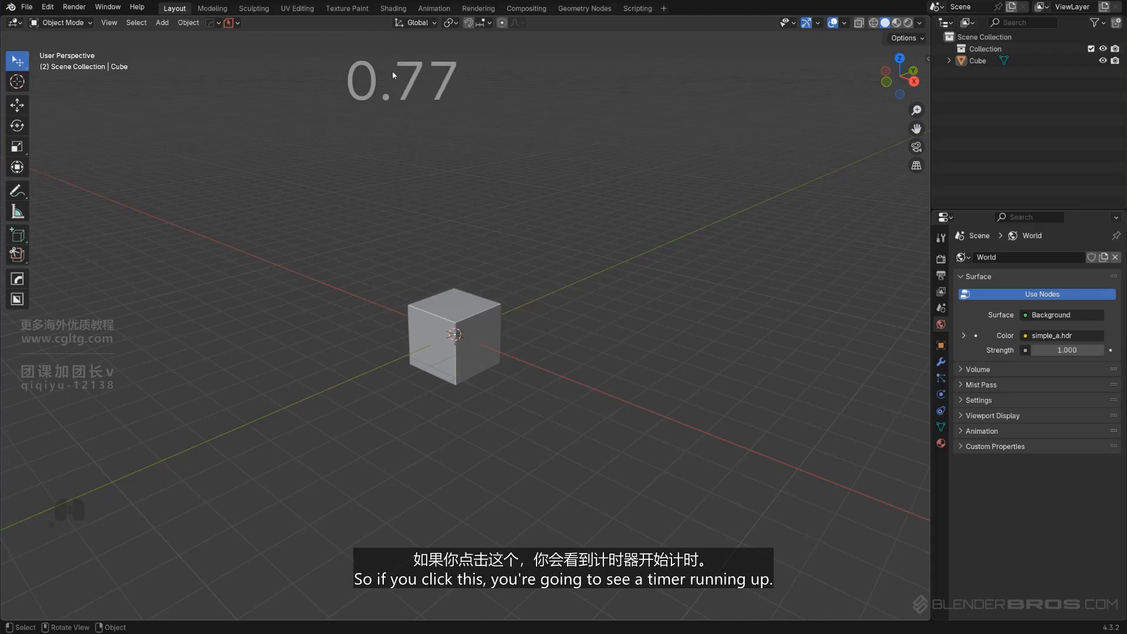
key("q")
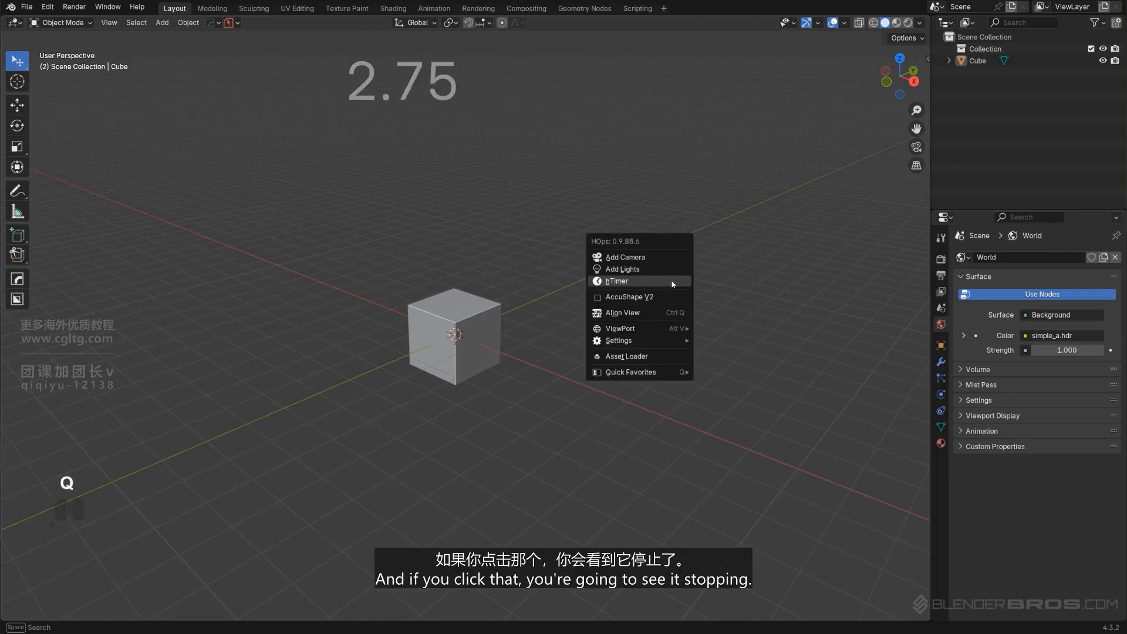
left_click(671, 279)
scroll(619, 271, "up", 6)
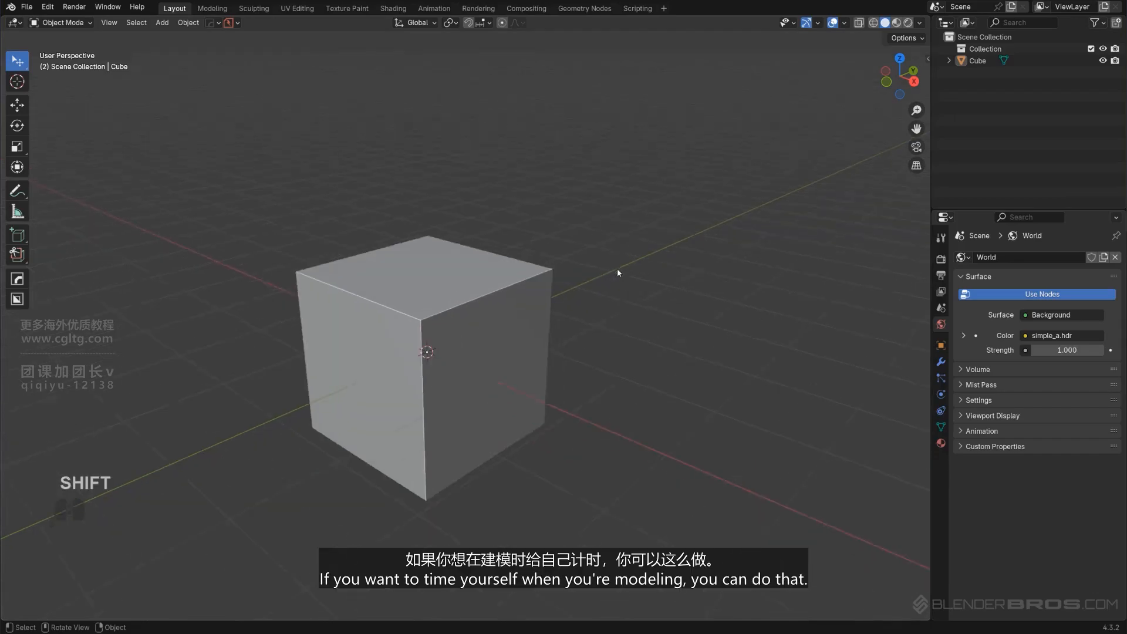
scroll(623, 274, "down", 2)
scroll(623, 274, "up", 1)
middle_click_drag(623, 274, 624, 274, "shift")
scroll(624, 277, "down", 2)
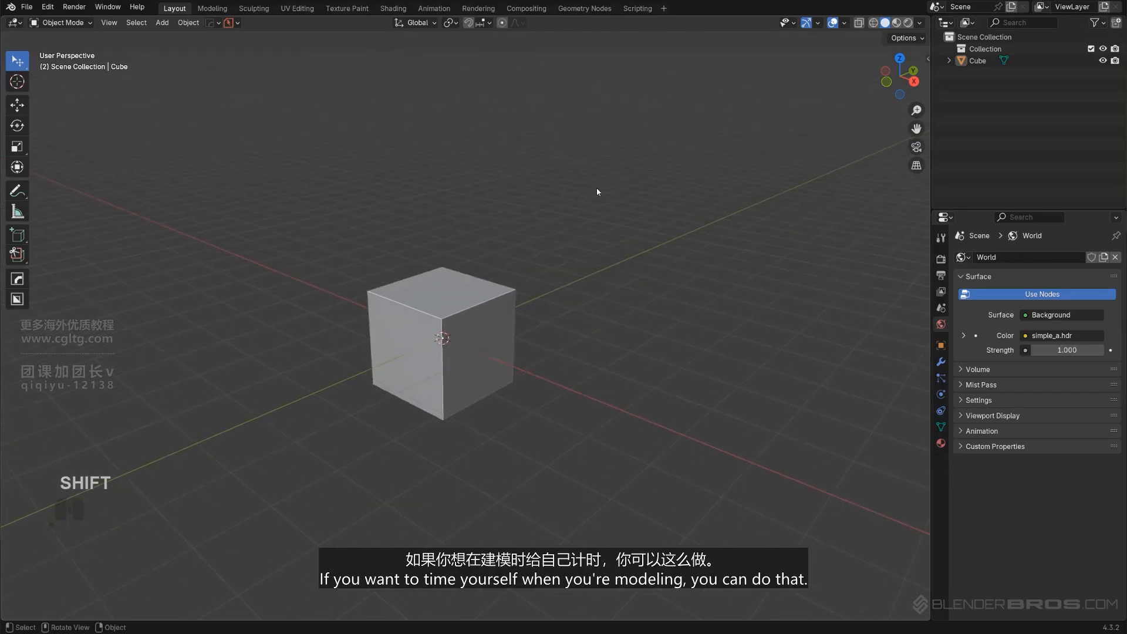
Delete the cube and start HardOps AccuShape V2 with nothing selected.
key("q")
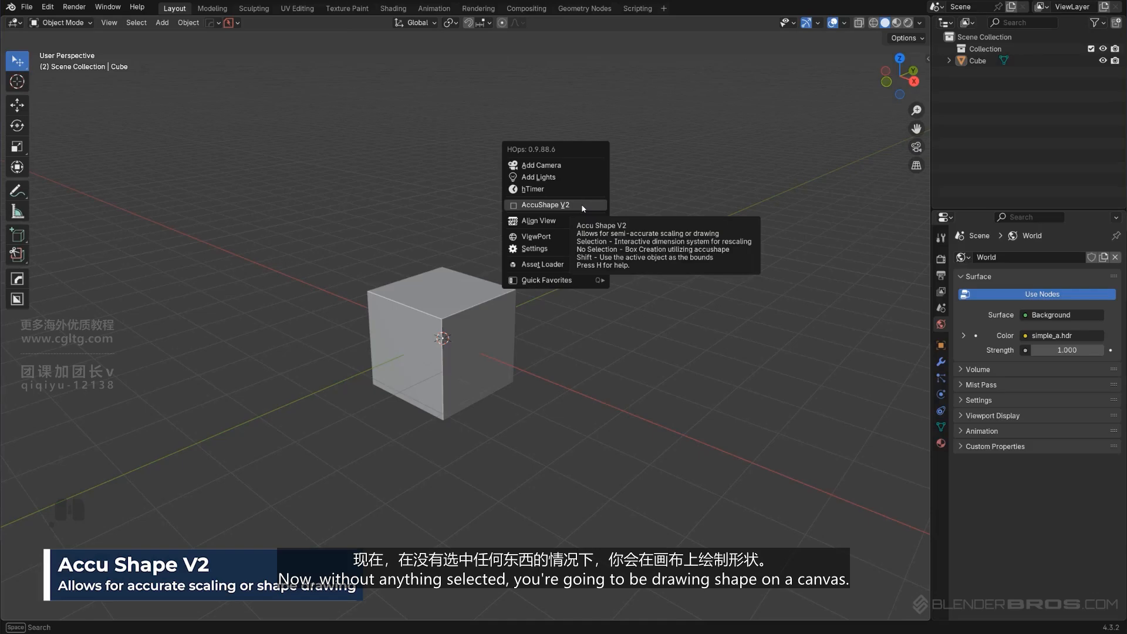
left_click(471, 315)
key("x")
left_click(471, 314)
middle_click_drag(471, 314, 558, 300, "shift")
key("q")
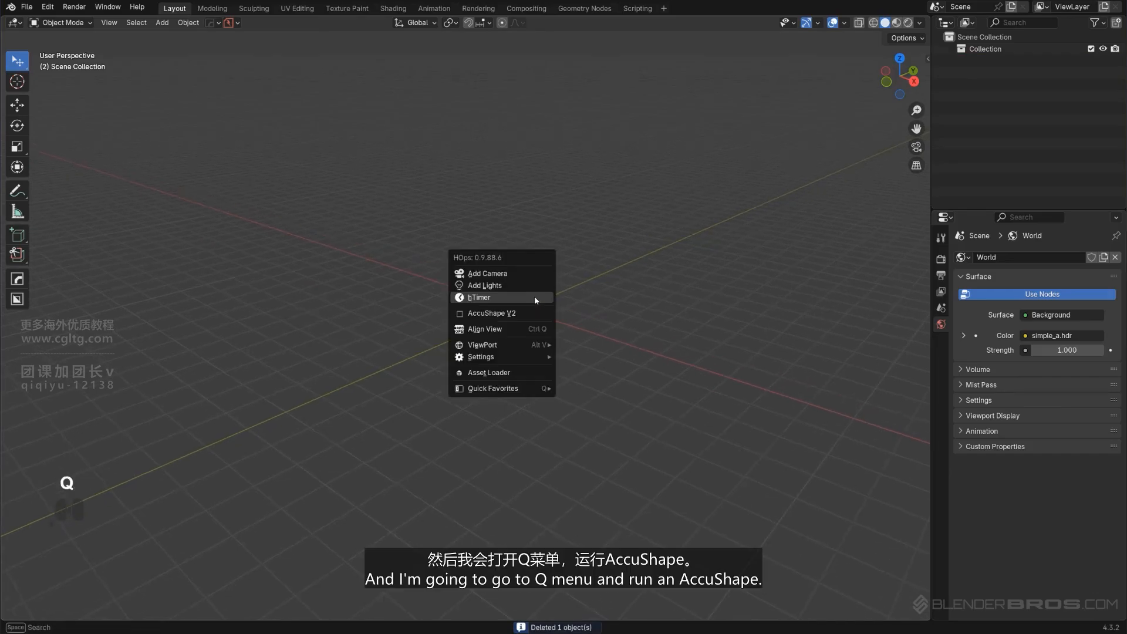
left_click(520, 314)
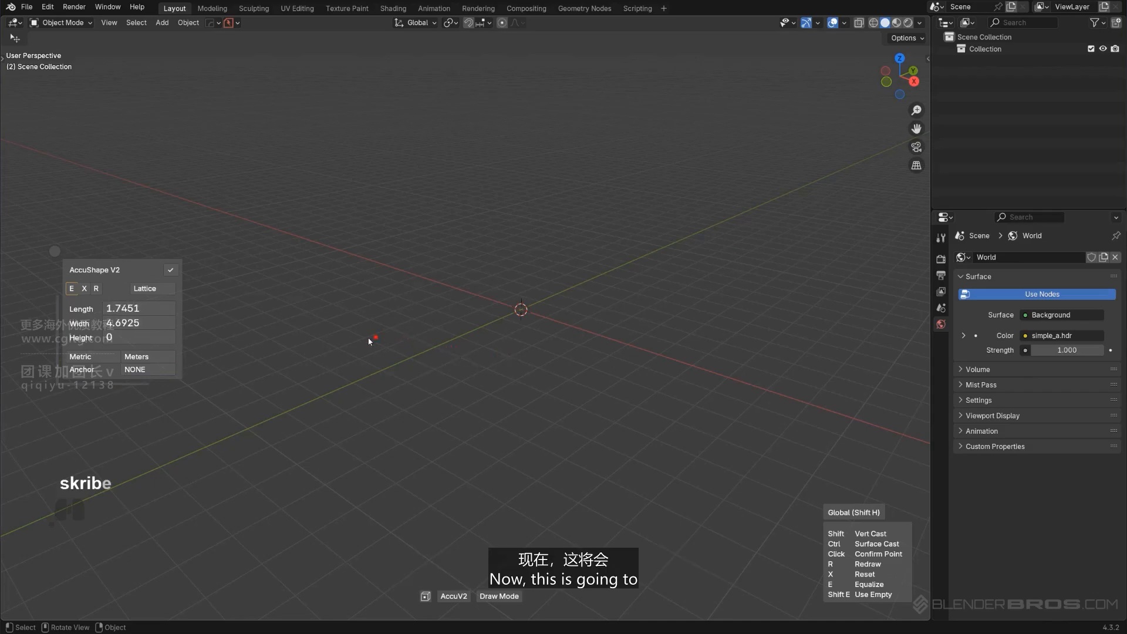
Draw an AccuShape box about 6.94 m long, 19.5 m wide and 7.22 m high on the grid around the origin.
mouse_move(366, 334)
left_mouse_down()
mouse_move(442, 365)
mouse_move(613, 338)
mouse_move(778, 260)
mouse_move(774, 233)
mouse_move(814, 246)
left_mouse_up()
left_click(833, 74)
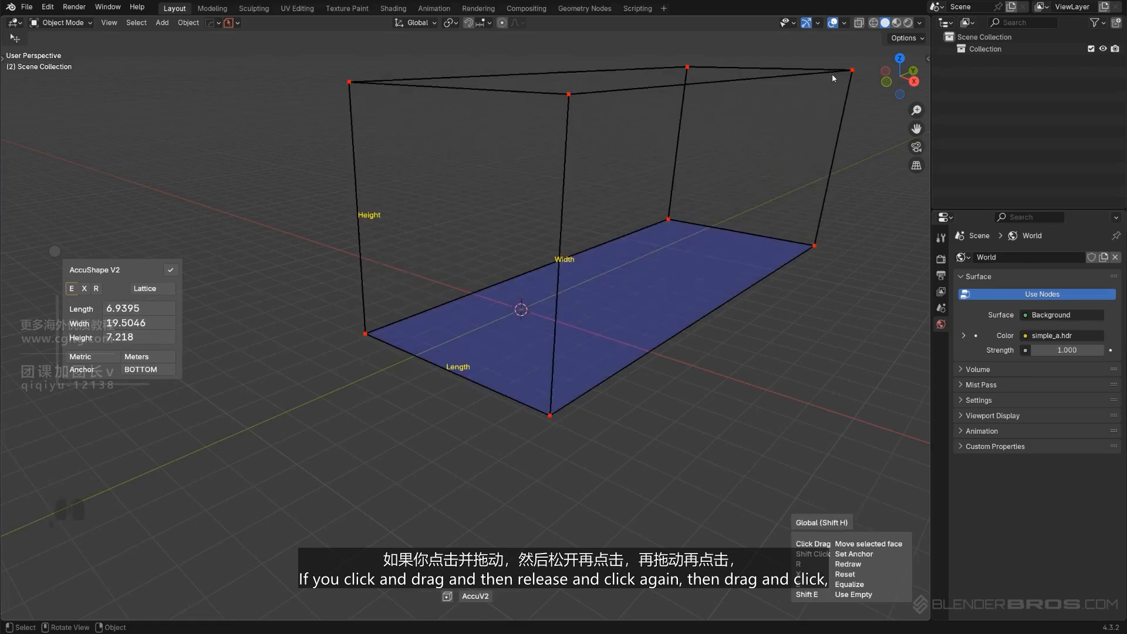
middle_click_drag(705, 207, 602, 304, "shift")
middle_click_drag(380, 437, 431, 394, "shift")
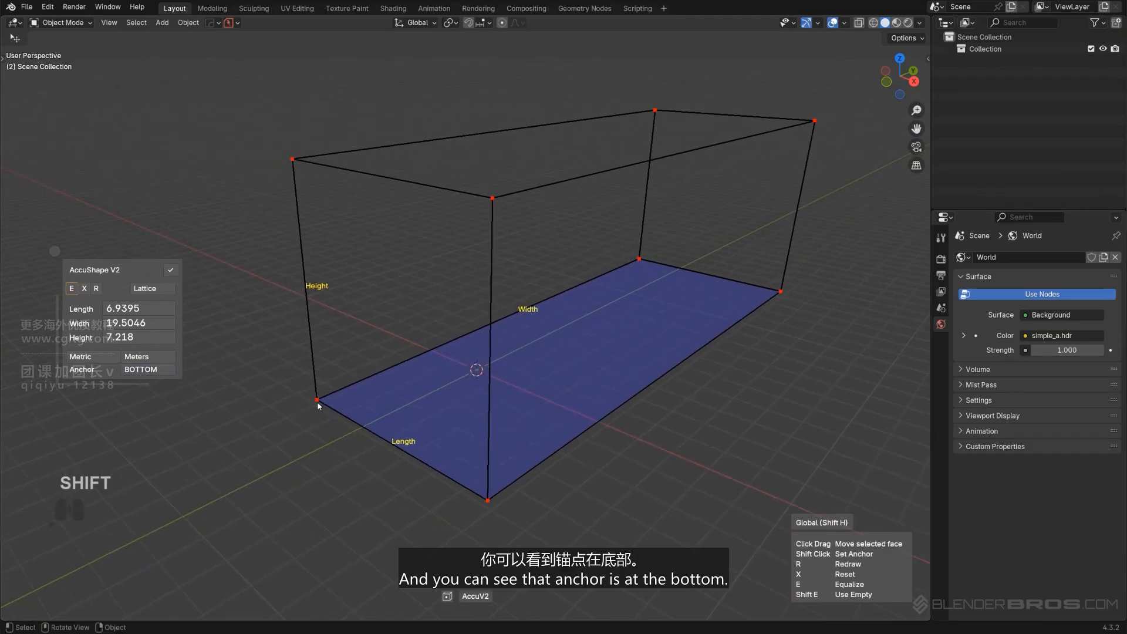
scroll(559, 339, "down", 3)
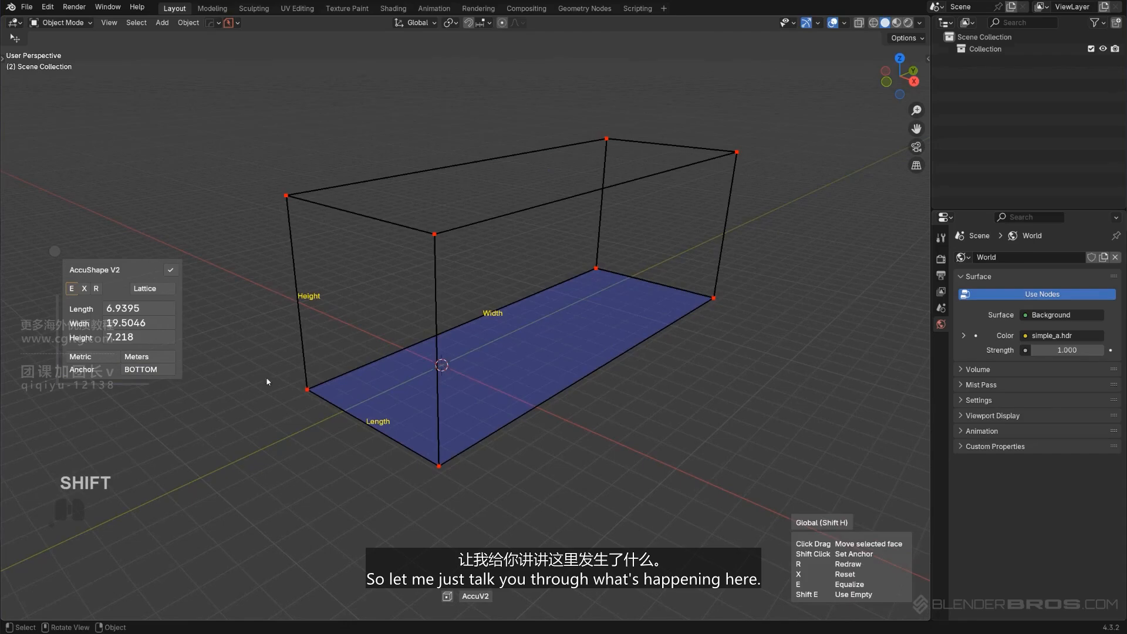
middle_click_drag(476, 401, 448, 383, "shift")
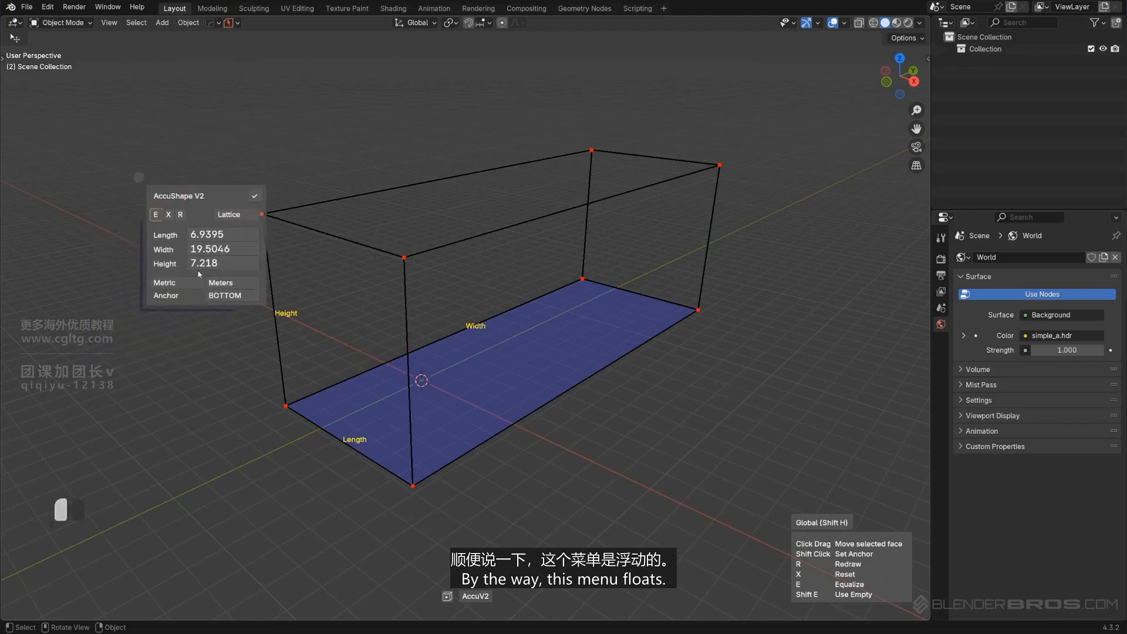
Reposition the floating AccuShape V2 settings, collapse them and expand them again.
left_click_drag(68, 309, 86, 373)
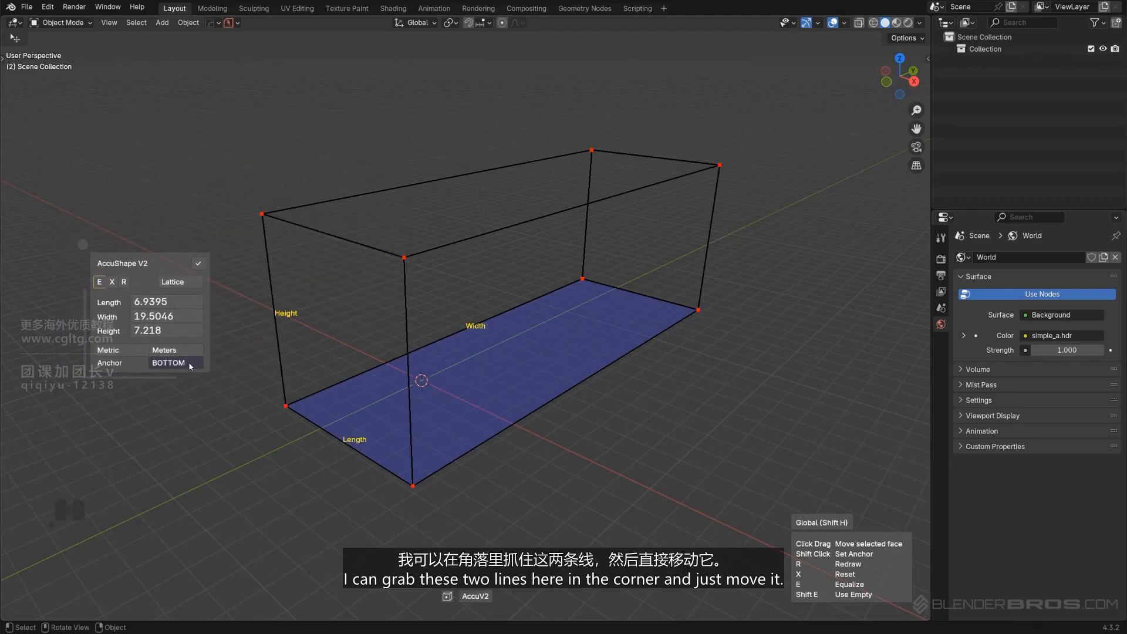
mouse_move(84, 379)
left_mouse_down()
mouse_move(277, 238)
mouse_move(90, 385)
mouse_move(72, 382)
left_mouse_up()
left_click(70, 252)
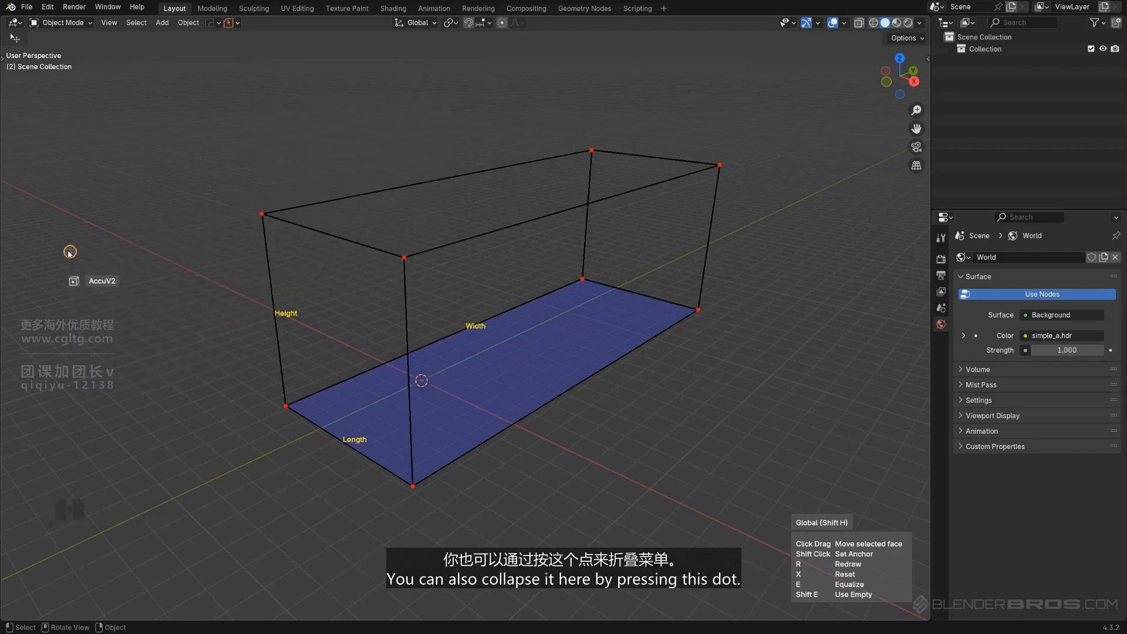
left_click(70, 253)
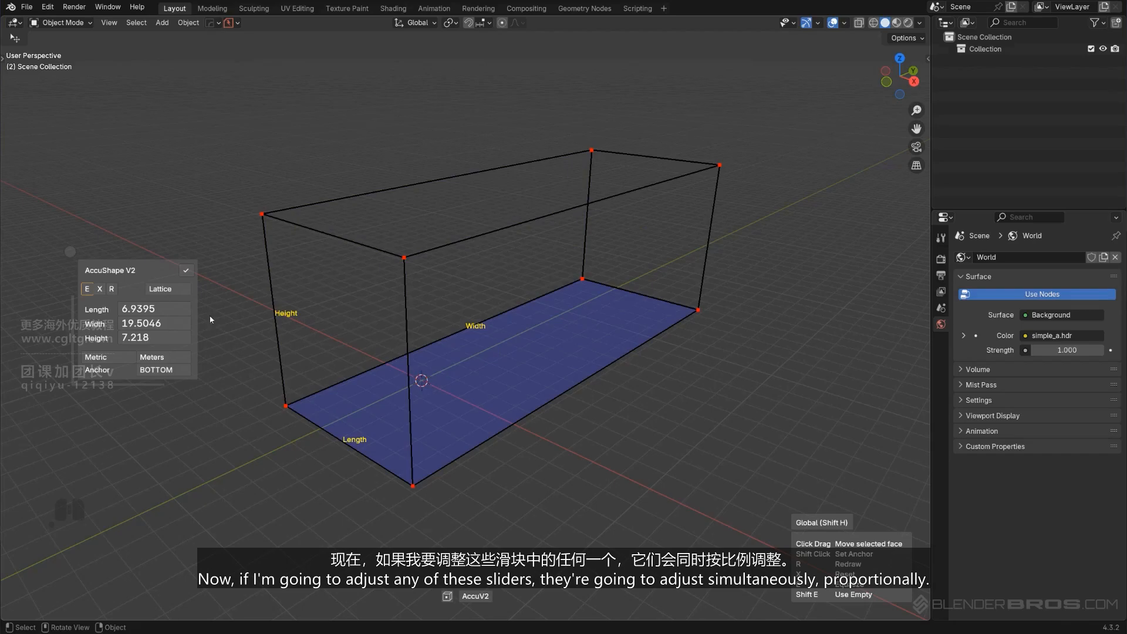
Try adjusting the box dimensions proportionally and, with Equalize off, individually, and reset the bounds.
left_click_drag(160, 310, 203, 321)
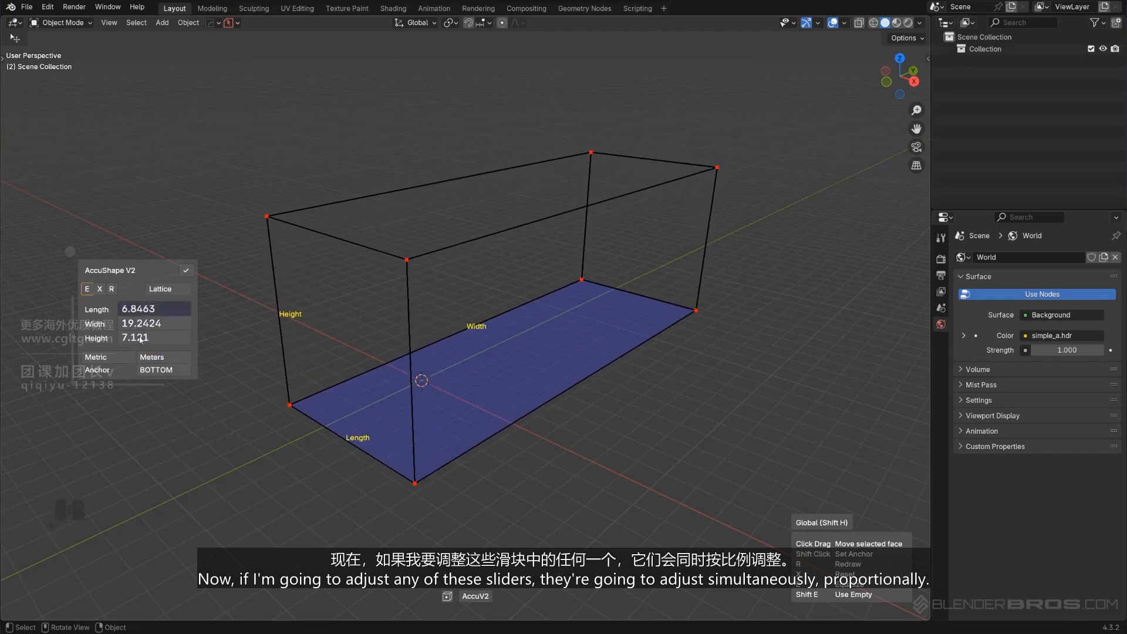
left_click(87, 289)
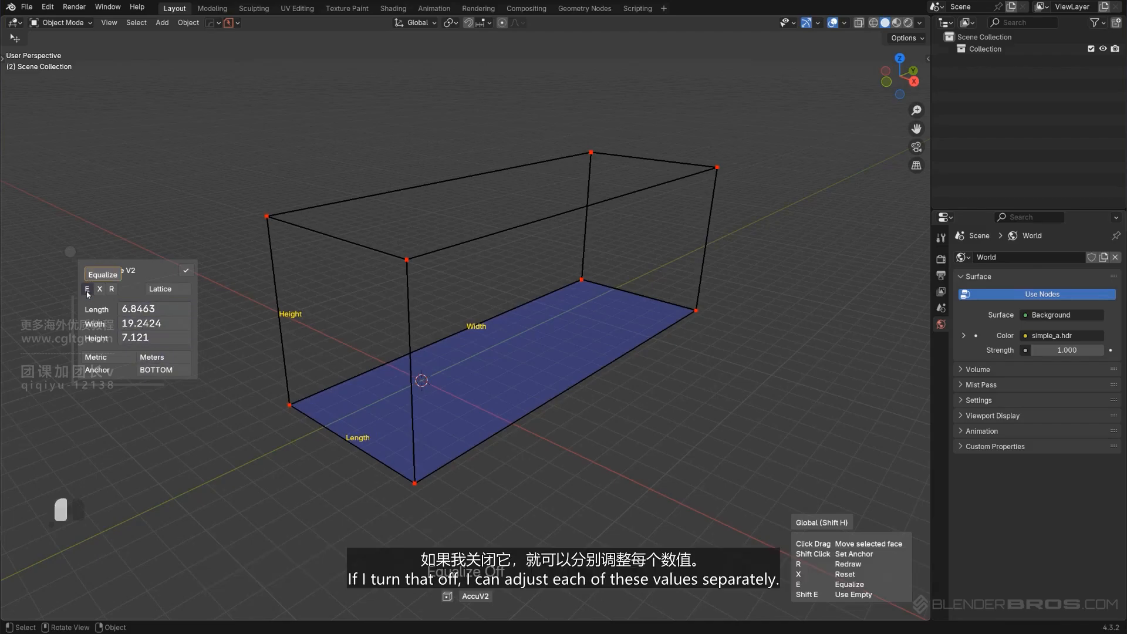
left_click_drag(153, 308, 310, 286)
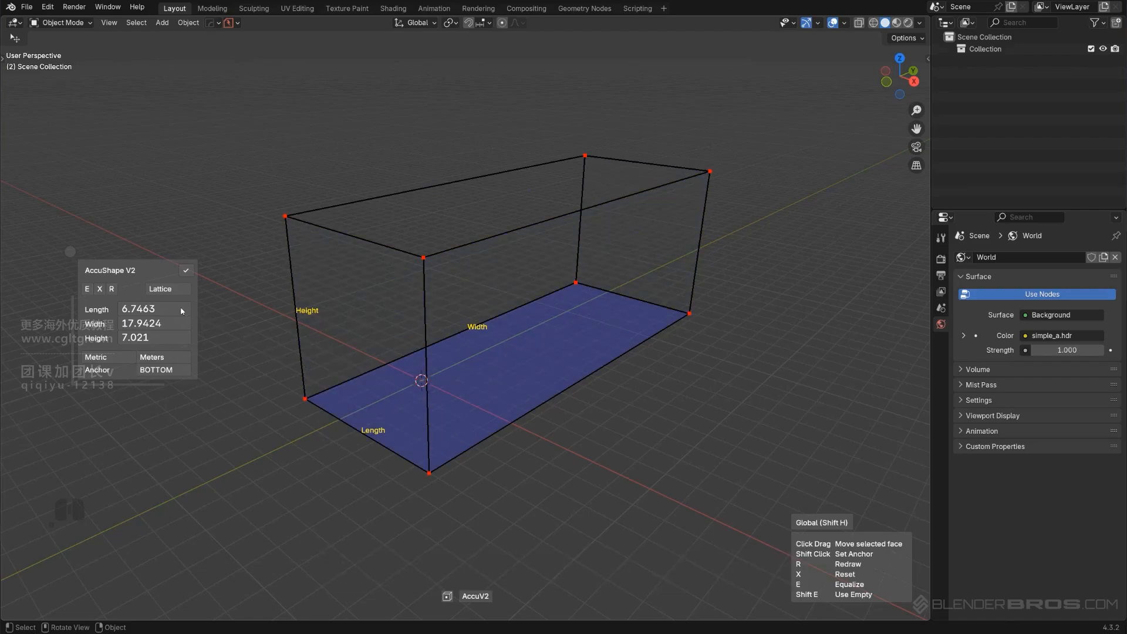
left_click(99, 289)
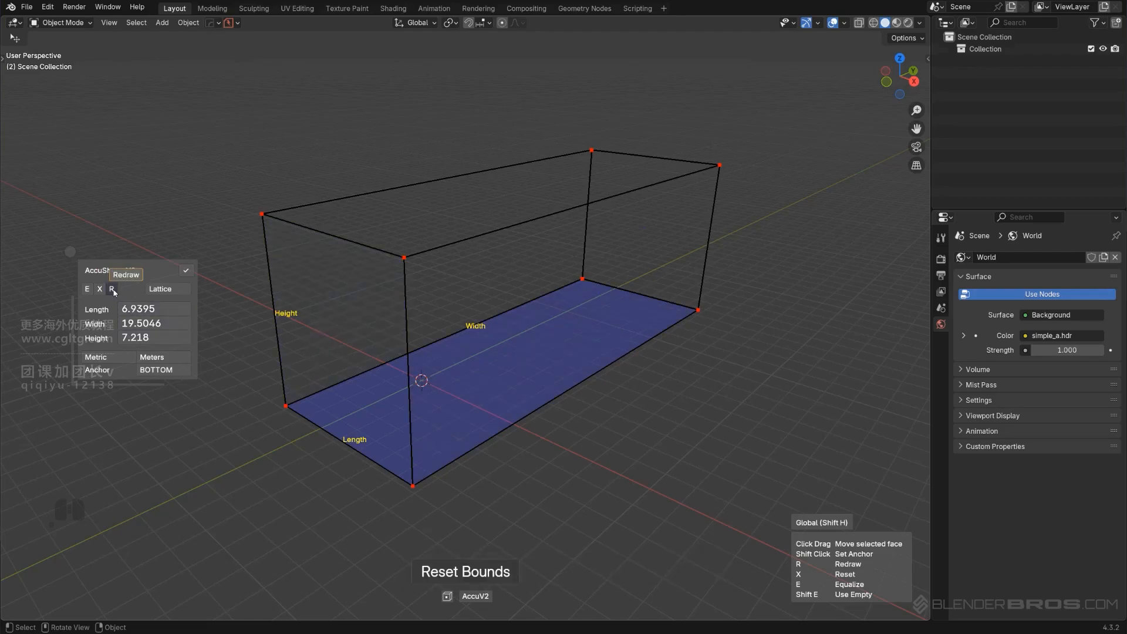
Redraw the AccuShape box about 7.99 m long, 37.15 m wide and 10.48 m high, and create the shape.
left_click(112, 289)
mouse_move(334, 365)
left_mouse_down()
mouse_move(464, 411)
mouse_move(822, 248)
left_mouse_up()
left_click(821, 235)
left_click(812, 76)
scroll(705, 306, "down", 1)
middle_click_drag(690, 352, 614, 396, "shift")
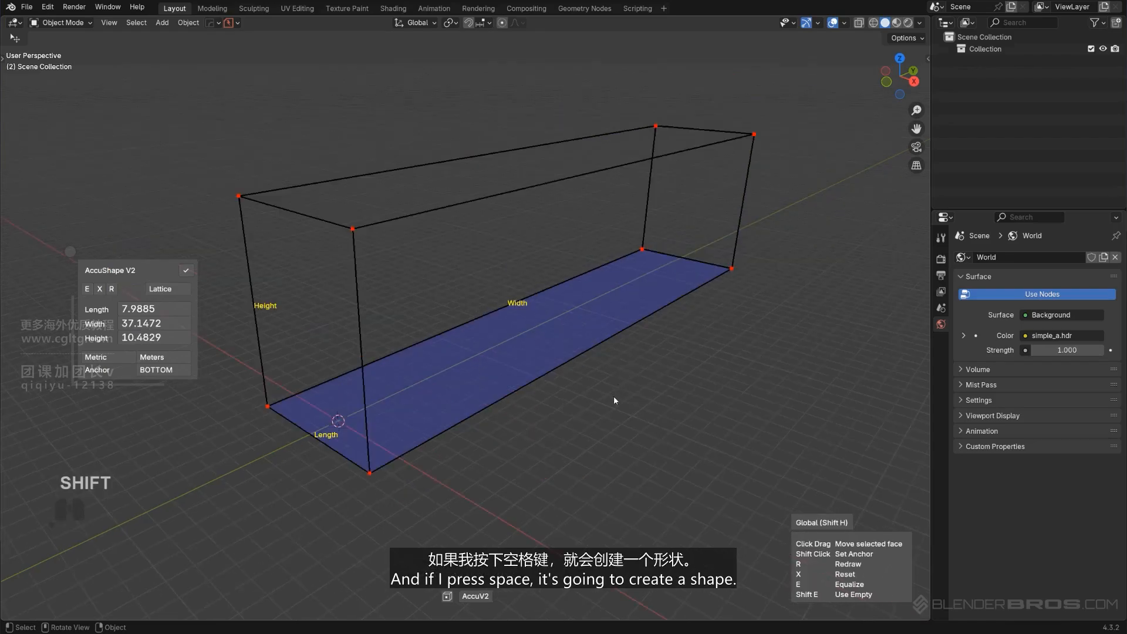
key("space")
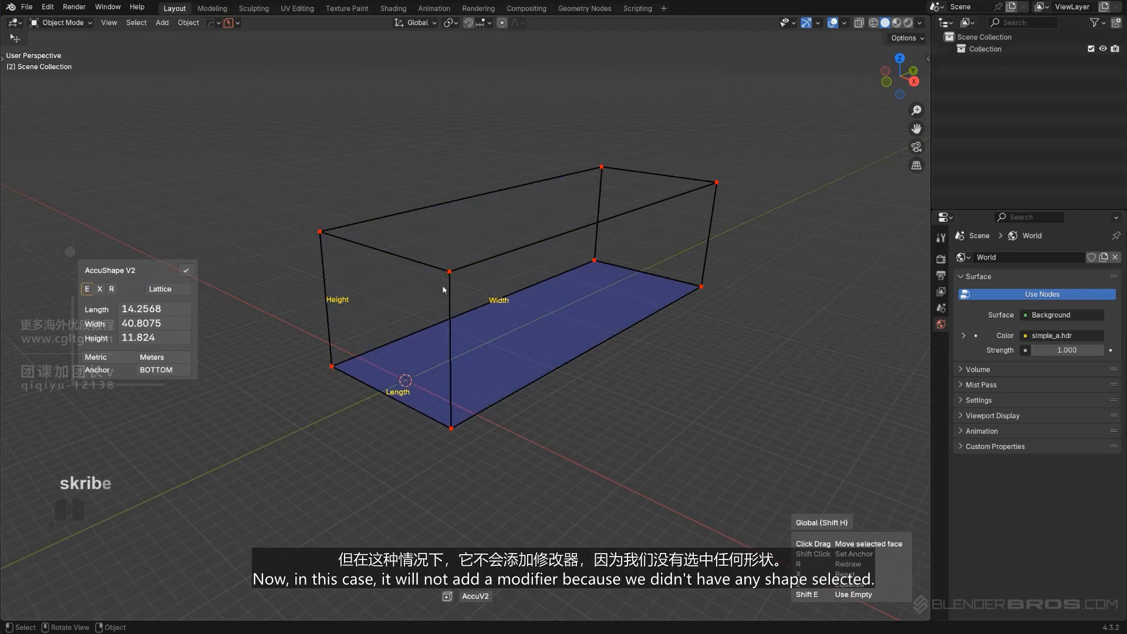
Create the mesh from the 14.26 by 40.81 by 11.82 m AccuShape bounds and check its modifiers for a lattice.
middle_click_drag(515, 263, 425, 343, "shift")
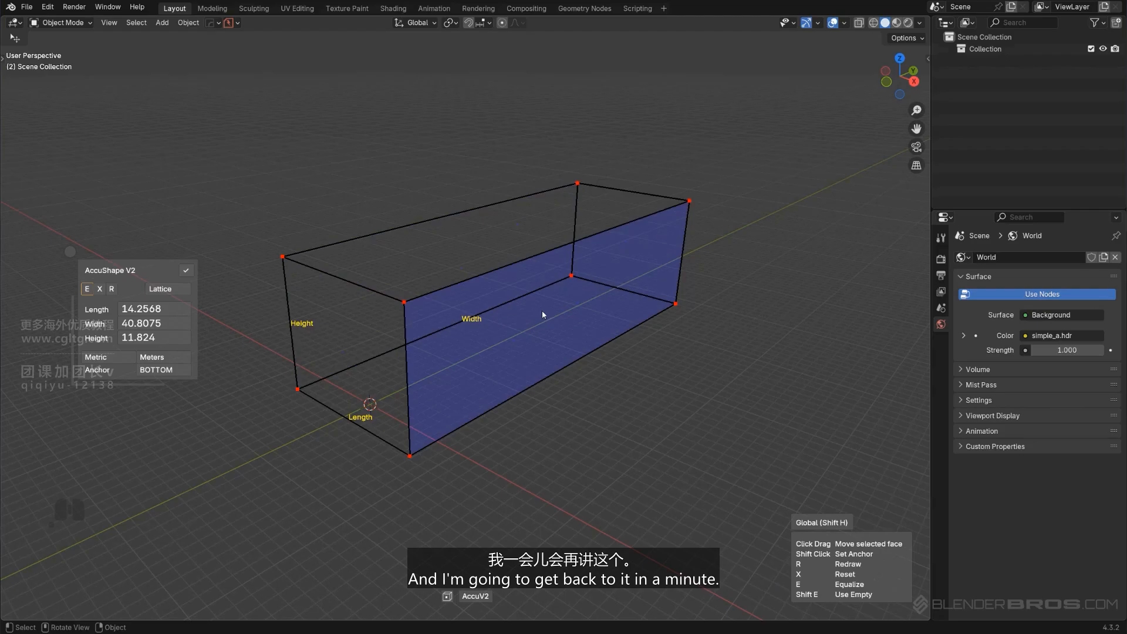
key("space")
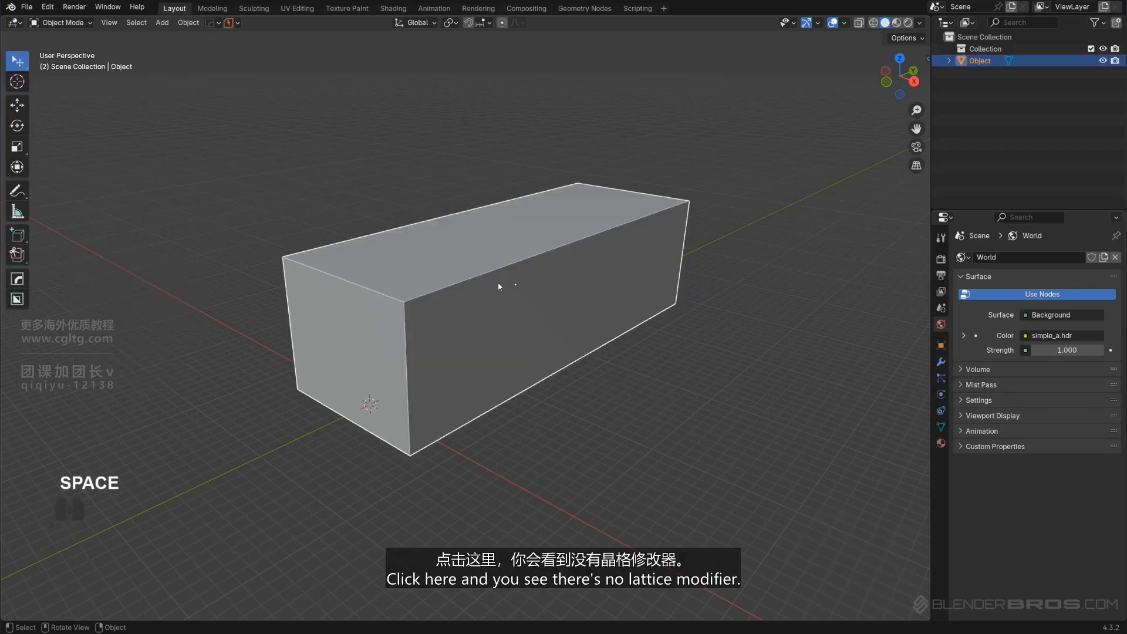
left_click(942, 362)
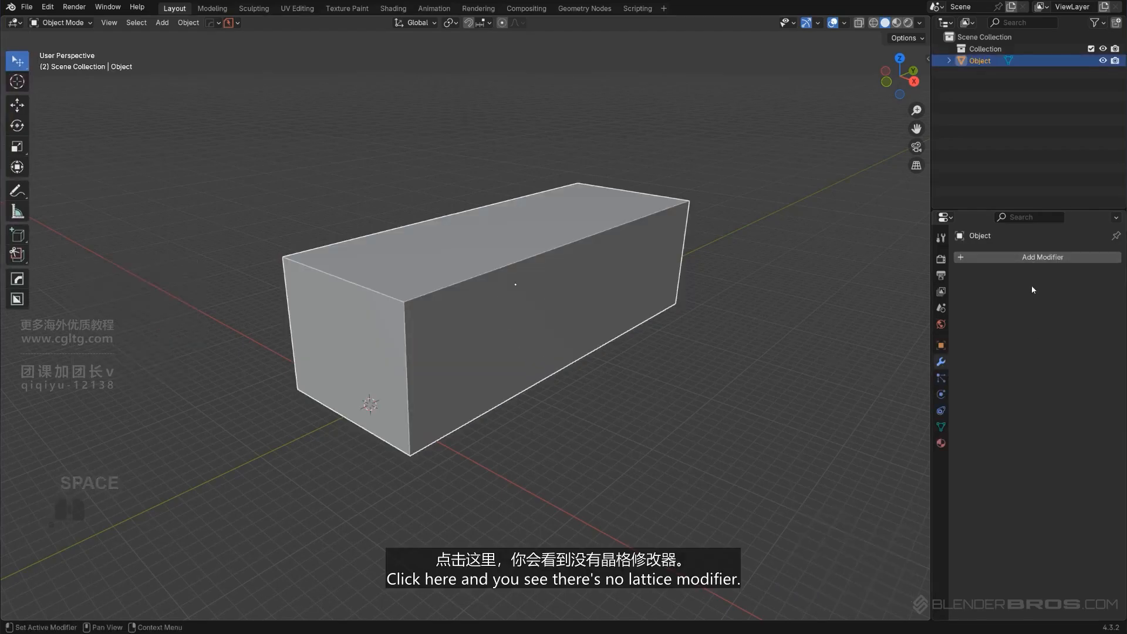
Delete the AccuShape box and add a default cube at the center of the scene.
key("x")
left_click(472, 301)
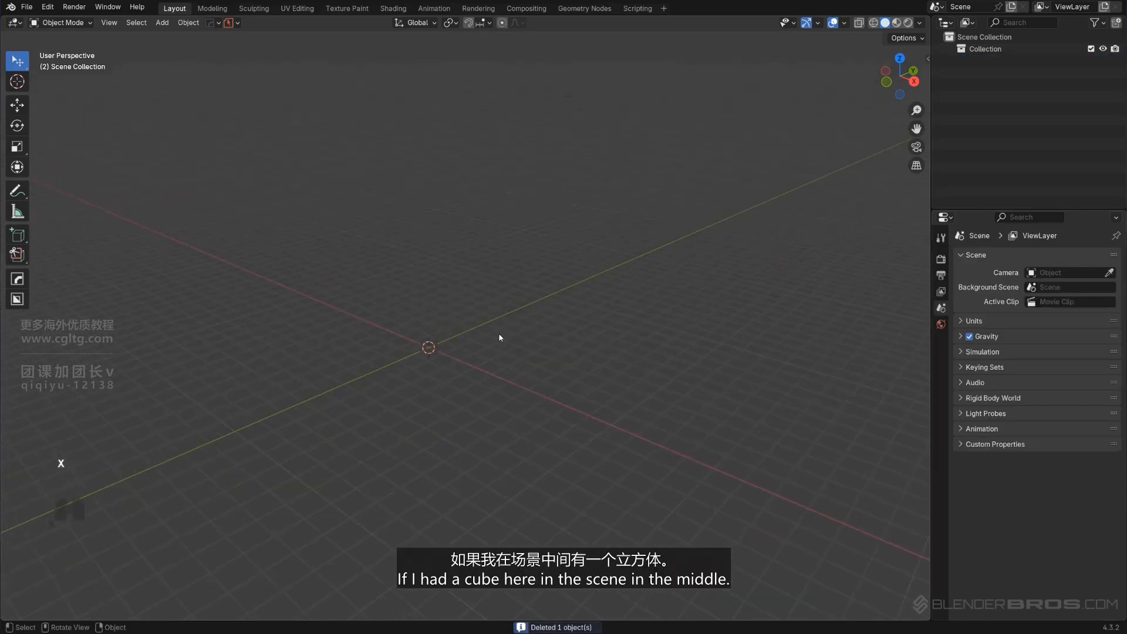
key("shift+a")
left_click(587, 359)
scroll(464, 384, "up", 4)
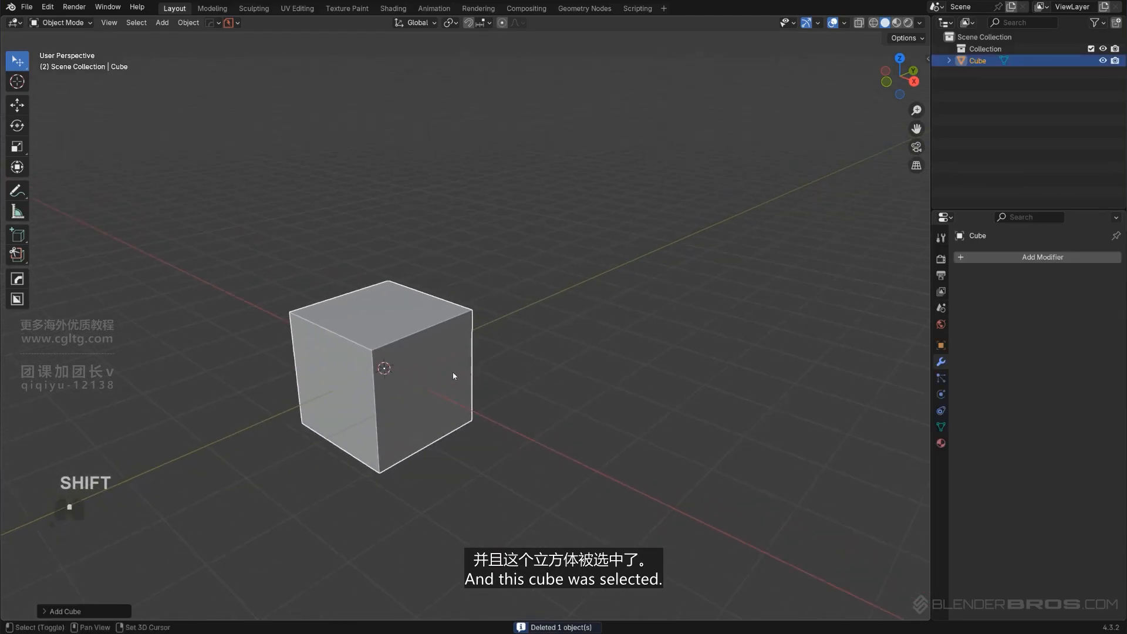
middle_click_drag(456, 378, 403, 391, "shift")
scroll(402, 390, "down", 2)
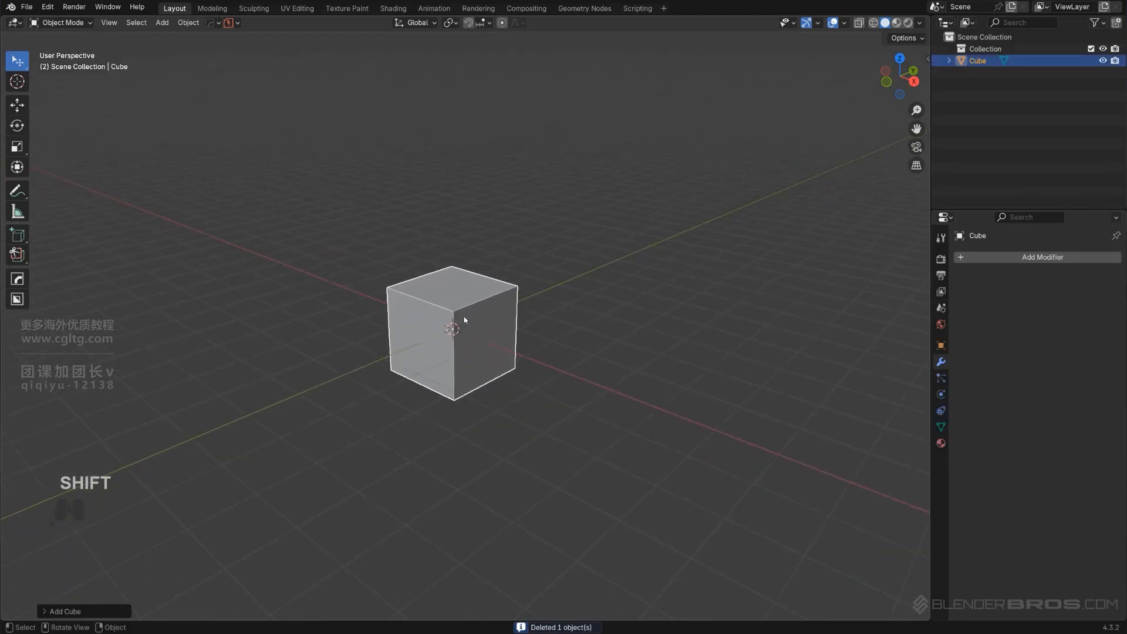
Display the cube's Item transform properties and check its dimensions.
key("n")
left_click(684, 266)
key("n")
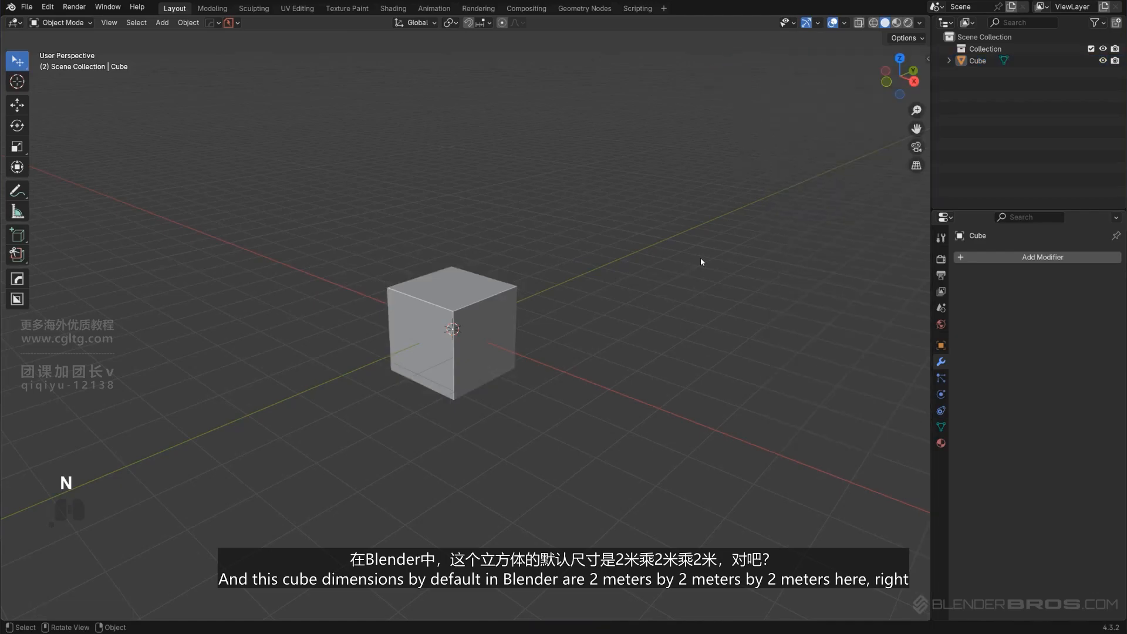
key("n")
left_click(923, 61)
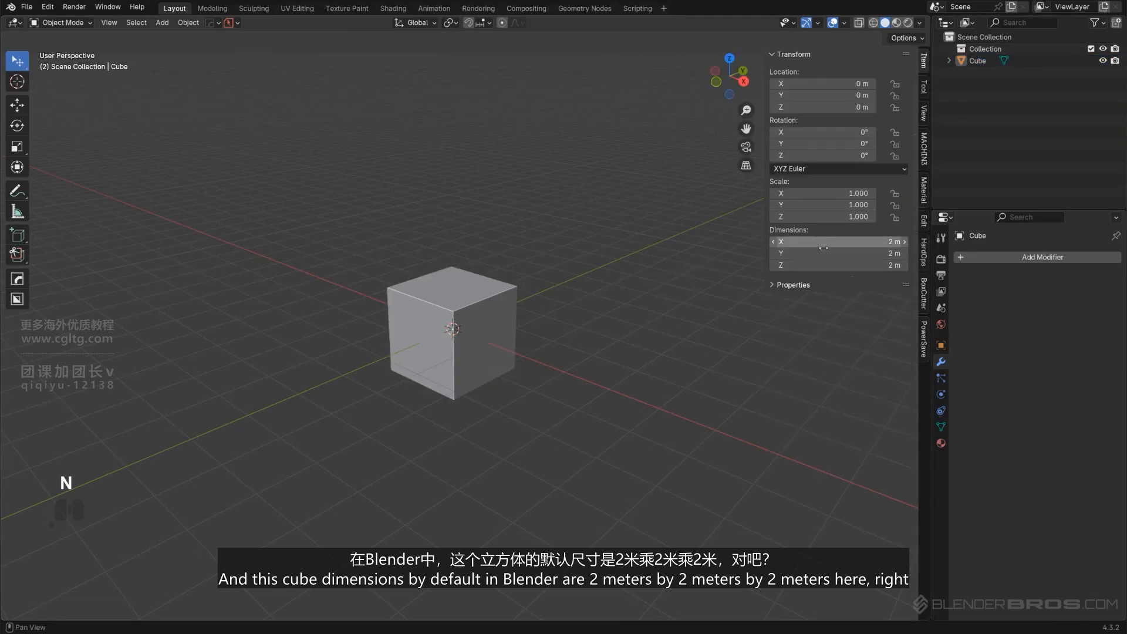
Hide the cube's transform properties and select the default cube in the viewport.
key("n")
middle_click_drag(508, 313, 484, 306, "shift")
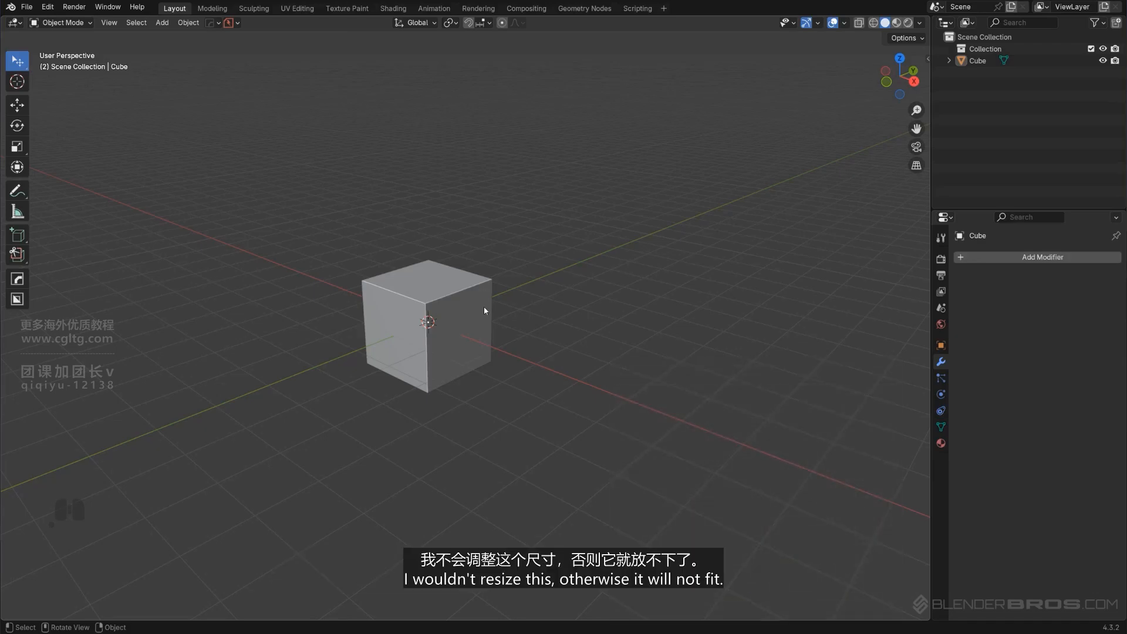
left_click(471, 306)
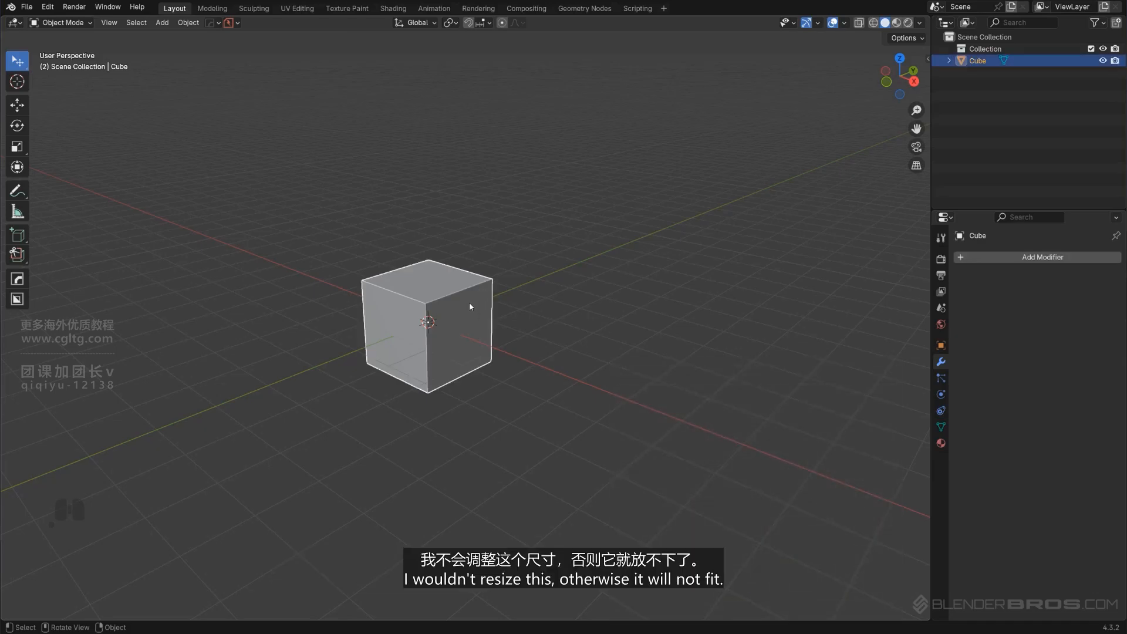
middle_click_drag(469, 304, 464, 300, "shift")
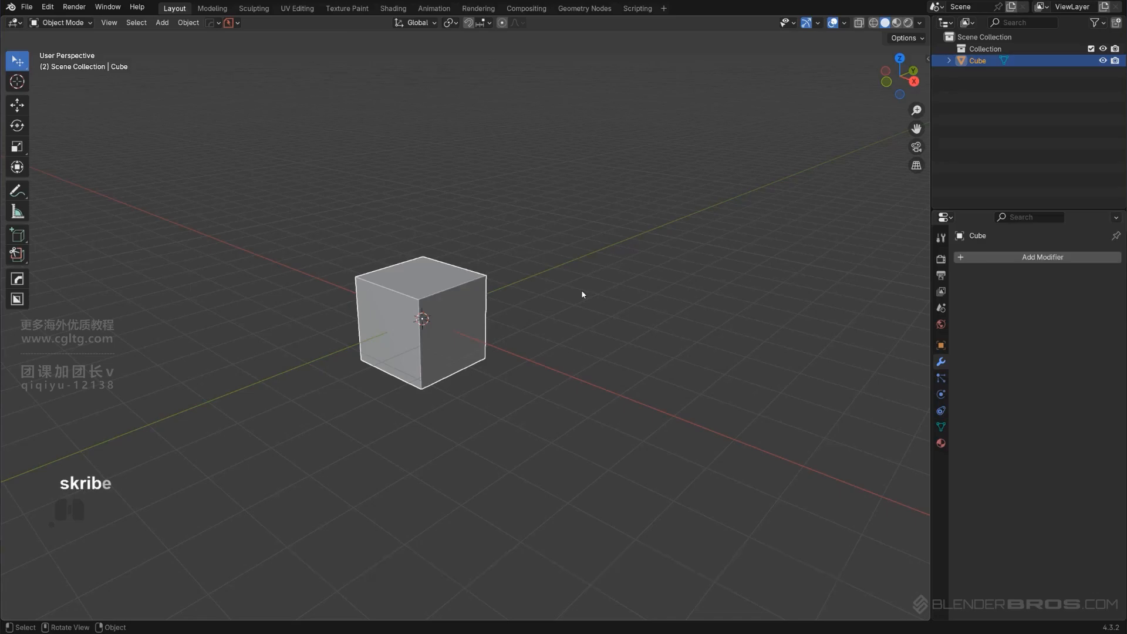
left_click(543, 273)
left_click(377, 349)
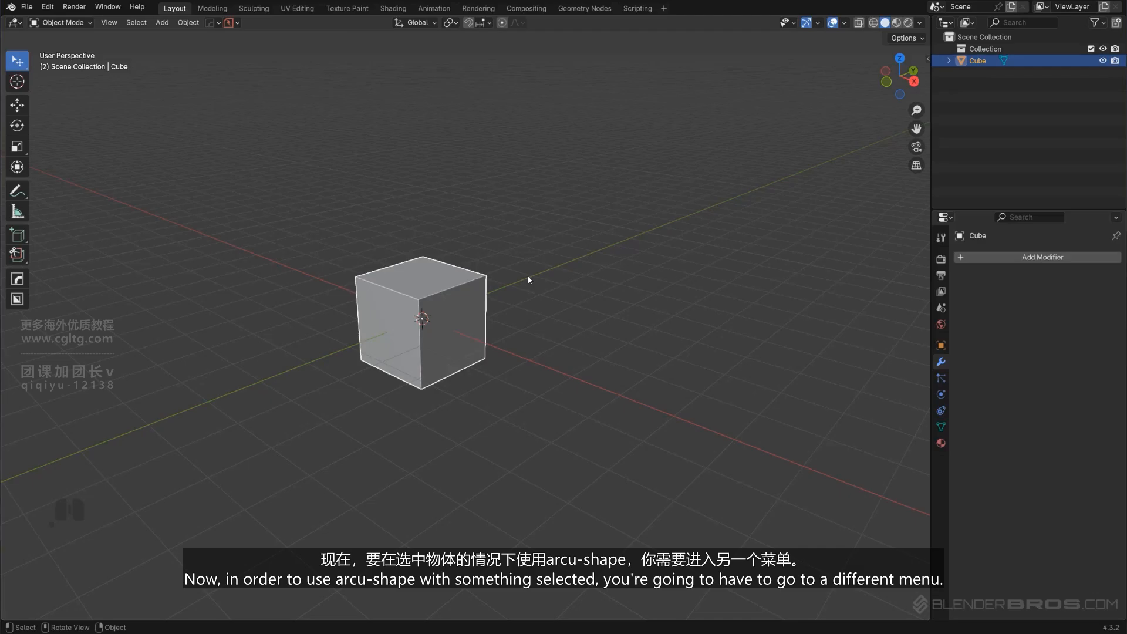
Run AccuShape V2 on the selected cube and apply 0.1 m for its length, width and height.
key("q")
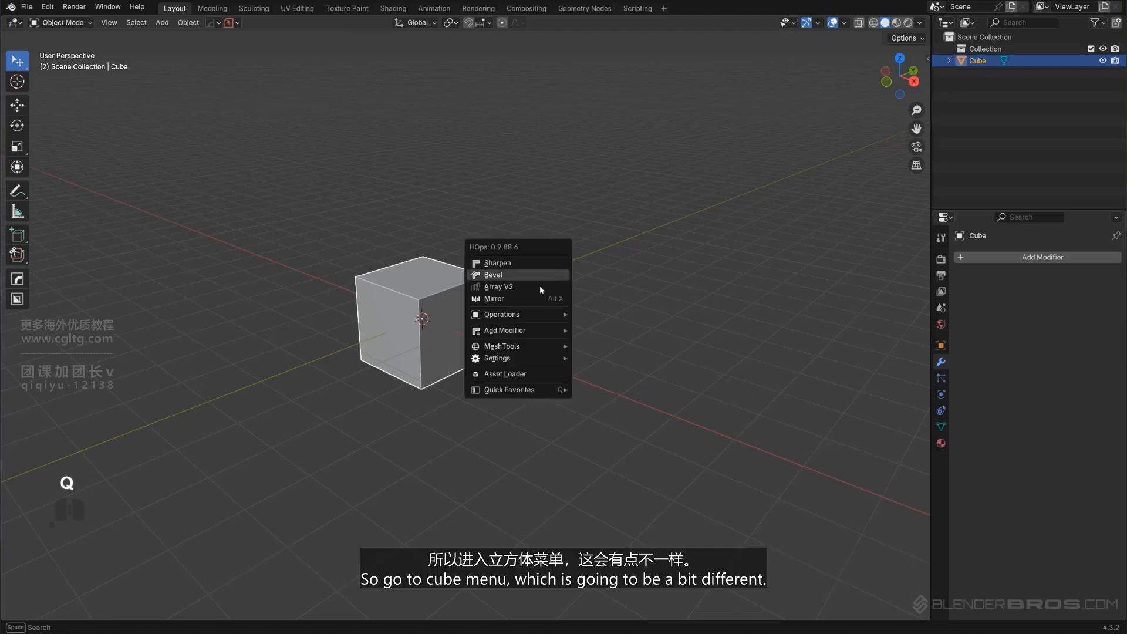
mouse_move(531, 319)
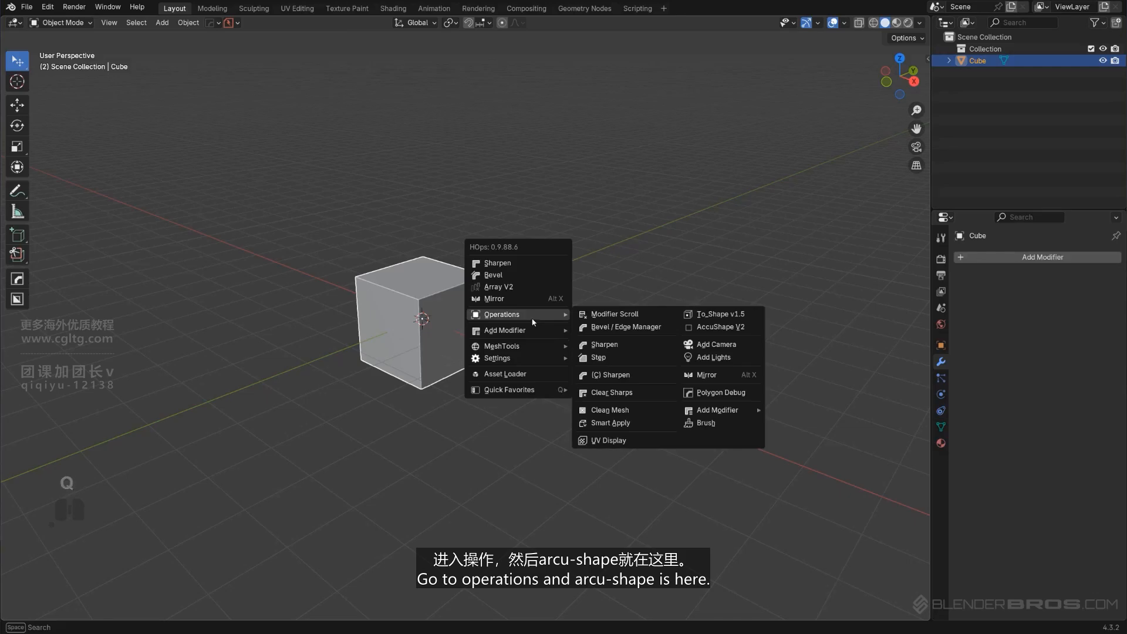
left_click(739, 331)
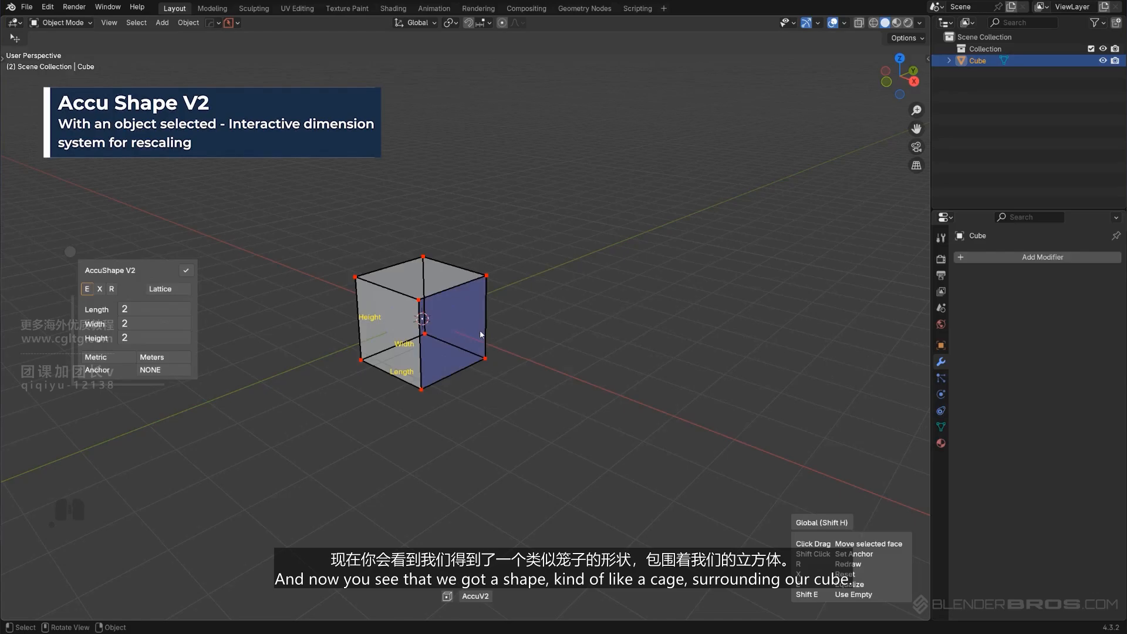
scroll(480, 335, "up", 3)
middle_click_drag(496, 327, 605, 345, "shift")
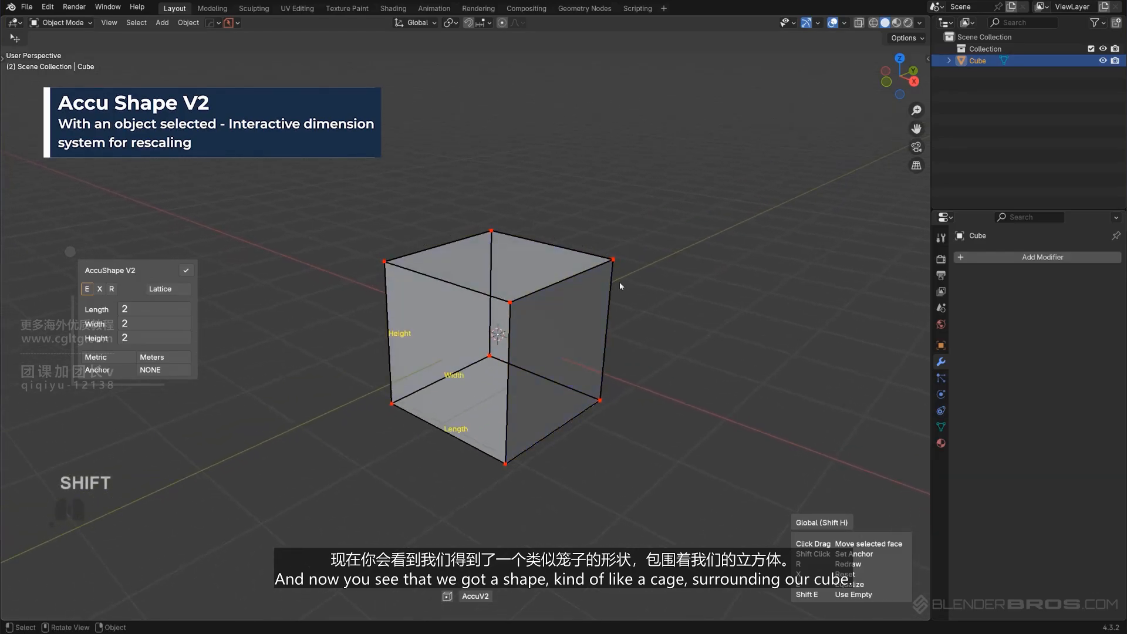
middle_click_drag(684, 258, 657, 245, "shift")
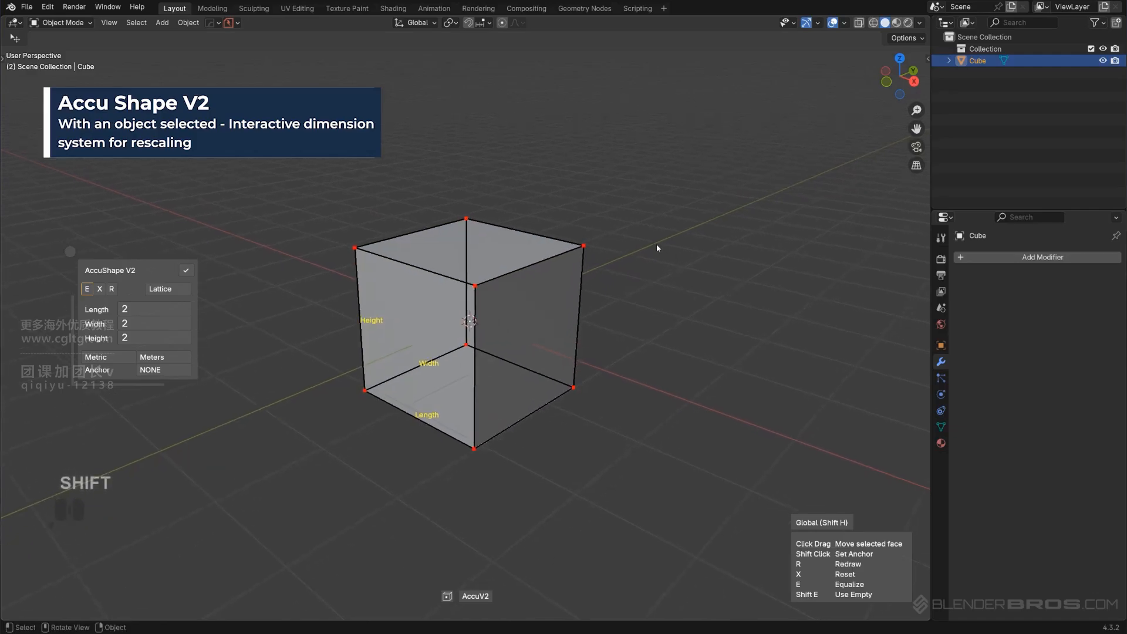
scroll(657, 244, "down", 2)
left_click(147, 314)
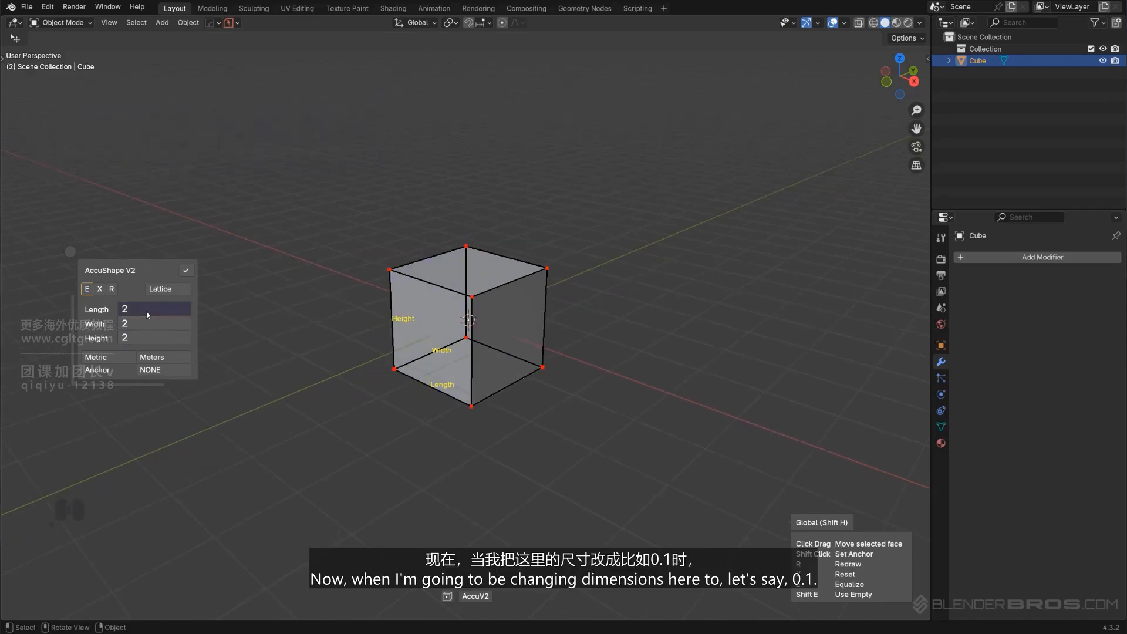
type("0.1")
key("Return")
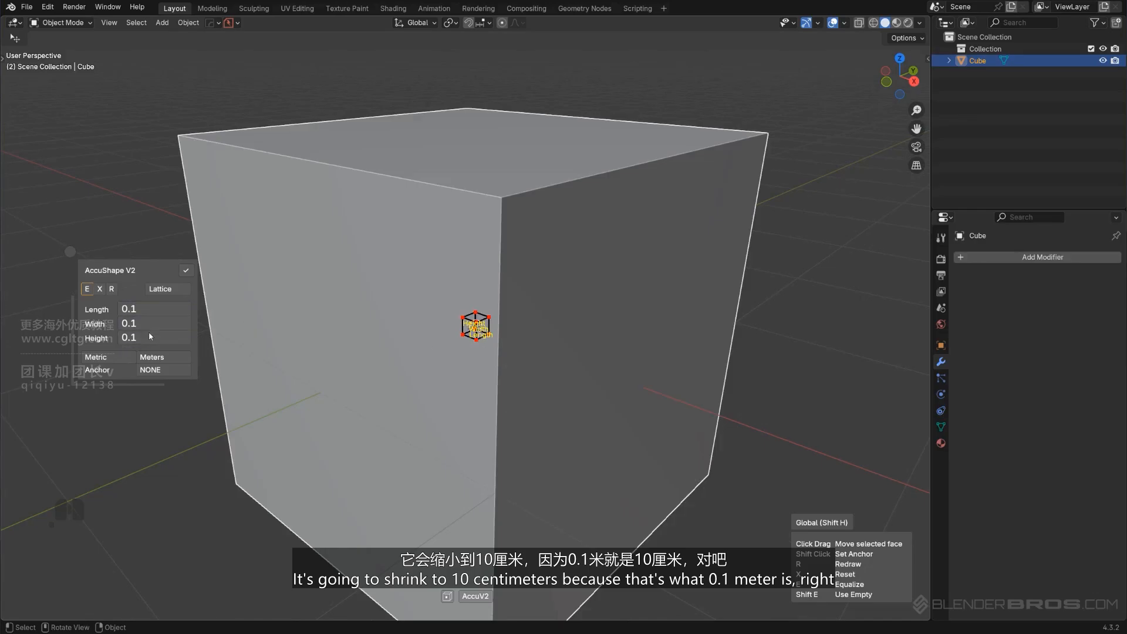
scroll(702, 303, "down", 4)
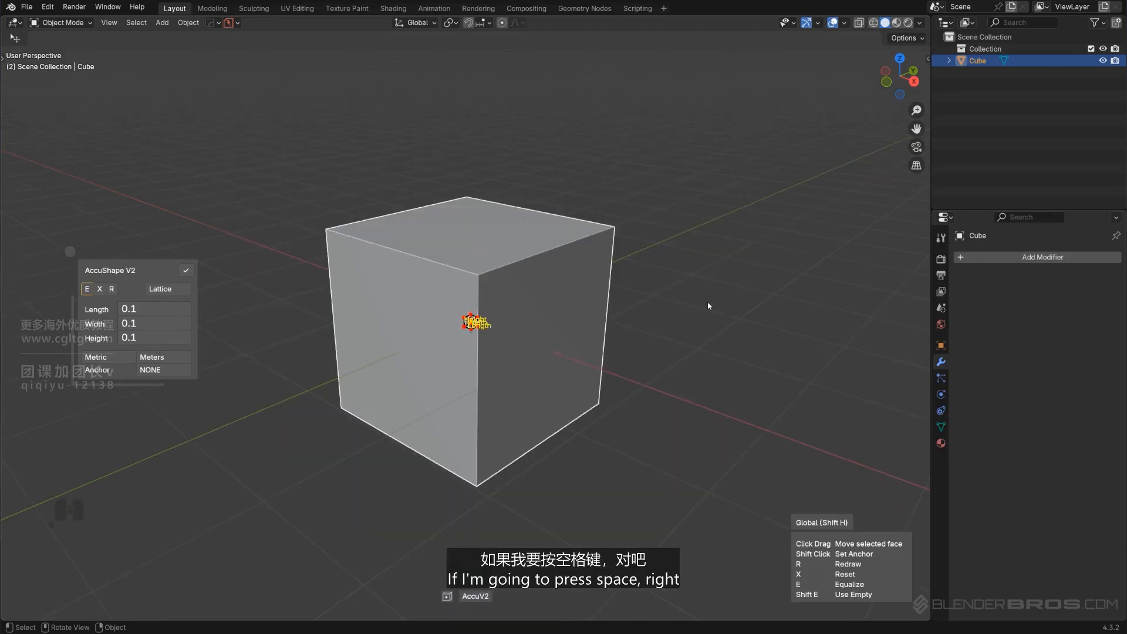
key("space")
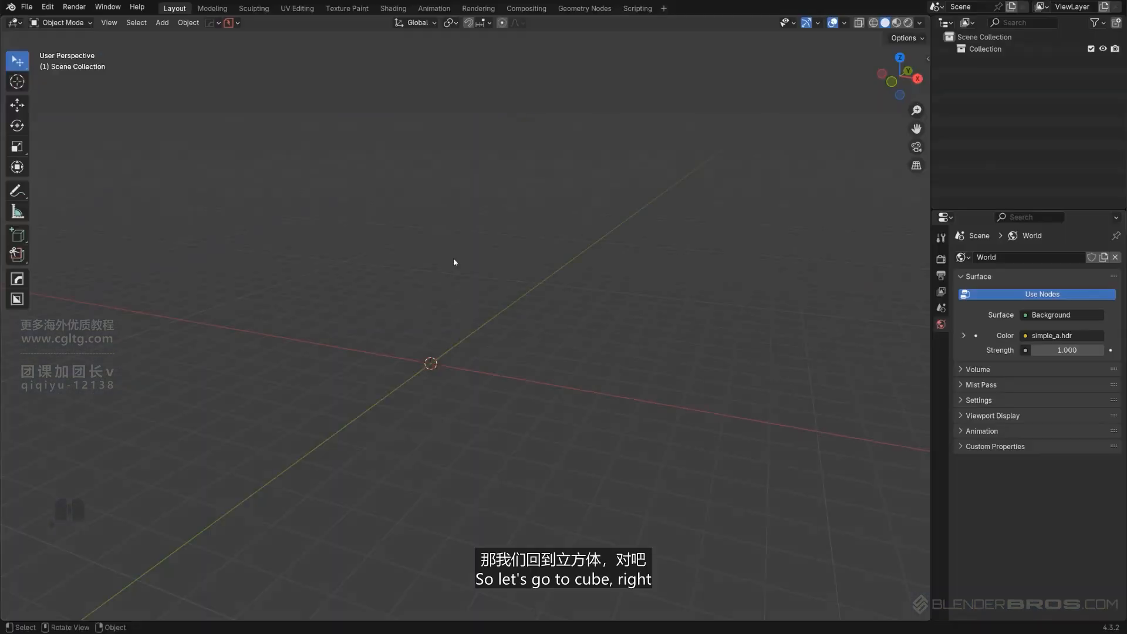
Add a new default cube at the center of the empty scene.
key("shift+a")
mouse_move(463, 273)
left_click(517, 287)
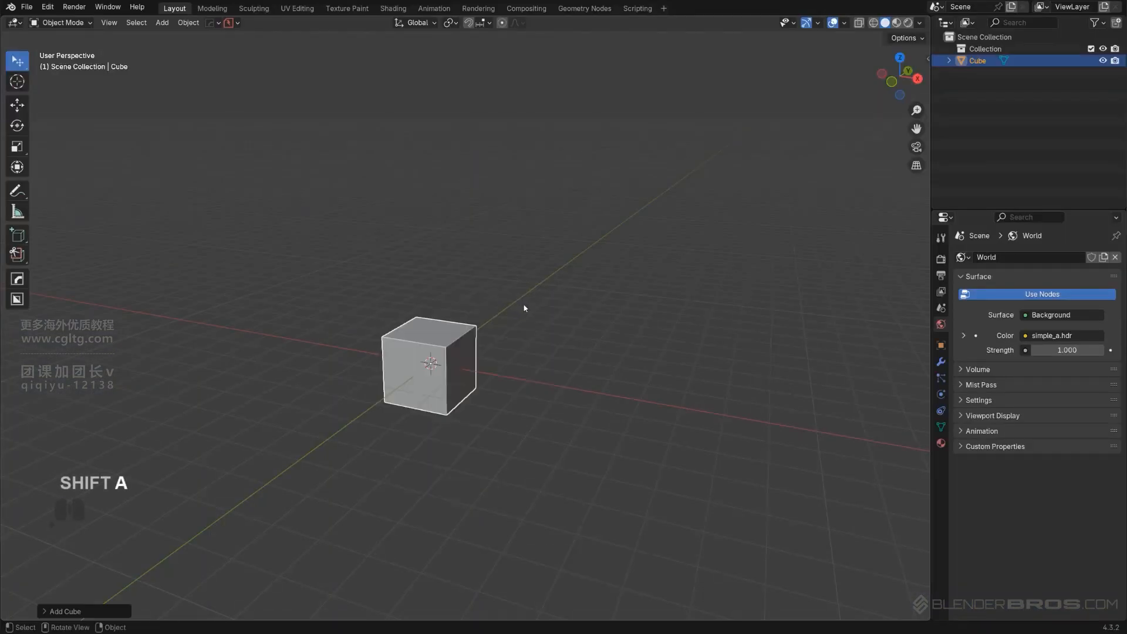
scroll(511, 322, "up", 3)
Shrink the new cube with AccuShape V2 to 0.1 m in length, width and height.
key("q")
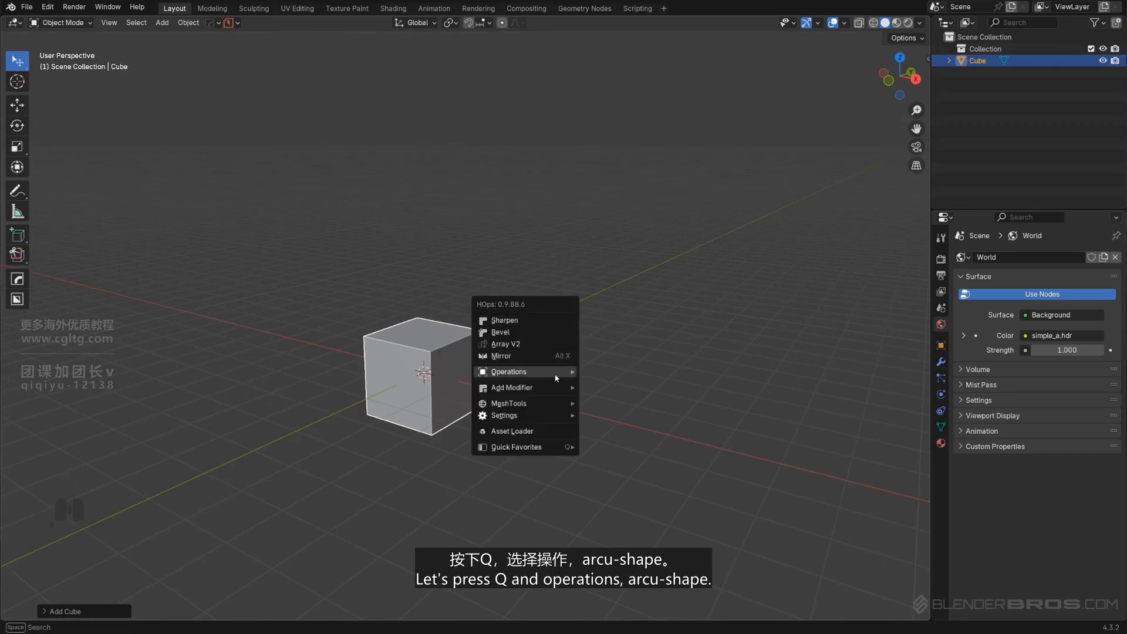
mouse_move(557, 378)
left_click(710, 386)
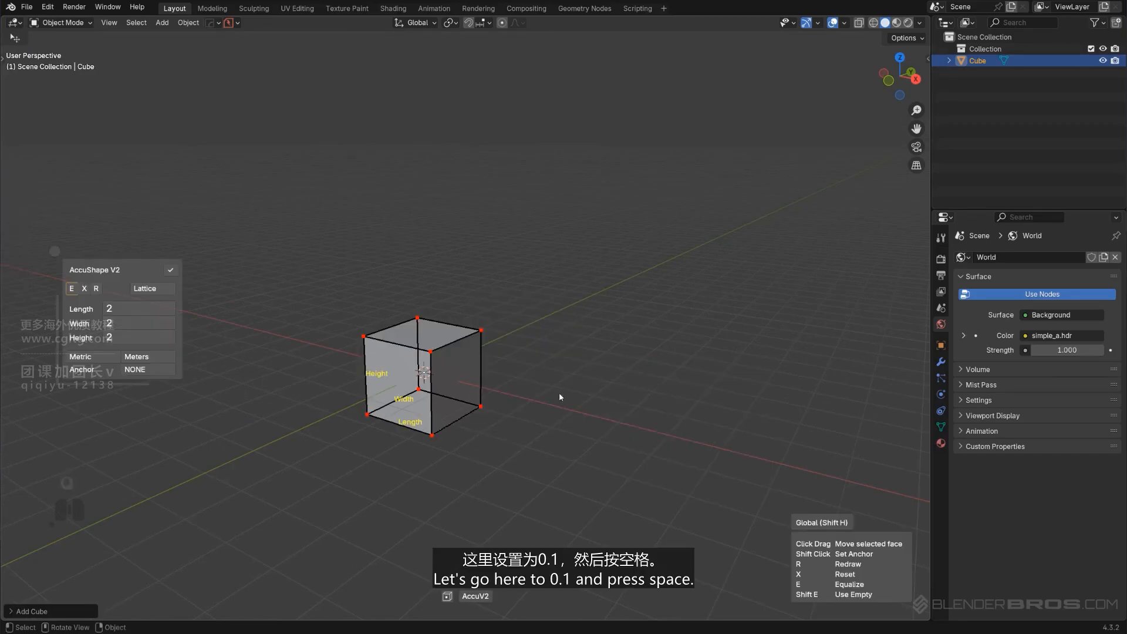
type(".1")
key("Return")
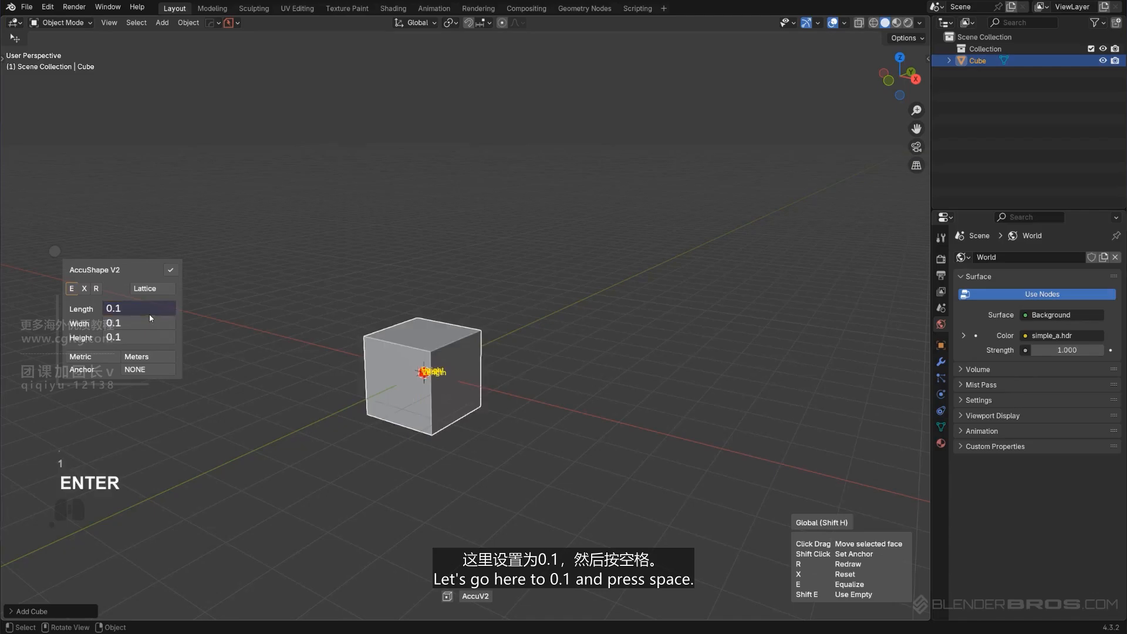
key("space")
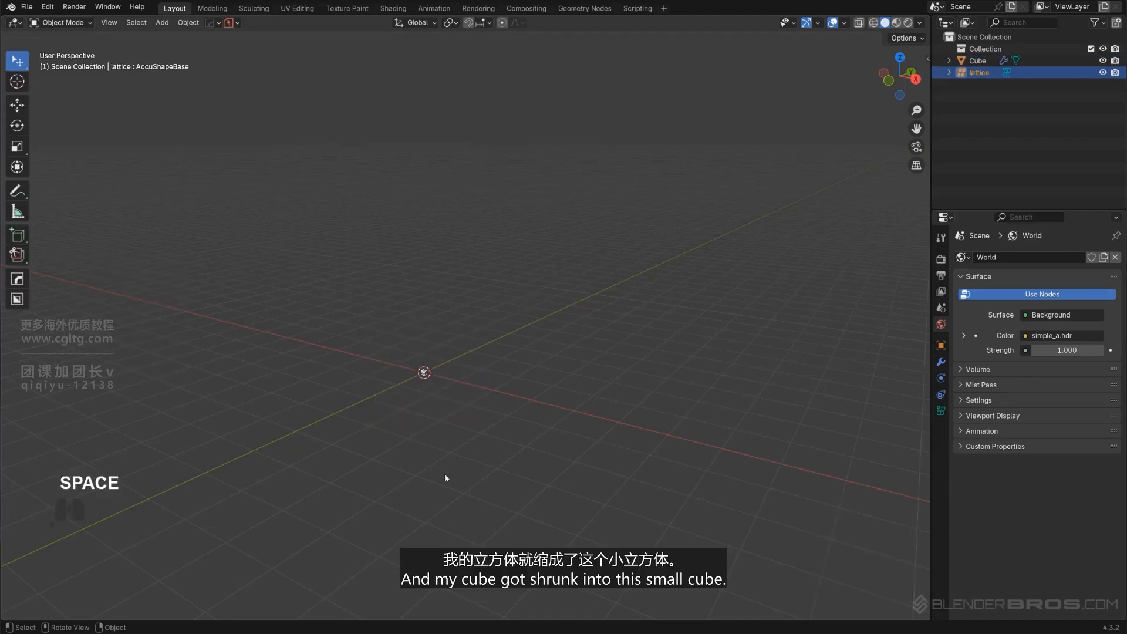
Examine the shrunken cube up close at the scene's center.
scroll(444, 460, "up", 8)
middle_click_drag(457, 408, 606, 232, "shift")
scroll(477, 358, "up", 3)
middle_click_drag(477, 358, 633, 236, "shift")
scroll(633, 236, "up", 1)
middle_click_drag(531, 287, 489, 310, "shift")
scroll(472, 320, "up", 5)
scroll(465, 305, "up", 3)
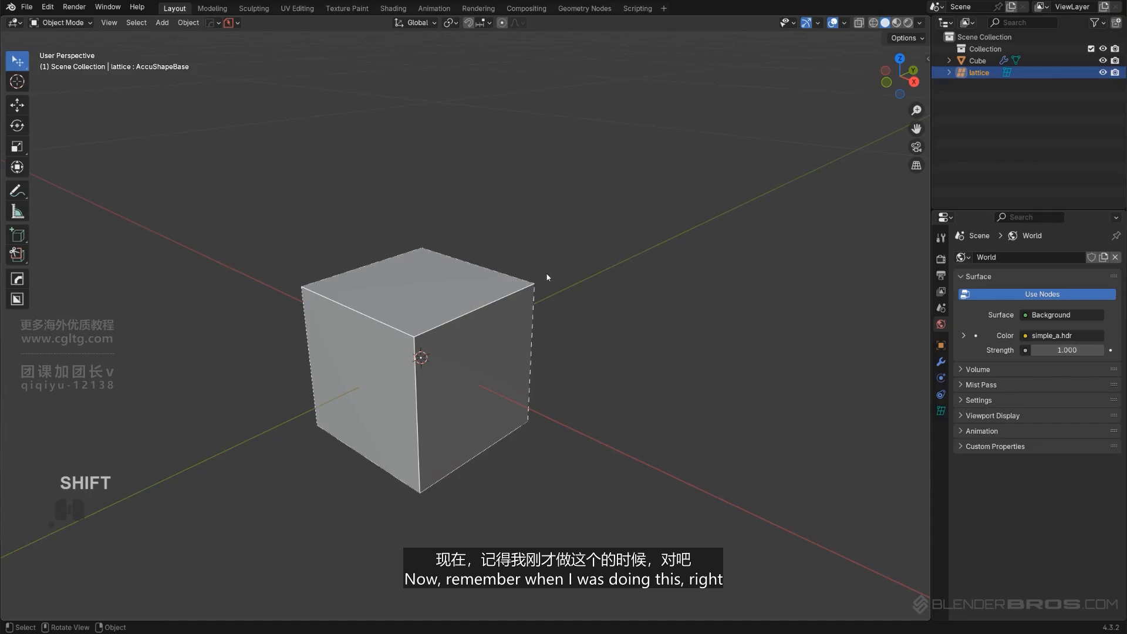
scroll(548, 277, "down", 4)
Reopen AccuShape V2 on the shrunken cube to check its Lattice option, and cancel the tool.
key("q")
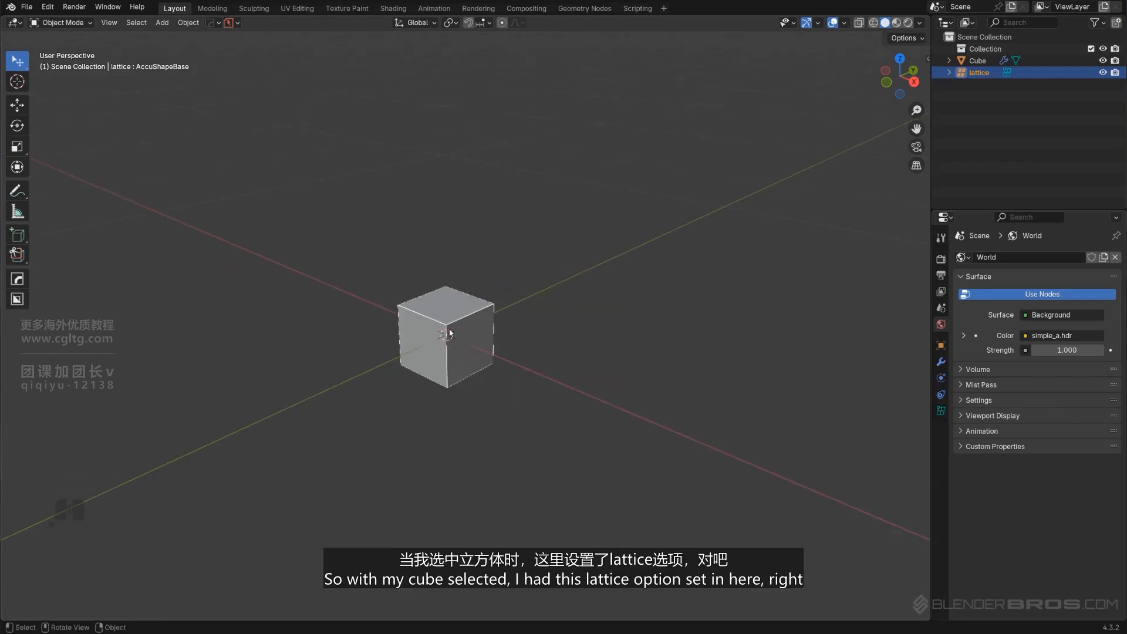
left_click(446, 340)
key("q")
mouse_move(624, 252)
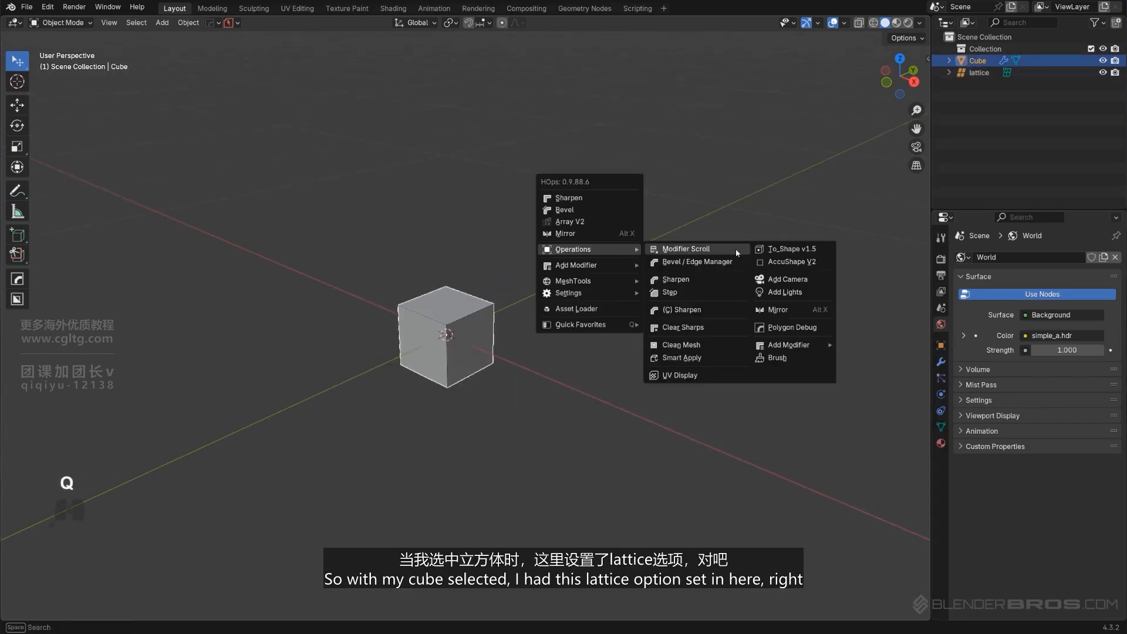
left_click(787, 261)
right_click(588, 222)
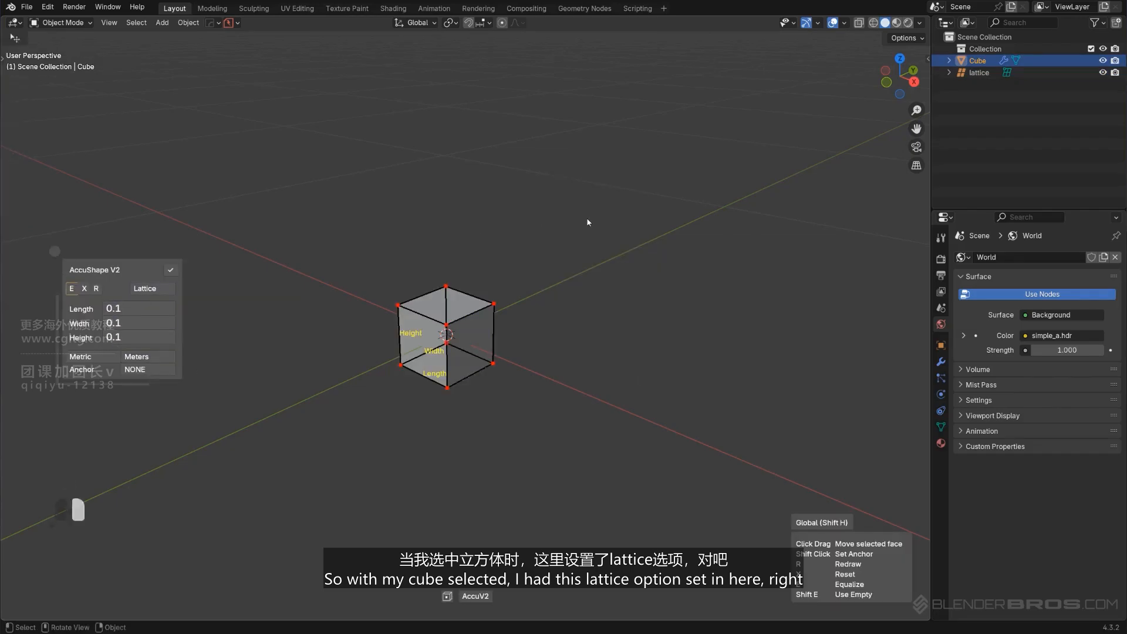
left_click(446, 307)
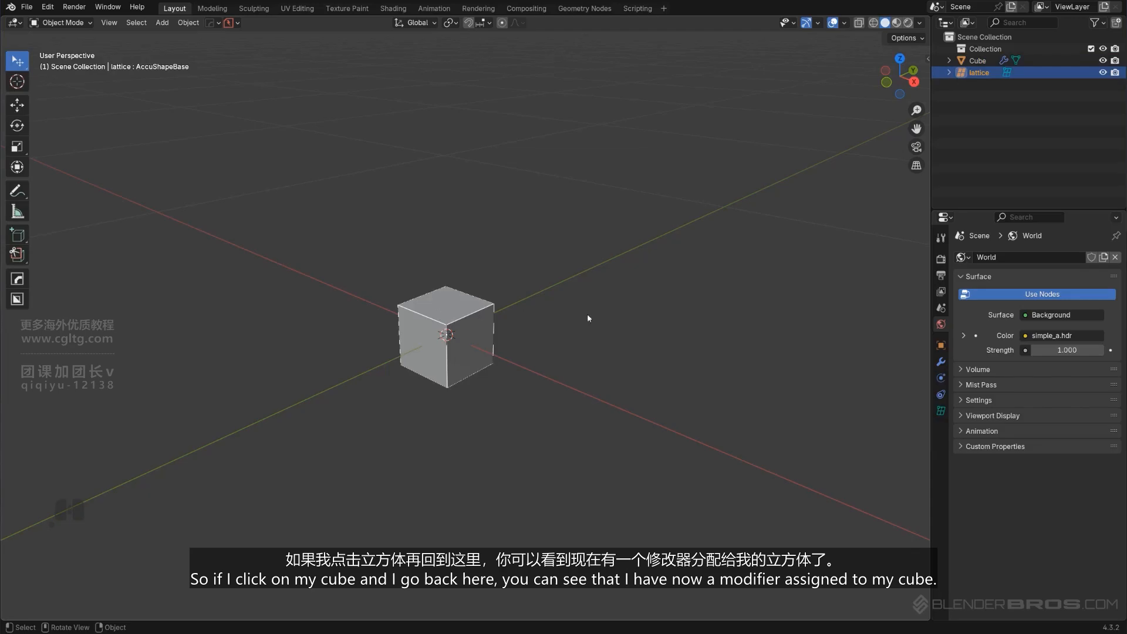
Display the cube's modifiers and check the Accu_Lattice modifier and its lattice object.
left_click(941, 361)
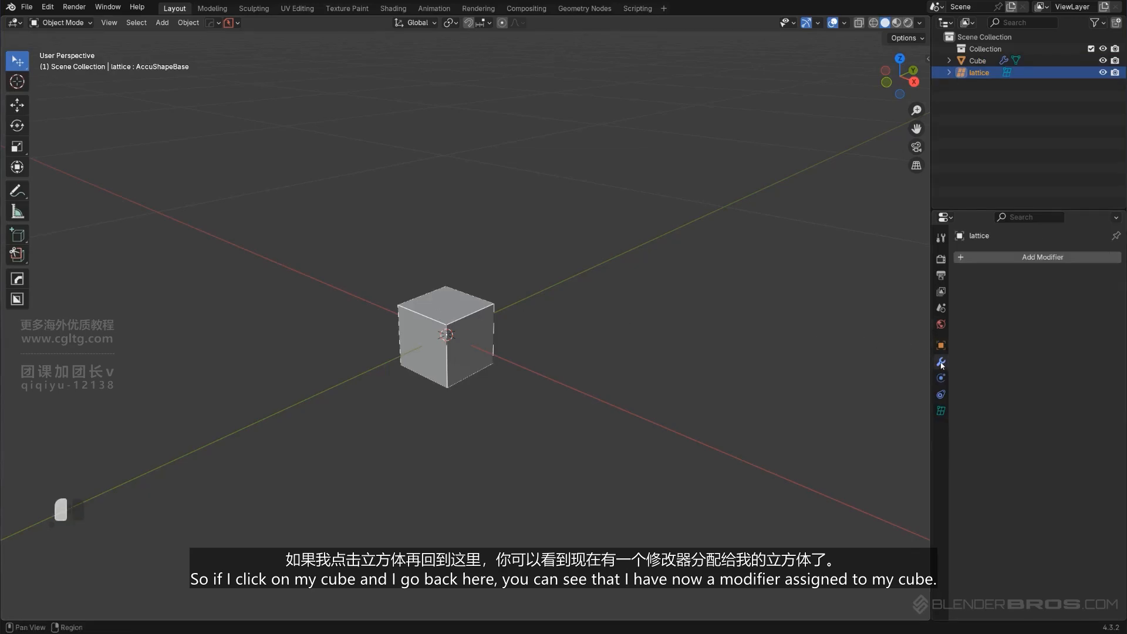
left_click(471, 294)
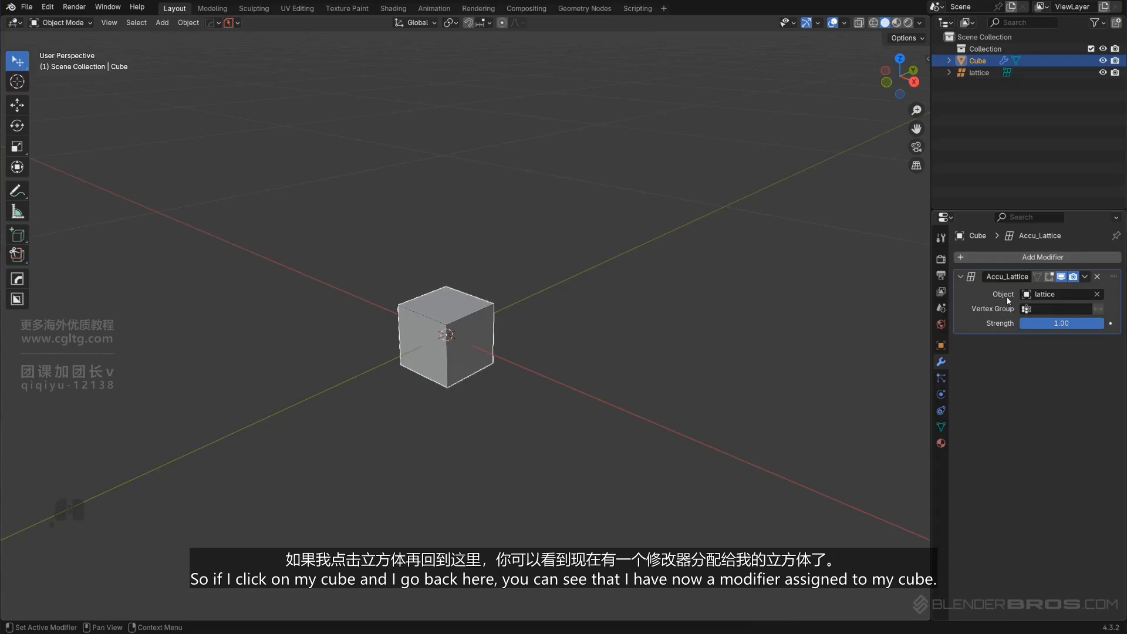
left_click(452, 328)
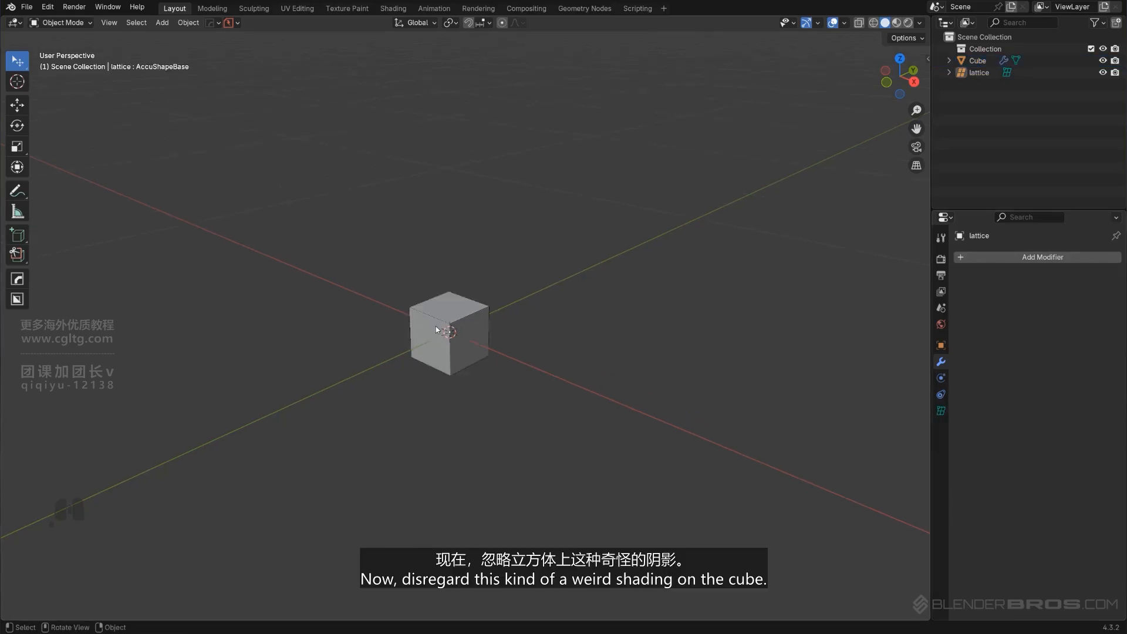
left_click(427, 298)
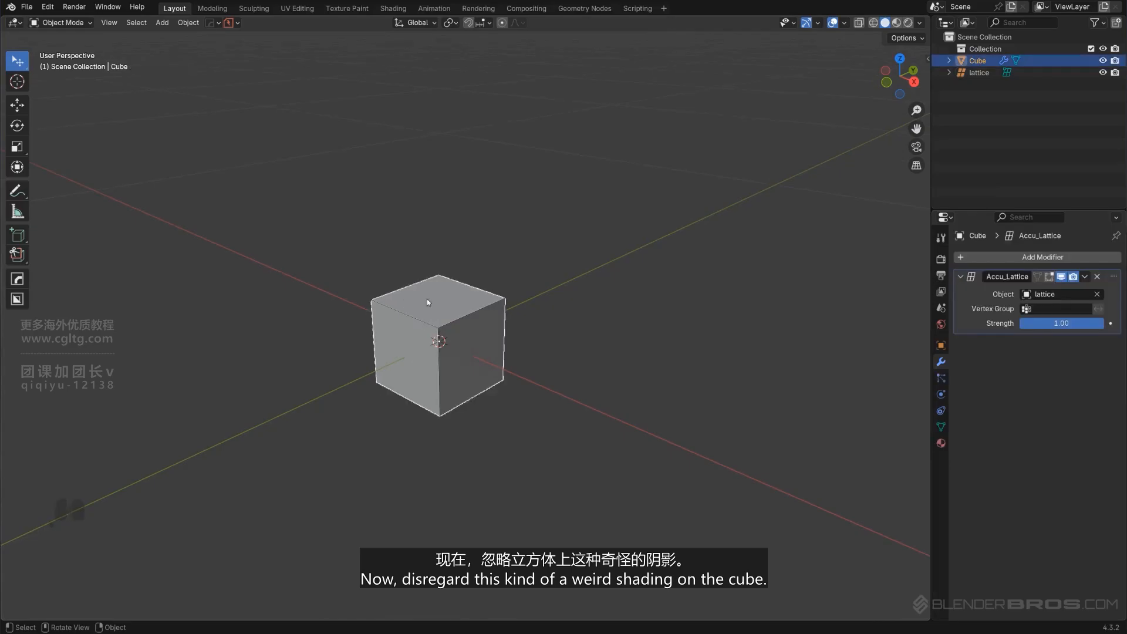
Try moving the lattice cage away from the cube twice to see how it reshapes the mesh, cancelling each move.
left_click(426, 328)
key("g")
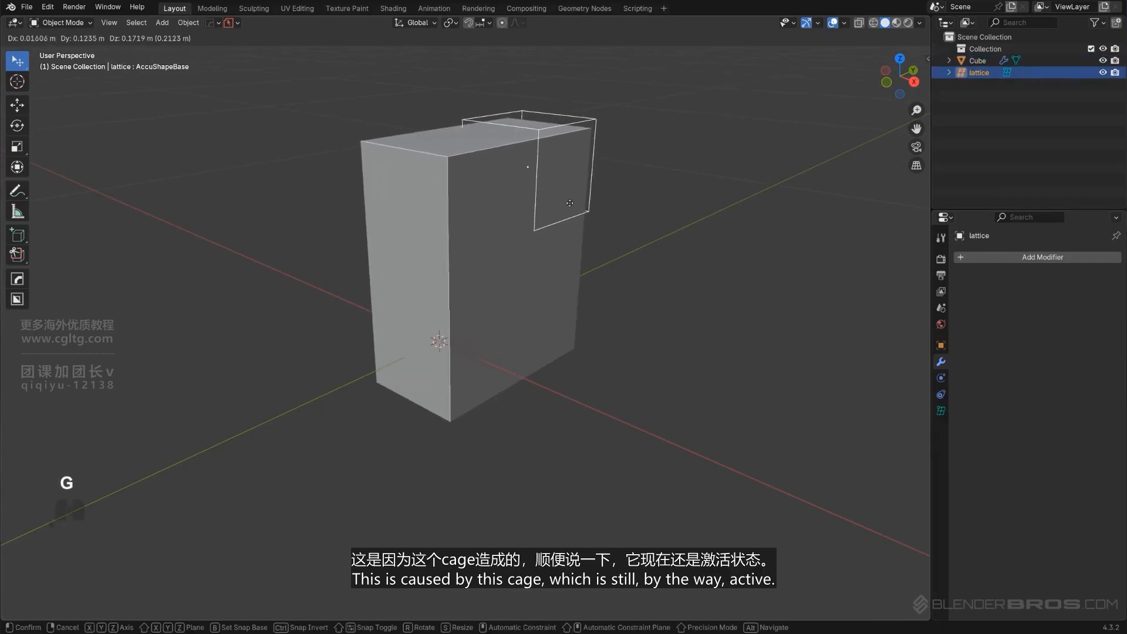
right_click(367, 344)
scroll(614, 202, "down", 10)
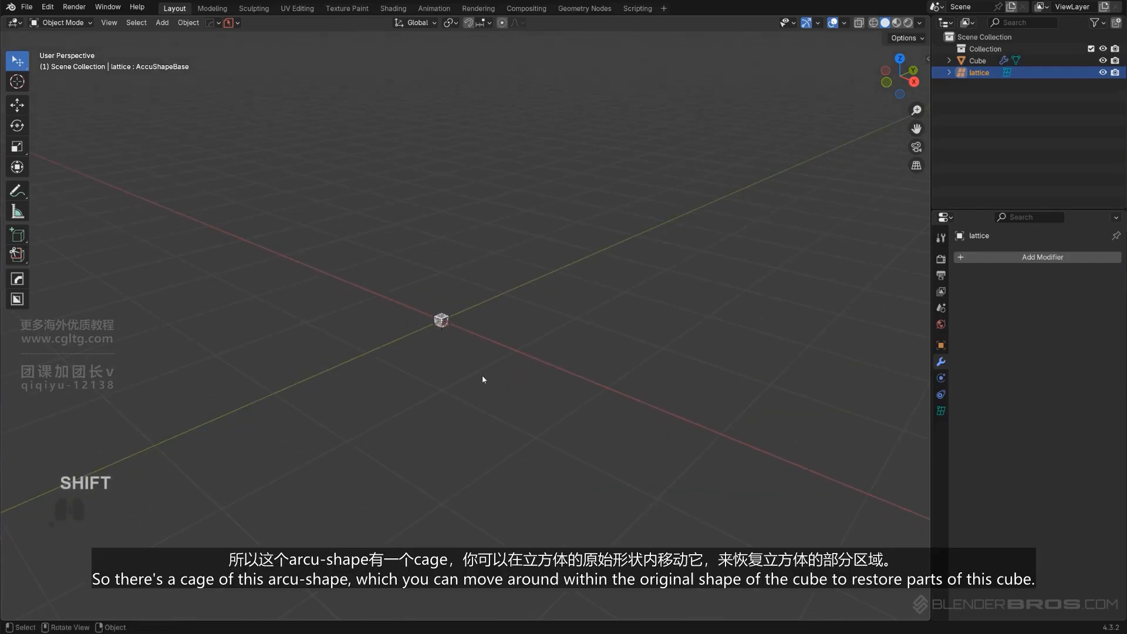
key("g")
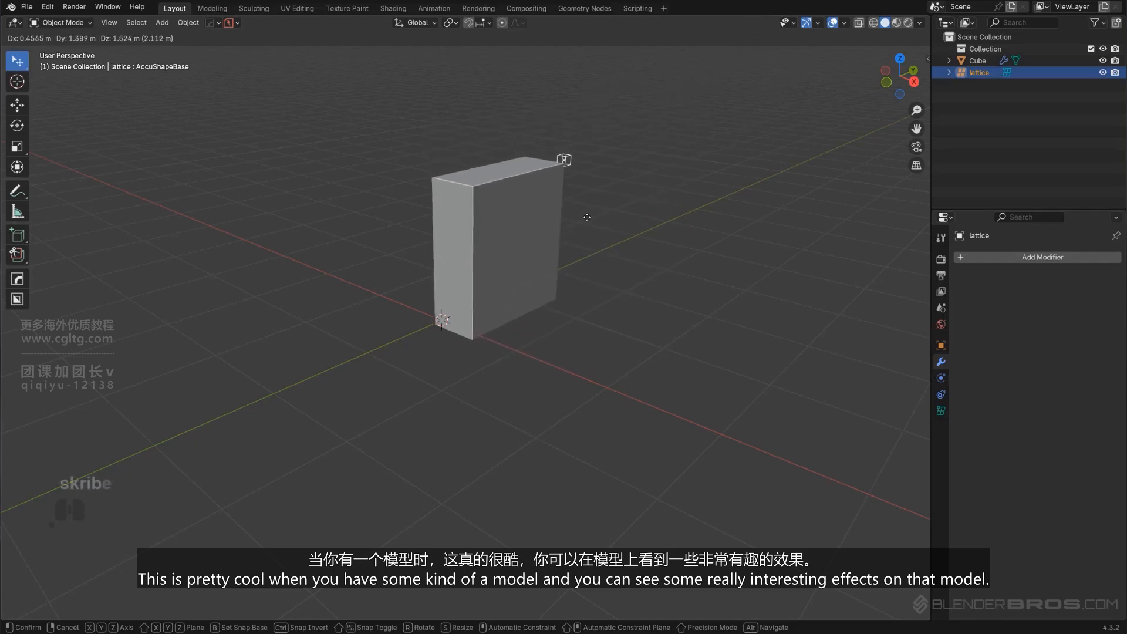
right_click(563, 257)
scroll(418, 394, "up", 4)
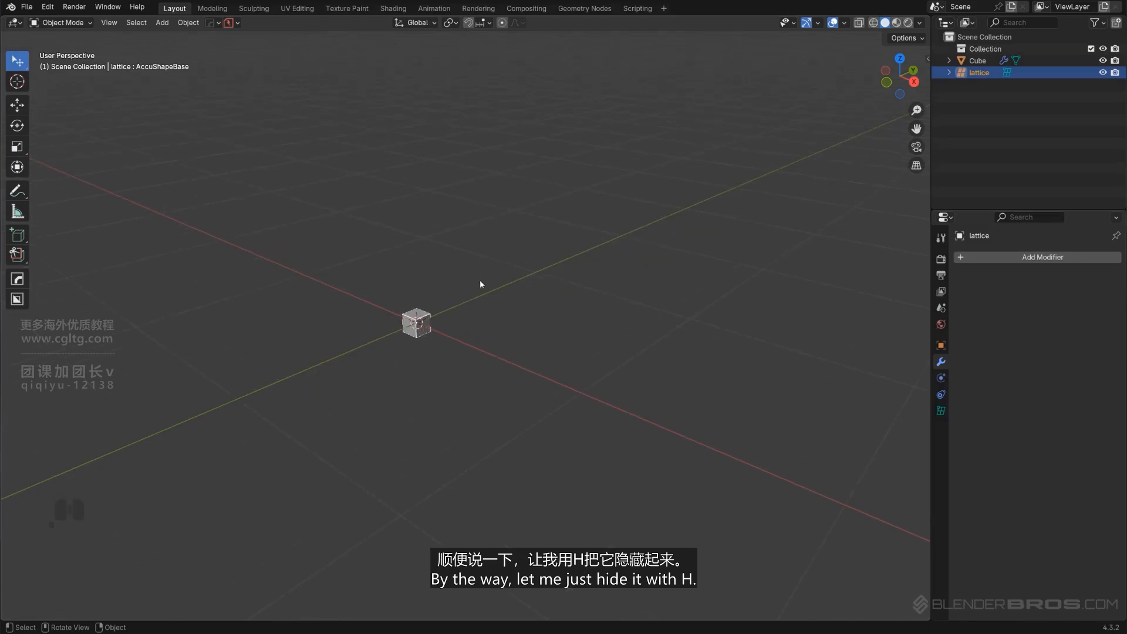
Hide the lattice cage and select the cube so that its Accu_Lattice modifier is shown.
key("h")
scroll(352, 387, "up", 8)
middle_click_drag(312, 378, 521, 295, "shift")
left_click(520, 263)
scroll(667, 315, "up", 3)
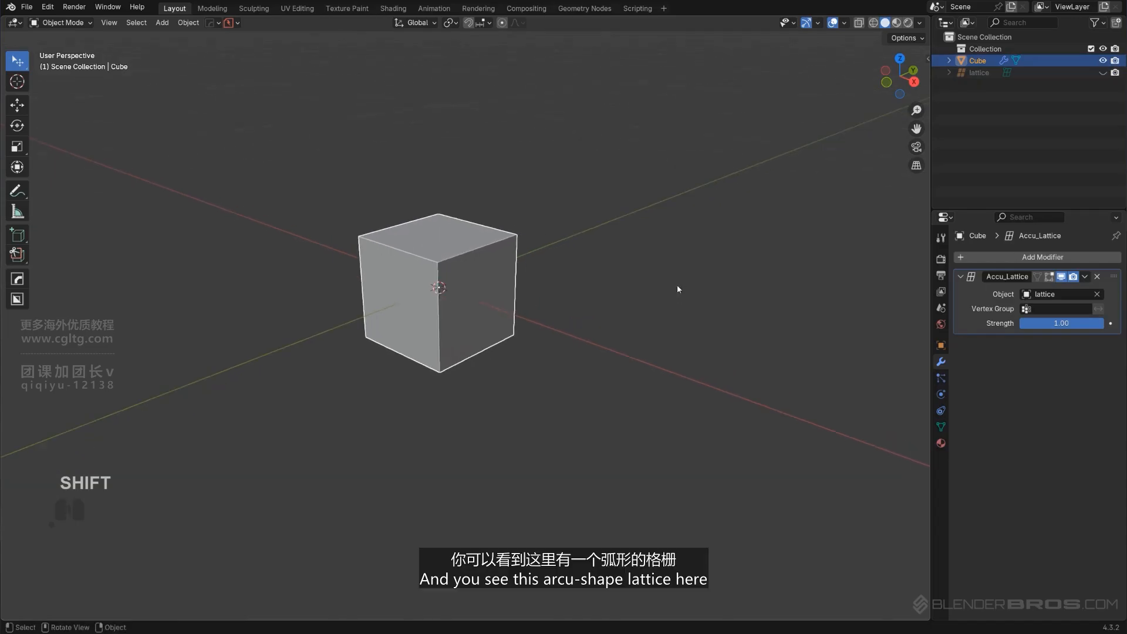
Set the Accu_Lattice modifier's strength to 0 on the cube.
scroll(221, 433, "down", 15)
middle_click_drag(480, 357, 595, 339, "shift")
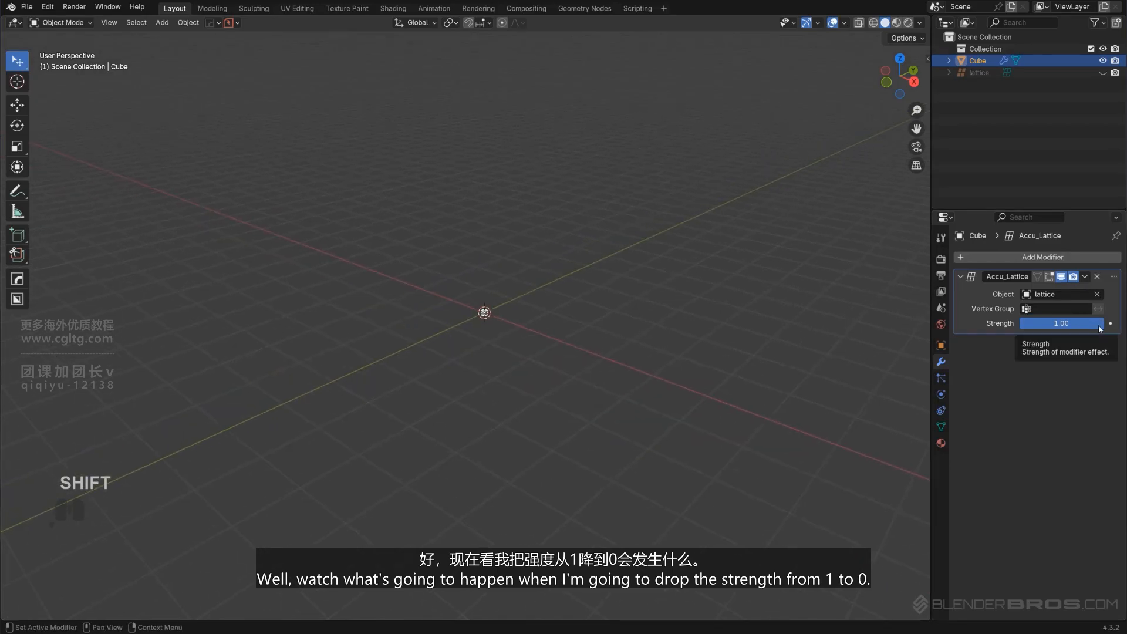
left_click_drag(1101, 329, 1020, 329)
middle_click_drag(572, 336, 498, 340, "shift")
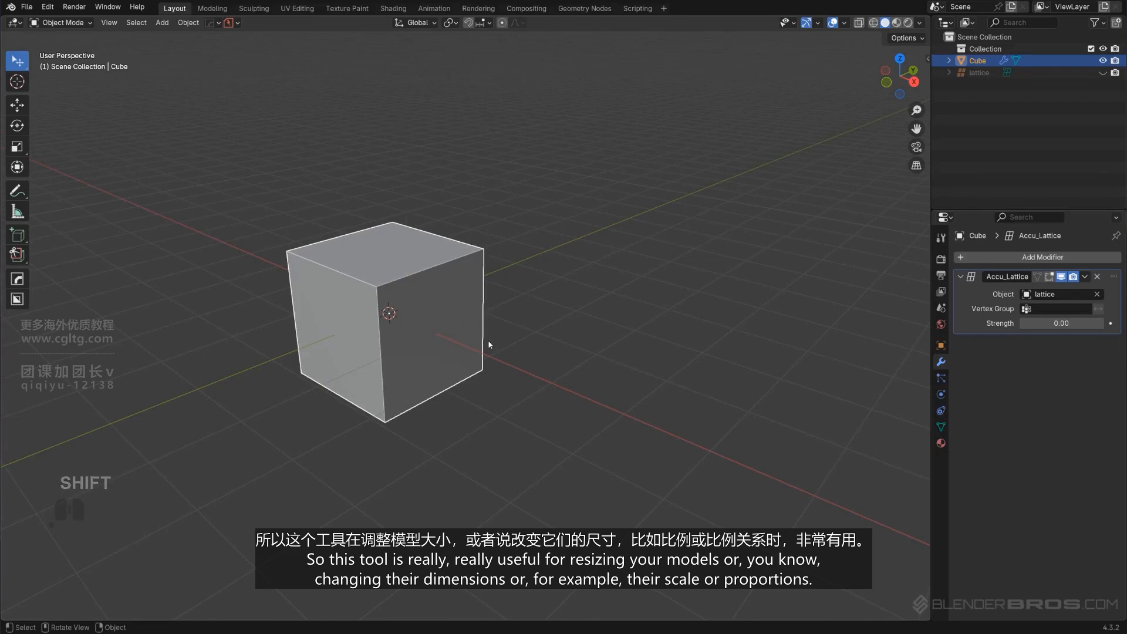
middle_click_drag(443, 306, 533, 329, "shift")
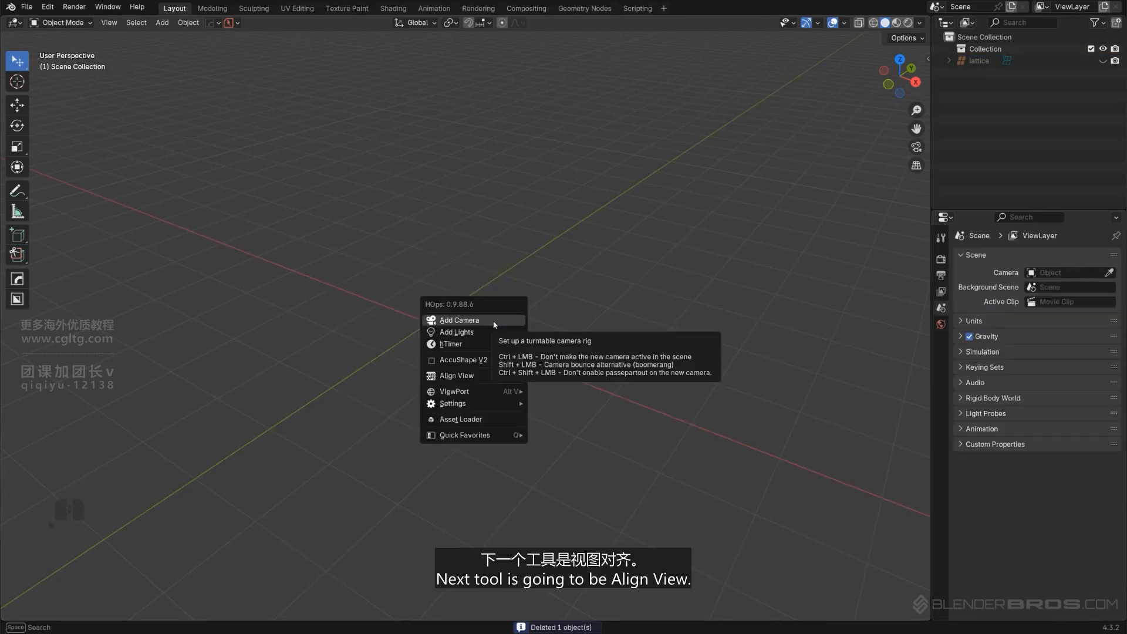
Add a cube mesh to the empty scene and deselect it.
mouse_move(488, 383)
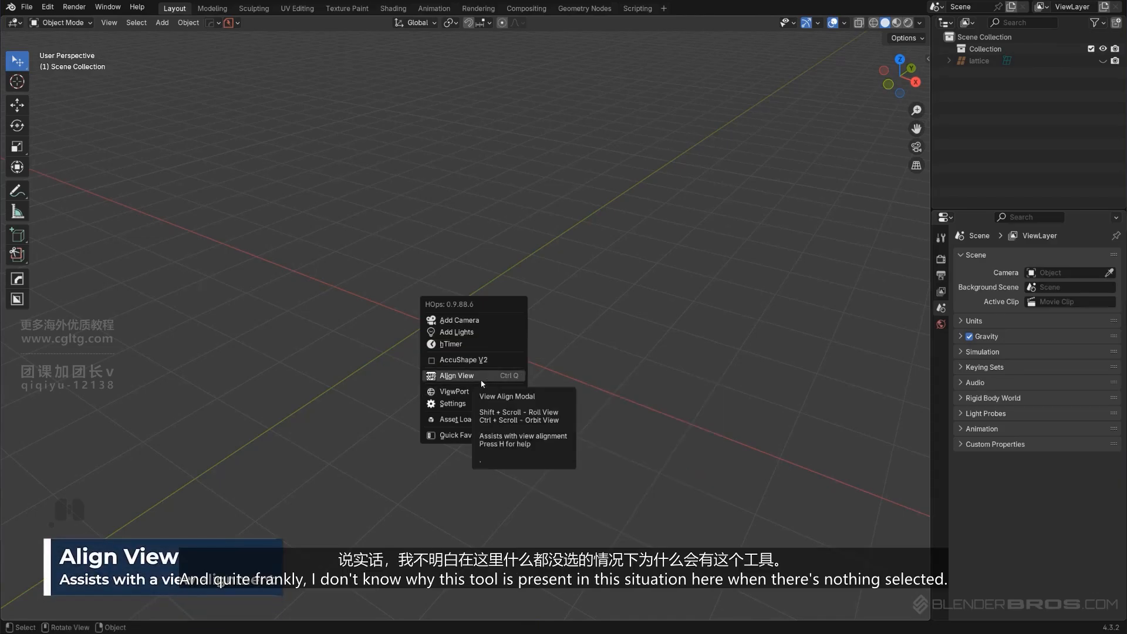
key("Escape")
key("shift+a")
mouse_move(519, 297)
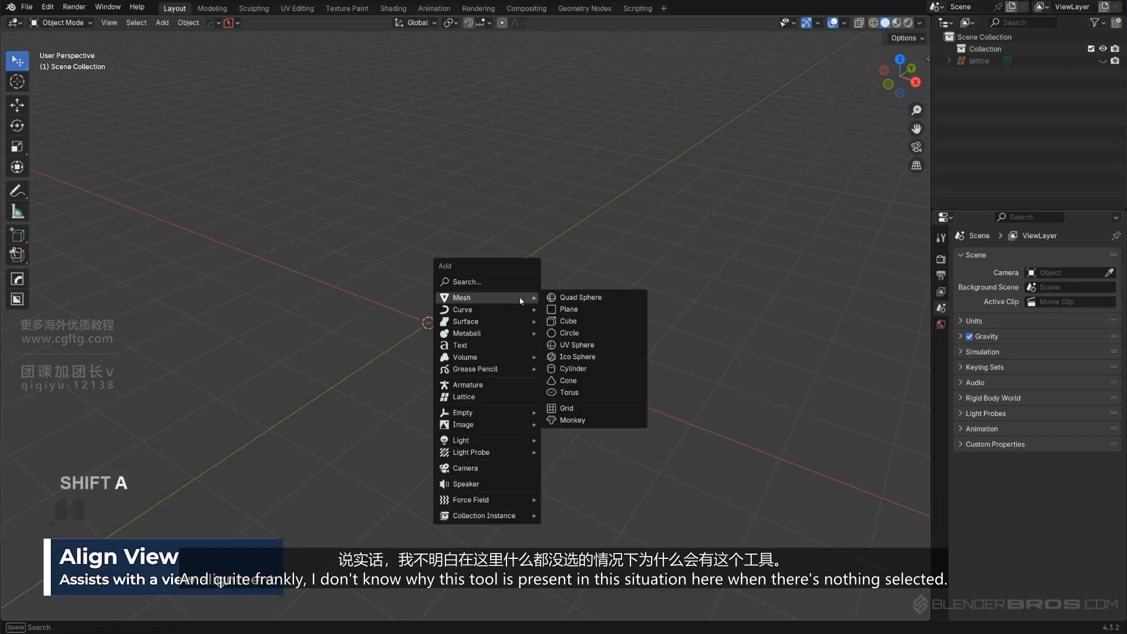
left_click(560, 321)
left_click(604, 332)
scroll(603, 332, "down", 3)
middle_click_drag(600, 342, 565, 338, "shift")
Start HardOps Align View with nothing selected, and hide and redisplay its shortcut help list.
key("q")
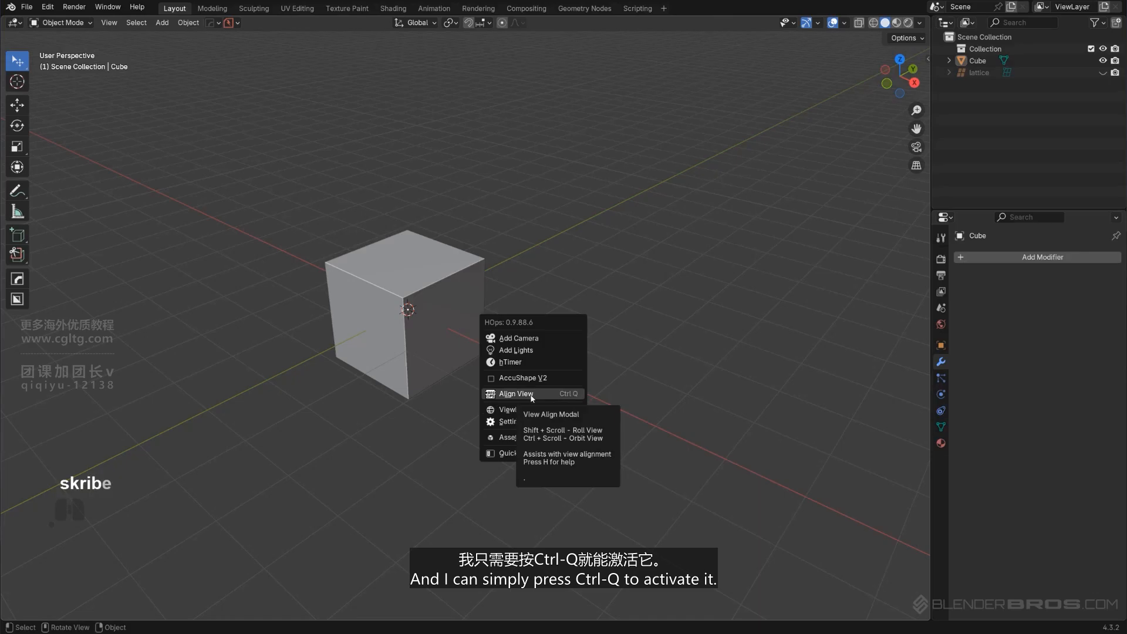
key("q")
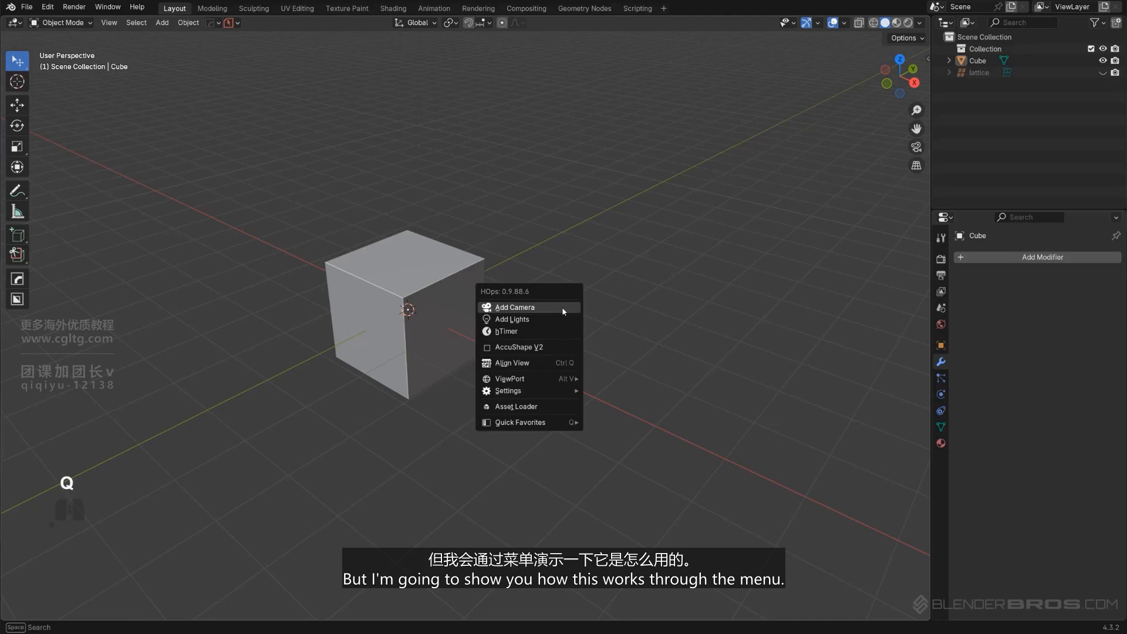
left_click(552, 363)
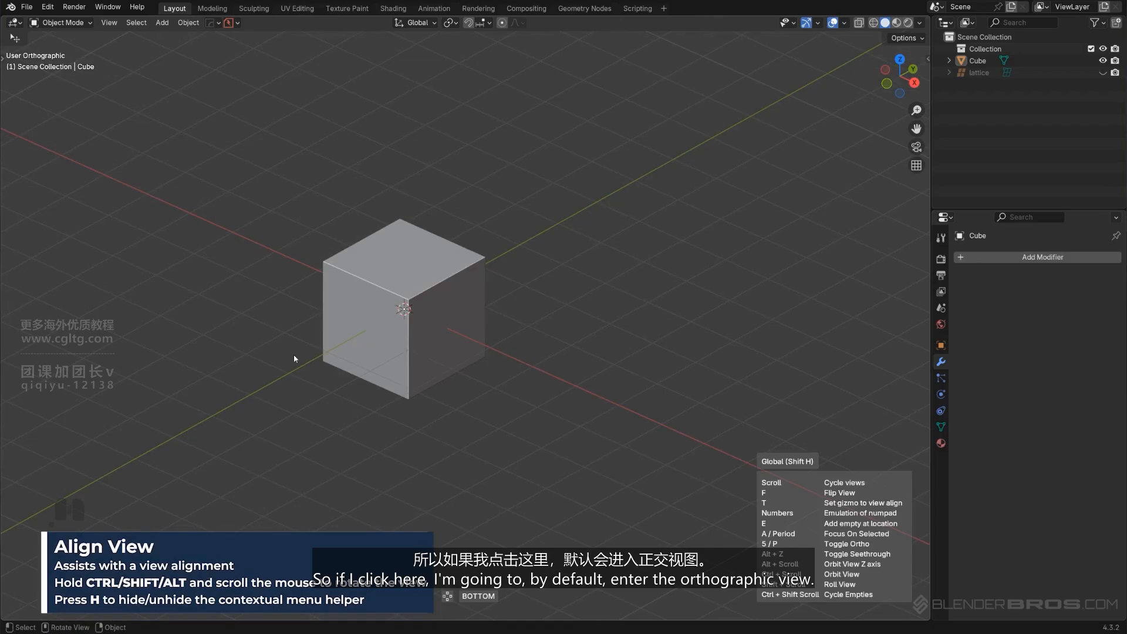
middle_click_drag(591, 250, 658, 255, "shift")
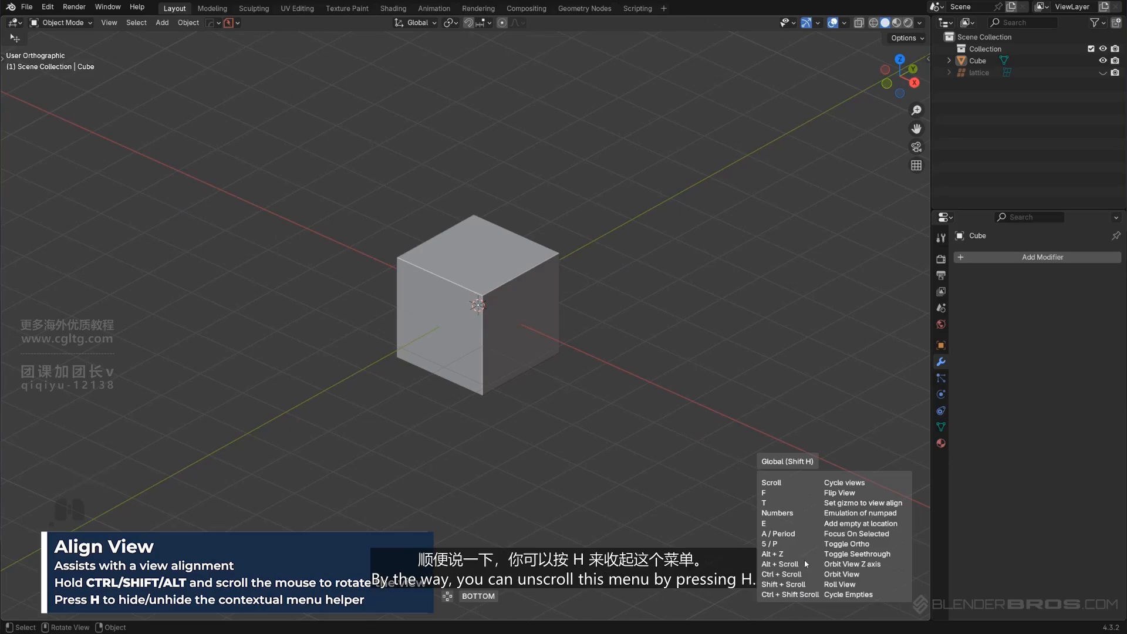
key("h")
key("h")
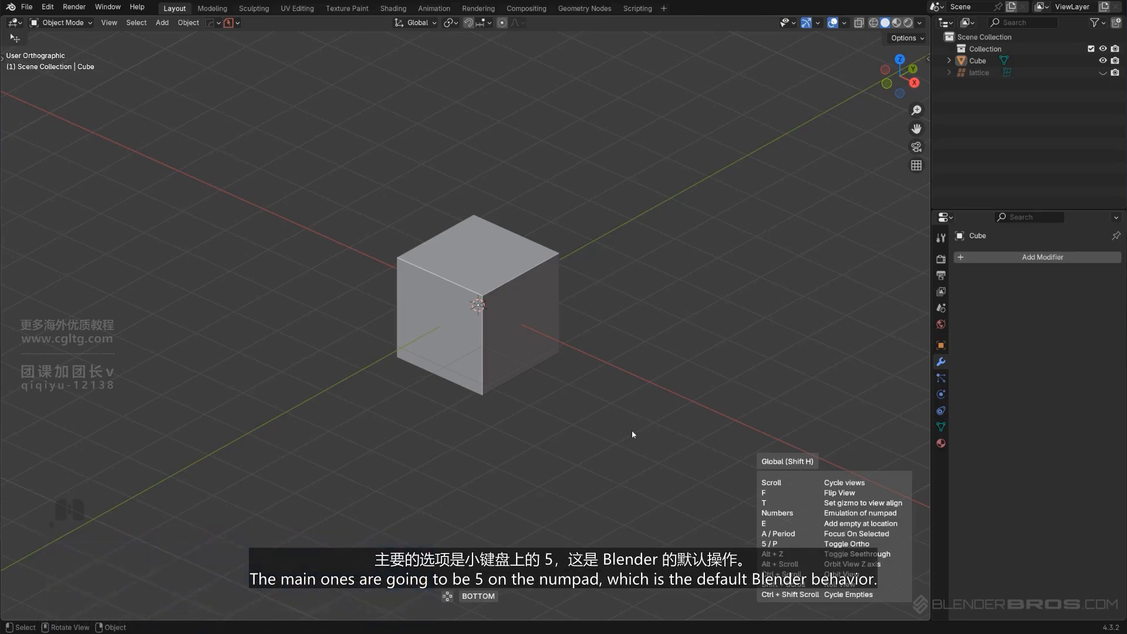
Toggle the viewport between orthographic and perspective projection several times, ending in orthographic.
key("KP_5")
key("KP_5")
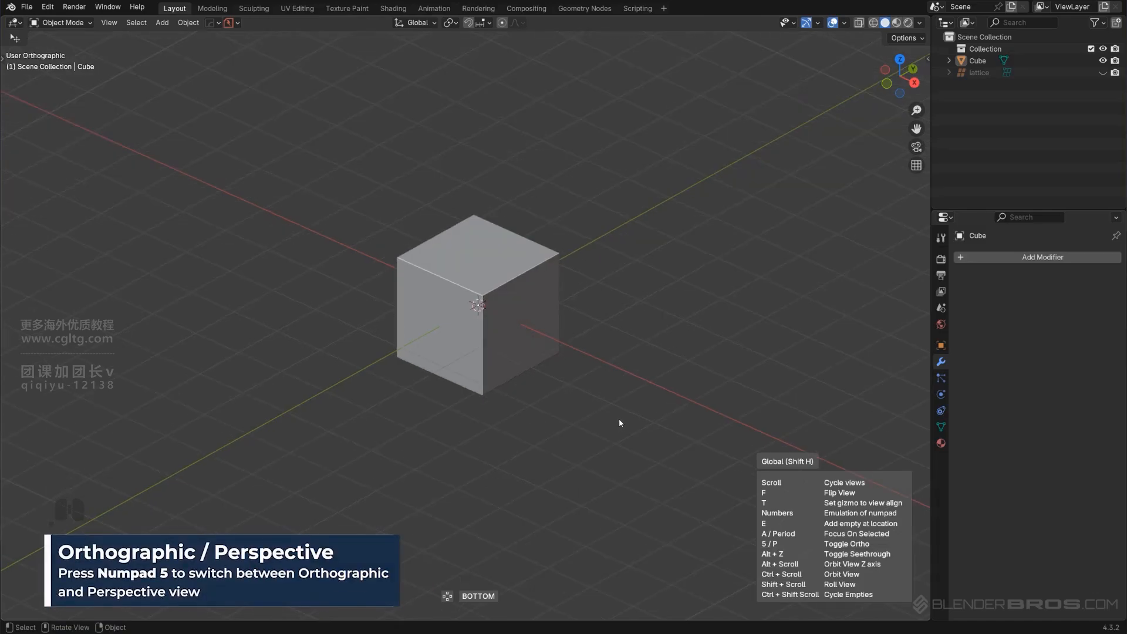
key("KP_5")
key("KP_5")
key("KP_5")
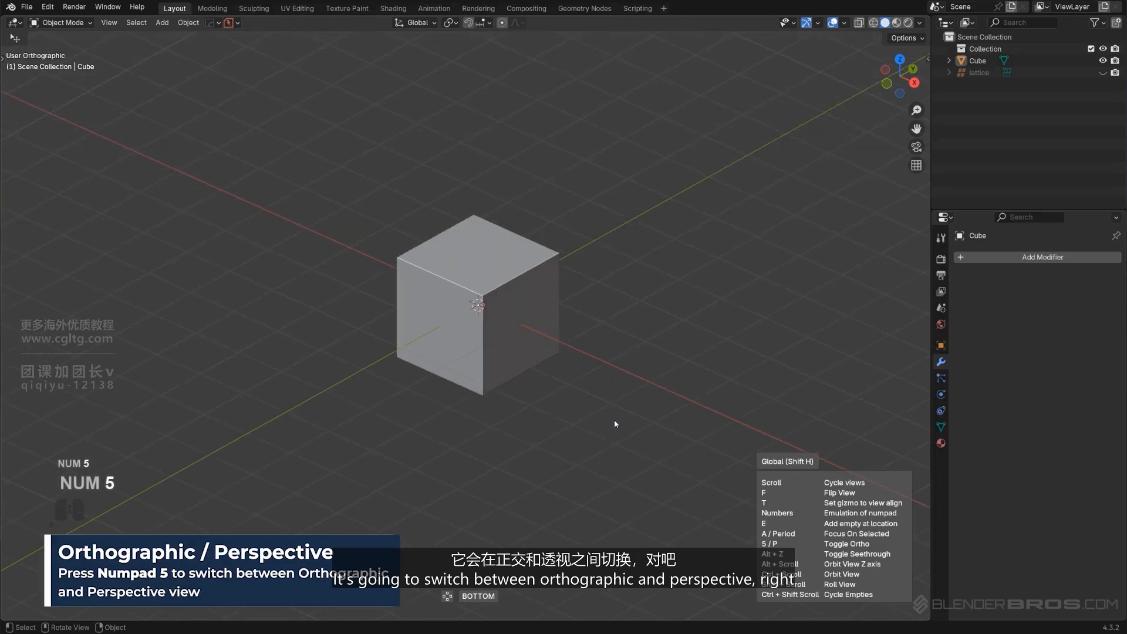
key("KP_5")
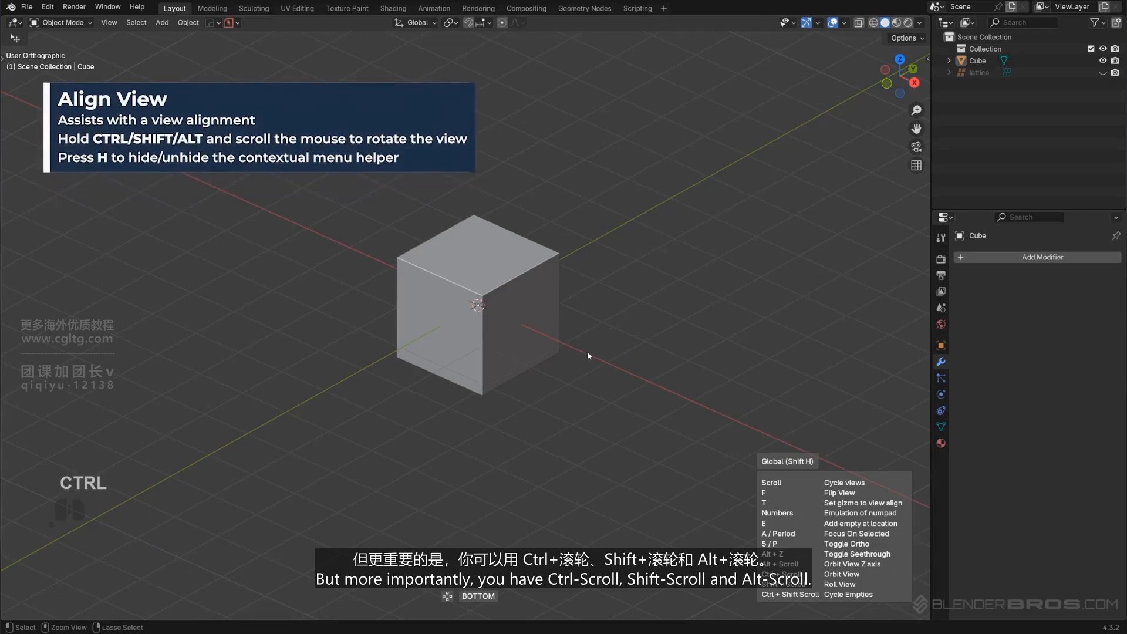
Try Align View's orbit, roll and Z-axis orbit around the cube, reversing each movement.
scroll(587, 351, "down", 1, "ctrl")
scroll(590, 353, "up", 1, "ctrl")
scroll(591, 354, "down", 1, "shift")
scroll(590, 353, "up", 1, "shift")
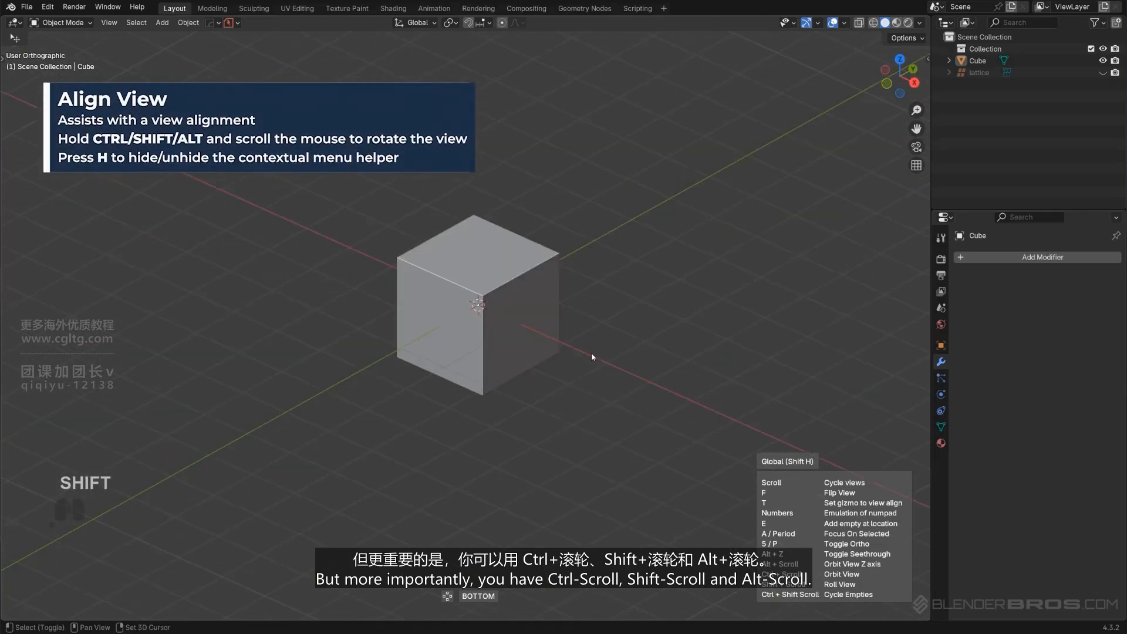
scroll(591, 353, "down", 1, "alt")
scroll(594, 356, "up", 1, "alt")
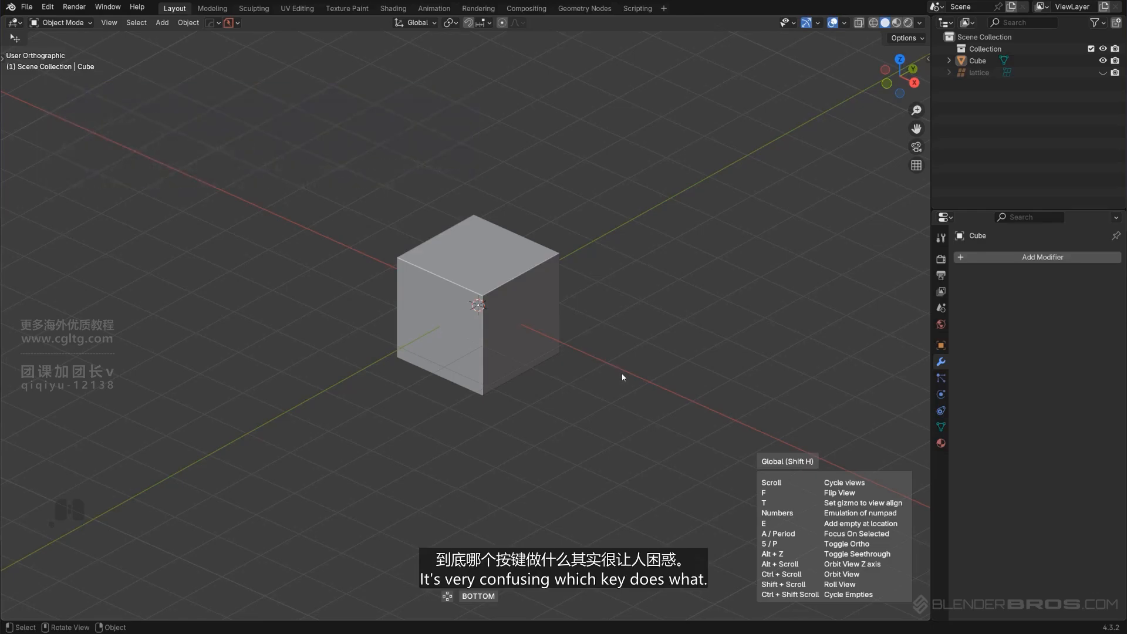
scroll(623, 377, "down", 4, "ctrl")
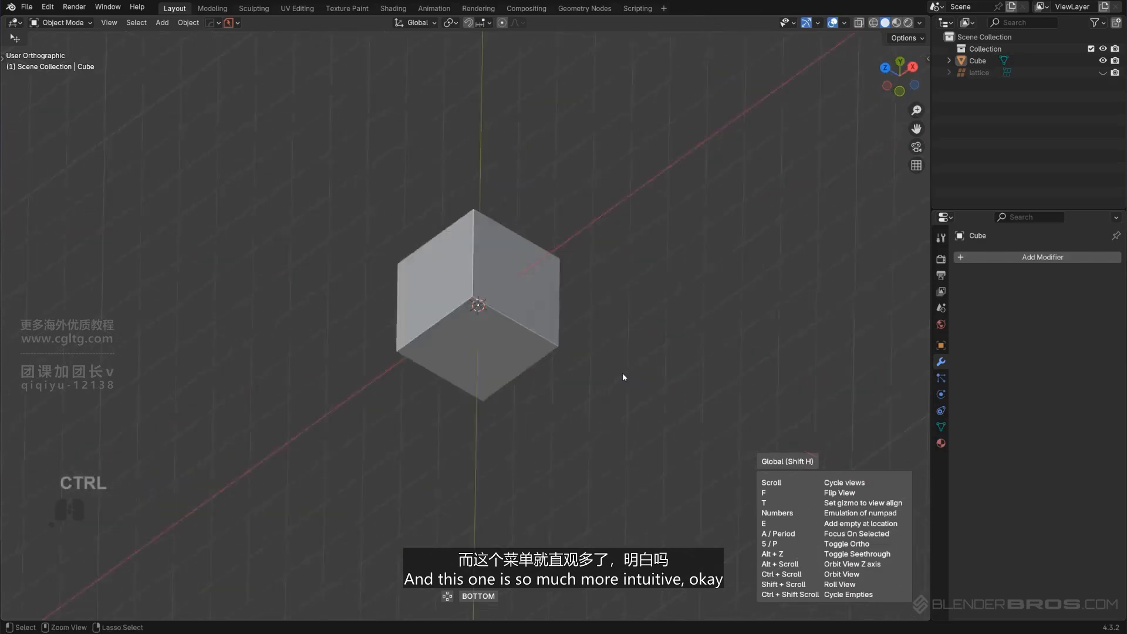
scroll(624, 376, "up", 4, "ctrl")
scroll(624, 376, "down", 1, "shift")
scroll(624, 377, "up", 1, "shift")
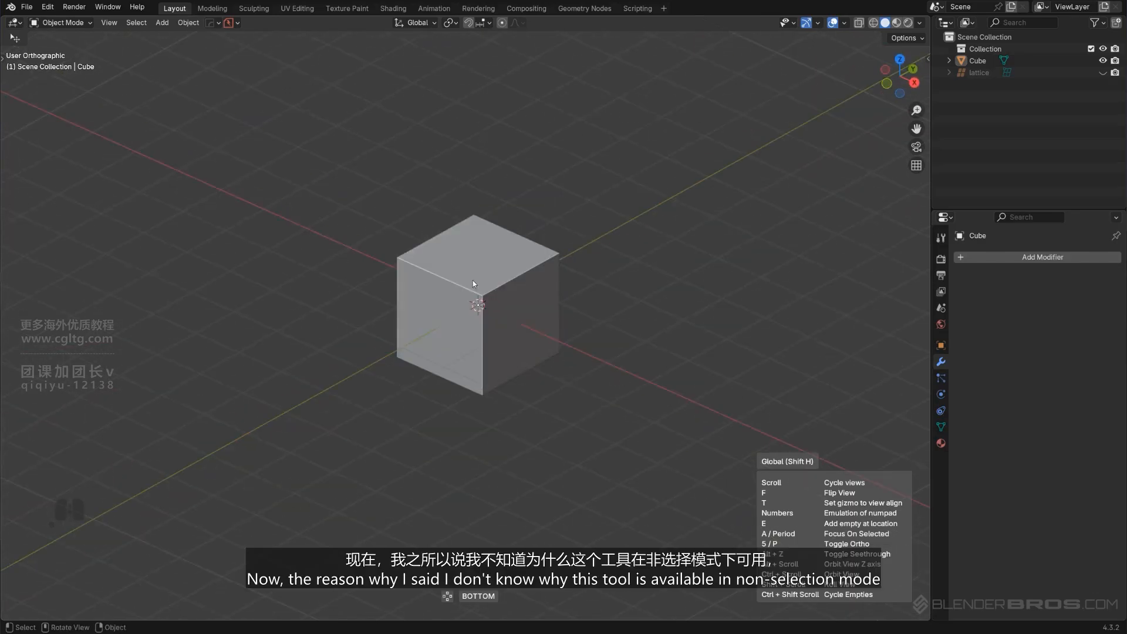
End Align View and return the viewport to perspective projection.
middle_click_drag(577, 304, 582, 298, "shift")
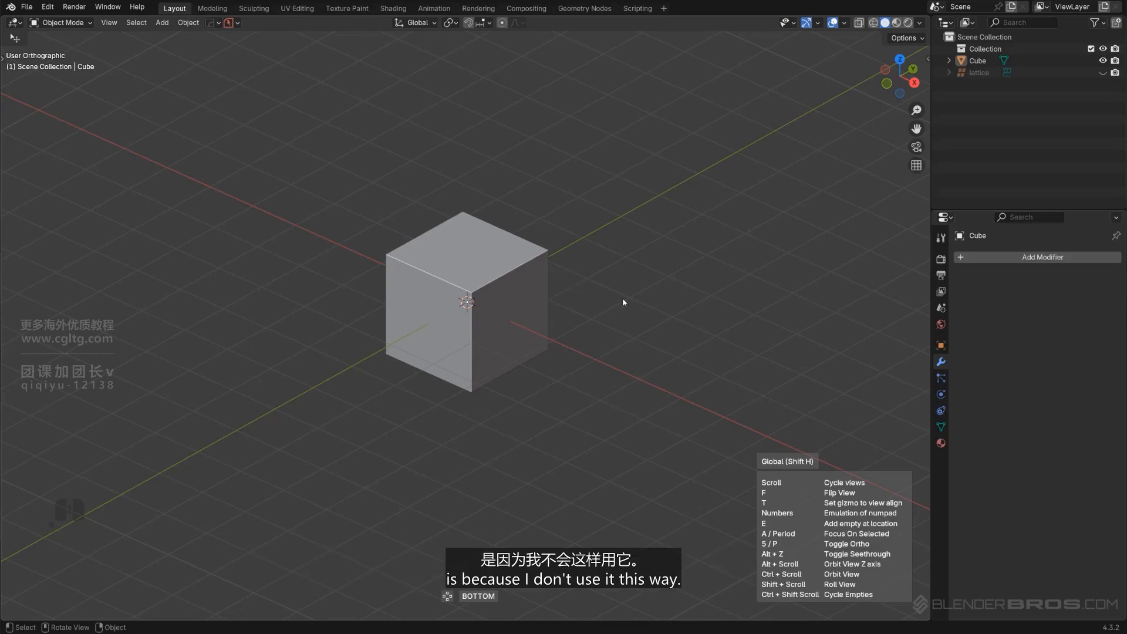
key("t")
key("KP_5")
scroll(610, 330, "up", 4)
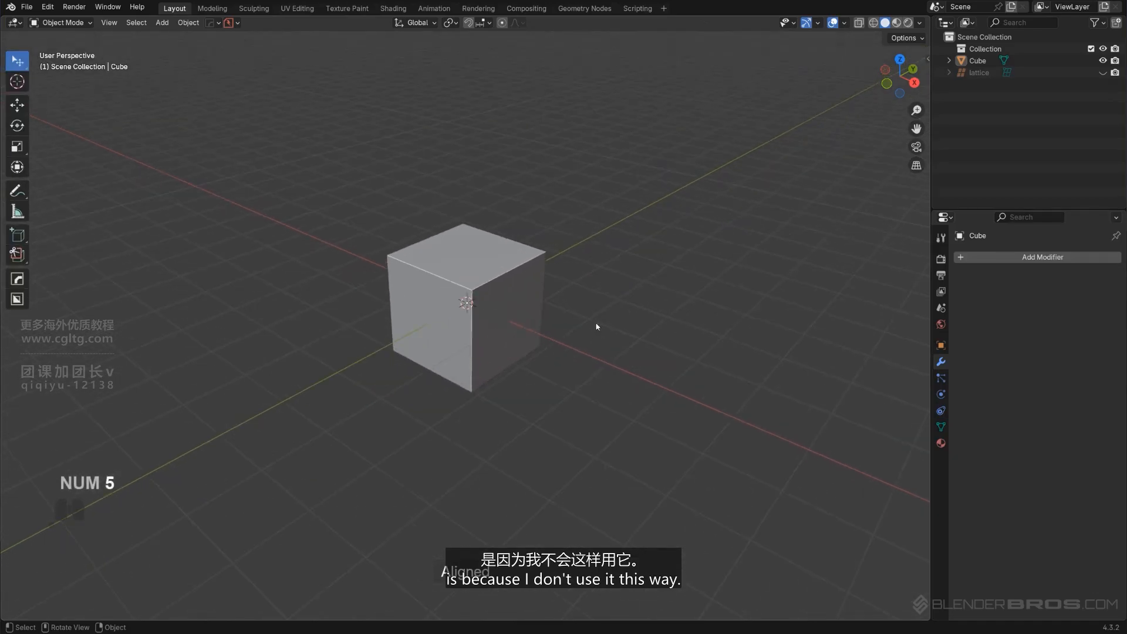
middle_click_drag(595, 323, 605, 341, "shift")
Vertex-bevel one upper corner of the cube in Edit Mode to create a large triangular face.
left_click(476, 309)
scroll(476, 310, "up", 2)
scroll(476, 310, "down", 2)
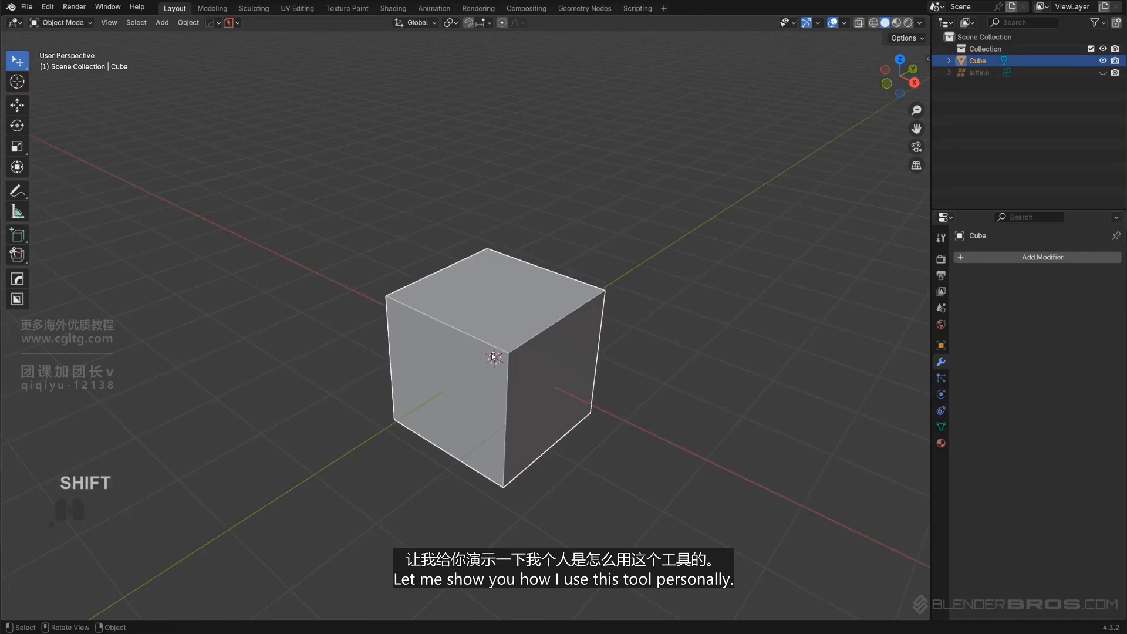
middle_click_drag(476, 310, 446, 319)
key("Tab")
left_click(446, 319)
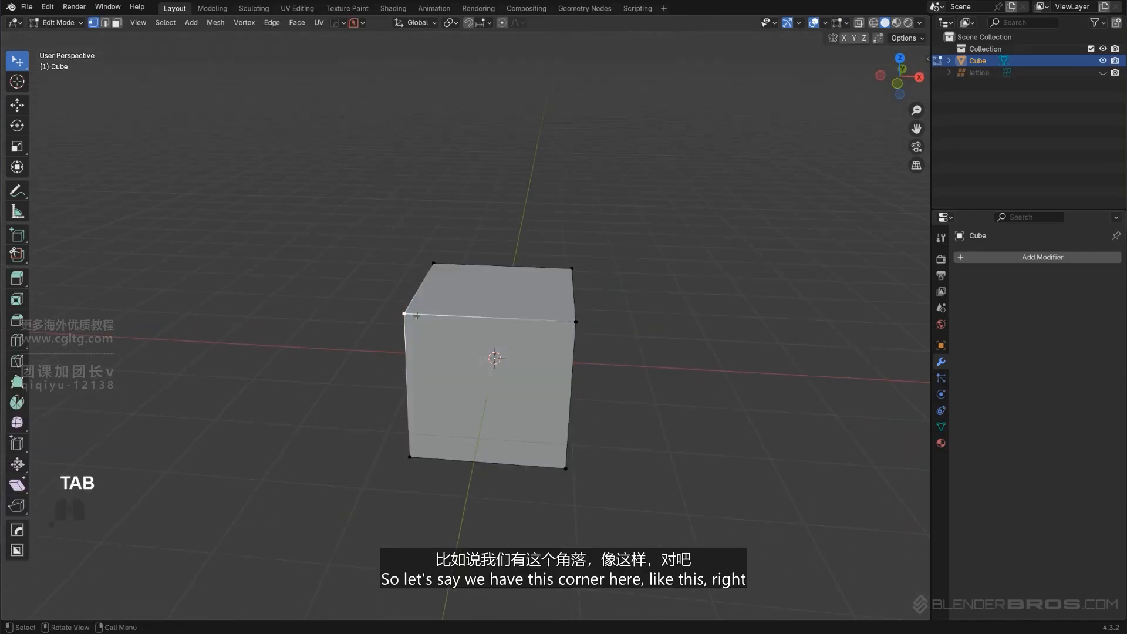
key("ctrl+shift+b")
key("Return")
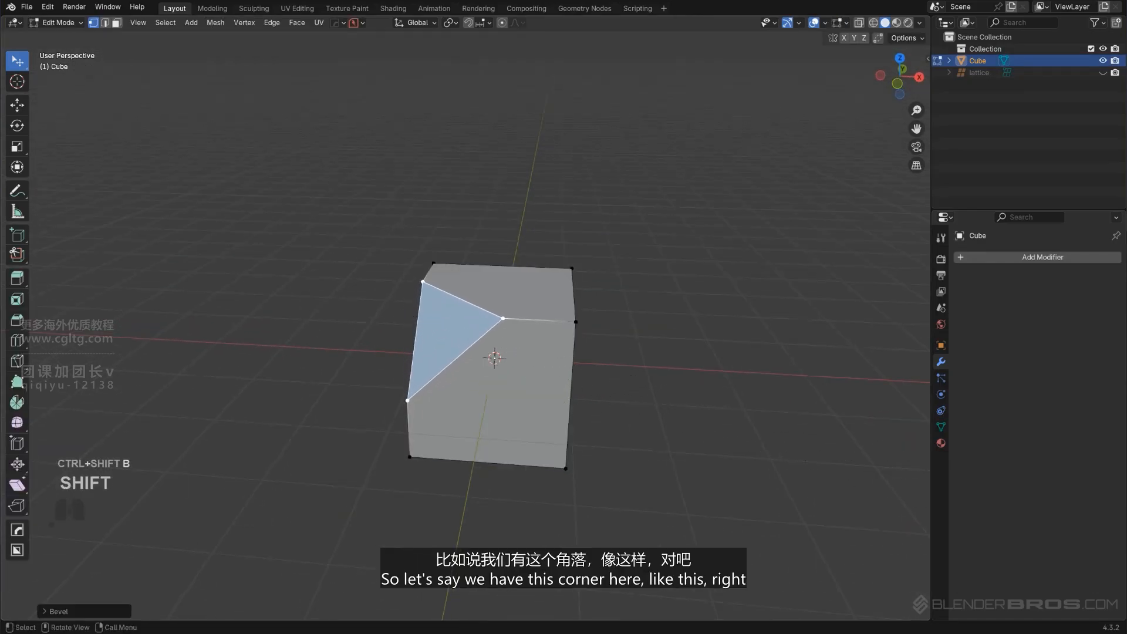
key("Tab")
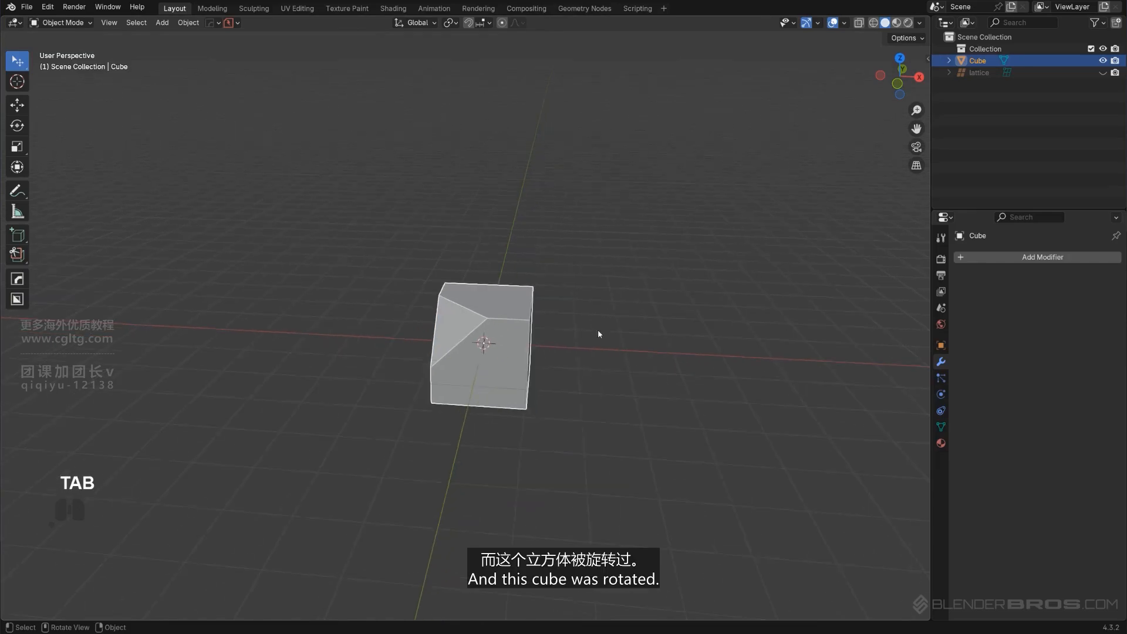
Rotate the bevelled cube freehand so that it sits tilted to the world axes.
key("r")
left_click(605, 428)
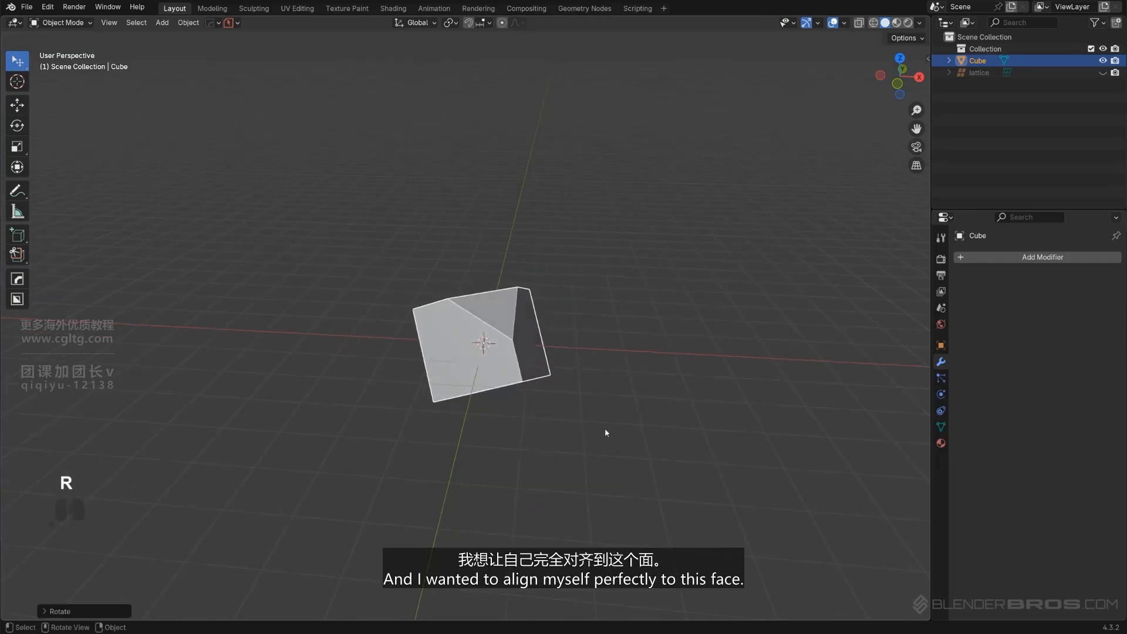
middle_click_drag(605, 428, 639, 396)
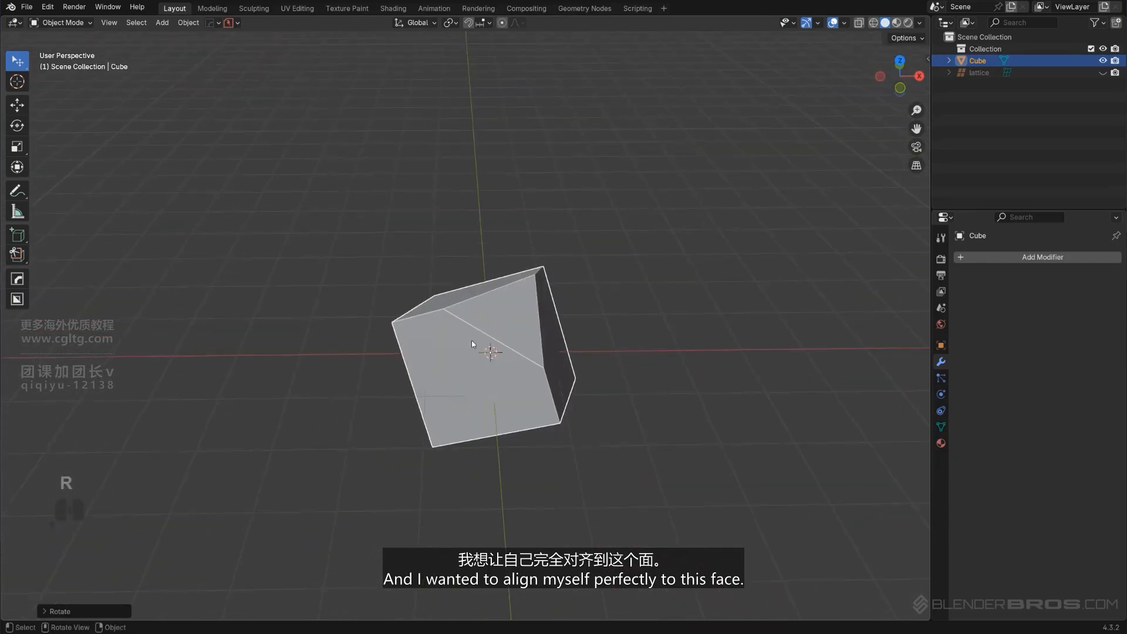
middle_click_drag(575, 312, 507, 293)
Isolate the cube in an orthographic local view and select its triangular face in Edit Mode.
scroll(500, 352, "up", 2)
key("slash")
key("KP_5")
scroll(507, 293, "down", 1)
middle_click_drag(507, 293, 527, 310, "shift")
middle_click_drag(522, 205, 435, 338)
key("Tab")
left_click(476, 282)
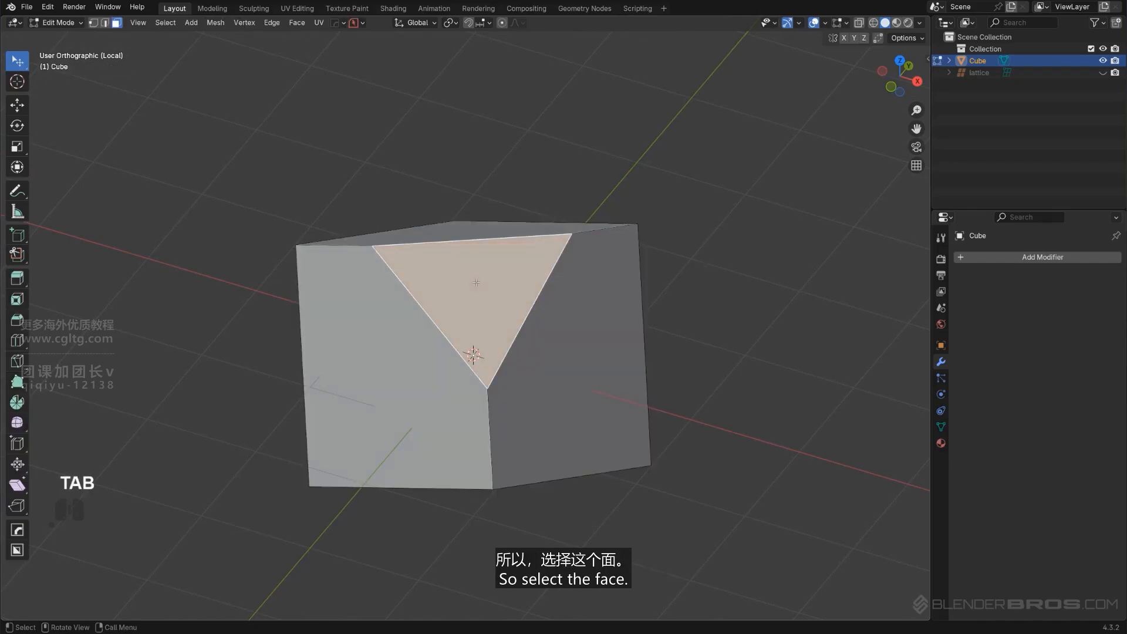
Align the view to the selected triangular face with HardOps Align View.
key("q")
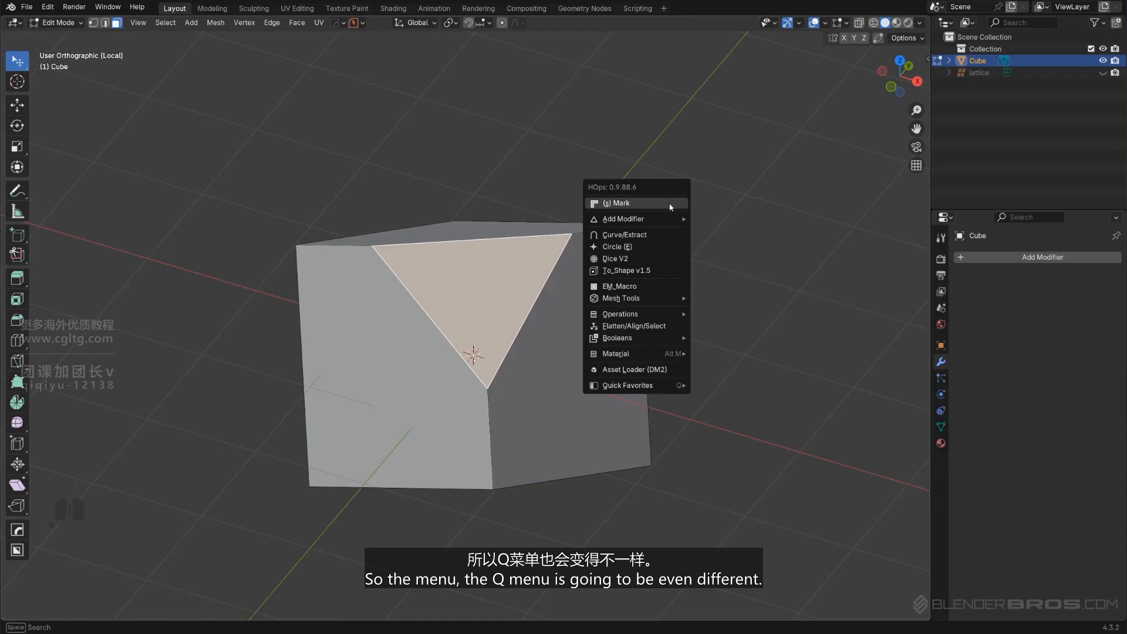
mouse_move(664, 300)
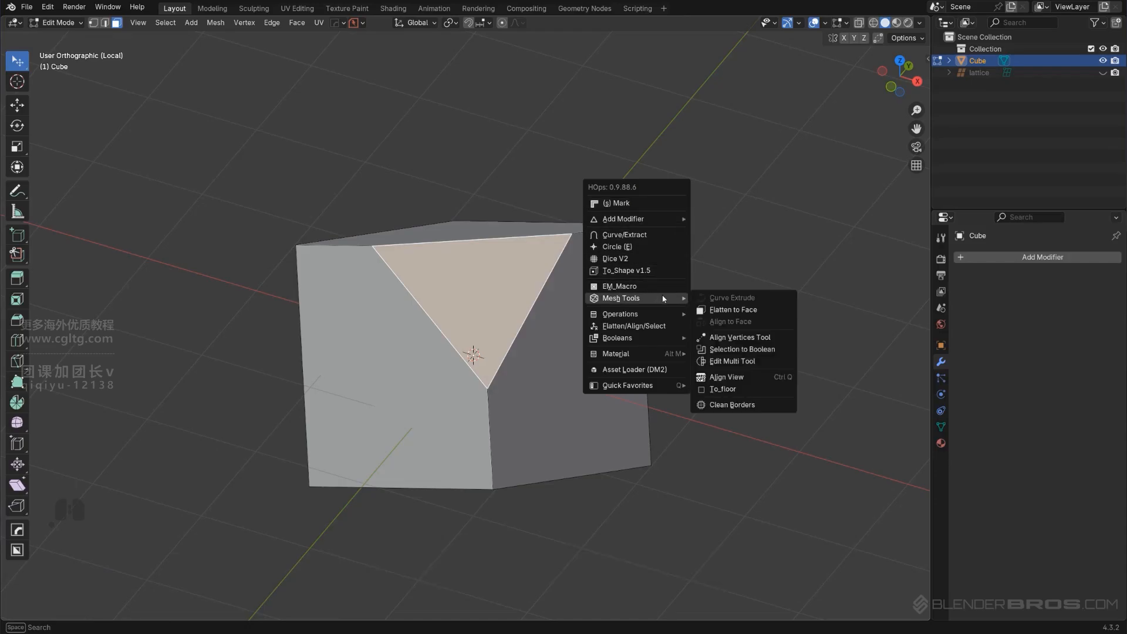
left_click(751, 378)
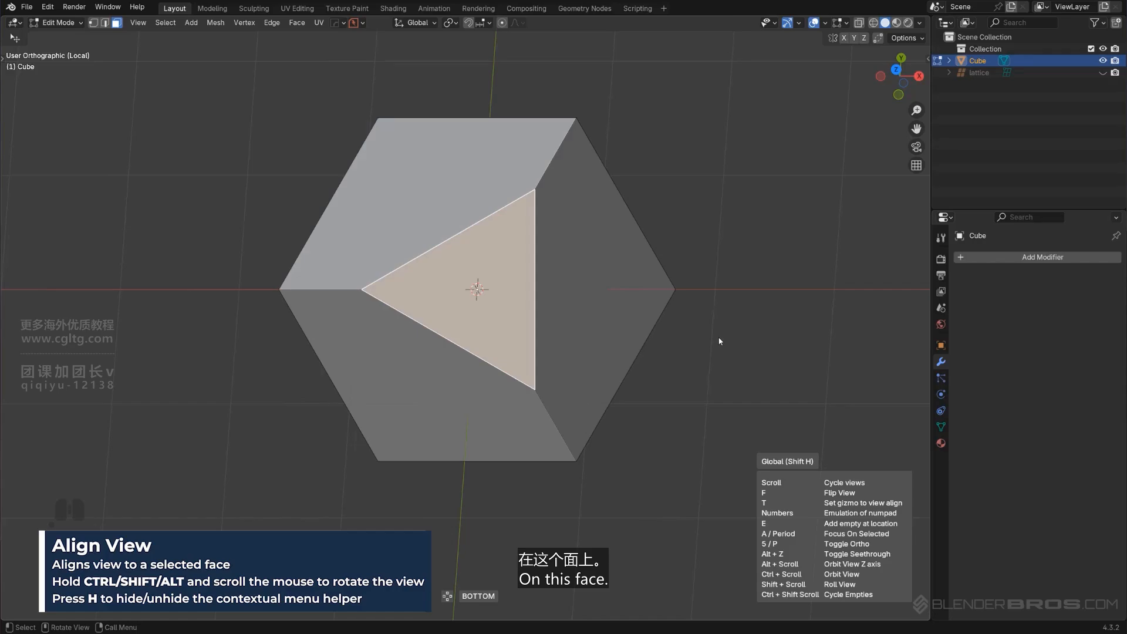
Try orbiting, Z-axis orbiting and rolling the aligned view around the triangular face.
scroll(716, 306, "down", 6, "ctrl")
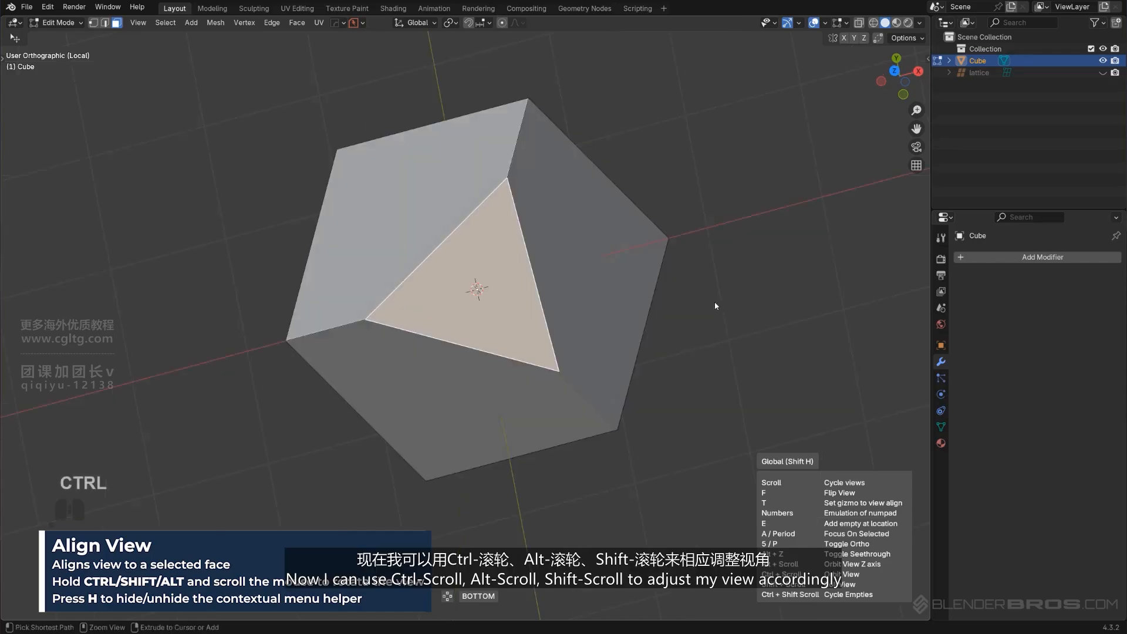
scroll(715, 306, "up", 5, "ctrl")
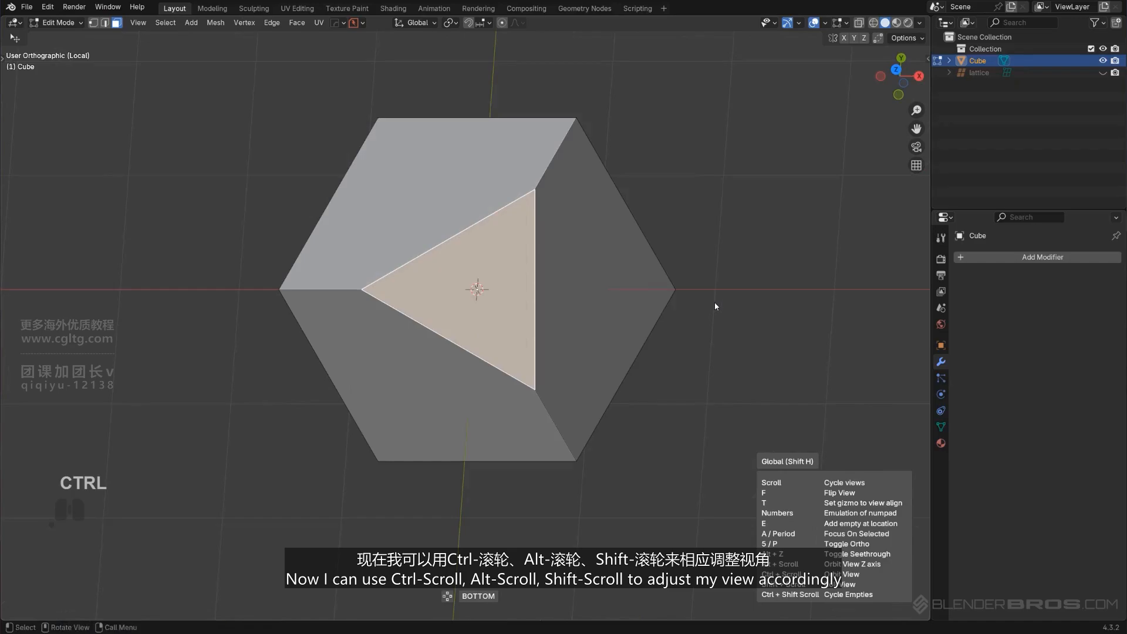
scroll(715, 305, "down", 5, "alt")
scroll(715, 305, "up", 5, "alt")
scroll(717, 305, "down", 5, "shift")
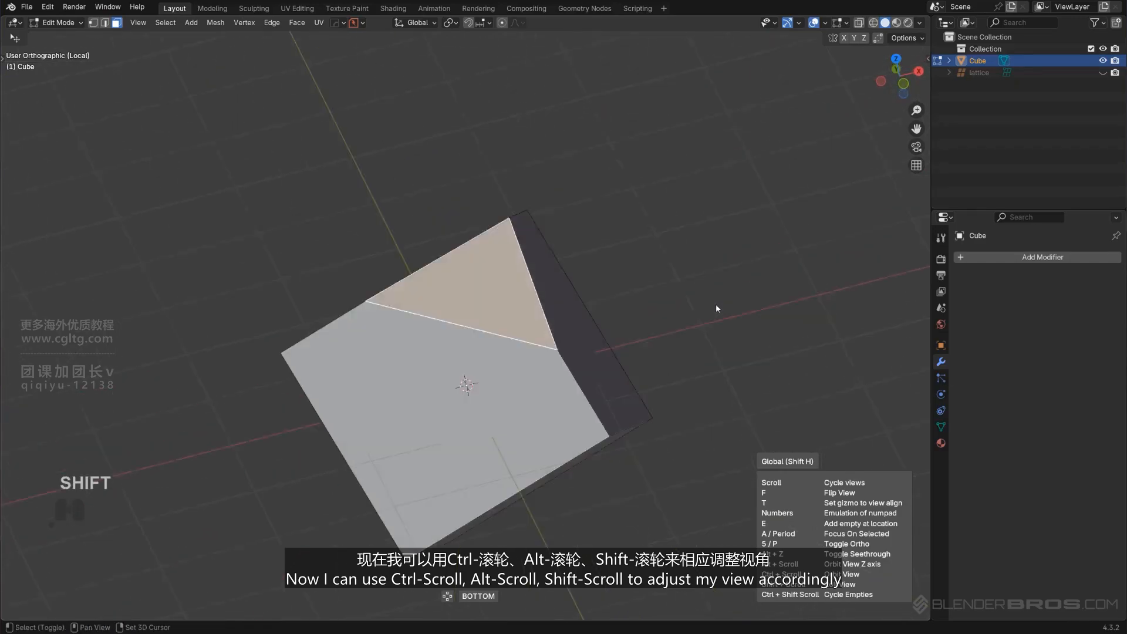
scroll(716, 305, "up", 7, "shift")
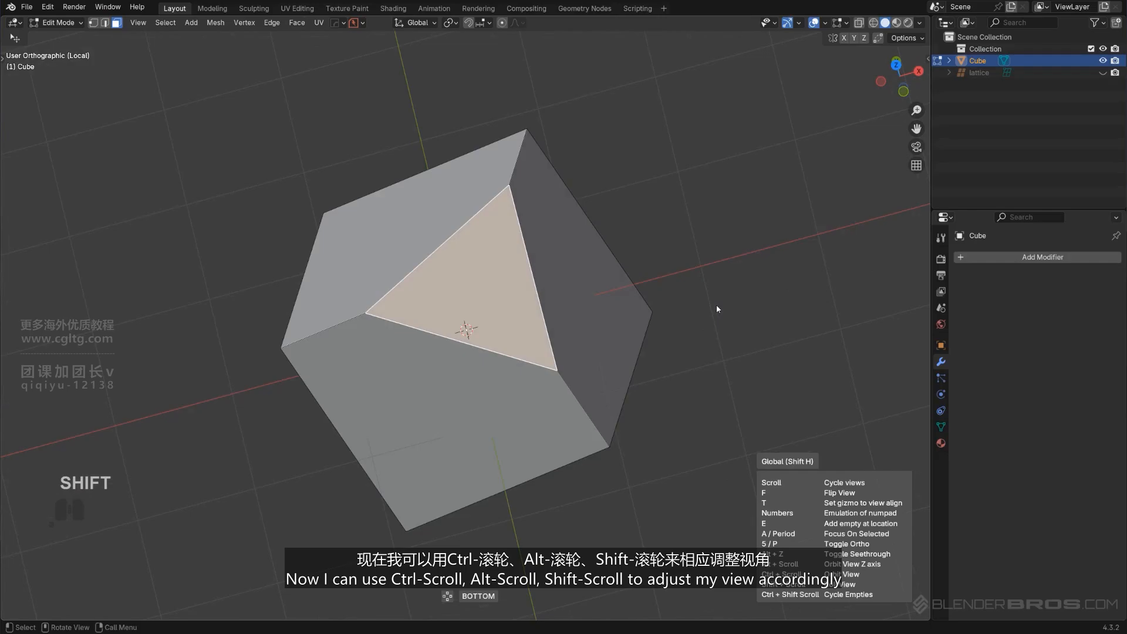
scroll(717, 305, "down", 3, "alt")
scroll(716, 305, "down", 4, "shift")
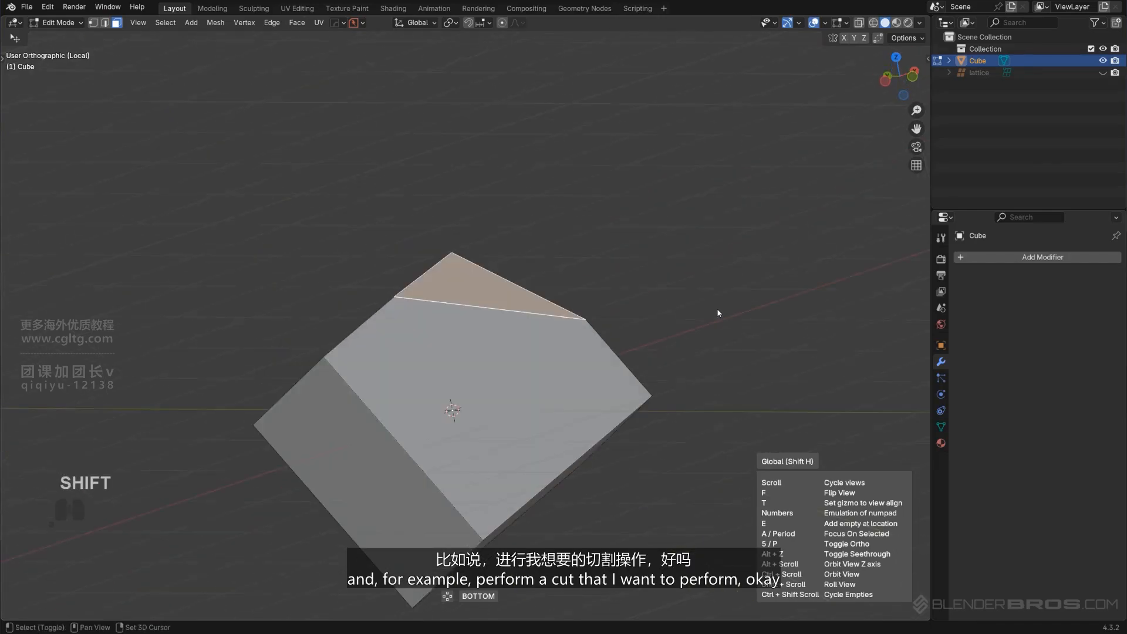
scroll(718, 308, "down", 6, "alt")
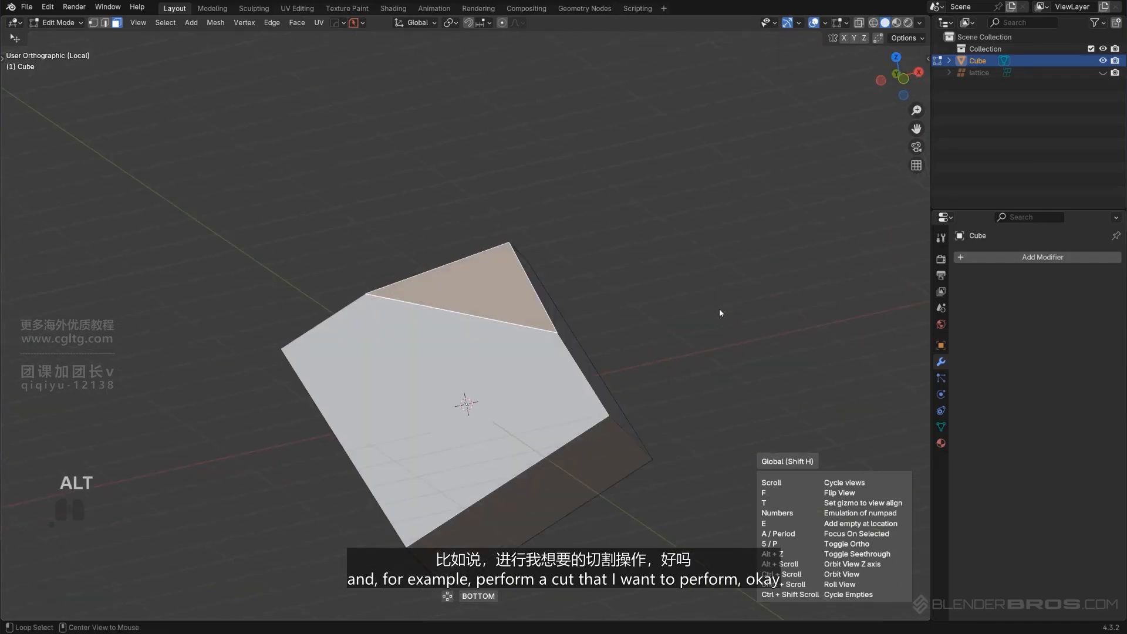
scroll(721, 310, "up", 1, "ctrl")
scroll(721, 310, "down", 1, "ctrl")
Cycle Align View to TOP to face the triangular face squarely, and turn the view away from it again.
key("Caps_Lock")
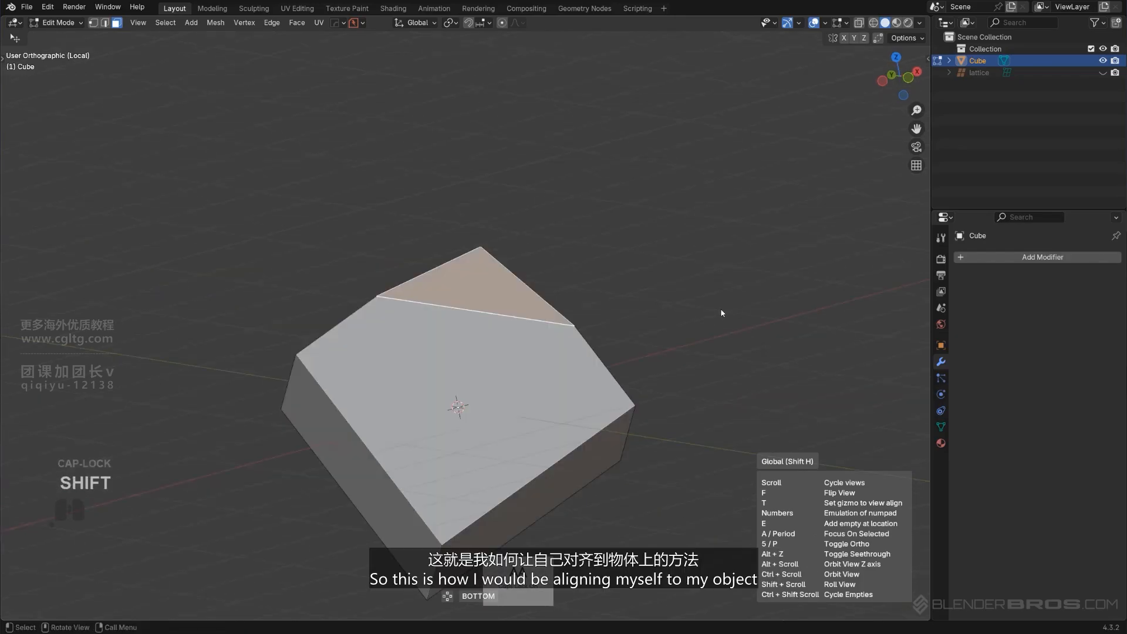
key("Caps_Lock")
scroll(721, 310, "up", 1)
key("Caps_Lock")
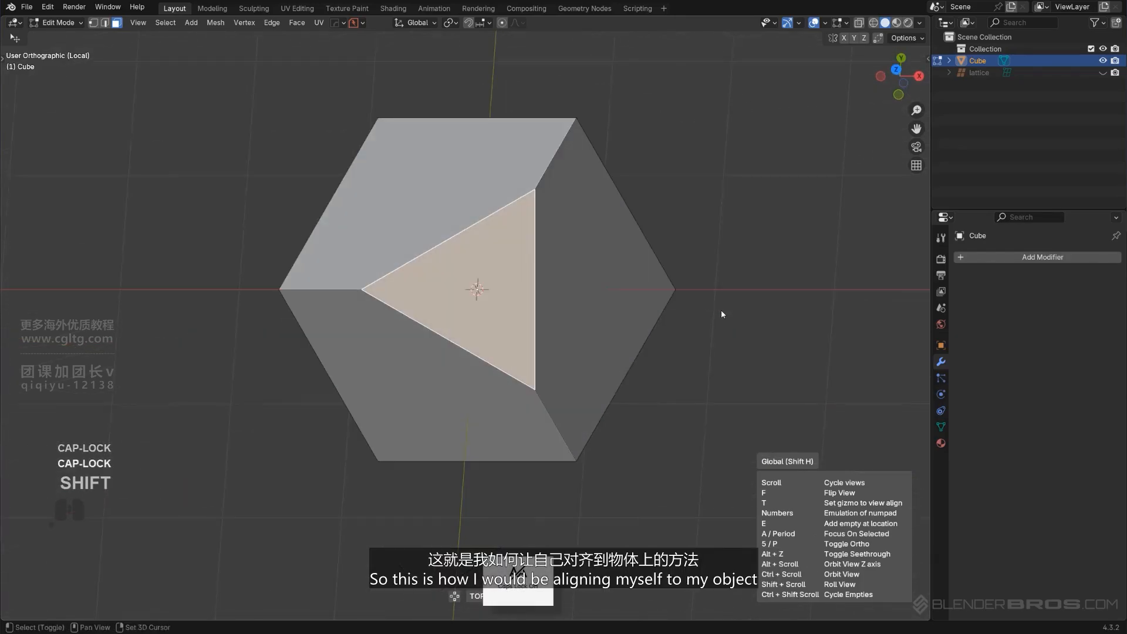
scroll(722, 314, "down", 3, "shift")
scroll(724, 316, "down", 1, "alt")
scroll(726, 318, "down", 4, "alt")
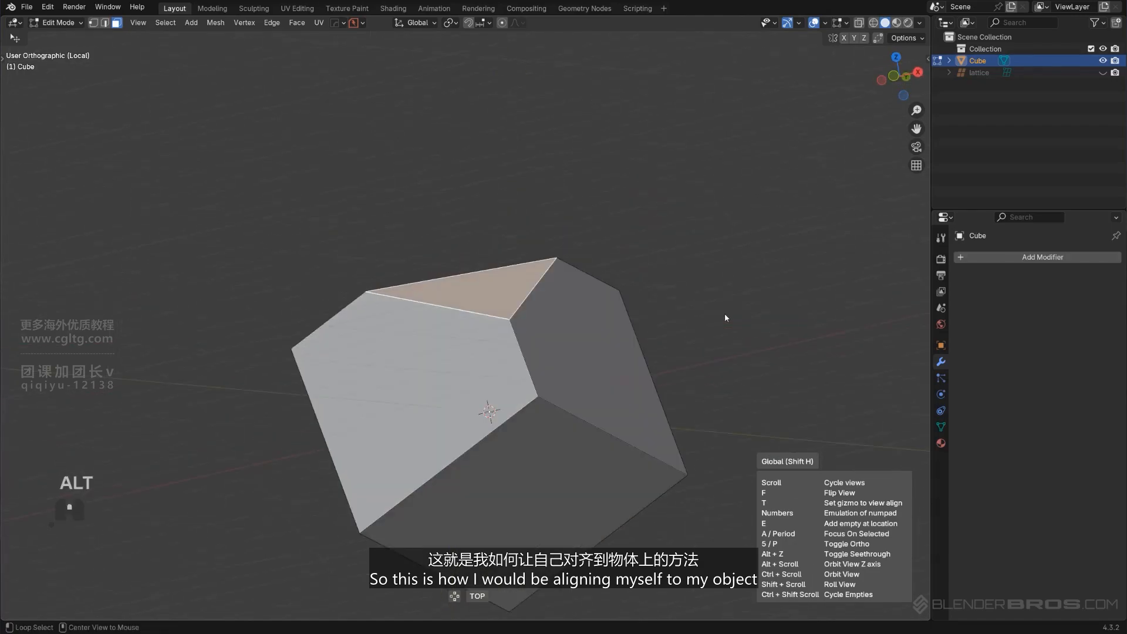
Orbit the Align View to a tilted angle over the cube and apply the alignment.
scroll(725, 318, "down", 3, "ctrl")
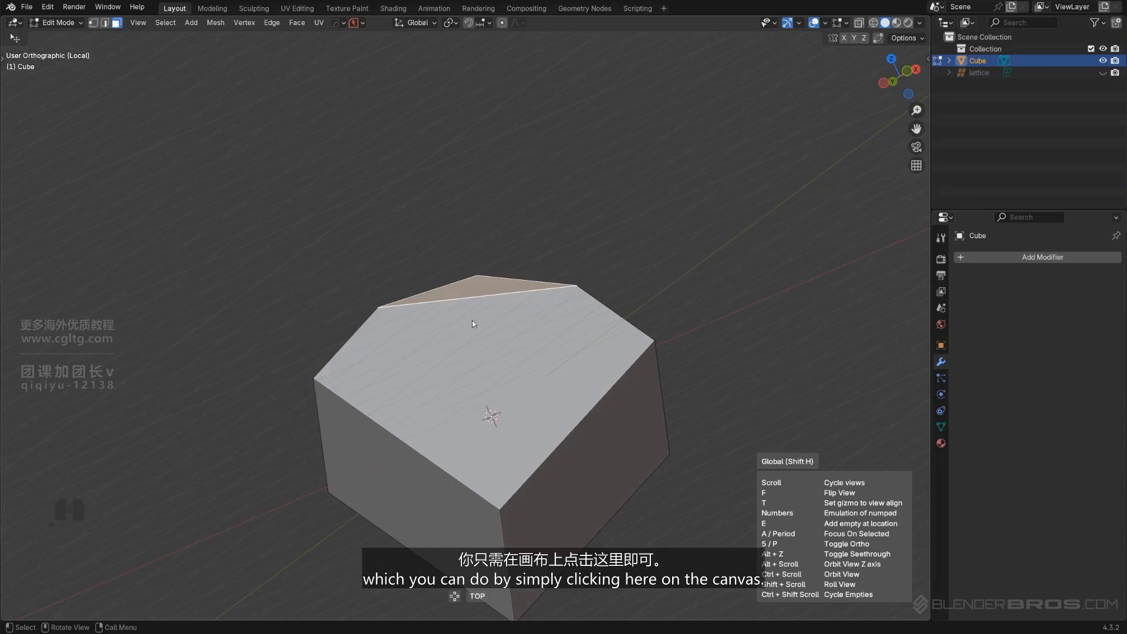
key("t")
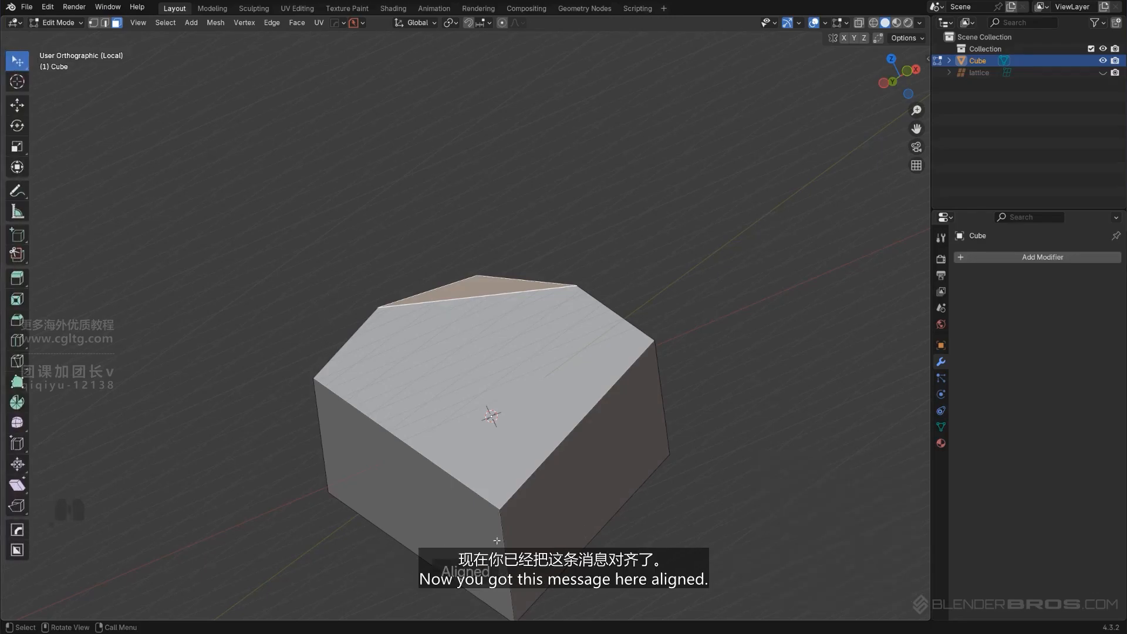
Switch the cube to Object Mode, activate BoxCutter and cut a triangular Ngon across its upper edge from the tilted view.
left_click(551, 388)
key("Tab")
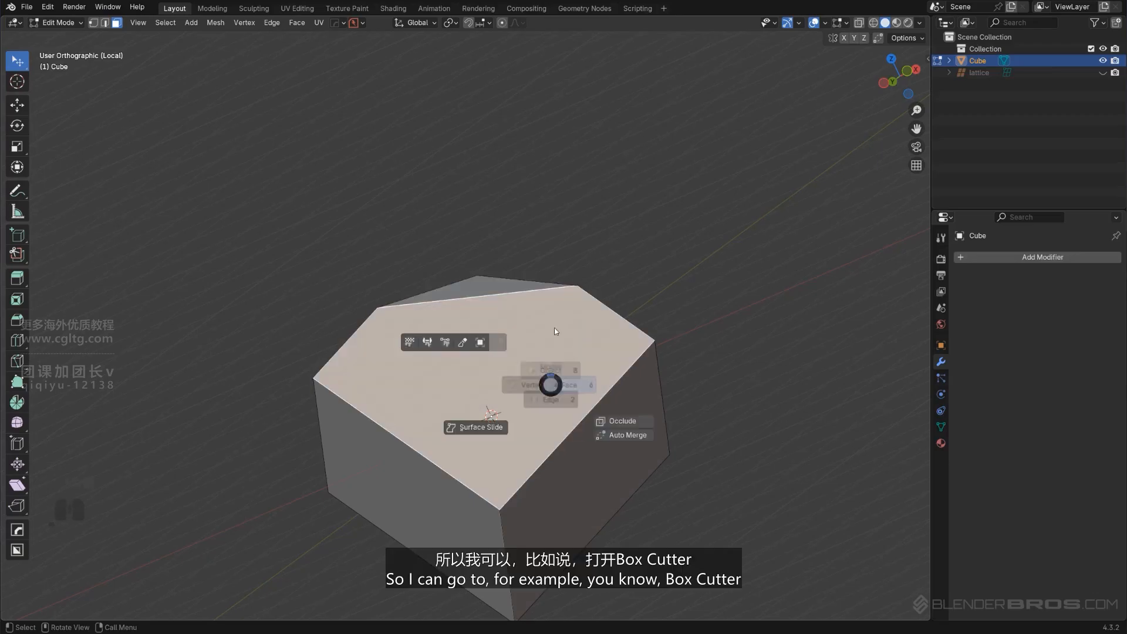
key("alt+w")
scroll(518, 273, "up", 2)
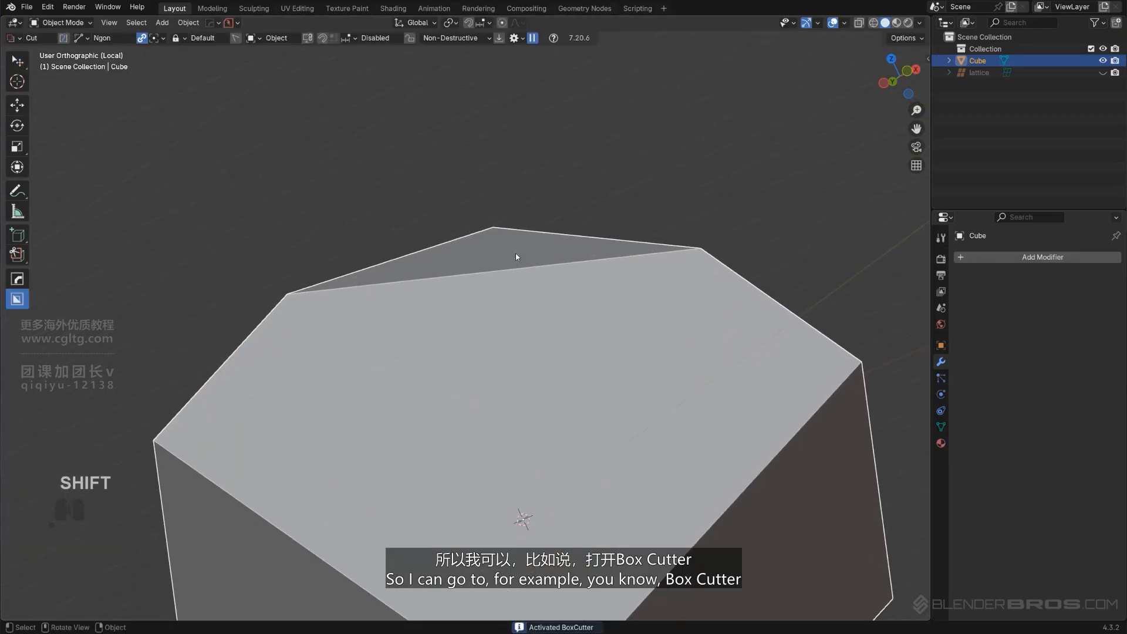
mouse_move(414, 200)
left_mouse_down()
mouse_move(433, 310)
mouse_move(556, 321)
left_mouse_up()
double_click(664, 205)
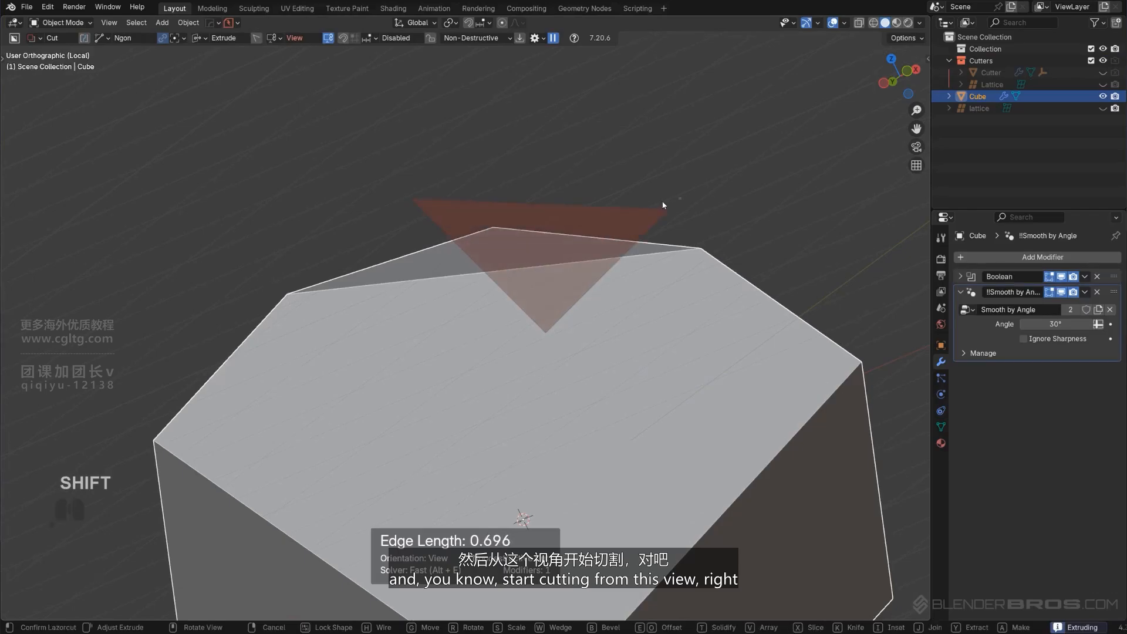
left_click(664, 204)
Orbit around the cut cube and snap-rotate the viewport to an axis to restore the upright orientation.
scroll(662, 207, "down", 5)
middle_click_drag(662, 207, 476, 250)
middle_click_drag(583, 242, 550, 242)
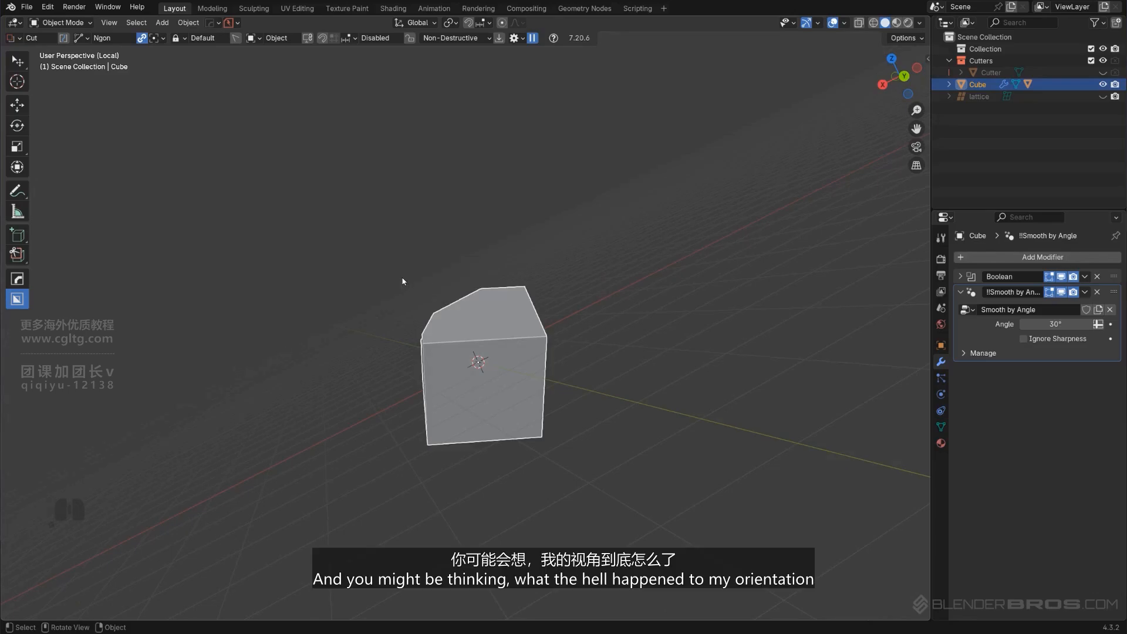
middle_click_drag(620, 214, 609, 295)
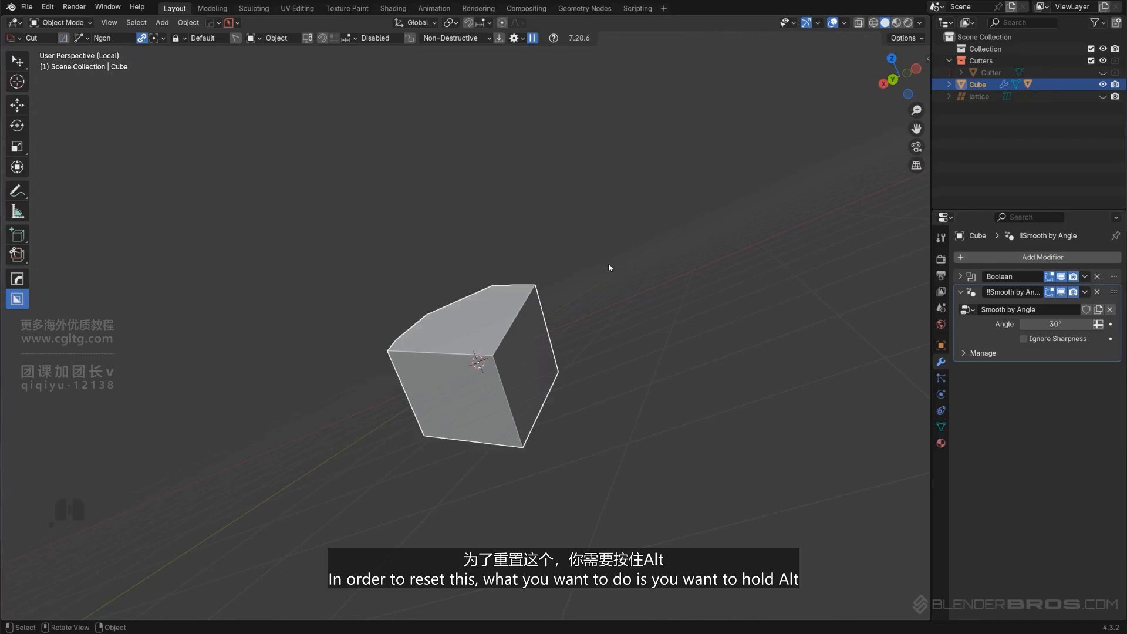
key("alt")
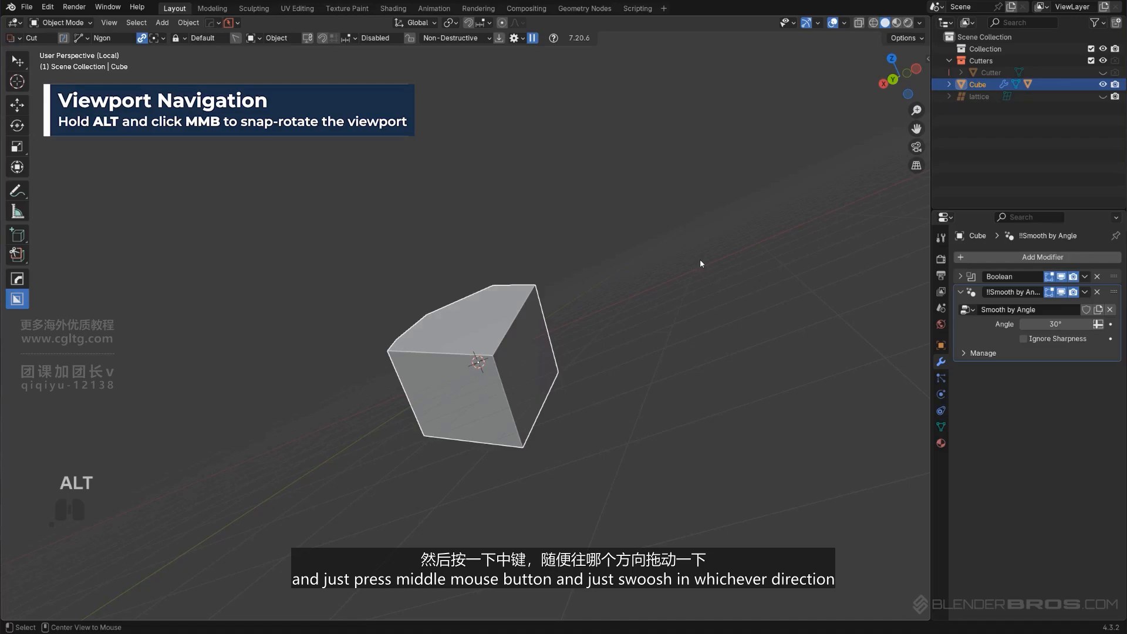
middle_click_drag(197, 290, 721, 282, "alt")
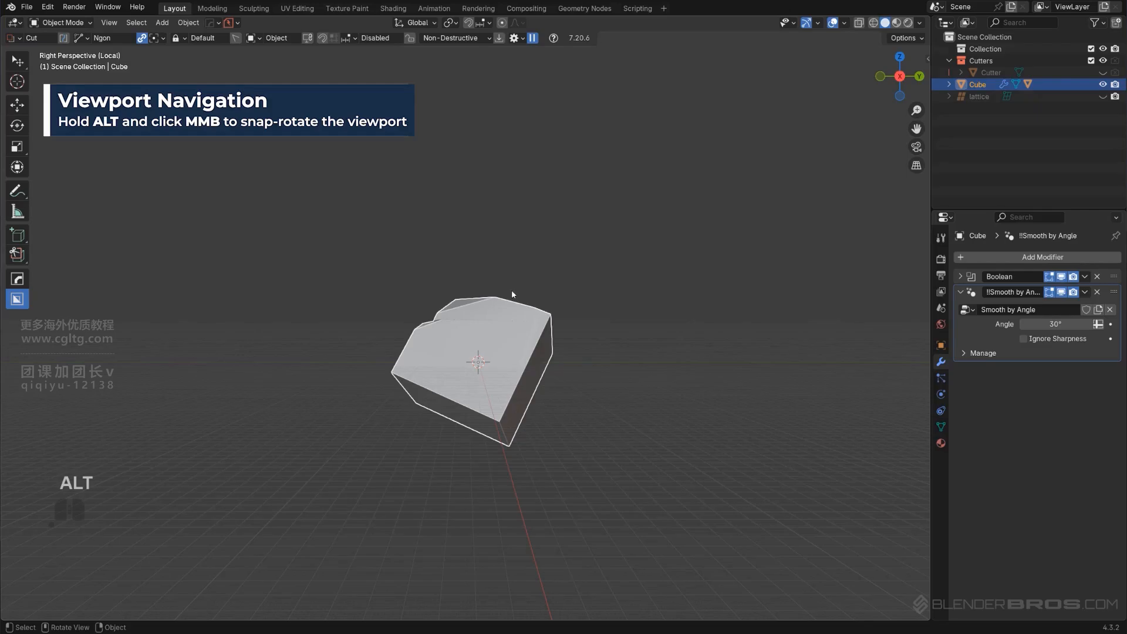
middle_click_drag(503, 304, 579, 298)
scroll(534, 325, "up", 4)
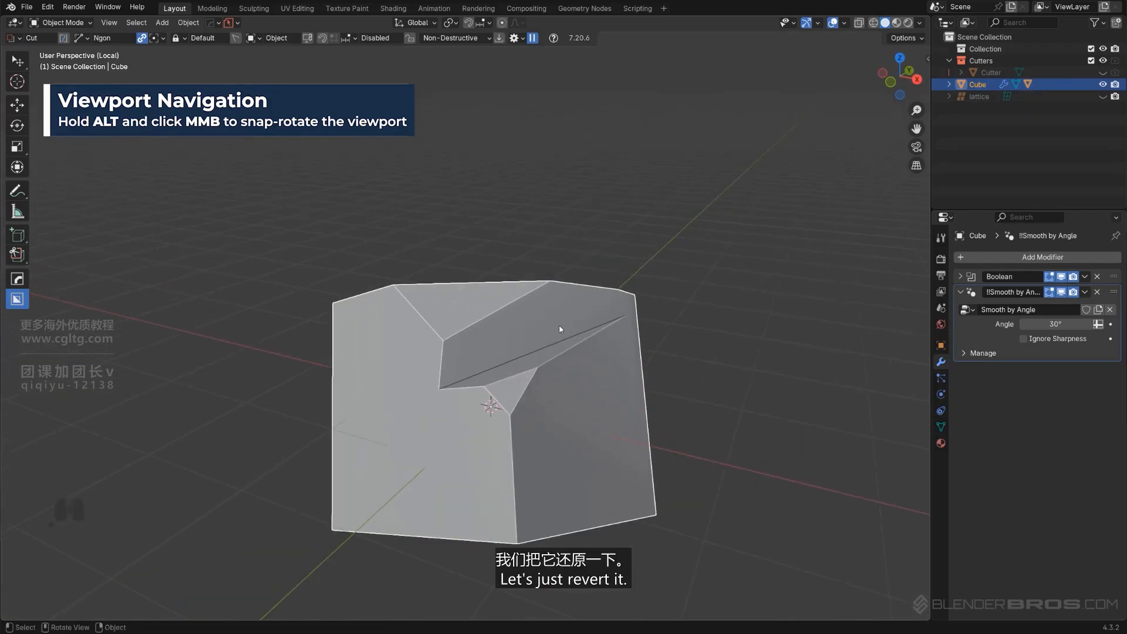
Undo the BoxCutter cut and select the cube's triangular face in Edit Mode.
key("ctrl+z")
key("ctrl+z")
scroll(565, 325, "down", 4)
left_click(478, 320)
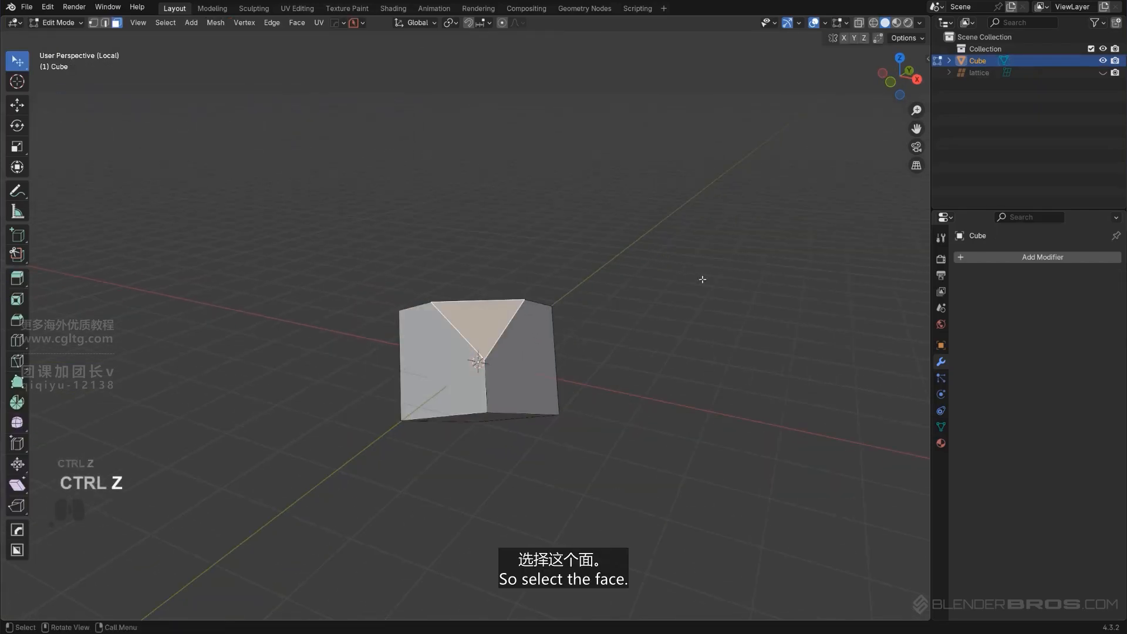
Run HardOps Align View on the triangular face, then orbit, roll and Z-axis orbit the view before applying it.
key("q")
mouse_move(648, 275)
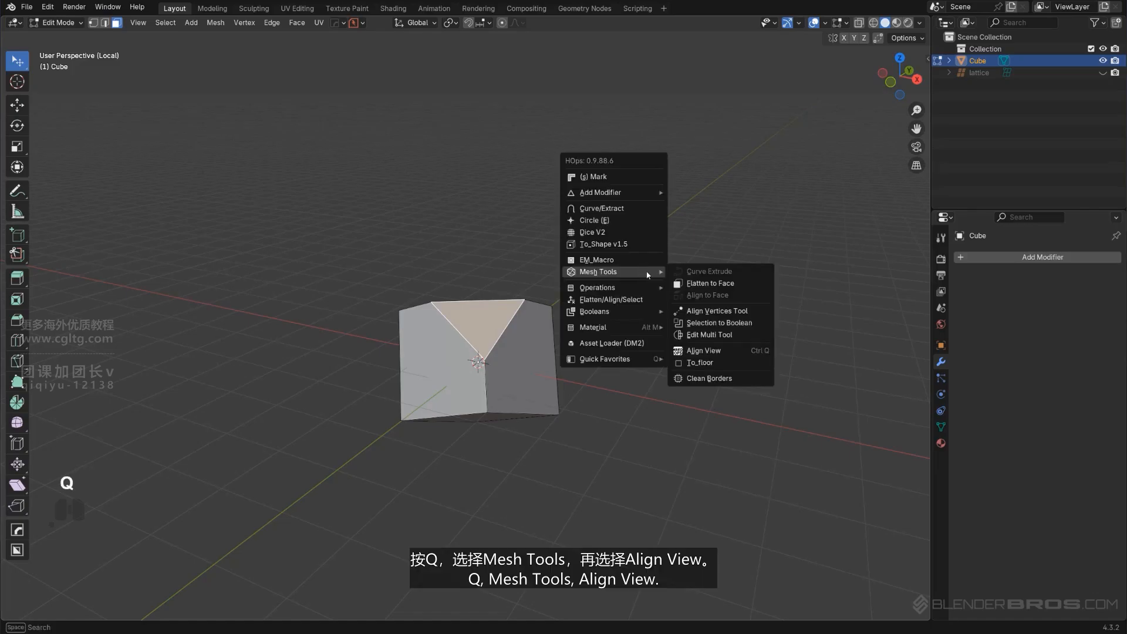
left_click(714, 350)
scroll(566, 313, "down", 1, "ctrl")
scroll(566, 312, "down", 2, "ctrl")
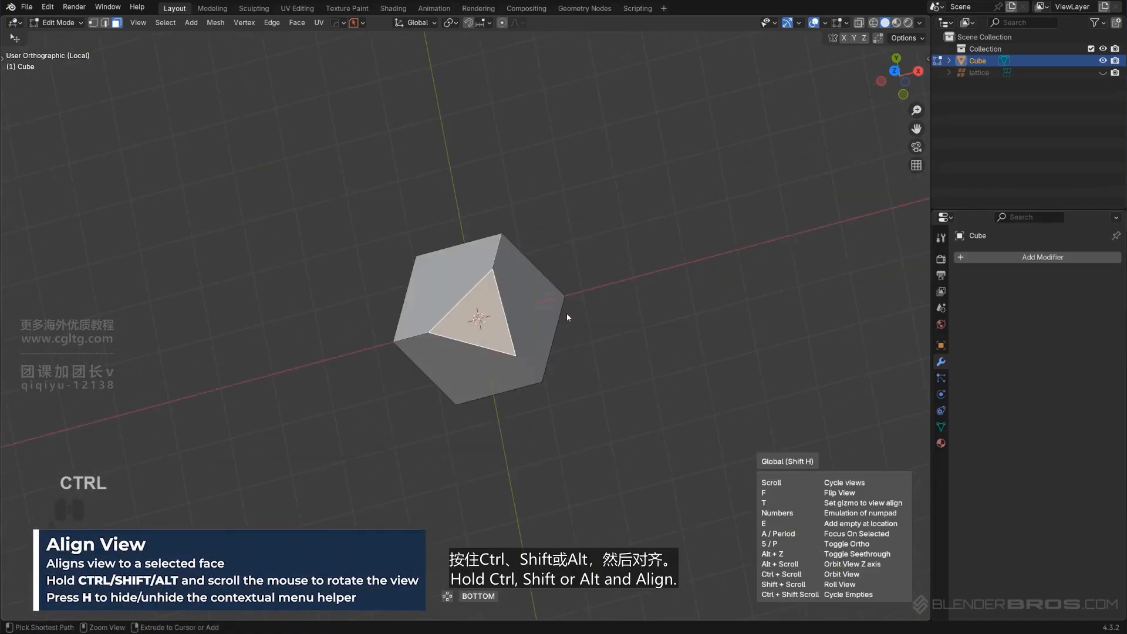
scroll(566, 312, "down", 2, "shift")
scroll(566, 312, "down", 1, "alt")
scroll(567, 314, "down", 1, "alt")
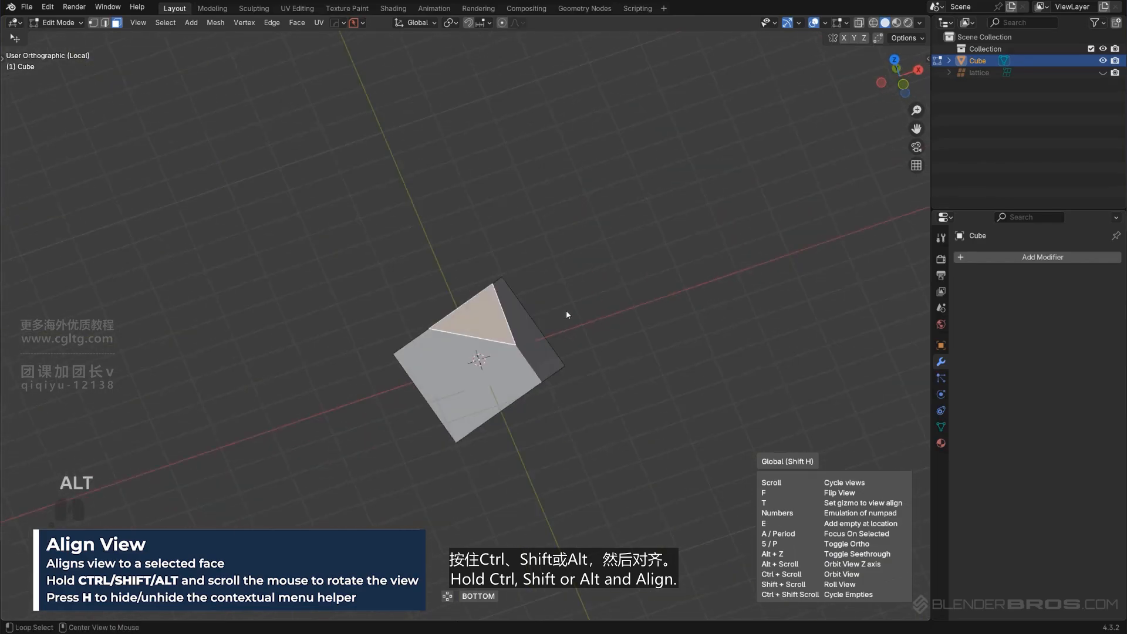
left_click(610, 290)
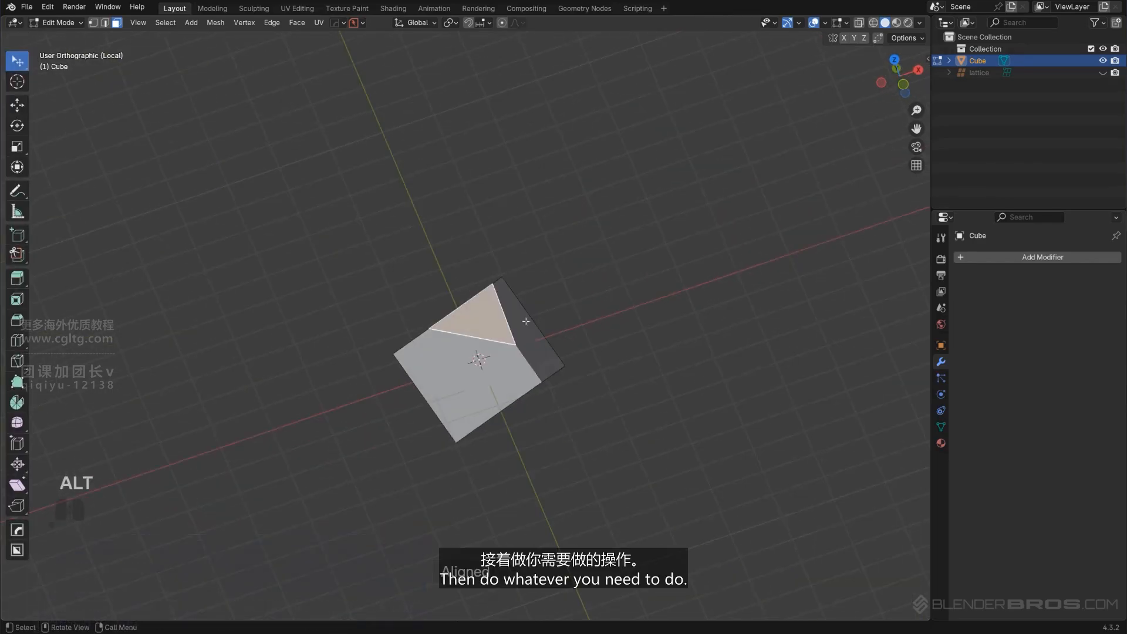
Return to Object Mode and snap-rotate the viewport to reset its tilted orientation.
key("Tab")
scroll(527, 174, "up", 3)
key("alt")
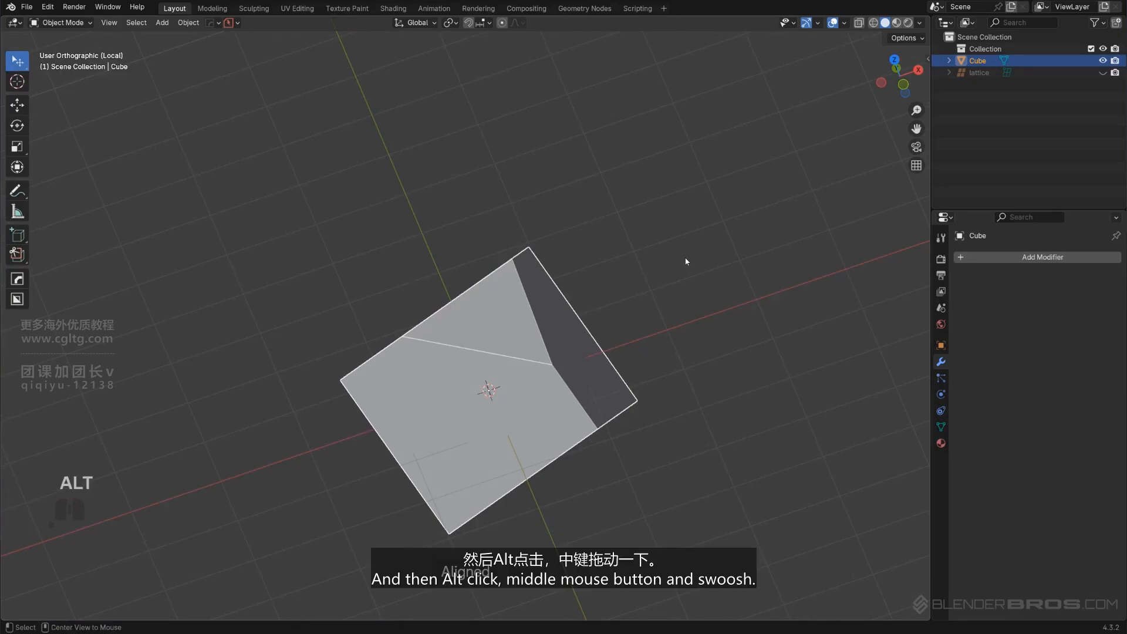
middle_click_drag(709, 260, 640, 352, "alt")
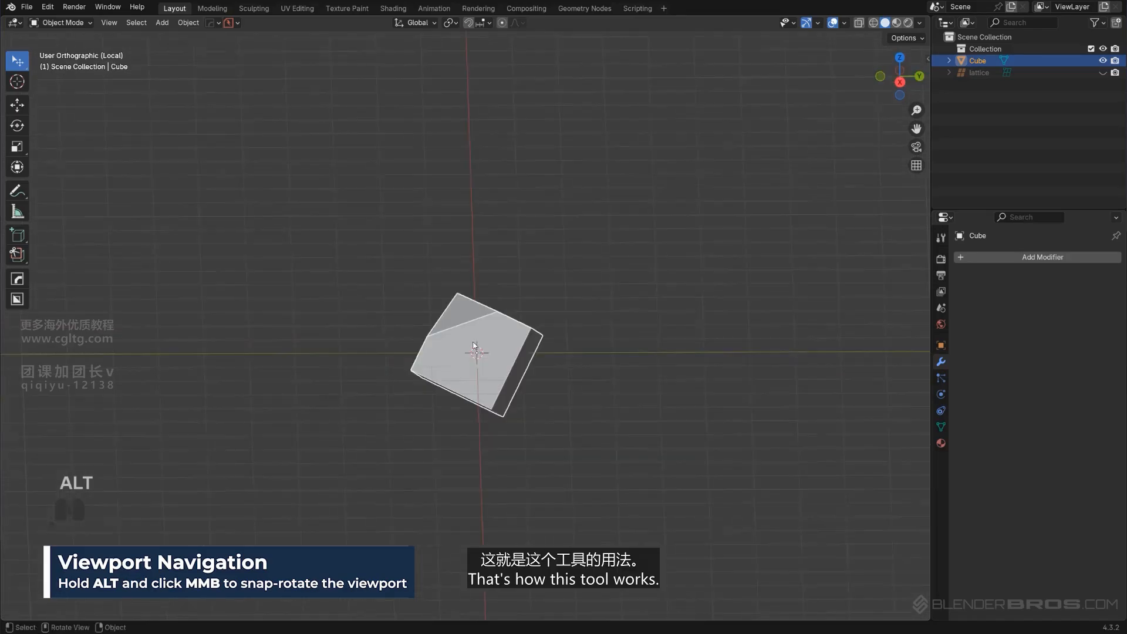
Delete the cube and set the empty scene to an upright perspective view centred near the origin.
key("x")
left_click(477, 343)
middle_click_drag(478, 353, 528, 227)
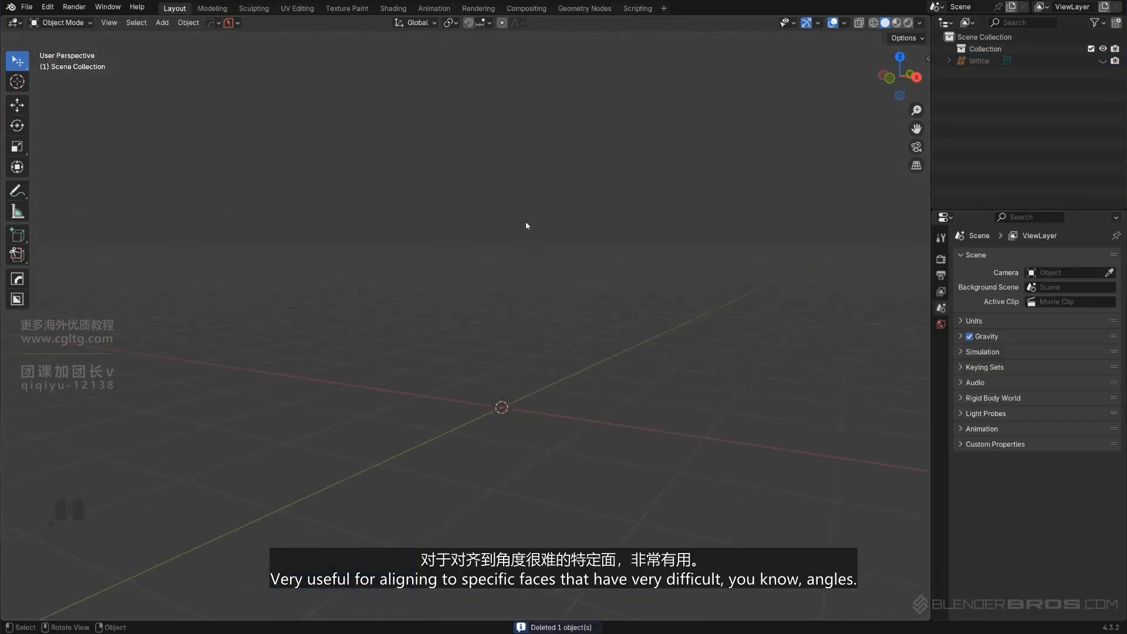
key("KP_5")
key("KP_5")
middle_click_drag(533, 337, 565, 314, "shift")
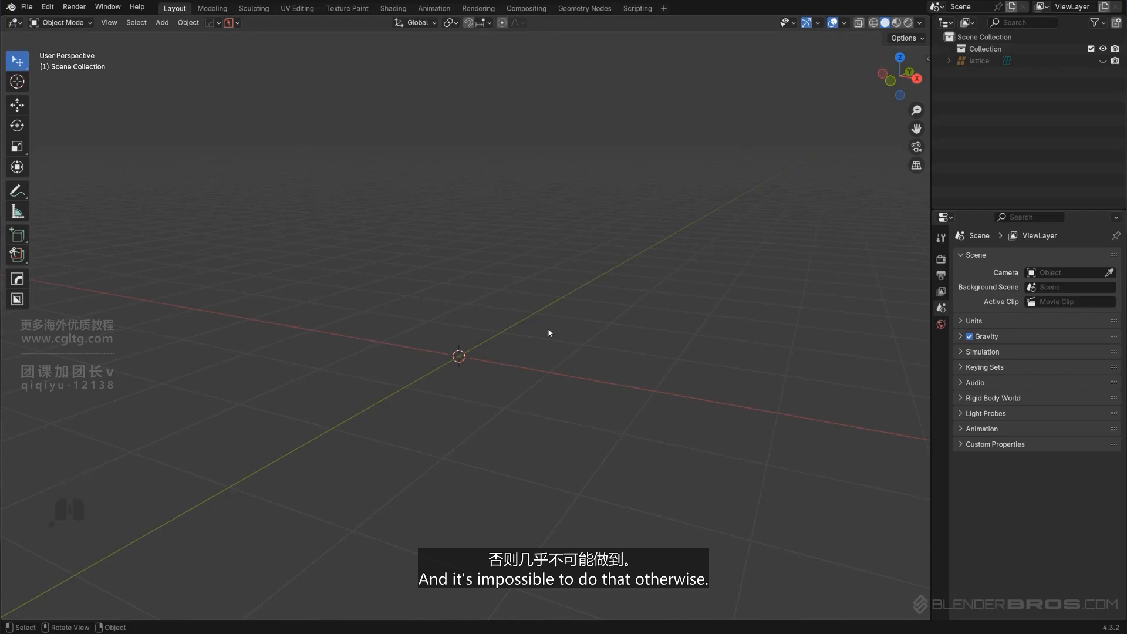
middle_click_drag(548, 331, 556, 339)
Examine the ViewPort and Settings entries that HardOps offers without a selection.
key("q")
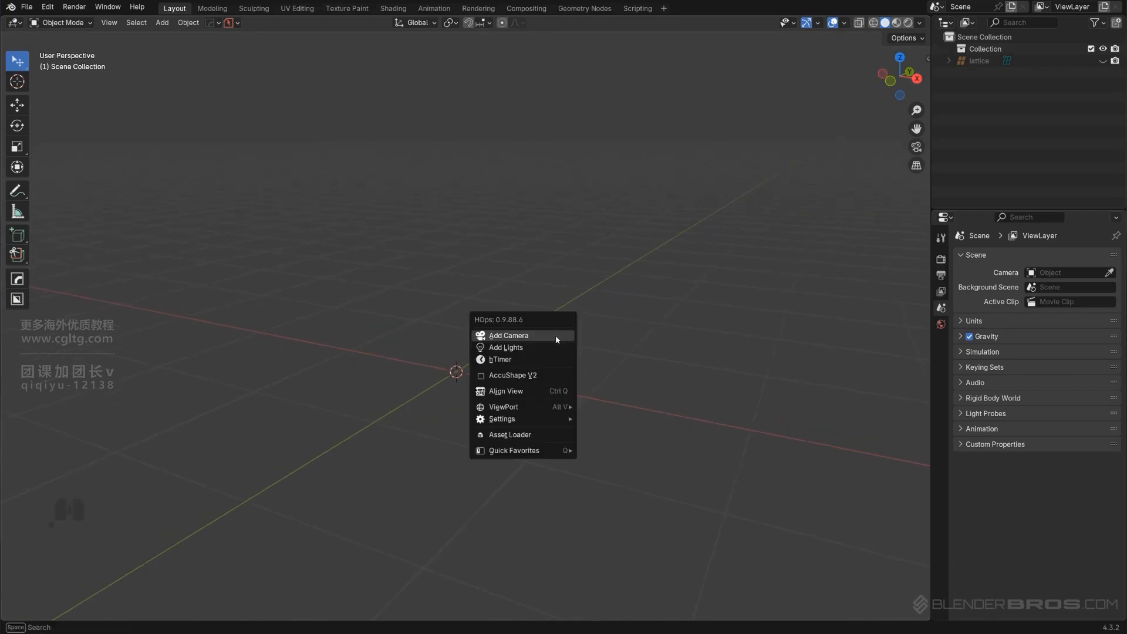
mouse_move(555, 411)
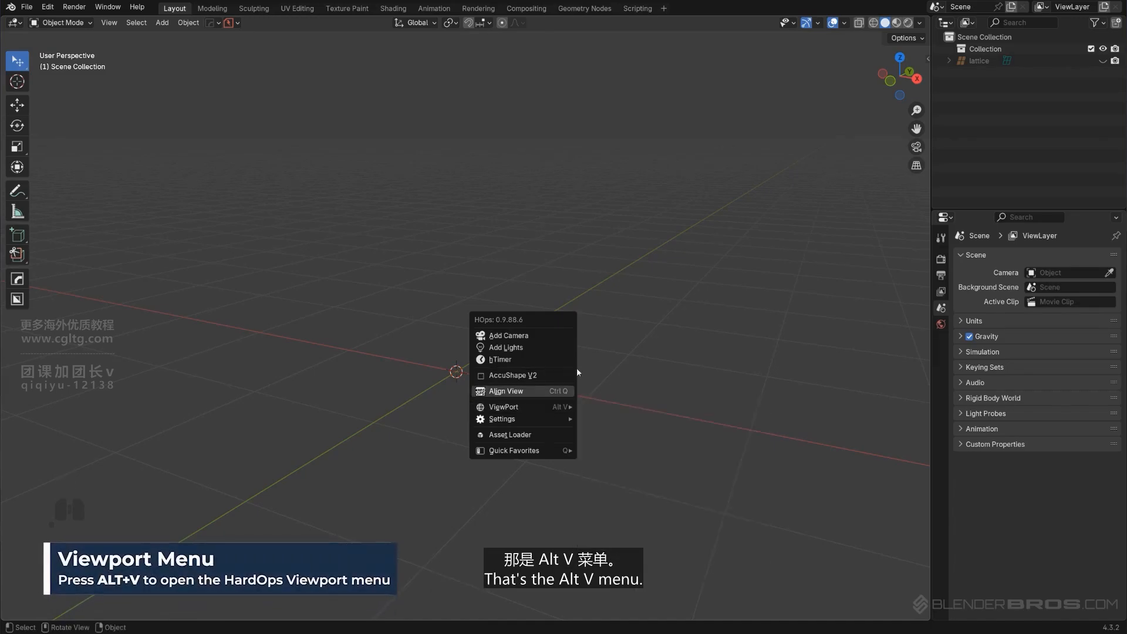
key("alt+v")
key("alt+v")
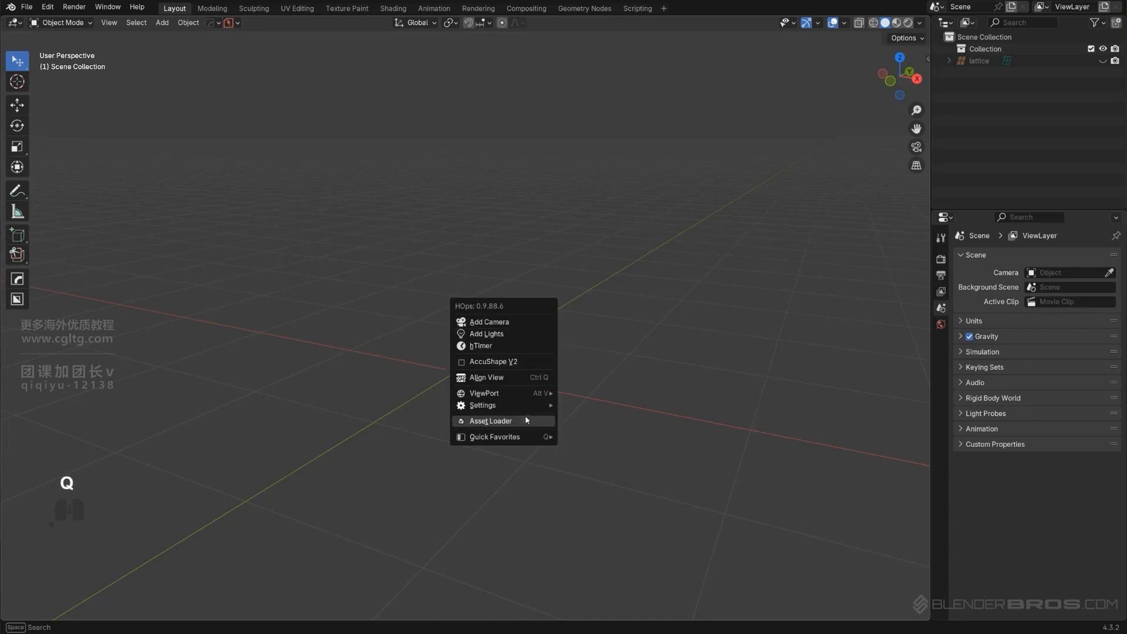
mouse_move(524, 410)
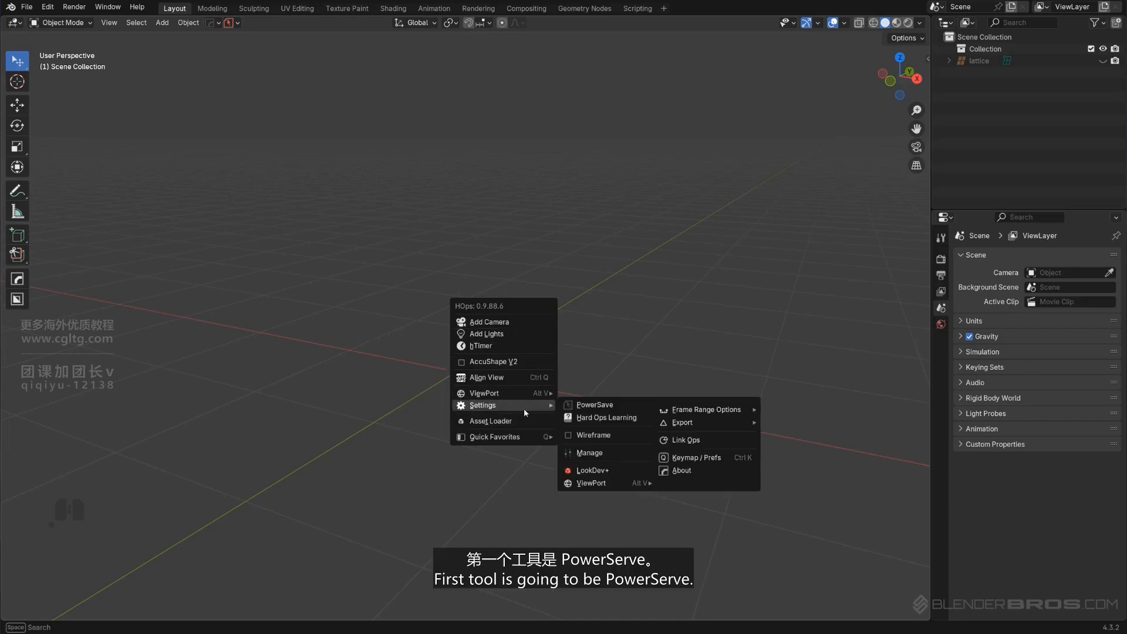
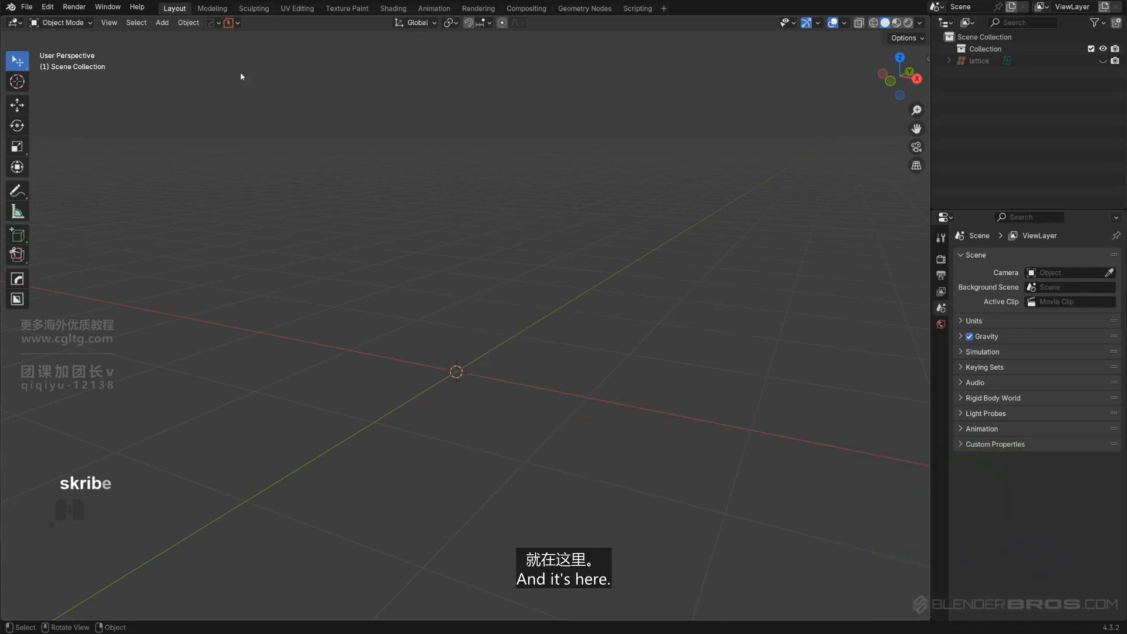
Switch Use Autosave off and on again in the PowerSave options, and choose Autosave Suffix as the autosave format.
left_click(229, 23)
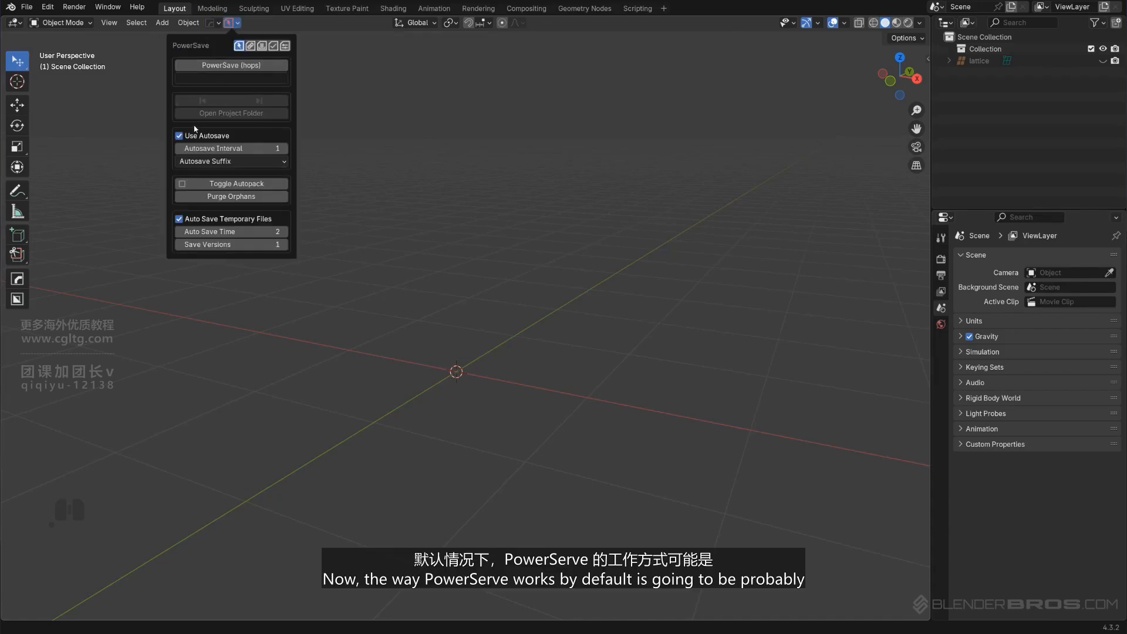
left_click(180, 137)
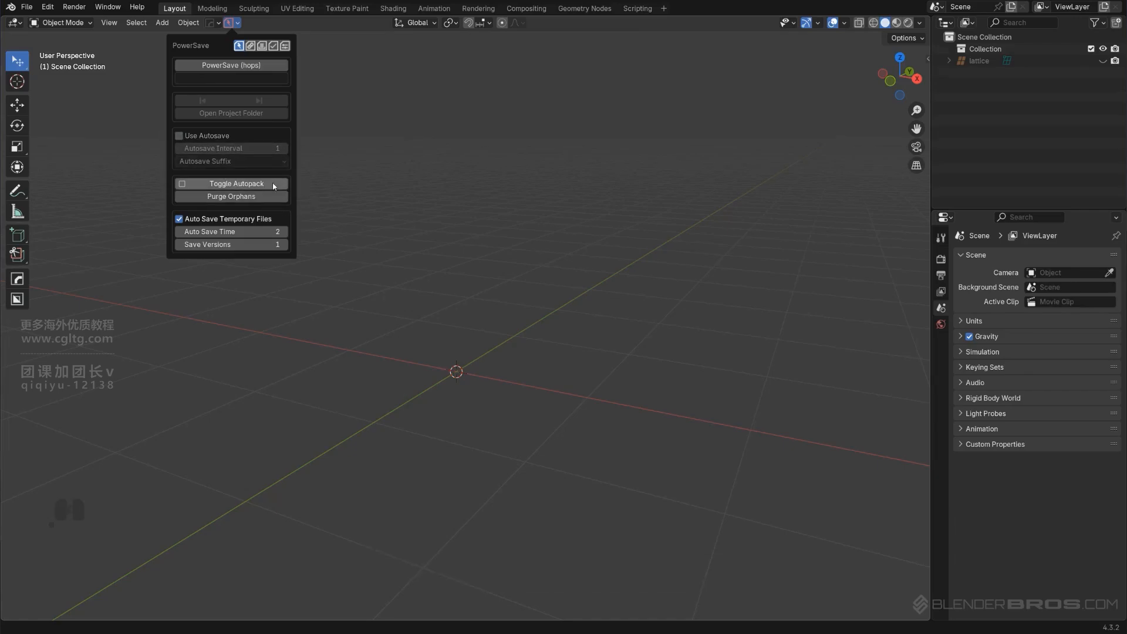
left_click(225, 135)
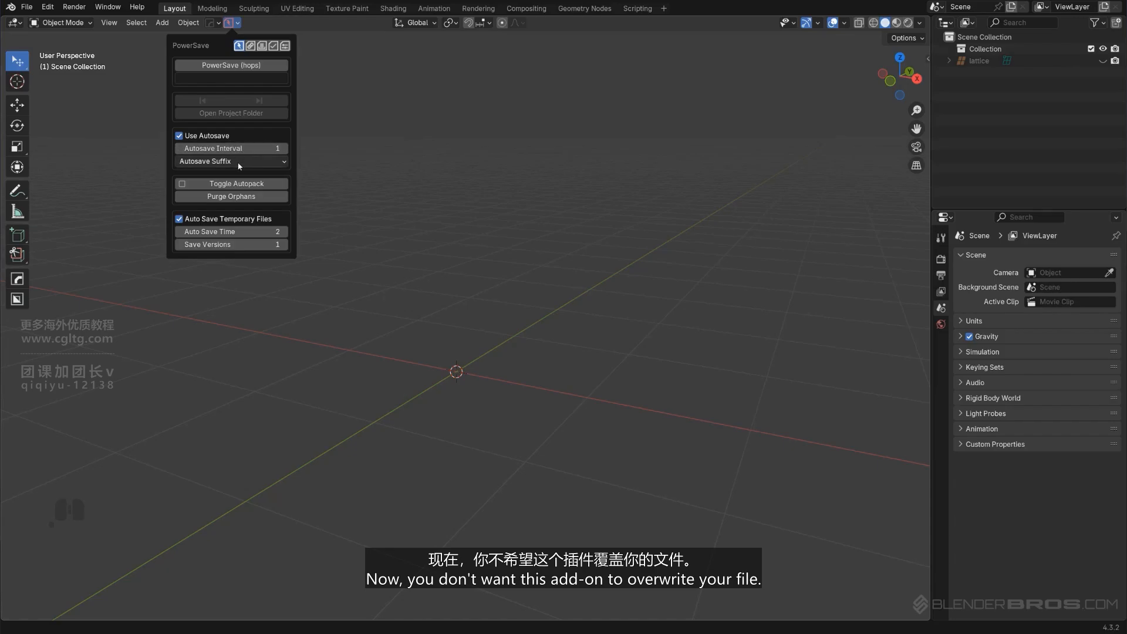
left_click(240, 162)
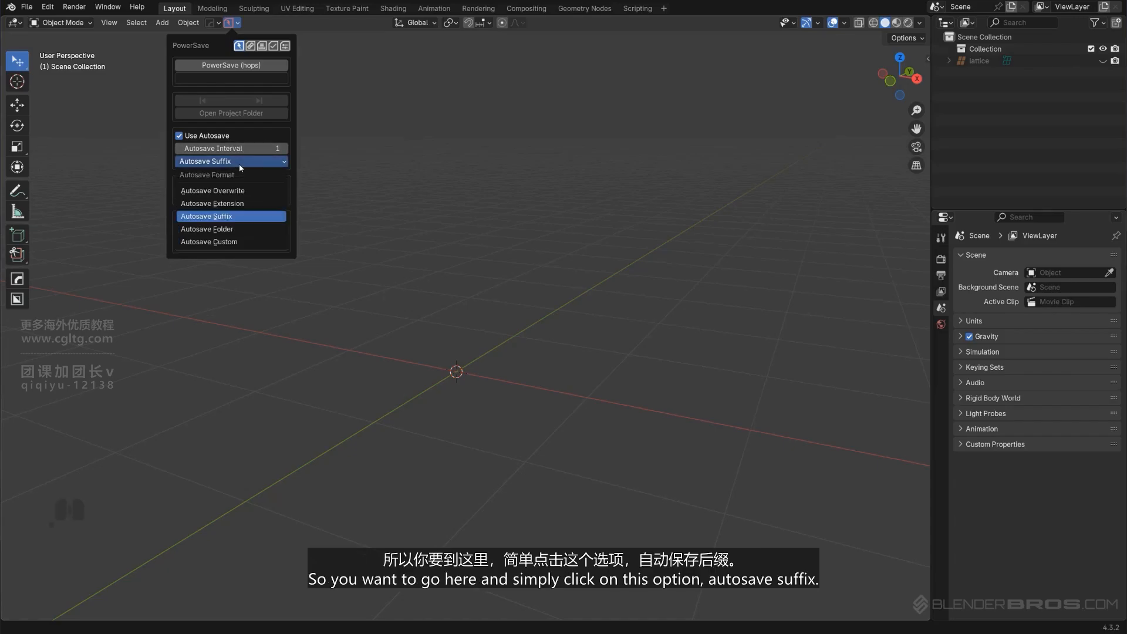
left_click(226, 221)
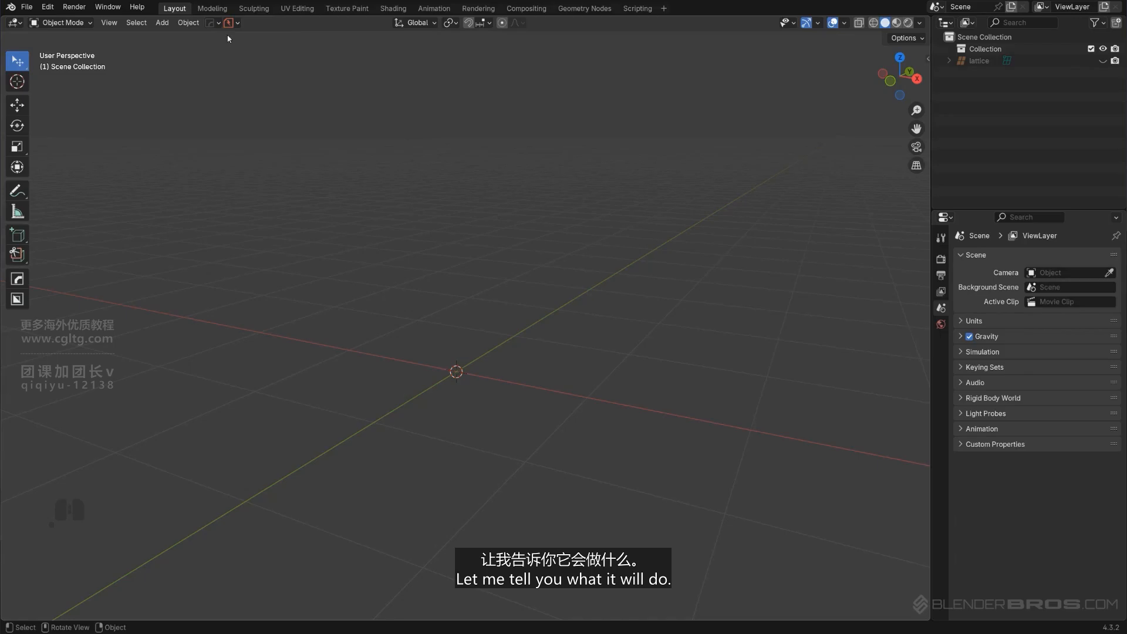
Save the scene as a new file named c1.blend on the Desktop.
left_click(26, 7)
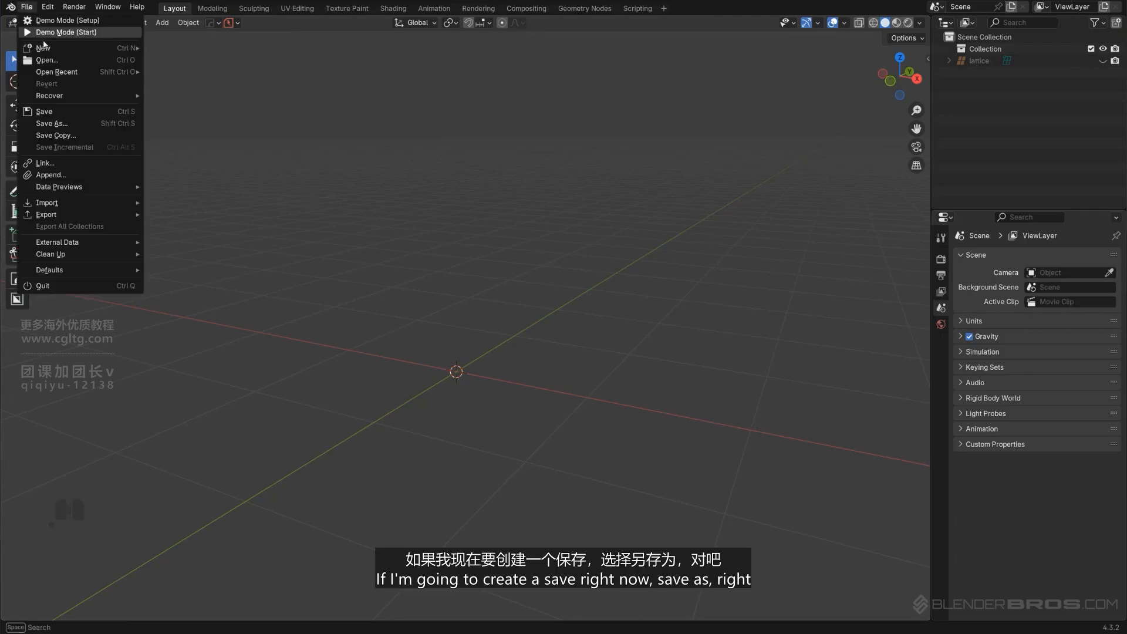
left_click(86, 121)
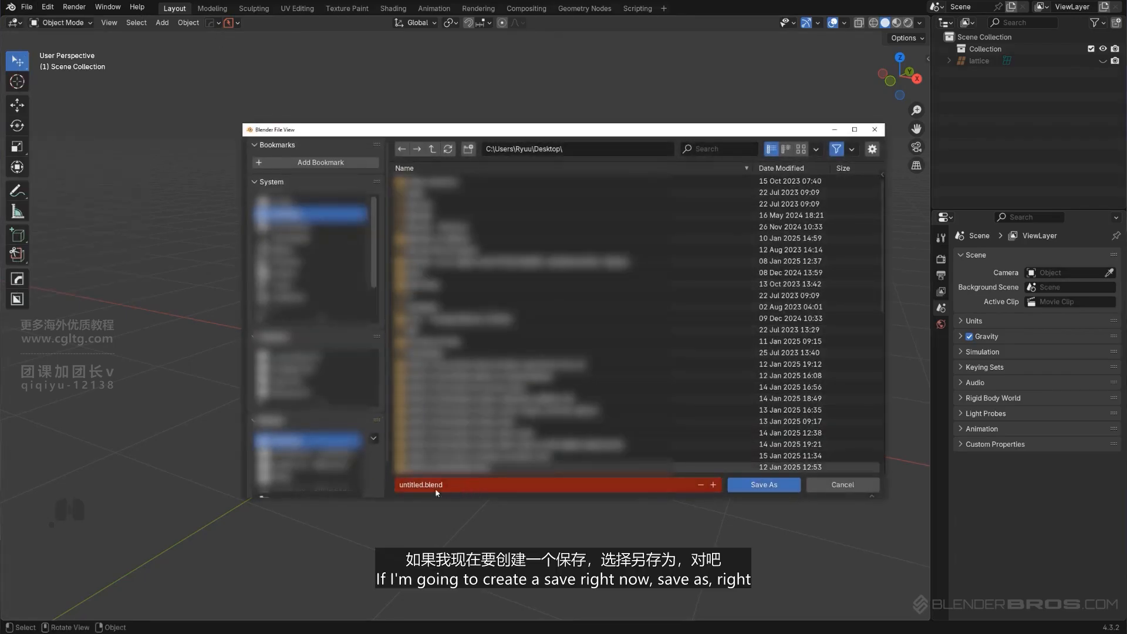
key("BackSpace")
type("c1")
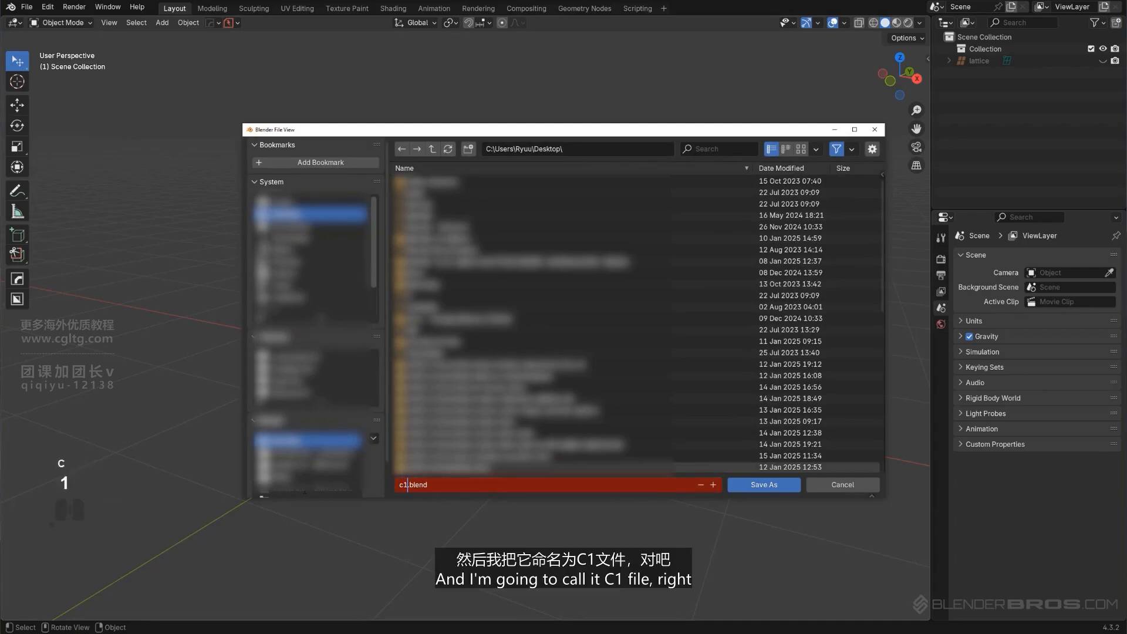
key("Return")
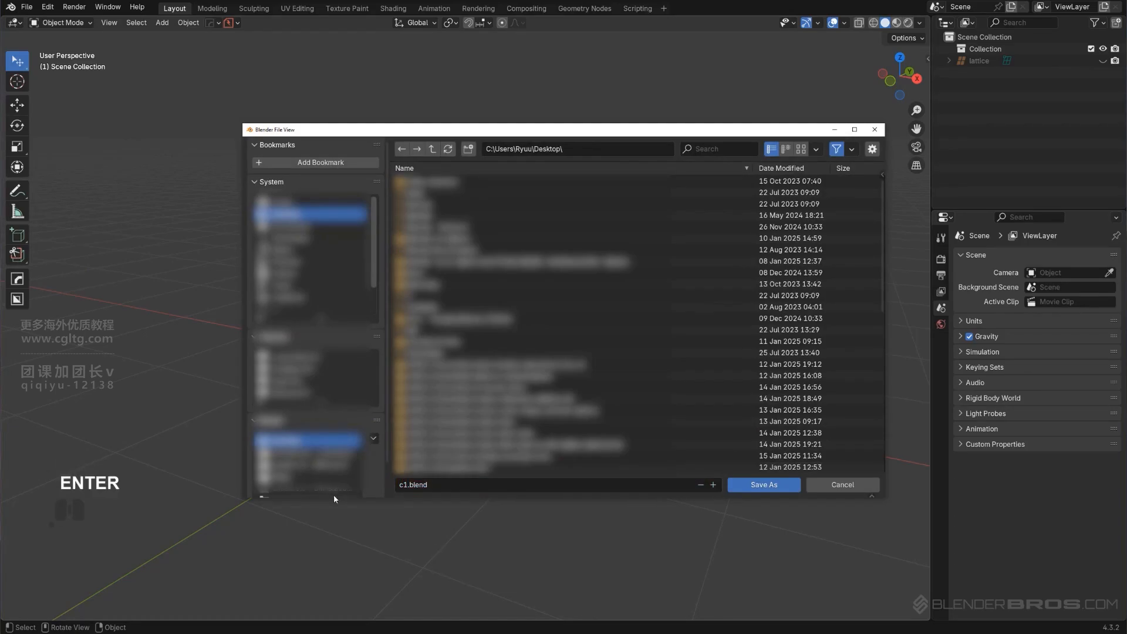
left_click(757, 486)
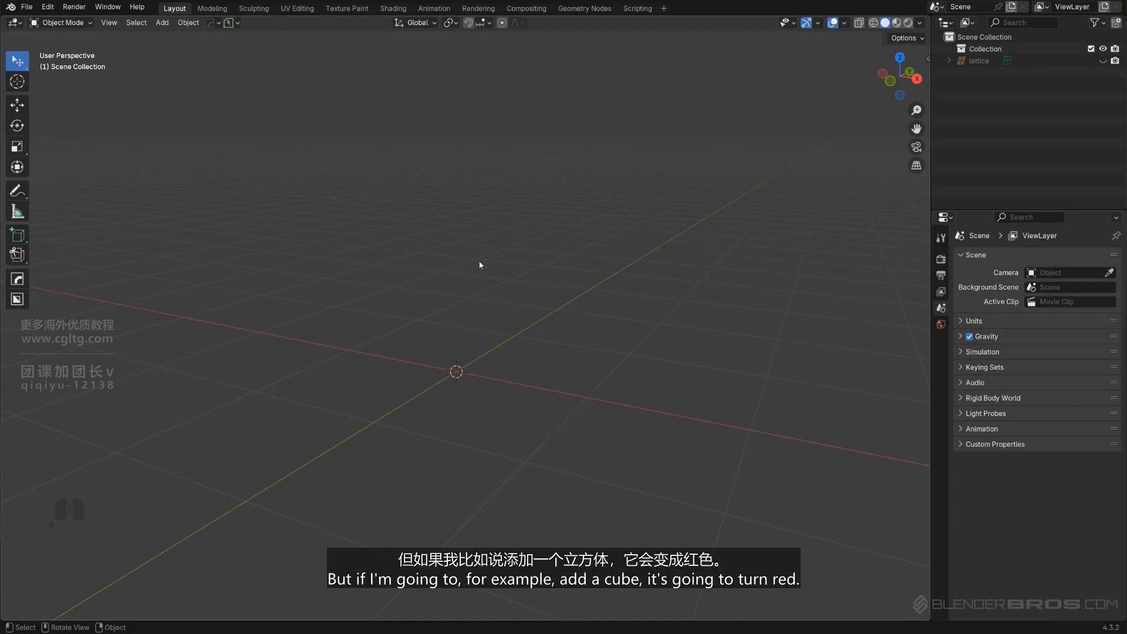
Add a cube mesh at the scene origin.
key("shift+a")
mouse_move(491, 318)
left_click(538, 338)
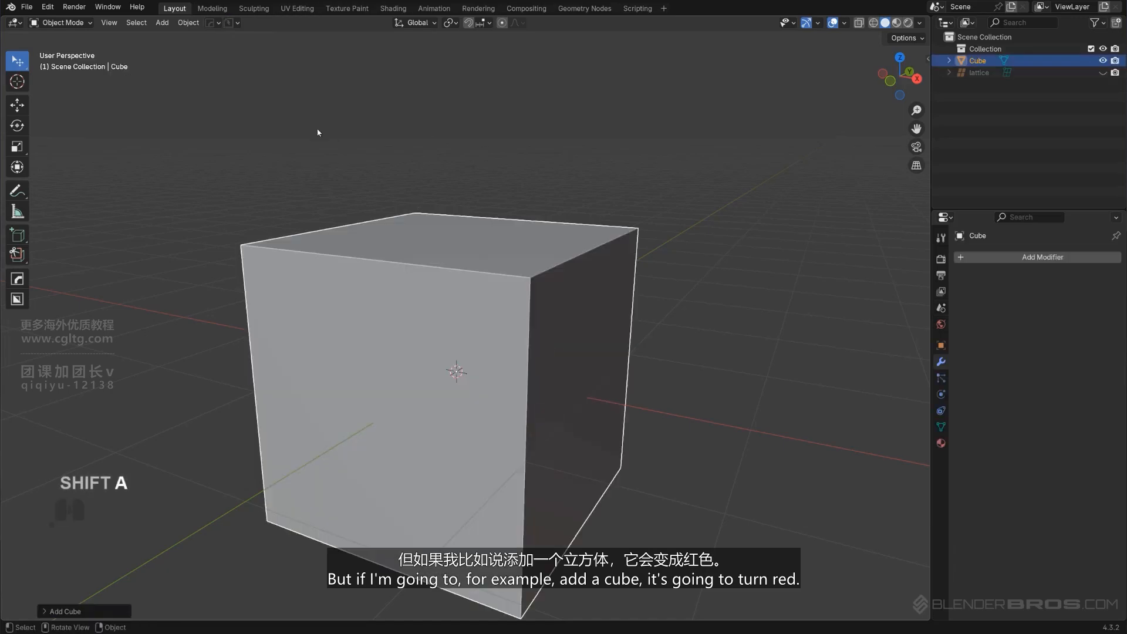
Save the c1 scene manually with PowerSave and reopen the PowerSave options.
scroll(467, 245, "down", 4)
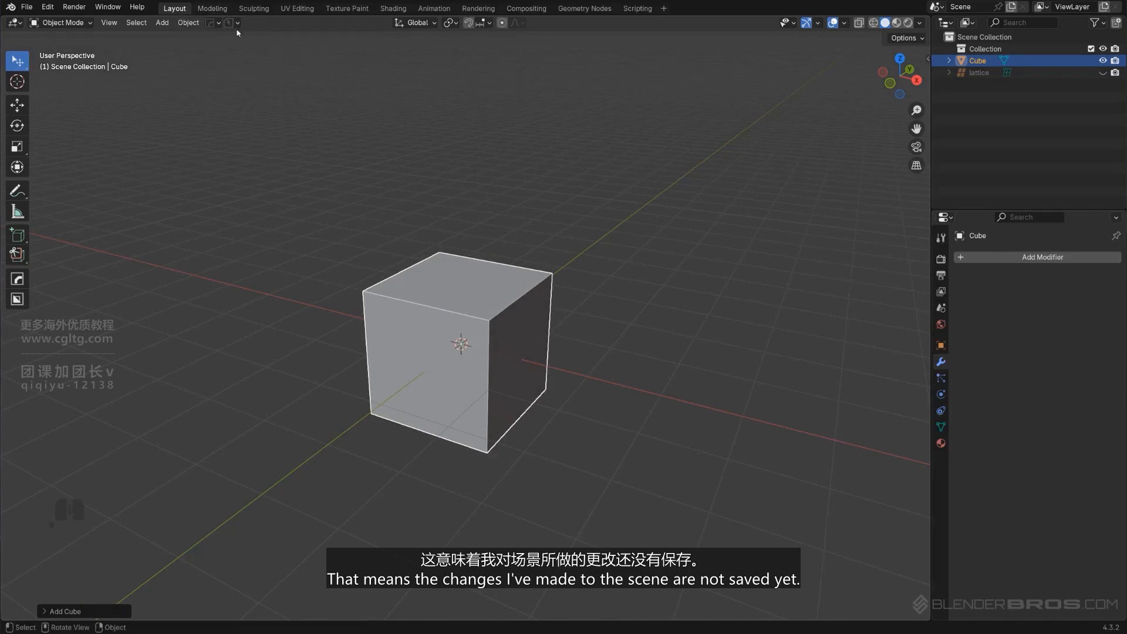
middle_click_drag(452, 192, 387, 168, "shift")
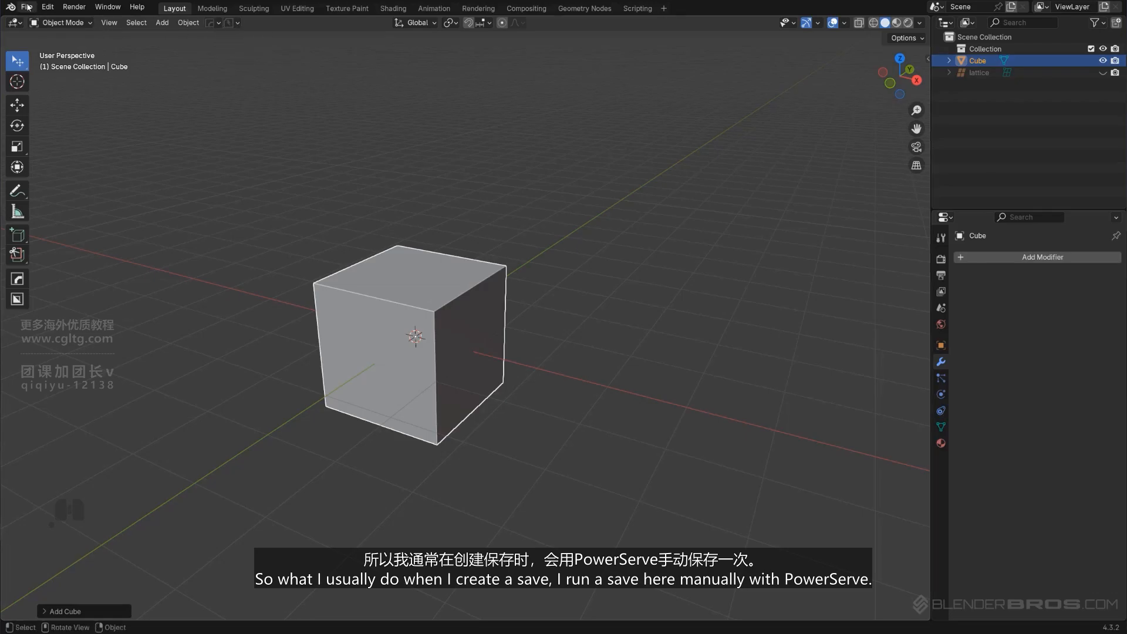
left_click(231, 23)
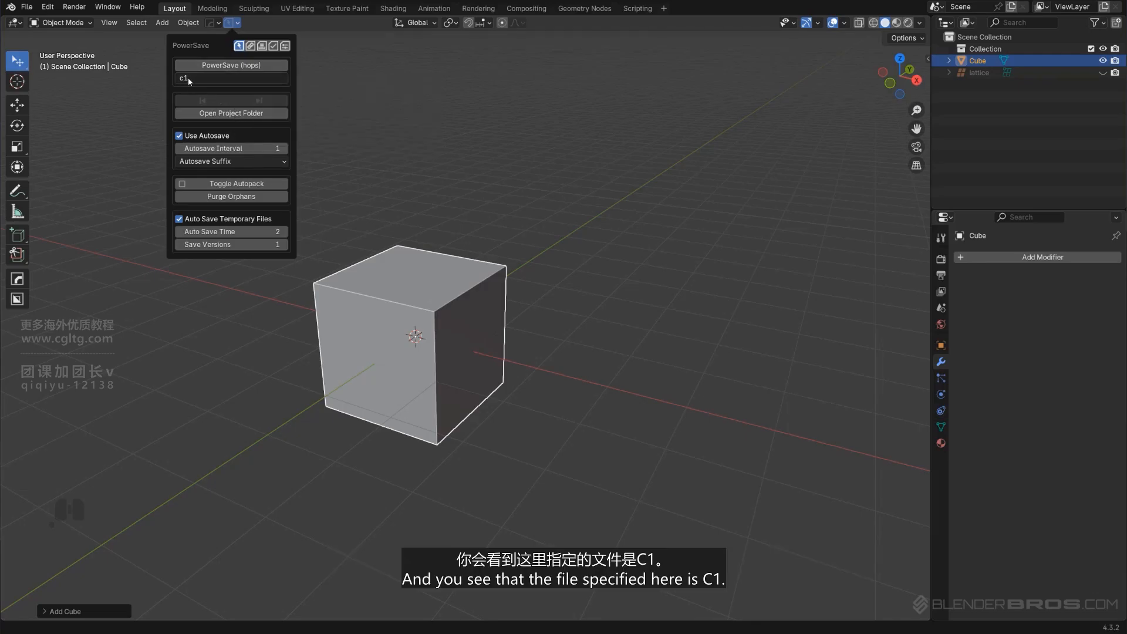
left_click(249, 68)
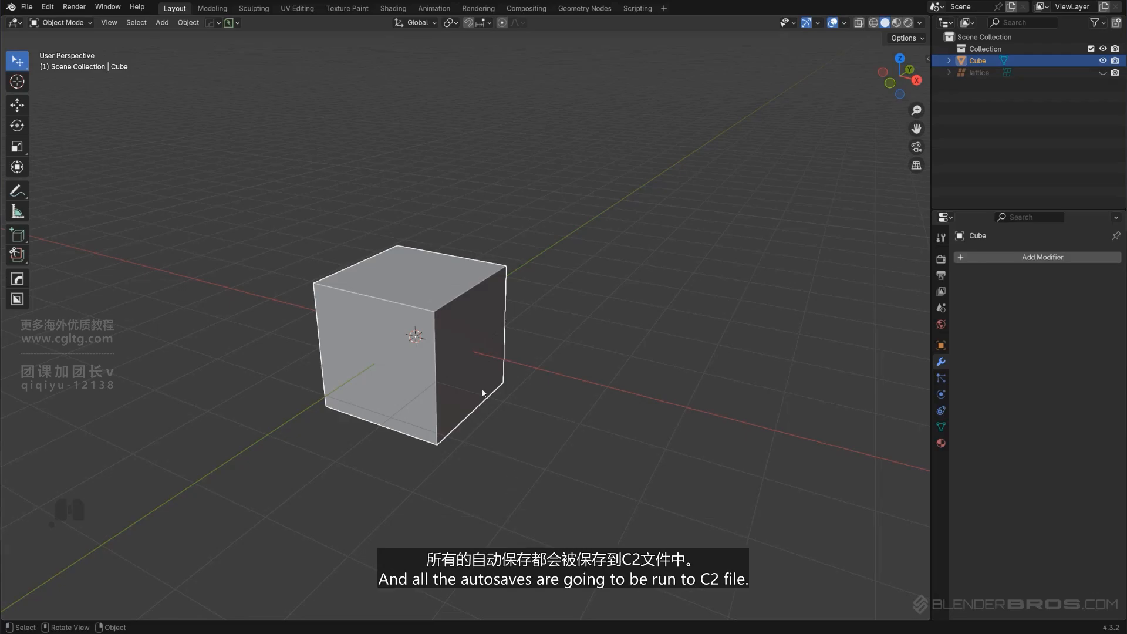
left_click(229, 23)
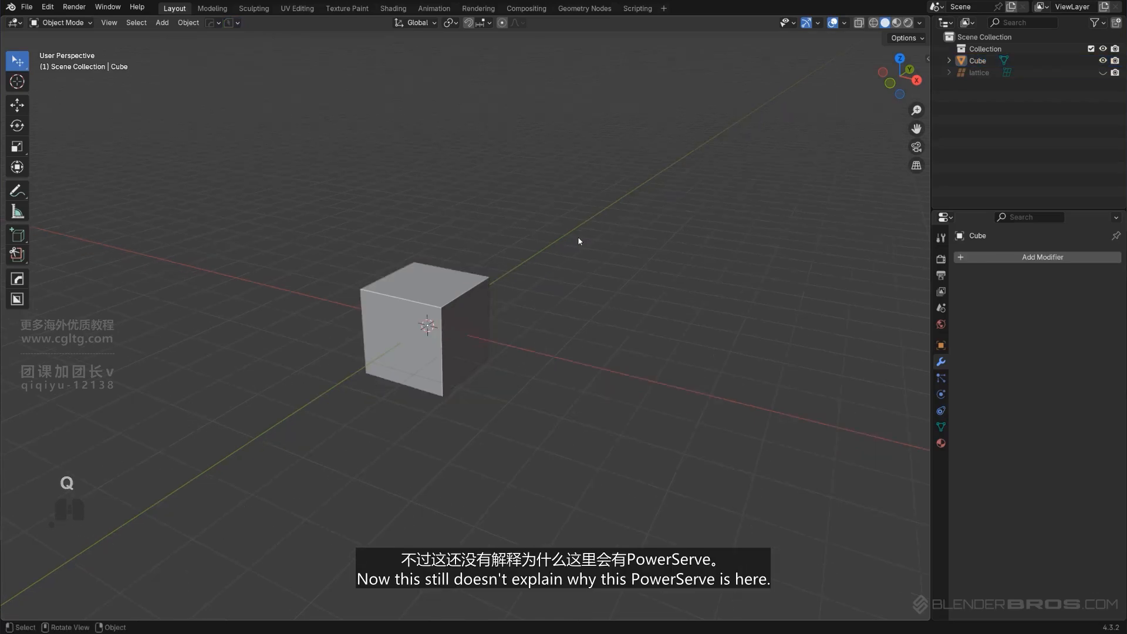
Check the PowerSave entry in the Settings section of the HardOps menu.
key("q")
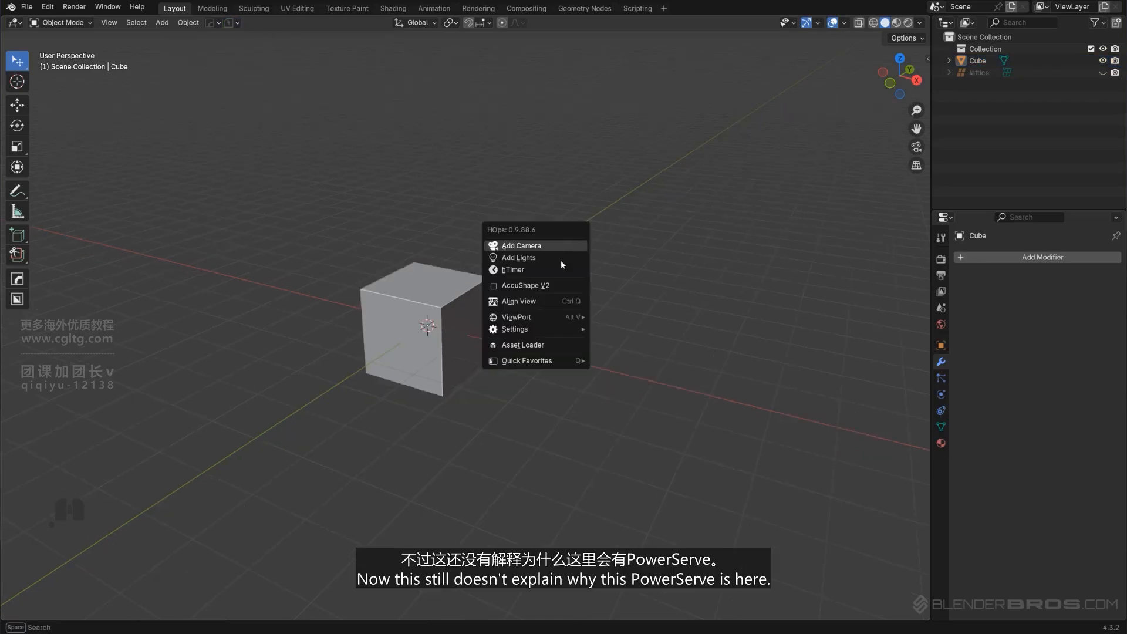
mouse_move(546, 330)
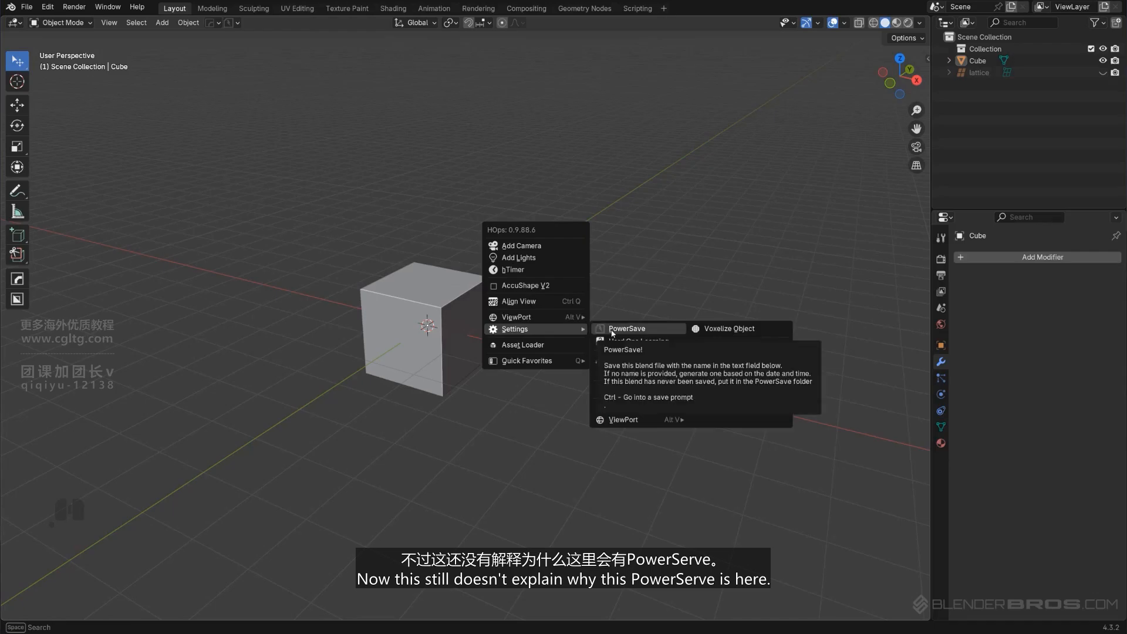
key("q")
Show the Addons section of the Hard Ops 9 add-on preferences in an enlarged Preferences window.
left_click(47, 7)
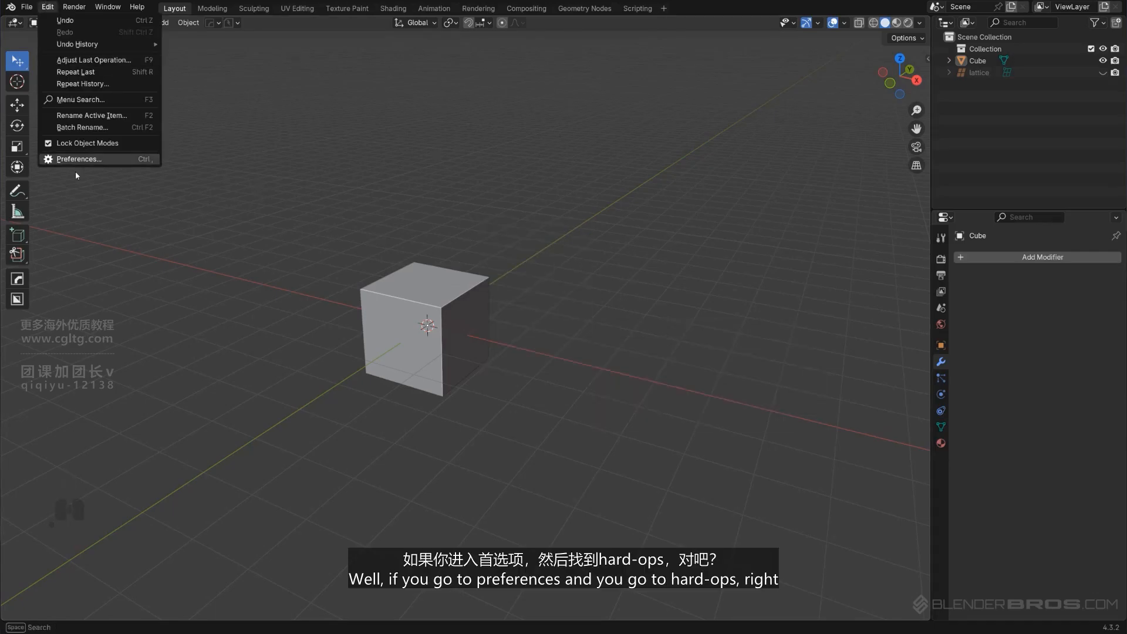
left_click(75, 160)
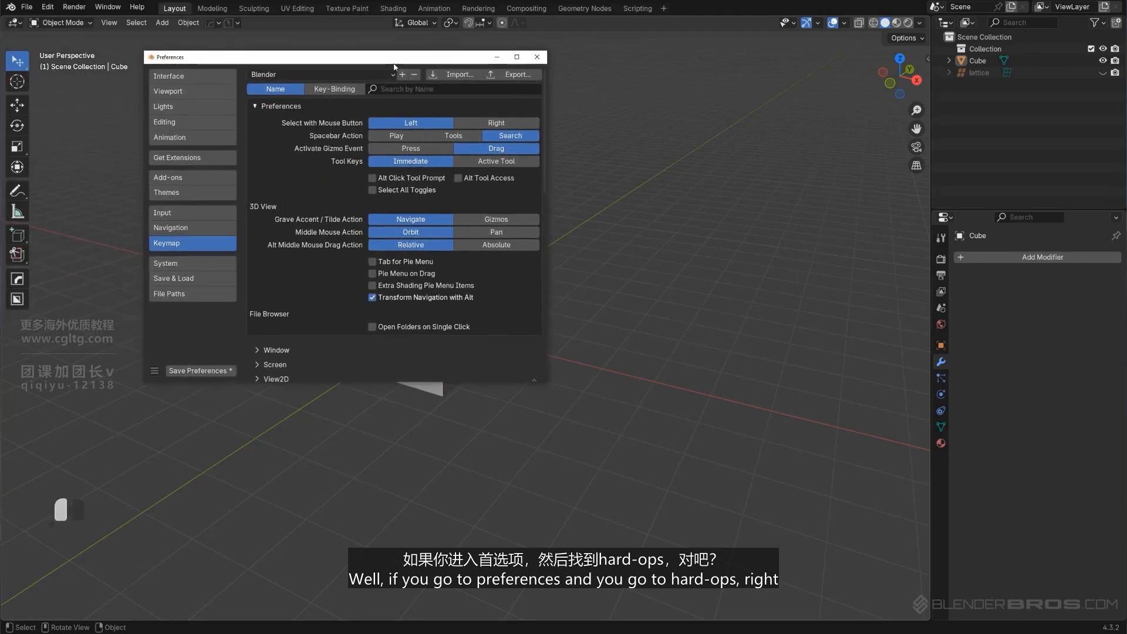
left_click_drag(550, 382, 749, 382)
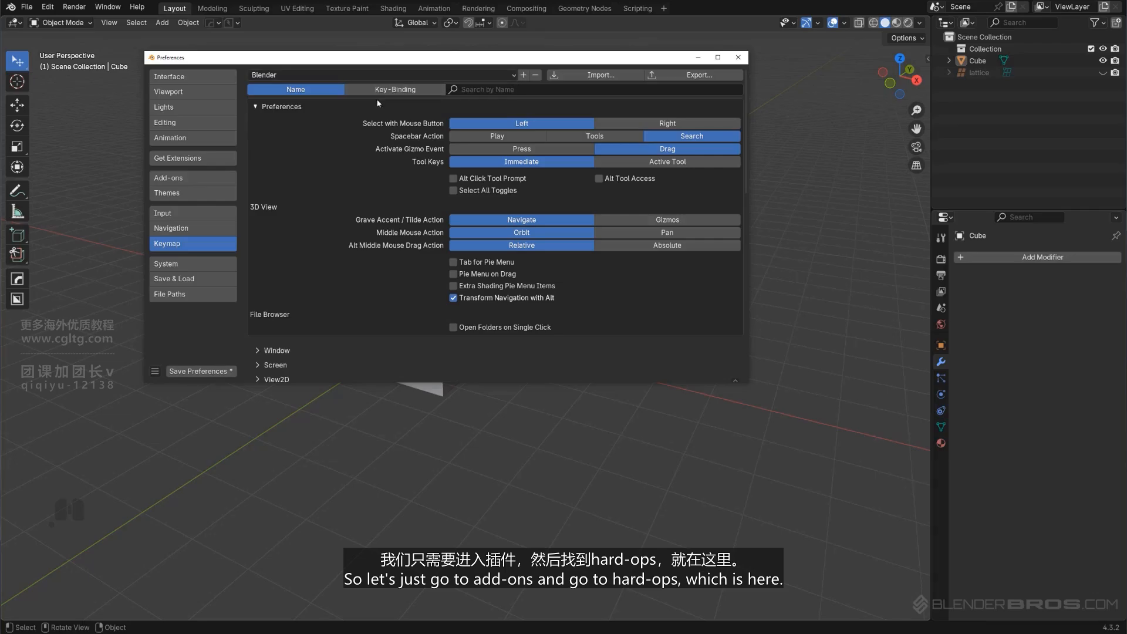
left_click(191, 178)
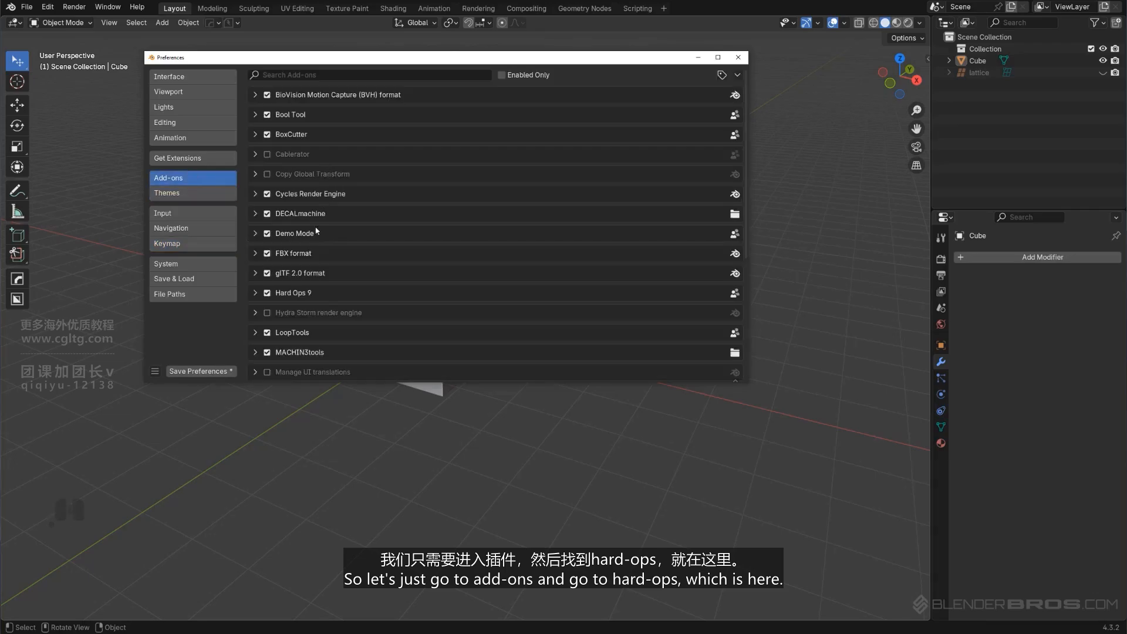
left_click(255, 293)
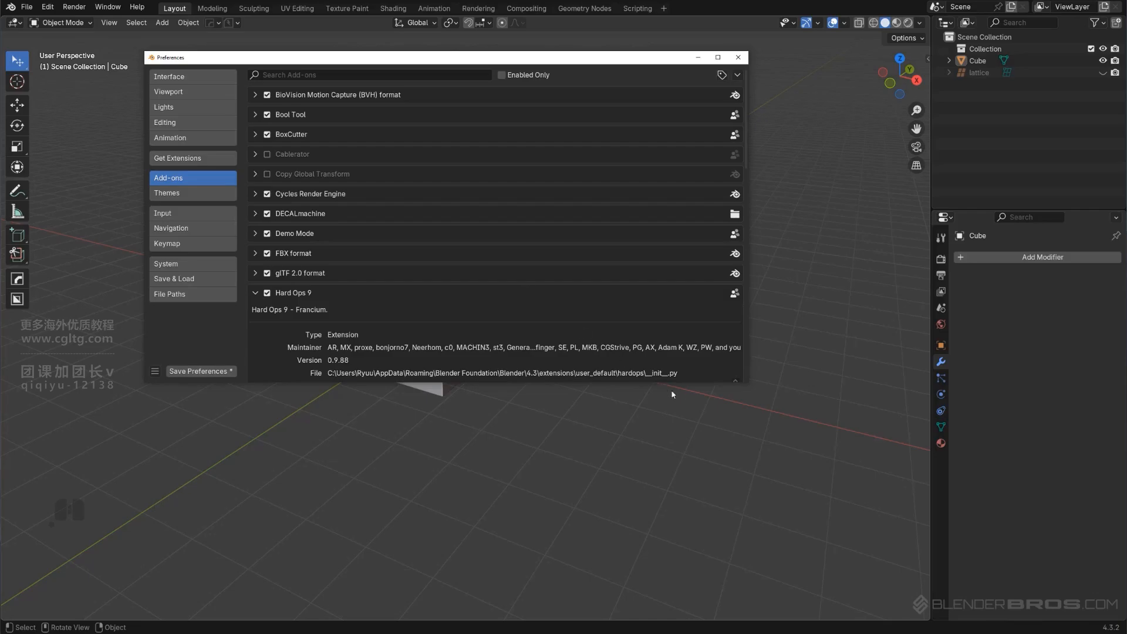
left_click_drag(746, 383, 981, 583)
scroll(721, 348, "down", 10)
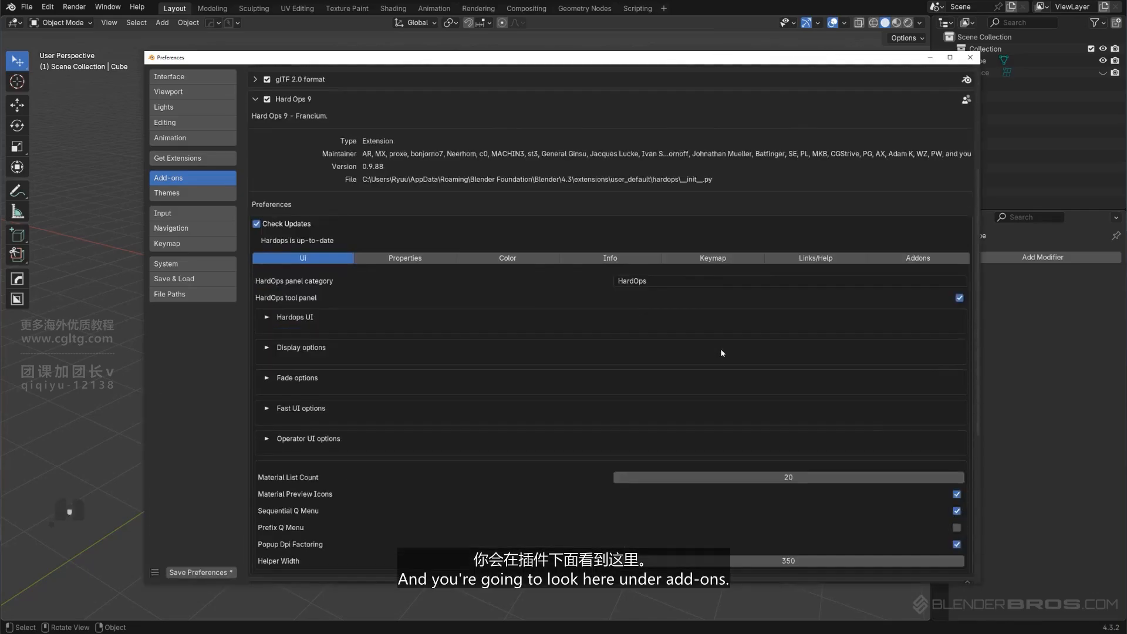
left_click(920, 160)
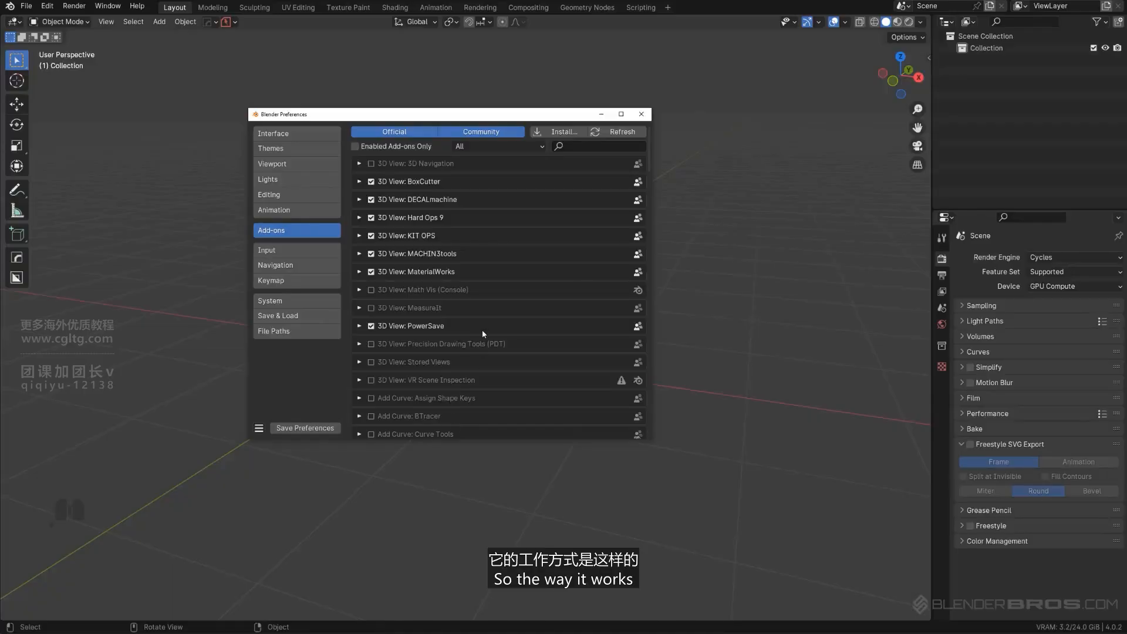
Expand Hard Ops 9 in the Blender 4.0.2 preferences, enlarge the window and view its Addons section.
left_click(371, 218)
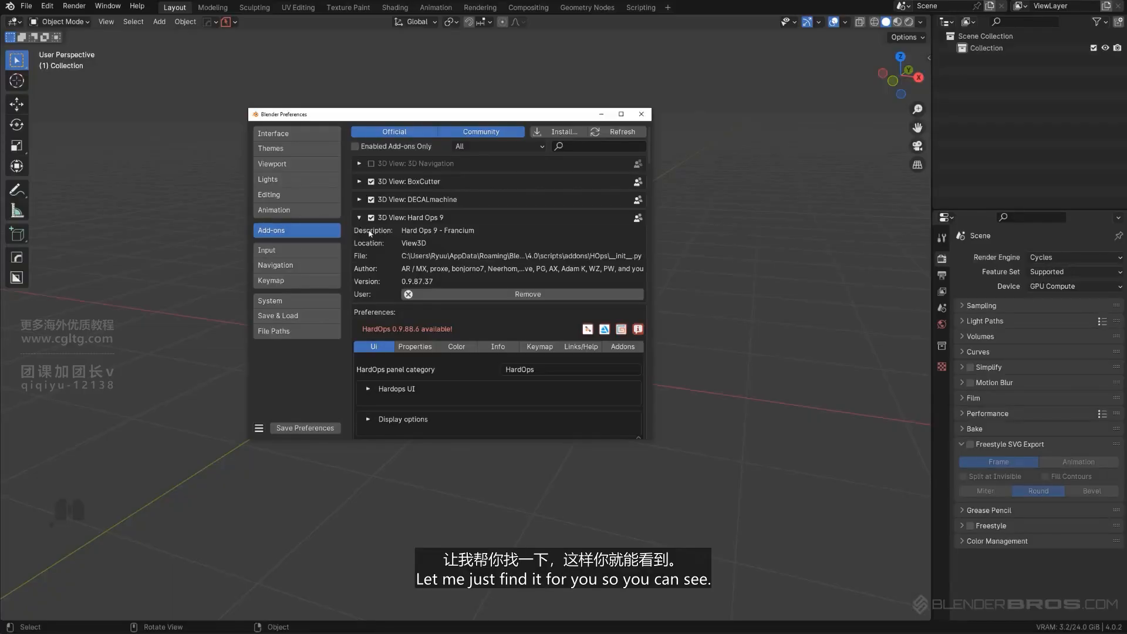
left_click_drag(654, 439, 1003, 515)
left_click(962, 347)
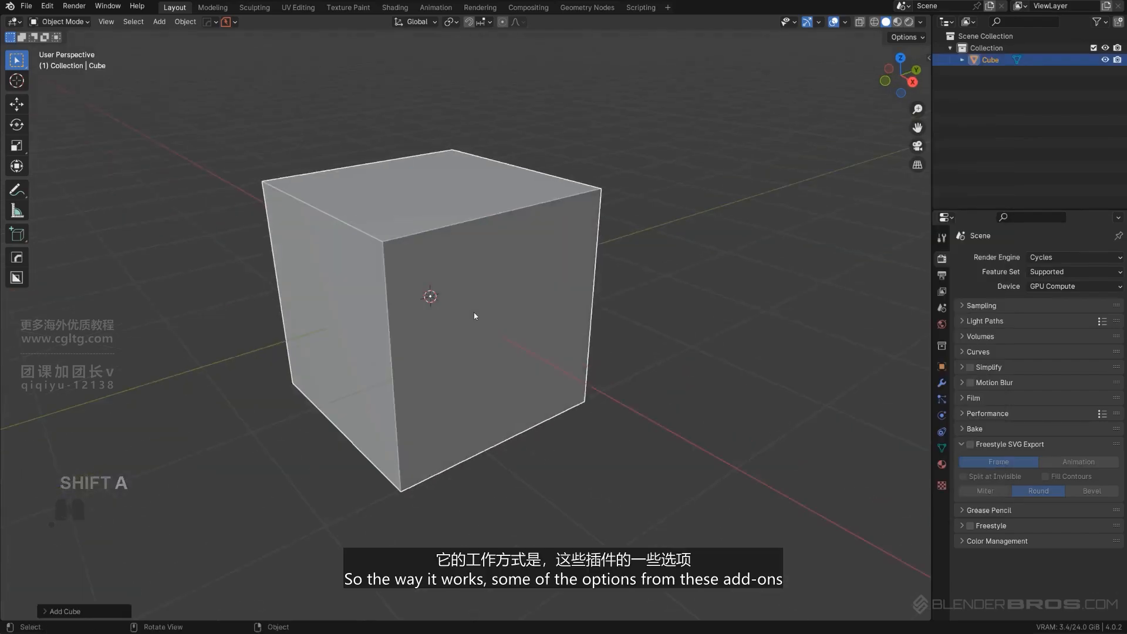
scroll(474, 313, "down", 5)
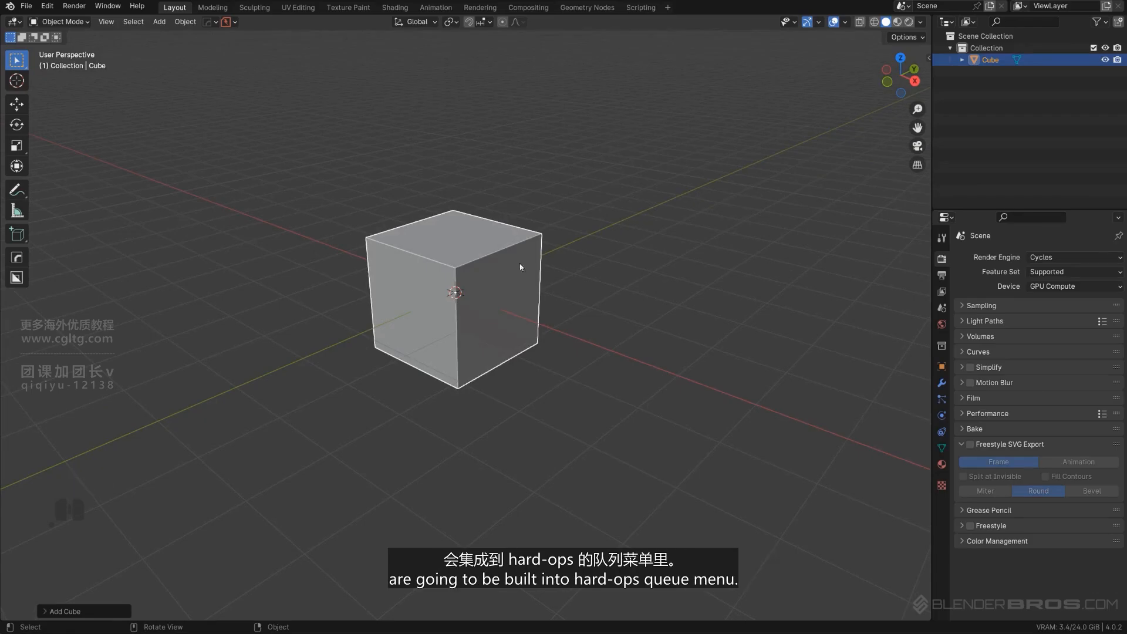
Bevel the cube's upper front edge into a large rounded profile with multiple segments.
scroll(468, 218, "up", 1)
left_click(459, 350)
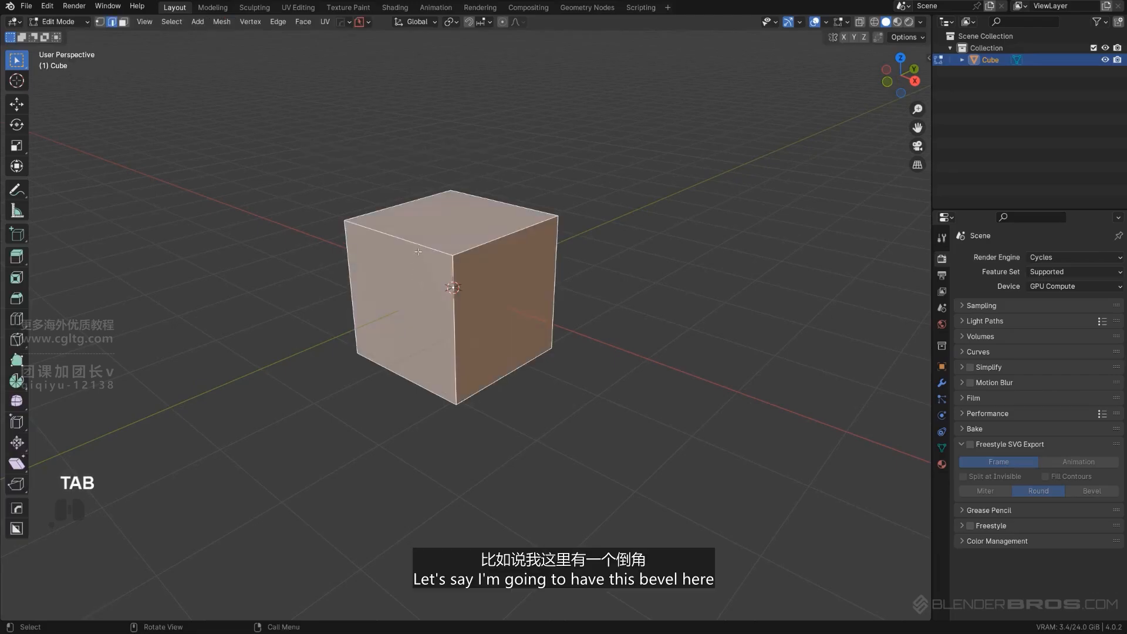
left_click(399, 237)
key("ctrl+b")
left_click(598, 257)
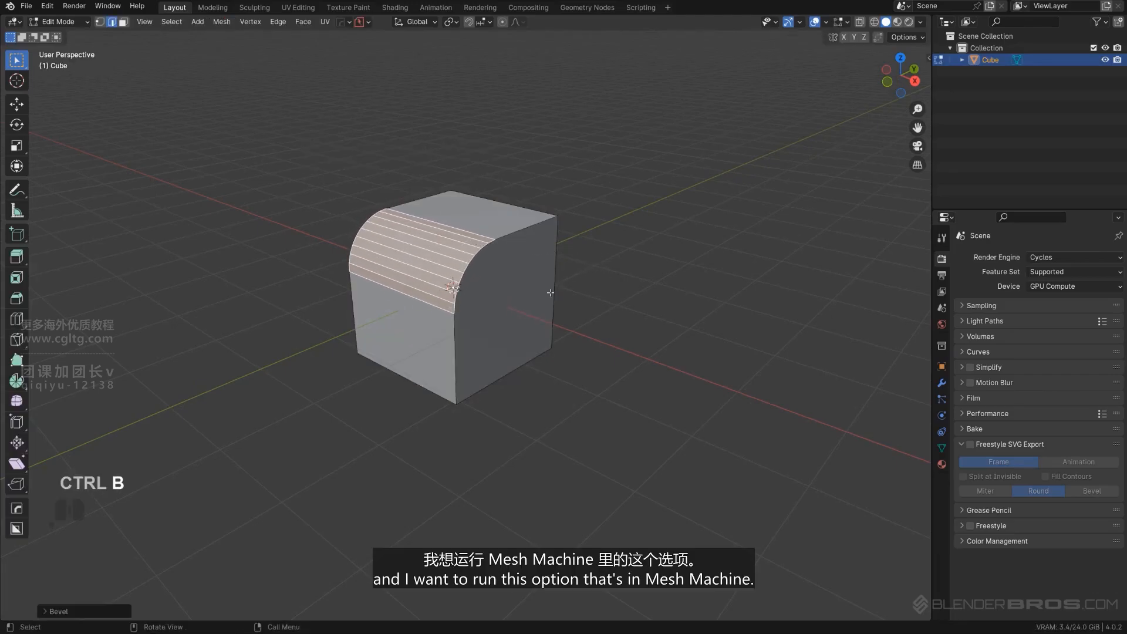
Connect all the bevel arc's vertices on the cube's side face to the opposite bottom corner vertex with Star Connect.
key("Tab")
mouse_move(616, 283)
middle_mouse_down("shift")
mouse_move(585, 299)
mouse_move(602, 310)
mouse_move(630, 302)
middle_mouse_up("shift")
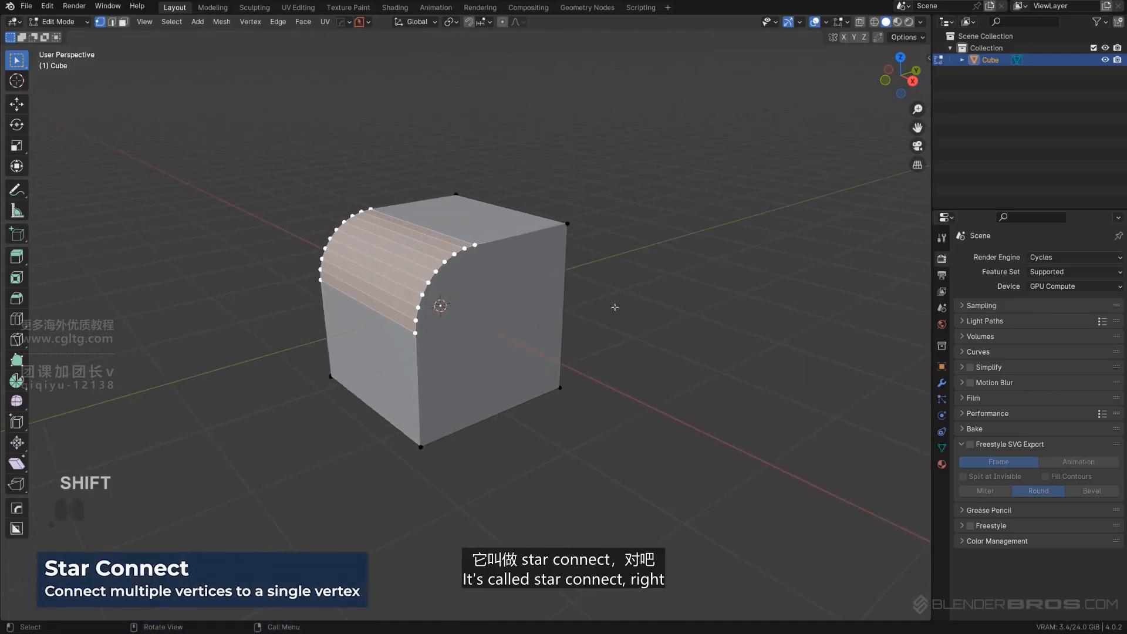
scroll(528, 275, "up", 2)
middle_click_drag(488, 259, 454, 242)
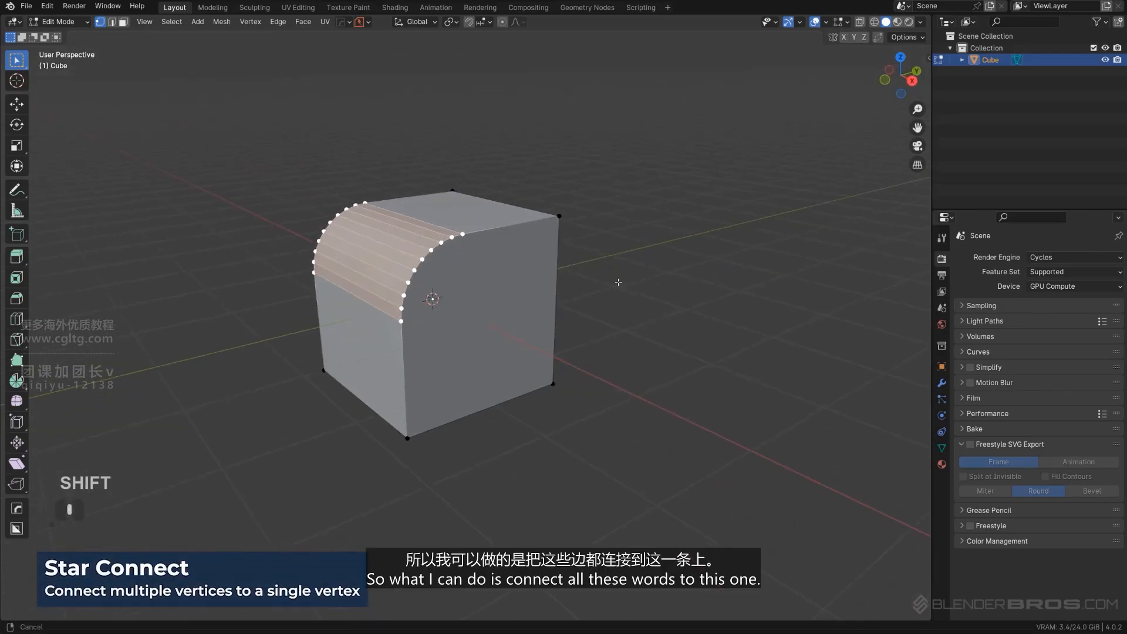
left_click(454, 241)
left_click(398, 321, "ctrl")
left_click(563, 386, "shift")
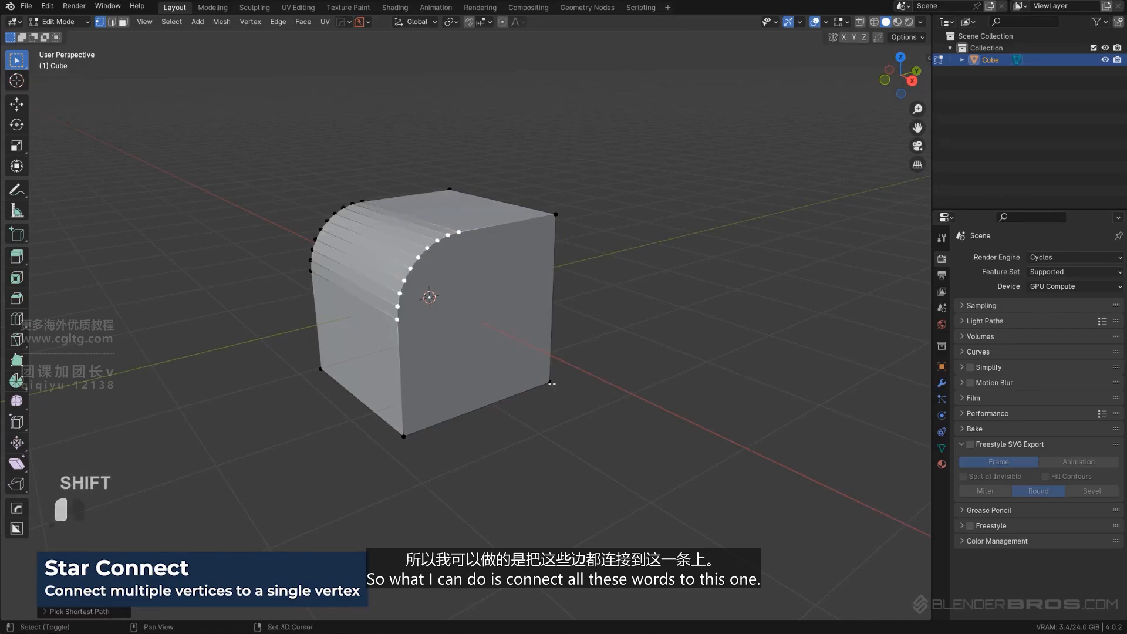
left_click(449, 235)
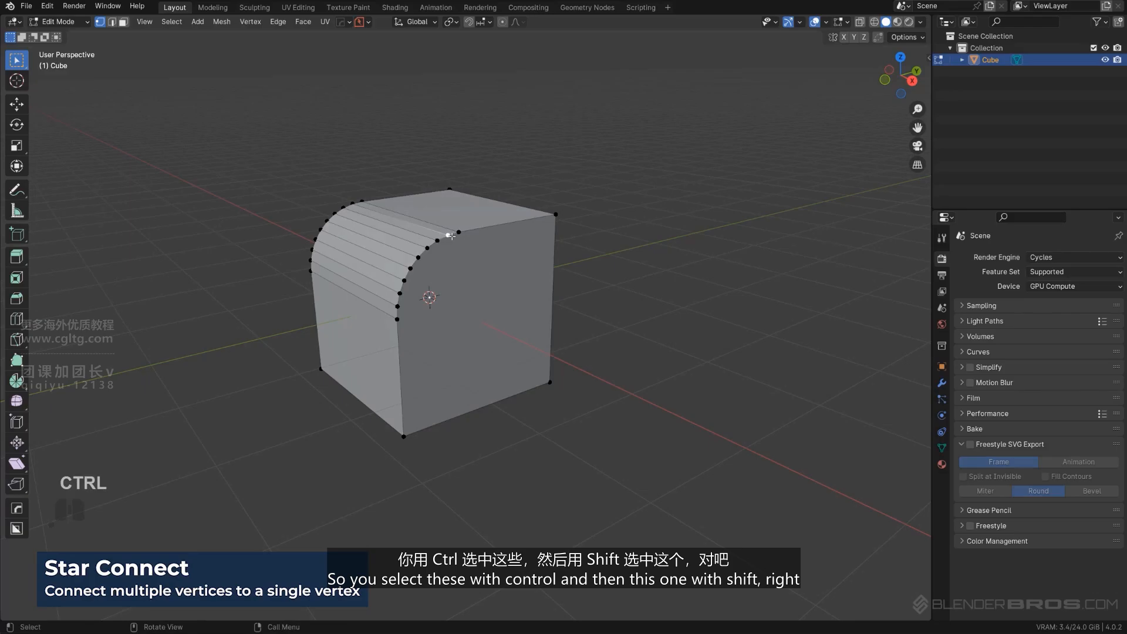
left_click(398, 319, "ctrl")
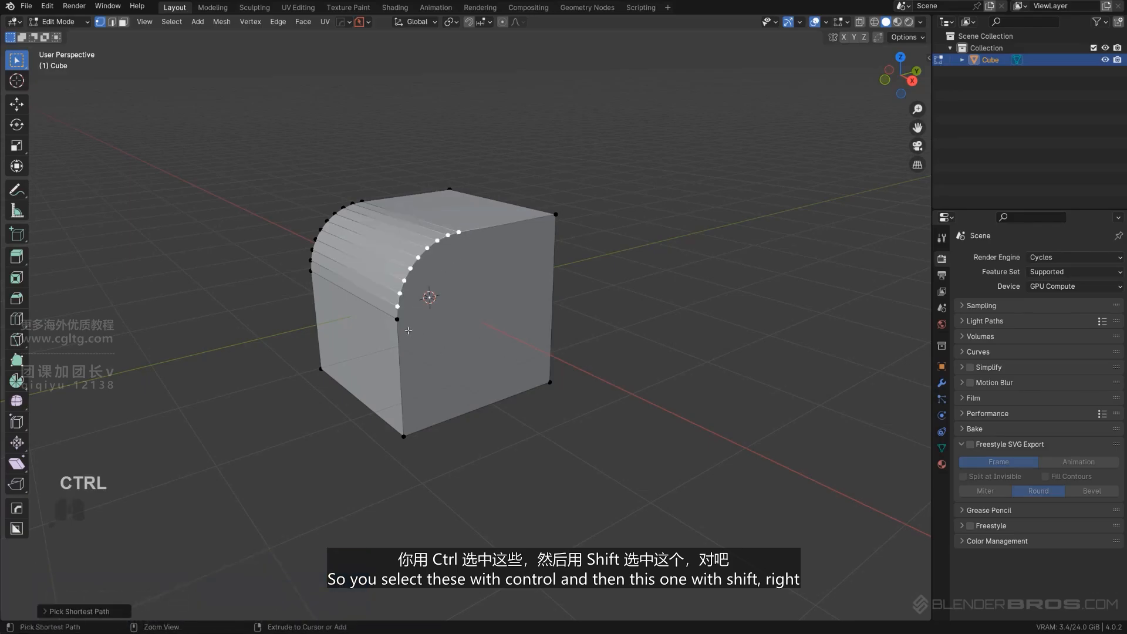
left_click(555, 389, "shift")
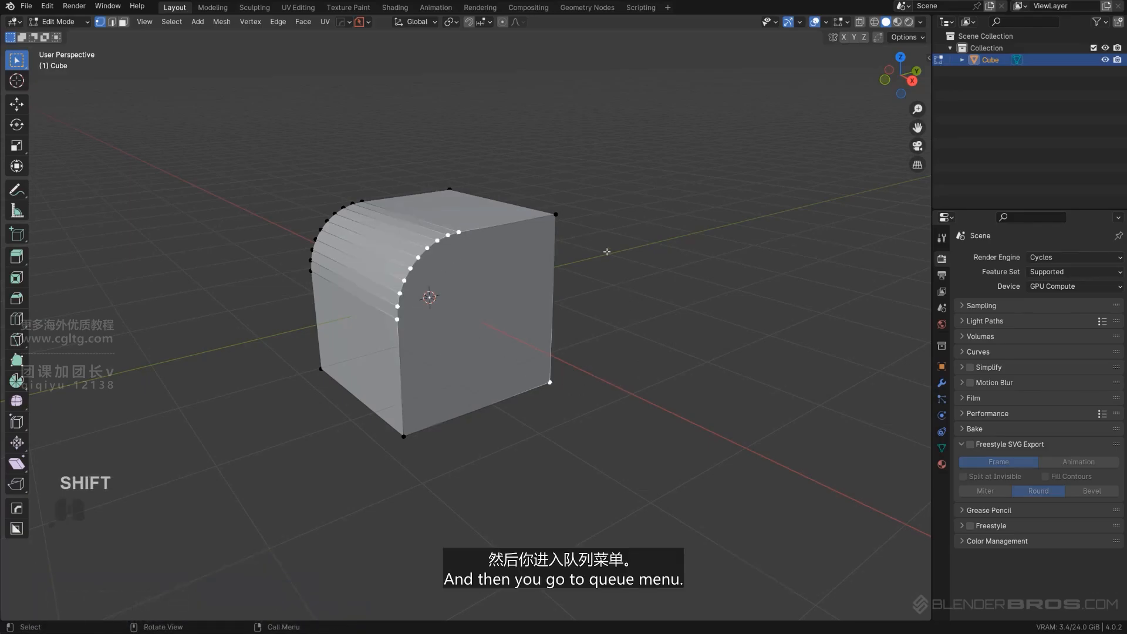
key("q")
mouse_move(600, 378)
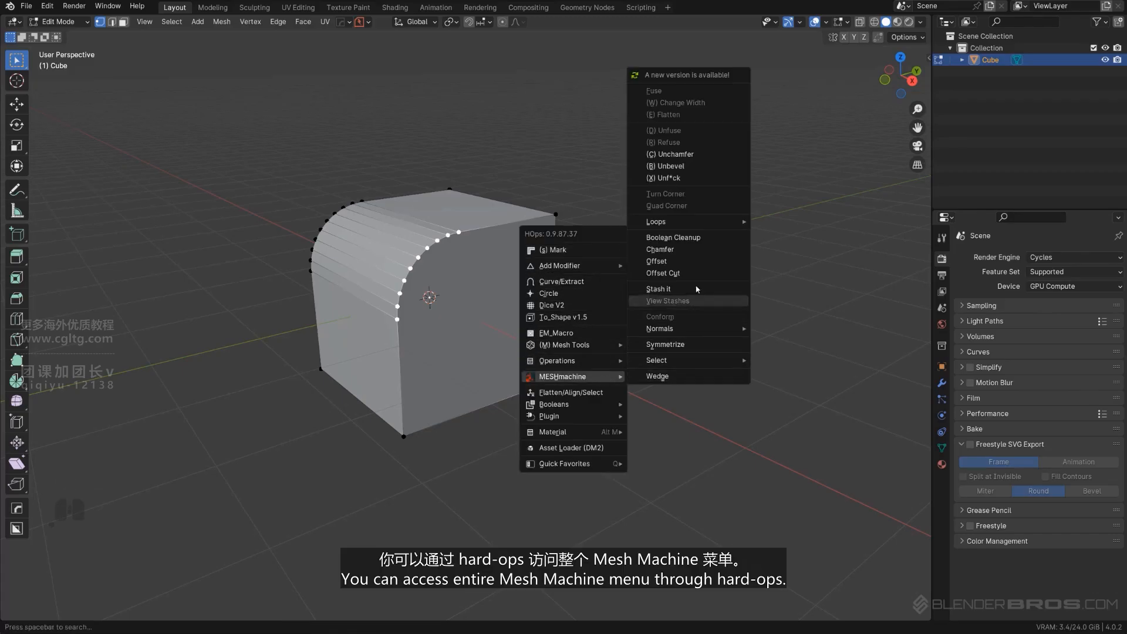
mouse_move(684, 365)
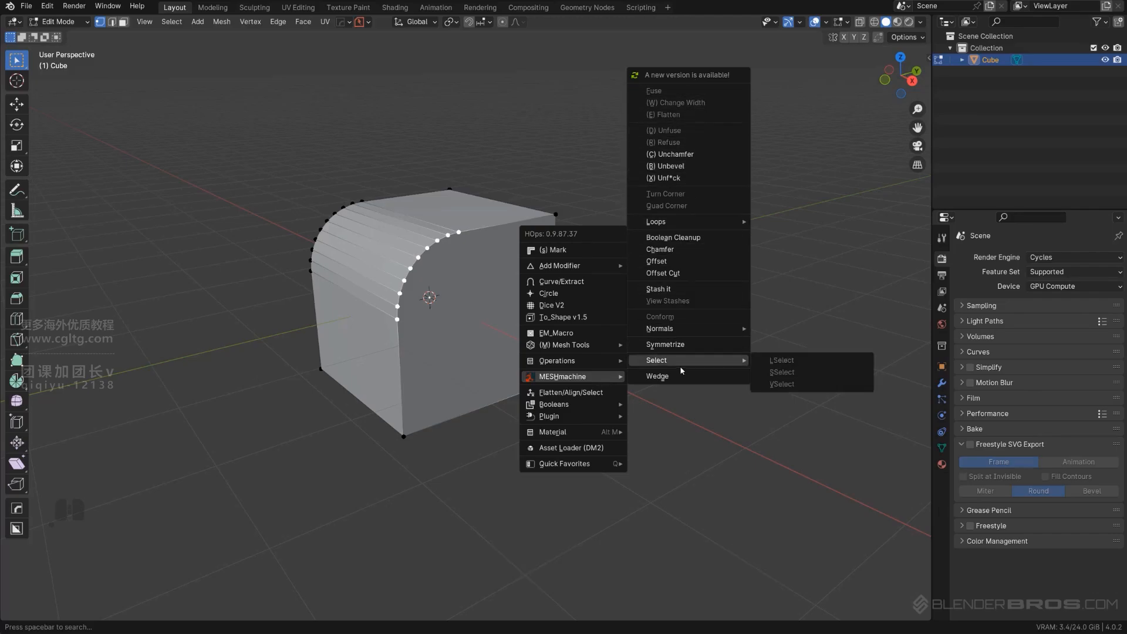
mouse_move(561, 360)
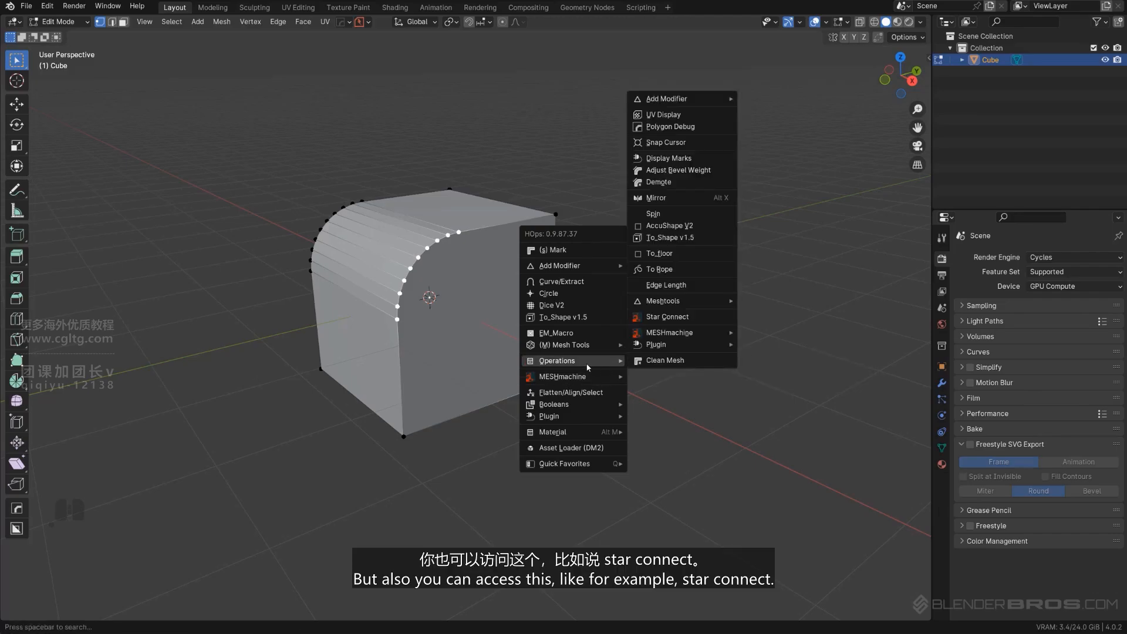
left_click(696, 317)
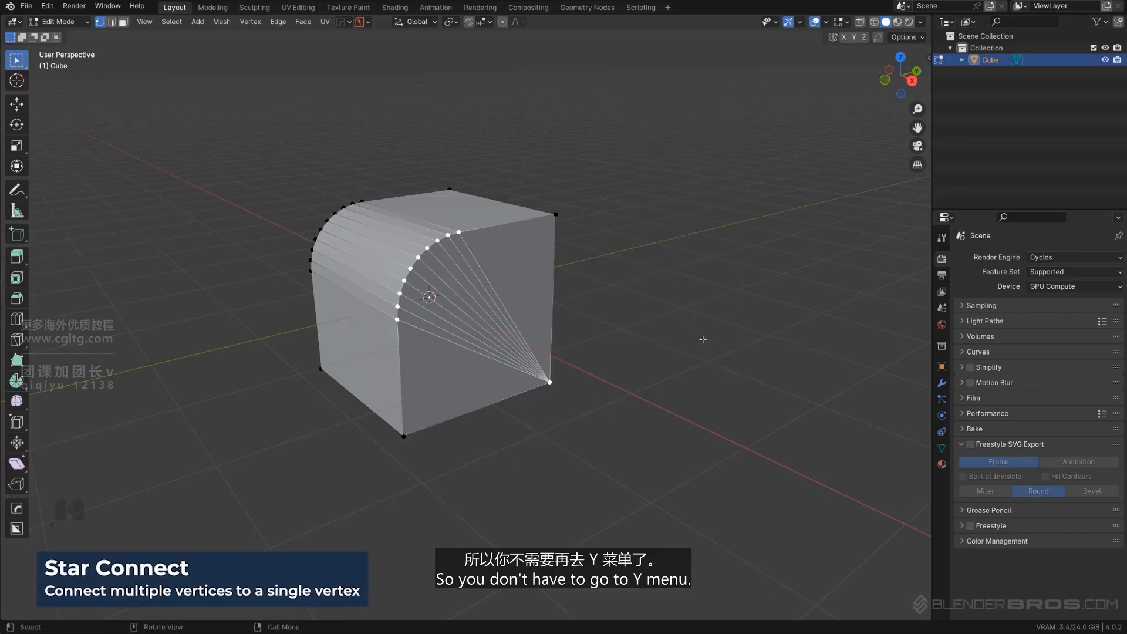
Exit Edit Mode on the cube with the connected vertices.
key("y")
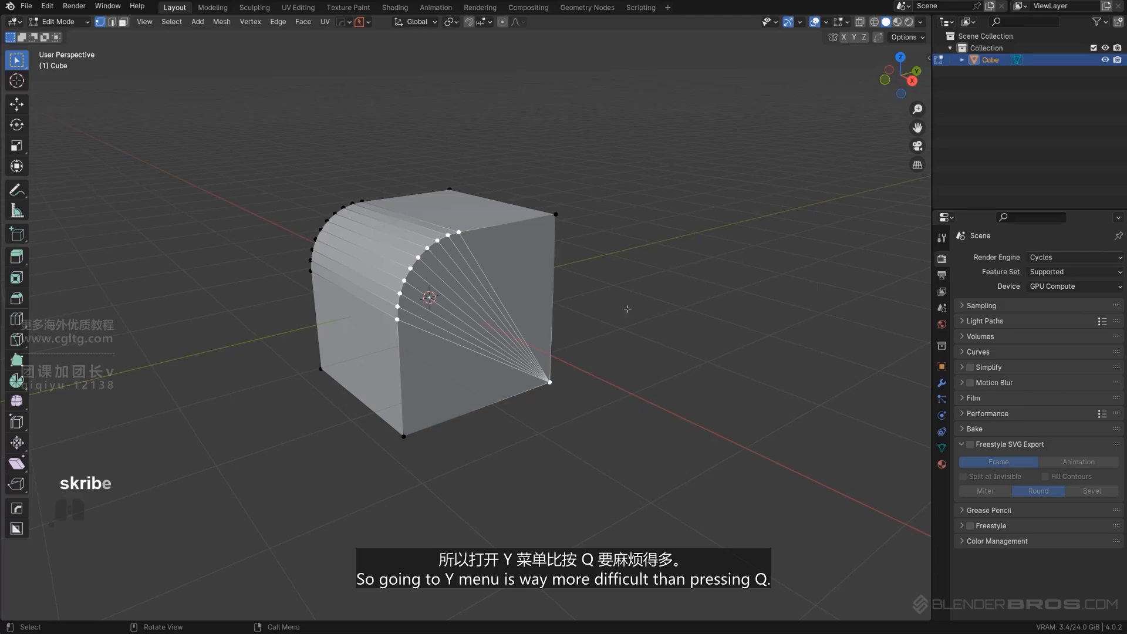
middle_click_drag(627, 308, 574, 292, "shift")
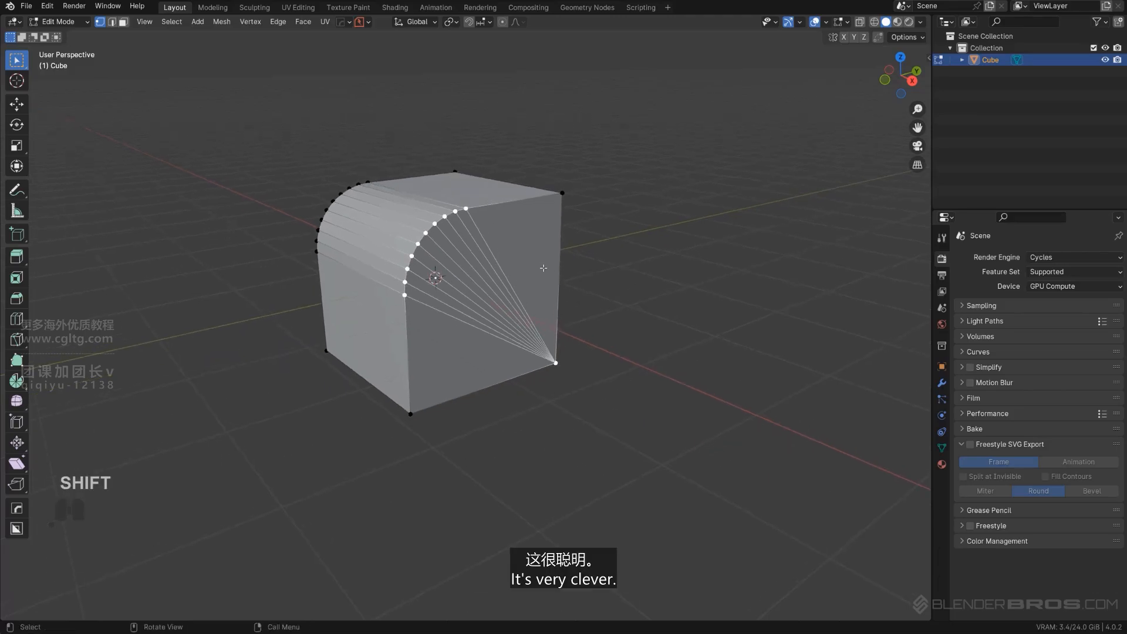
key("Tab")
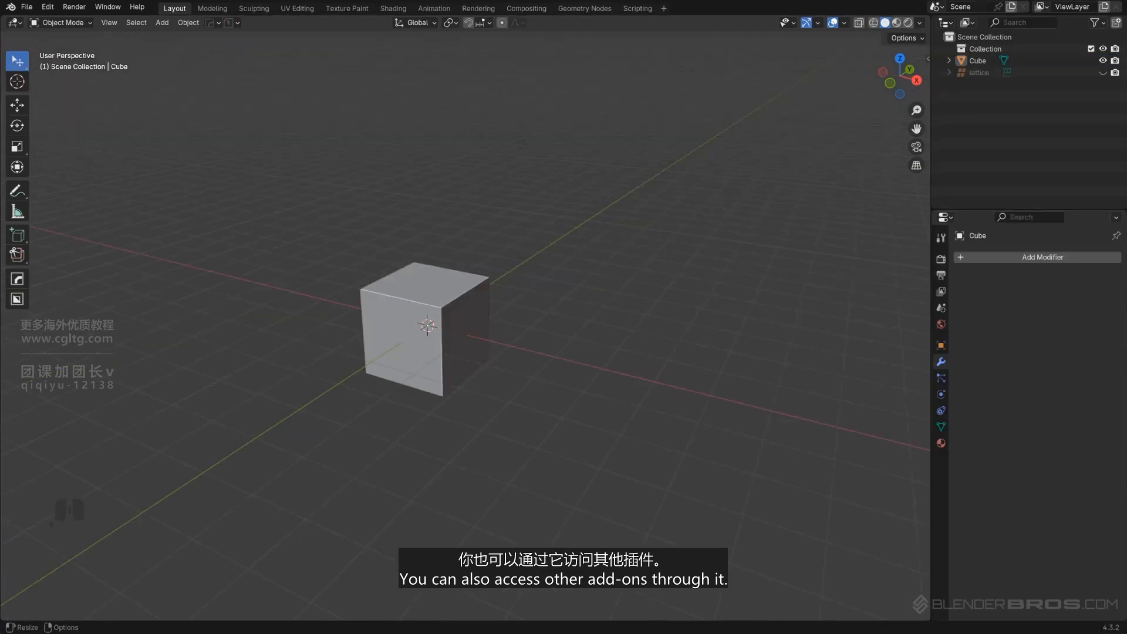
In the Blender 4.3 scene, open the Hard Ops Asset Loader, then the DECALmachine menu.
key("Tab")
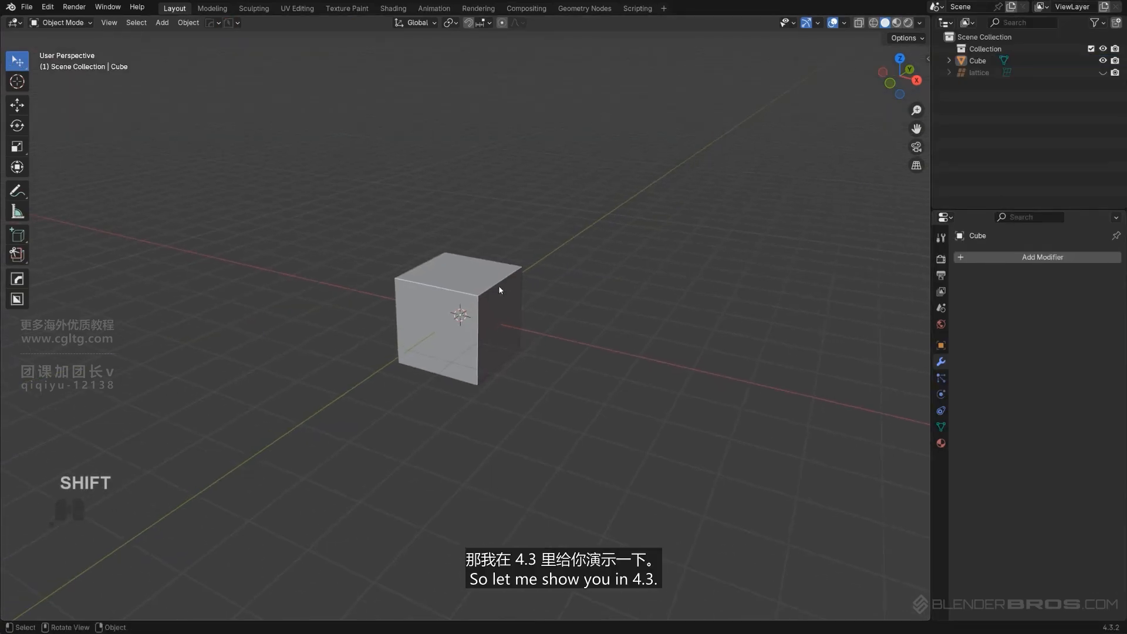
middle_click_drag(500, 290, 490, 283, "shift")
key("q")
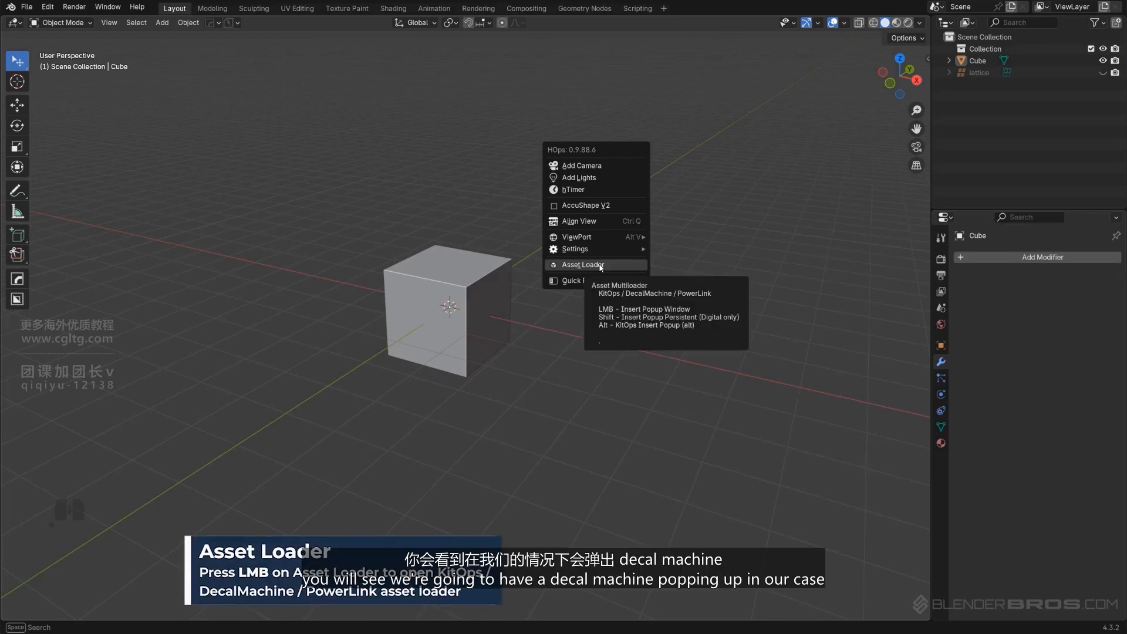
left_click(601, 266)
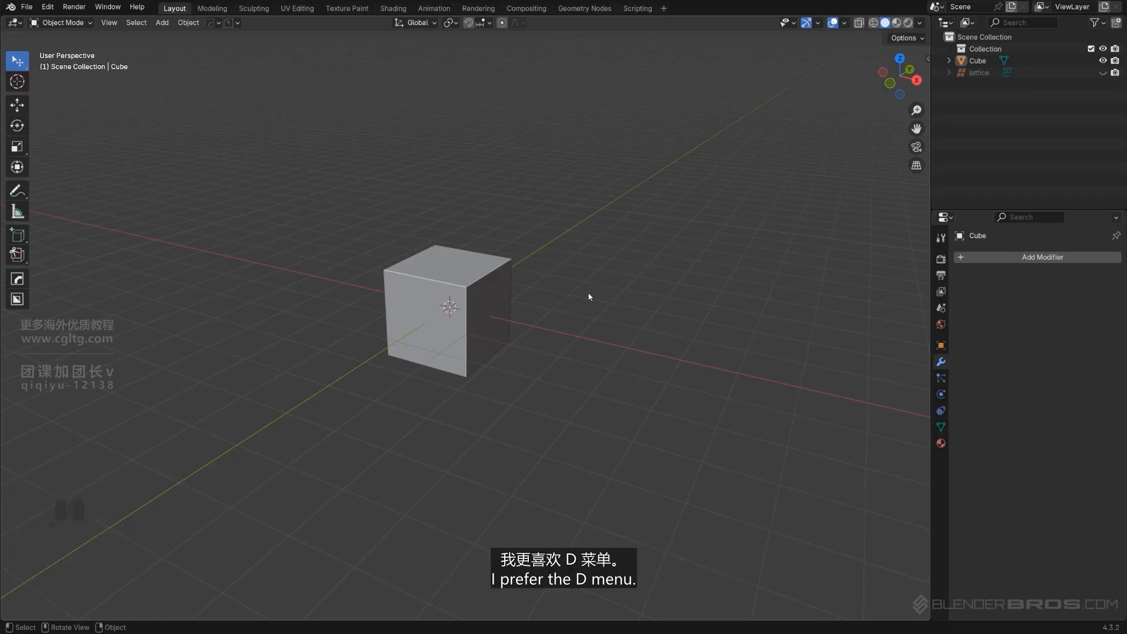
key("d")
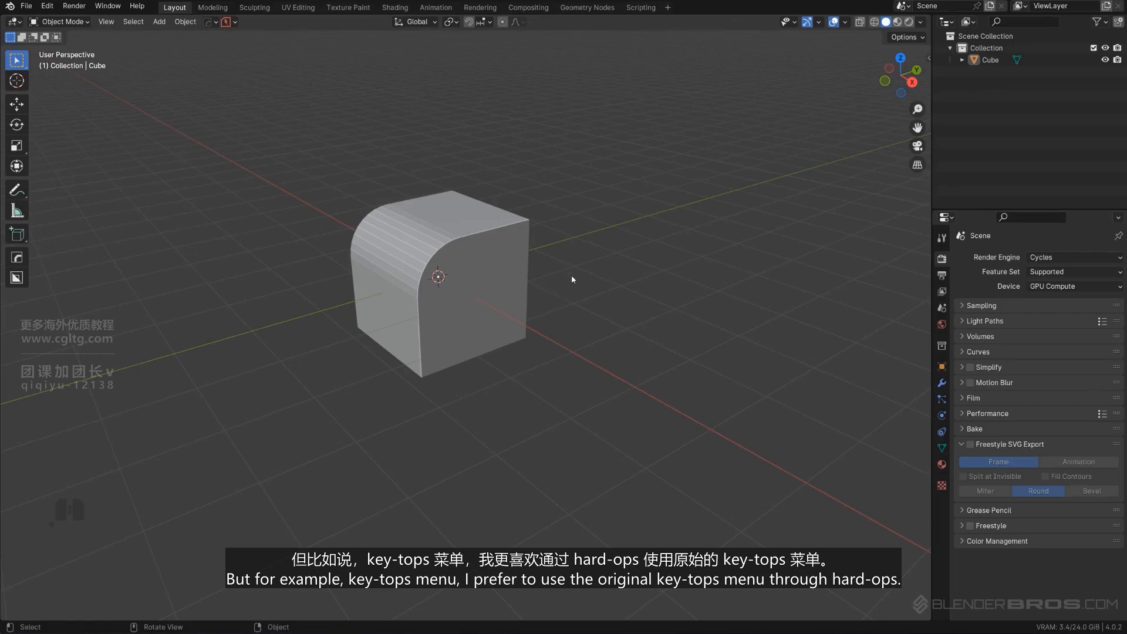
In the Blender 4.0 scene, open the legacy KIT OPS window through Asset Loader and choose the HardOps-Inserts KPACK.
key("q")
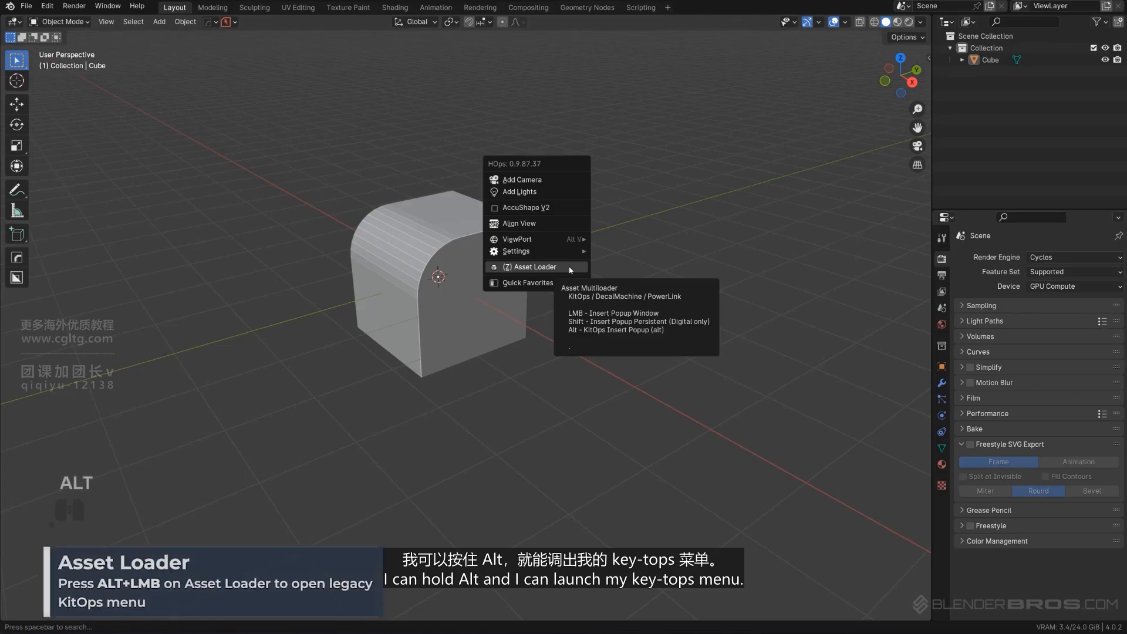
left_click(570, 269, "alt")
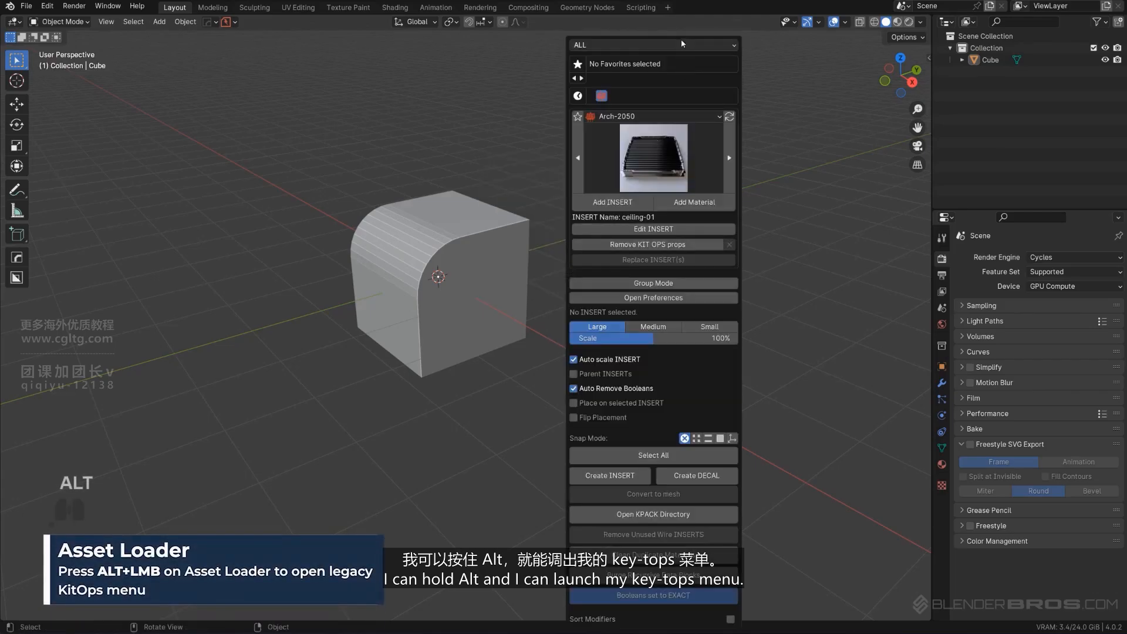
left_click(610, 118)
key("q")
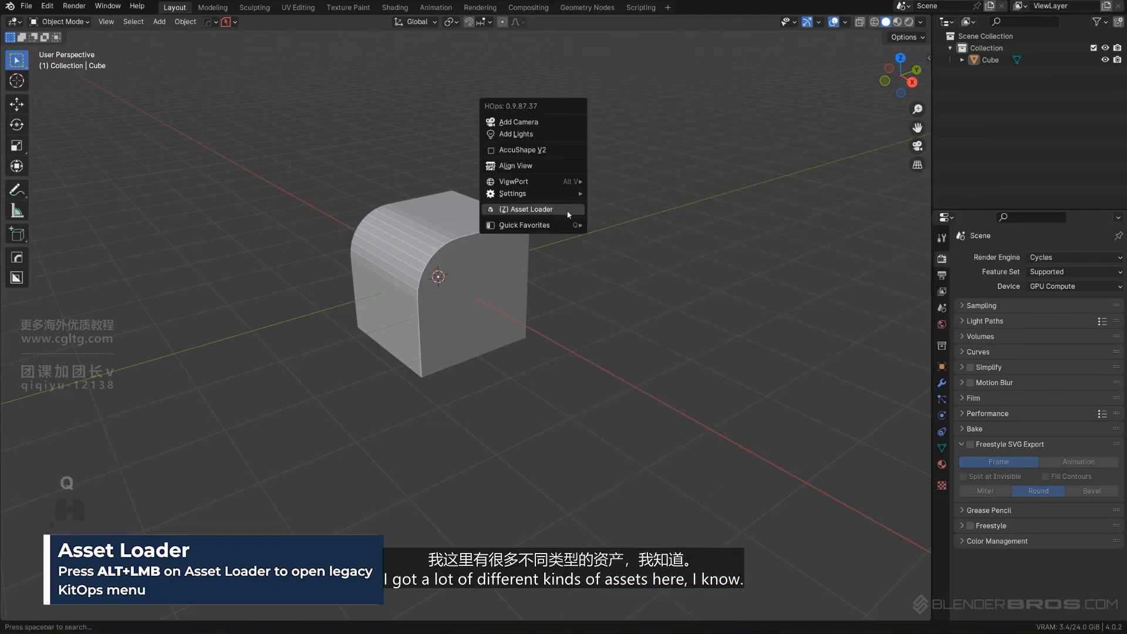
left_click(554, 209)
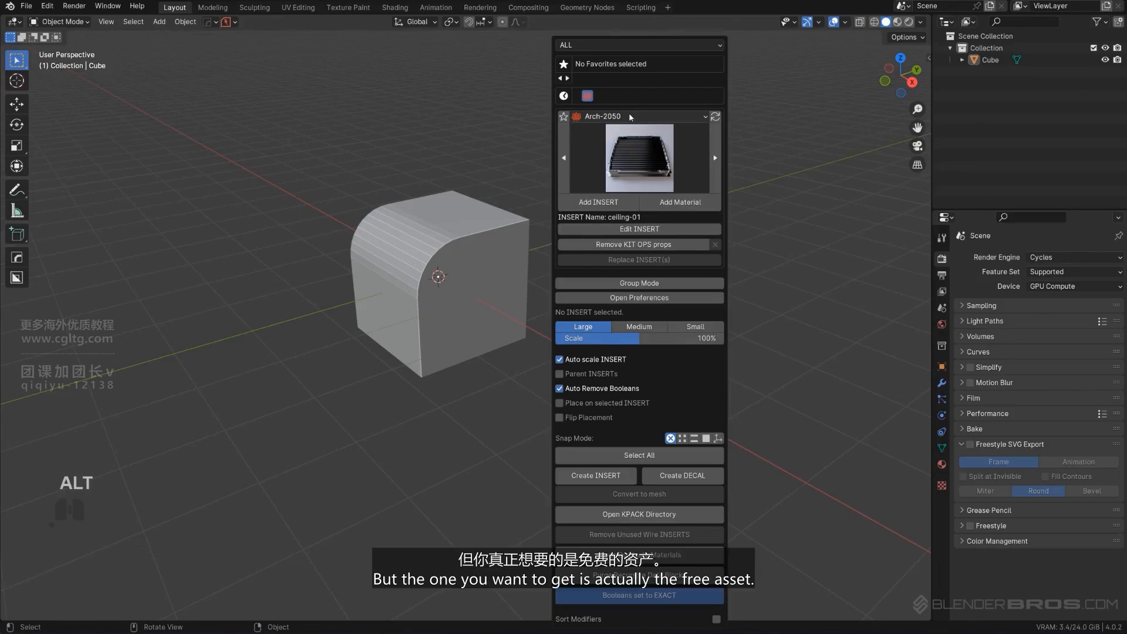
left_click(611, 116)
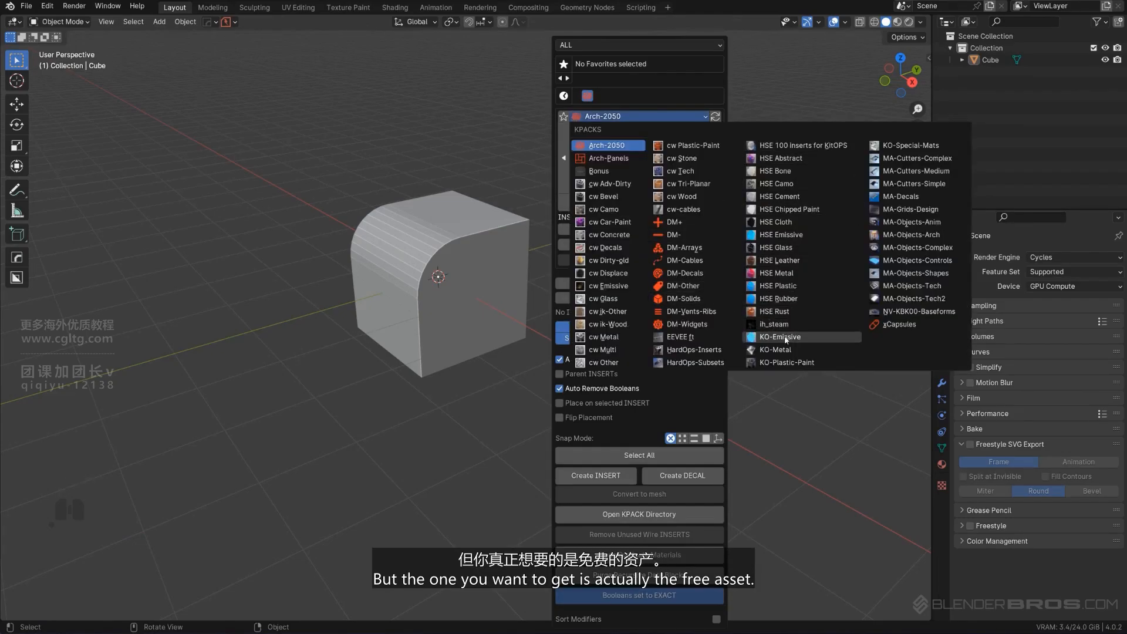
left_click(682, 355)
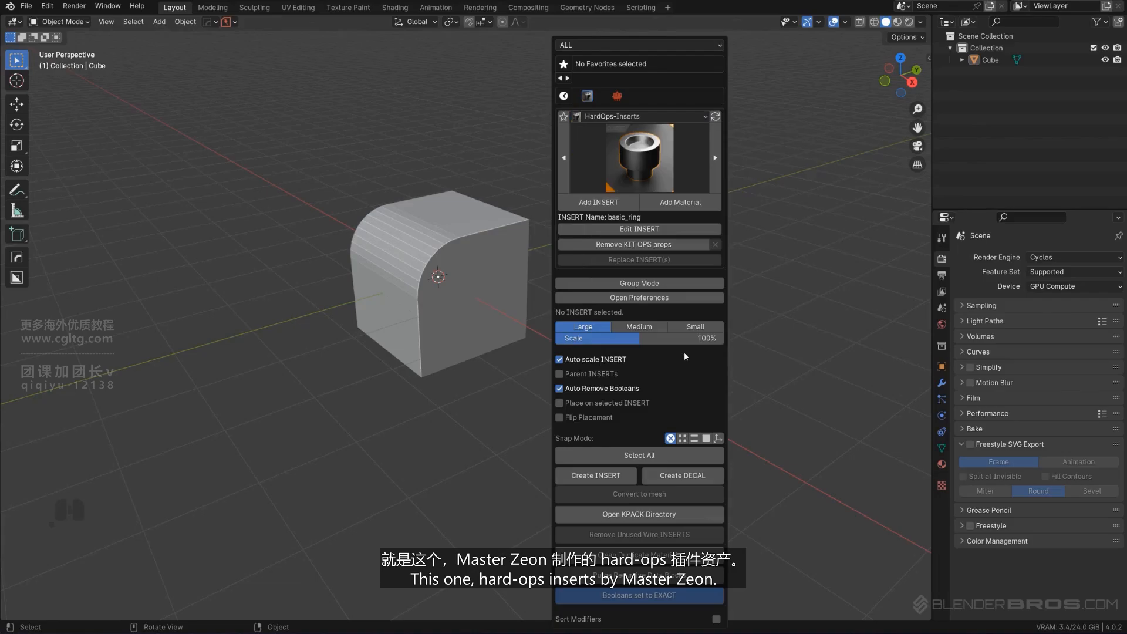
left_click(639, 157)
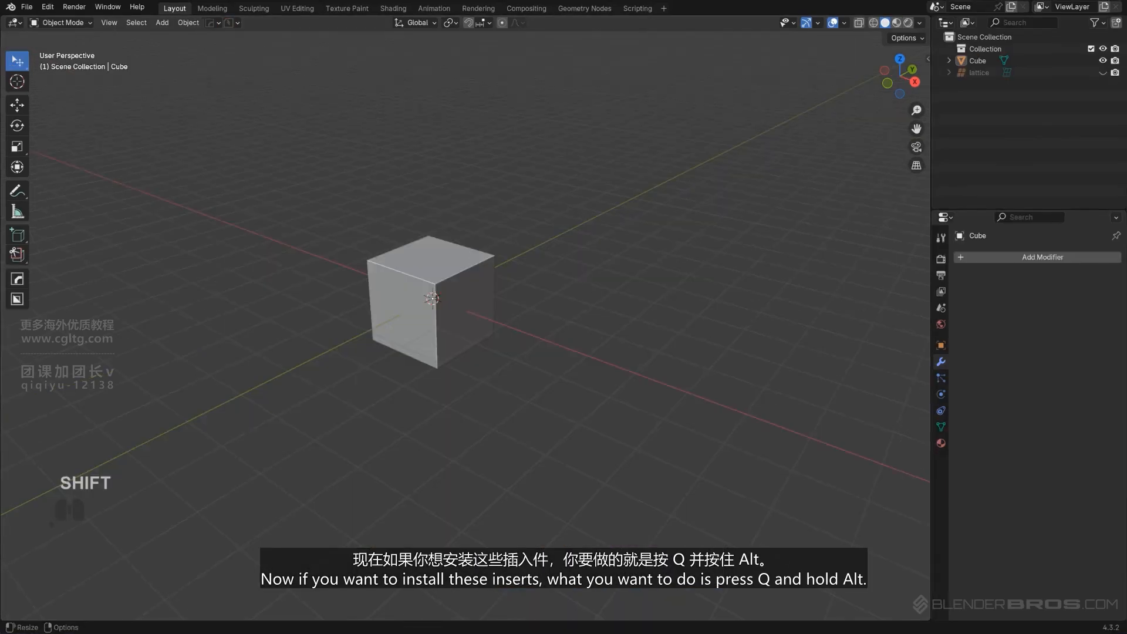
In the Blender 4.3 scene, open the HOPS Classic Inserts web page through the Asset Loader, then minimize the browser.
key("q")
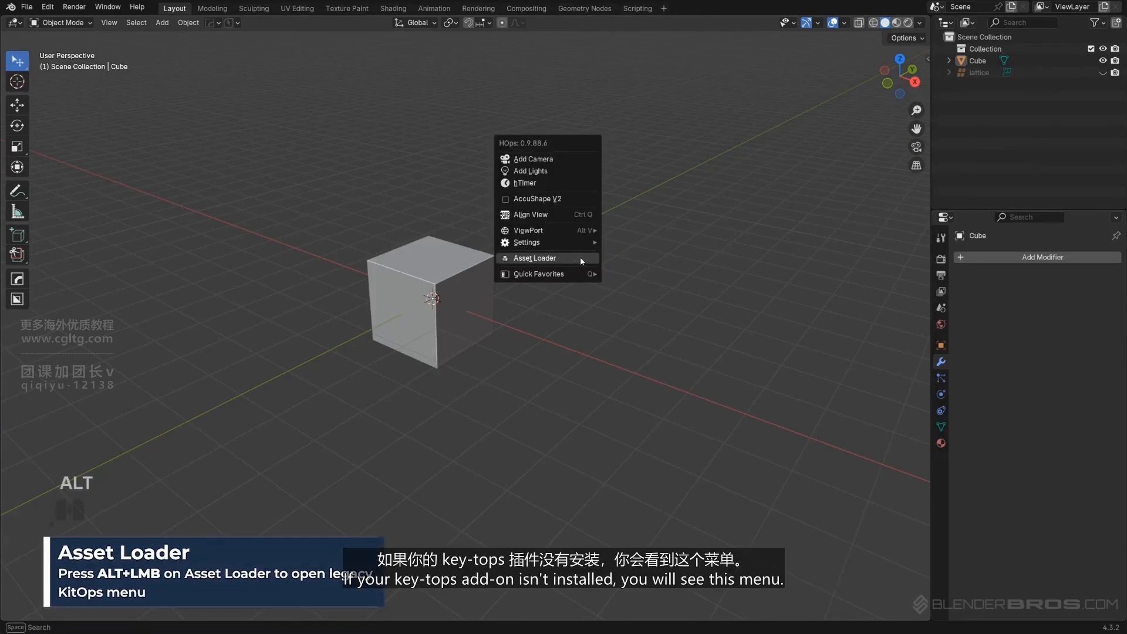
left_click(580, 257, "alt")
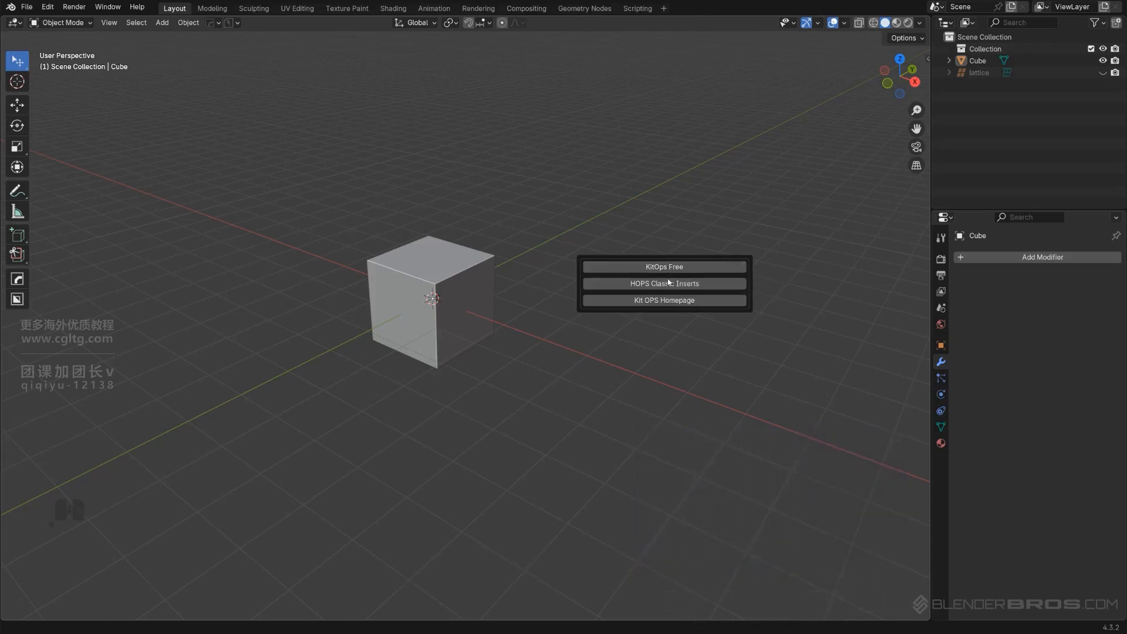
left_click(654, 285)
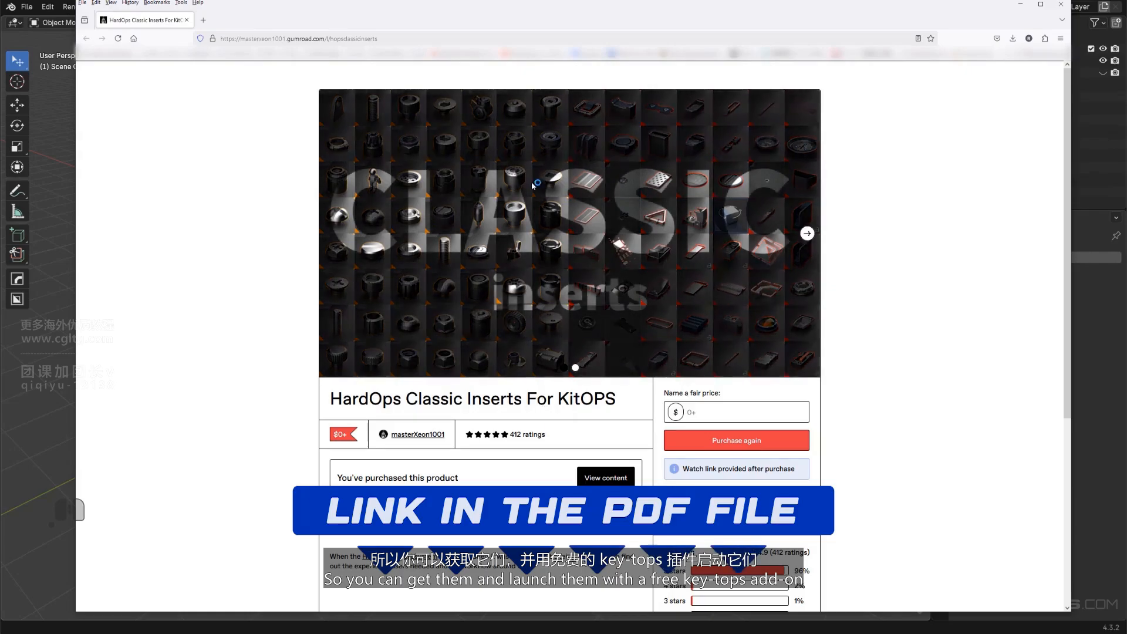
left_click(1027, 7)
In the Blender 4.0 scene, add the basic_ringholes insert from HardOps-Inserts and raise it along Z to the cube's top.
key("q")
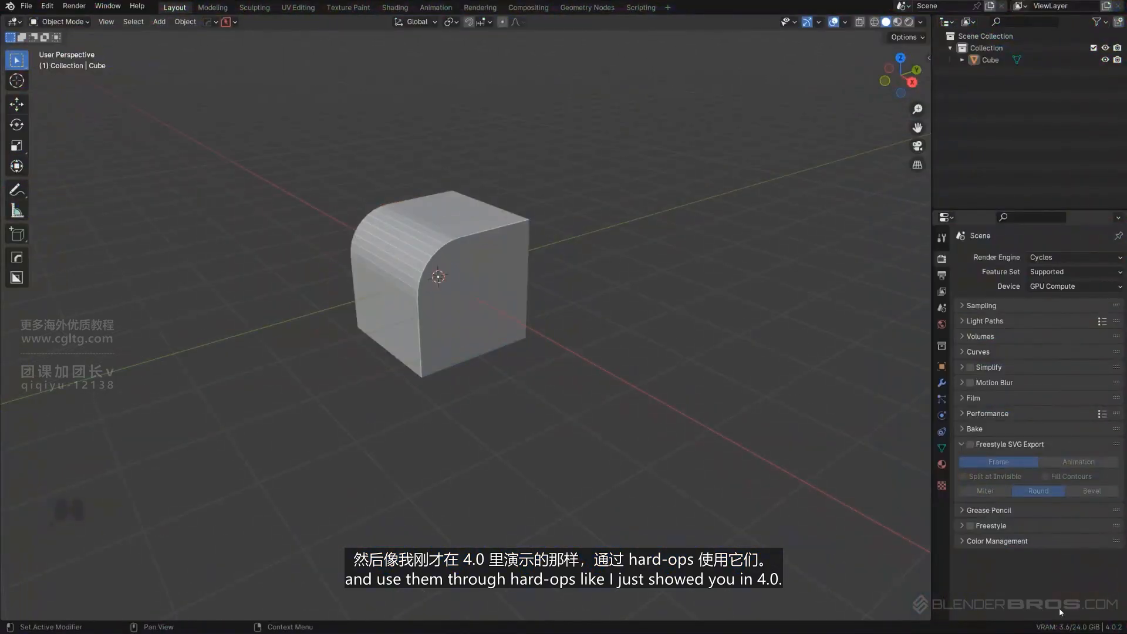
key("q")
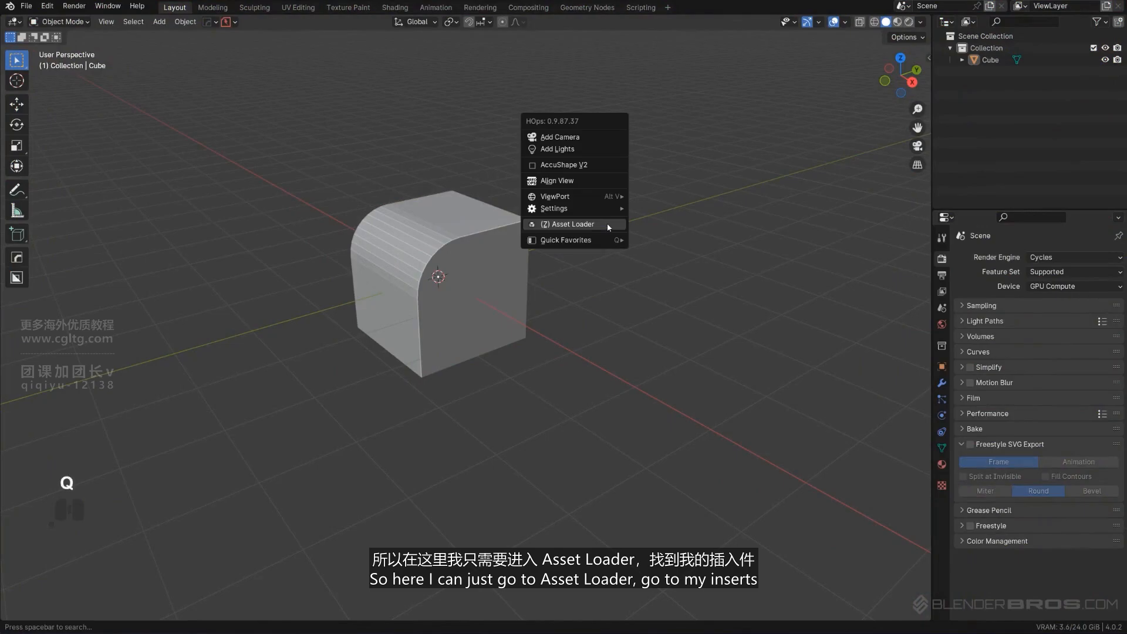
left_click(608, 227)
left_click(691, 157)
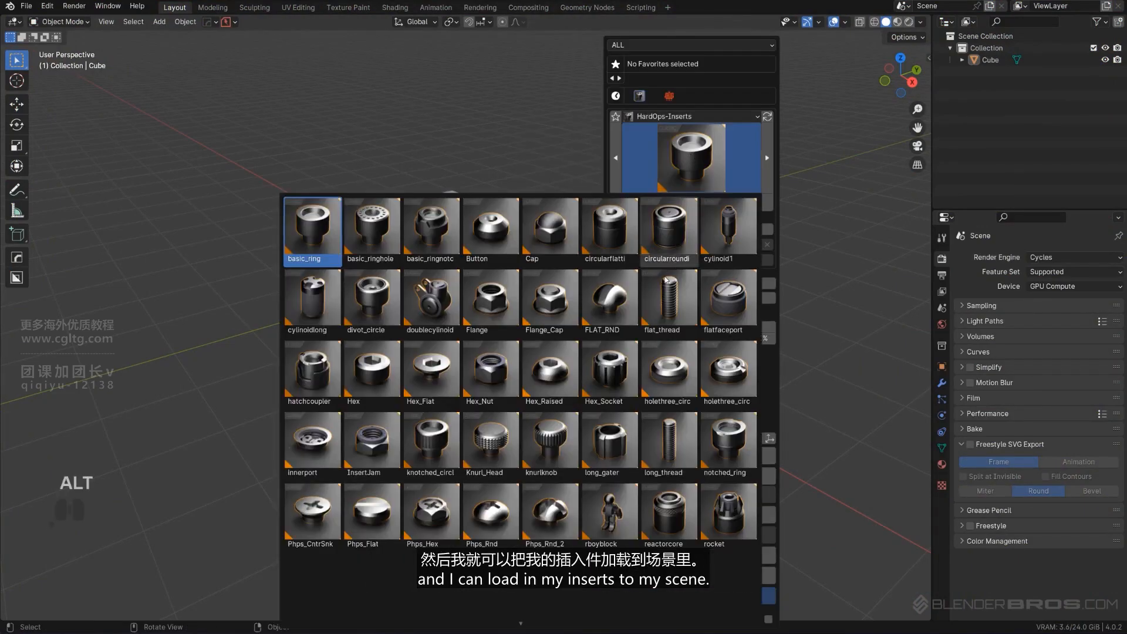
left_click(372, 230)
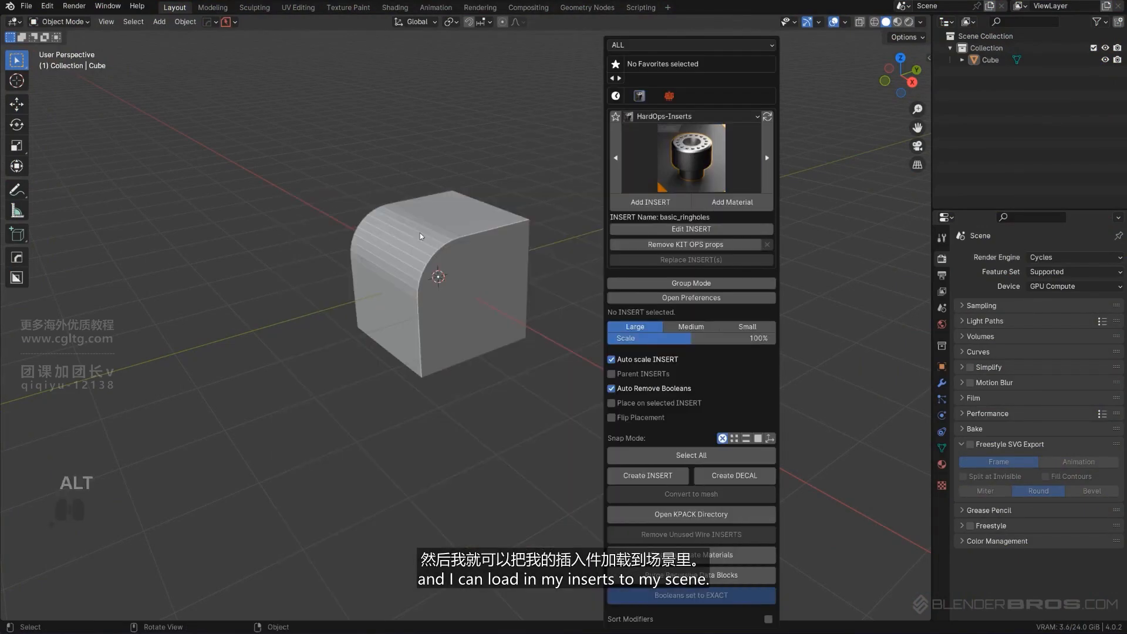
left_click(653, 203)
key("g")
key("z")
left_click(485, 205)
Scale the ringholes insert to about one tenth of the cube's width.
middle_click_drag(485, 205, 510, 269)
scroll(578, 292, "up", 2)
scroll(579, 295, "up", 2)
key("a")
key("a")
key("s")
left_click(540, 270)
scroll(484, 278, "up", 1)
scroll(517, 264, "down", 3)
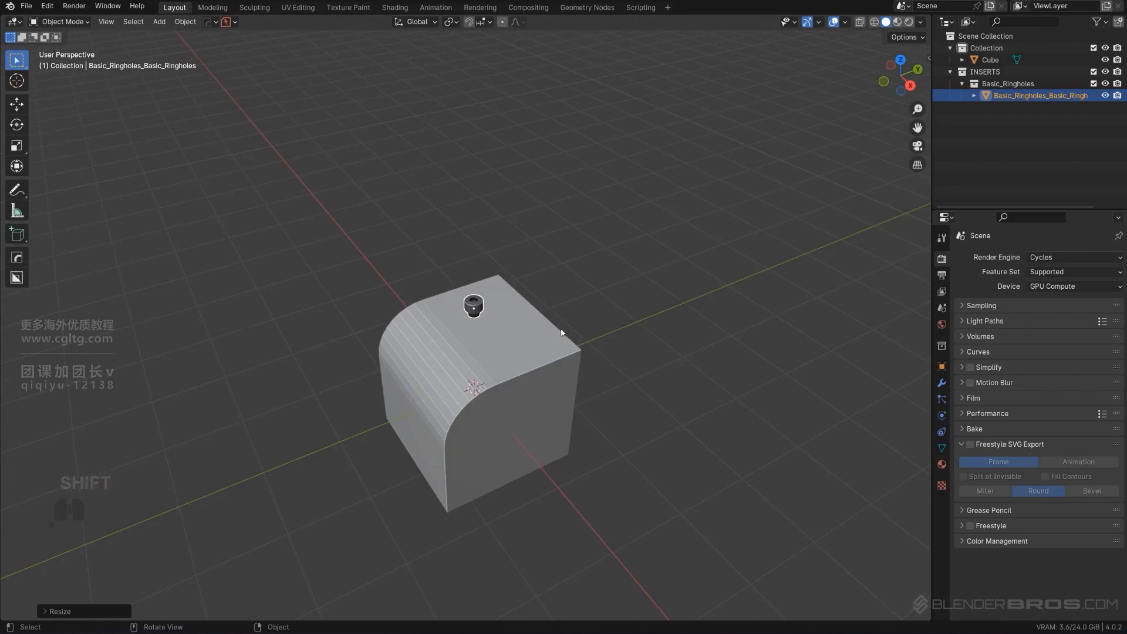
middle_click_drag(584, 288, 529, 243, "shift")
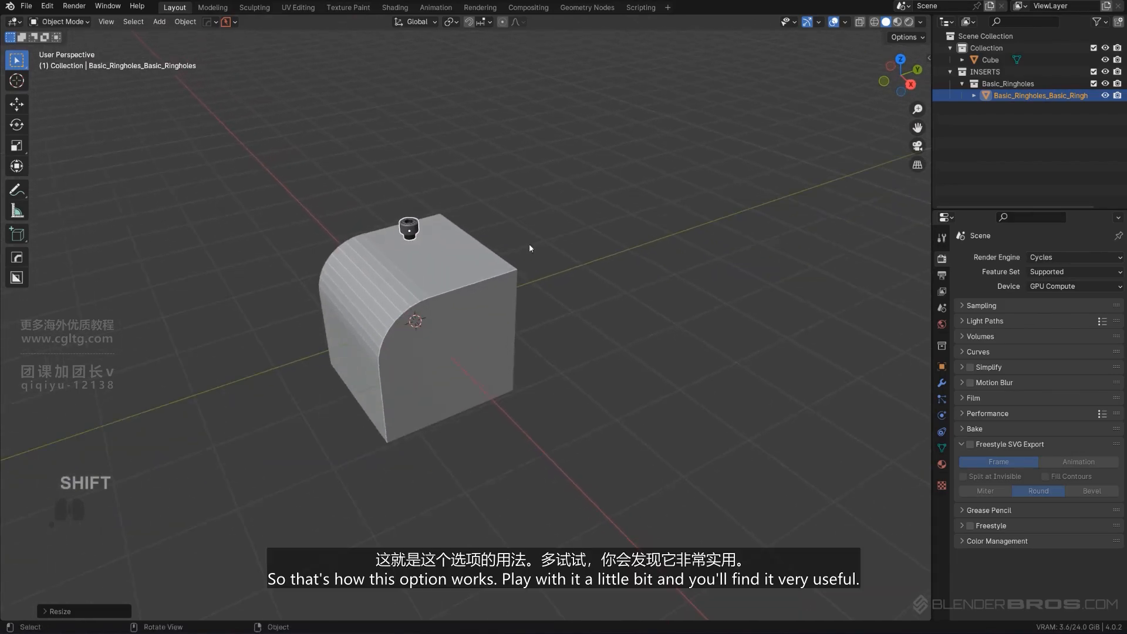
In the Blender 4.3 scene, open the Hard Ops Learning popup from the Hard Ops settings and move it beside the cube.
left_click(622, 255)
key("q")
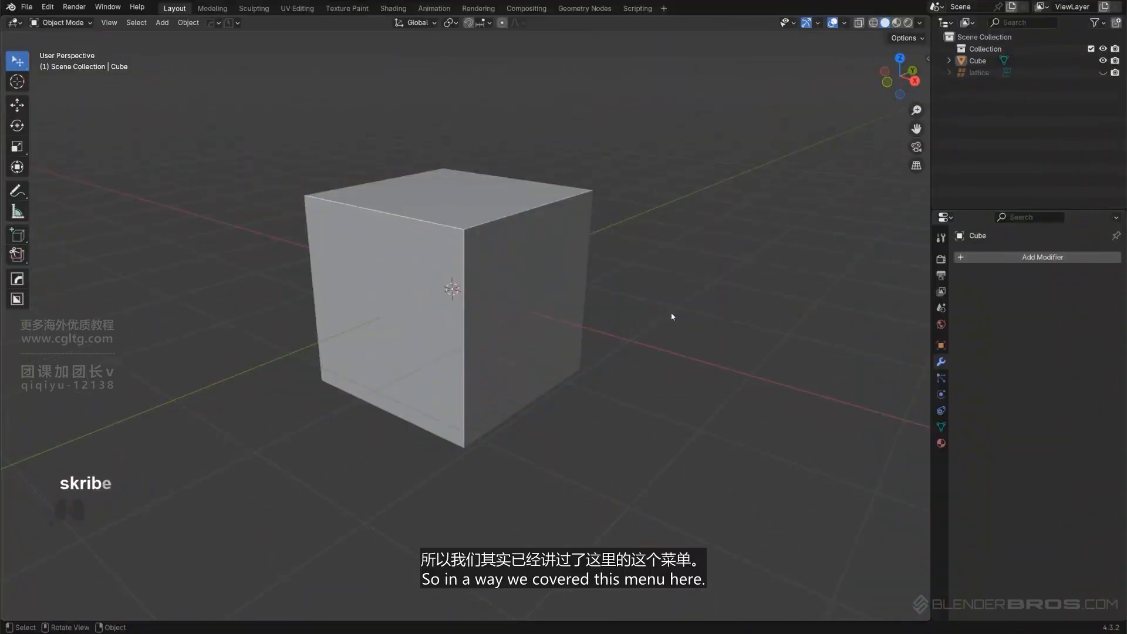
key("q")
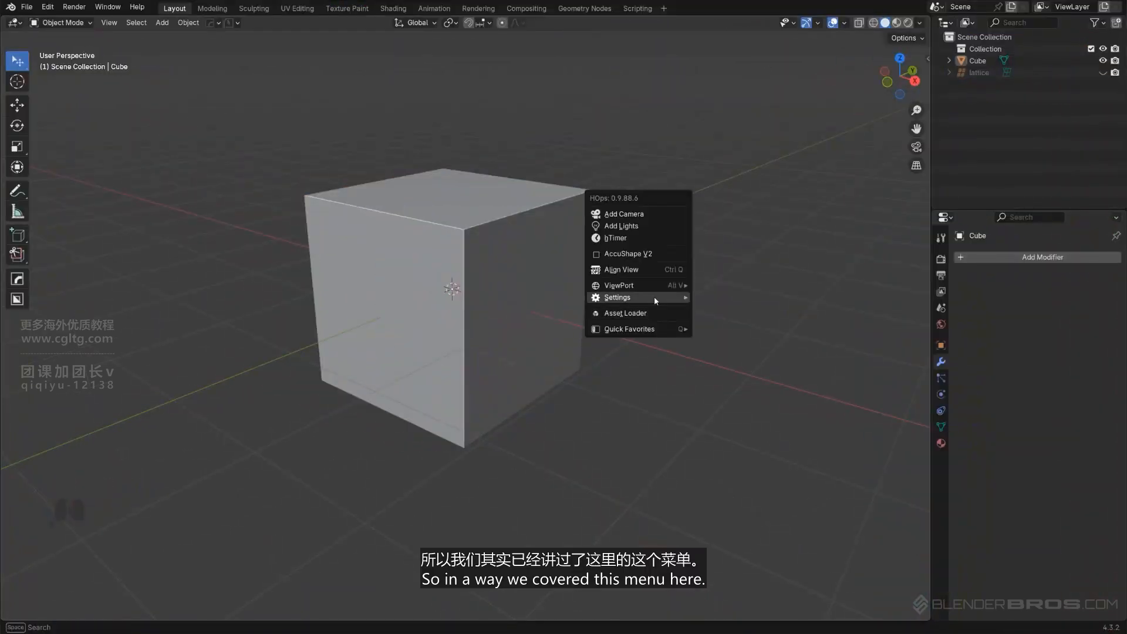
mouse_move(654, 297)
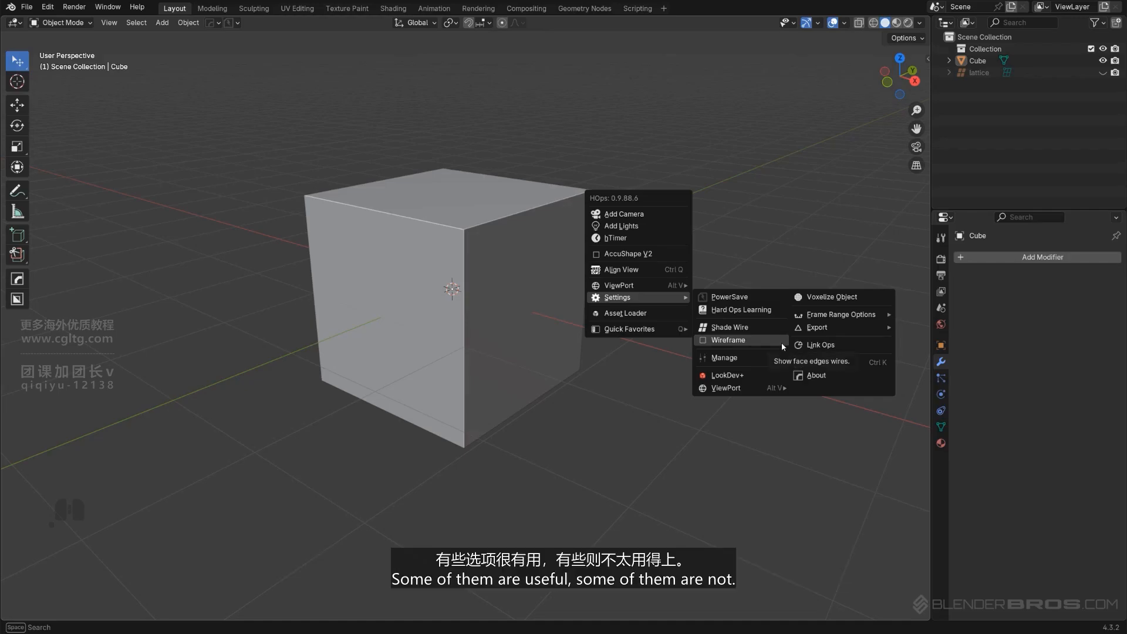
left_click(751, 315)
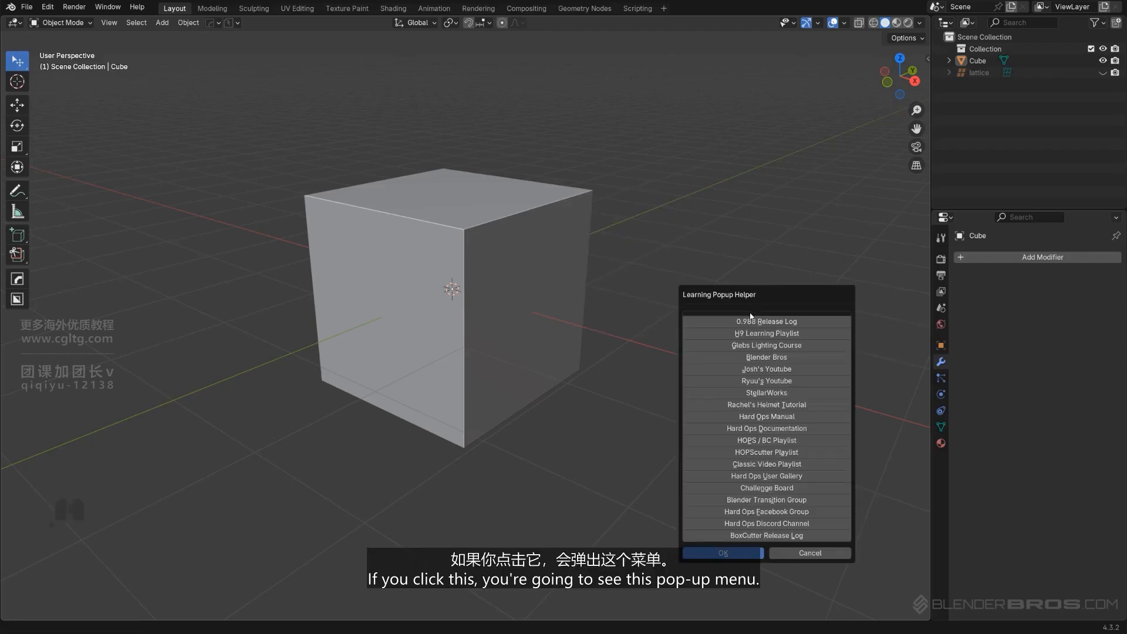
left_click_drag(750, 304, 619, 185)
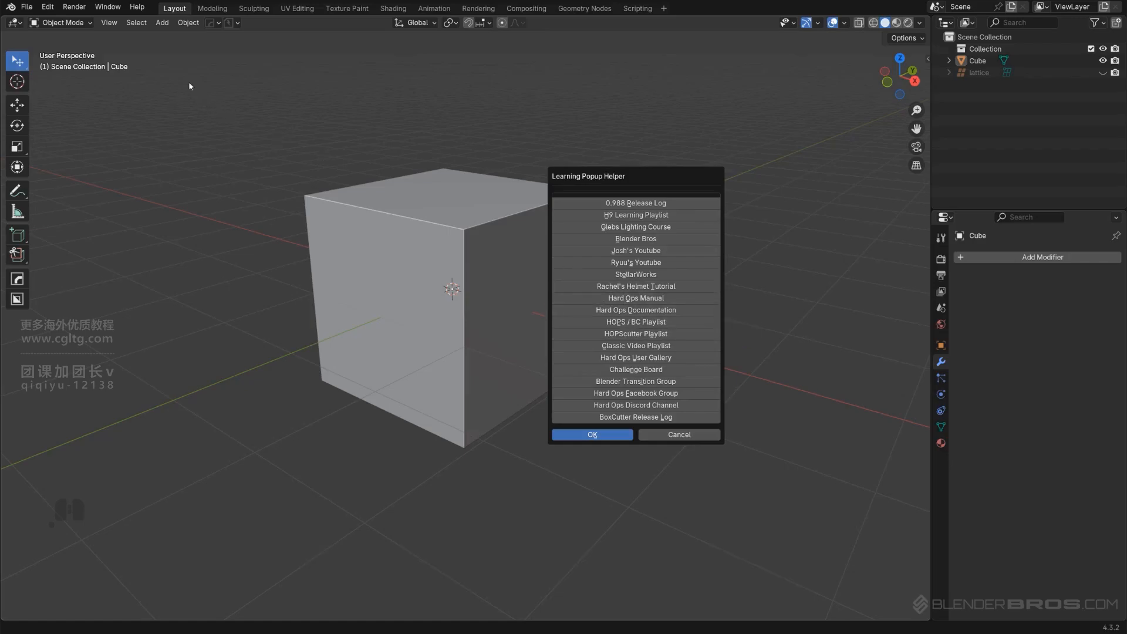
Open the Hard Ops 9 - Francium popover and show the contents of its globe section.
left_click(209, 24)
left_click(210, 24)
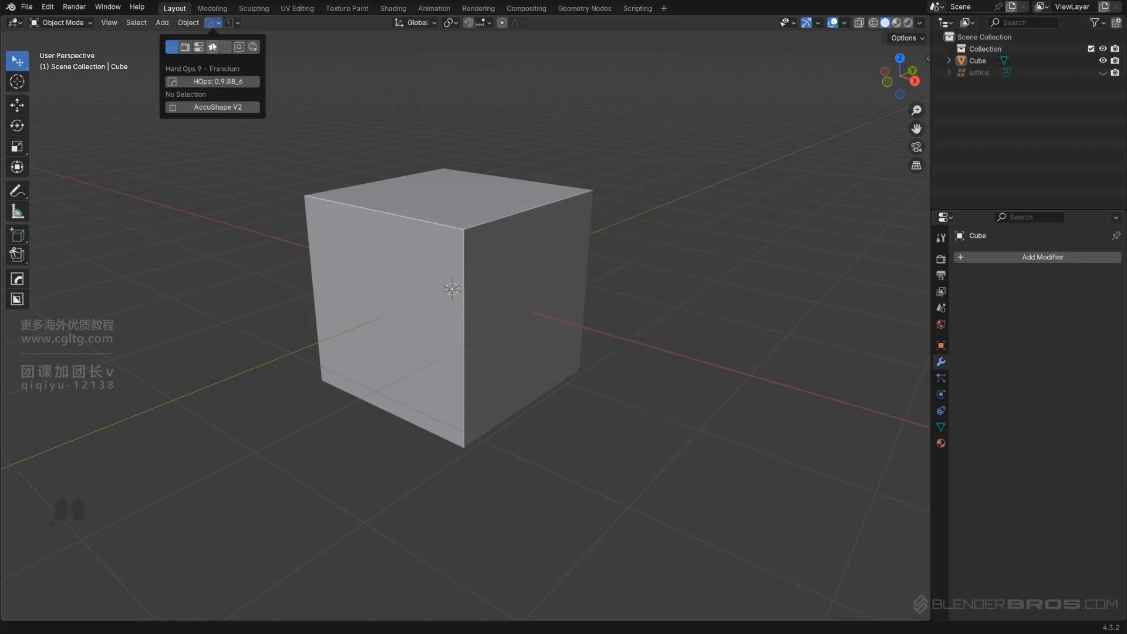
left_click(253, 47)
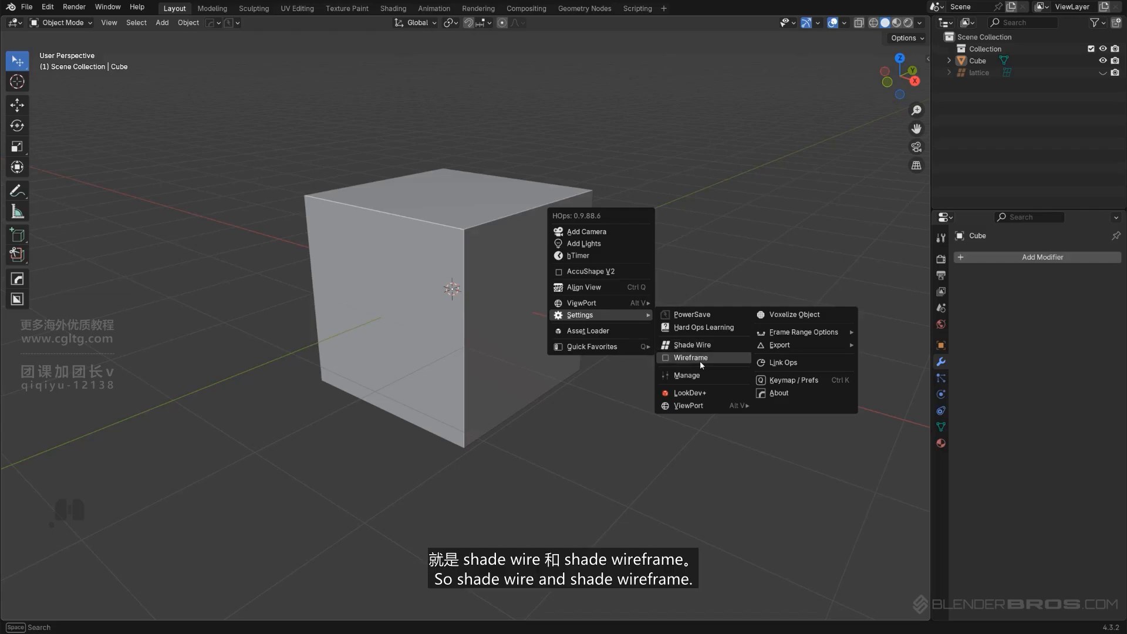
Switch the viewport to wireframe shading, return it to solid, and call up the Hard Ops options with nothing selected.
left_click(875, 25)
left_click(885, 22)
key("q")
mouse_move(640, 224)
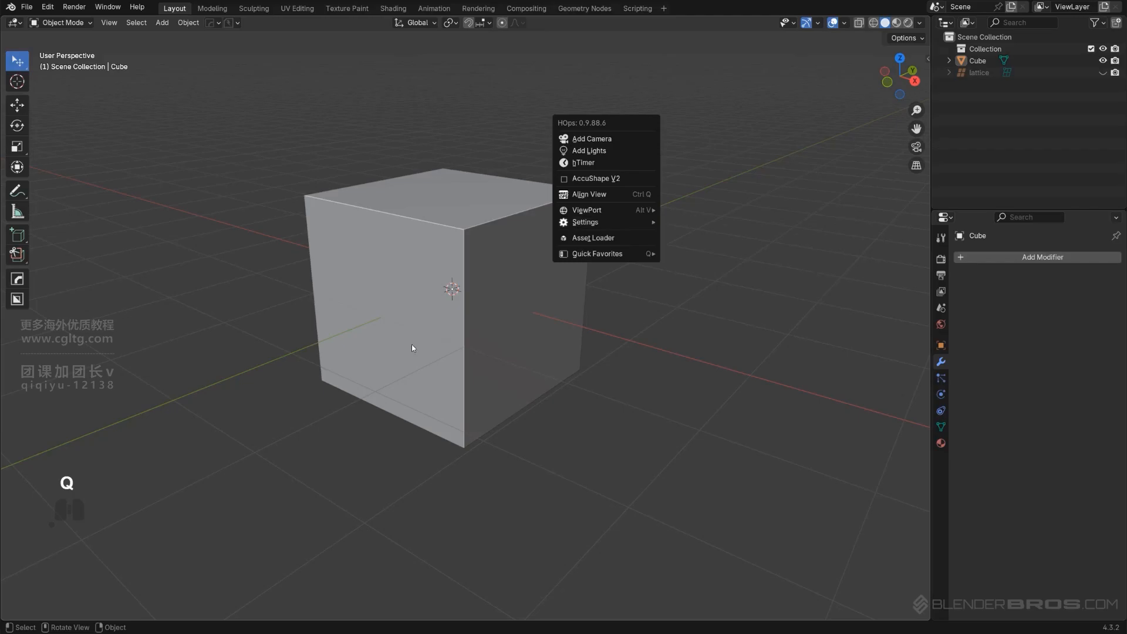
Subdivide all of the cube's faces three times in Edit Mode and return to Object Mode.
scroll(567, 274, "down", 2)
scroll(567, 273, "down", 3)
left_click(501, 304)
key("Tab")
left_click(476, 283)
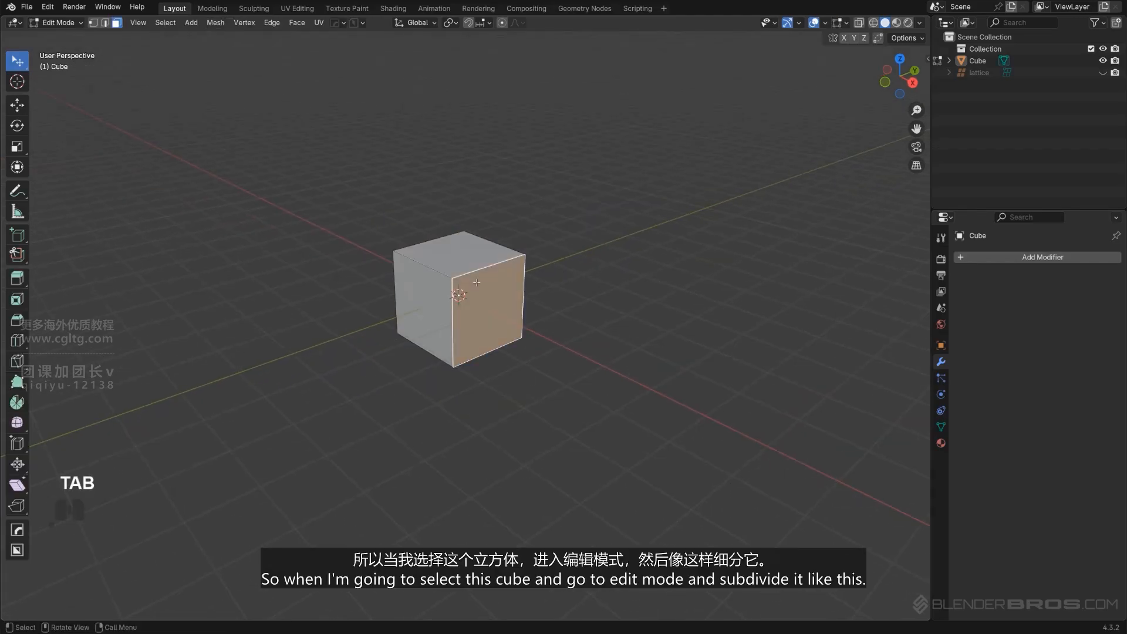
key("a")
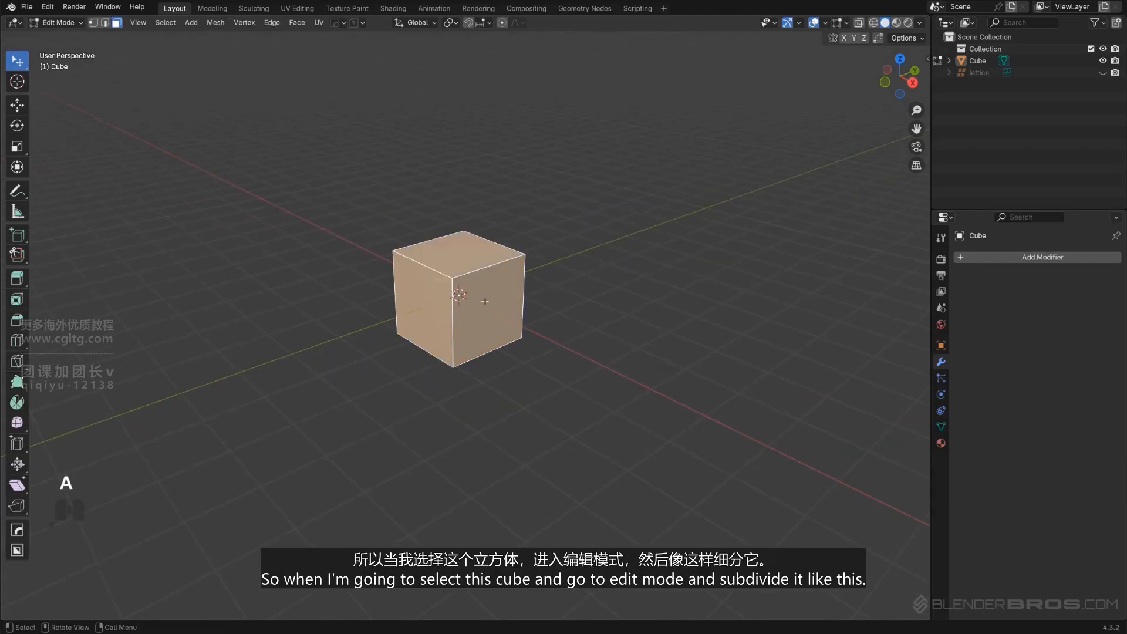
right_click(495, 293)
left_click(495, 295)
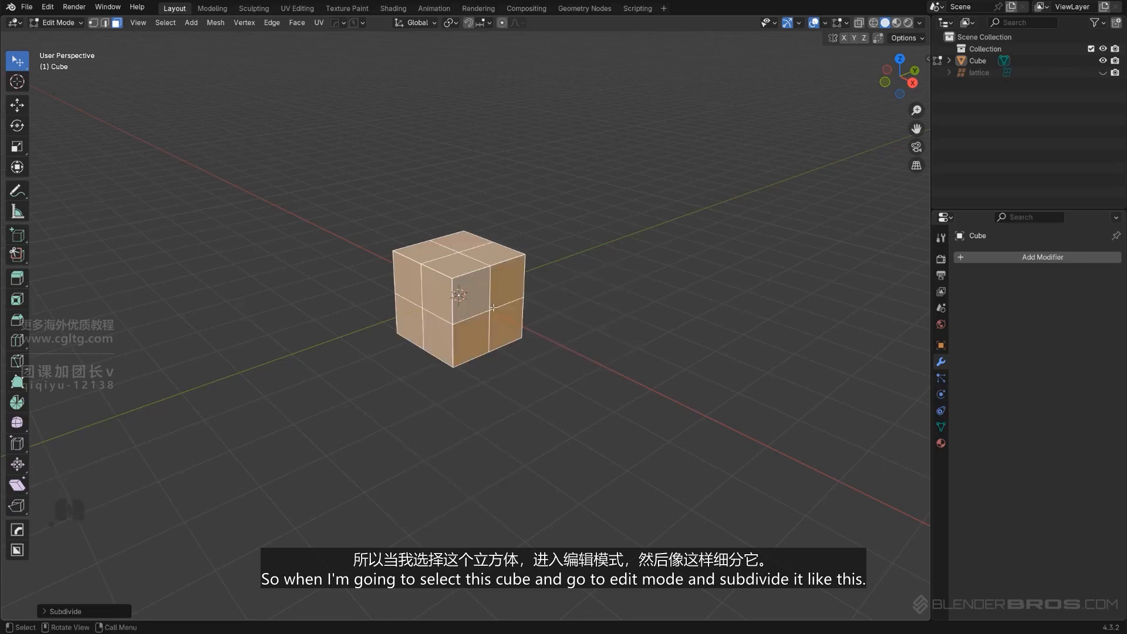
key("shift+r")
key("shift+r")
key("Tab")
Compare the subdivided cube's edges in Edit Mode with its appearance in Object Mode.
scroll(458, 282, "up", 2)
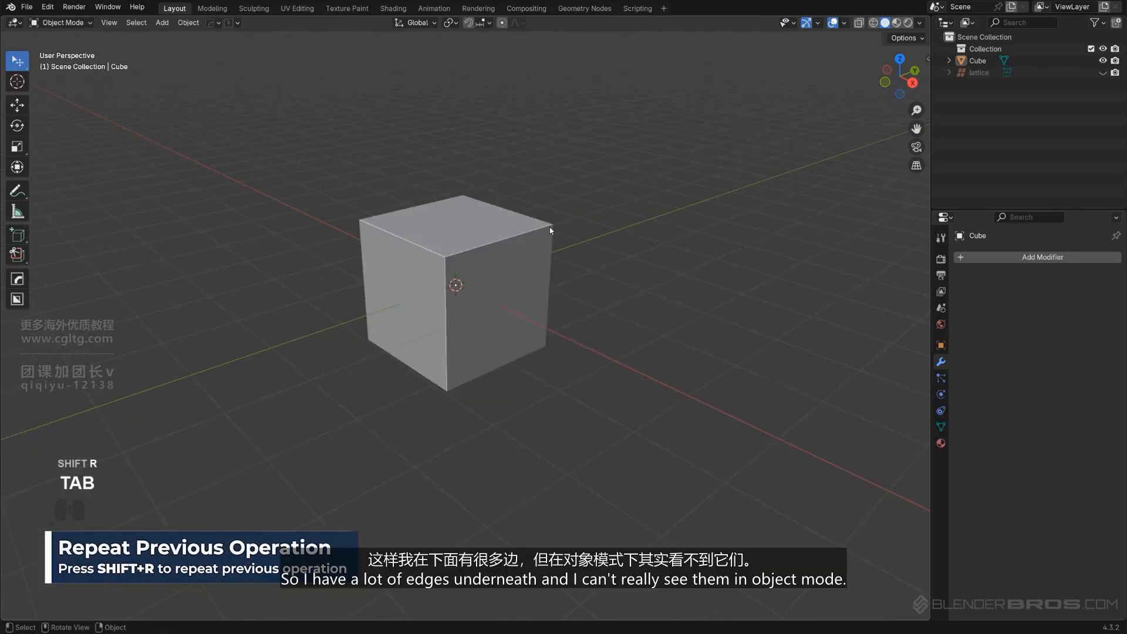
key("Tab")
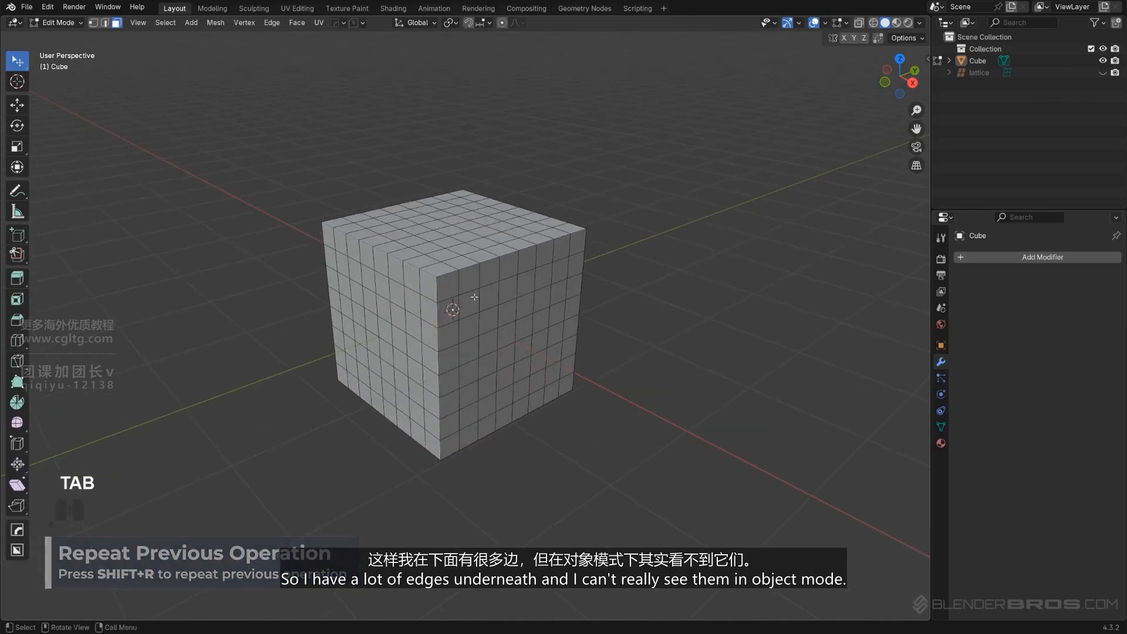
key("Tab")
scroll(649, 188, "up", 2)
scroll(540, 316, "down", 2)
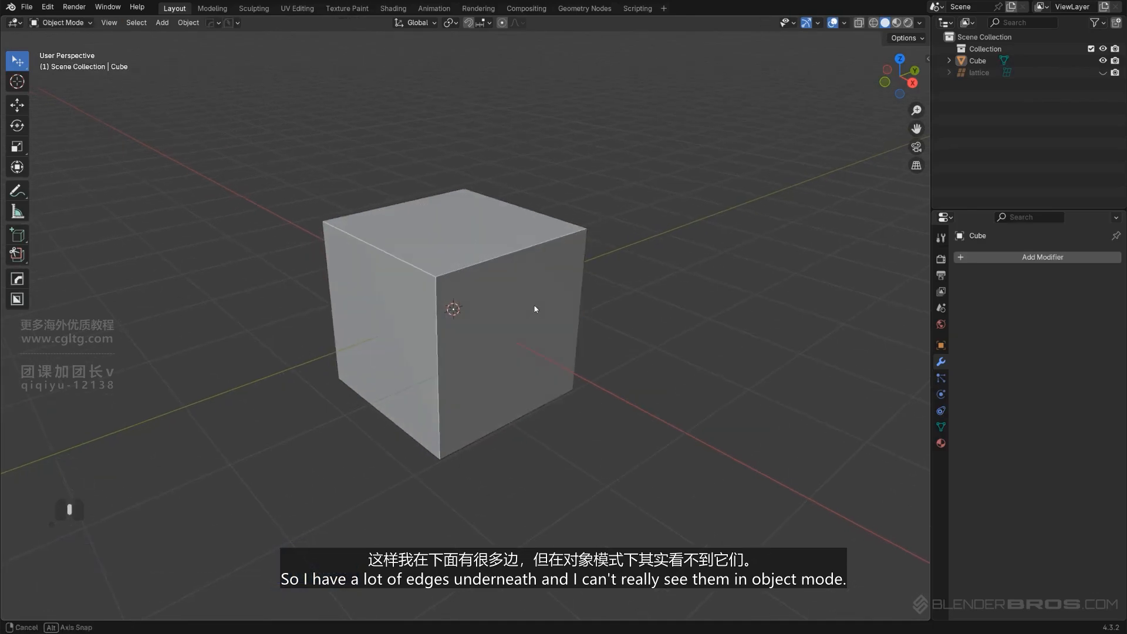
Check the Hard Ops settings with the cube selected, and call up the Hard Ops options with nothing selected.
left_click(470, 280)
key("q")
mouse_move(624, 246)
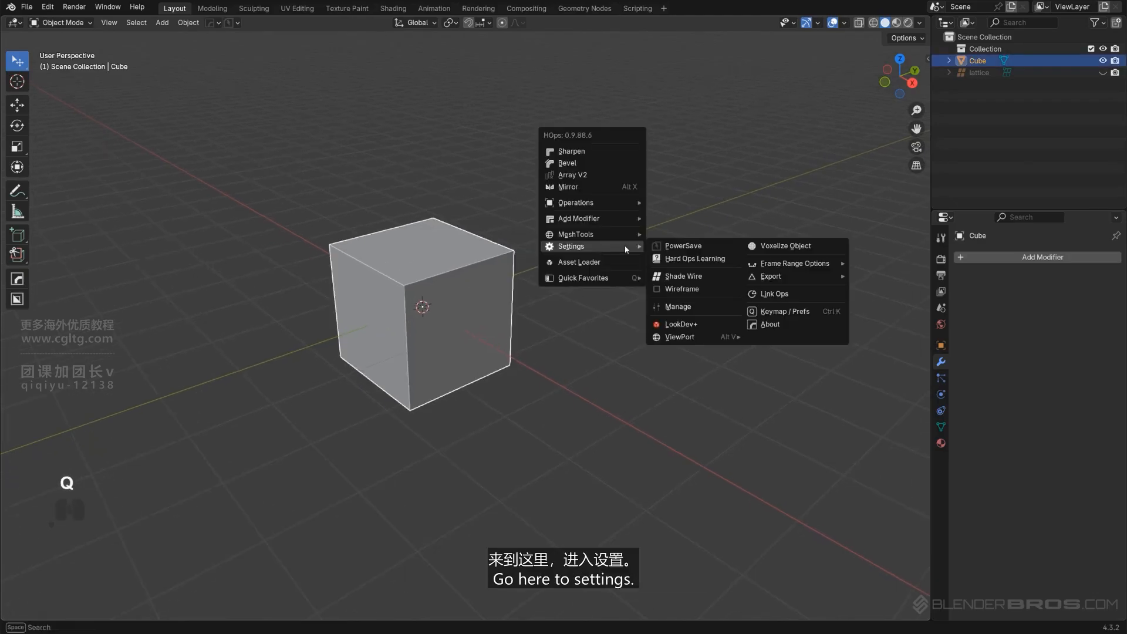
key("Escape")
left_click(552, 230)
key("q")
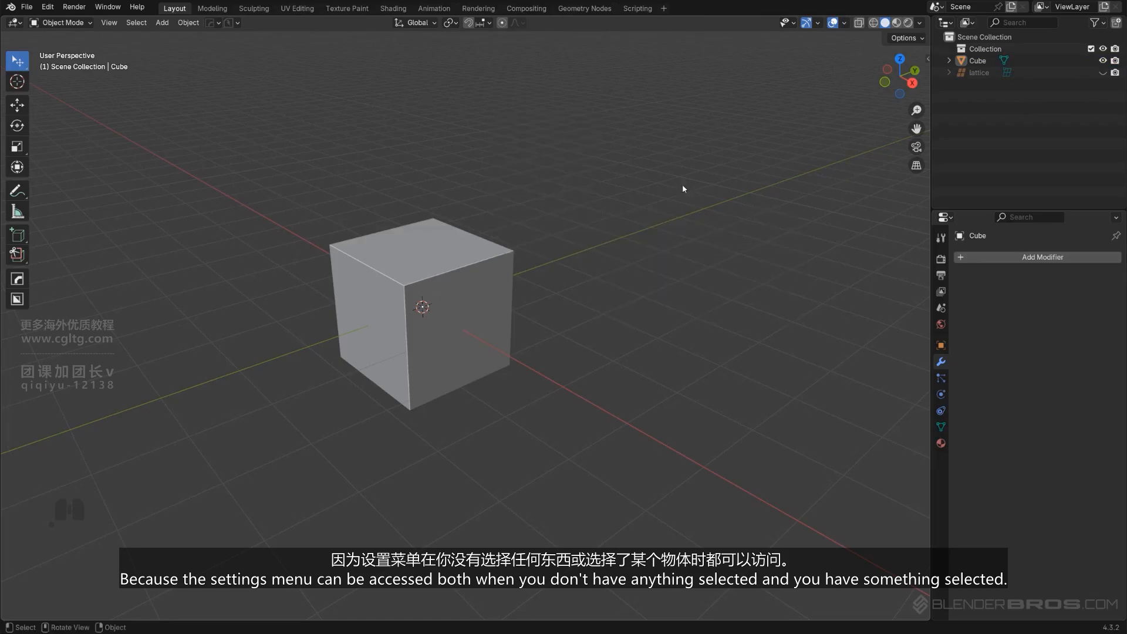
Enable the Hard Ops Wireframe display on the selected cube and examine its edges in Object Mode.
left_click(457, 262)
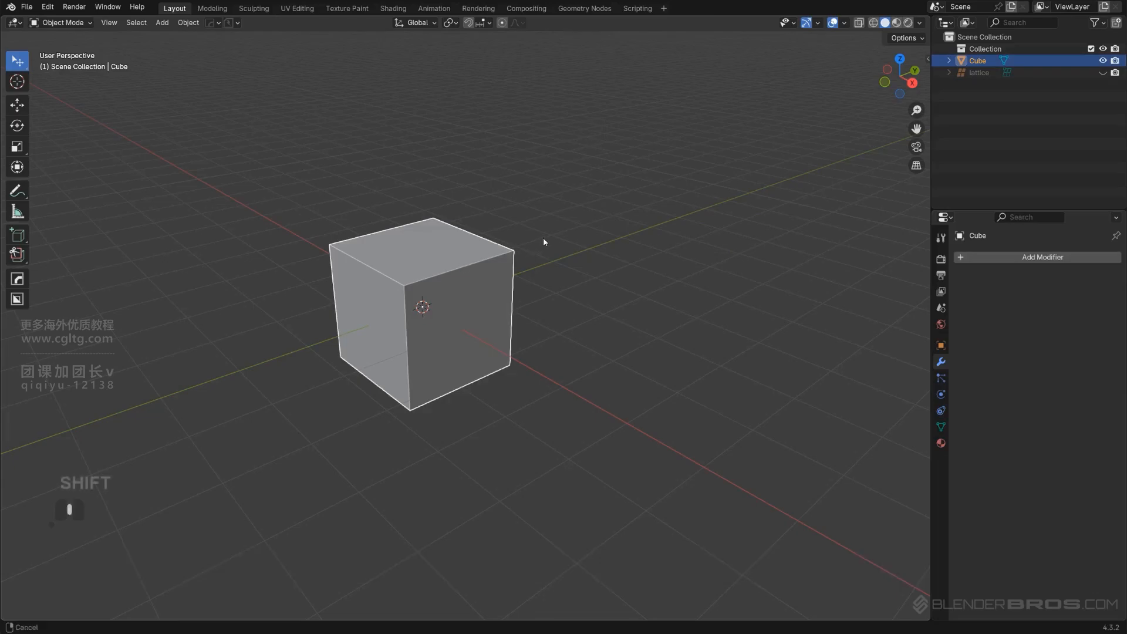
key("q")
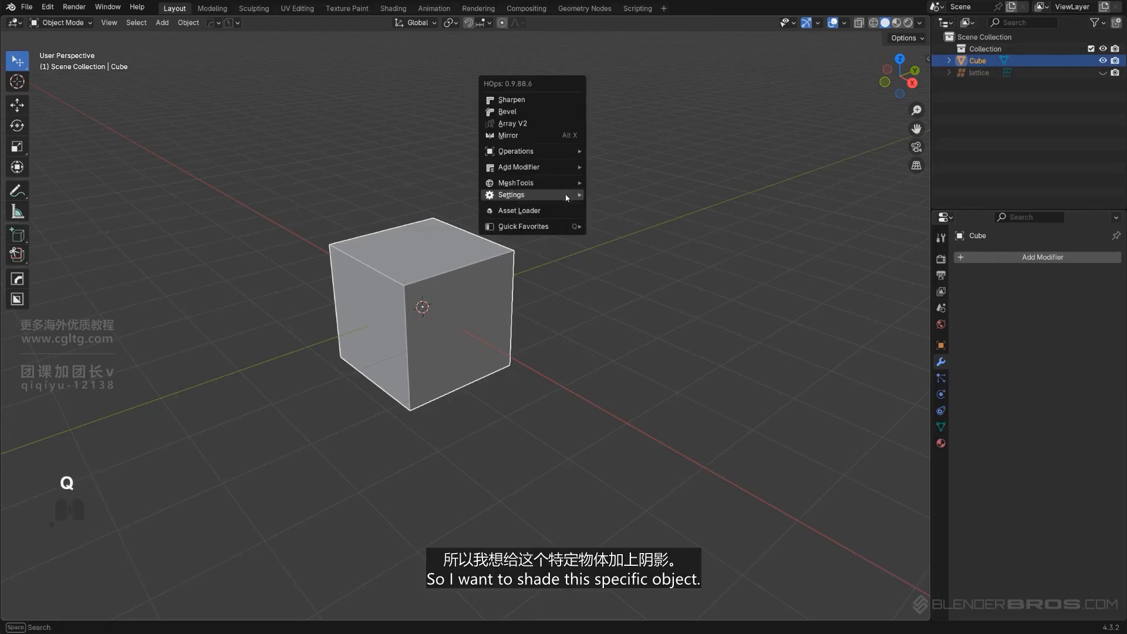
mouse_move(564, 259)
left_click(634, 225)
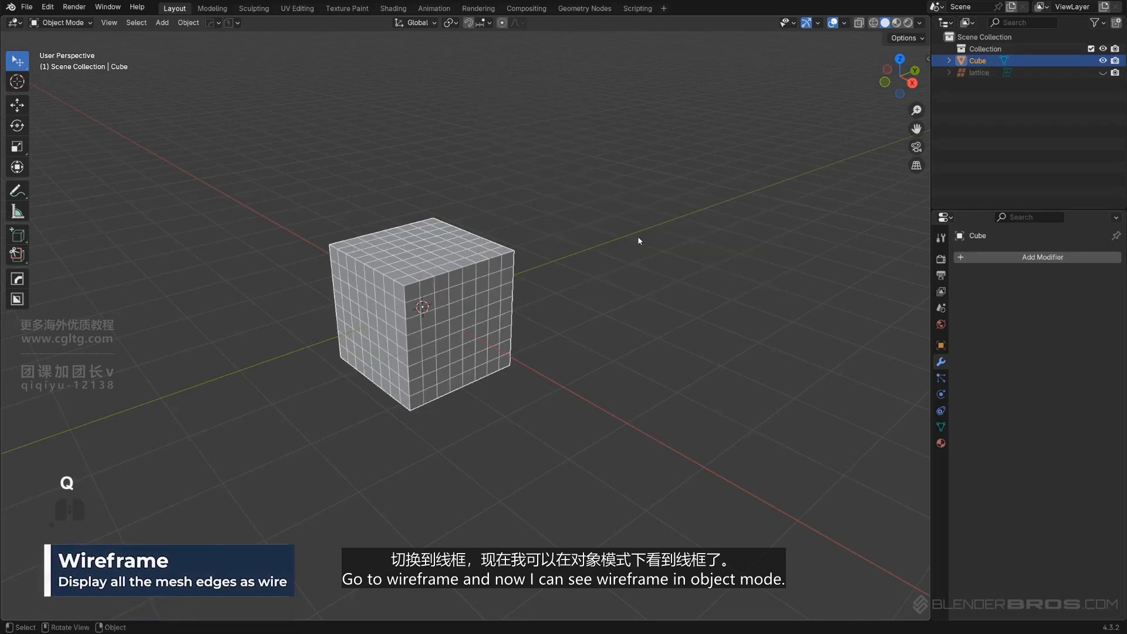
left_click(513, 301)
middle_click_drag(513, 301, 531, 287)
scroll(481, 293, "up", 3)
middle_click_drag(430, 297, 551, 322, "shift")
scroll(551, 322, "up", 2)
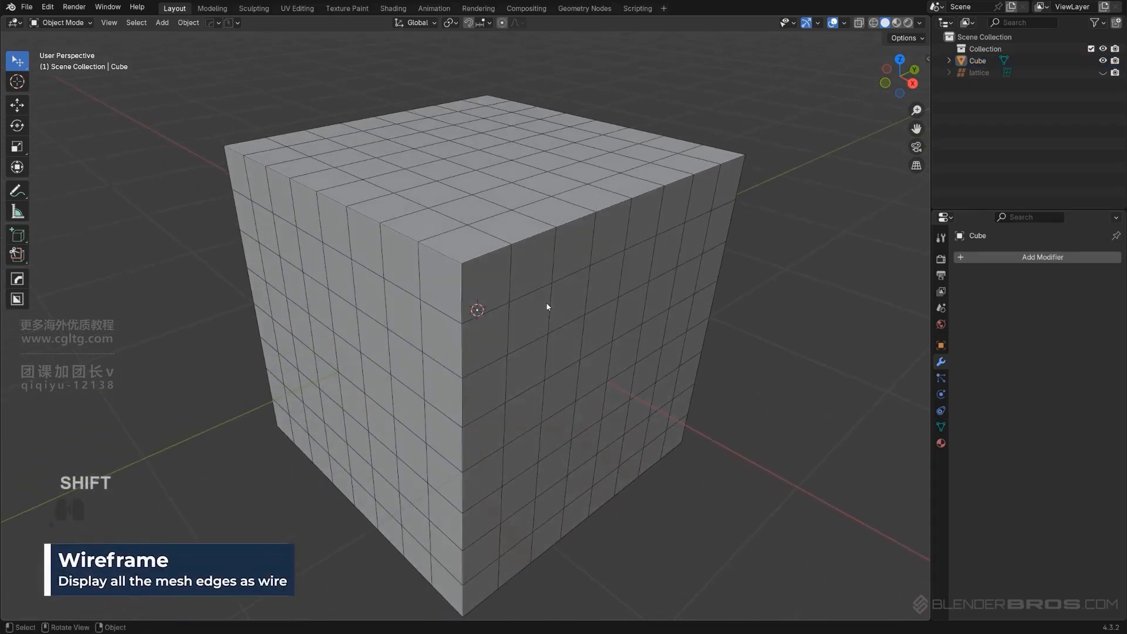
Activate BoxCutter with the cube selected and set its cutting shape to Box.
left_click_drag(475, 234, 485, 242)
key("ctrl+z")
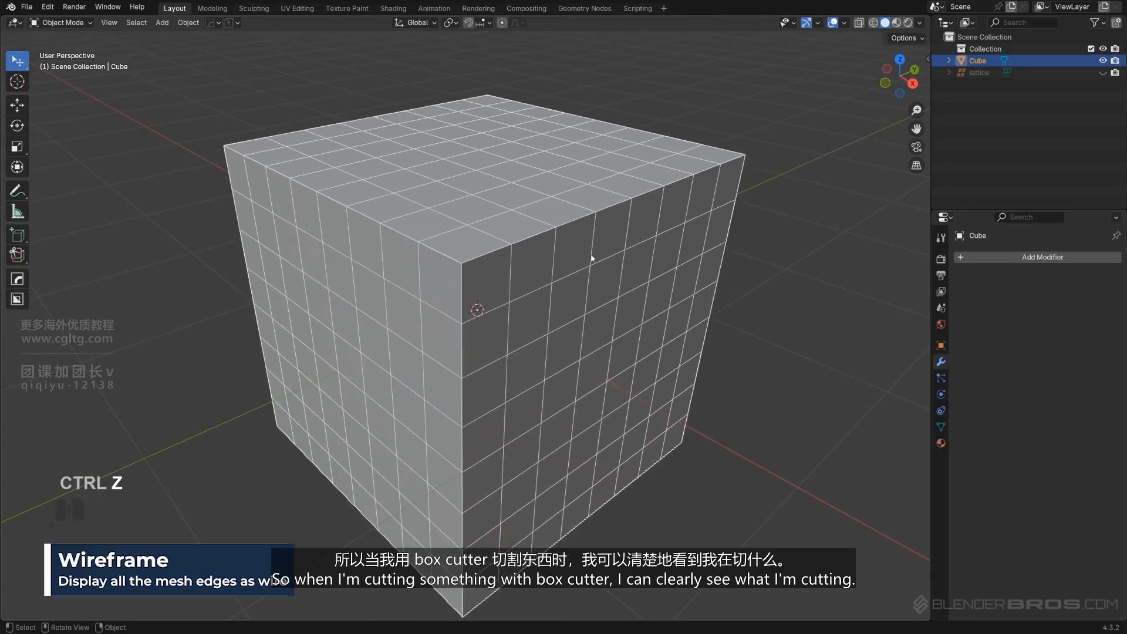
key("alt+w")
key("d")
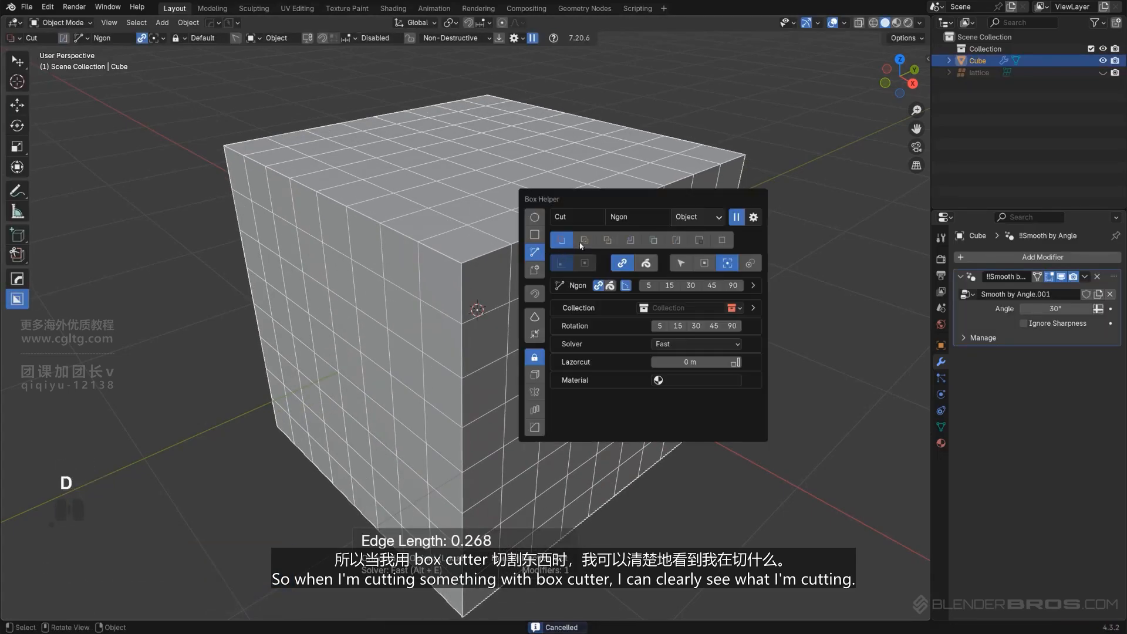
left_click(534, 235)
Cut a small box into the wireframed cube near its front top corner in Object Mode, and undo the cut.
left_click_drag(470, 234, 495, 273)
left_click(501, 317)
middle_click_drag(566, 279, 548, 287)
scroll(583, 269, "down", 3)
key("ctrl+z")
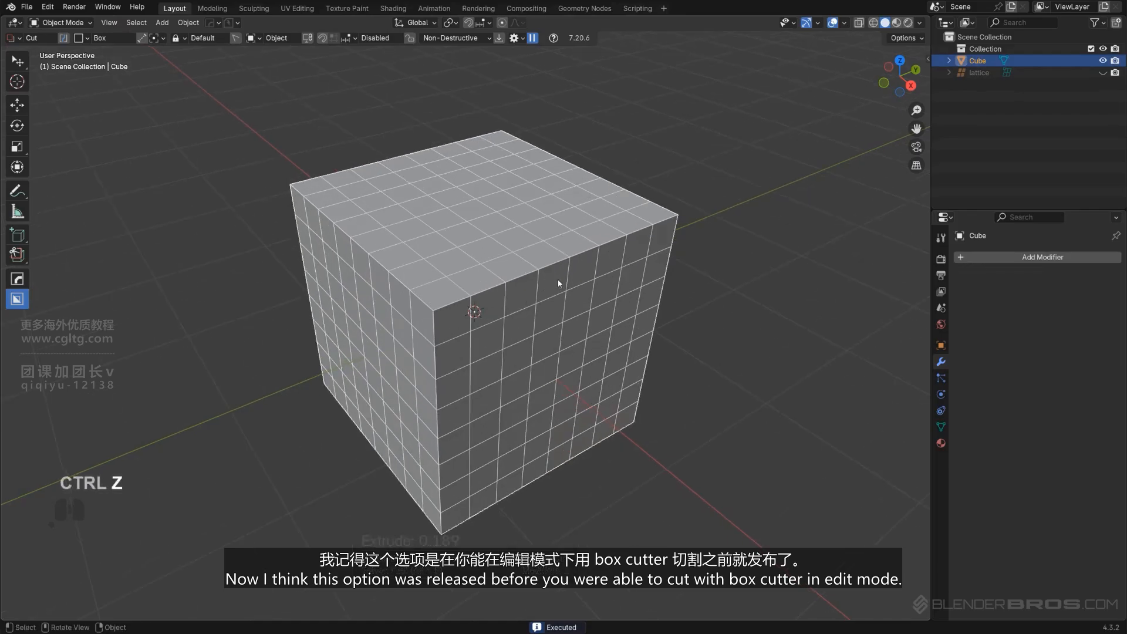
Turn off the Hard Ops Wireframe display for the selected cube.
key("q")
mouse_move(713, 248)
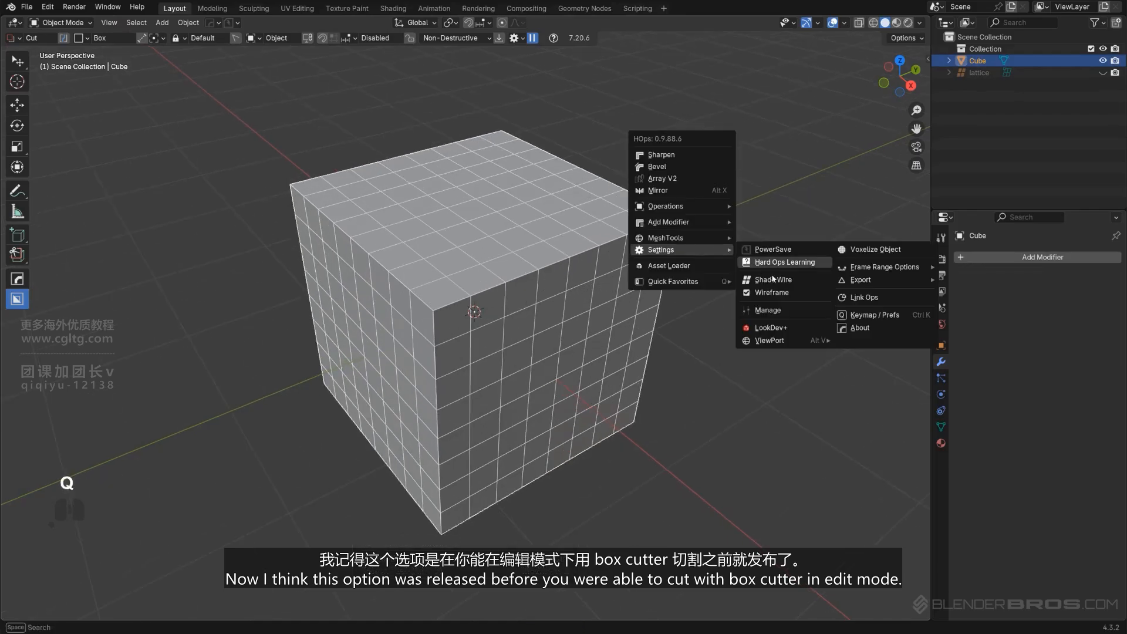
left_click(790, 293)
In Edit Mode, cut a narrow box notch across the cube's top front edge with BoxCutter, and return to Object Mode.
key("Tab")
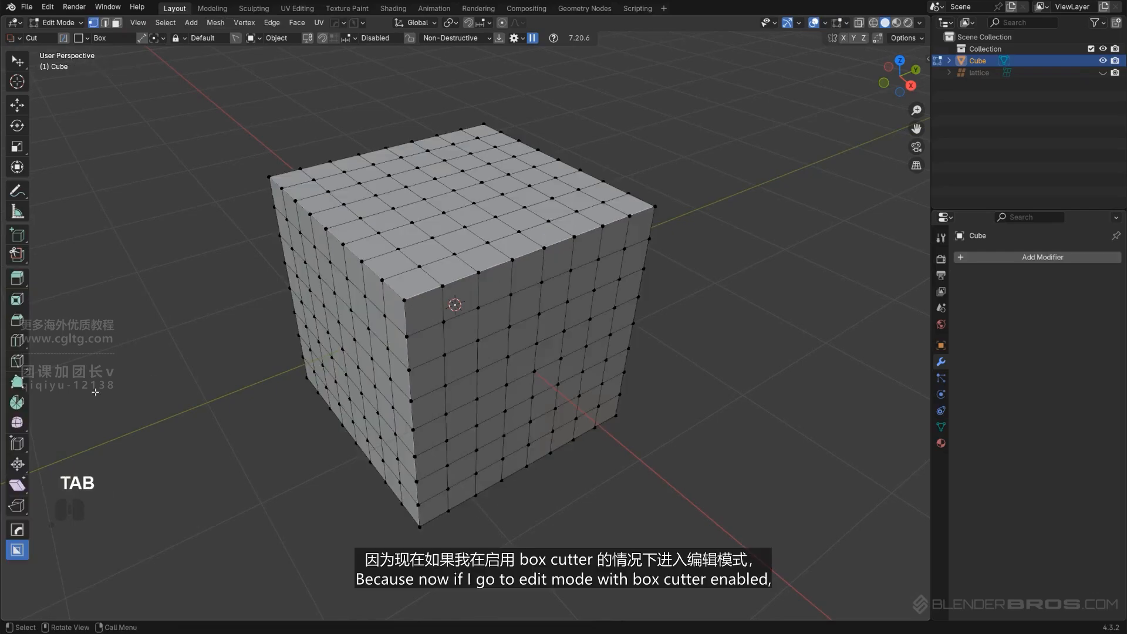
scroll(540, 277, "up", 2)
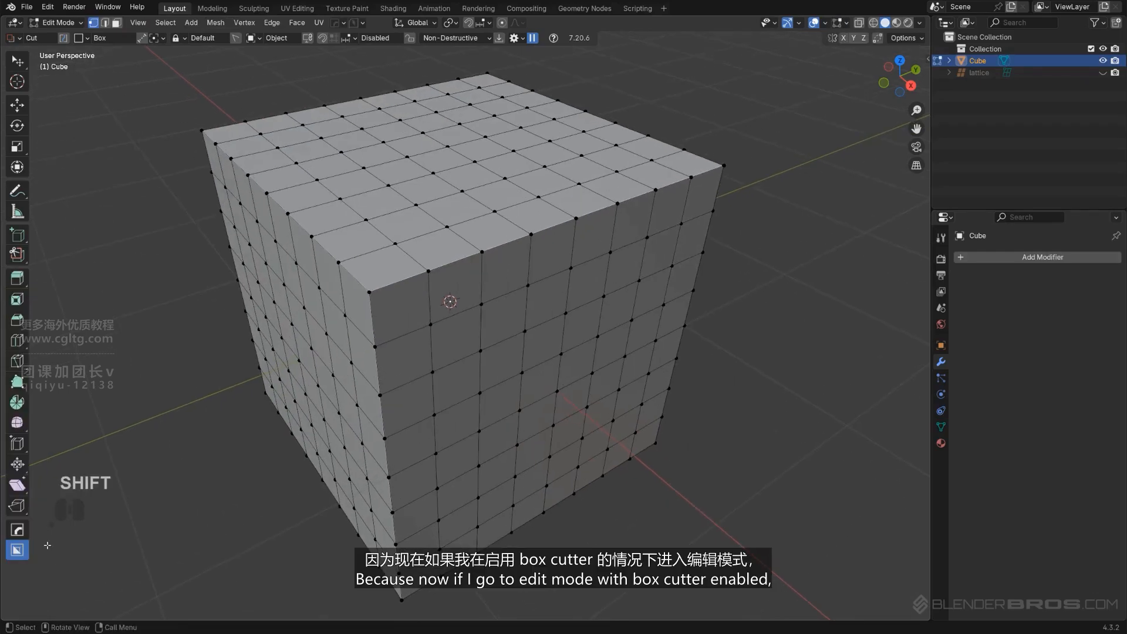
middle_click_drag(440, 253, 426, 271, "shift")
left_click_drag(429, 263, 439, 313)
left_click(451, 451)
key("Tab")
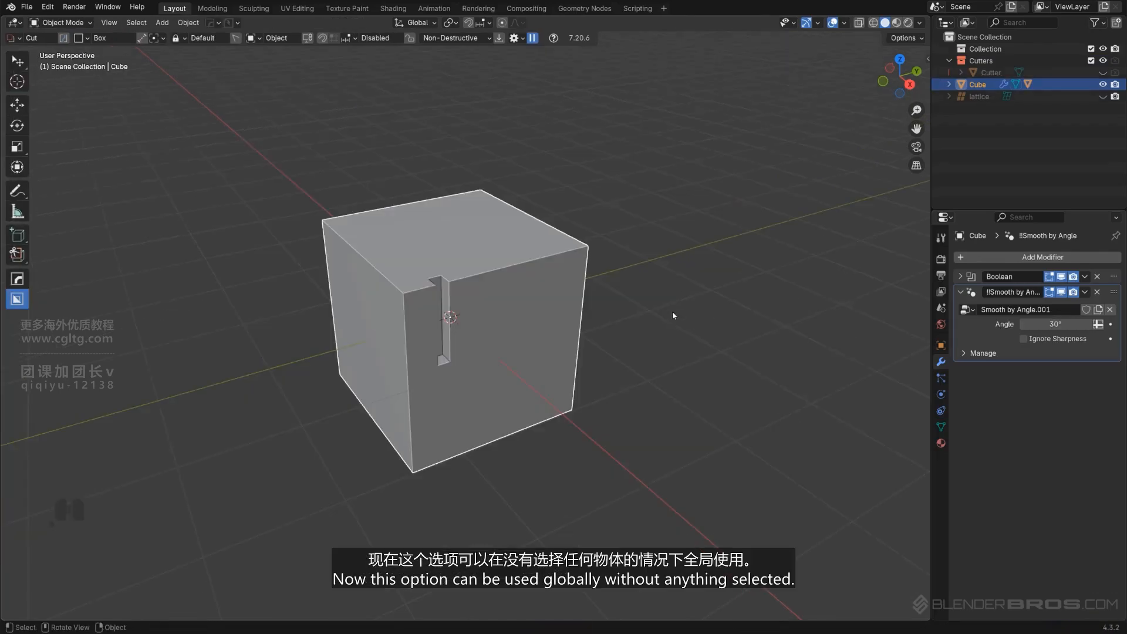
Undo the BoxCutter notch on the cube and switch back to Object Mode.
key("q")
mouse_move(630, 308)
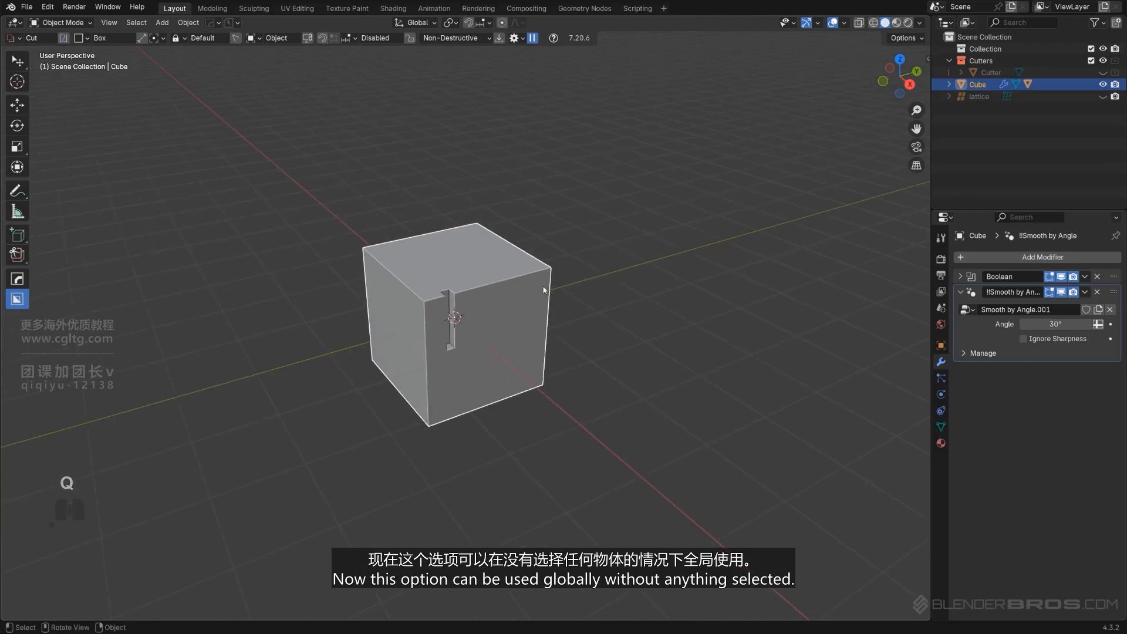
key("ctrl+z")
key("Tab")
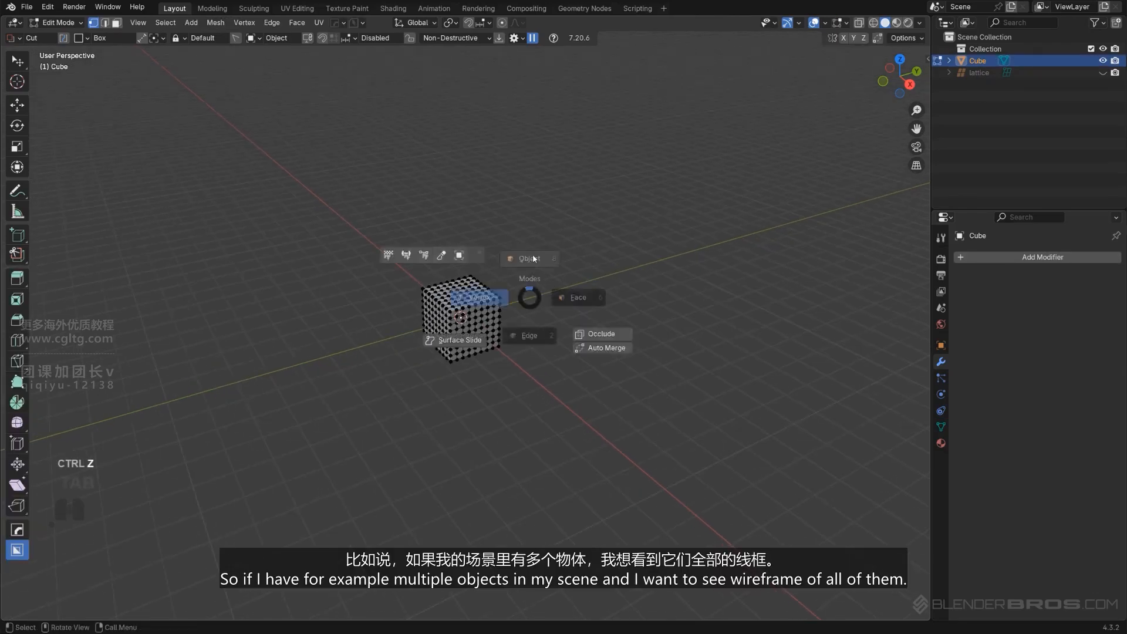
Duplicate the subdivided cube three times and spread the copies around the original.
key("shift+d")
left_click(632, 250)
key("shift+d")
left_click(480, 210)
key("shift+d")
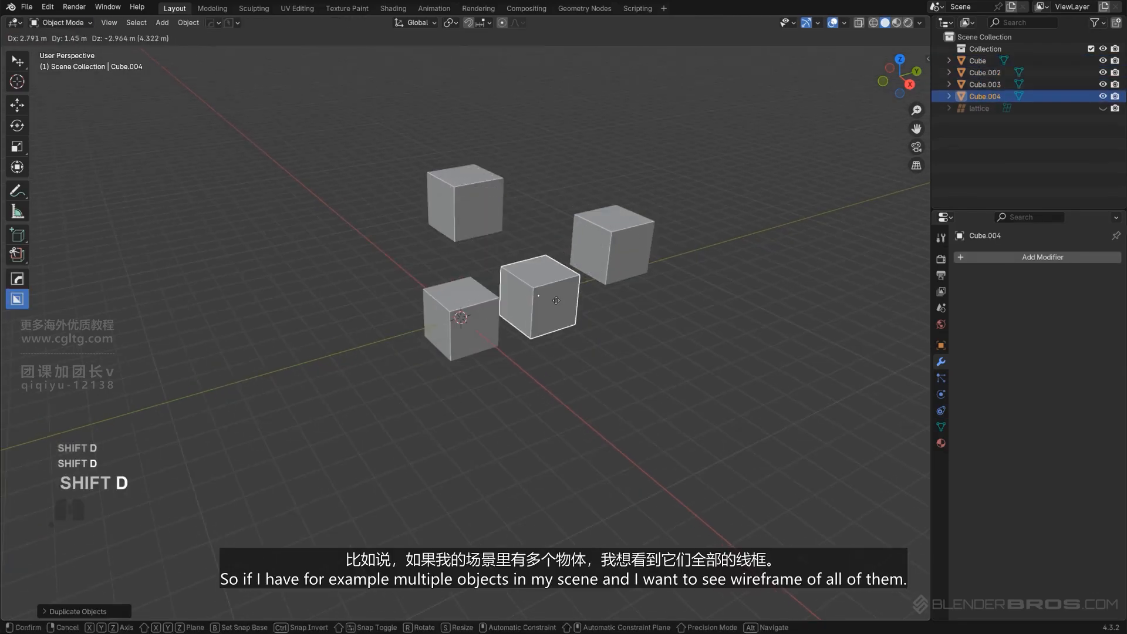
left_click(559, 294)
Deselect everything and enable the Hard Ops wireframe display for all objects in the scene.
left_click(604, 338)
scroll(646, 331, "up", 2)
middle_click_drag(669, 310, 545, 374, "shift")
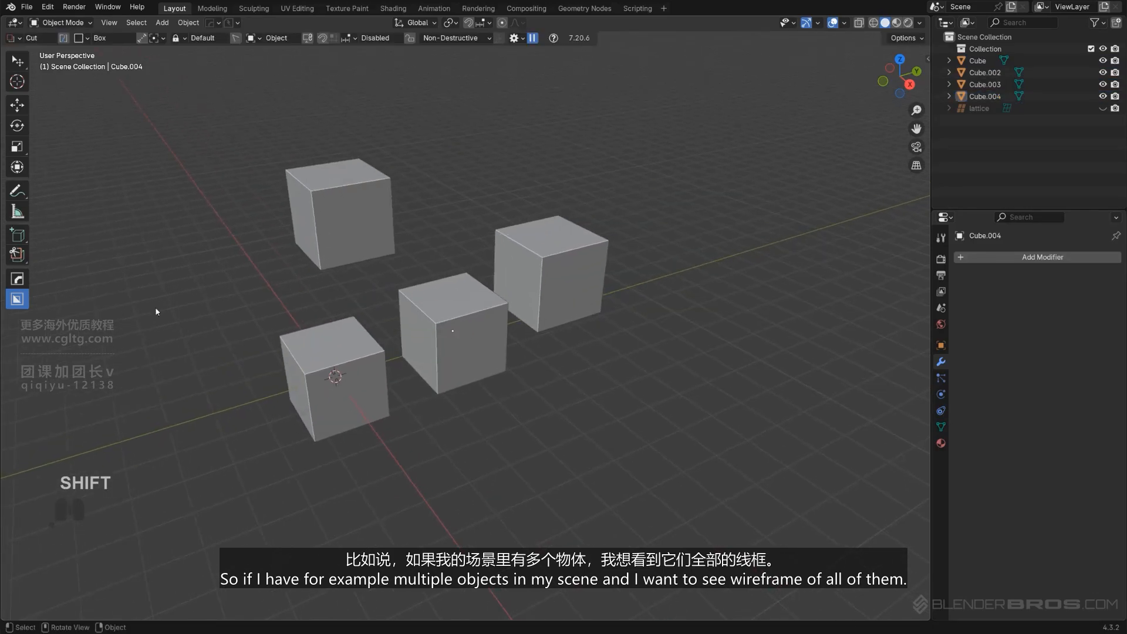
middle_click_drag(432, 218, 446, 220, "shift")
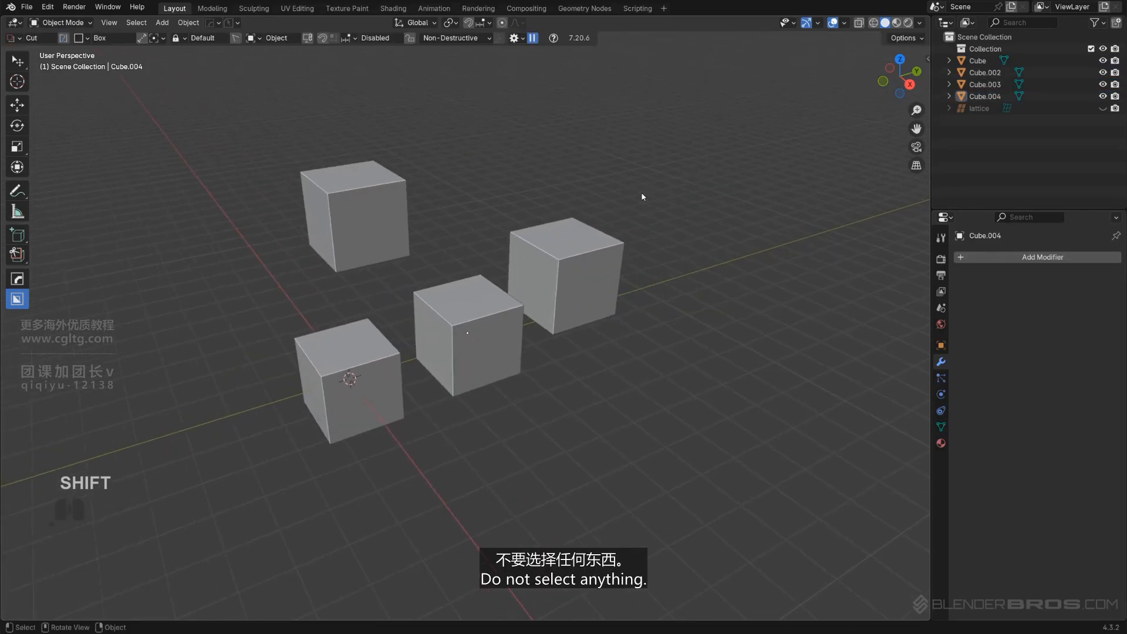
key("shift+q")
left_click(700, 236)
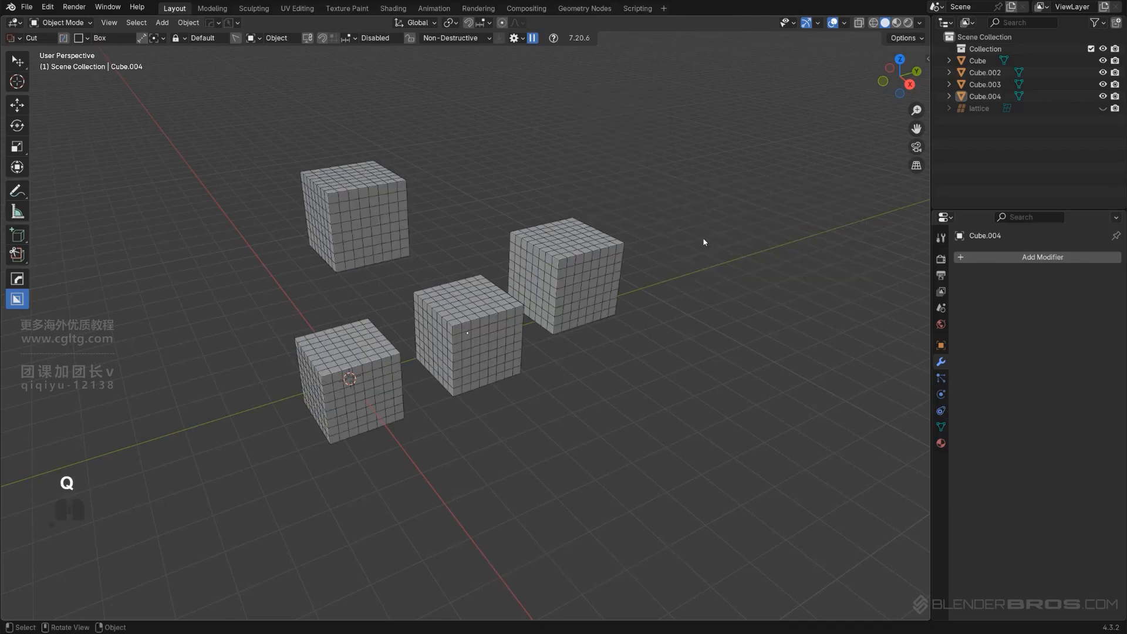
scroll(425, 151, "up", 2)
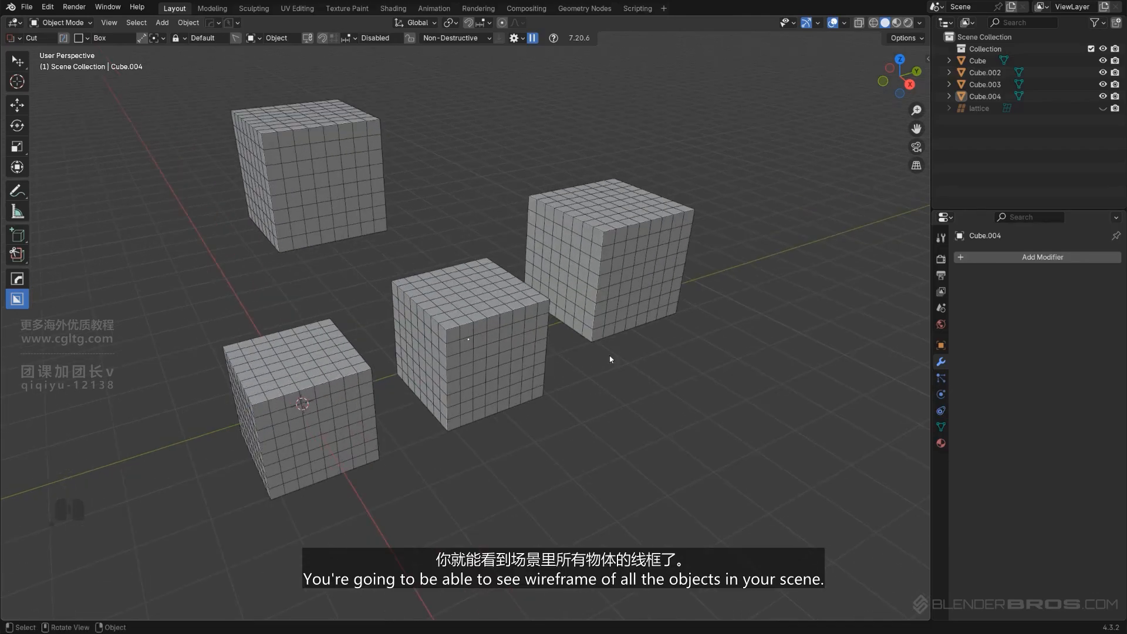
Delete all the subdivided cubes and add a new default cube to the scene.
key("a")
key("x")
key("shift+a")
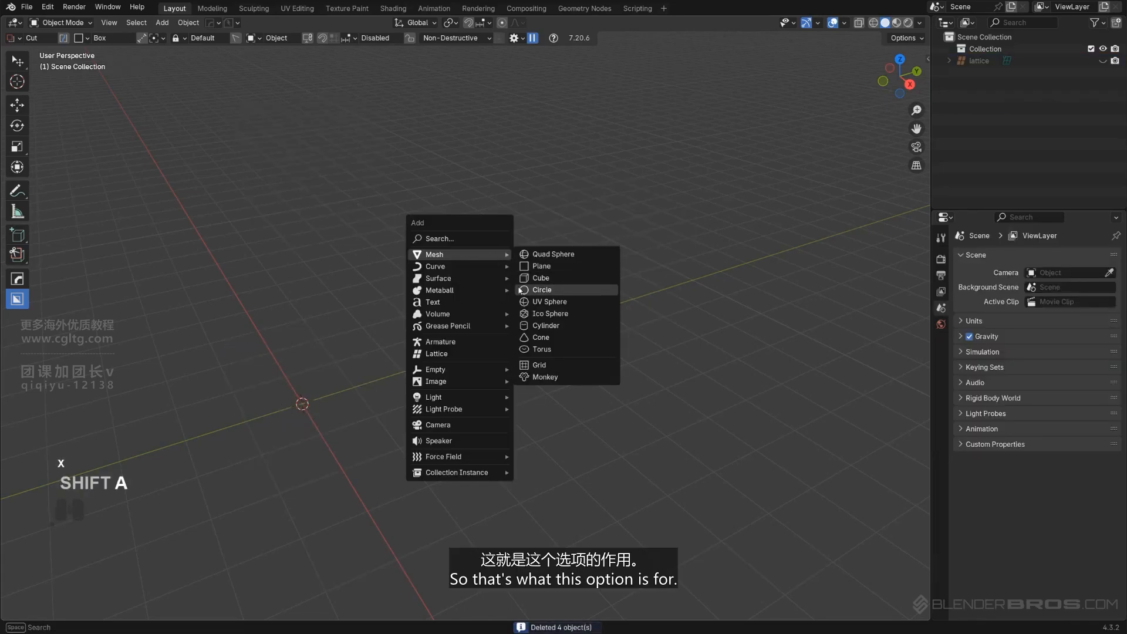
left_click(570, 273)
middle_click_drag(413, 342, 548, 292, "shift")
scroll(529, 312, "up", 3)
middle_click_drag(482, 338, 499, 271)
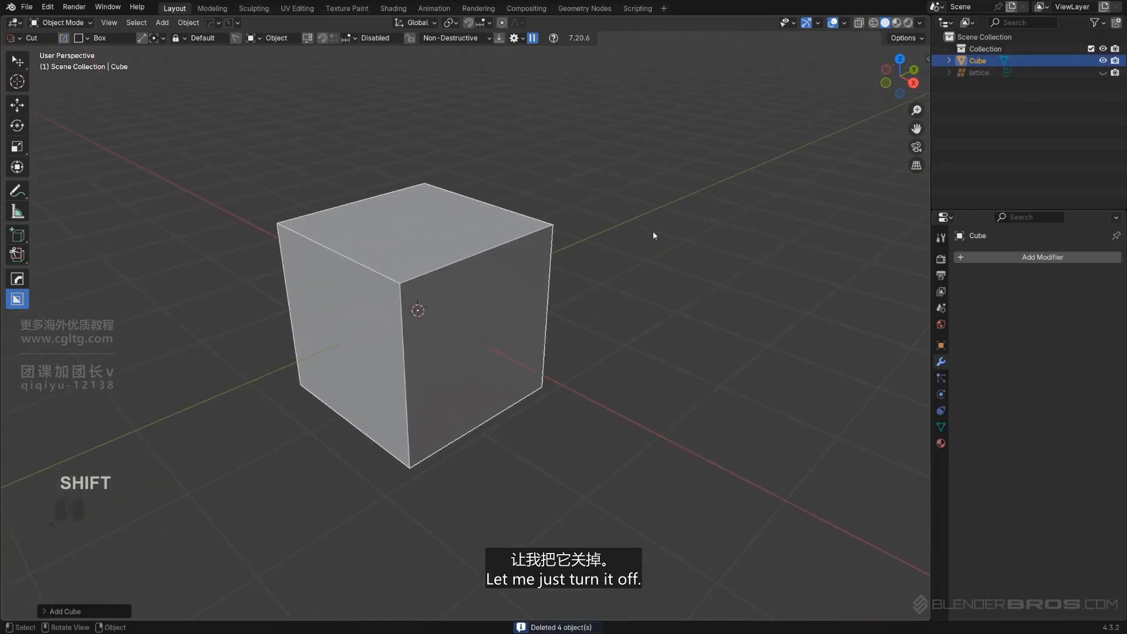
Deselect the cube and look through the entries of the Hard Ops Settings submenu.
left_click(675, 242)
key("q")
mouse_move(693, 248)
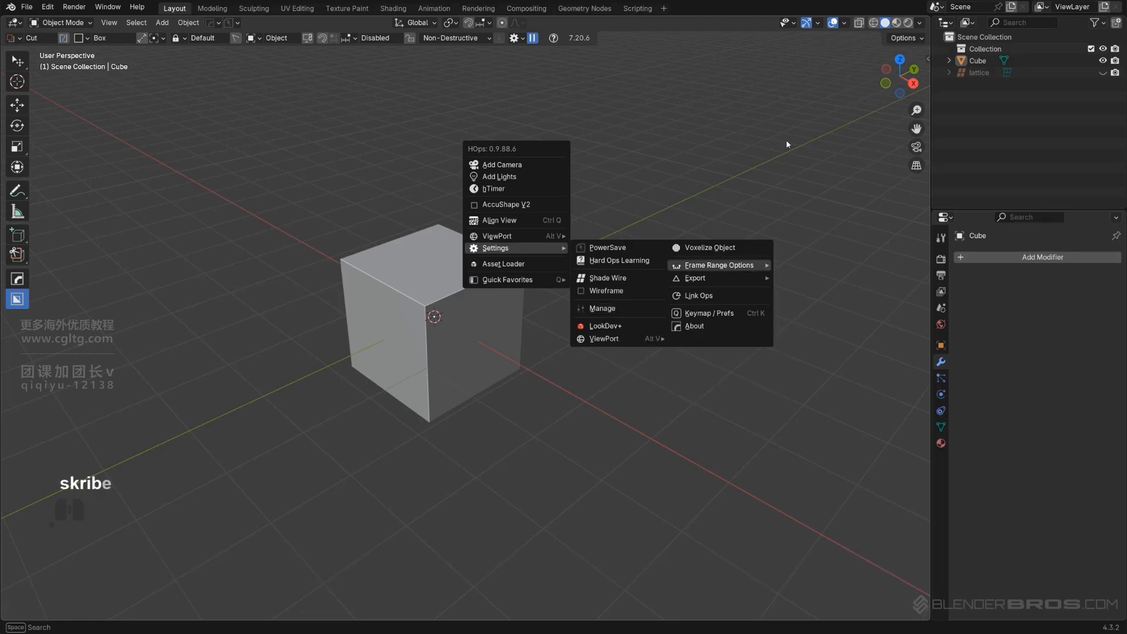
Select the cube and move it into the existing collection named Collection.
middle_click_drag(598, 271, 628, 240, "shift")
left_click(981, 49)
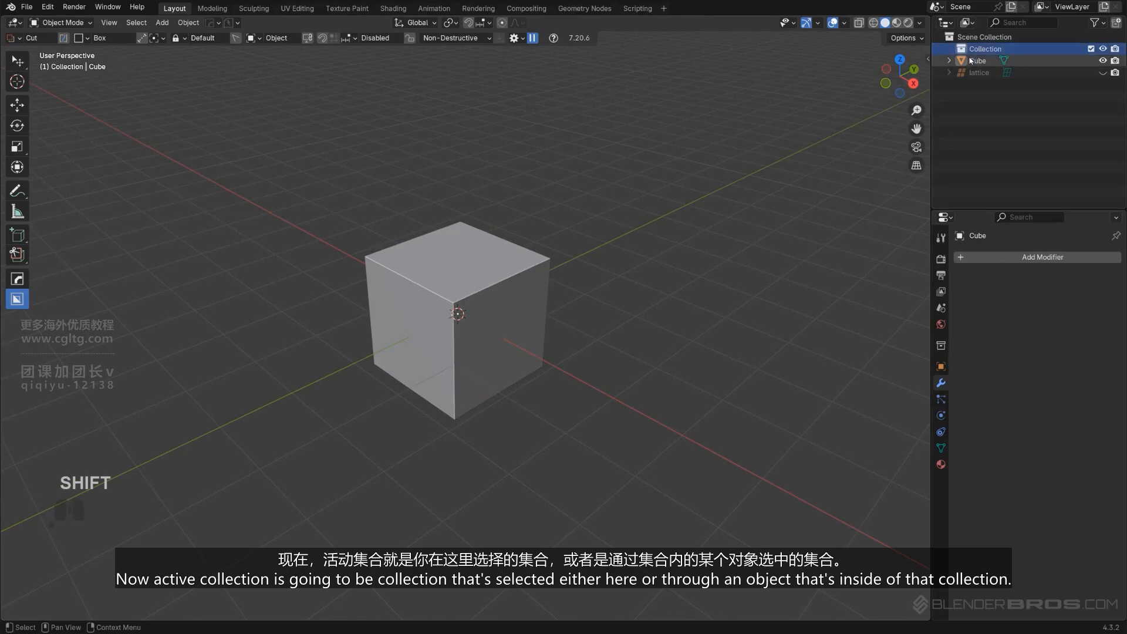
left_click(495, 277)
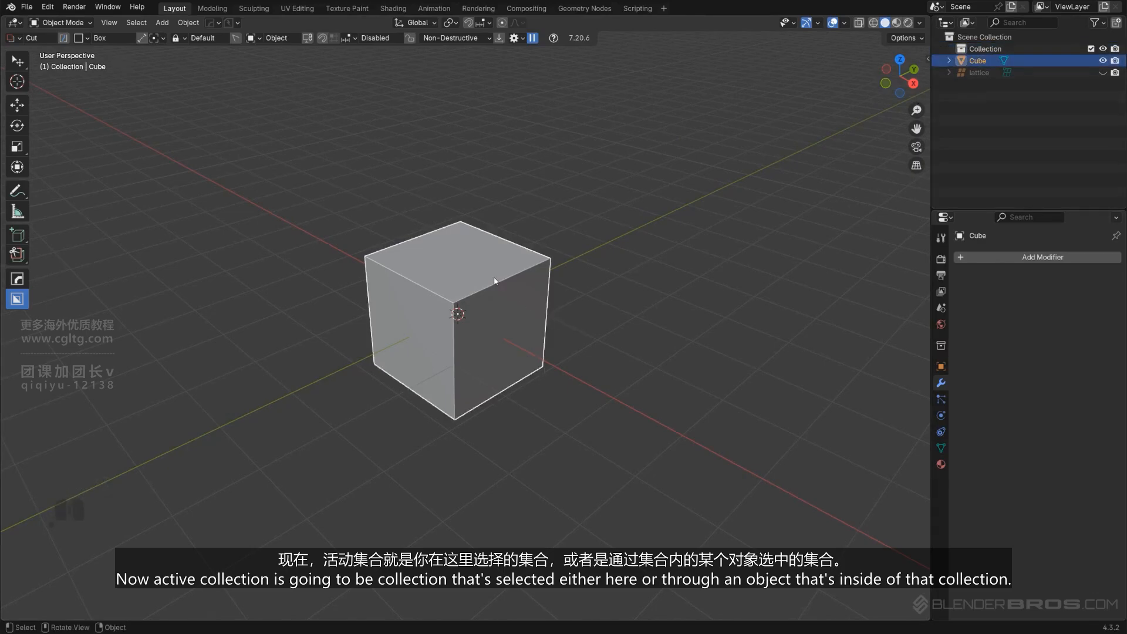
middle_click_drag(687, 223, 667, 224, "shift")
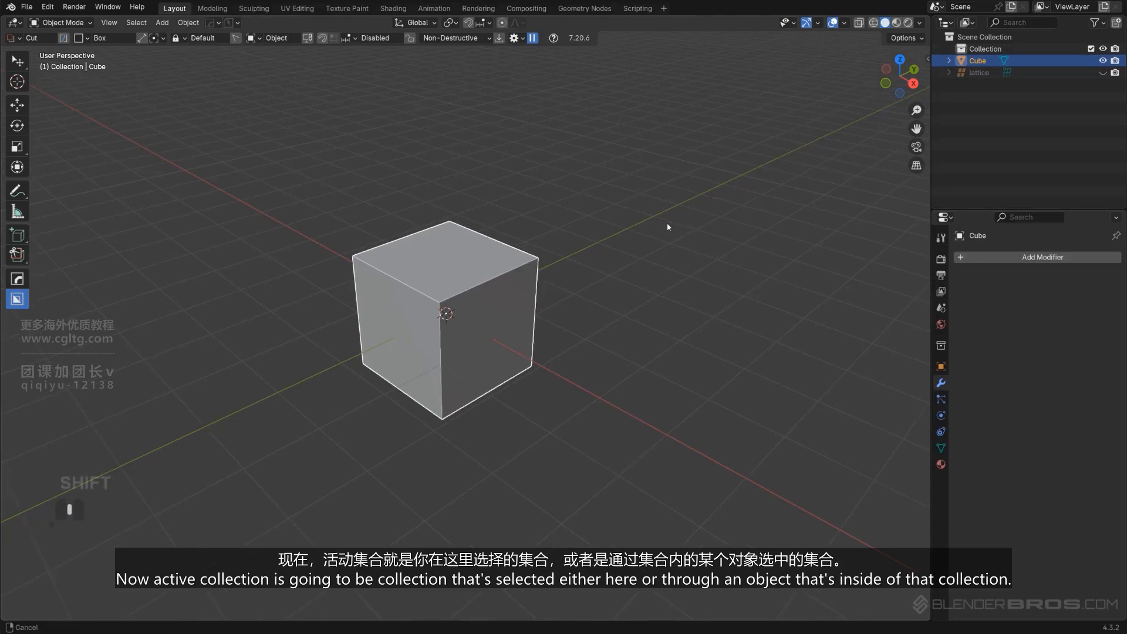
key("alt+m")
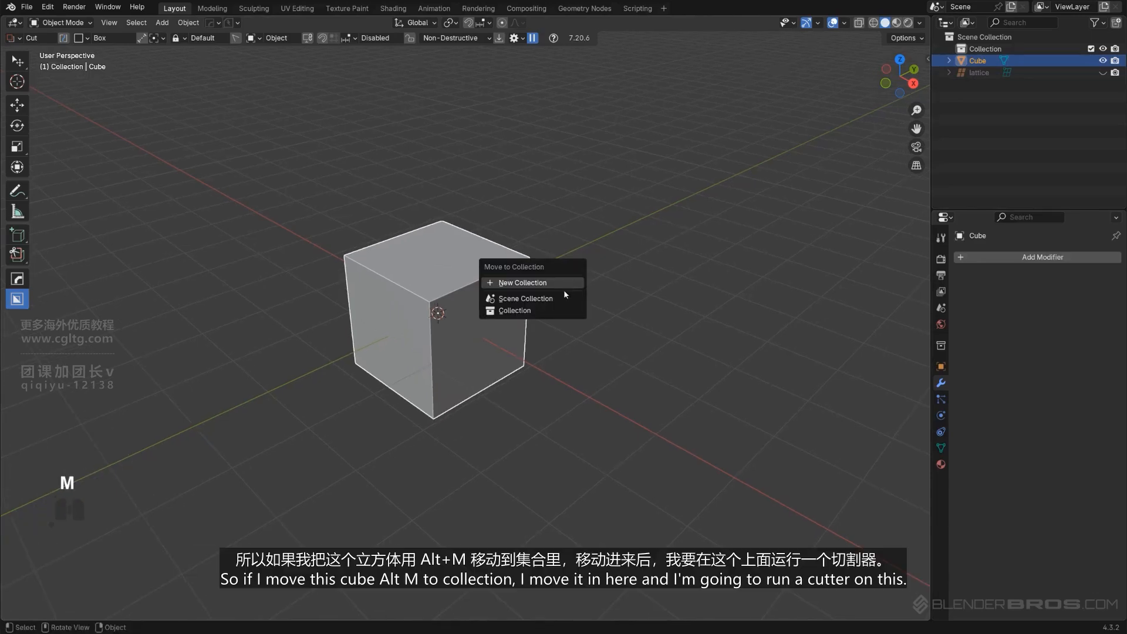
left_click(558, 311)
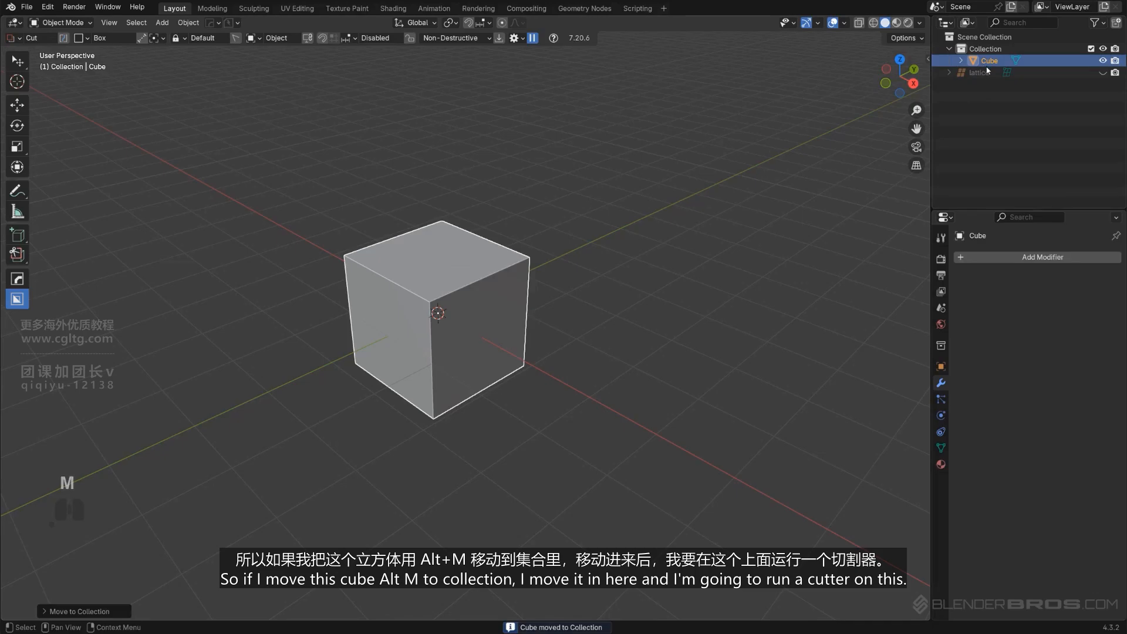
Undo the trial cut and use BoxCutter to cut a box notch into the cube's top front edge with an extrude of about 1.336.
key("ctrl+z")
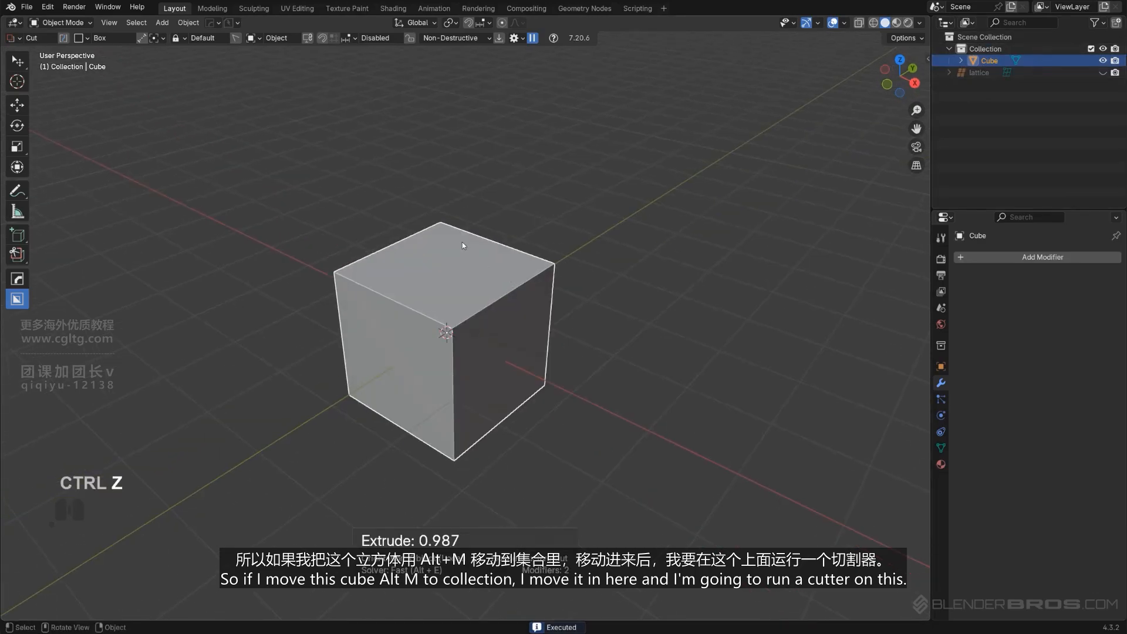
left_click_drag(463, 245, 508, 335)
left_click(574, 370)
middle_click_drag(576, 369, 540, 368)
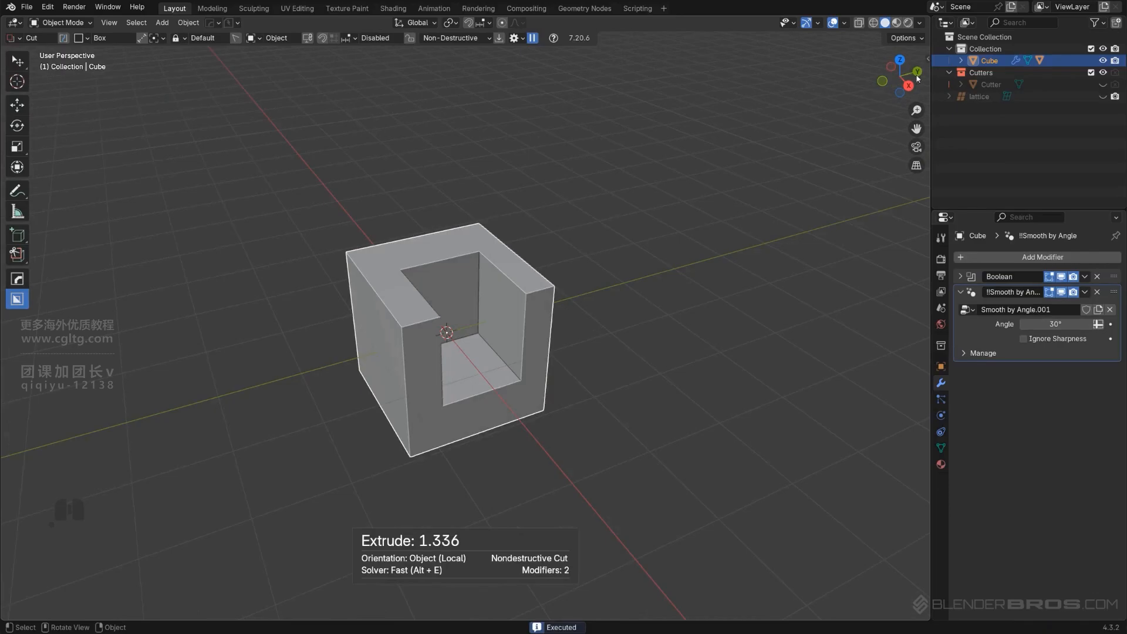
Toggle the visibility of Collection off and on, and unhide all hidden objects, including the cutter.
left_click(984, 37)
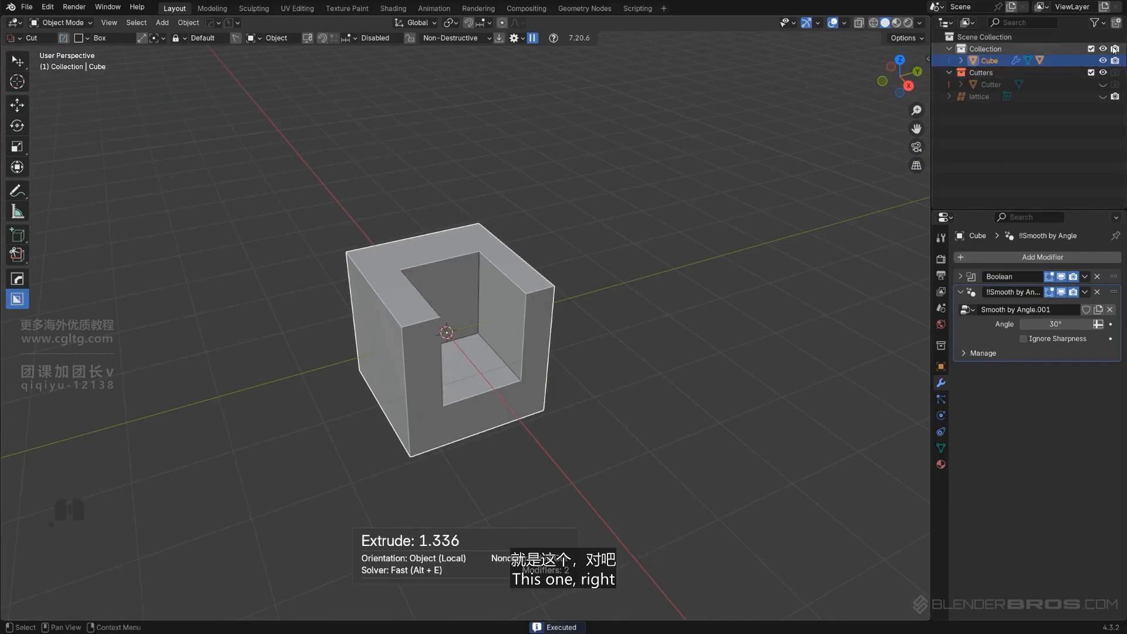
left_click(1104, 49)
left_click(1104, 48)
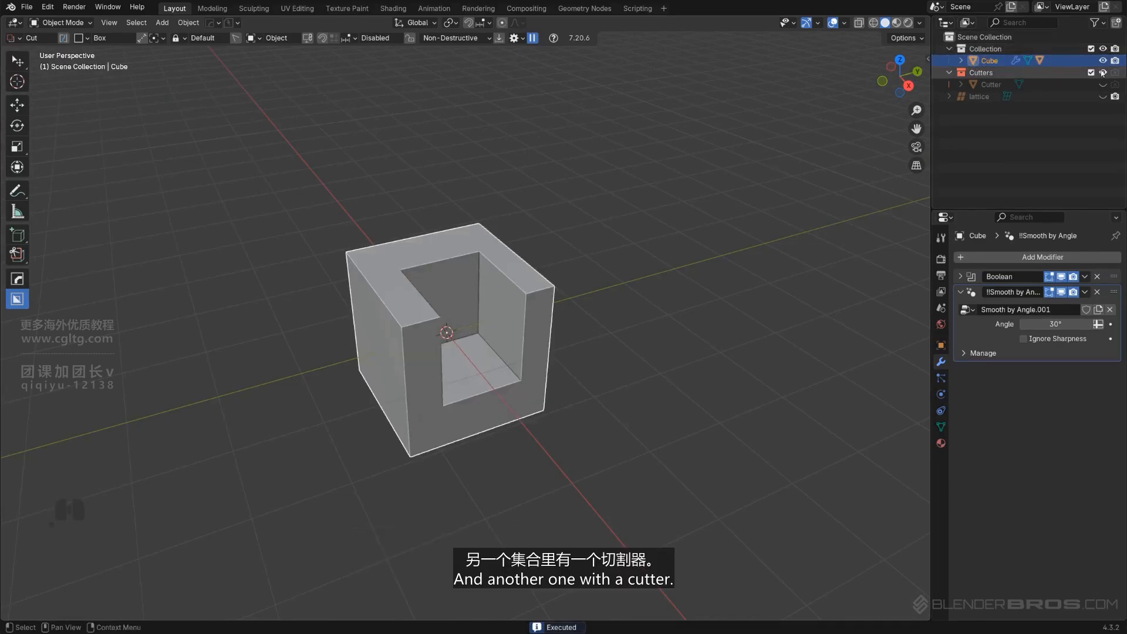
key("alt+h")
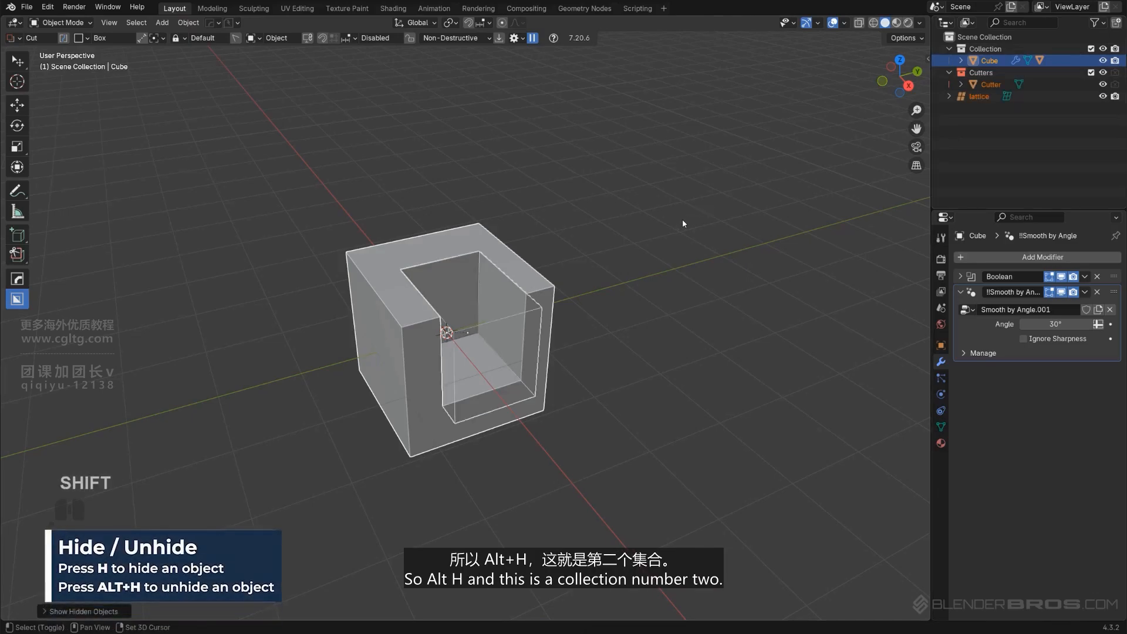
key("shift+2")
key("shift+2")
key("shift+2")
key("shift+2")
middle_click_drag(684, 224, 578, 269)
scroll(578, 269, "down", 1)
Select the wireframe cutter and create a solid duplicate of it with Hard Ops Shade Solid.
left_click(512, 299)
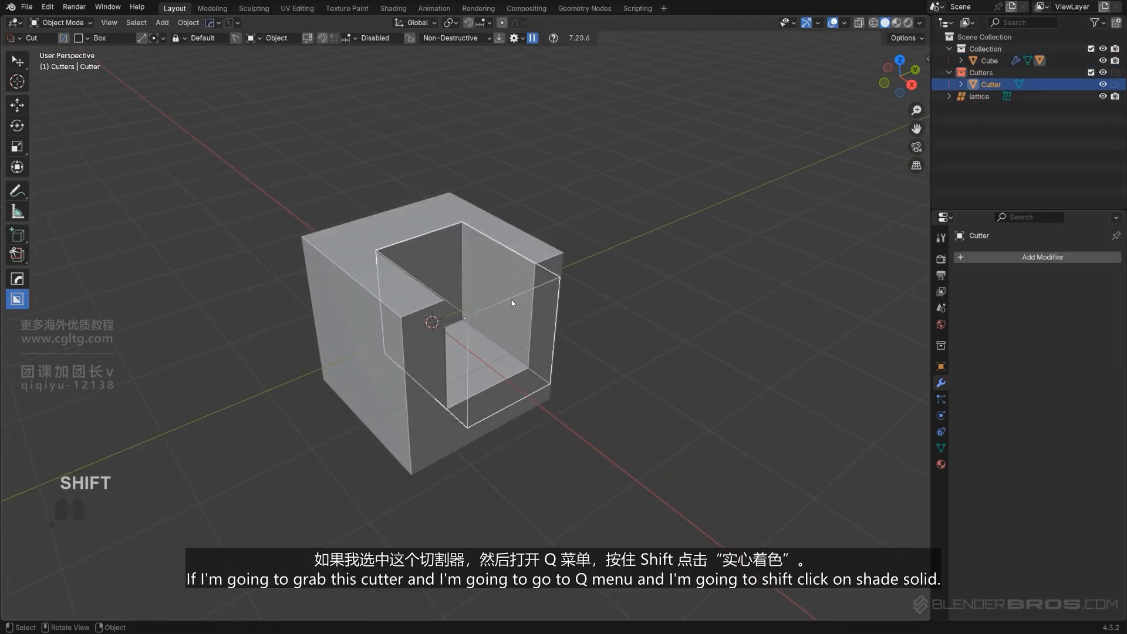
scroll(574, 281, "up", 2)
key("q")
mouse_move(621, 254)
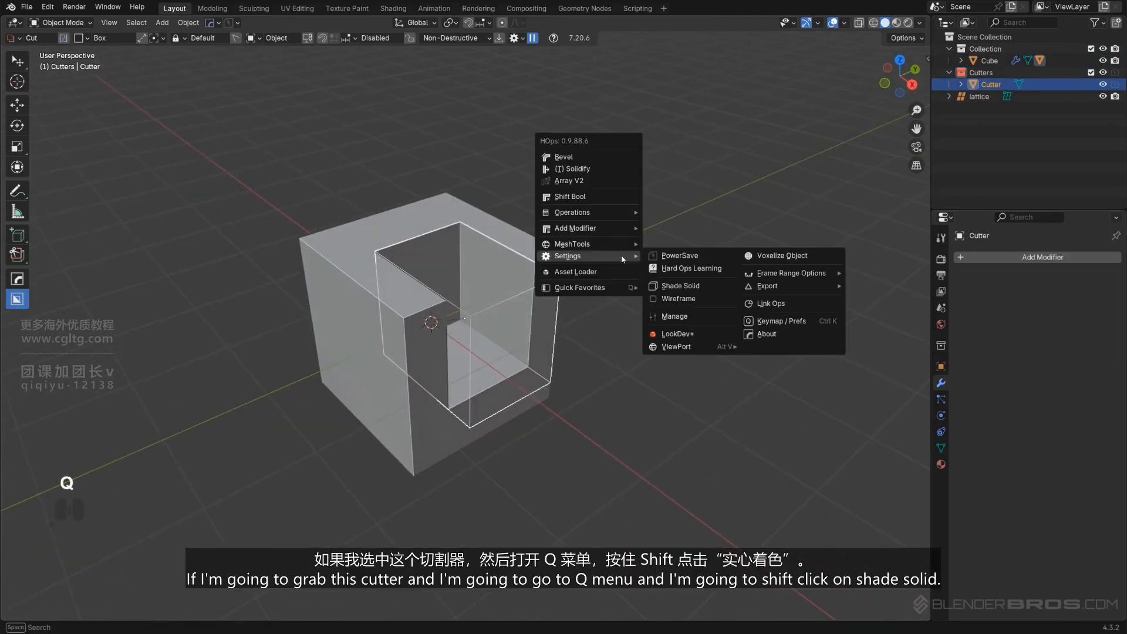
key("shift")
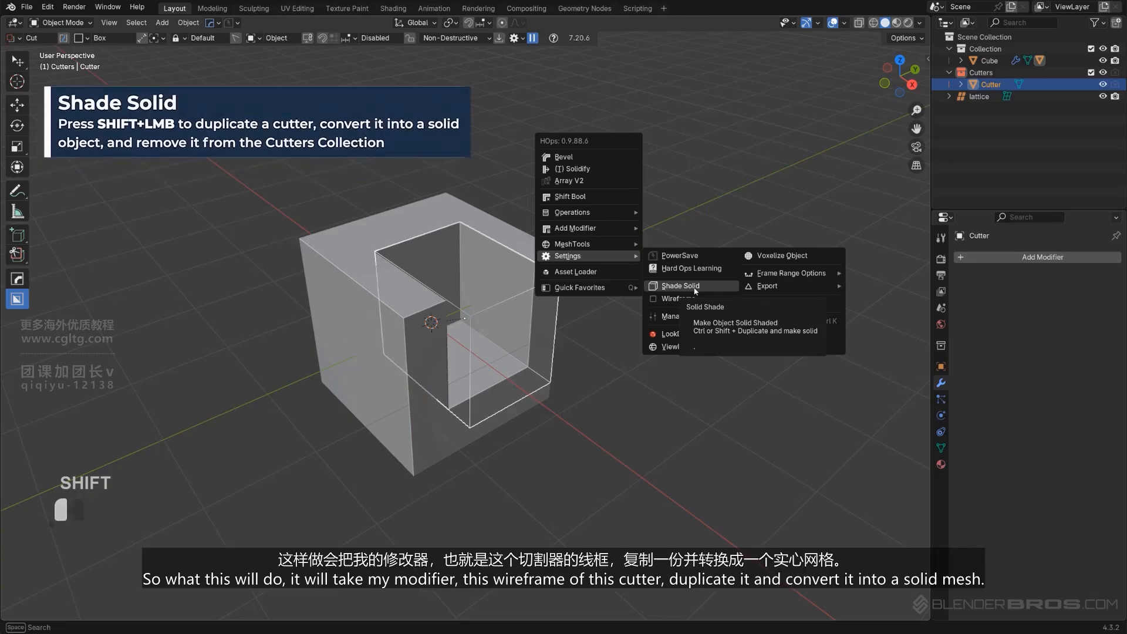
left_click(696, 290, "shift")
Try moving the wireframe cutter and its solid duplicate away from the cube one at a time, cancelling each move.
scroll(468, 338, "down", 2)
left_click(468, 324)
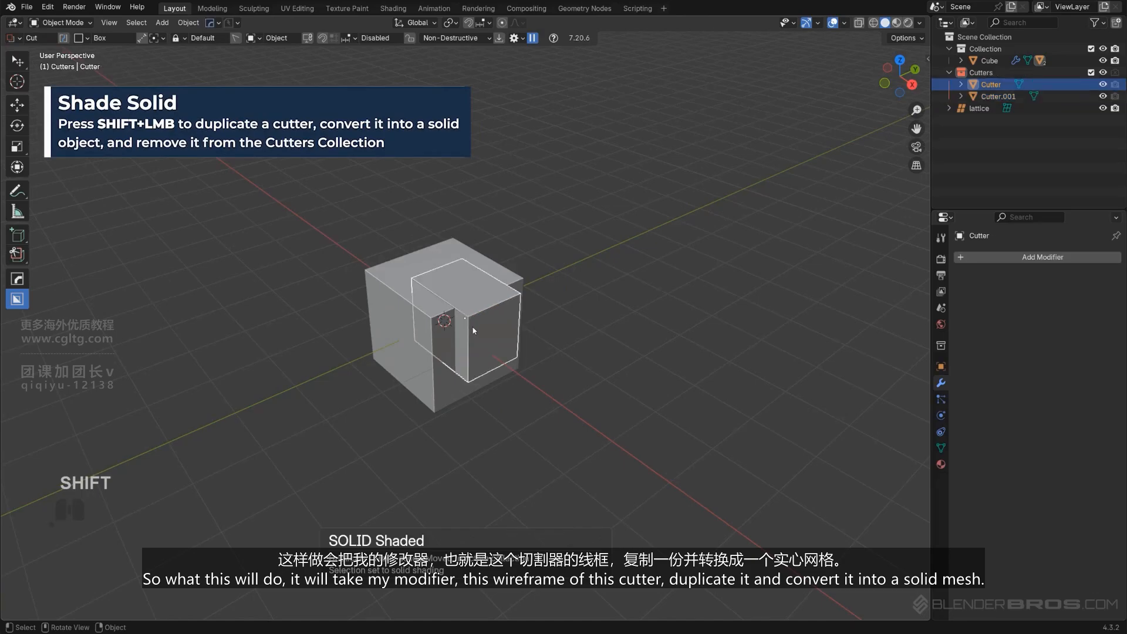
key("g")
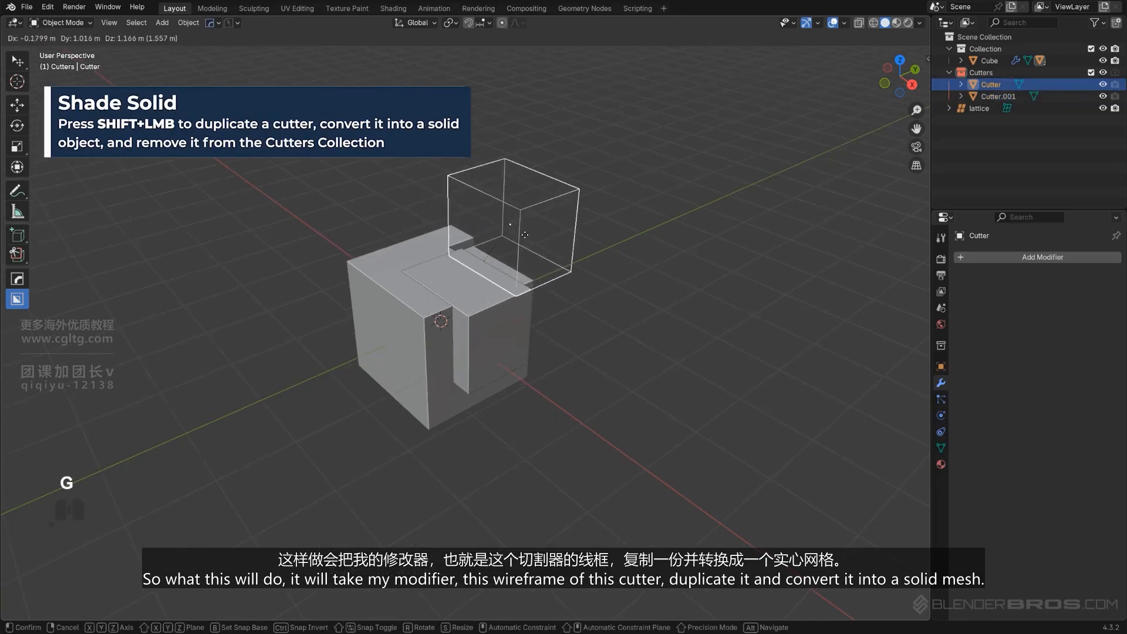
left_click(493, 311)
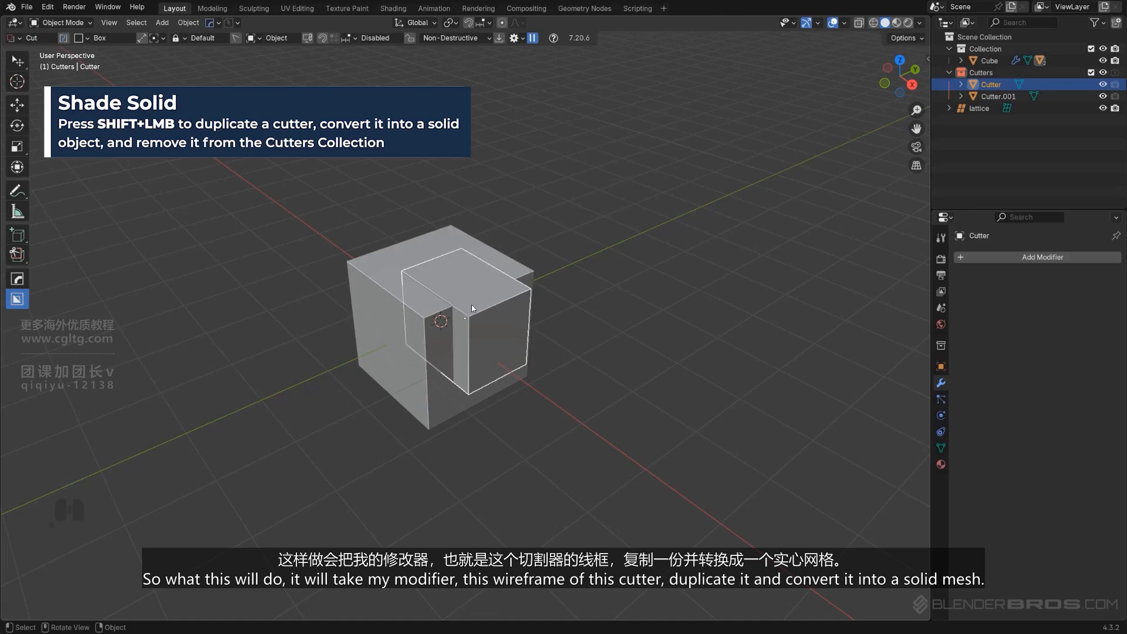
left_click(473, 301, "shift")
key("g")
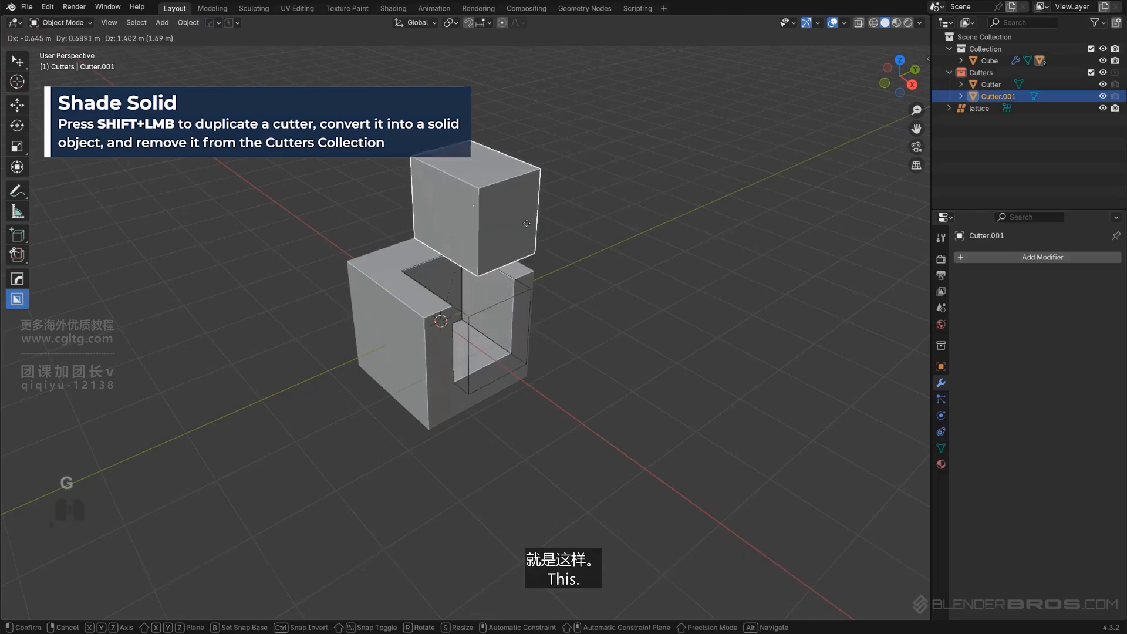
left_click(526, 267)
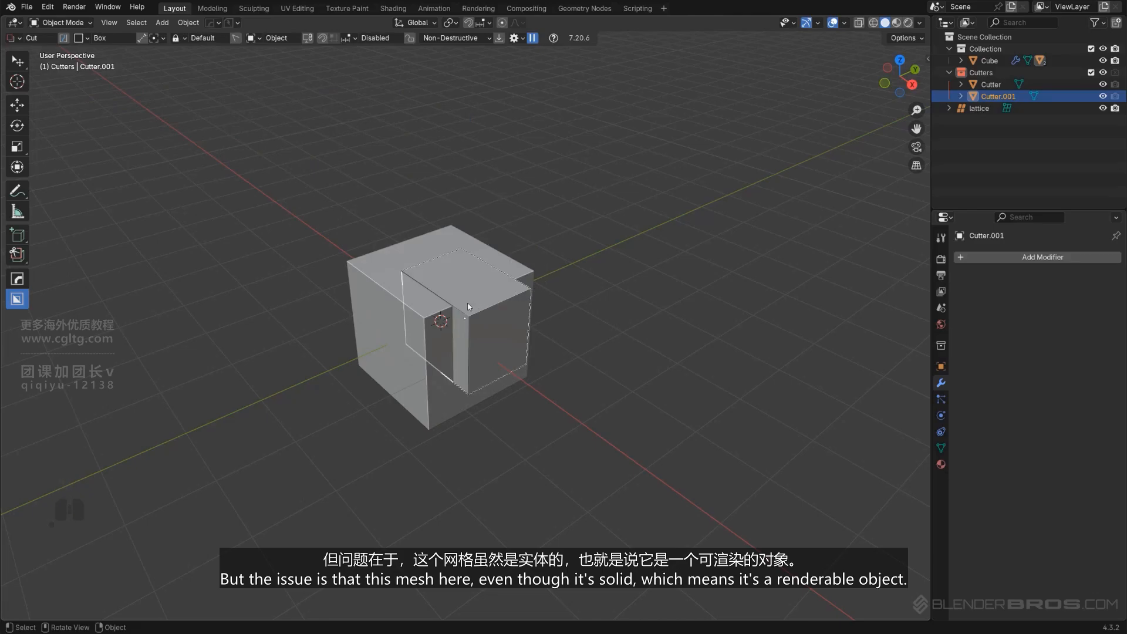
key("g")
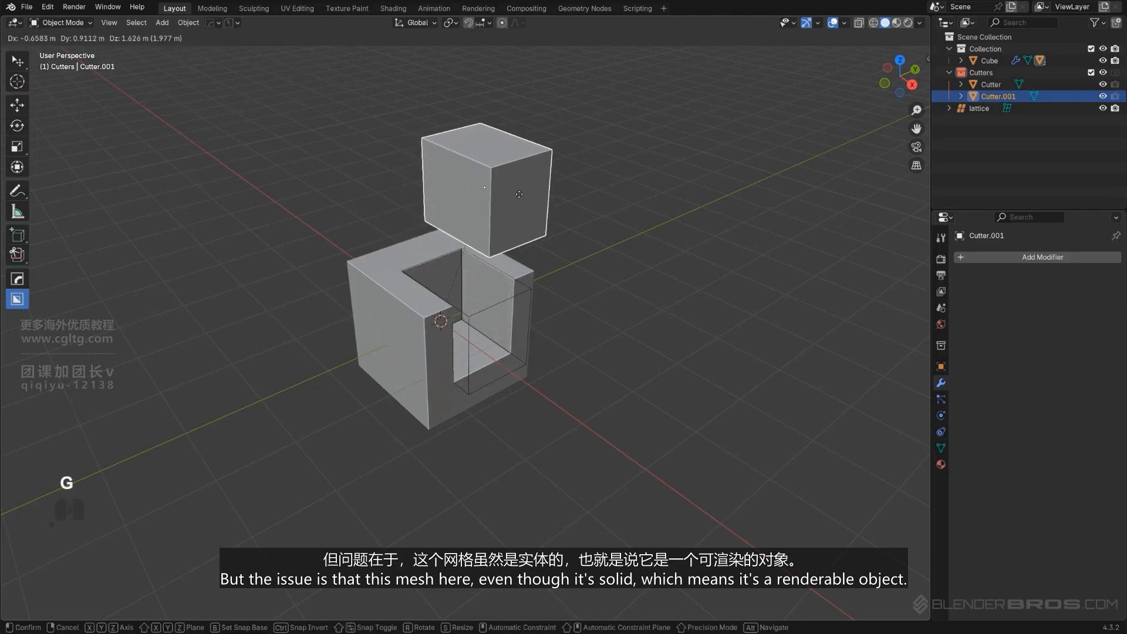
right_click(534, 258)
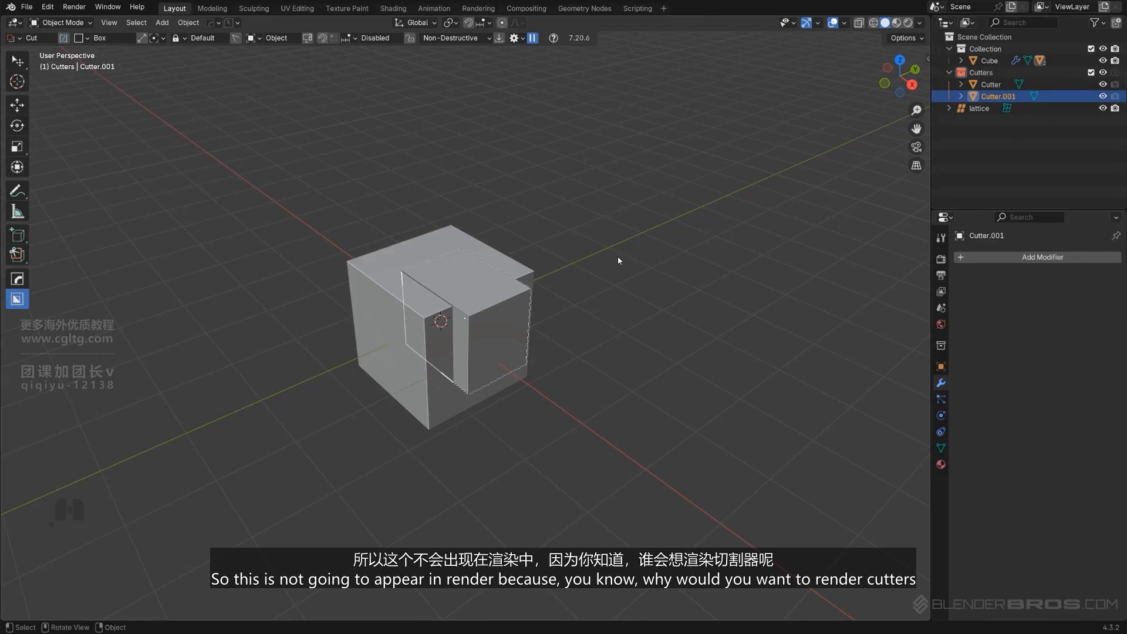
Select the notched cube and run Hard Ops Manage to unify the renderable shapes into its collection.
scroll(569, 270, "up", 2)
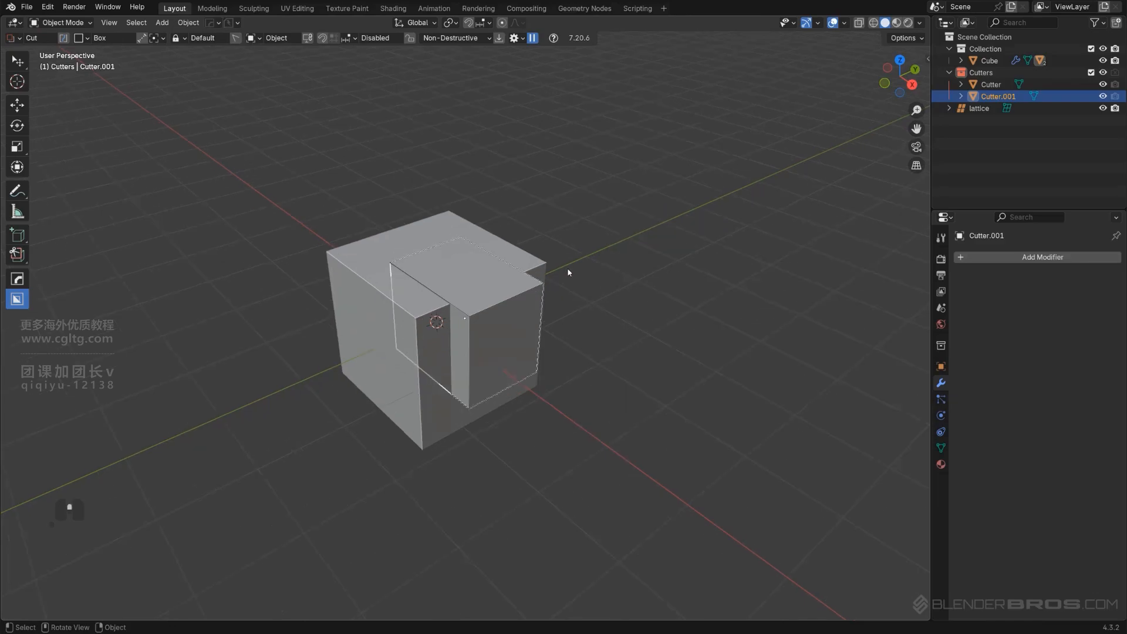
scroll(569, 237, "down", 2)
middle_click_drag(586, 269, 599, 221, "shift")
scroll(570, 237, "down", 1)
scroll(567, 237, "up", 2)
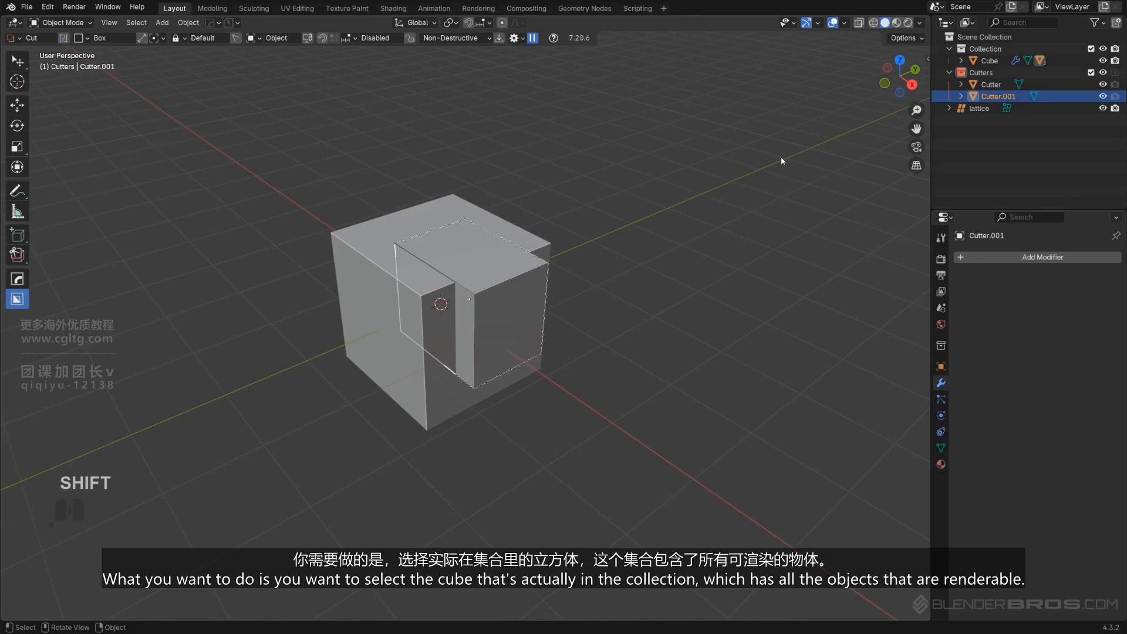
left_click(457, 217)
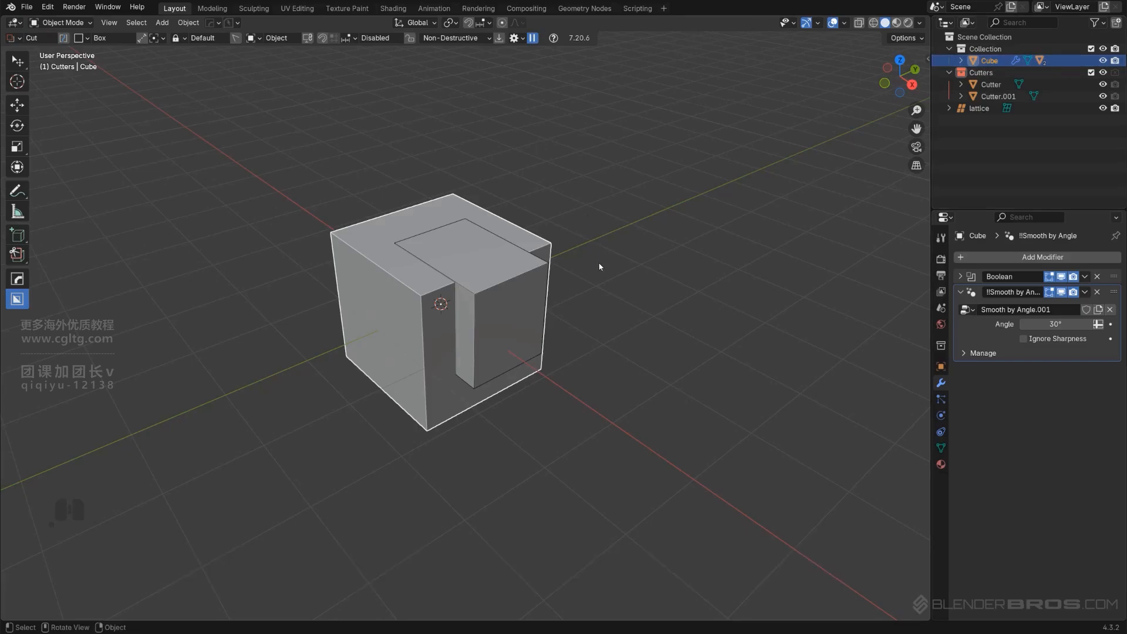
middle_click_drag(597, 265, 571, 259, "shift")
scroll(517, 254, "down", 2)
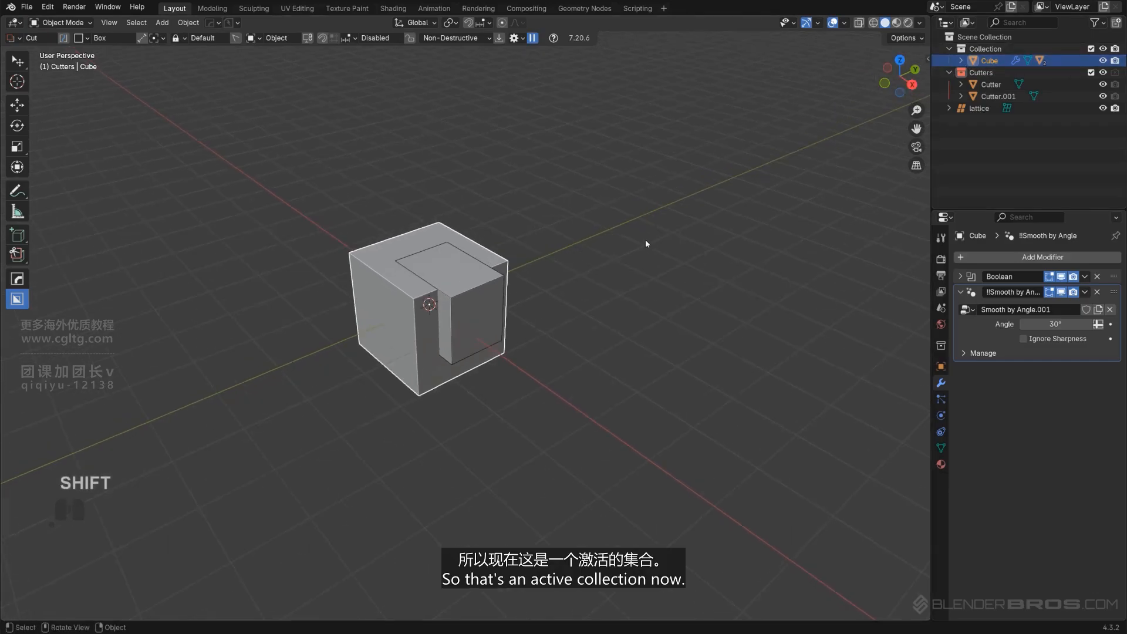
key("q")
mouse_move(598, 246)
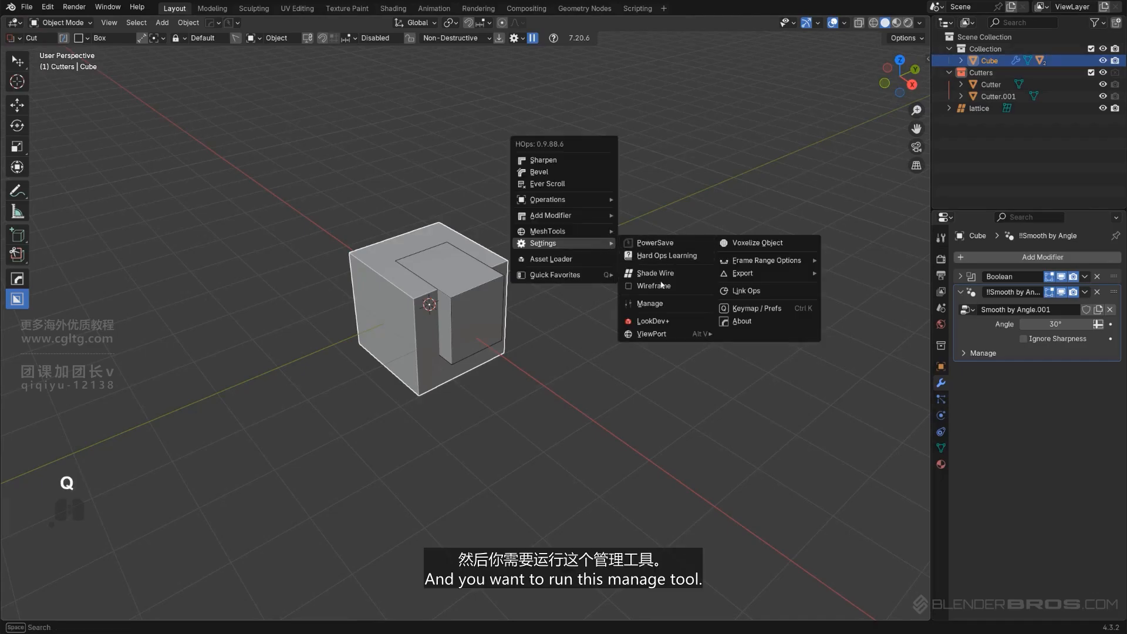
left_click(672, 304)
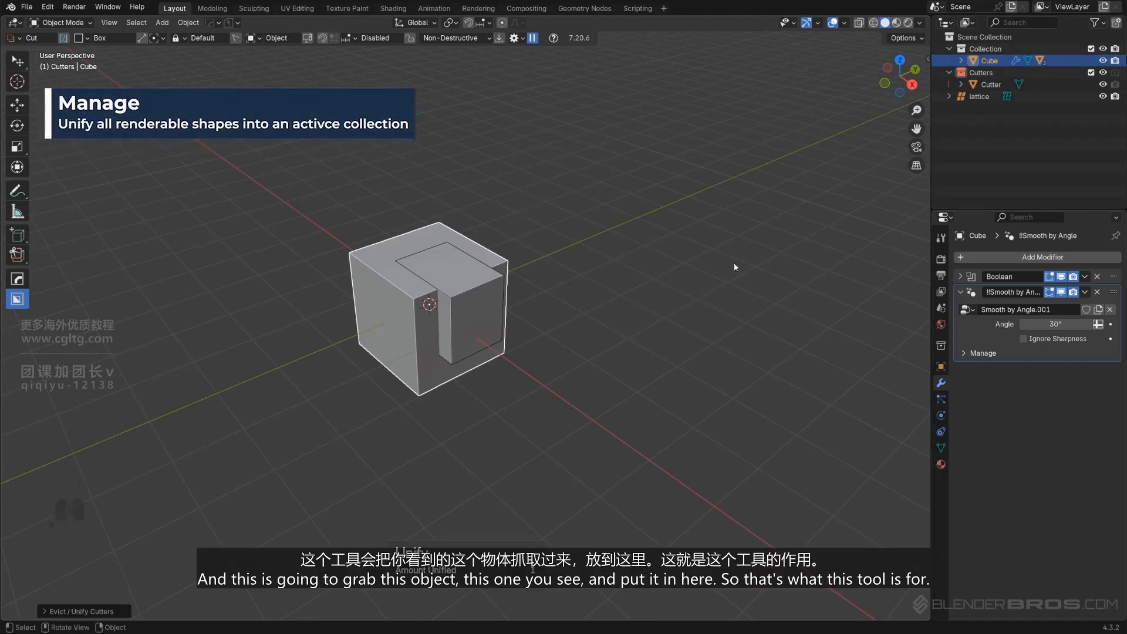
Inspect the solid duplicate under the Cube hierarchy in the outliner and read the Hard Ops Manage tool's modifier options.
left_click(459, 280)
left_click(961, 61)
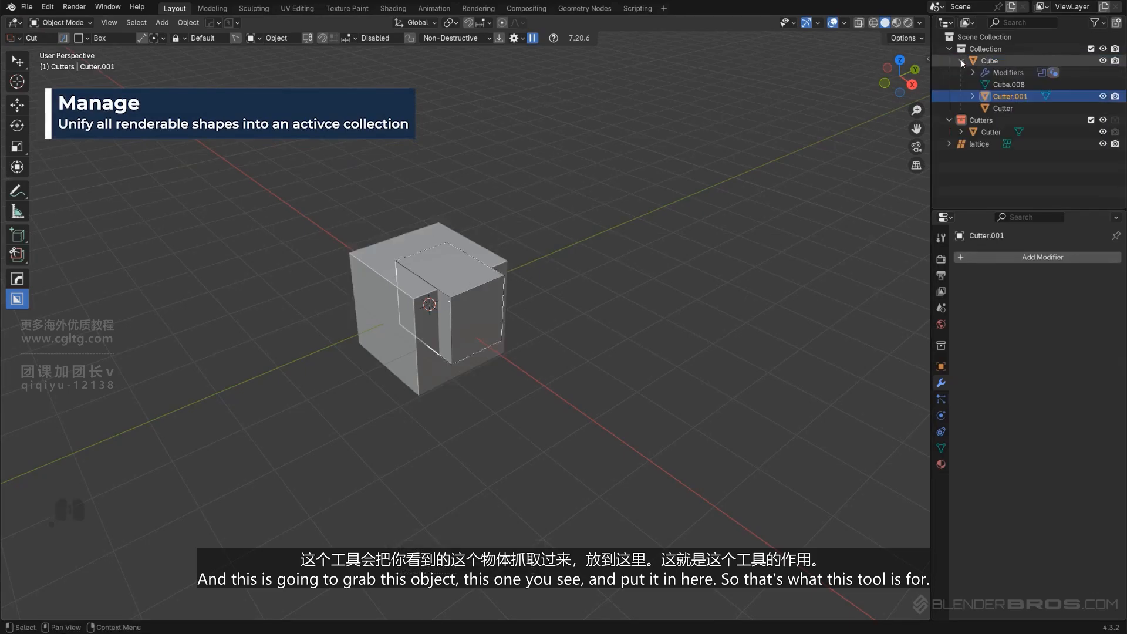
left_click(606, 258)
key("q")
mouse_move(555, 222)
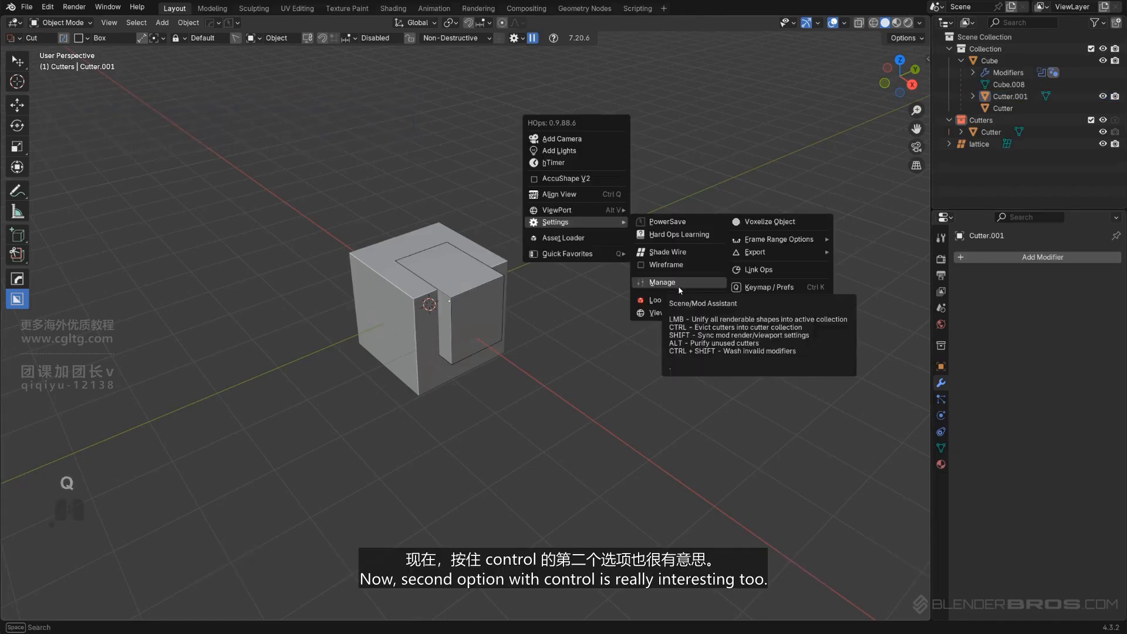
Delete the solid duplicate and the wireframe cutter from the scene.
left_click(466, 290)
key("x")
left_click(468, 291)
left_click(485, 289)
key("x")
left_click(484, 284)
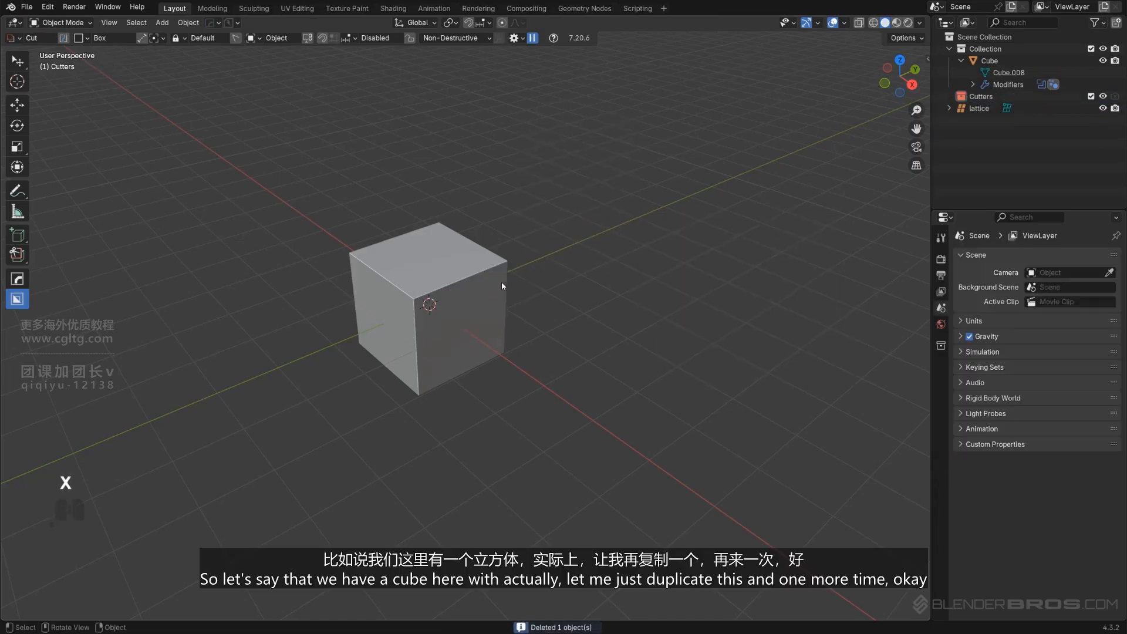
Cancel the accidental box cut, and duplicate the cube twice, placing the copies in a row along the Y axis.
left_click_drag(463, 251, 464, 307)
right_click(461, 309)
left_click(456, 260)
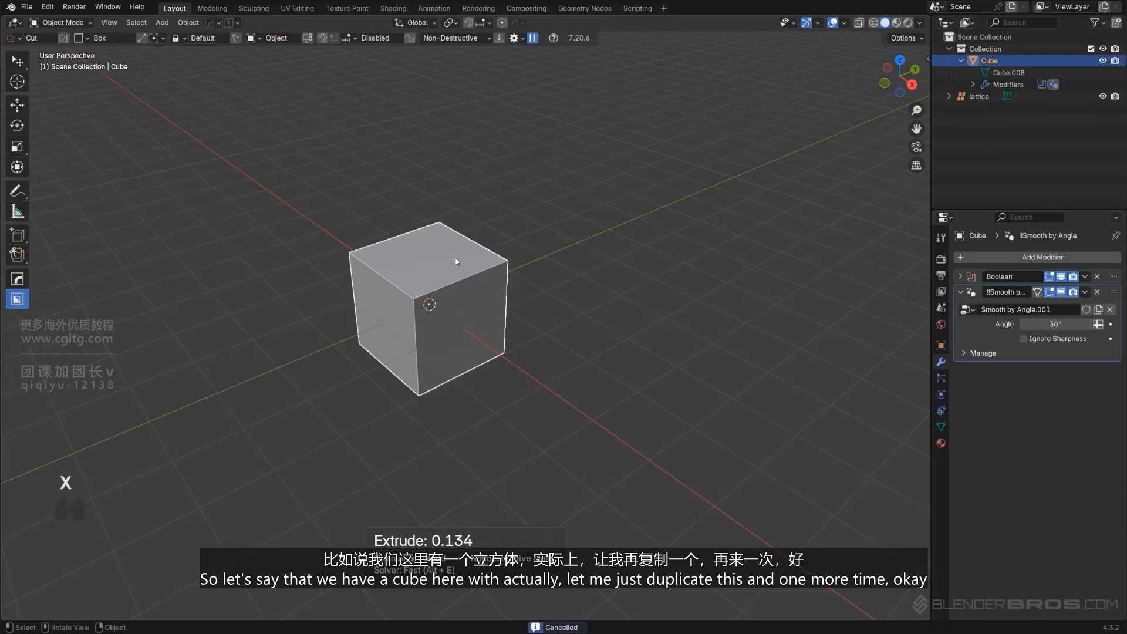
key("shift+d")
left_click(597, 228)
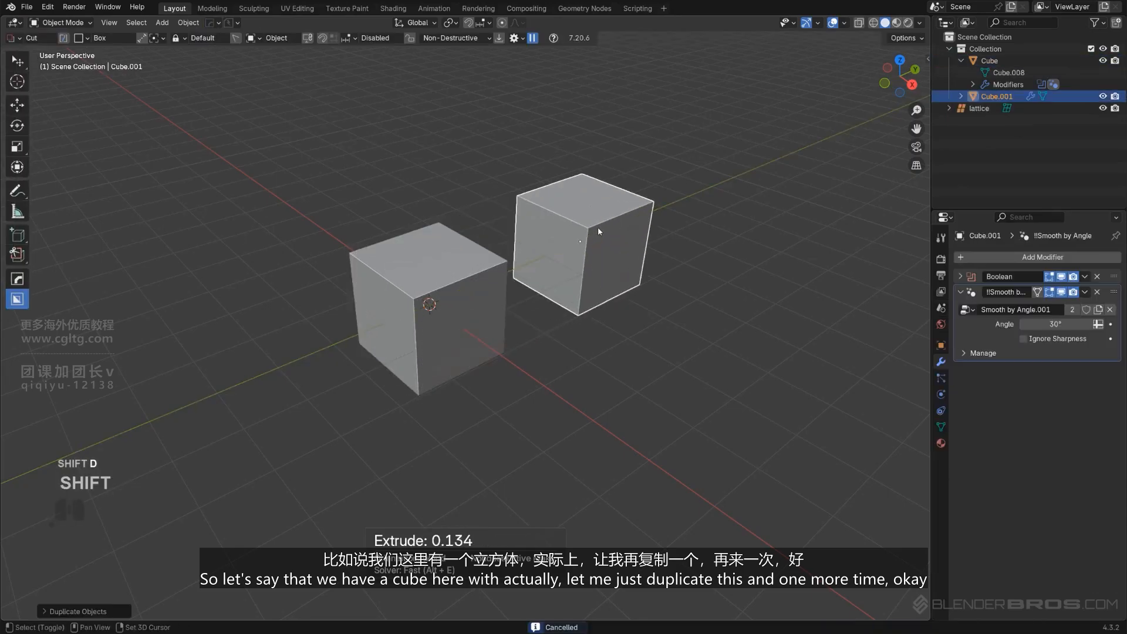
key("shift+d")
key("y")
left_click(709, 183)
middle_click_drag(468, 251, 463, 268, "shift")
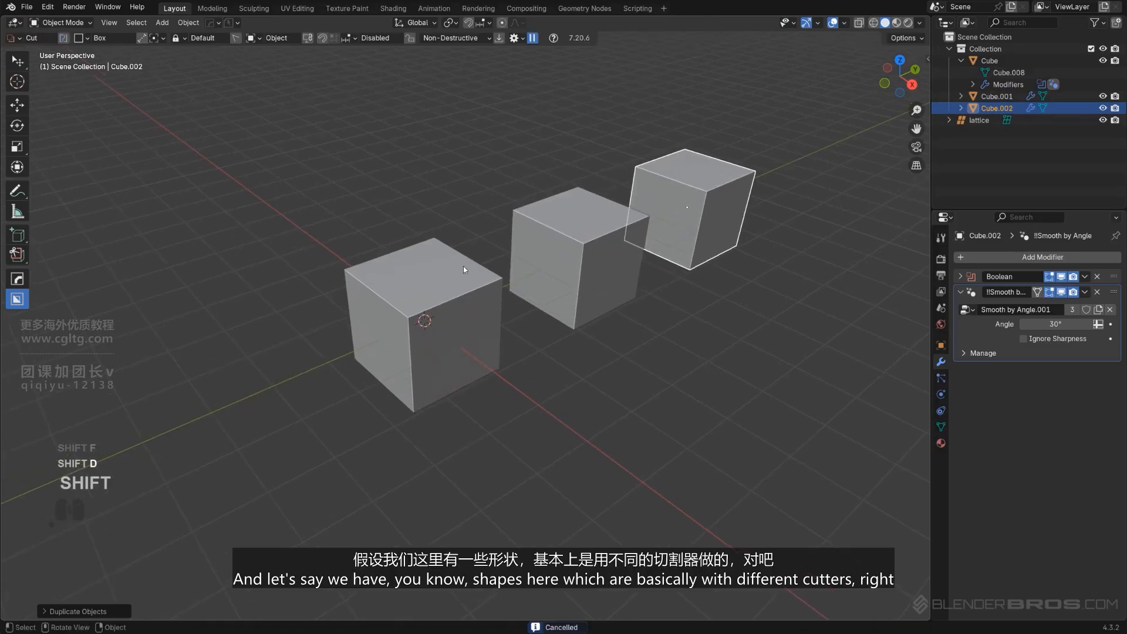
Cut a box-shaped notch into the upper corner of the front cube with BoxCutter.
left_click_drag(464, 268, 398, 219)
left_click(452, 284)
right_click(457, 299)
left_click(450, 265)
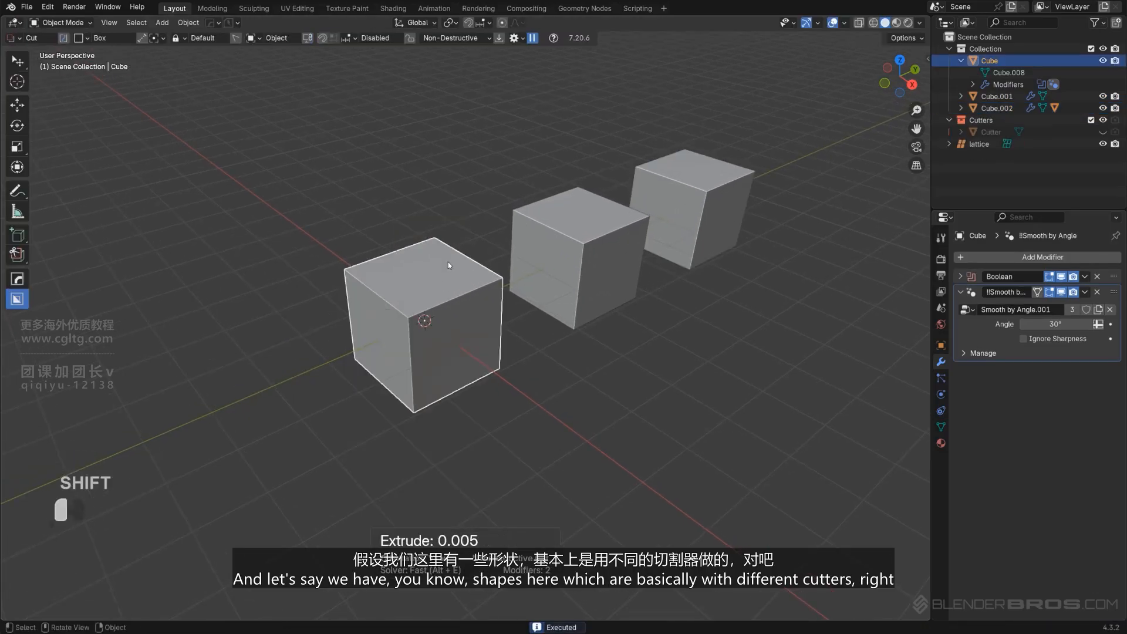
left_click_drag(449, 262, 450, 326)
left_click(452, 376)
Cut two box notches into the middle cube and a box notch into the far cube with BoxCutter.
left_click(554, 254)
left_click_drag(557, 253, 614, 312)
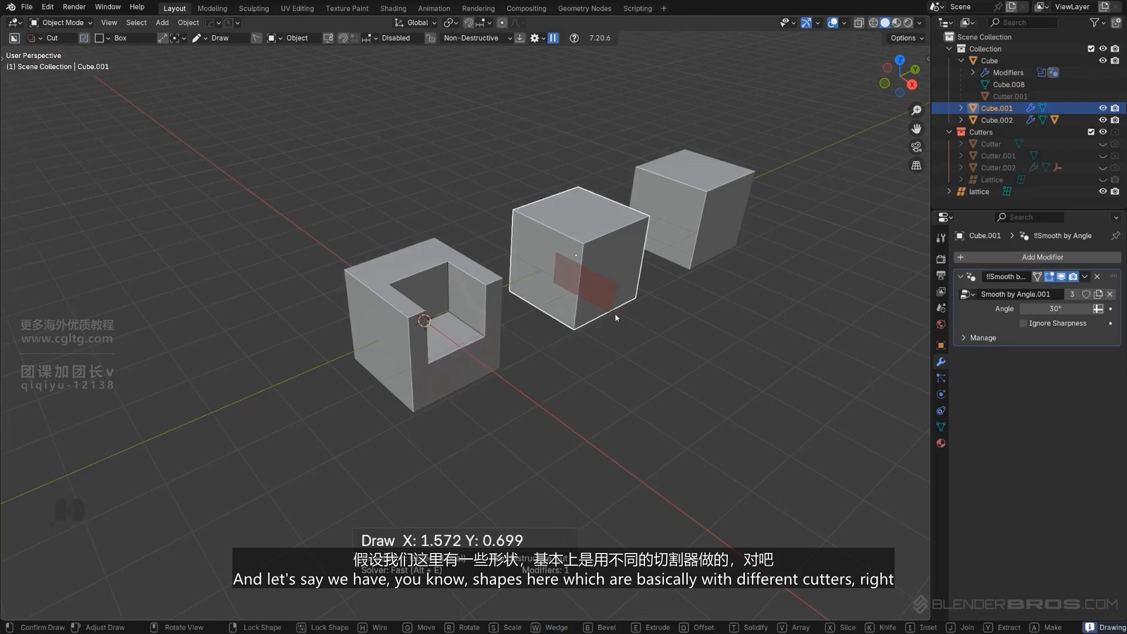
left_click(689, 286)
mouse_move(604, 209)
left_mouse_down()
mouse_move(649, 276)
mouse_move(645, 260)
left_mouse_up()
left_click(652, 376)
left_click_drag(695, 198, 777, 209)
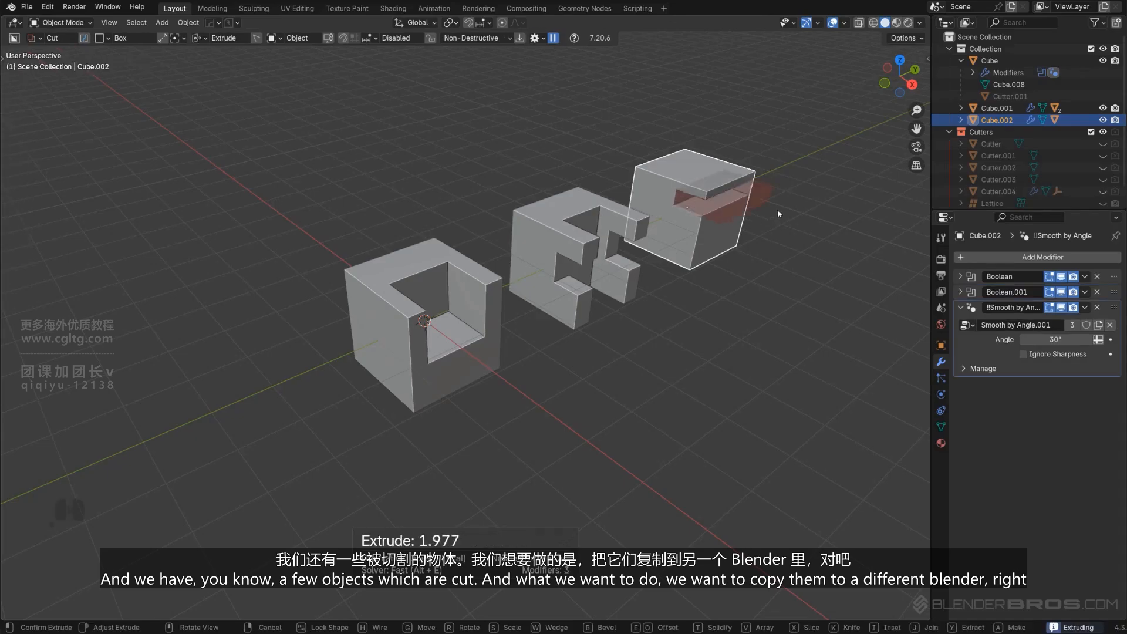
left_click(777, 209)
Copy all three cut cubes, switch to the empty Blender 4.0 scene and paste them there.
scroll(619, 337, "down", 3)
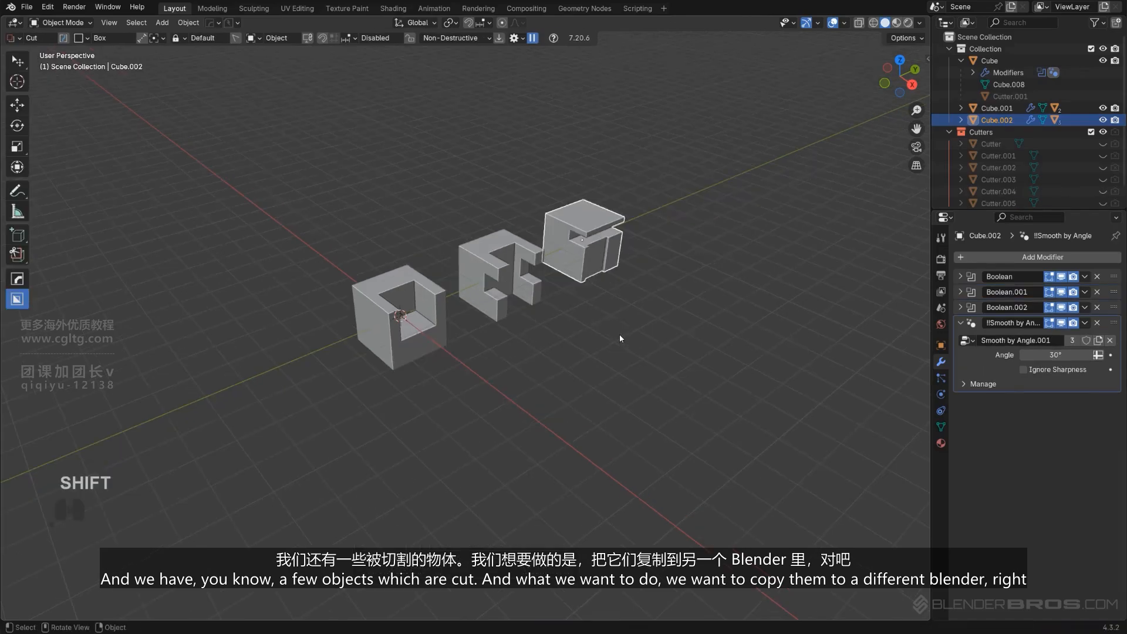
key("a")
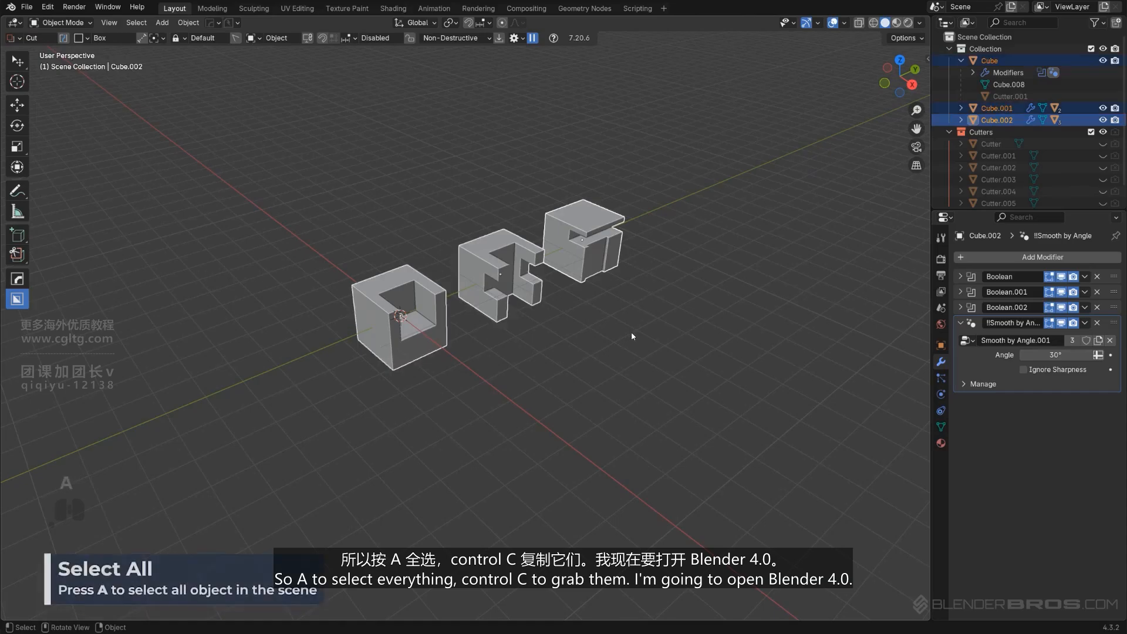
key("ctrl+c")
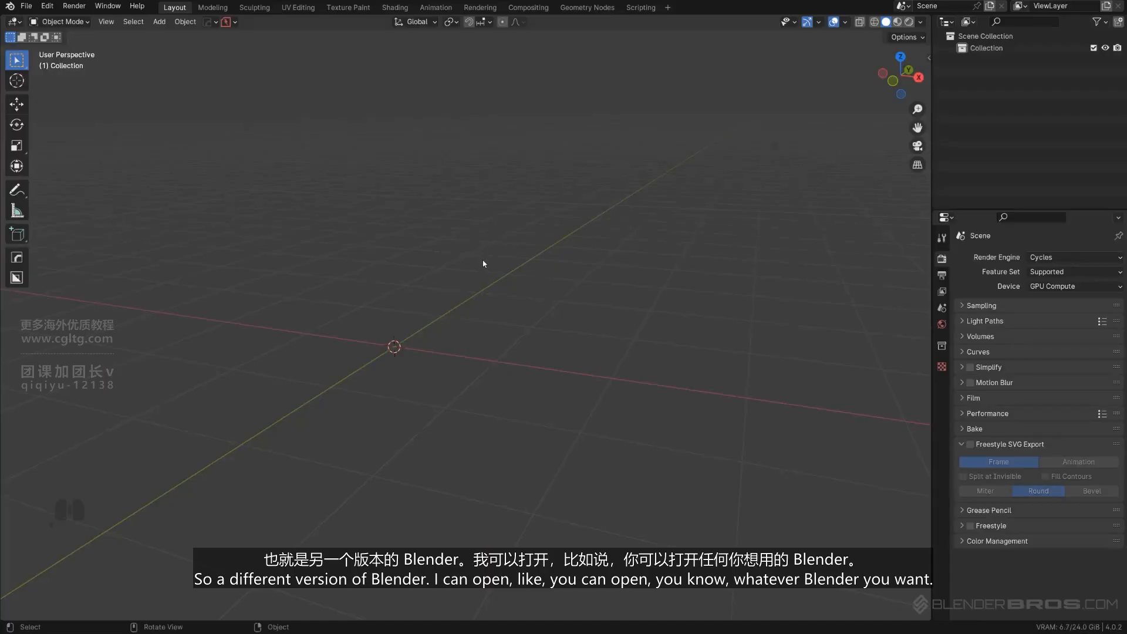
middle_click_drag(488, 306, 517, 289, "shift")
key("ctrl+v")
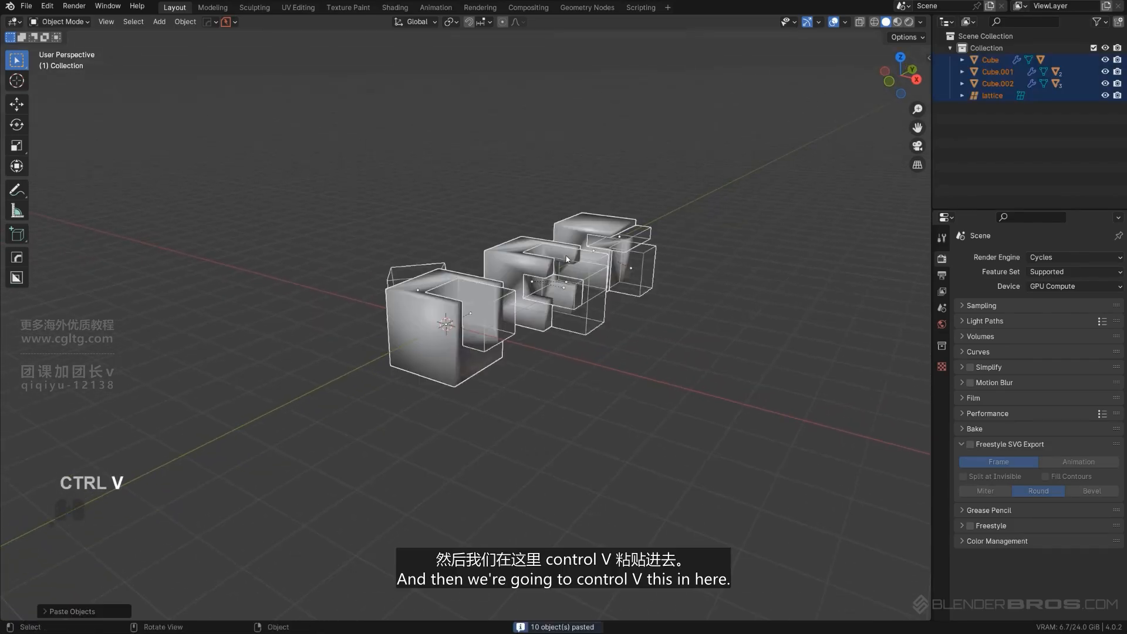
Select the three pasted cubes and apply Shade Auto Smooth to them.
middle_click_drag(693, 245, 480, 237)
scroll(619, 246, "up", 4)
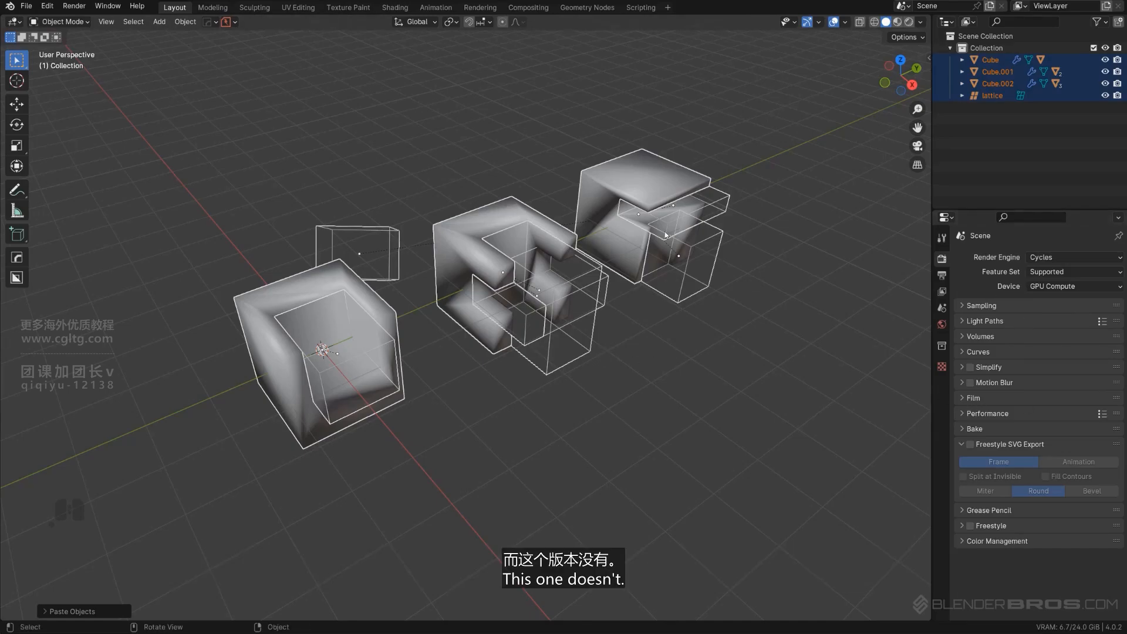
left_click(464, 252)
left_click(342, 275, "shift")
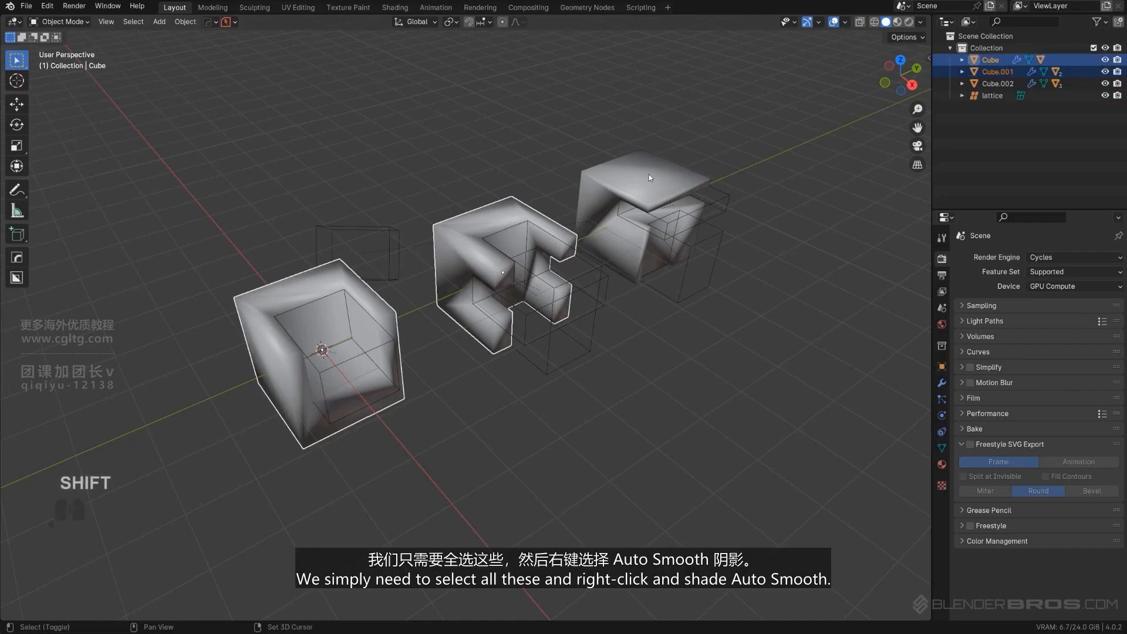
left_click(647, 174, "shift")
right_click(647, 174)
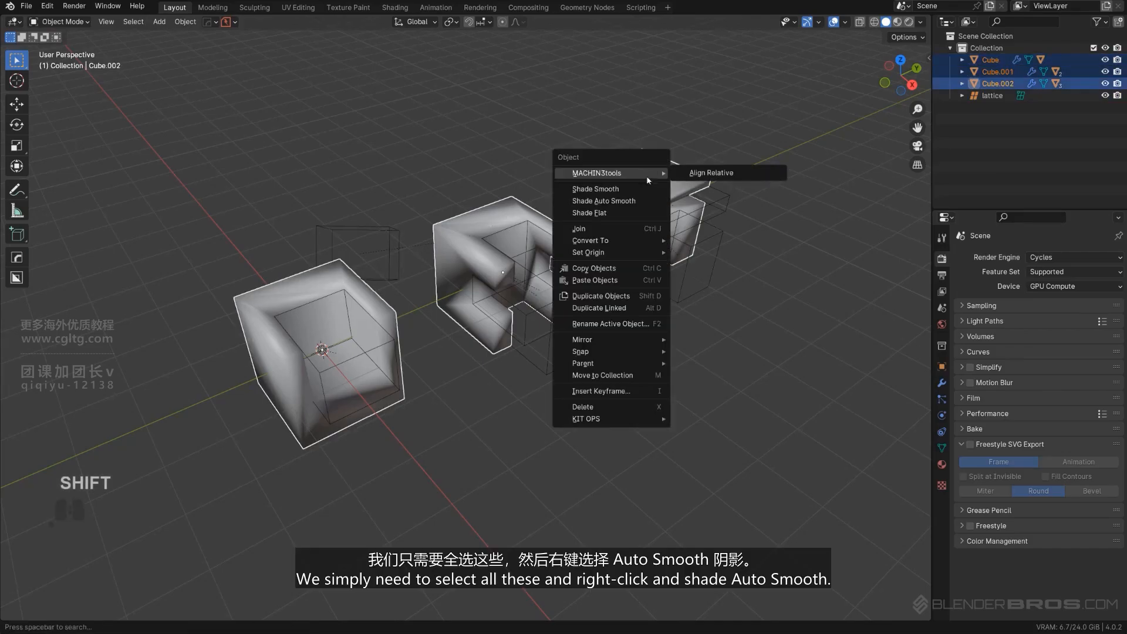
left_click(622, 201)
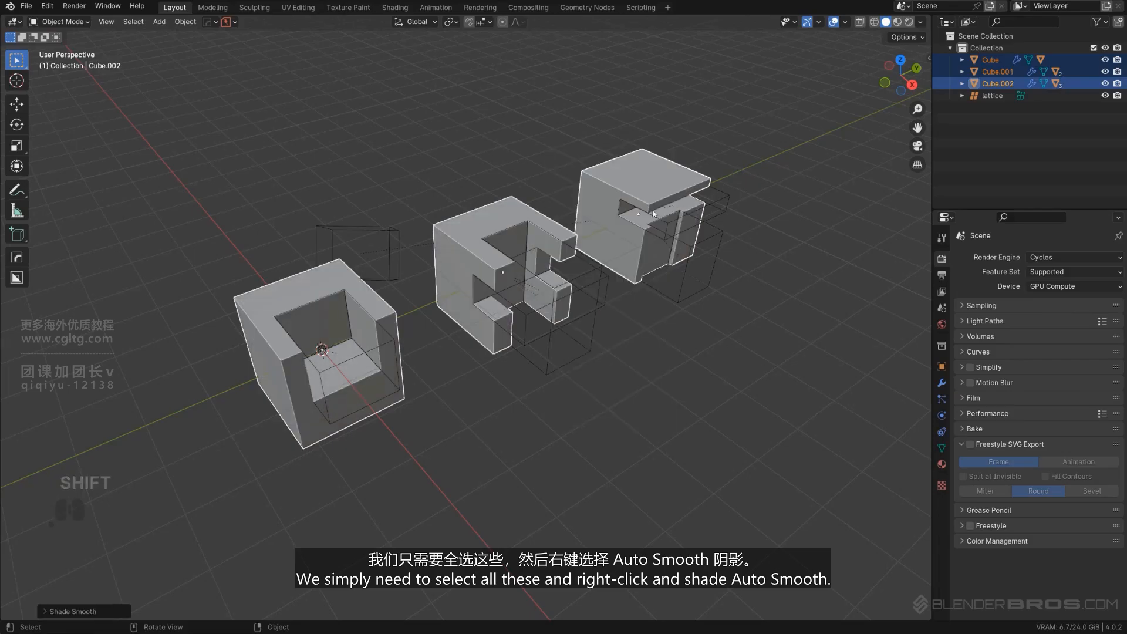
middle_click_drag(732, 339, 720, 337, "shift")
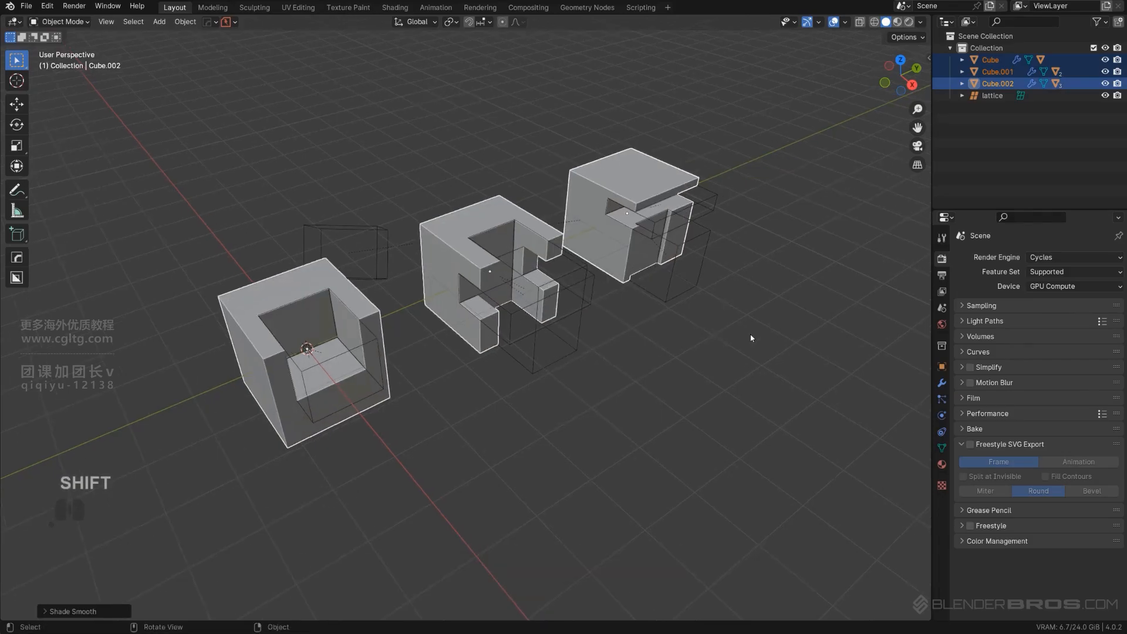
Show the Auto Smooth setting under the mesh's Normals, and toggle the Smooth by Angle modifier's viewport display in Blender 4.3 for comparison.
left_click(941, 448)
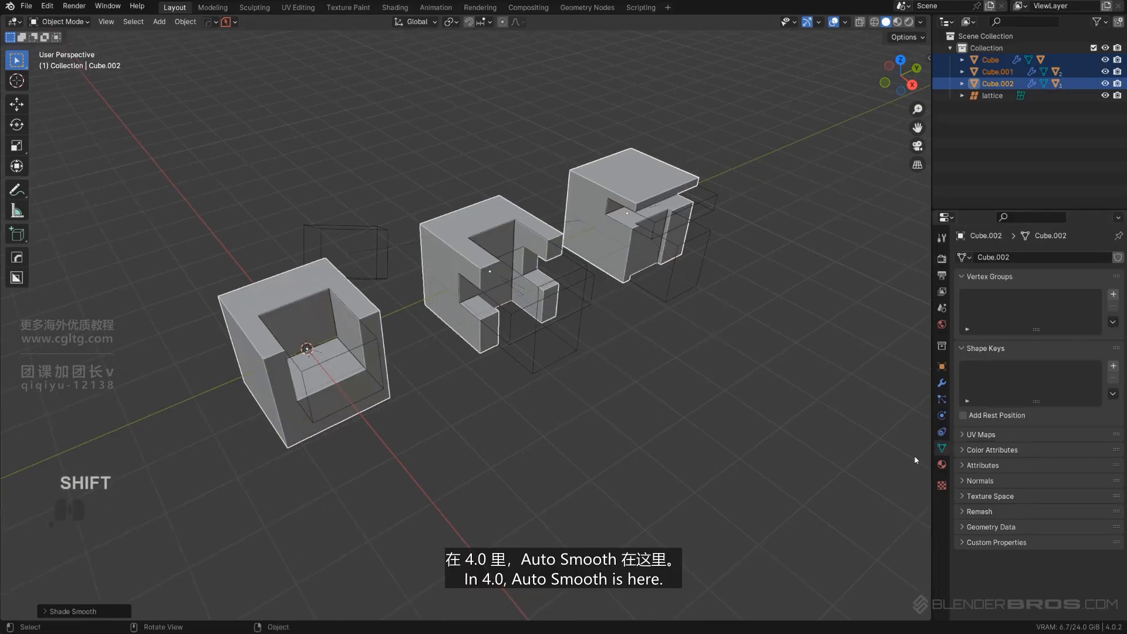
left_click(981, 482)
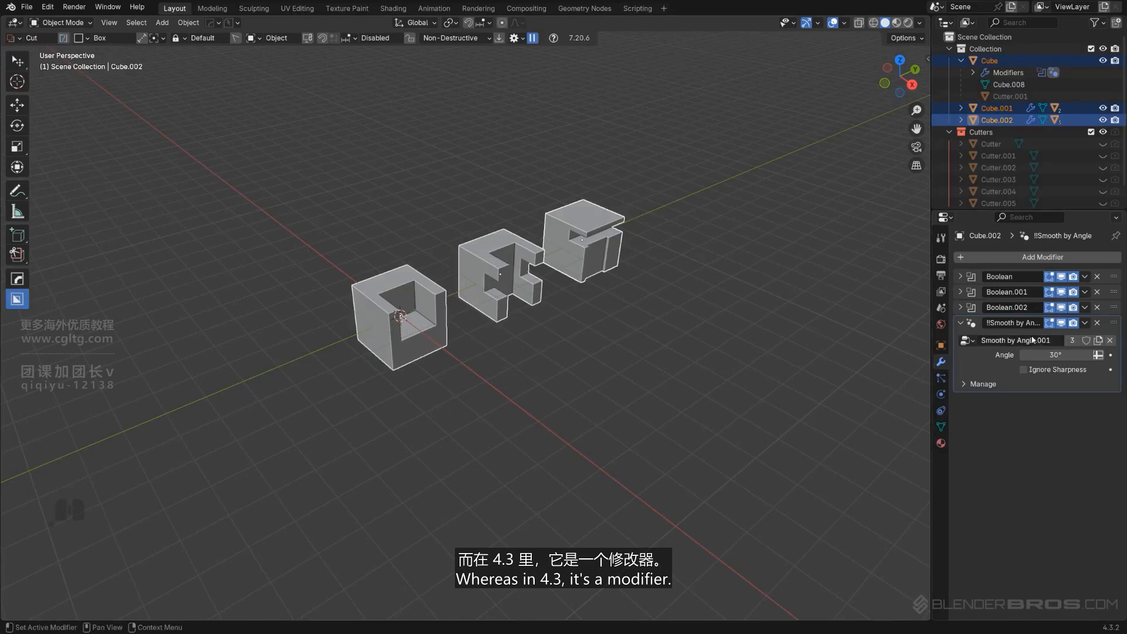
left_click(1063, 324)
left_click(1063, 324)
left_click(1063, 324)
left_click(1064, 324)
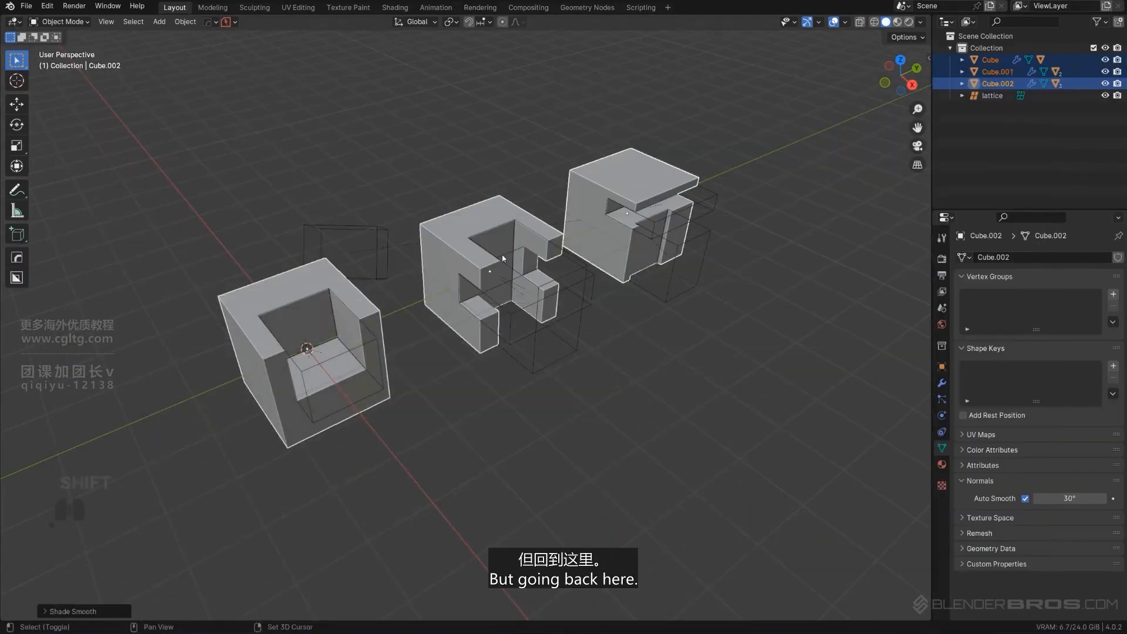
Back in Blender 4.0, delete the stray wireframe cutter standing apart beside the front cube.
scroll(503, 258, "down", 3)
middle_click_drag(503, 258, 564, 274)
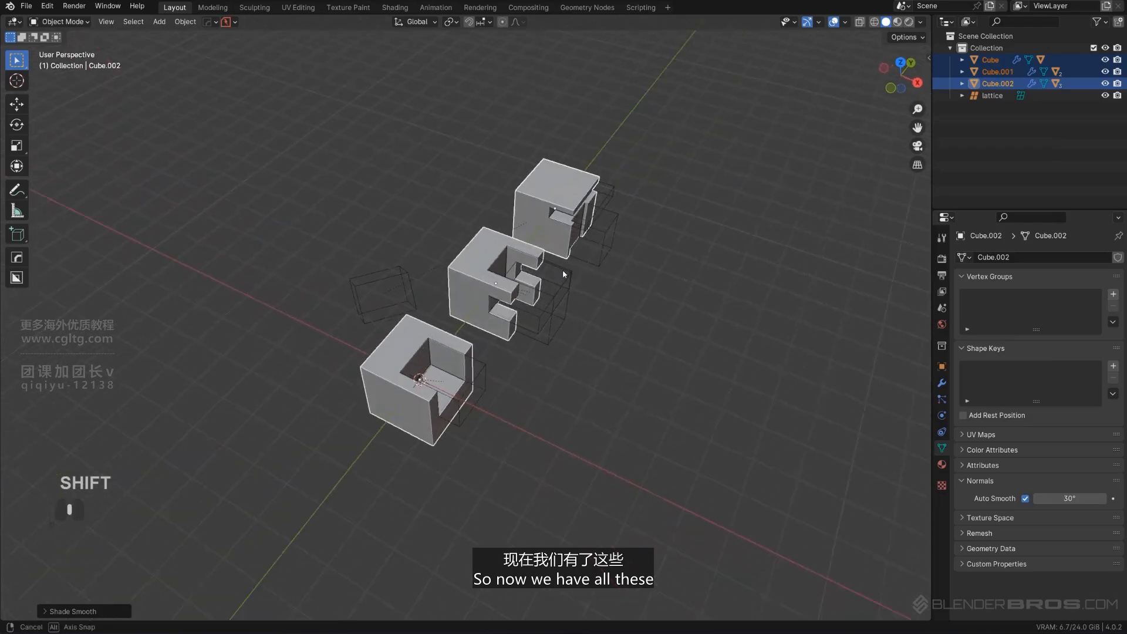
left_click(363, 291)
key("x")
middle_click_drag(363, 291, 579, 300)
Check the pasted cubes and the cutters that came with them by selecting everything and each cube in turn.
key("a")
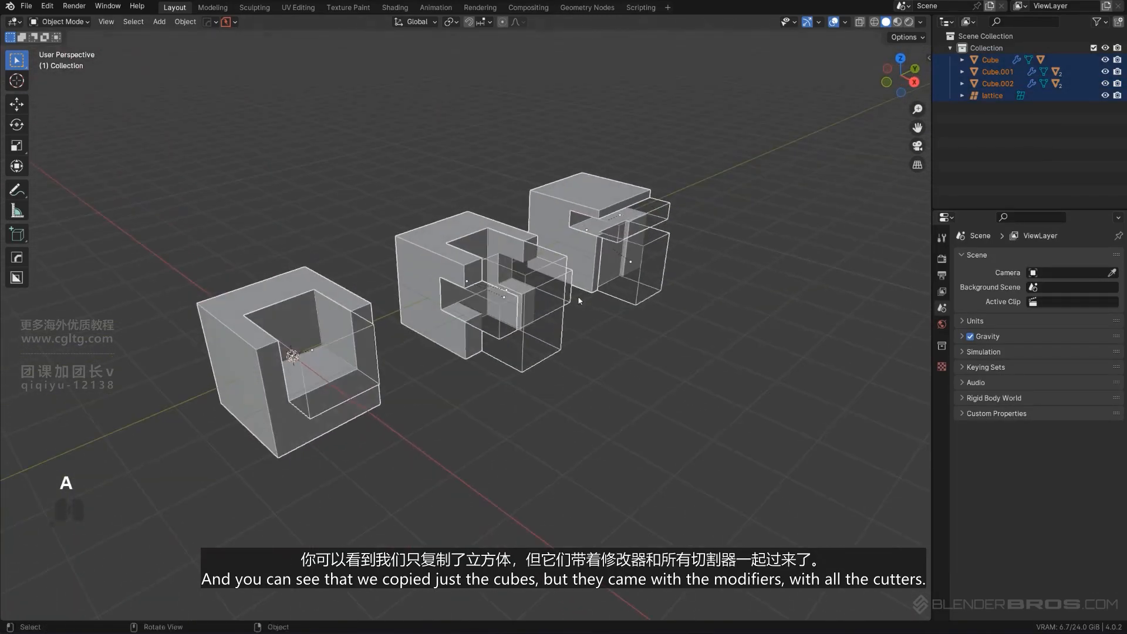
left_click(325, 287)
left_click(451, 237)
left_click(570, 202)
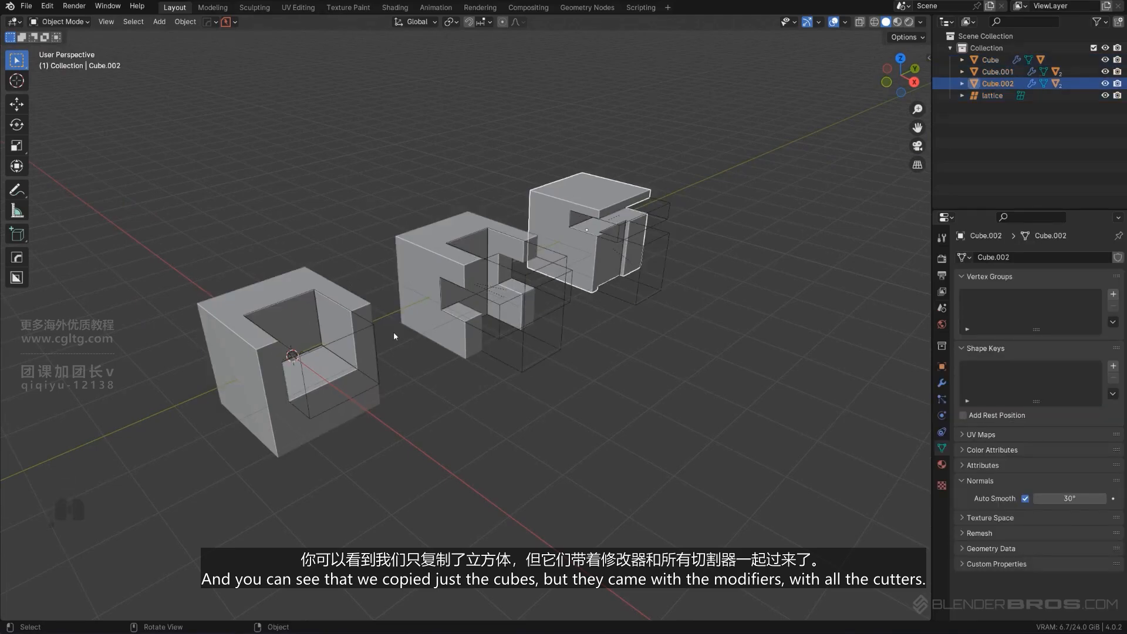
Try moving the middle cube's two wireframe cutters, then the middle cube itself, cancelling each move.
left_click(551, 337)
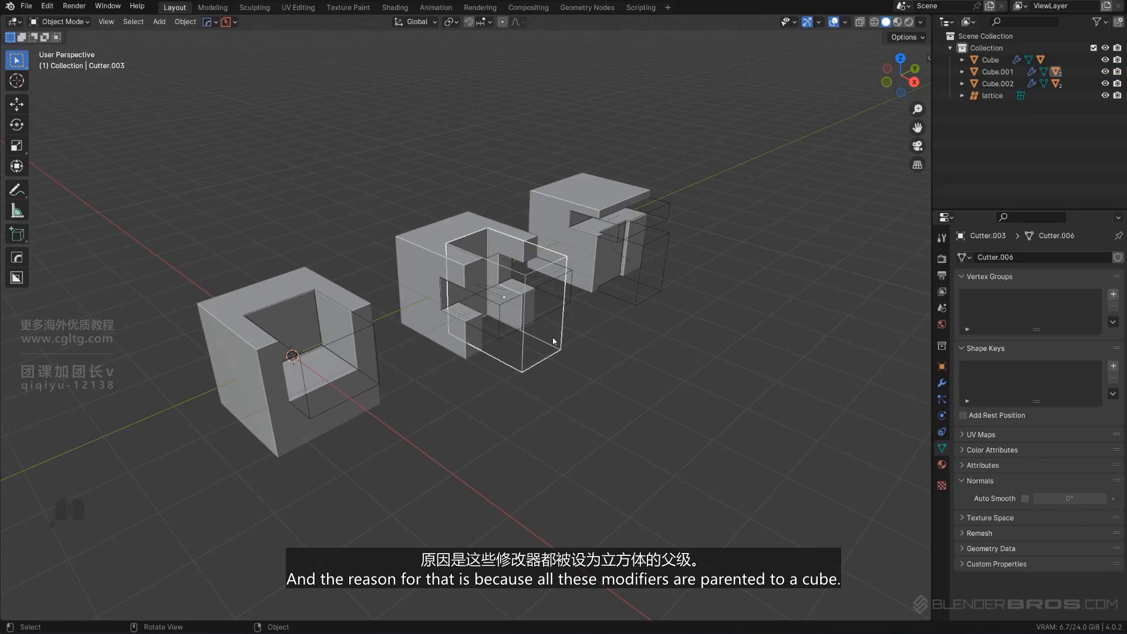
middle_click_drag(553, 342, 569, 348, "shift")
left_click(522, 309, "shift")
key("g")
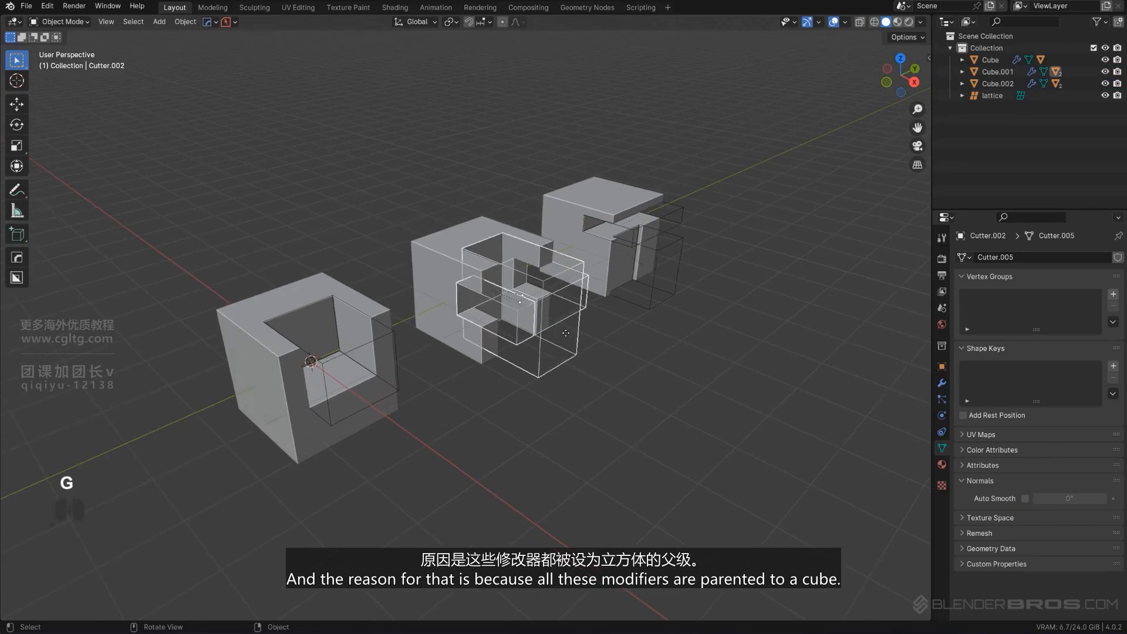
right_click(661, 317)
left_click(503, 284)
key("g")
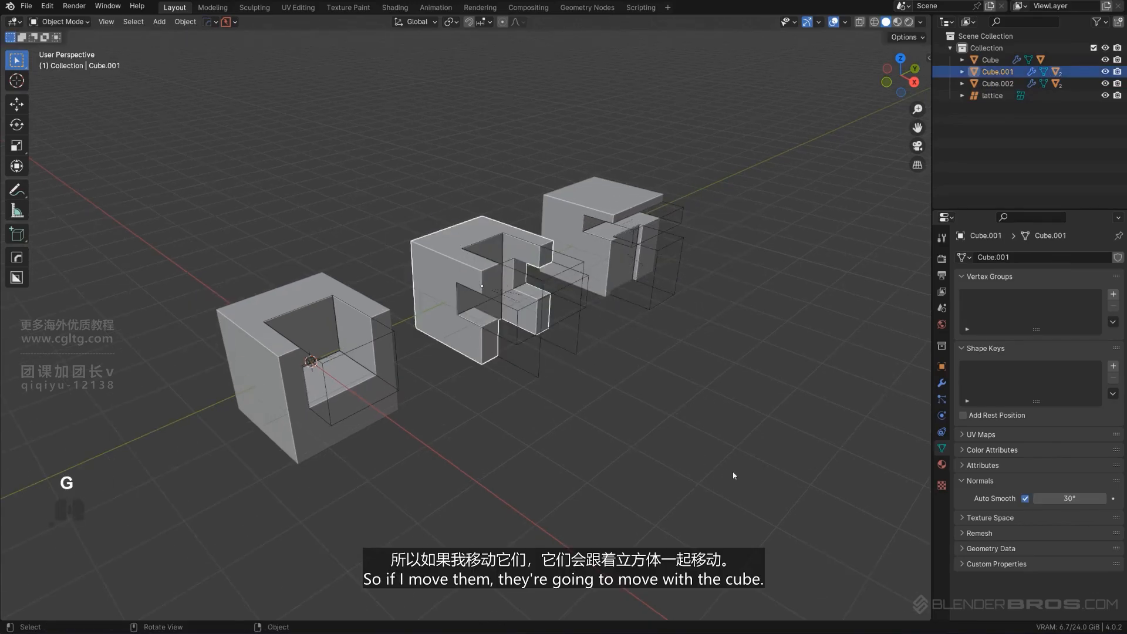
right_click(608, 374)
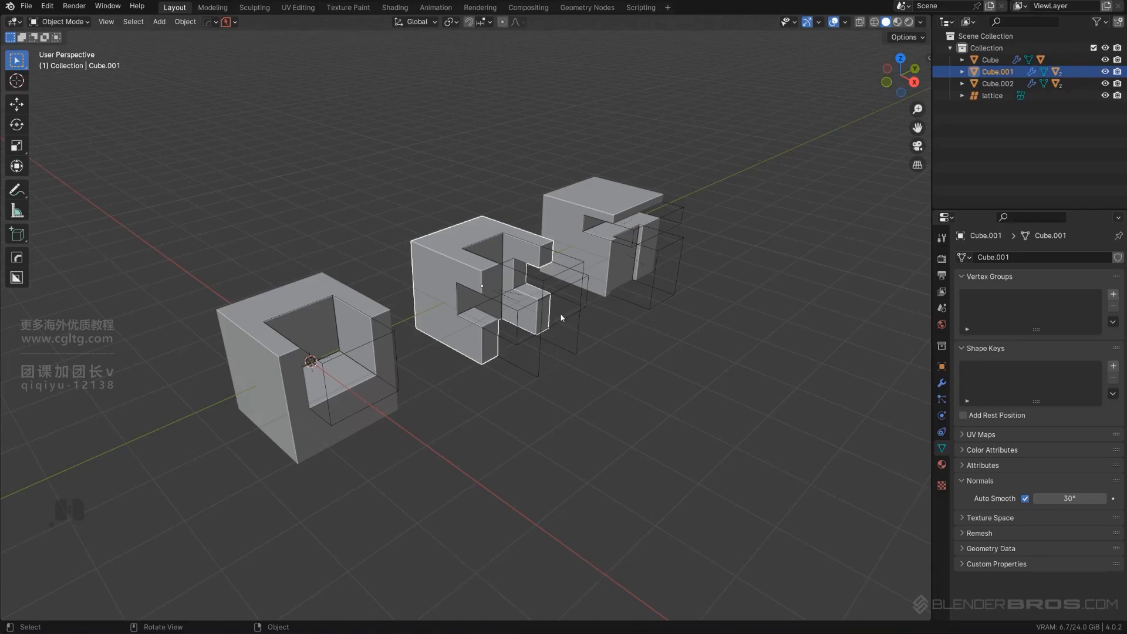
Activate BoxCutter and cut a box slot about 1.19 deep into the uncut side of the front cube.
scroll(578, 249, "down", 2)
scroll(499, 262, "up", 2)
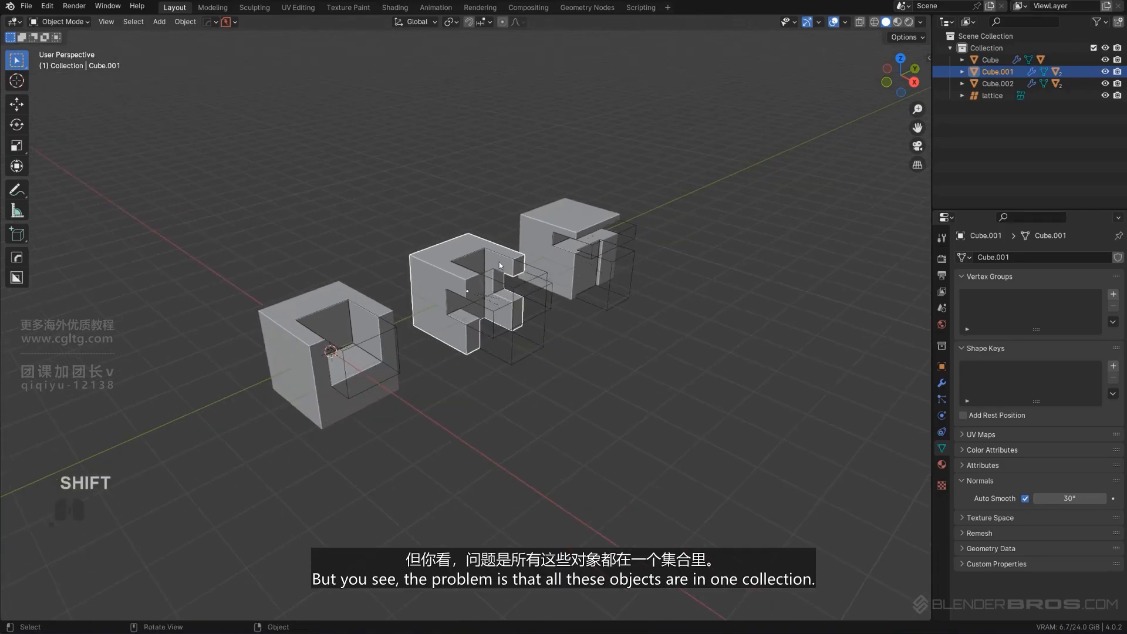
key("a")
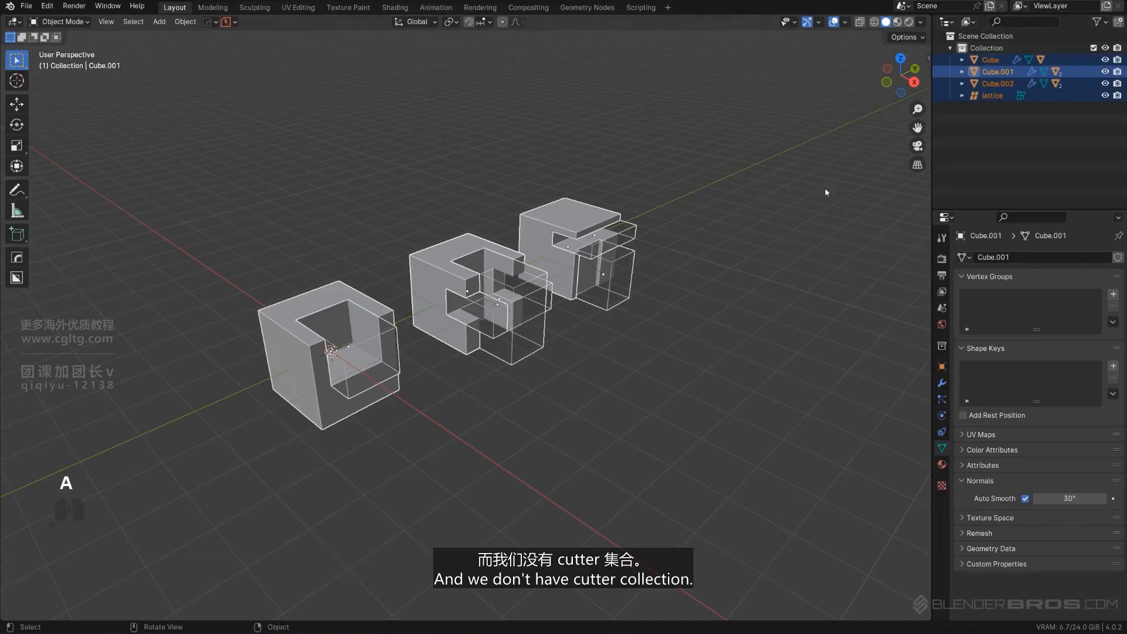
left_click(355, 348)
middle_click_drag(356, 348, 520, 282)
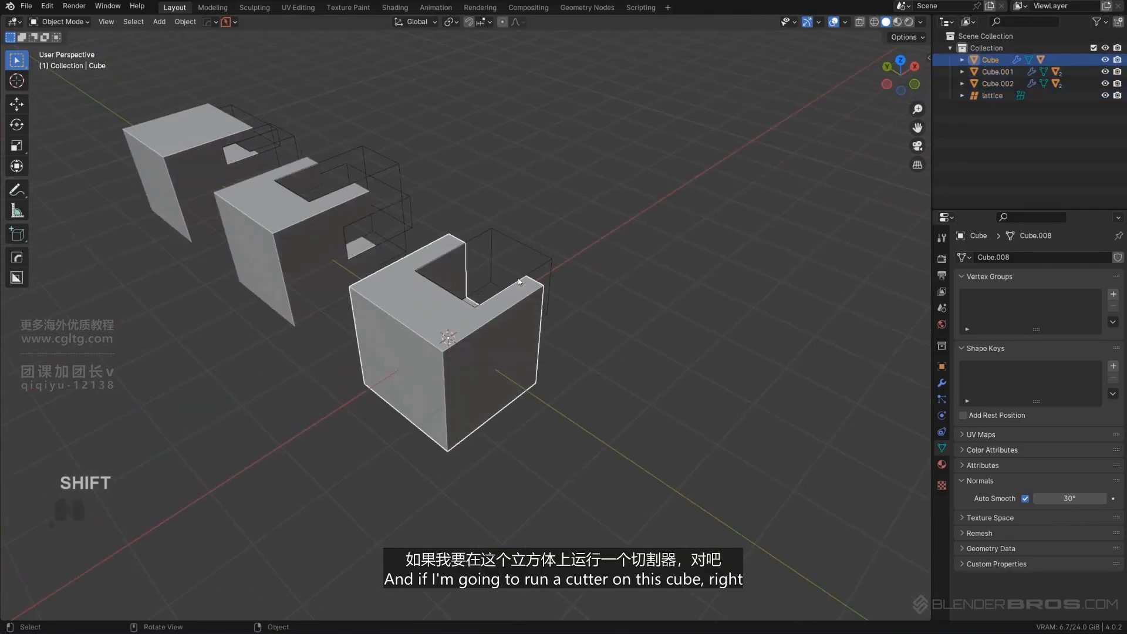
left_click_drag(408, 300, 403, 355)
right_click(406, 347)
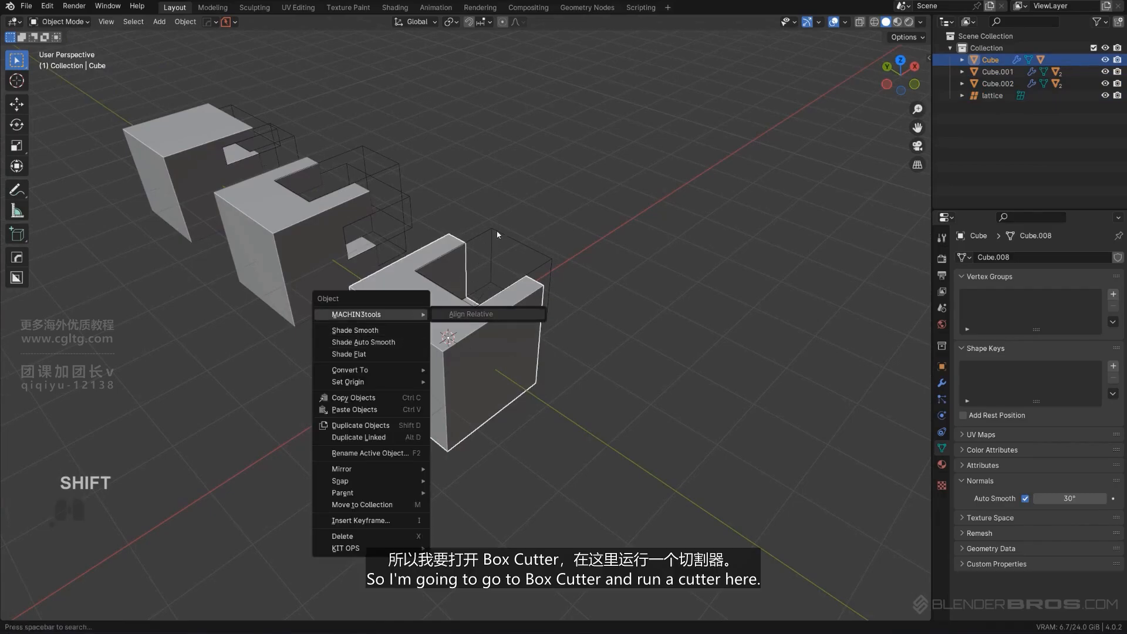
key("alt+w")
left_click_drag(389, 296, 384, 356)
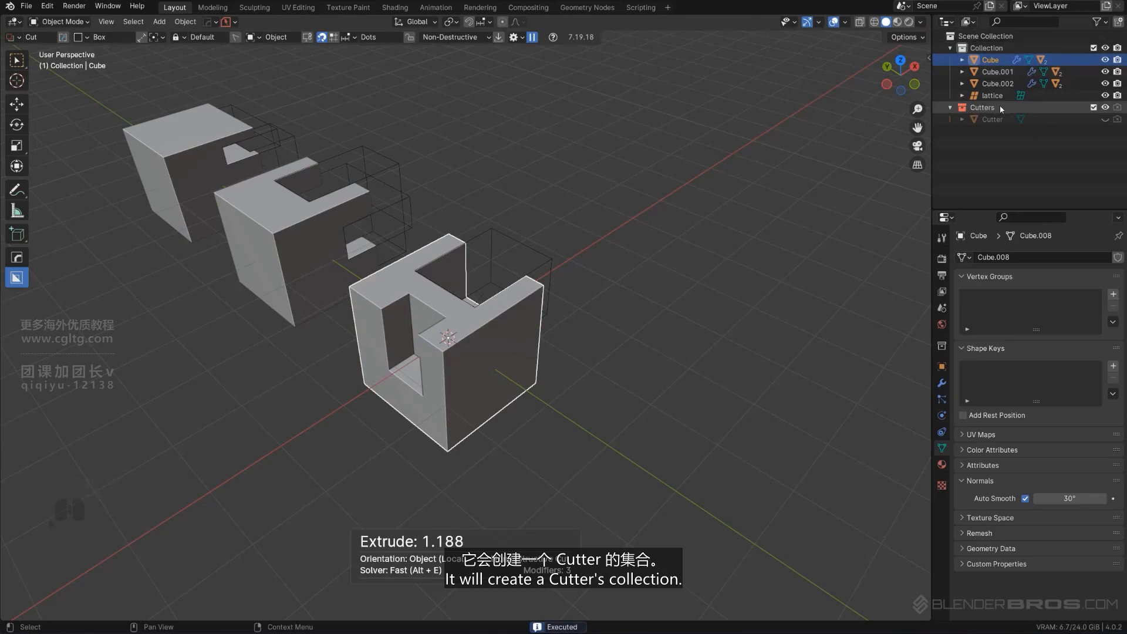
Select the pasted wireframe cutters on the front and middle cubes to point out those outside the Cutters collection.
middle_click_drag(376, 276, 505, 337)
left_click(528, 353)
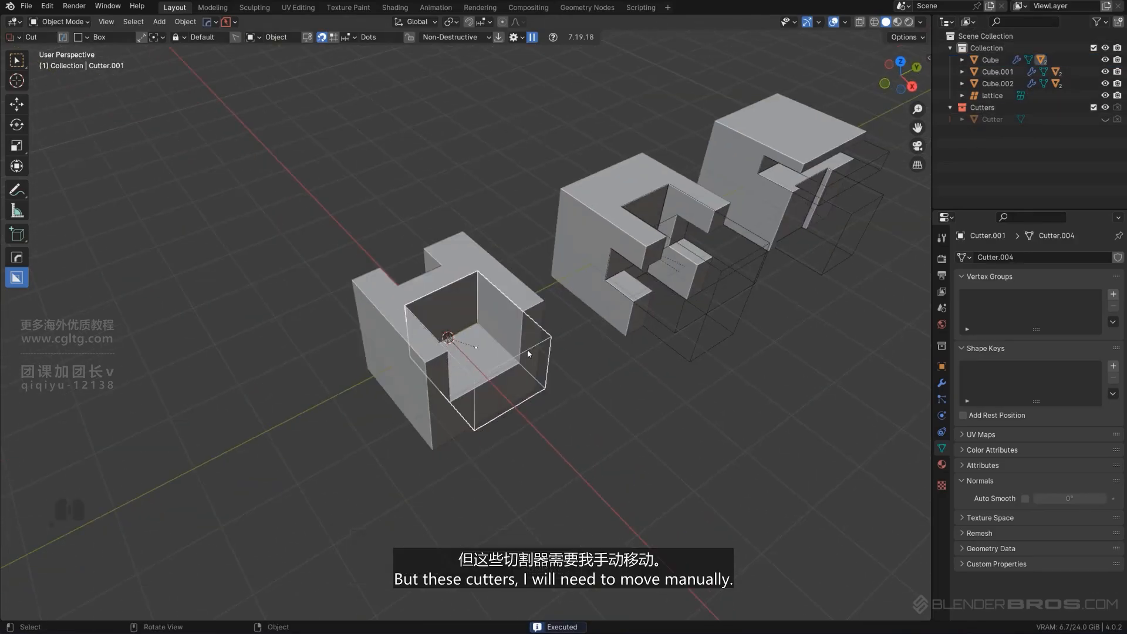
left_click(728, 282, "shift")
middle_click_drag(728, 282, 591, 326, "shift")
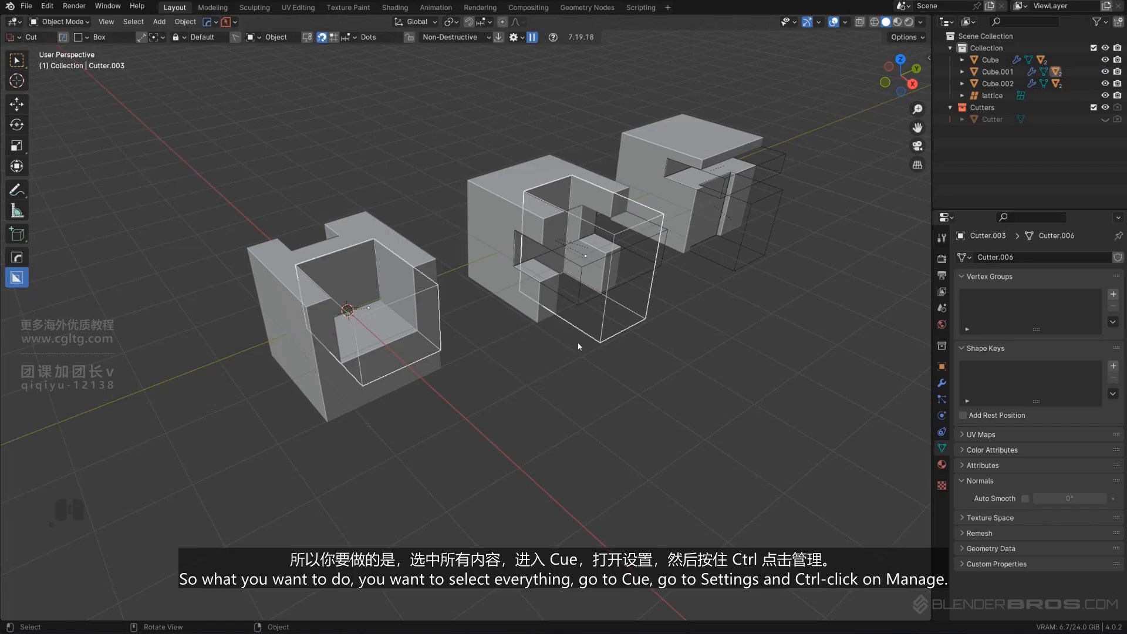
Select everything and run the Hard Ops Manage tool to evict the cutters into the Cutters collection.
scroll(570, 351, "down", 4)
middle_click_drag(631, 277, 601, 300, "shift")
key("a")
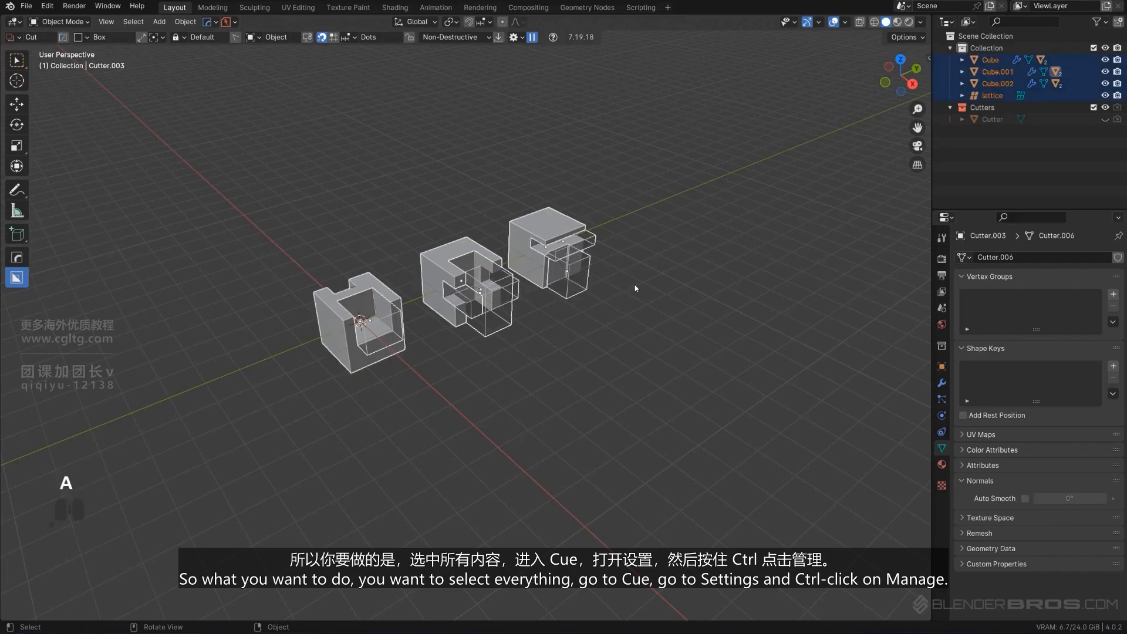
key("q")
mouse_move(587, 365)
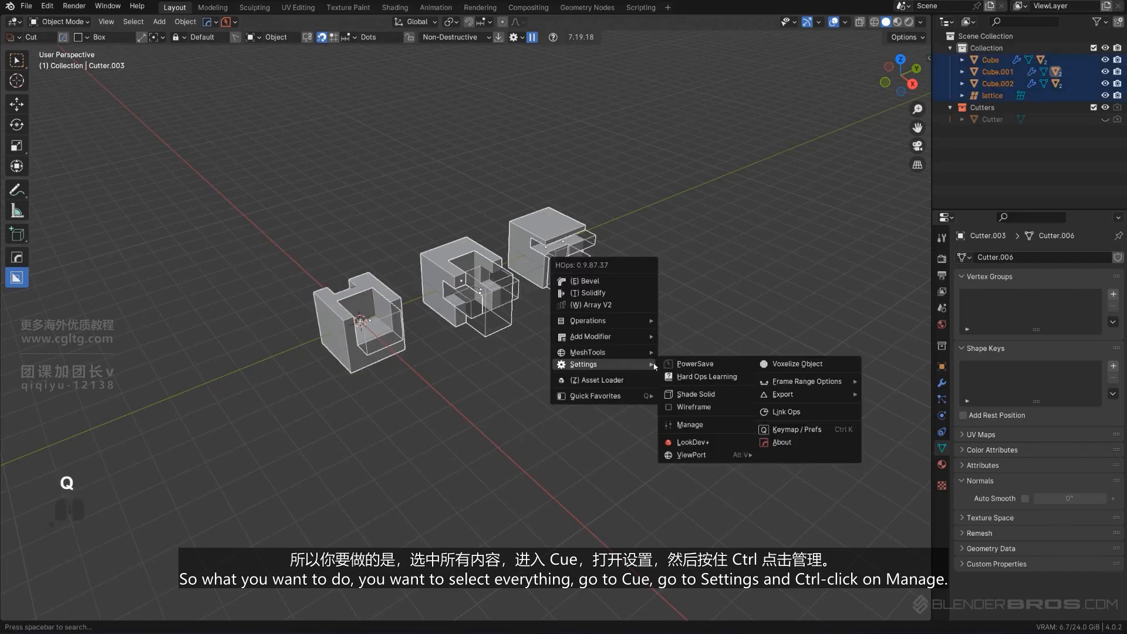
left_click(717, 424, "ctrl")
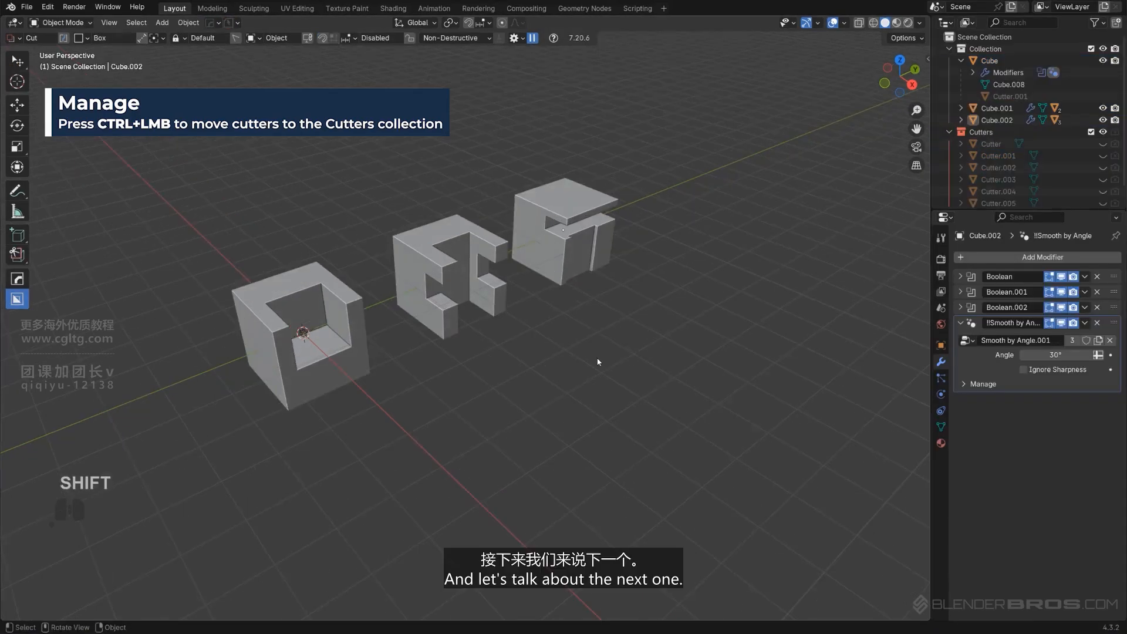
Enable Simplify in the render properties and expand its viewport and render subdivision settings.
key("q")
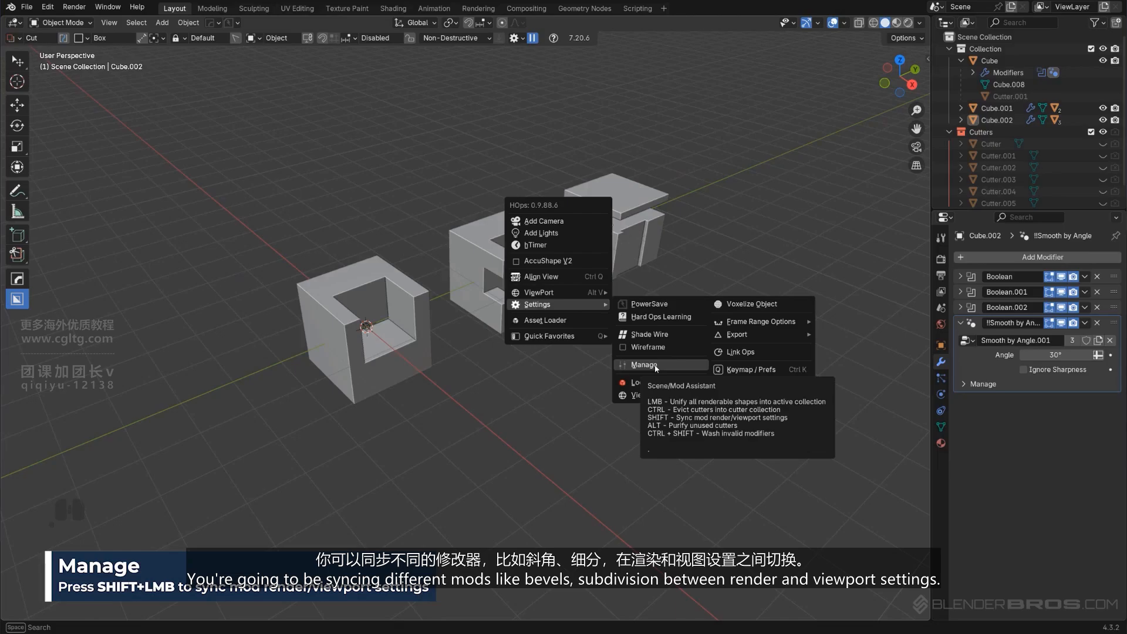
middle_click_drag(731, 256, 705, 260, "shift")
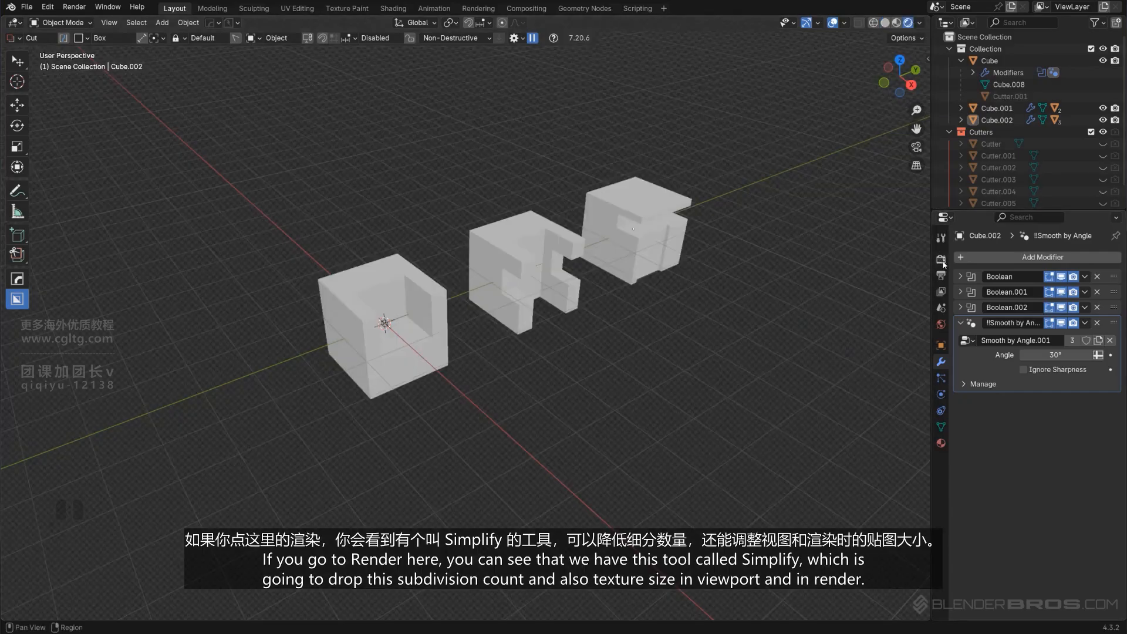
left_click(941, 260)
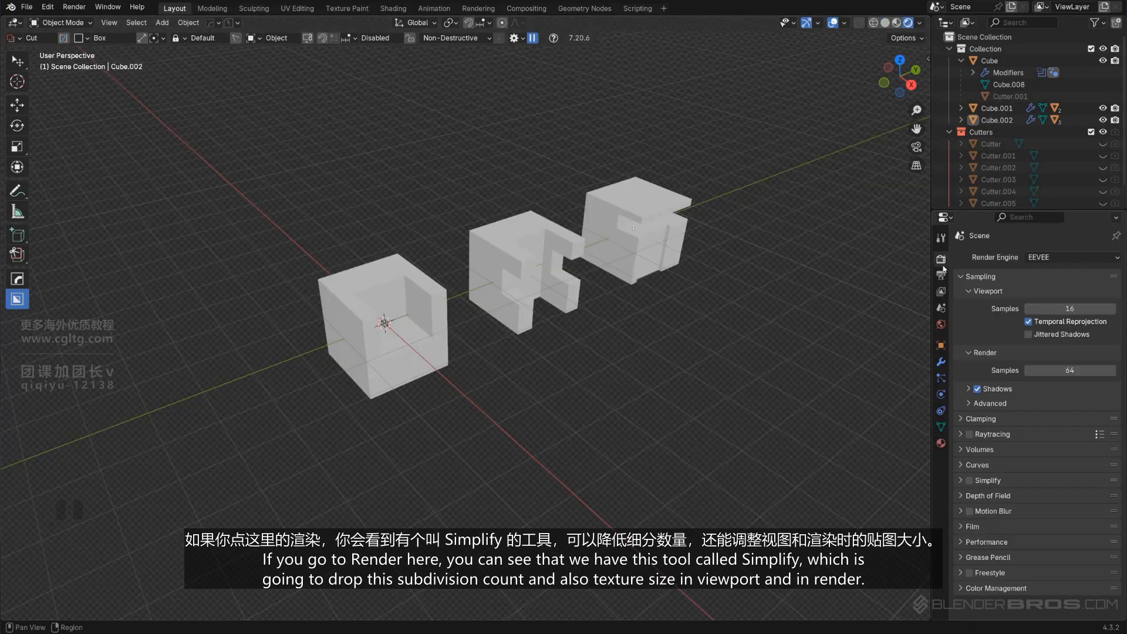
left_click(969, 481)
left_click(961, 481)
scroll(1066, 461, "down", 5)
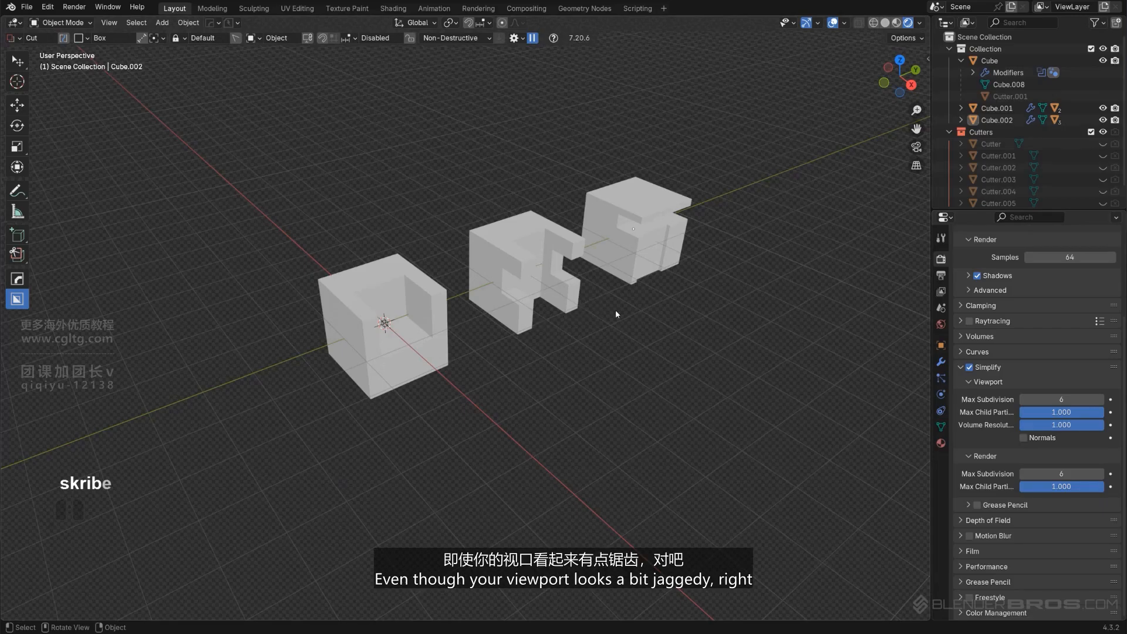
middle_click_drag(668, 296, 594, 316)
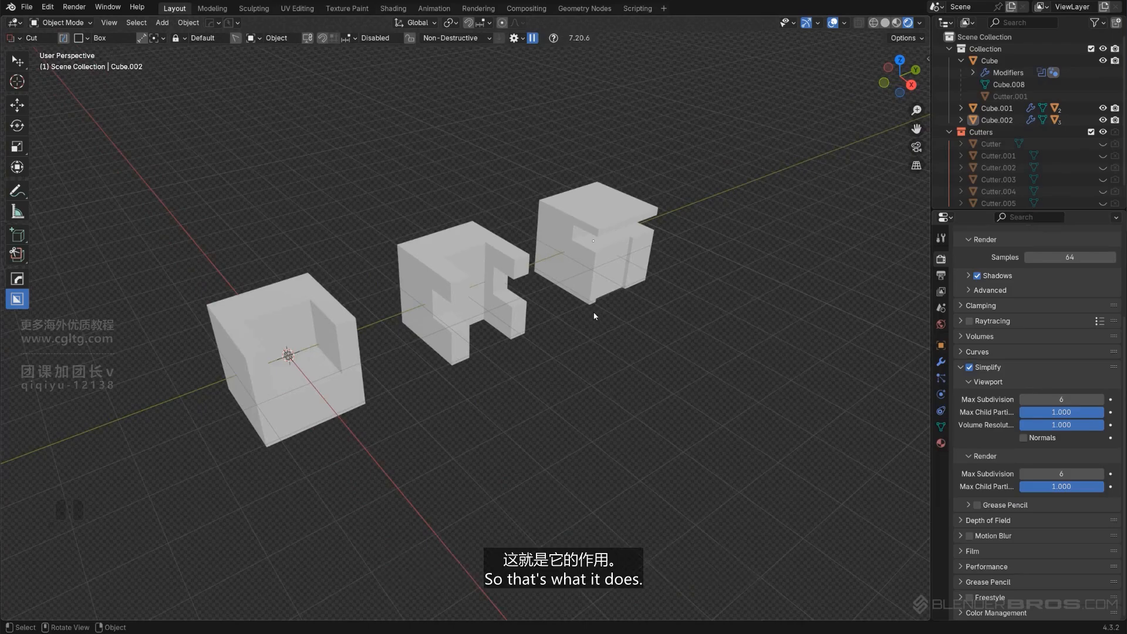
scroll(594, 315, "down", 3)
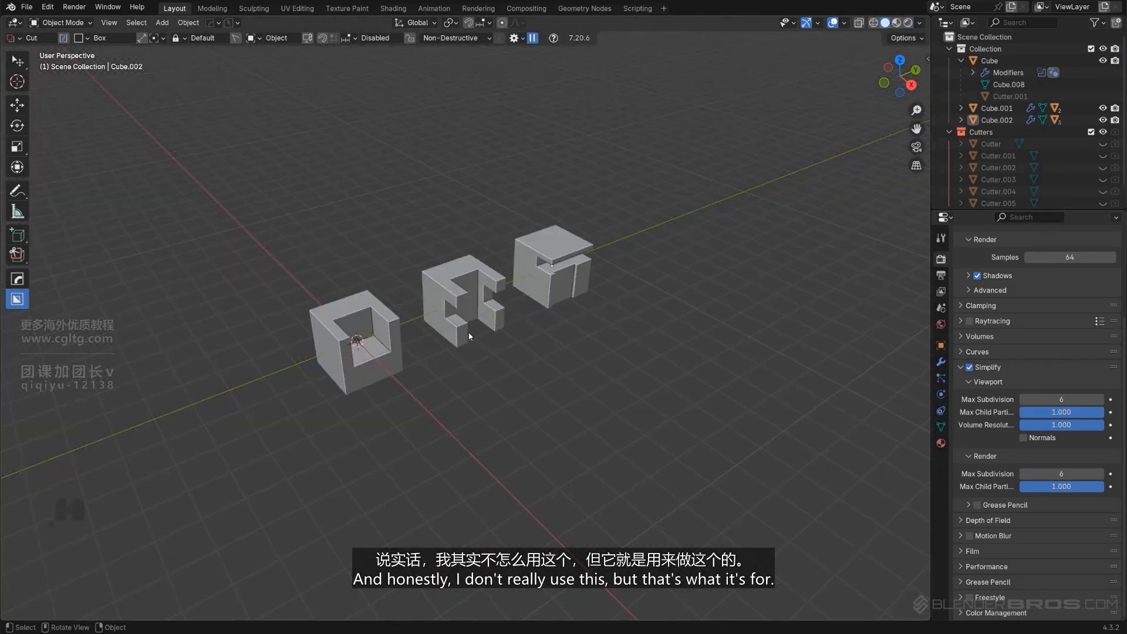
Examine the Hard Ops Manage tool's option for purifying unused cutters.
scroll(469, 337, "up", 4)
middle_click_drag(616, 309, 598, 304, "shift")
scroll(599, 304, "down", 3)
key("q")
mouse_move(598, 304)
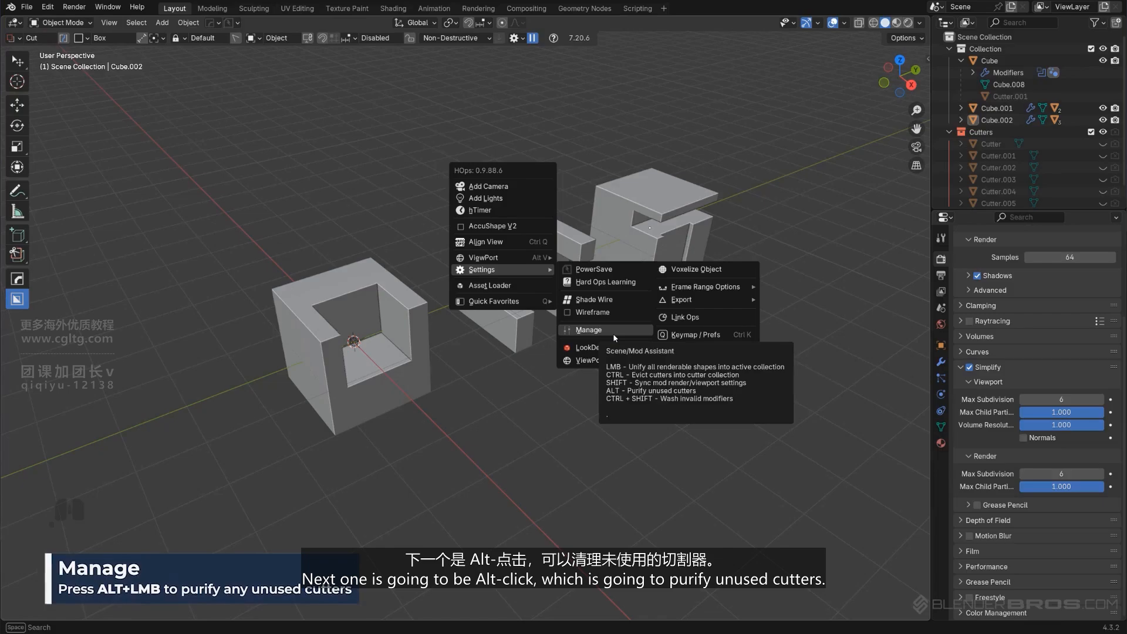
left_click(615, 337, "alt")
Select the middle cube, display its modifiers and unhide all the cutters around the cubes.
middle_click_drag(604, 272, 501, 318, "shift")
scroll(590, 279, "up", 2)
left_click(405, 310)
middle_click_drag(405, 311, 545, 289, "shift")
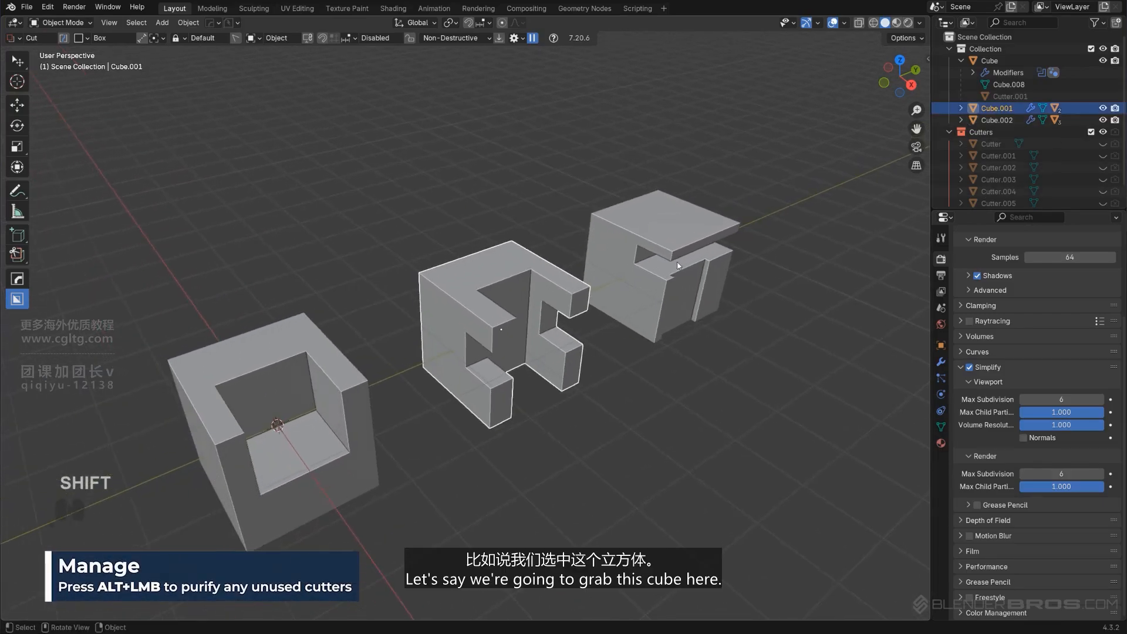
left_click(941, 362)
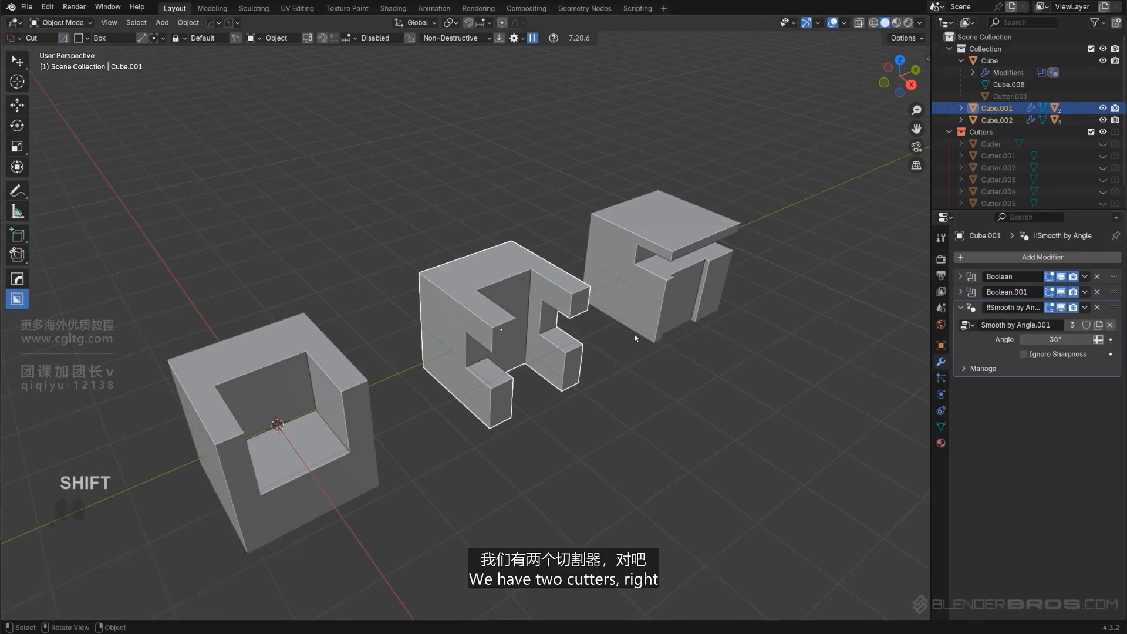
key("shift+2")
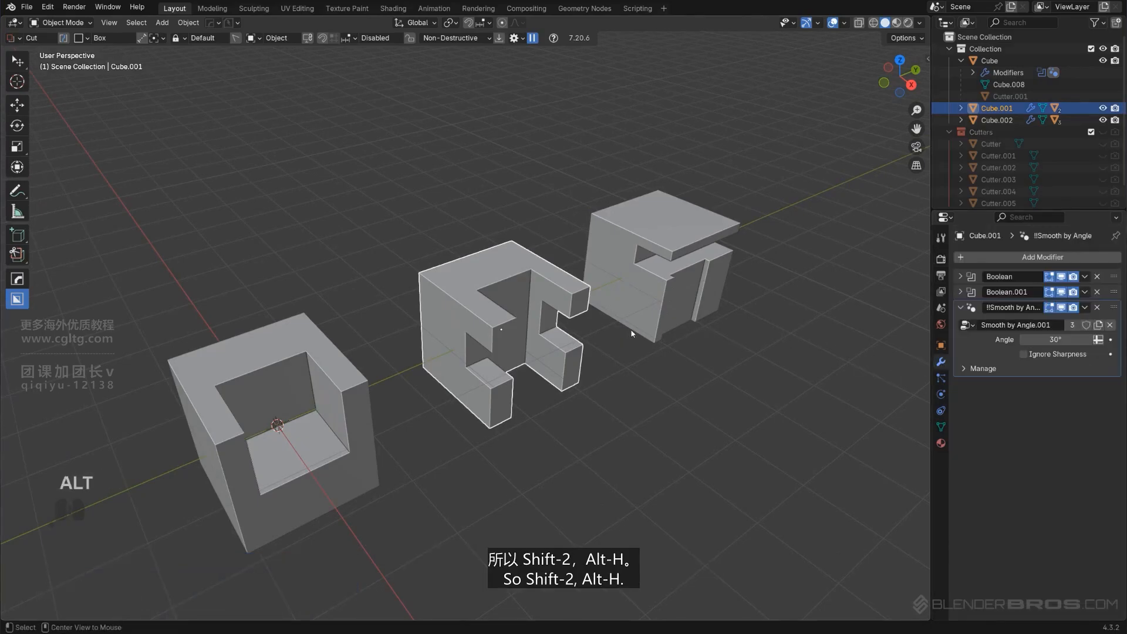
key("alt+h")
key("shift+2")
scroll(353, 303, "up", 3)
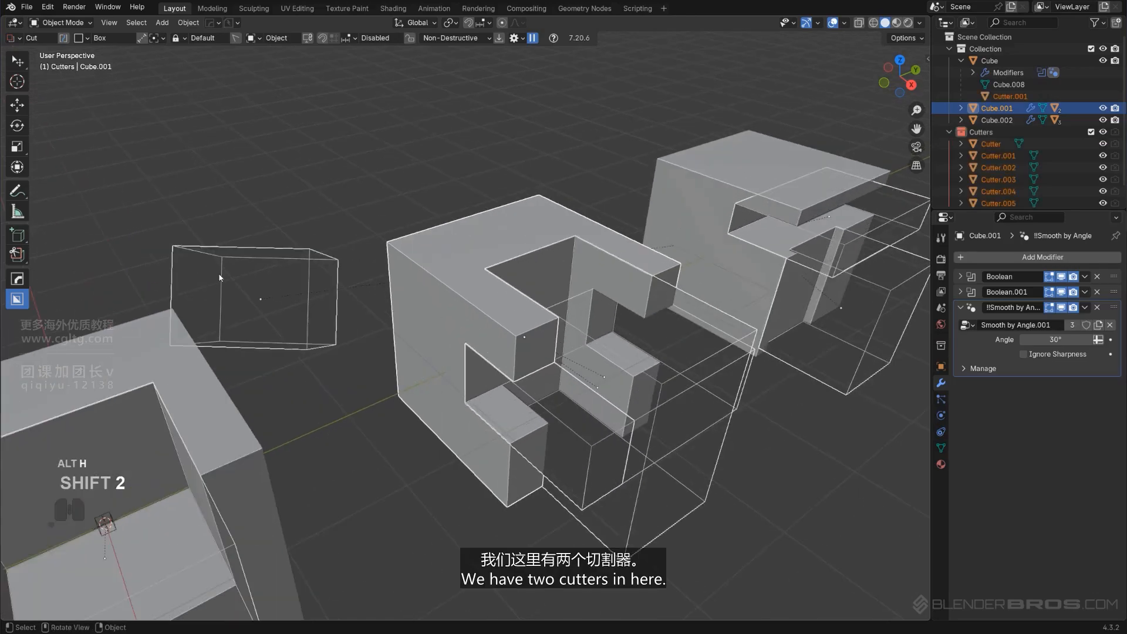
Delete the stray wireframe box cutter floating above and behind the front cube.
left_click(219, 277)
key("x")
middle_click_drag(487, 290, 435, 252, "shift")
scroll(519, 299, "down", 1)
Check the middle cube's cutter, then remove the cube's first Boolean modifier.
left_click(542, 303)
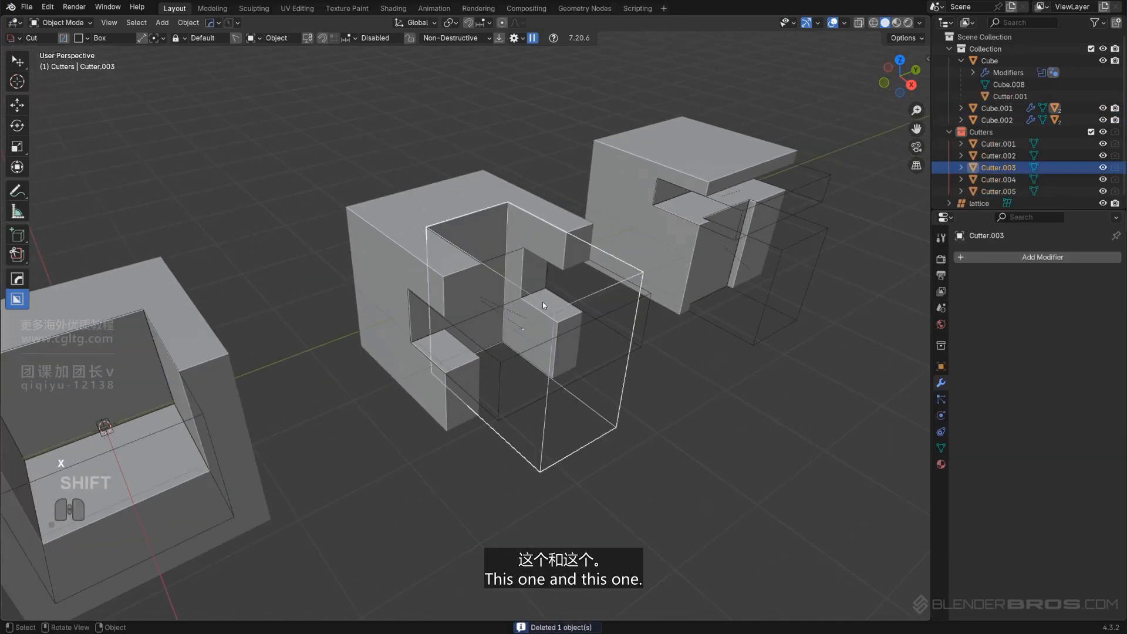
left_click(579, 348)
middle_click_drag(593, 346, 557, 320, "shift")
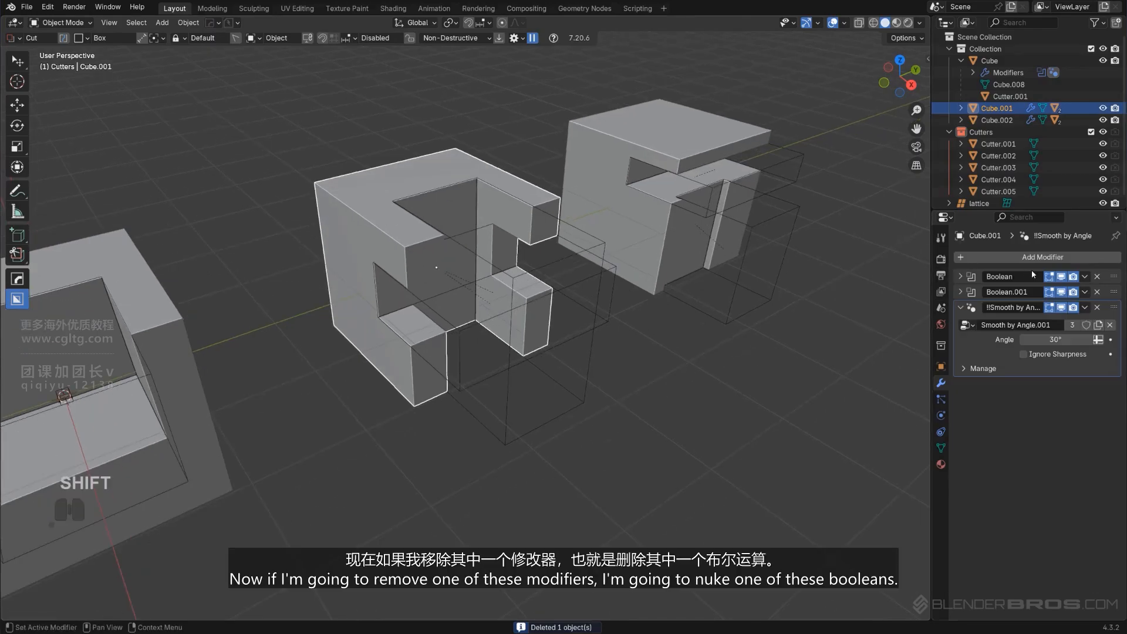
left_click(1098, 277)
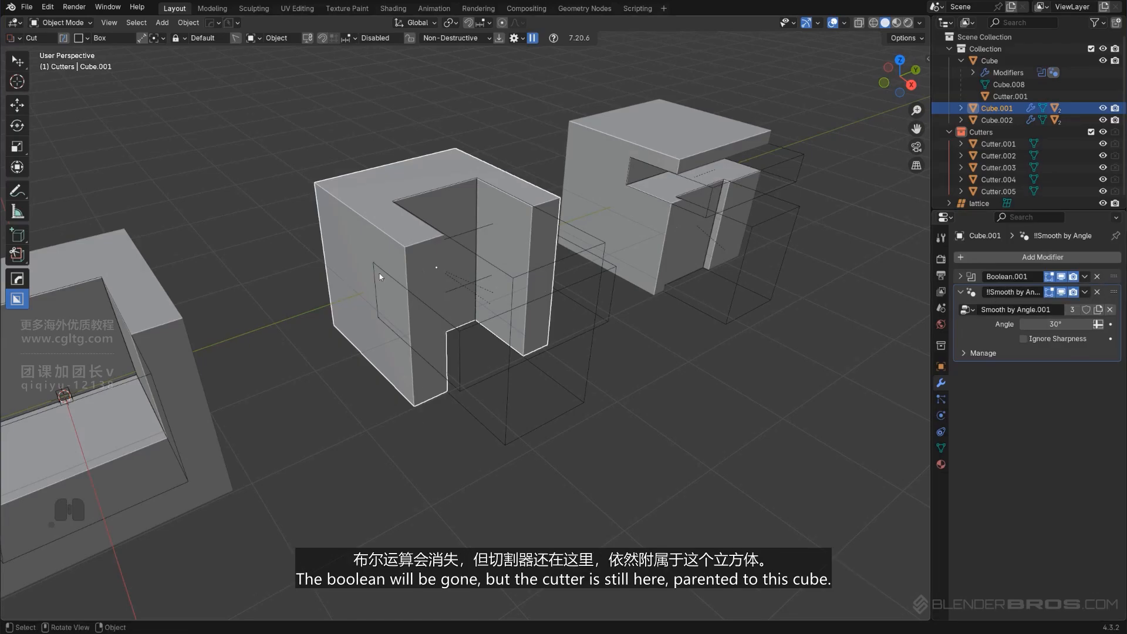
Select the leftover side cutter still parented to the middle cube and try moving it.
middle_click_drag(453, 233, 487, 252, "shift")
left_click(593, 422)
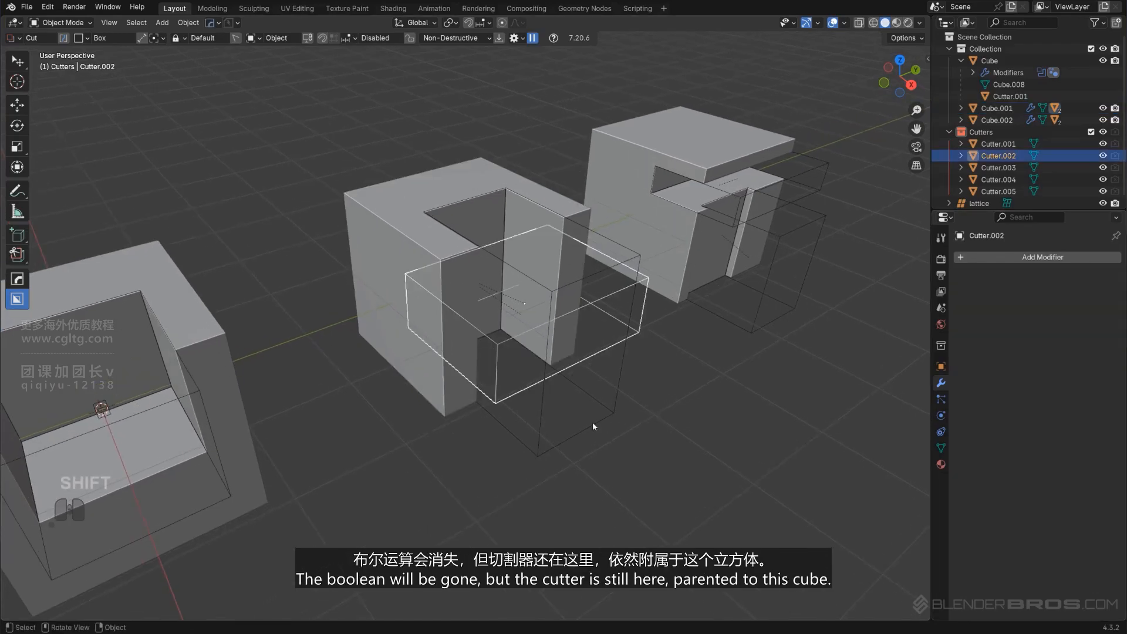
key("g")
left_click(593, 423)
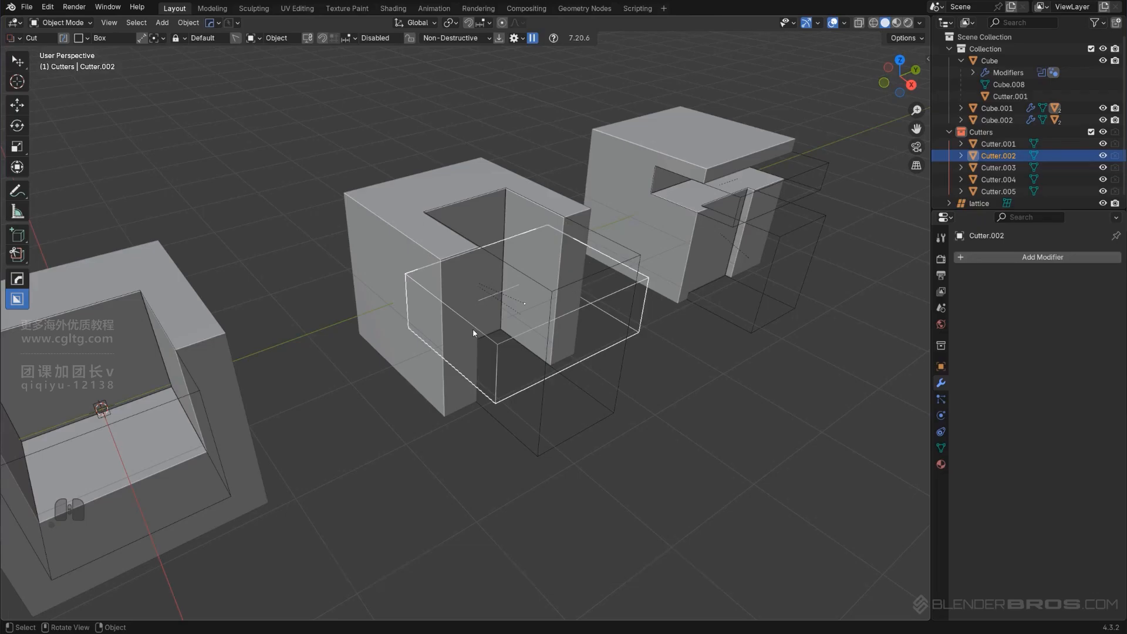
scroll(473, 328, "down", 2)
middle_click_drag(522, 266, 496, 261, "shift")
scroll(428, 229, "up", 2)
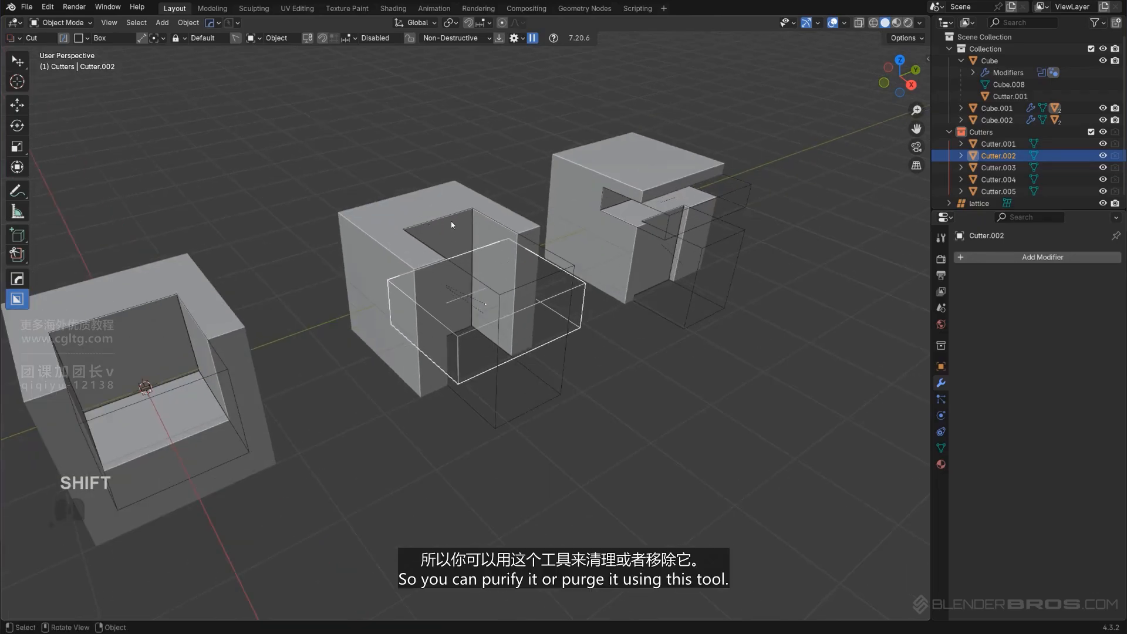
Select the middle cube and run the Hard Ops Manage tool to purify its unused cutters.
key("a")
left_click(407, 218)
key("q")
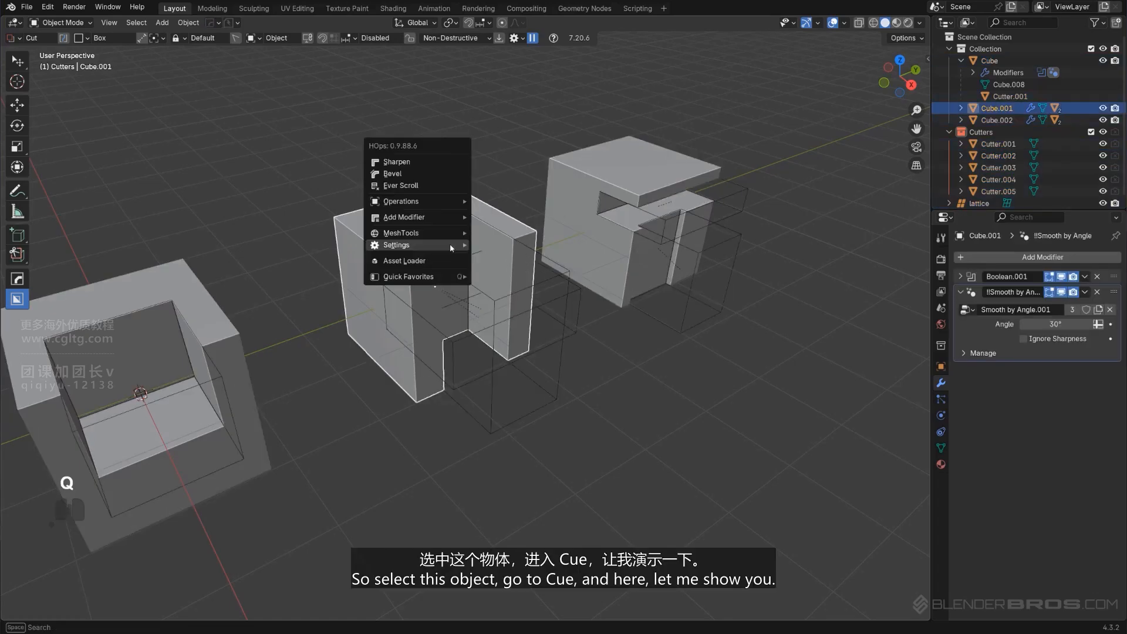
mouse_move(450, 244)
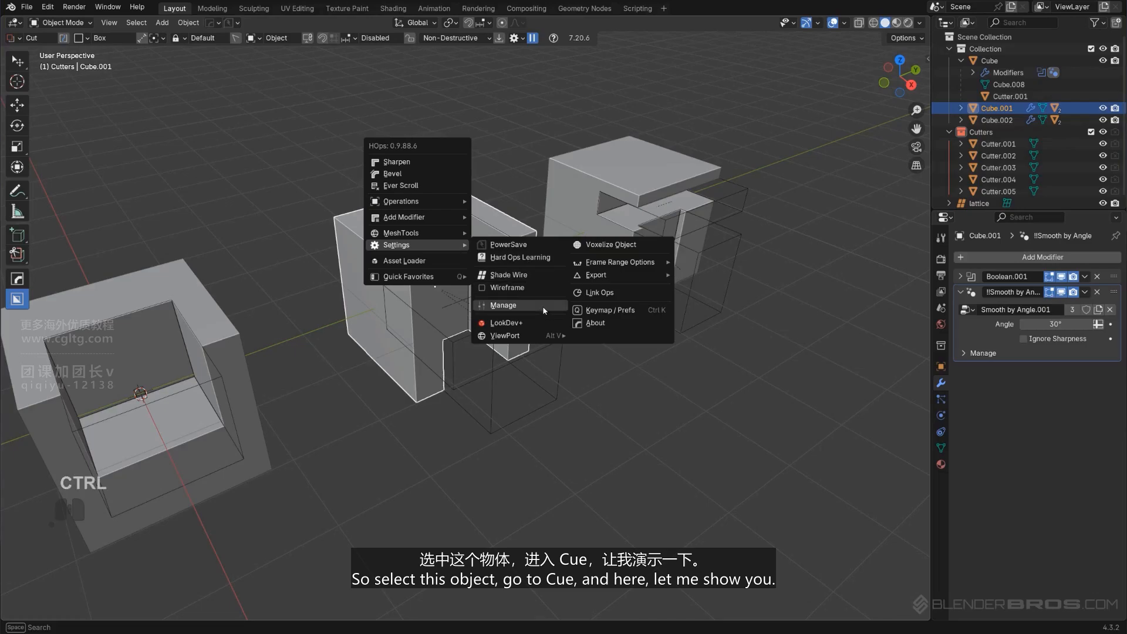
key("q")
mouse_move(665, 301)
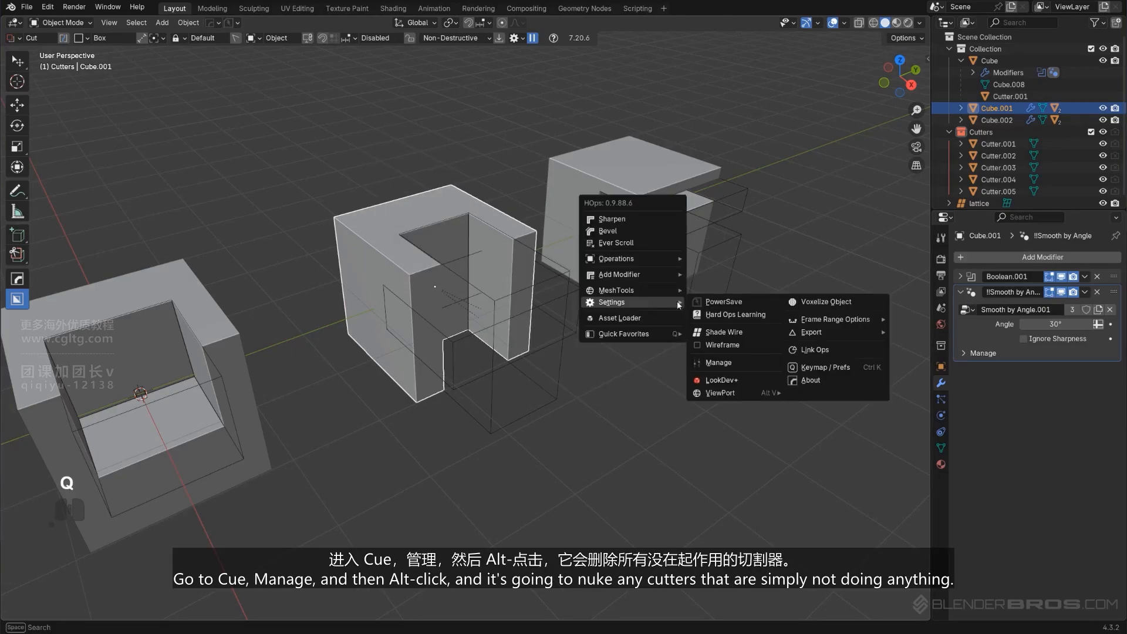
left_click(744, 364, "alt")
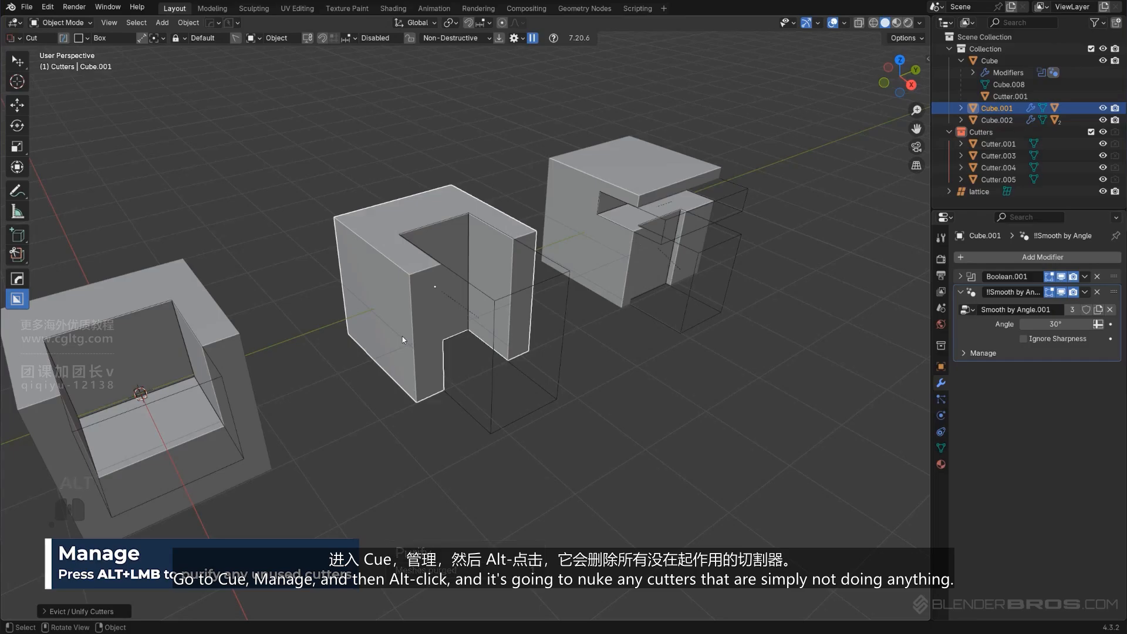
Deselect everything and examine the Hard Ops Manage tool's option for washing invalid modifiers.
scroll(488, 349, "down", 4)
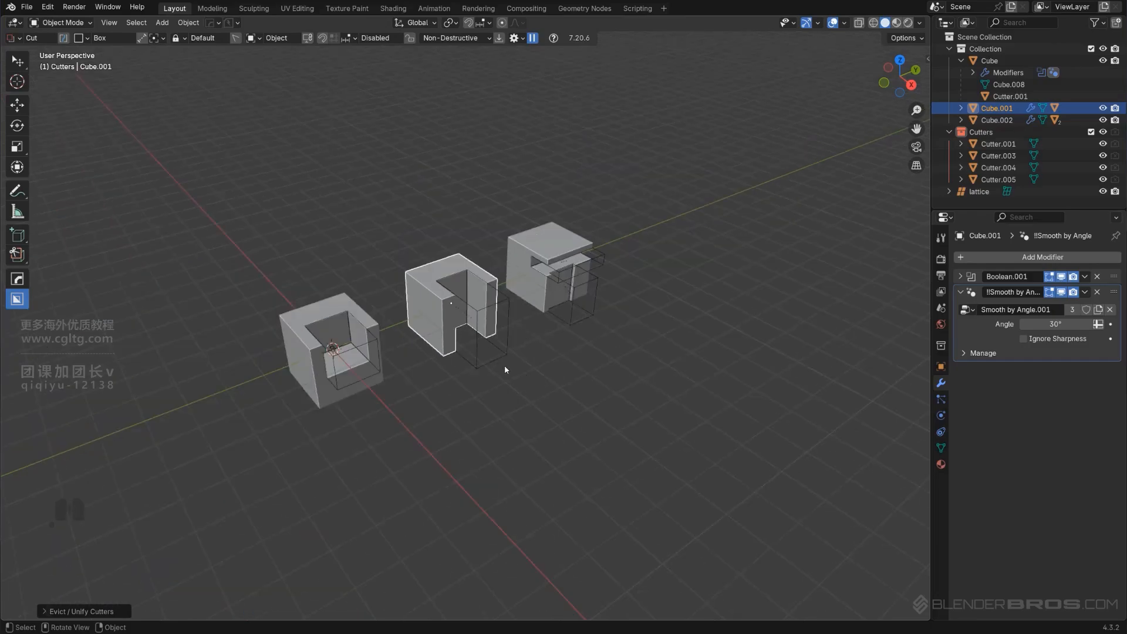
left_click(549, 373)
scroll(553, 374, "up", 3)
key("q")
mouse_move(554, 372)
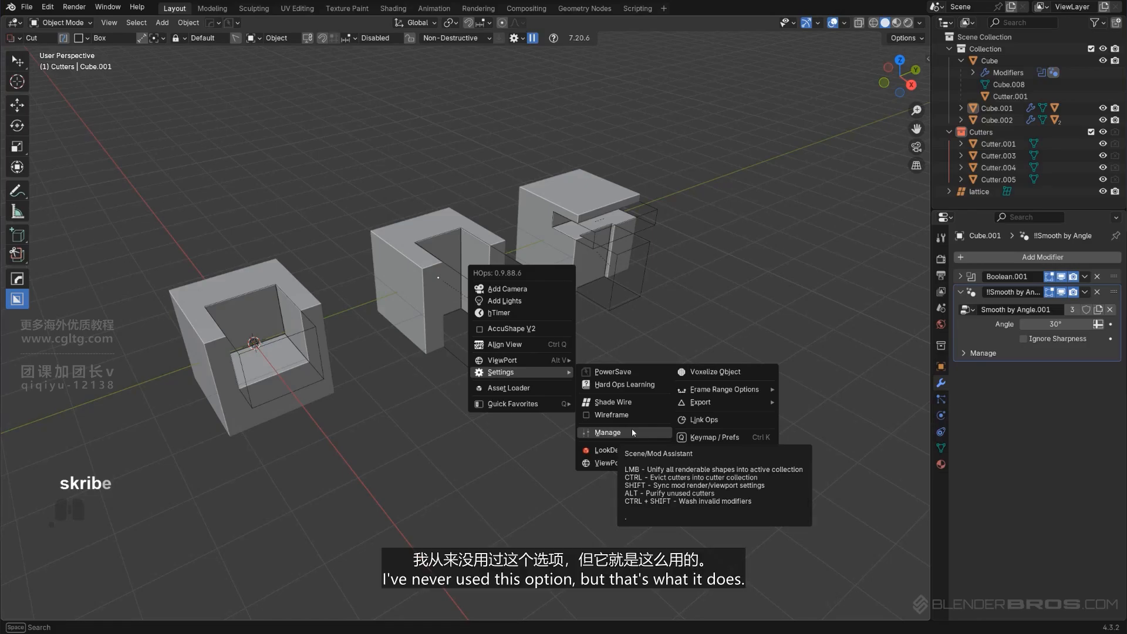
Start a new General file and look up LookDev+ among the Hard Ops settings.
left_click(27, 6)
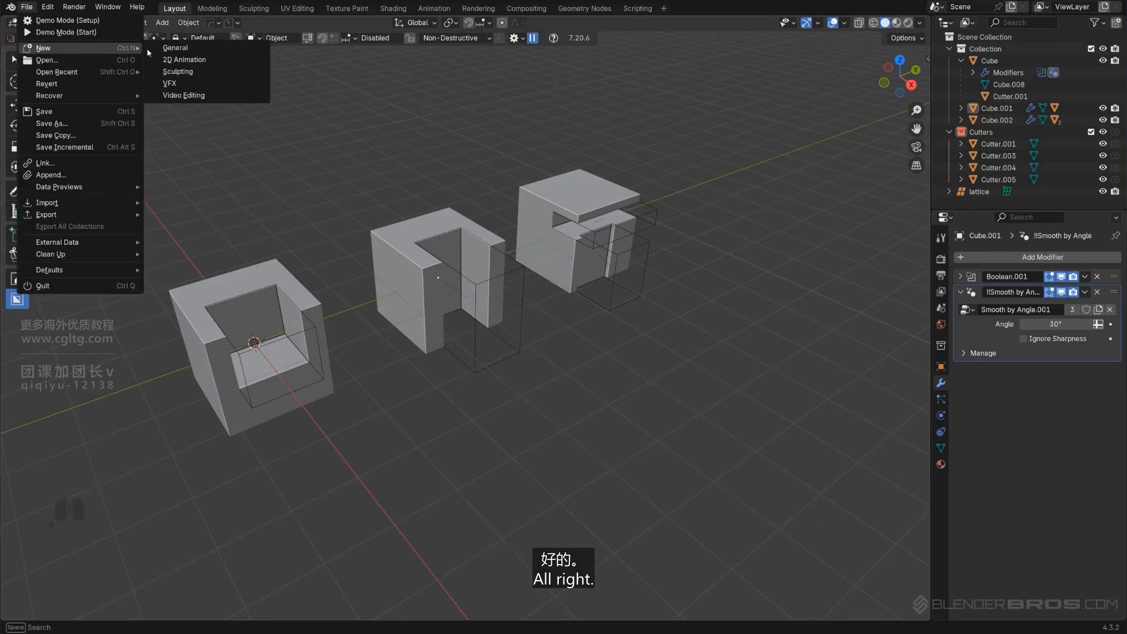
left_click(177, 47)
left_click(586, 337)
middle_click_drag(574, 349, 608, 307, "shift")
key("shift+q")
mouse_move(609, 304)
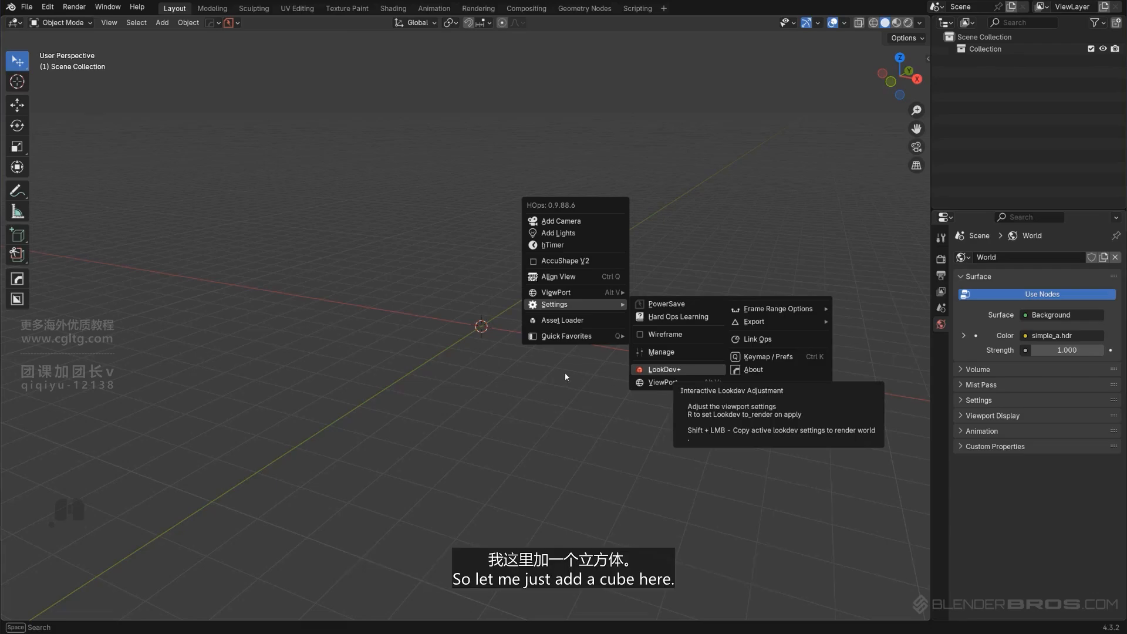
Add a cube mesh at the world origin and a second cube in the same place.
key("shift+a")
mouse_move(540, 332)
left_click(586, 364)
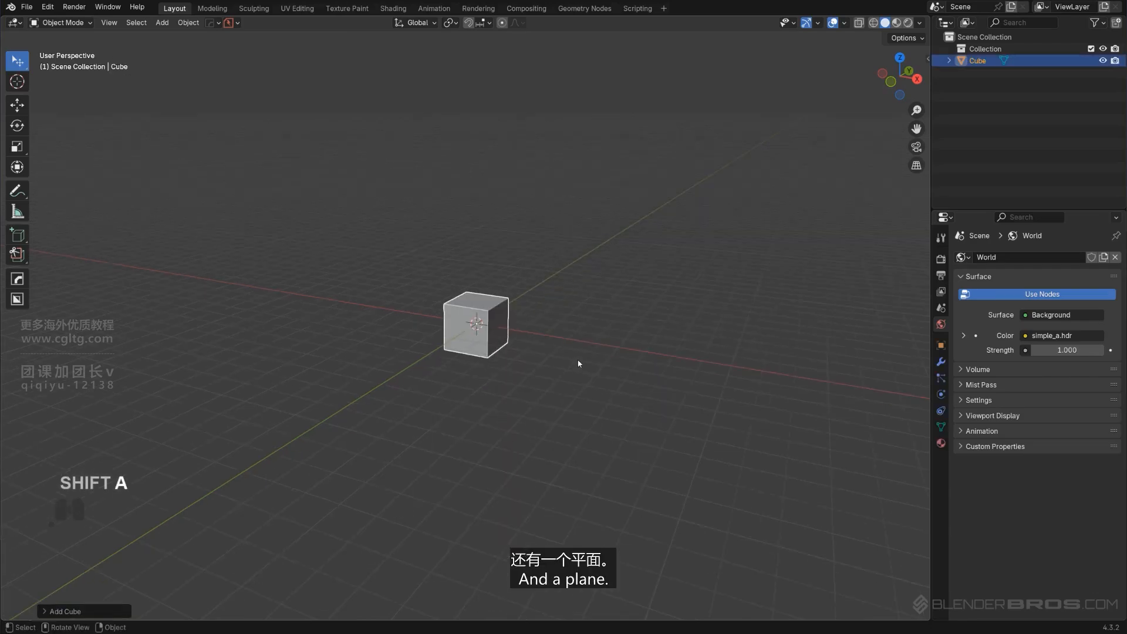
key("shift+a")
left_click(631, 379)
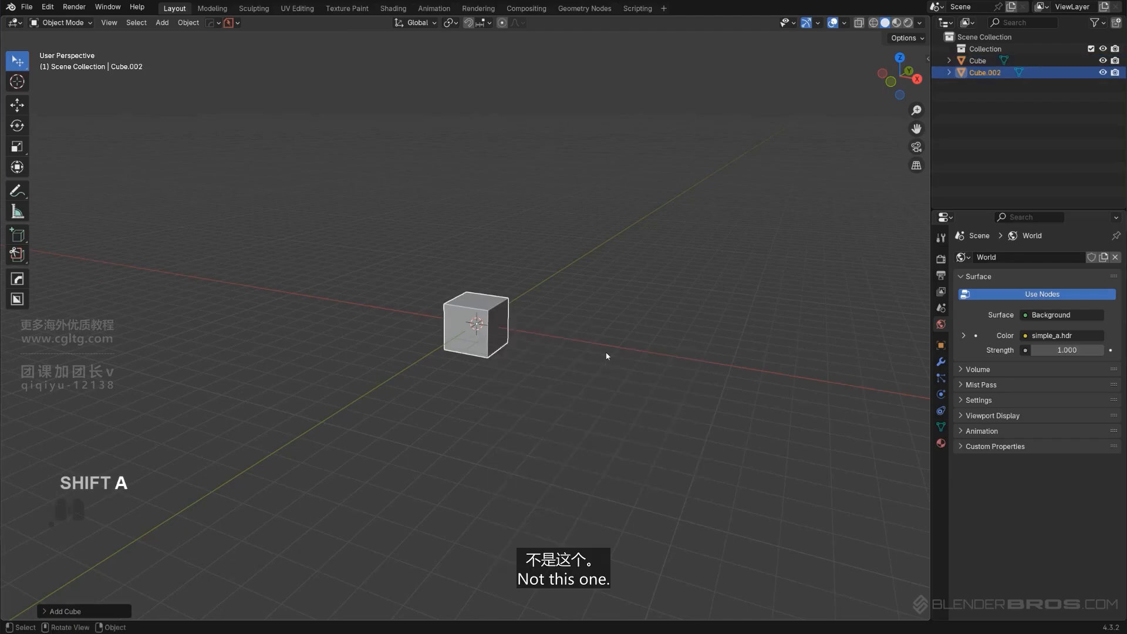
right_click(632, 380)
Add a plane, scale it up into a large floor and lower it along Z beneath the cubes.
key("shift+a")
mouse_move(449, 385)
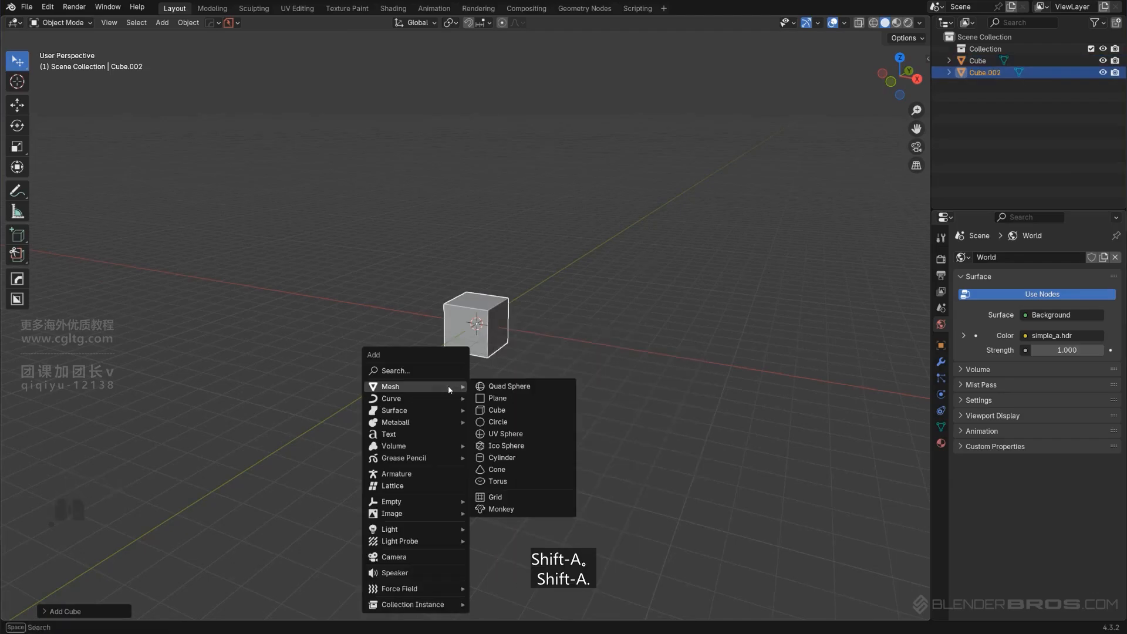
left_click(497, 398)
key("s")
left_click(693, 481)
key("g")
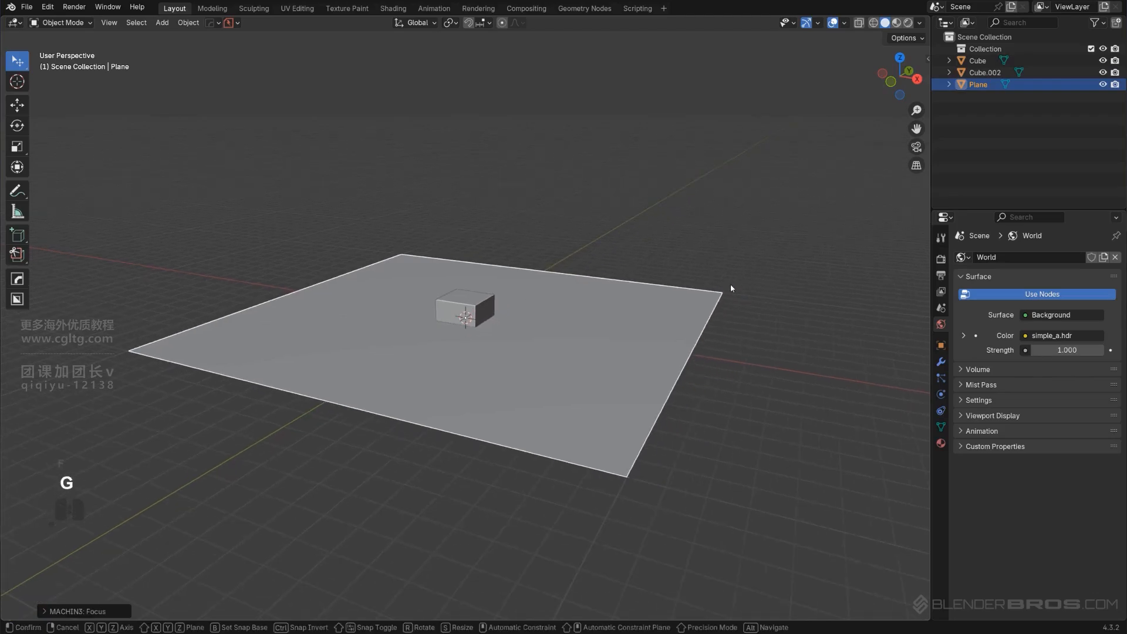
key("z")
left_click(498, 307)
Select the cube together with the plane and add a unique blank Hard Ops material to each.
left_click(503, 296, "shift")
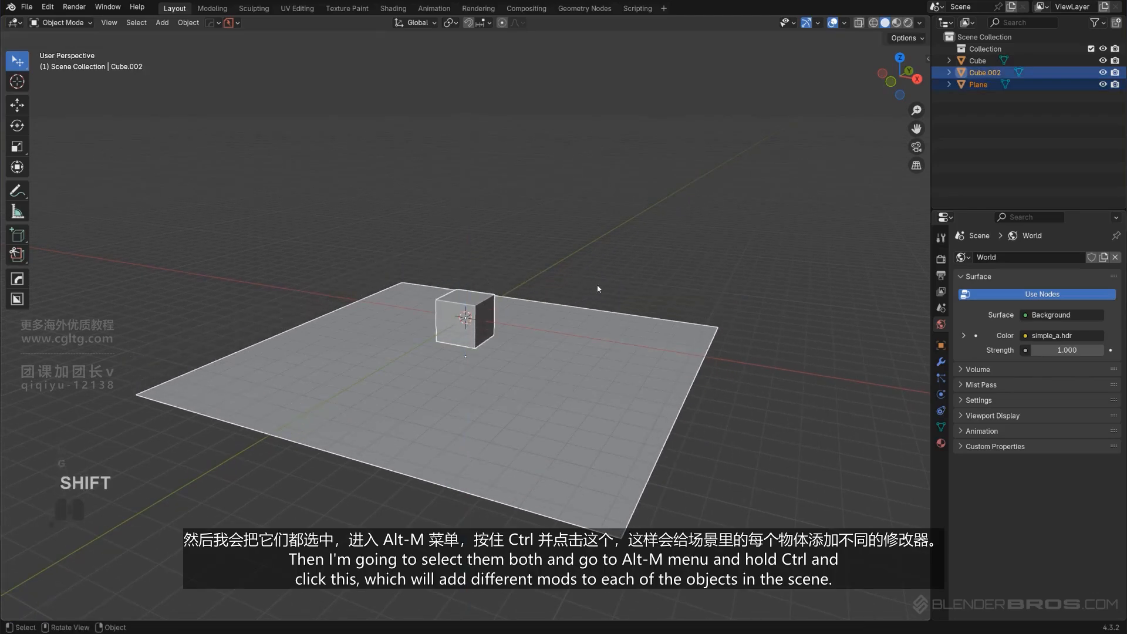
scroll(575, 301, "up", 1)
middle_click_drag(599, 287, 533, 250)
key("alt+m")
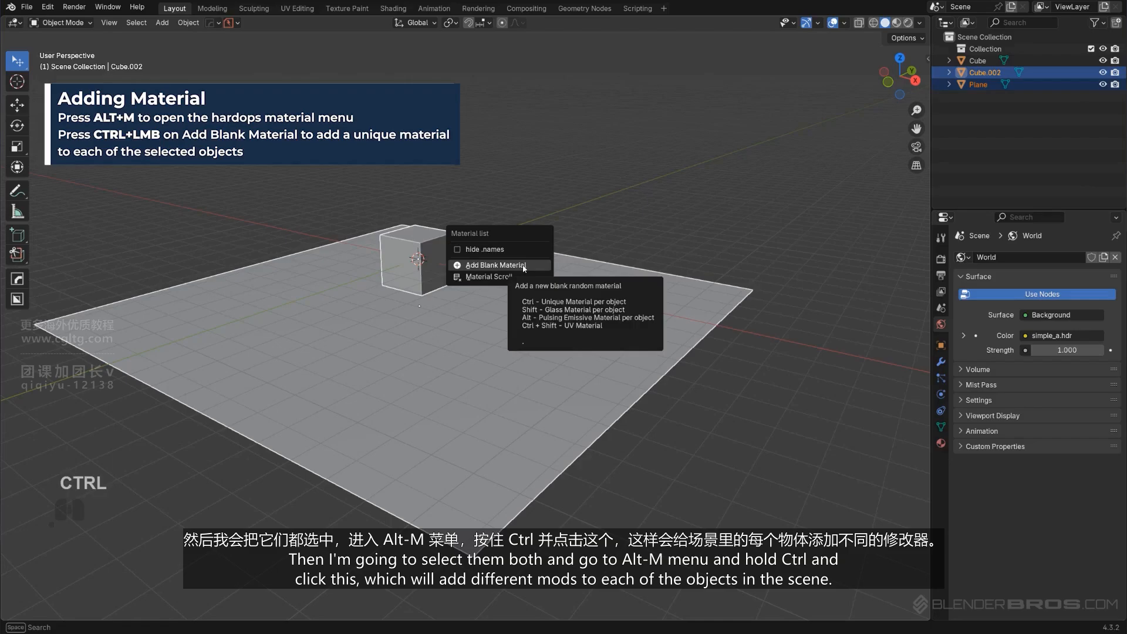
left_click(524, 269, "ctrl")
left_click(627, 186)
scroll(500, 274, "up", 3)
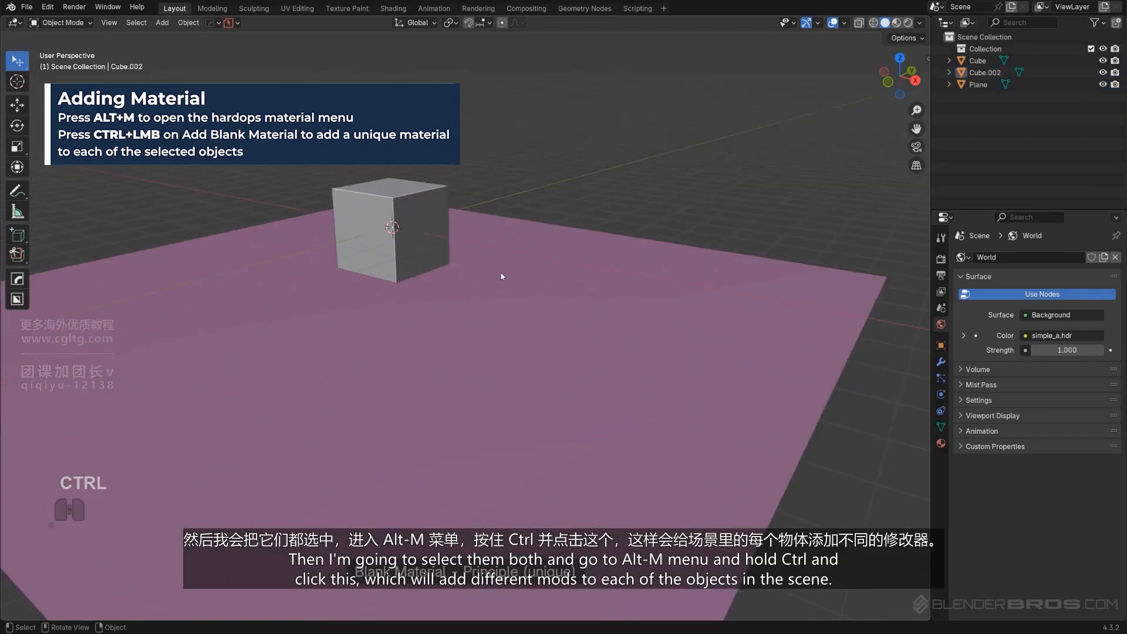
scroll(490, 276, "down", 3)
middle_click_drag(500, 273, 496, 276)
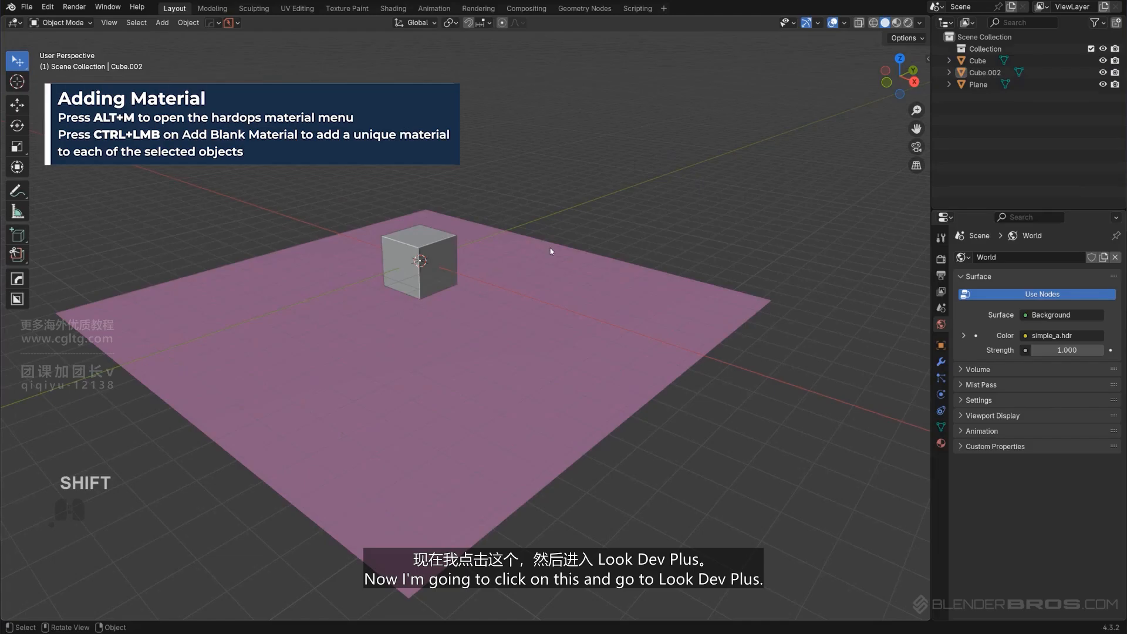
Start the LookDev+ preview from the Hard Ops settings, rotate the environment background and toggle its blur.
key("q")
mouse_move(545, 247)
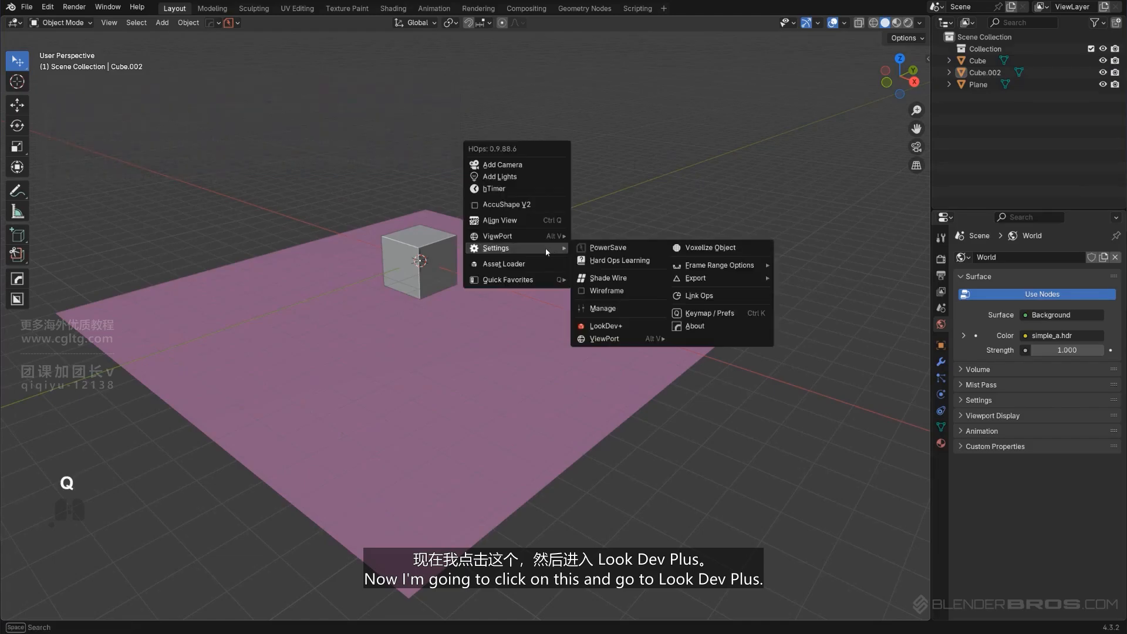
left_click(618, 327)
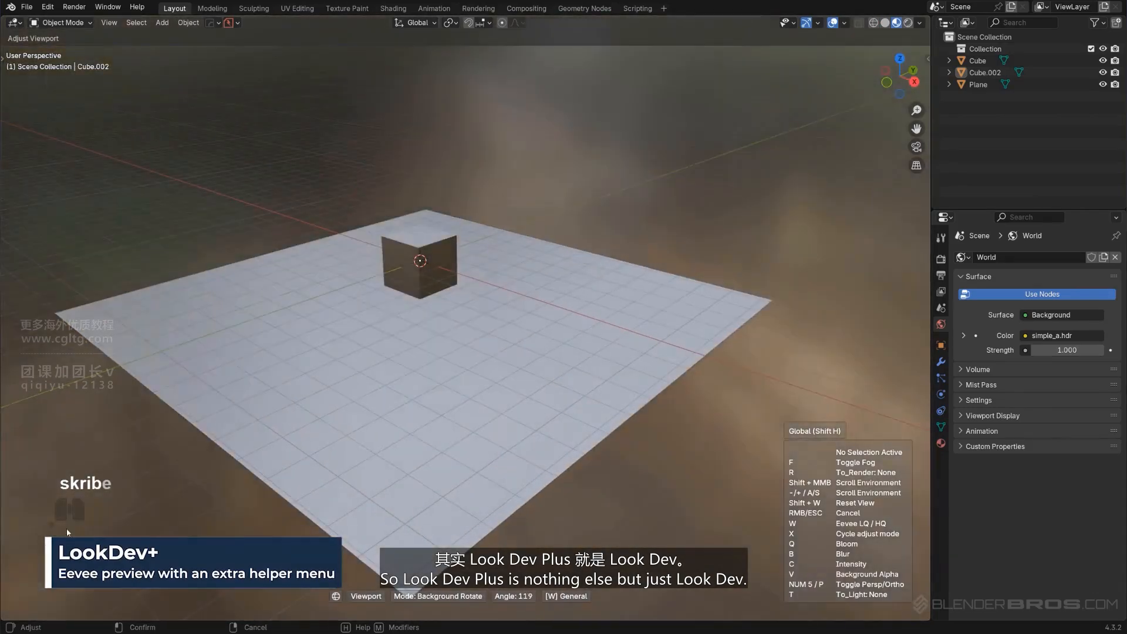
key("h")
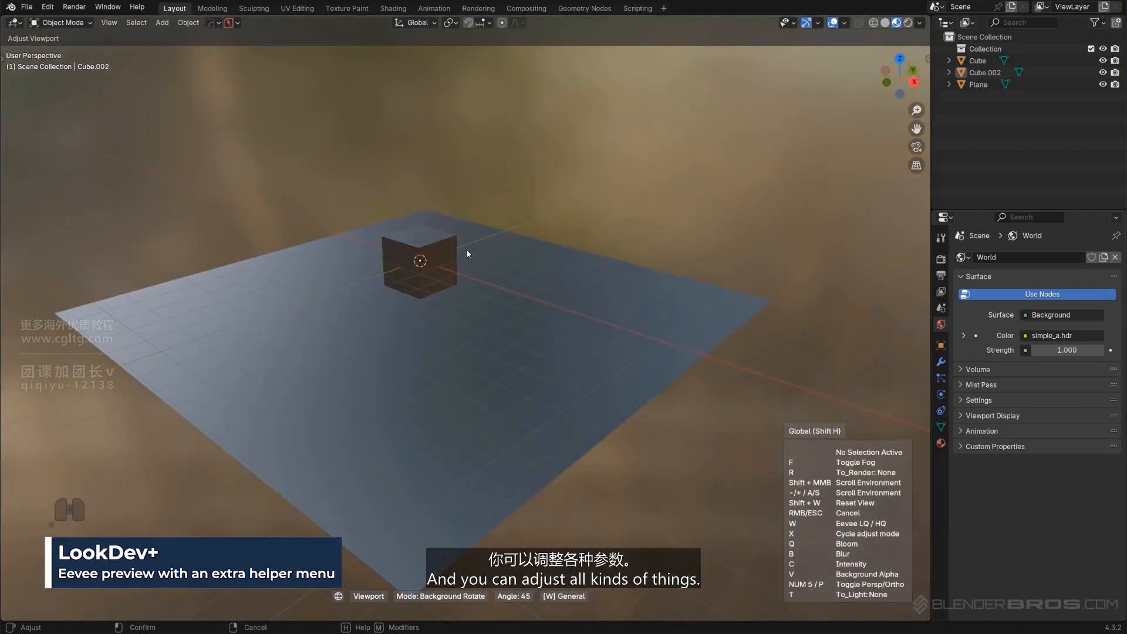
key("b")
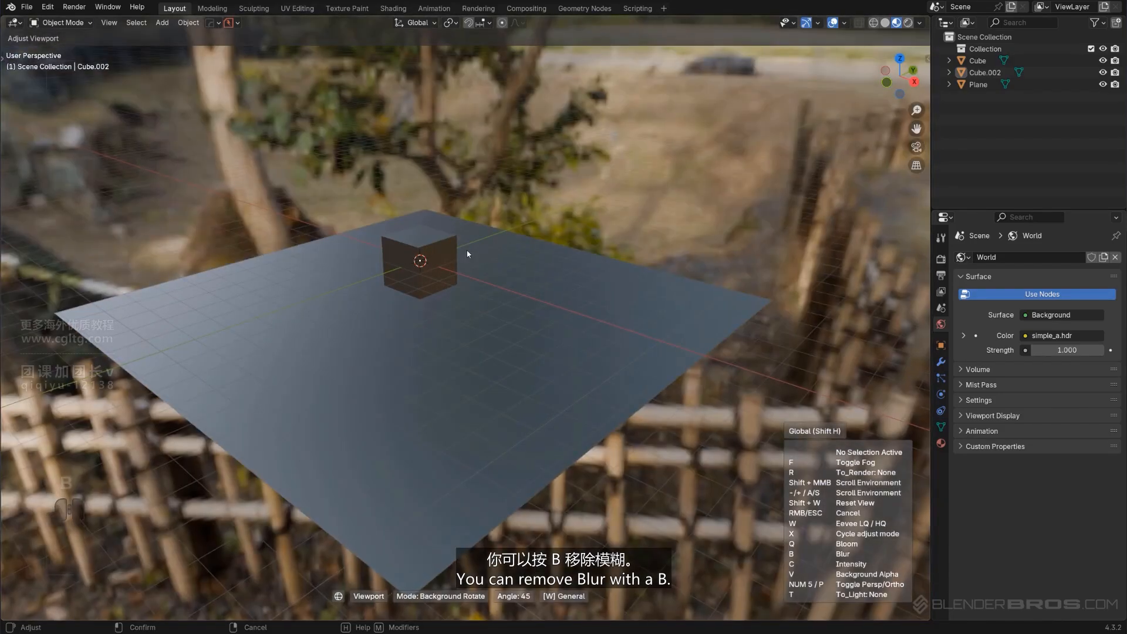
key("h")
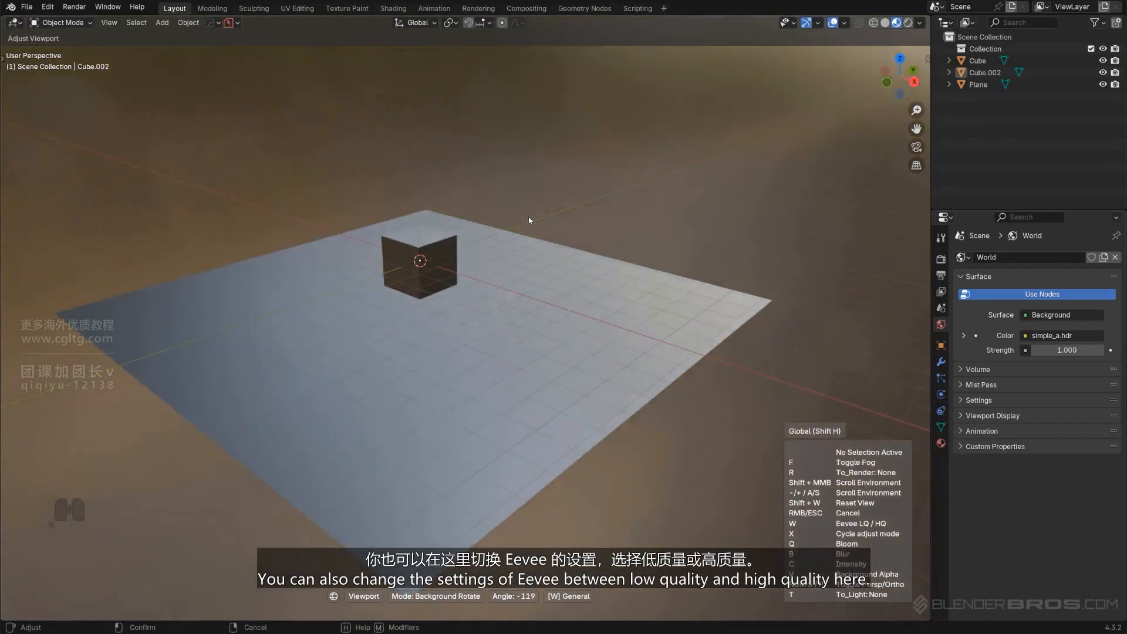
Cycle the LookDev+ Eevee quality between LQ and HQ and toggle Bloom.
key("w")
key("w")
key("w")
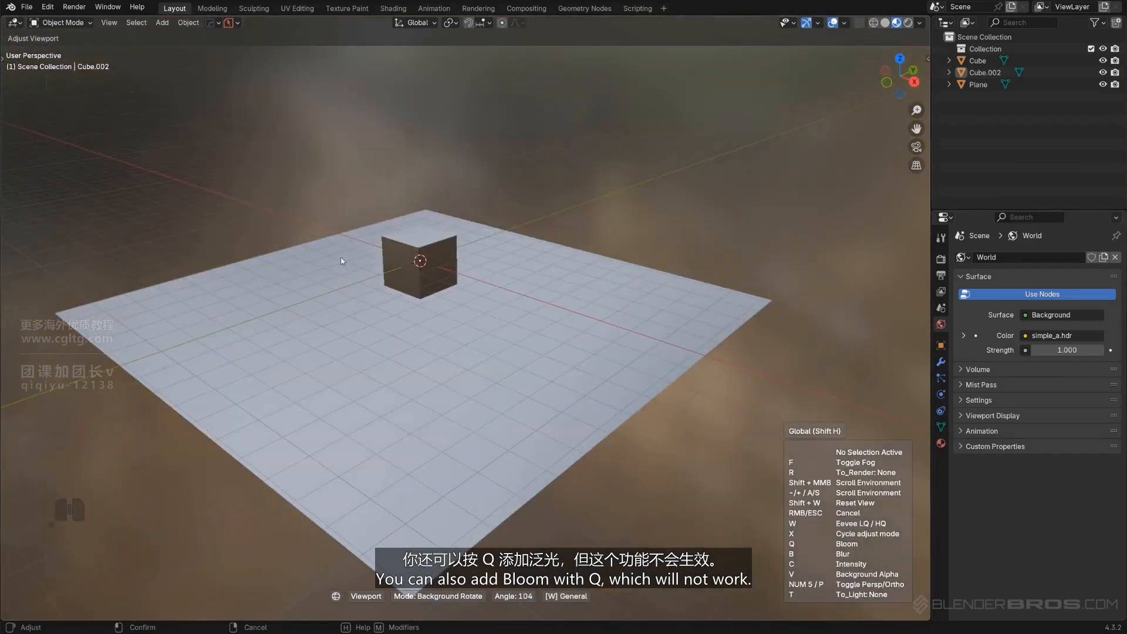
key("q")
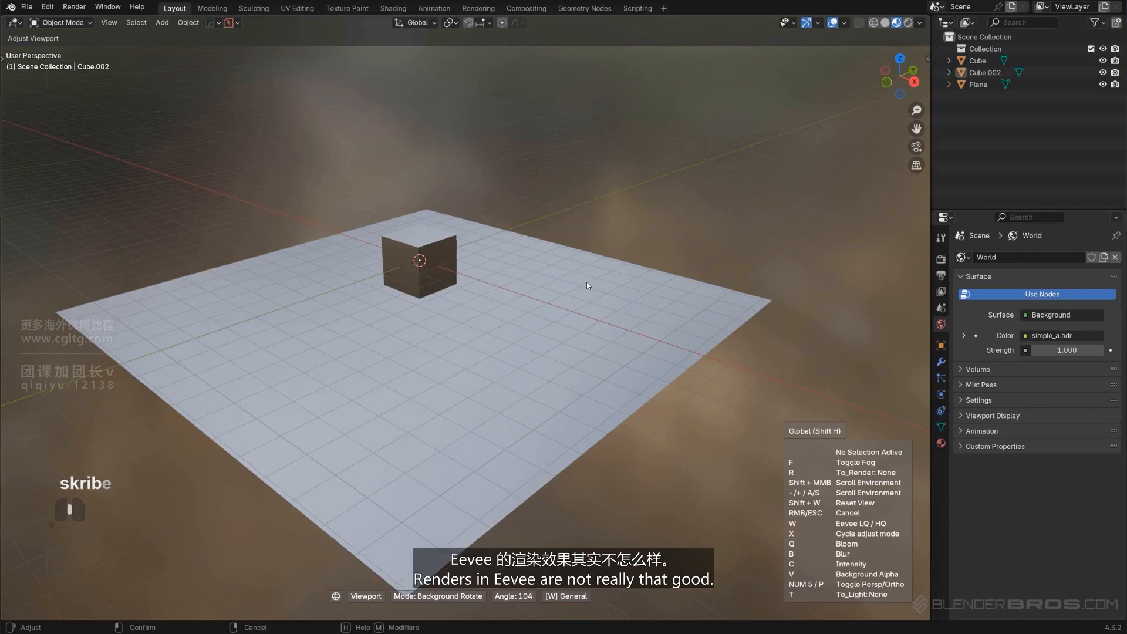
Switch the viewport to rendered shading and set the render engine to Cycles.
middle_click_drag(587, 282, 548, 300)
scroll(552, 300, "up", 2)
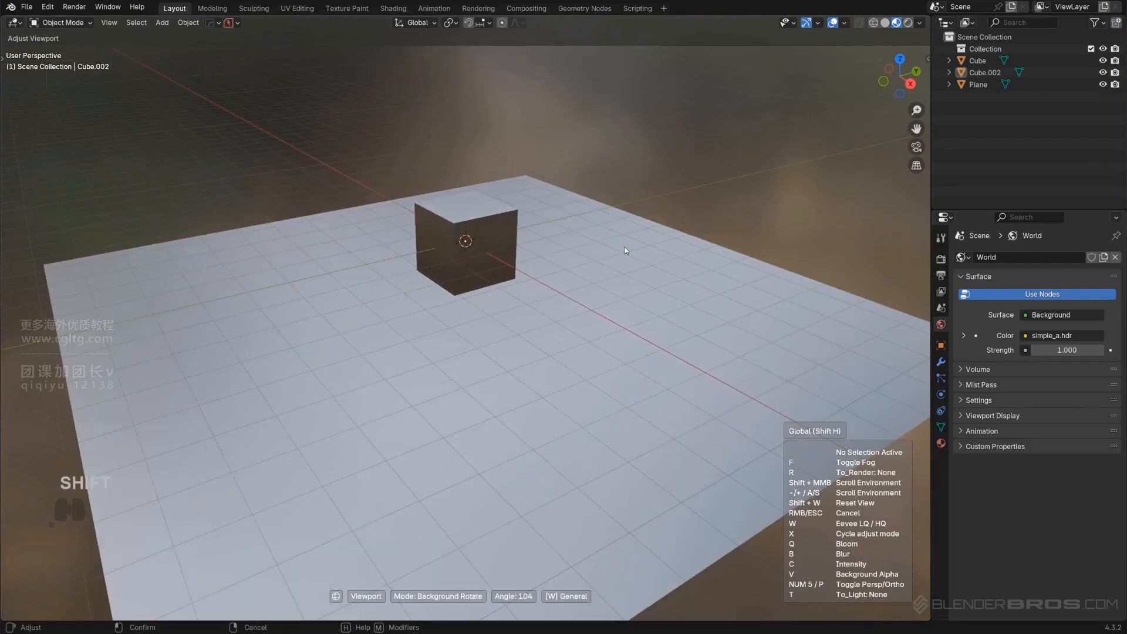
middle_click_drag(593, 216, 600, 287, "shift")
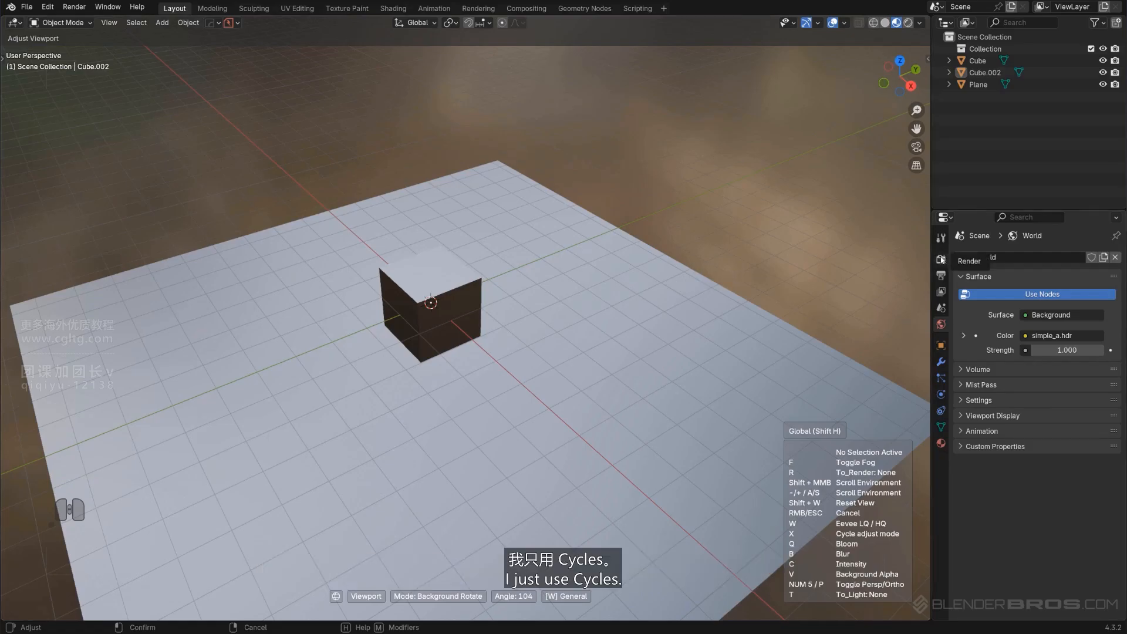
left_click(908, 22)
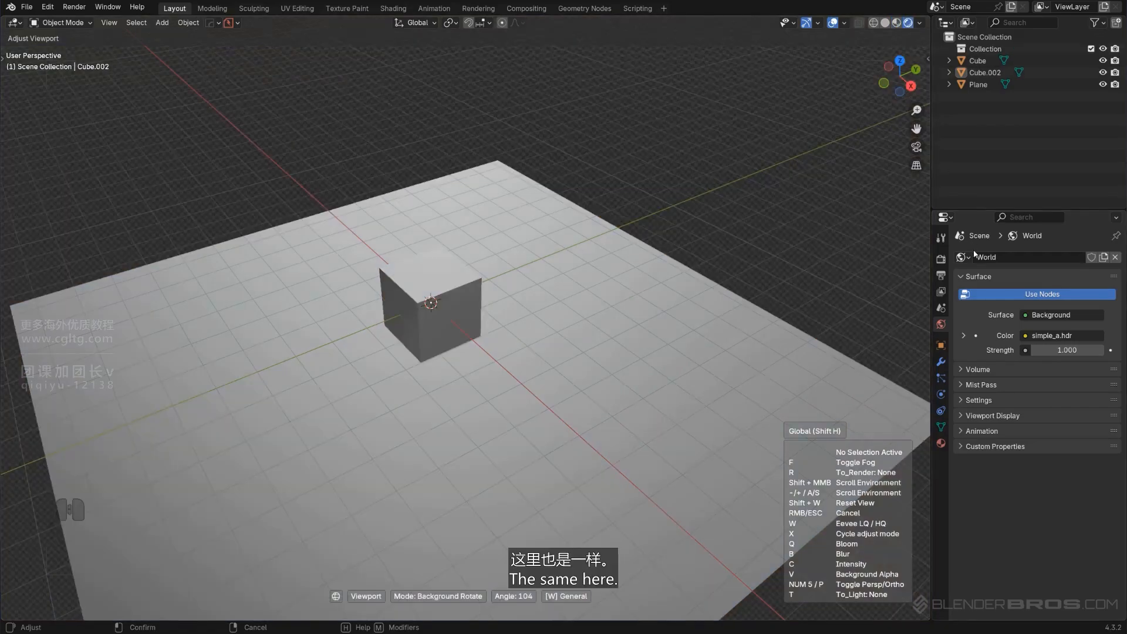
left_click(940, 259)
left_click(1048, 257)
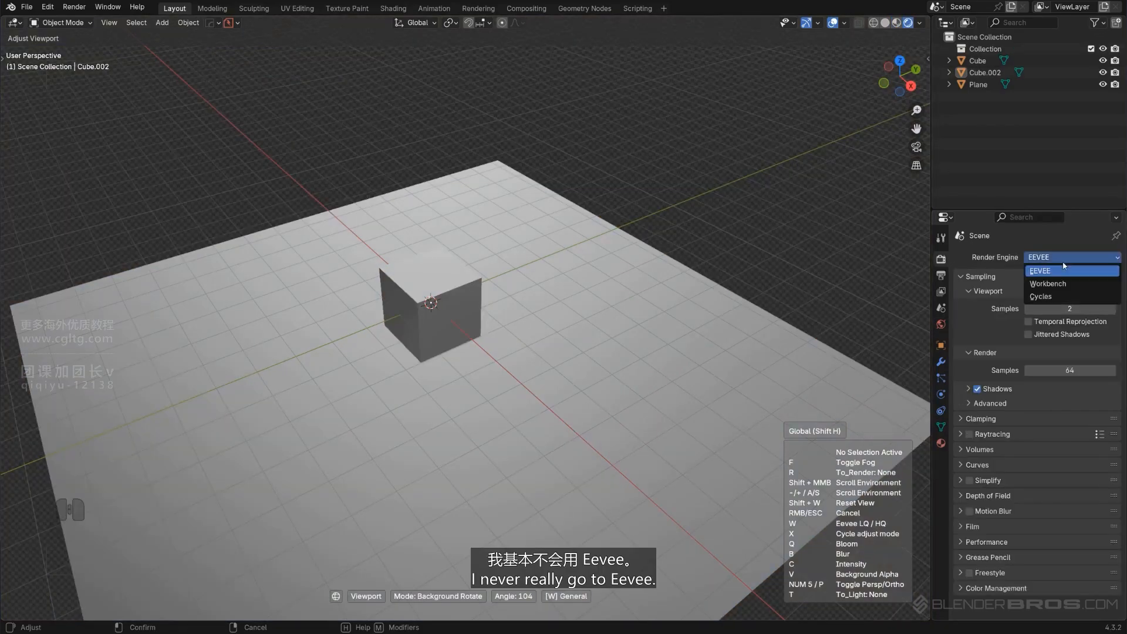
left_click(1065, 297)
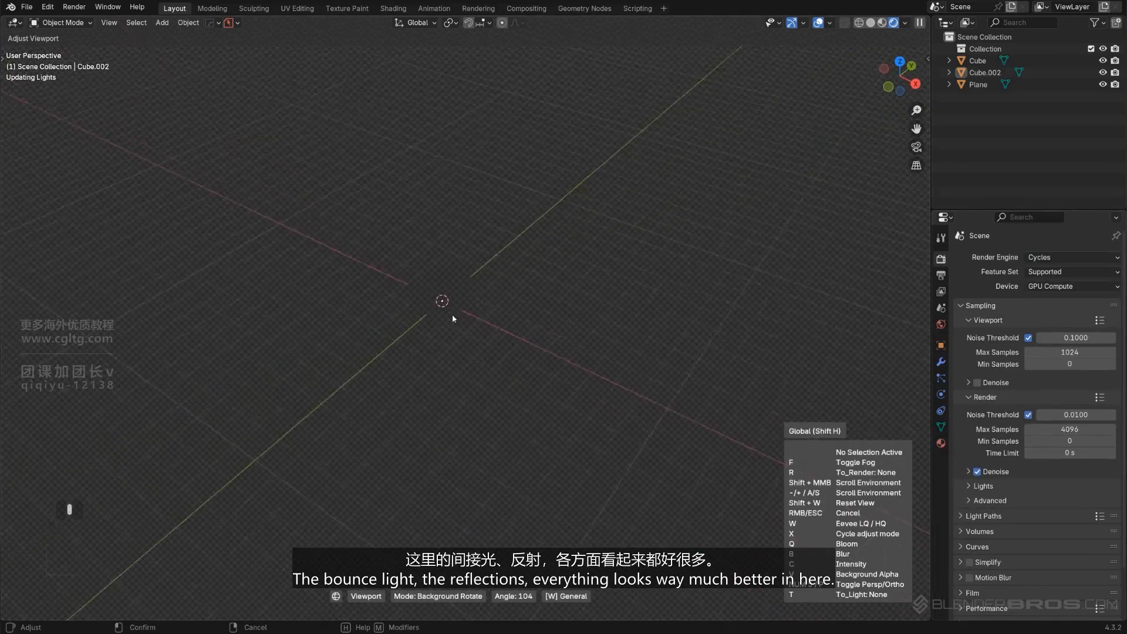
Select the black duplicate cube and add a blank Hard Ops material to it.
middle_click_drag(452, 314, 687, 289)
scroll(481, 294, "up", 3)
middle_click_drag(411, 297, 530, 298, "shift")
left_click(532, 301)
key("alt+m")
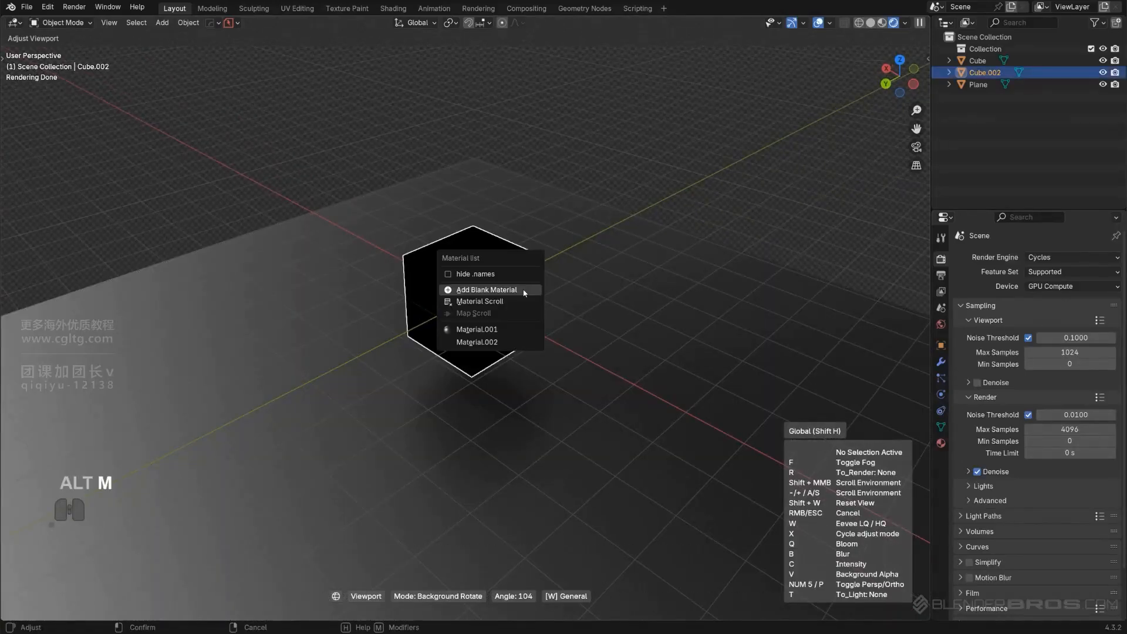
left_click(523, 291)
middle_click_drag(524, 292, 692, 297)
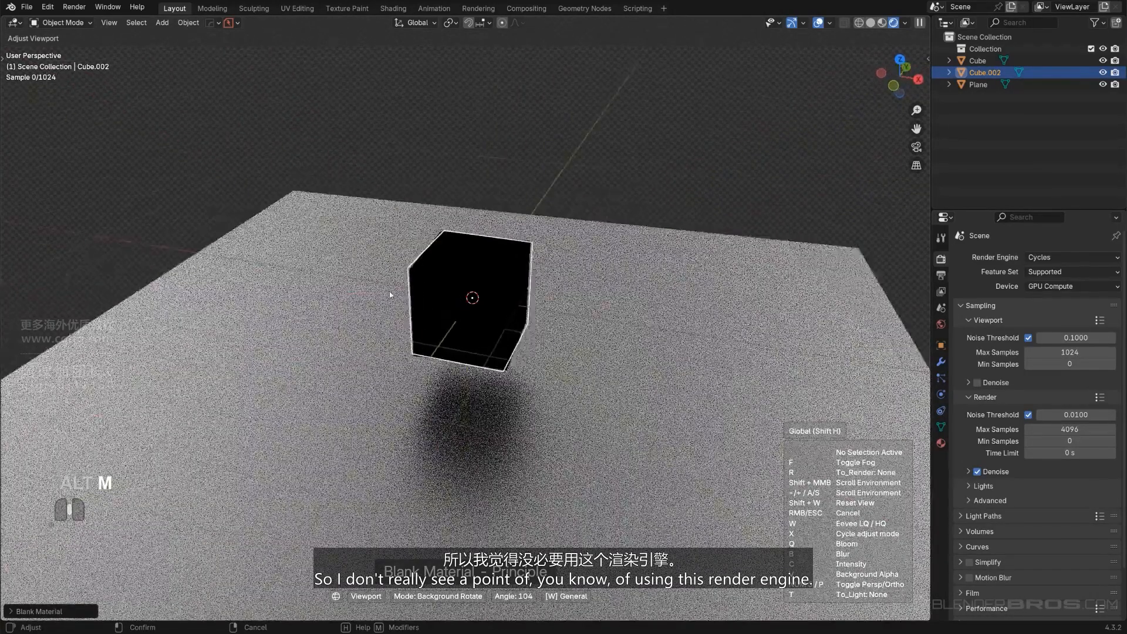
Delete the duplicate cube that overlaps the original one.
middle_click_drag(390, 291, 503, 283)
key("x")
left_click(503, 283)
Add a blank Hard Ops material to the remaining cube and deselect it.
left_click(421, 263)
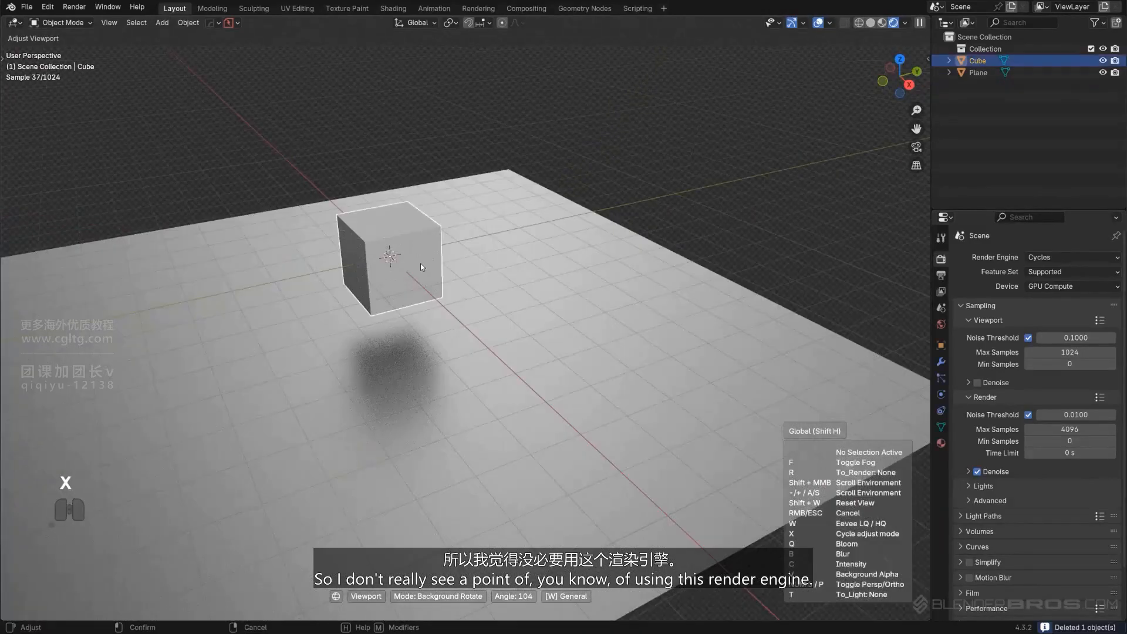
middle_click_drag(448, 268, 527, 295, "shift")
key("alt+m")
left_click(501, 296)
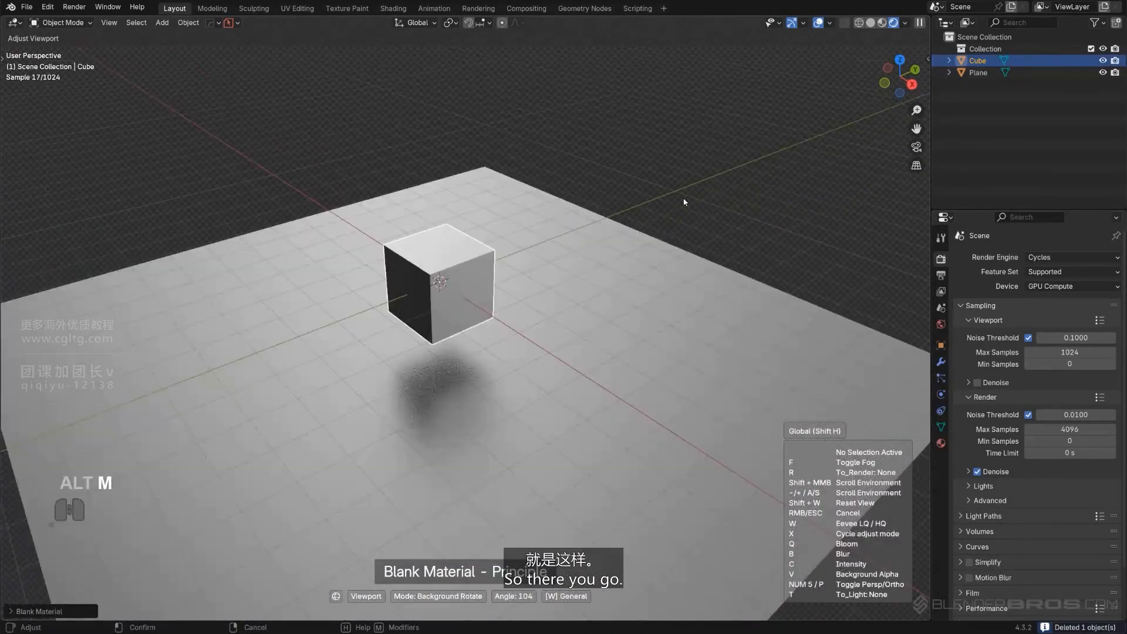
left_click(759, 198)
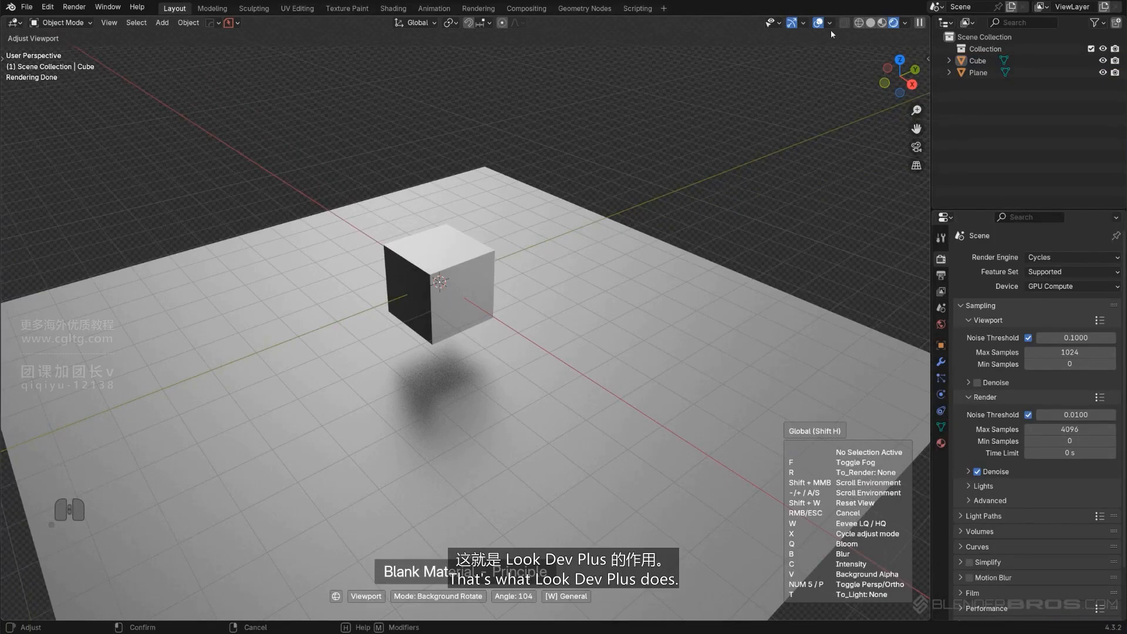
Return the viewport to solid shading and look up the ViewPort option in the Hard Ops Q menu.
left_click(871, 23)
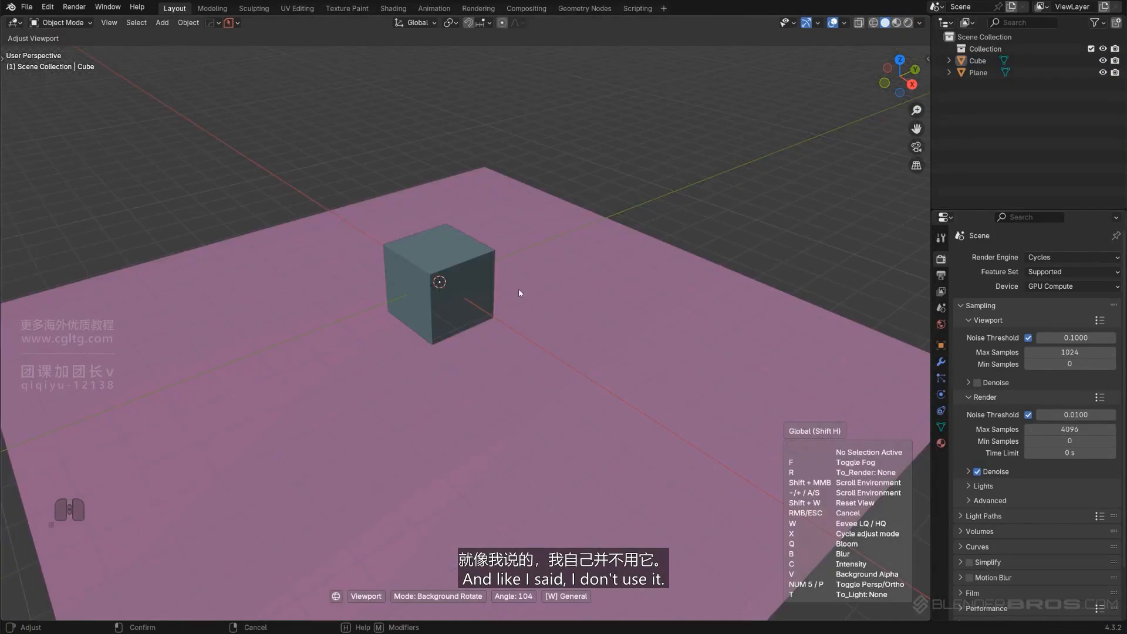
key("q")
mouse_move(615, 385)
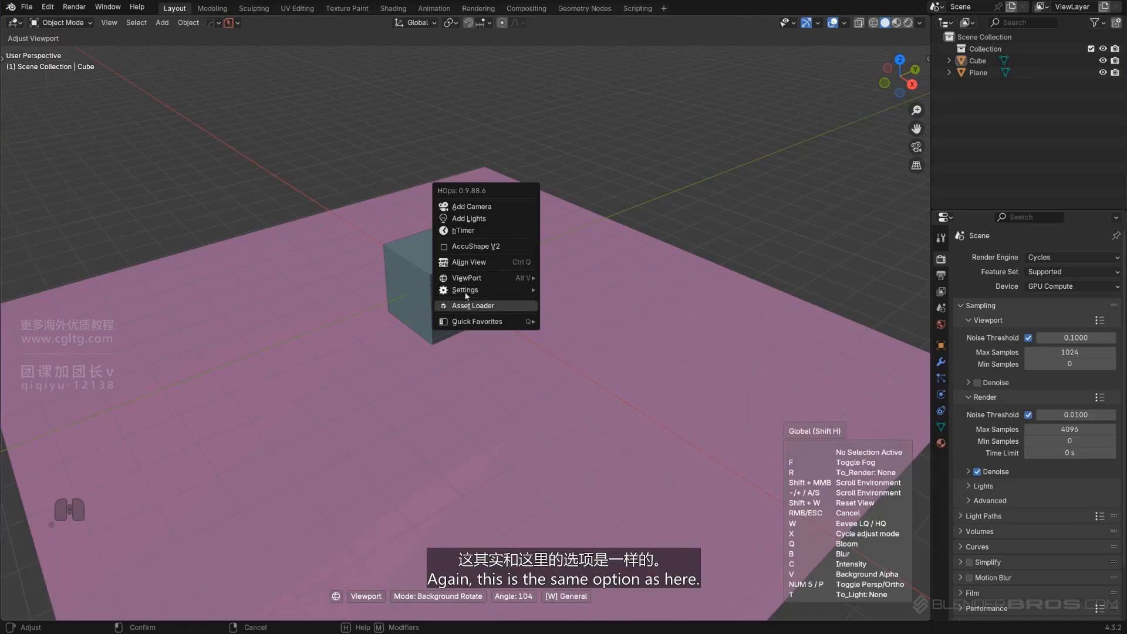
mouse_move(484, 278)
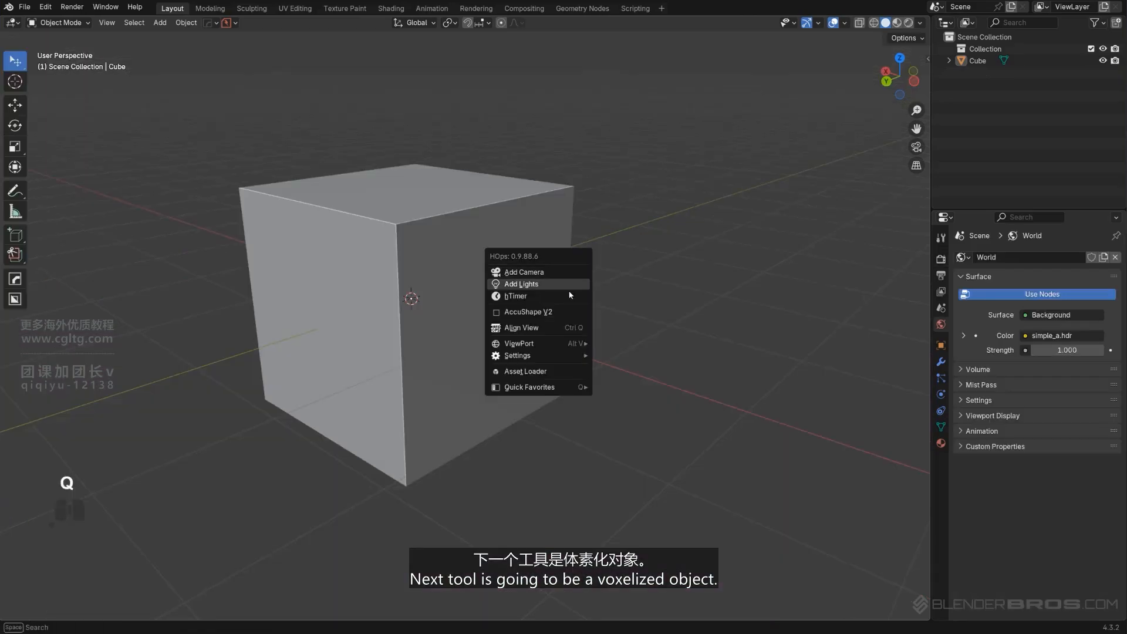
Try to run Voxelize Object from the Hard Ops settings with nothing selected.
mouse_move(564, 356)
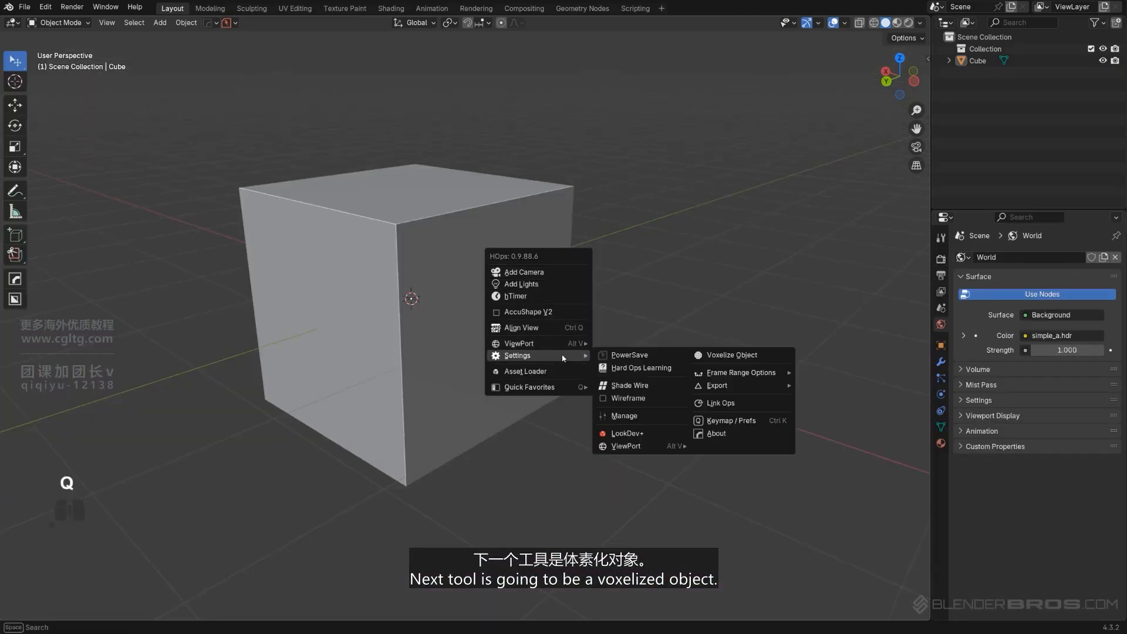
left_click(735, 356)
scroll(530, 469, "down", 1)
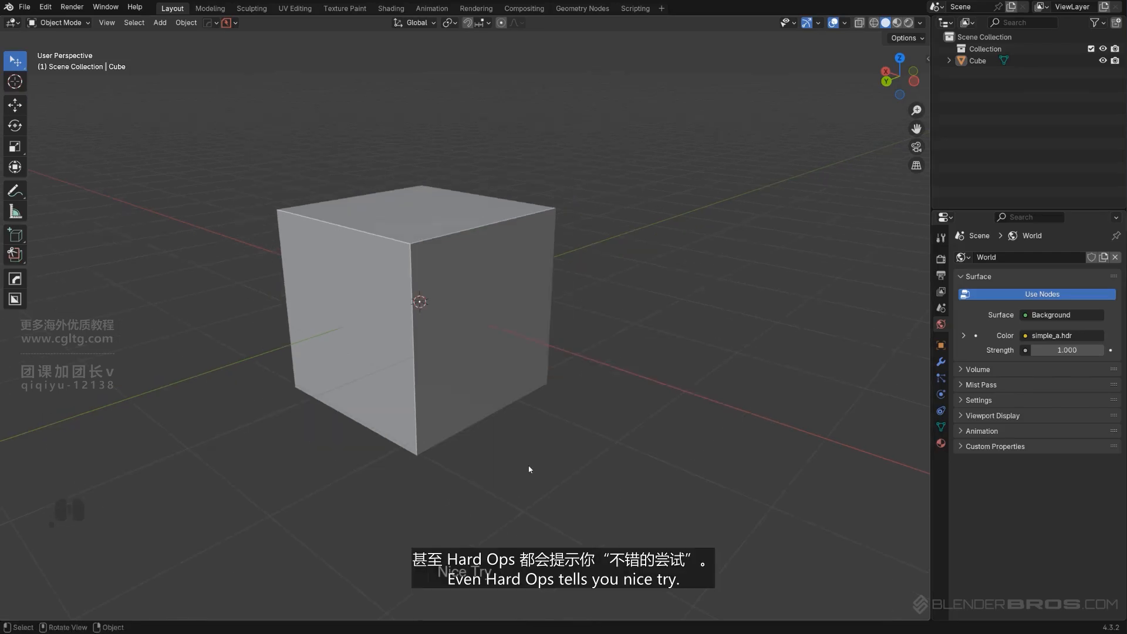
Select the cube and voxelize it with Voxelize Object from the Hard Ops settings.
middle_click_drag(583, 450, 487, 279)
left_click(447, 292, "shift")
key("q")
mouse_move(519, 276)
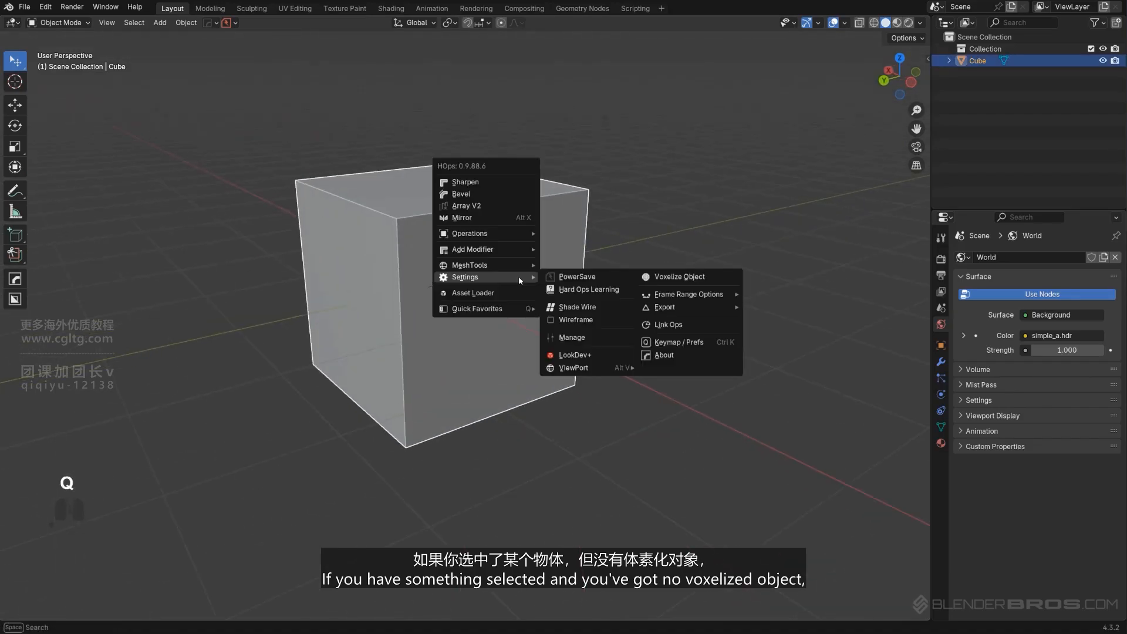
left_click(628, 281)
Examine the voxelized cube's grid of small quads in Edit Mode from several sides.
key("Tab")
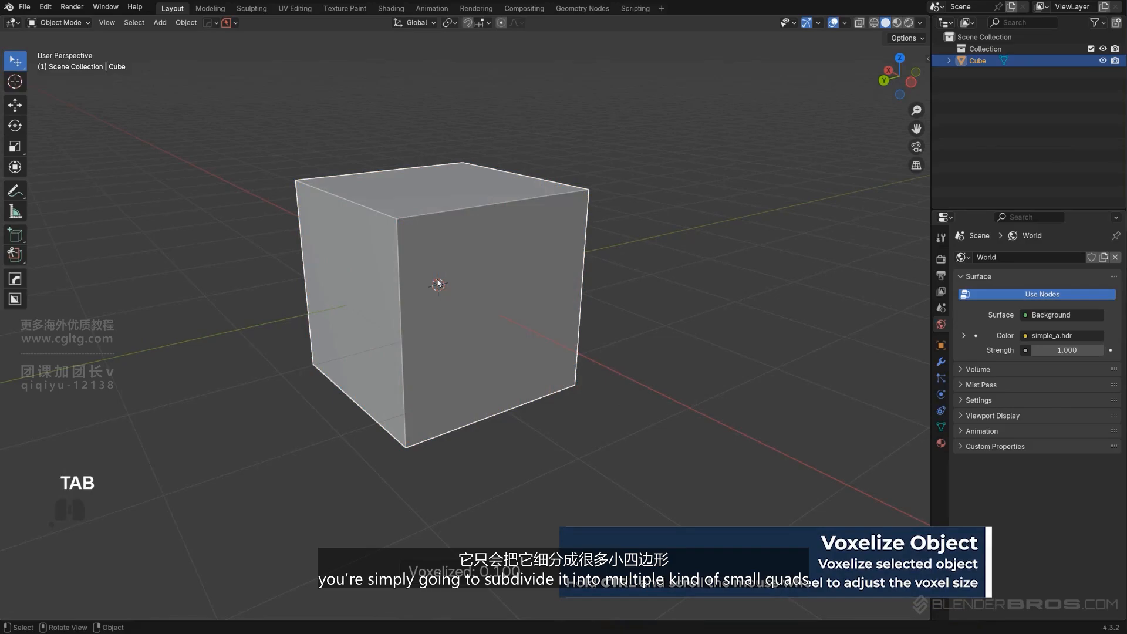
key("Tab")
middle_click_drag(438, 283, 482, 272)
scroll(453, 278, "up", 3)
middle_click_drag(482, 271, 614, 267)
scroll(485, 310, "up", 1)
scroll(575, 291, "down", 3)
mouse_move(570, 298)
middle_mouse_down()
mouse_move(747, 302)
mouse_move(581, 294)
middle_mouse_up()
scroll(530, 335, "up", 2)
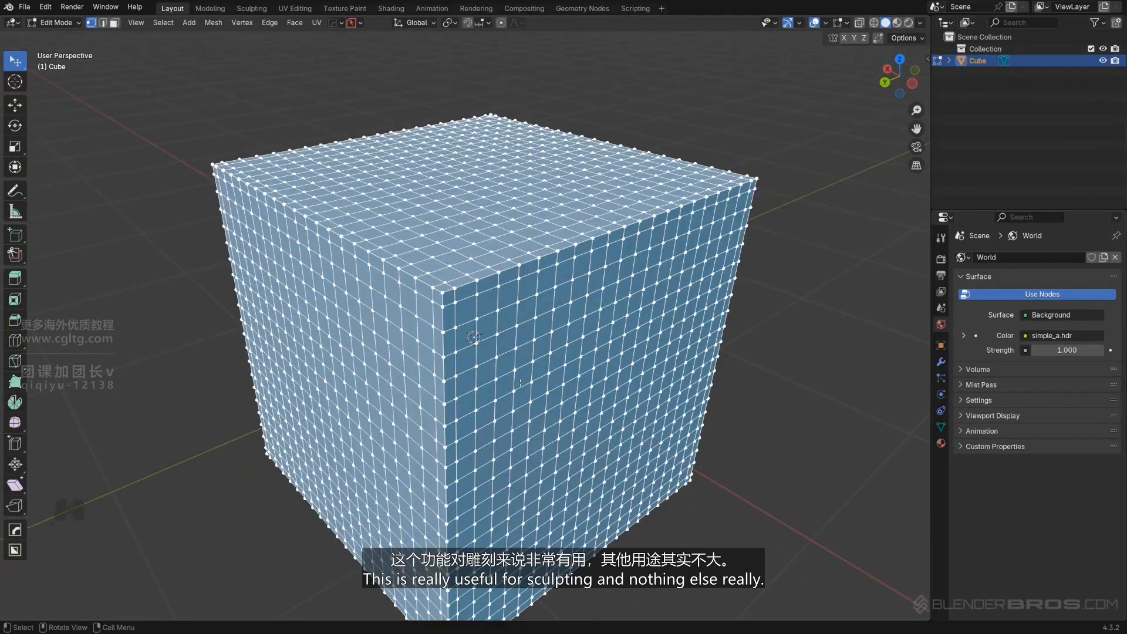
middle_click_drag(520, 383, 597, 288)
Return to Object Mode, delete the voxelized cube and add a new cube mesh.
key("Tab")
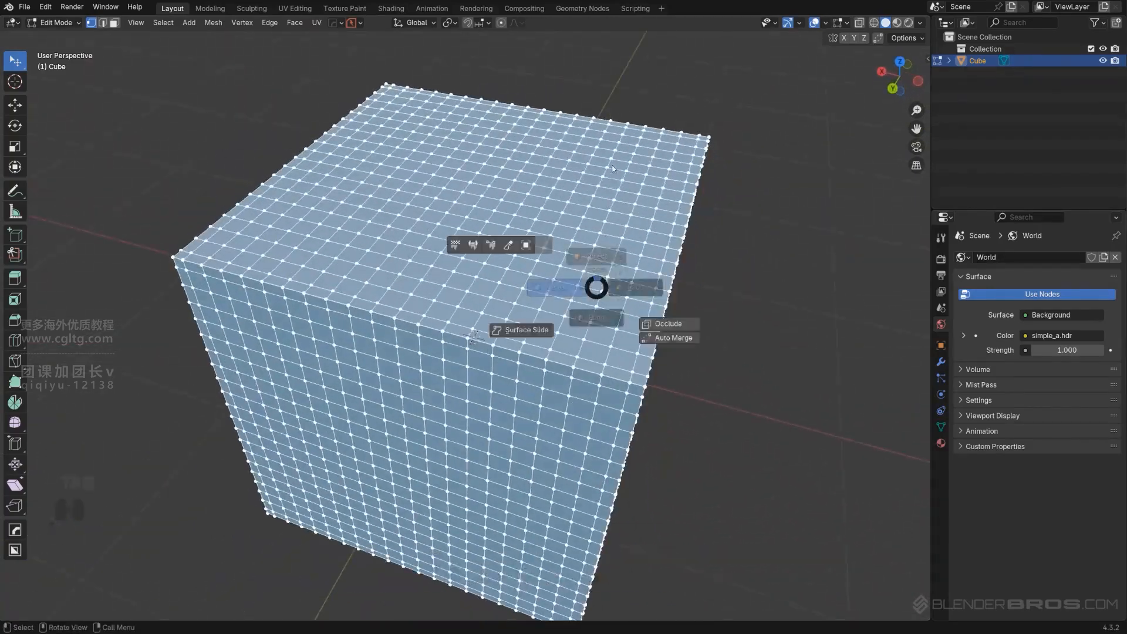
key("x")
left_click(531, 254)
key("shift+a")
mouse_move(600, 298)
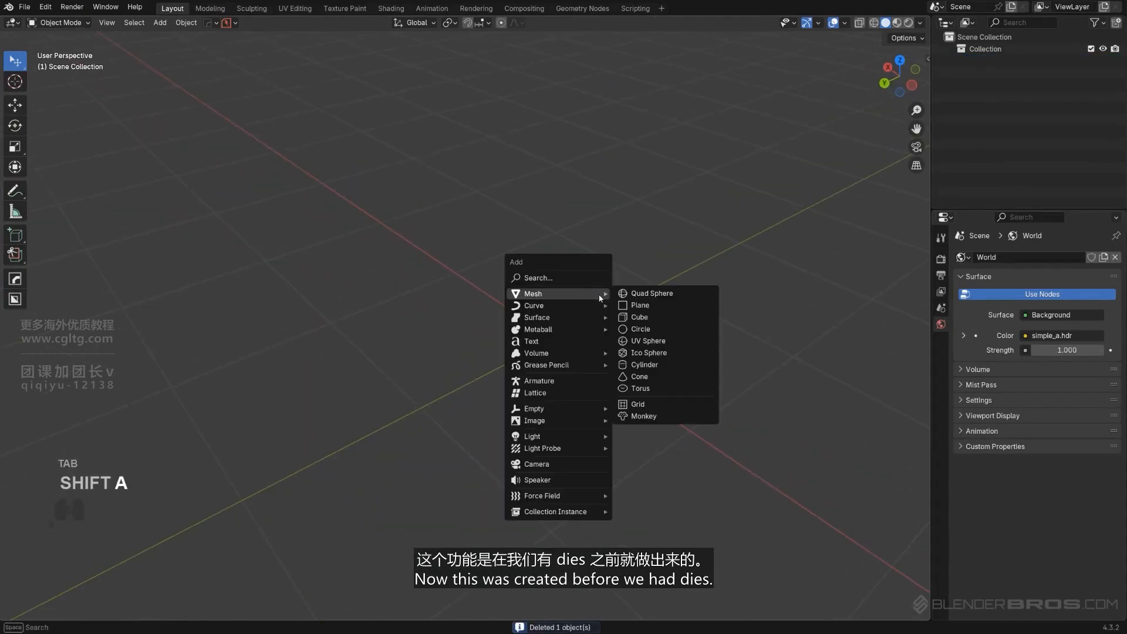
left_click(693, 318)
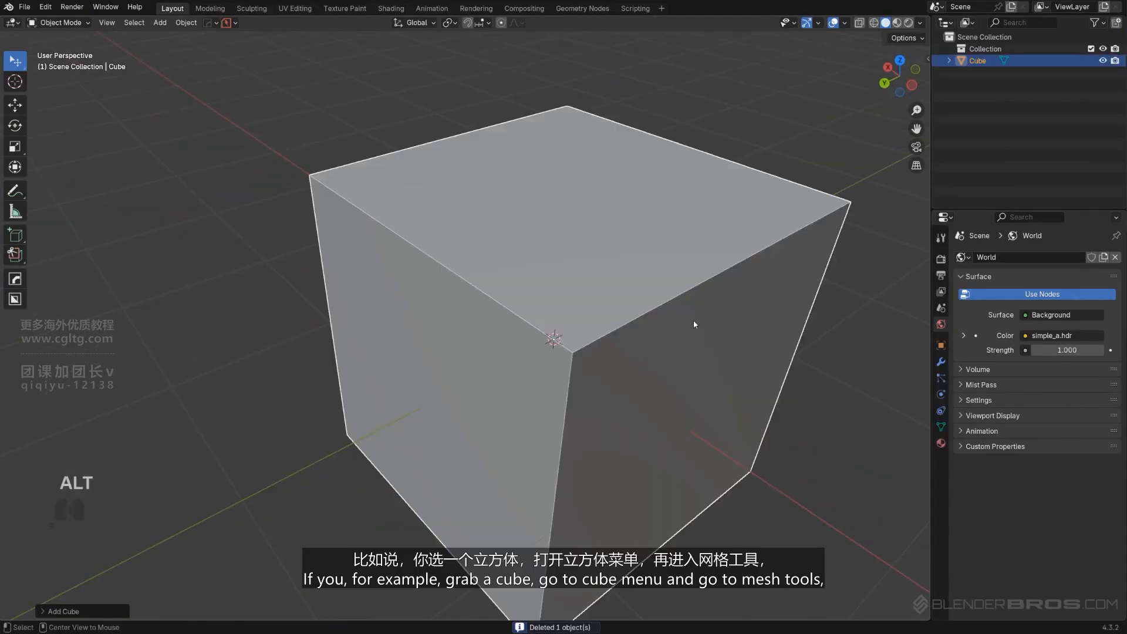
Dice the cube from the left orthographic view with Dice V2 in 2D mode, using 4 by 4 segments.
middle_click_drag(694, 325, 511, 289, "alt")
key("KP_5")
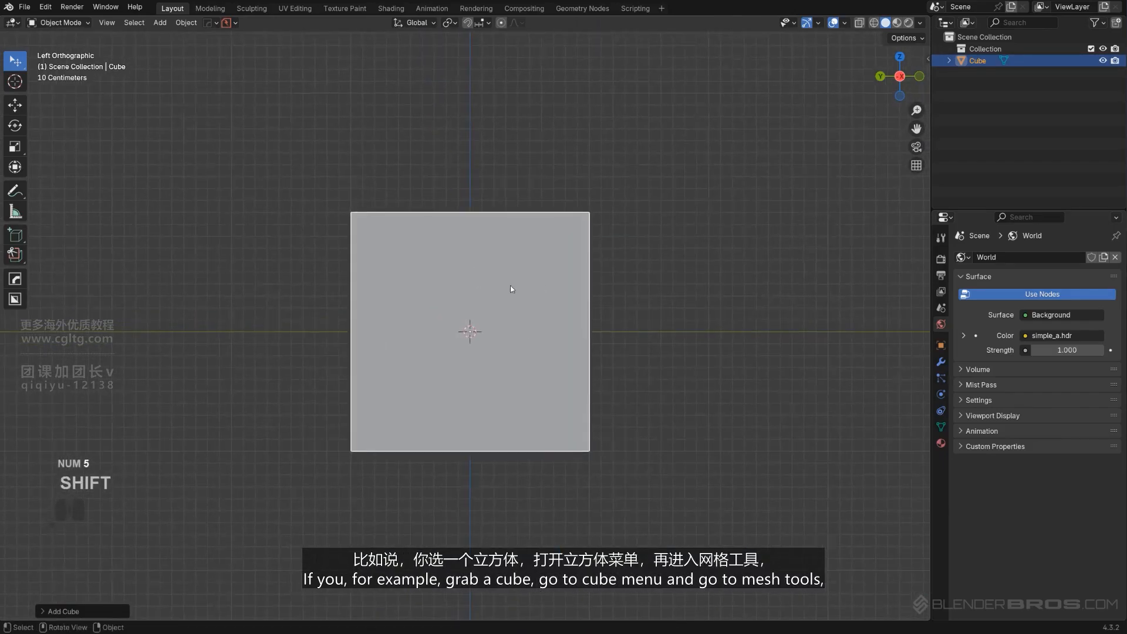
scroll(511, 289, "up", 2)
key("q")
mouse_move(489, 270)
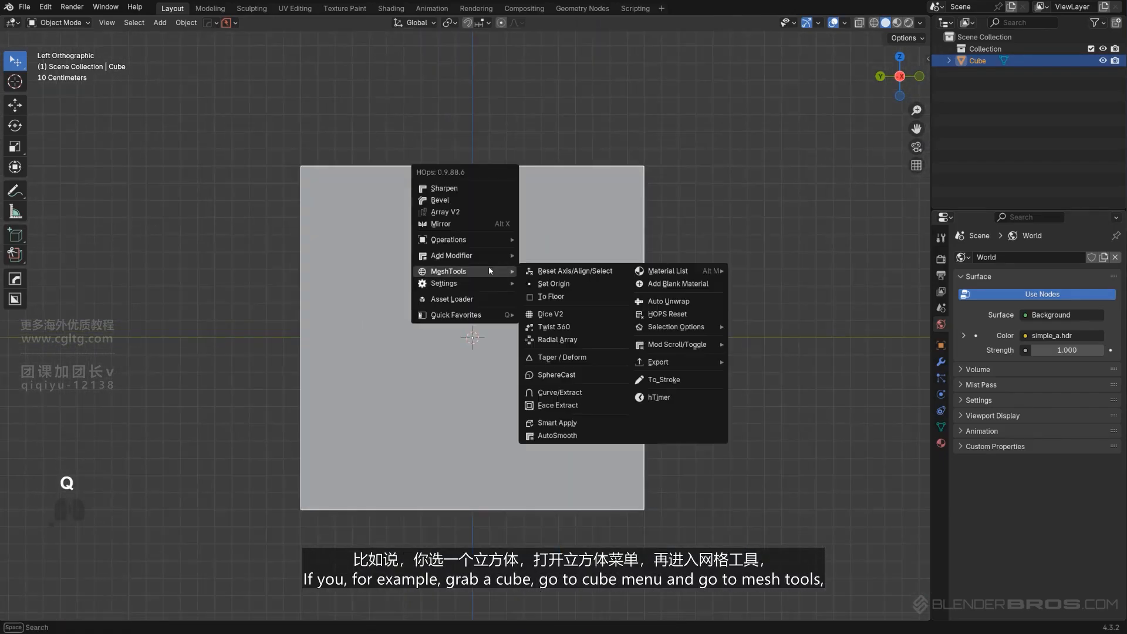
left_click(583, 312)
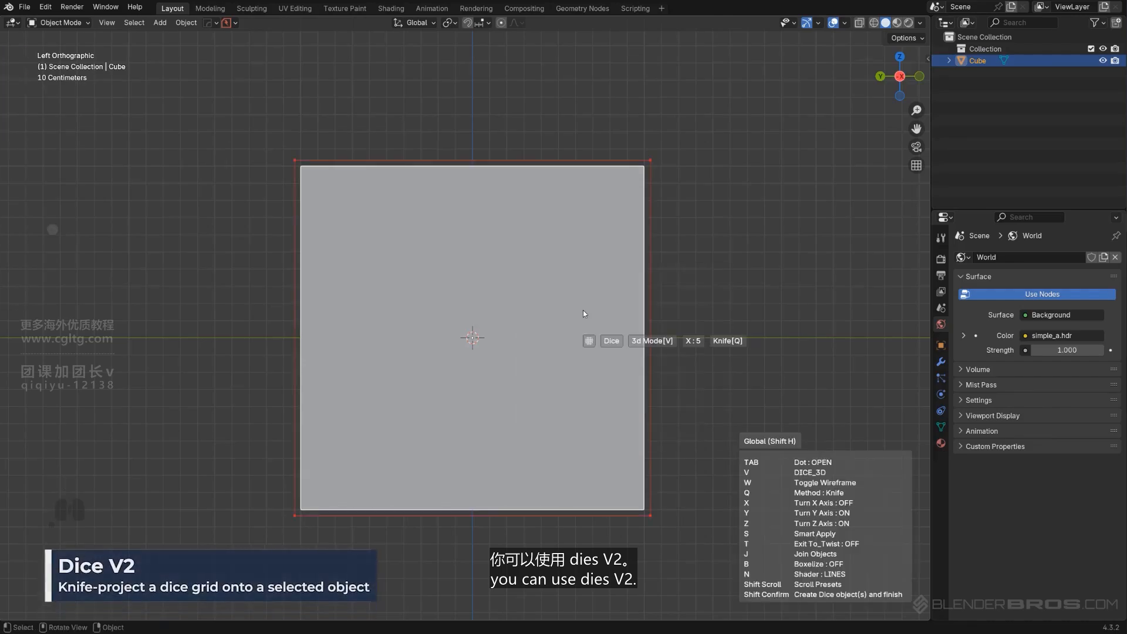
key("v")
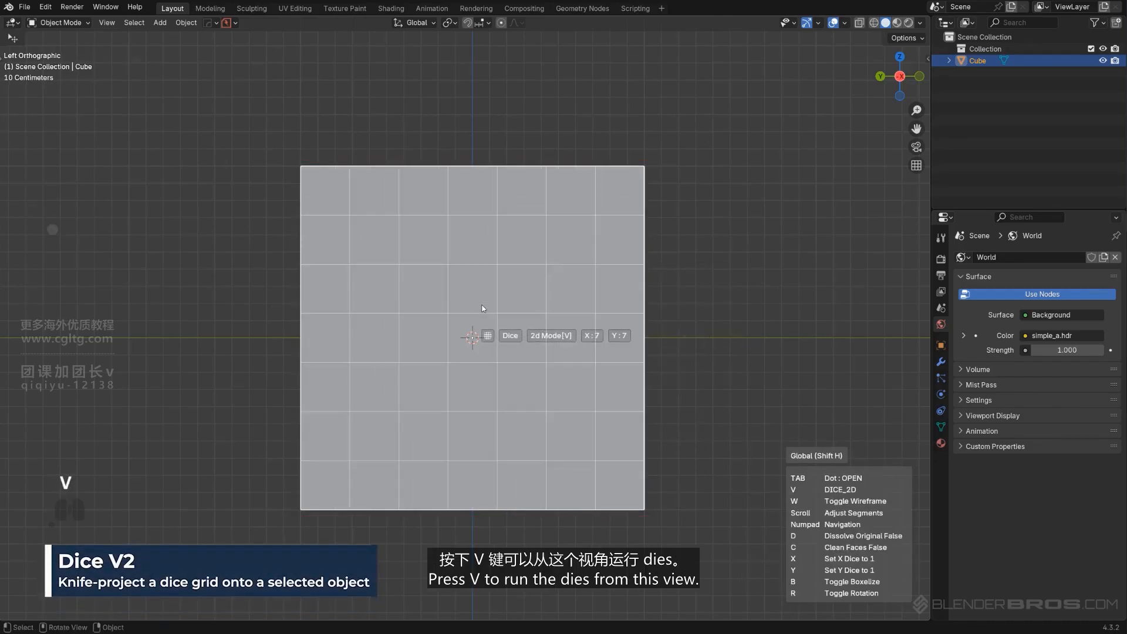
scroll(482, 305, "down", 4)
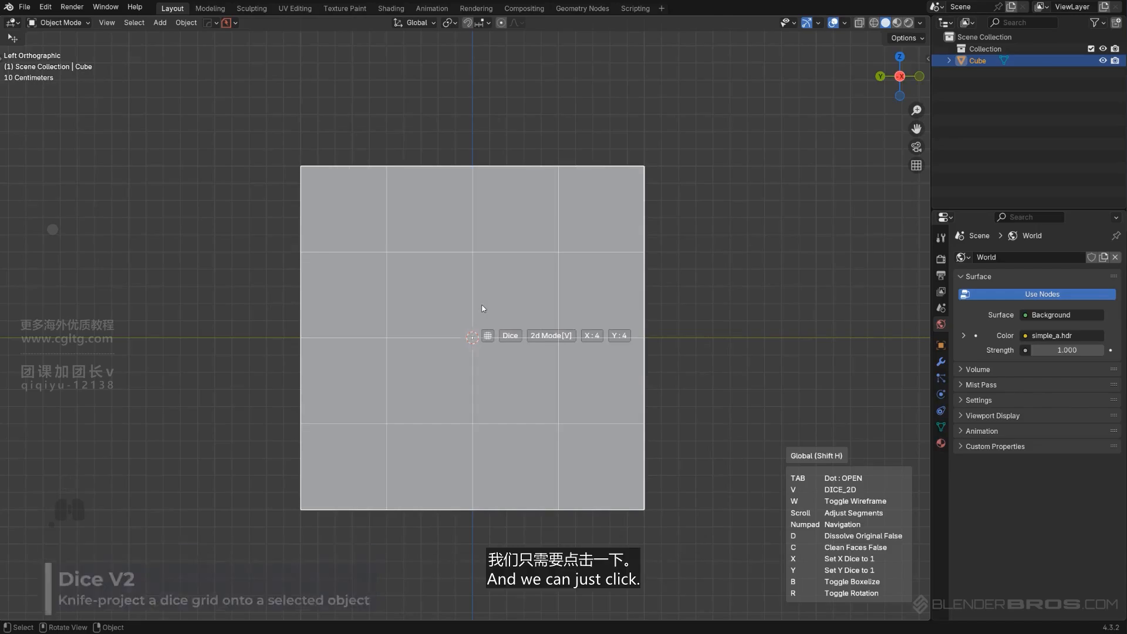
left_click(483, 308)
Check the diced cube's mesh in Edit Mode, and replace the cube with a new cube mesh.
scroll(470, 308, "down", 3)
key("KP_5")
middle_click_drag(468, 308, 512, 330)
key("Tab")
key("Tab")
key("x")
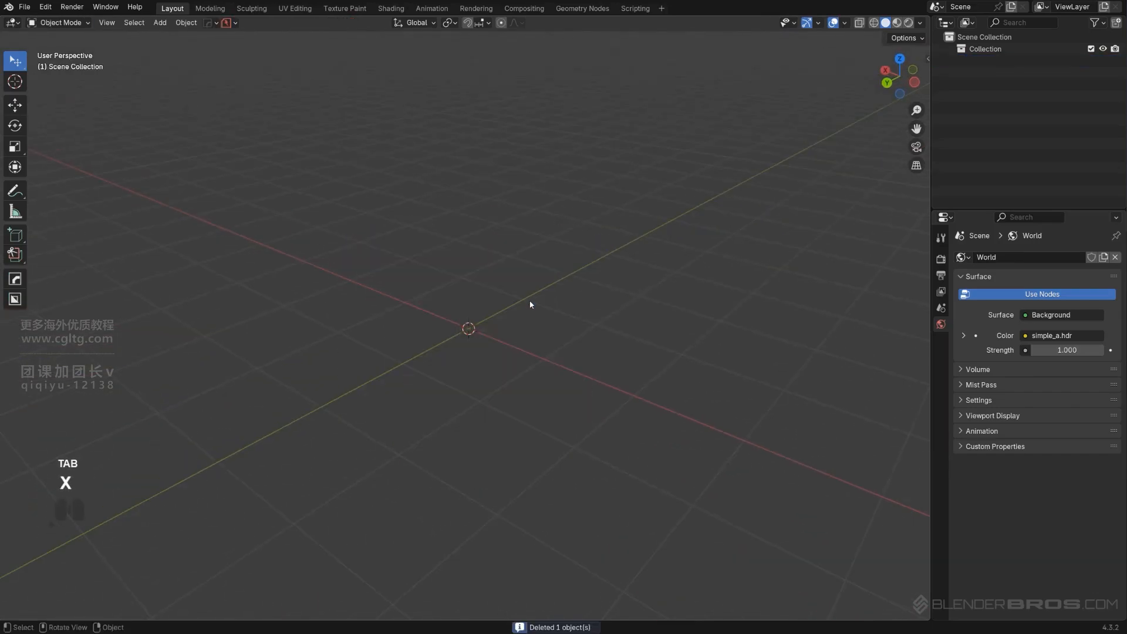
key("shift+a")
mouse_move(500, 295)
left_click(596, 323)
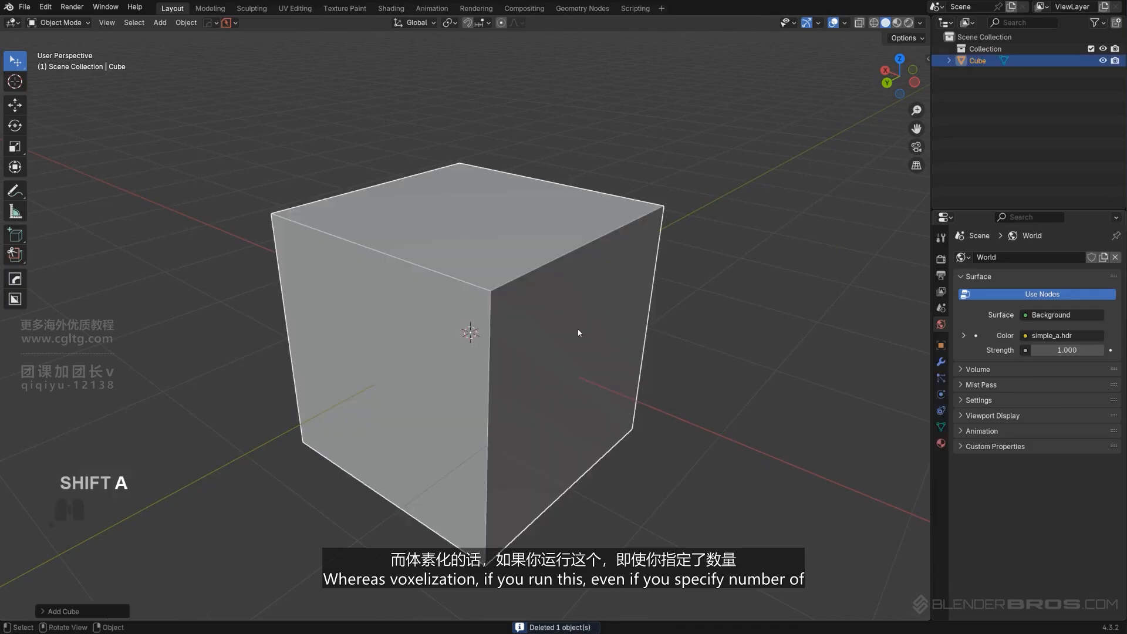
Try to voxelize the new cube from the back orthographic view and check its mesh in Edit Mode.
middle_click_drag(597, 322, 483, 315, "alt")
key("KP_5")
key("q")
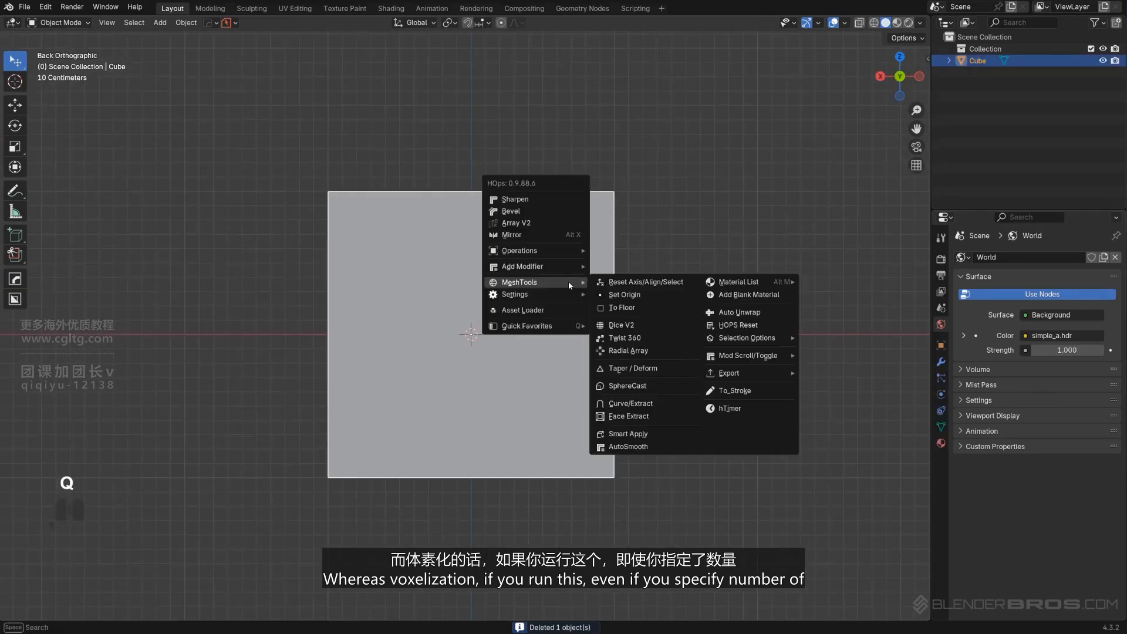
mouse_move(532, 301)
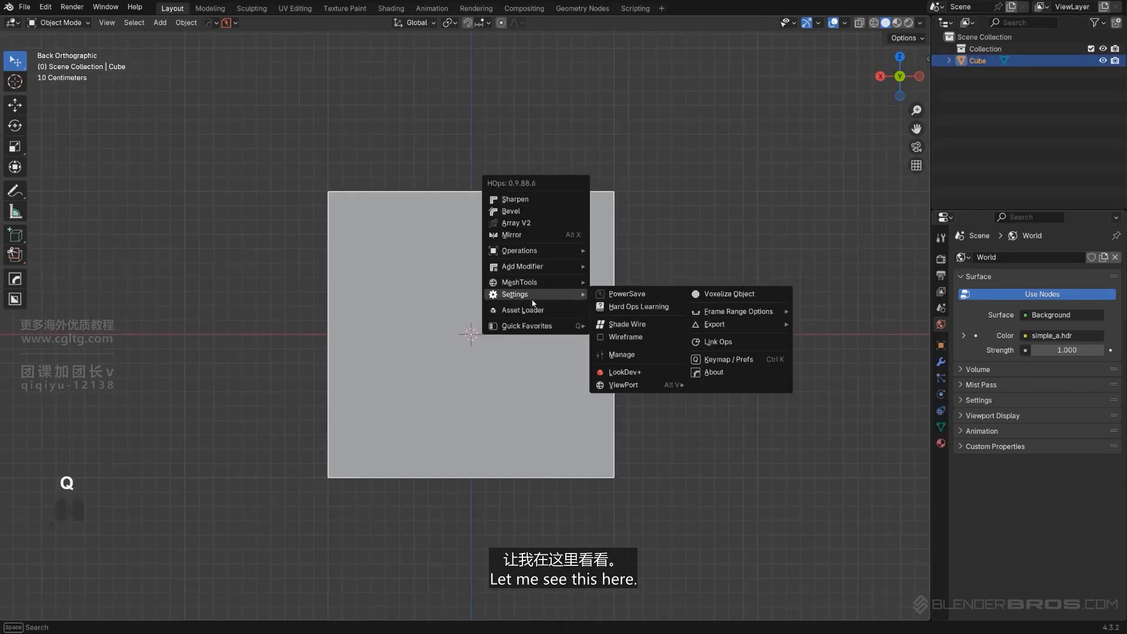
left_click(735, 294)
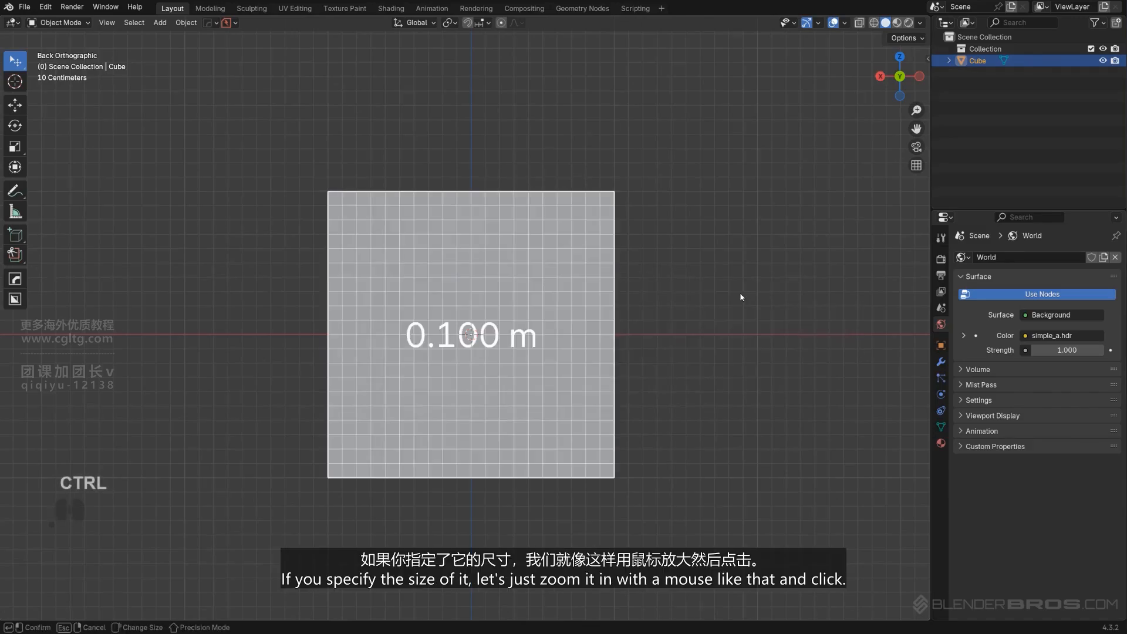
left_click(447, 337)
key("Tab")
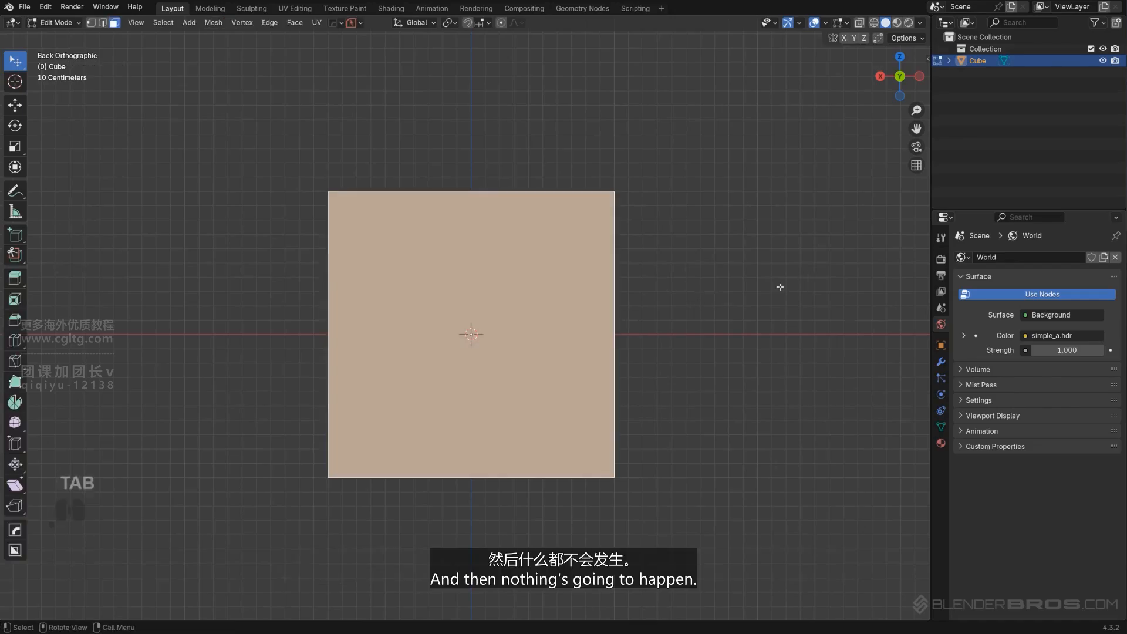
Voxelize the cube from Object Mode with a voxel size of about 0.43 m and show its mesh in Edit Mode.
key("Tab")
key("q")
mouse_move(583, 226)
left_click(757, 231)
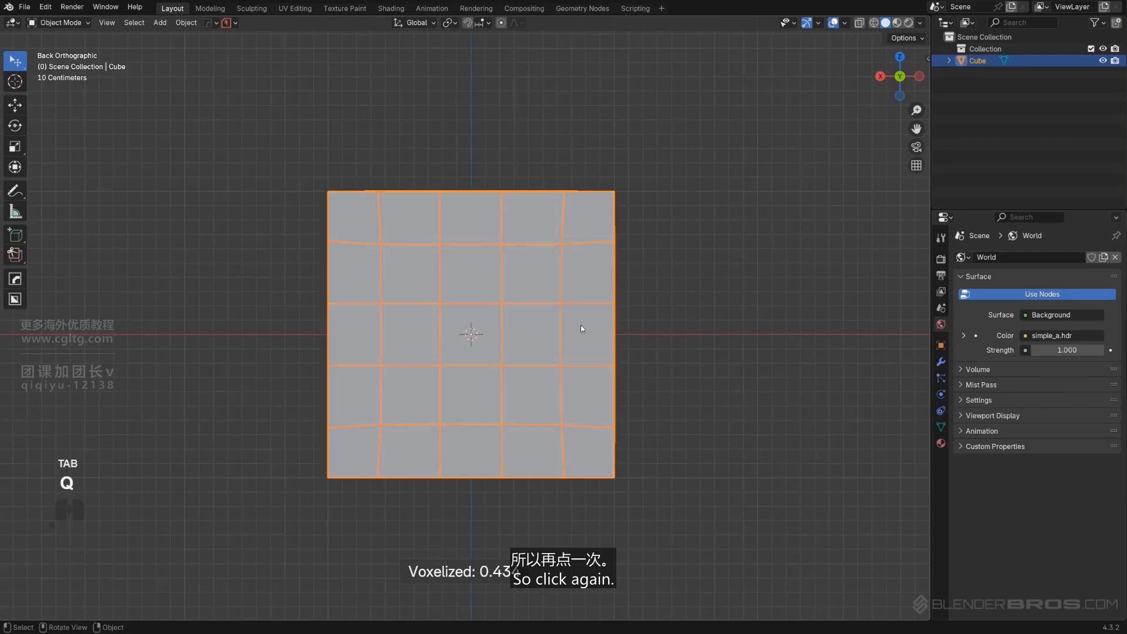
left_click(580, 325)
key("Tab")
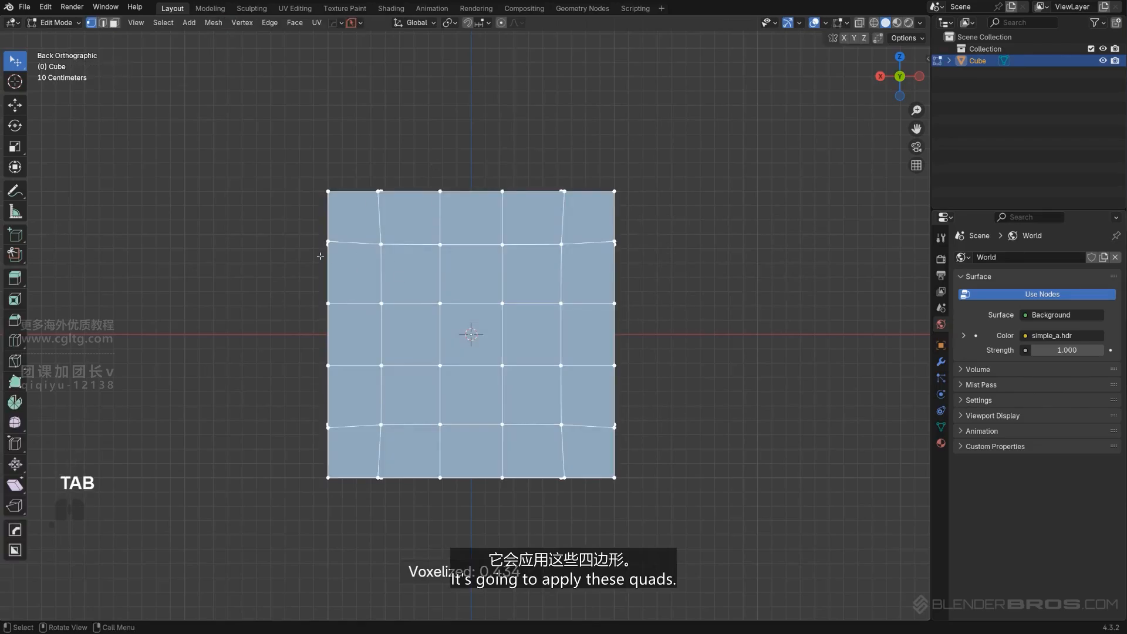
Straighten the uppermost and lowermost inner horizontal edge loops of the voxelized cube with MACHIN3 Align.
scroll(320, 256, "up", 3)
left_click(103, 23)
left_click(486, 196, "alt")
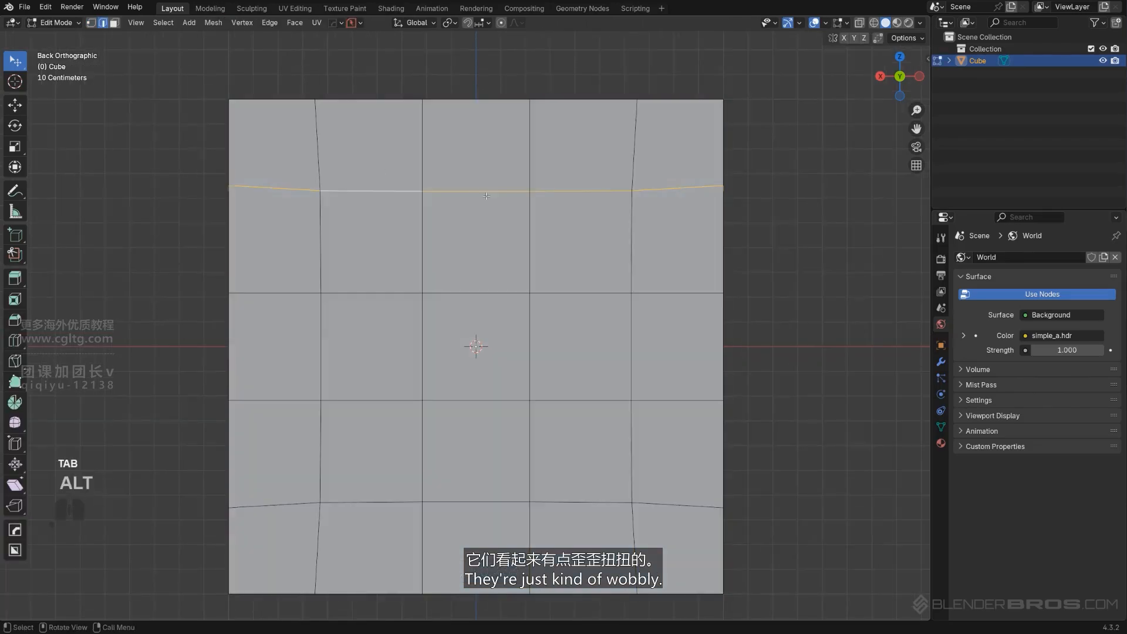
scroll(486, 196, "down", 2)
key("alt+a")
left_click(528, 314)
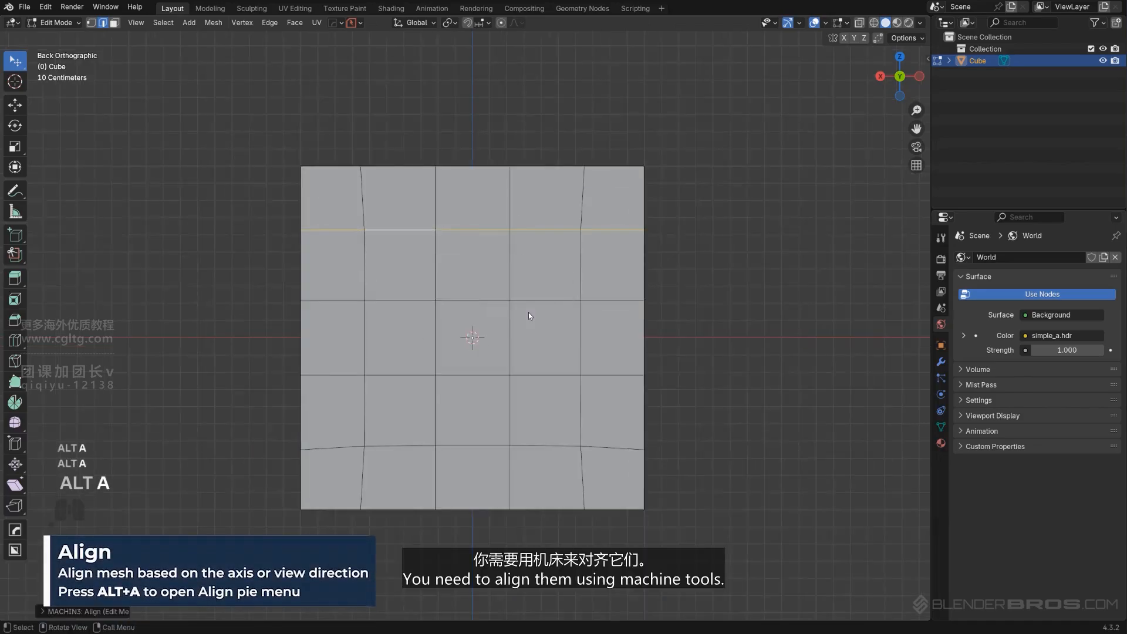
left_click(514, 457, "alt")
key("alt+a")
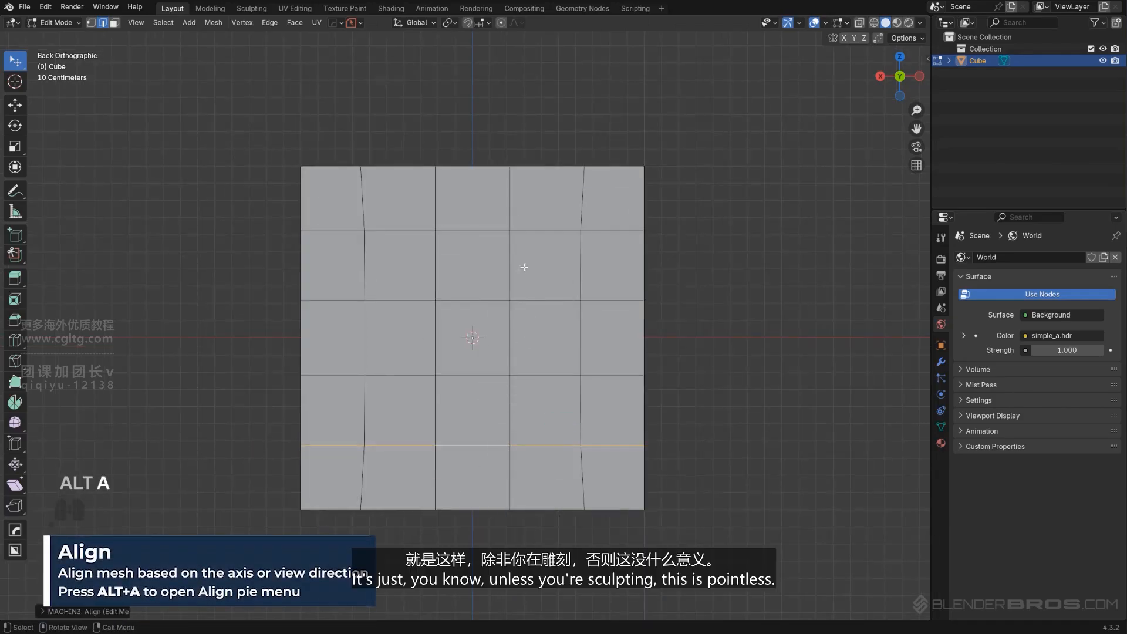
Check the aligned cube in perspective, return to Object Mode and replace it with a new, deselected cube.
scroll(384, 317, "down", 3)
key("KP_5")
middle_click_drag(385, 318, 531, 335)
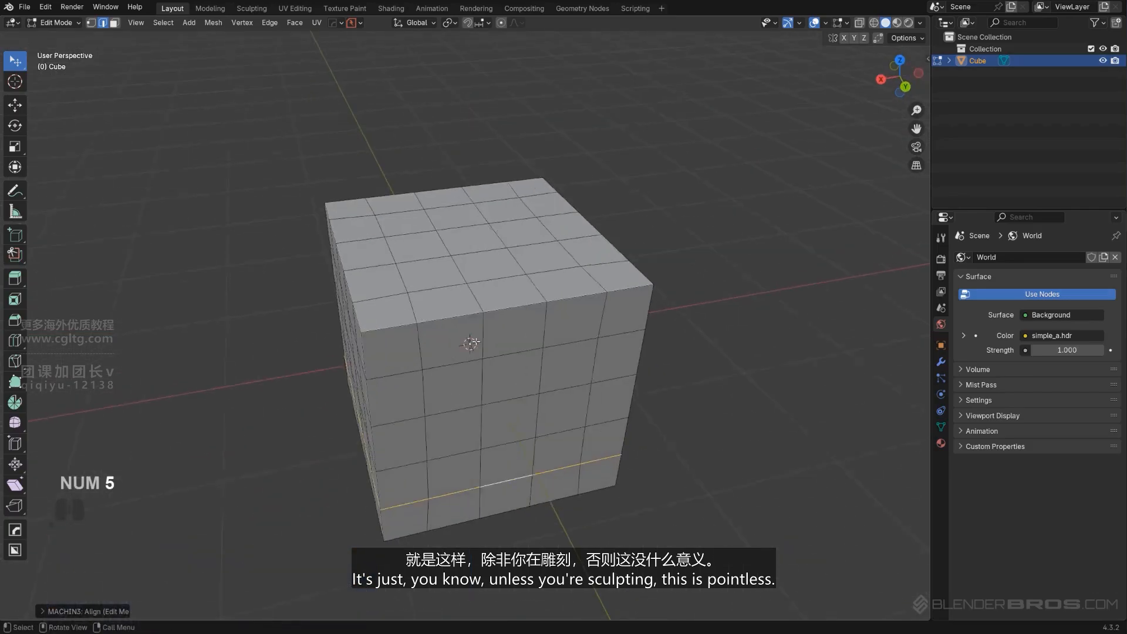
key("Tab")
key("x")
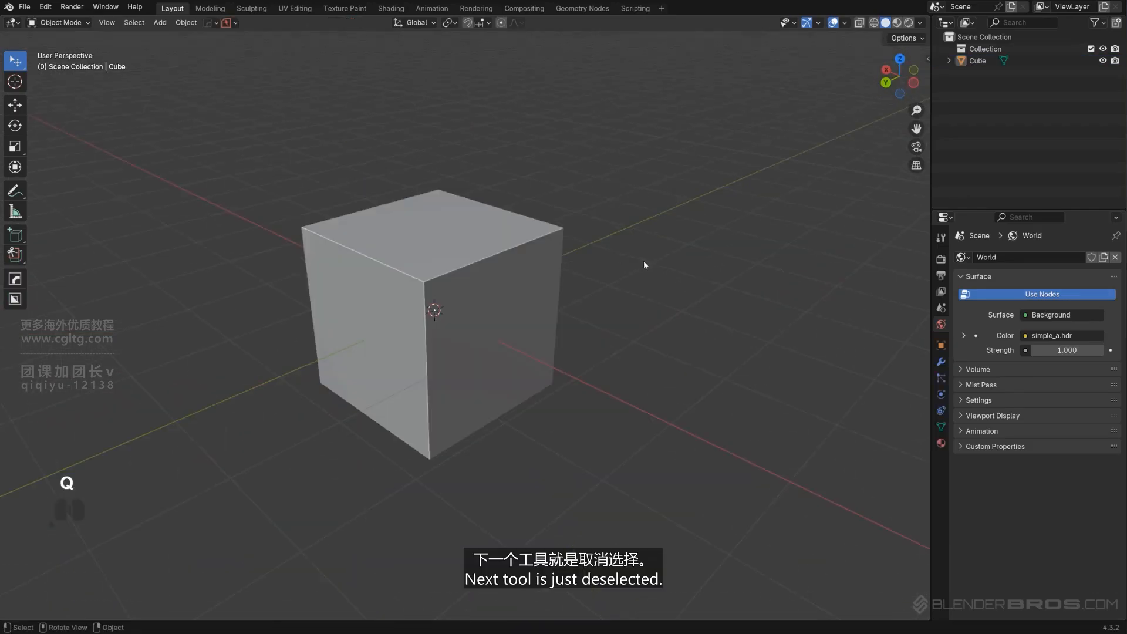
Run Hard Ops' Frame Range with nothing selected to set the scene's last frame to 6000.
key("q")
mouse_move(646, 270)
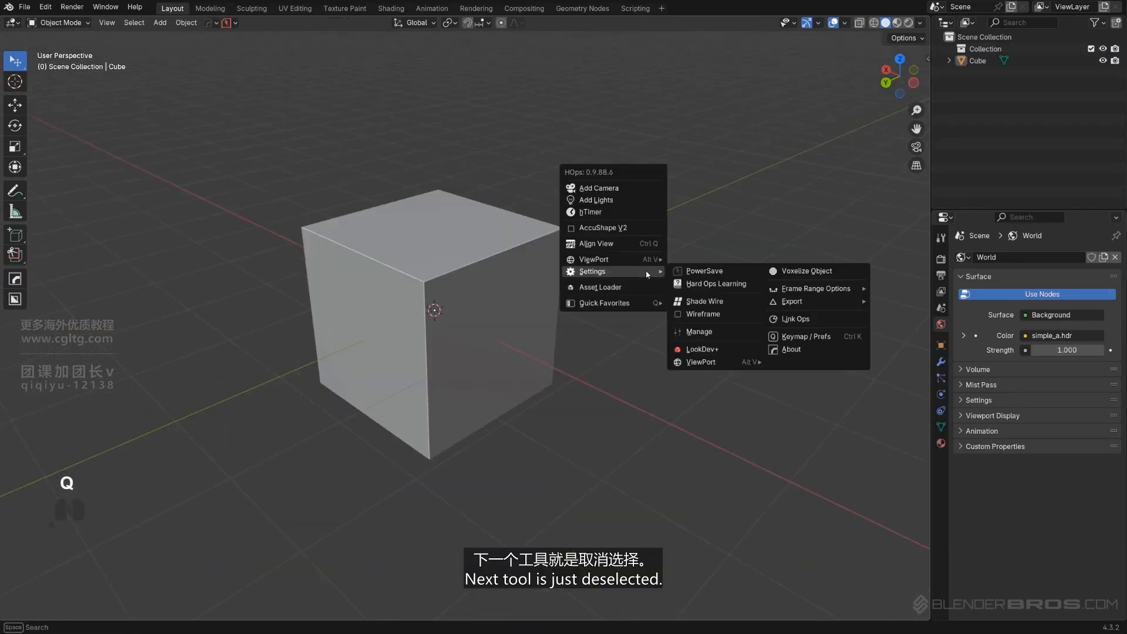
mouse_move(846, 290)
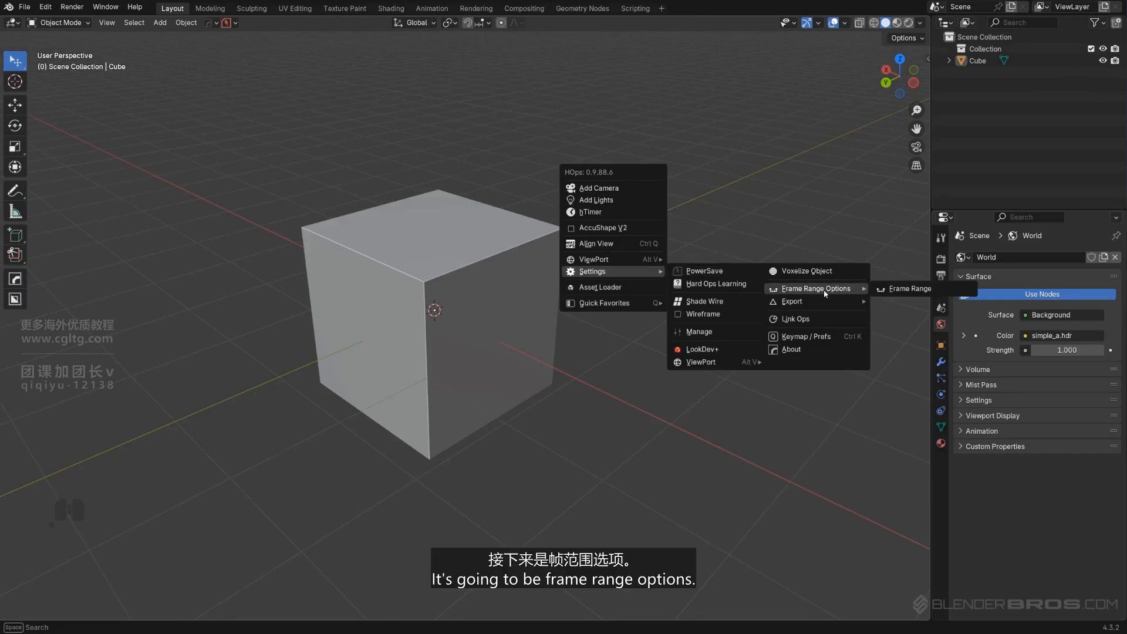
left_click(925, 291)
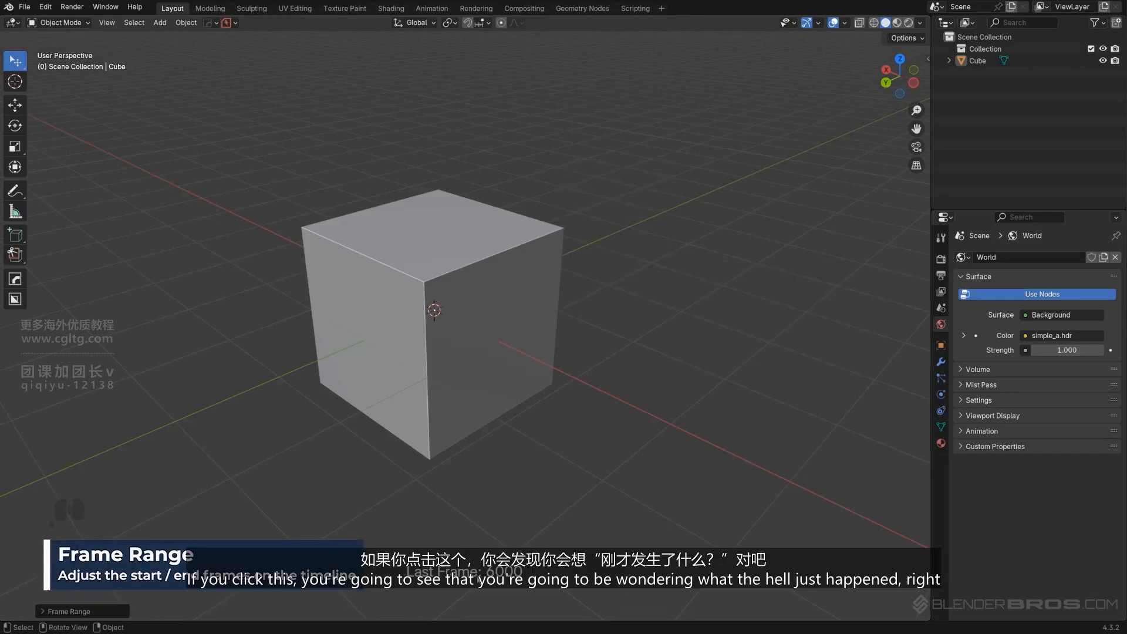
Split off an area beneath the 3D viewport and switch it to the Timeline editor.
middle_click_drag(450, 590, 604, 464, "shift")
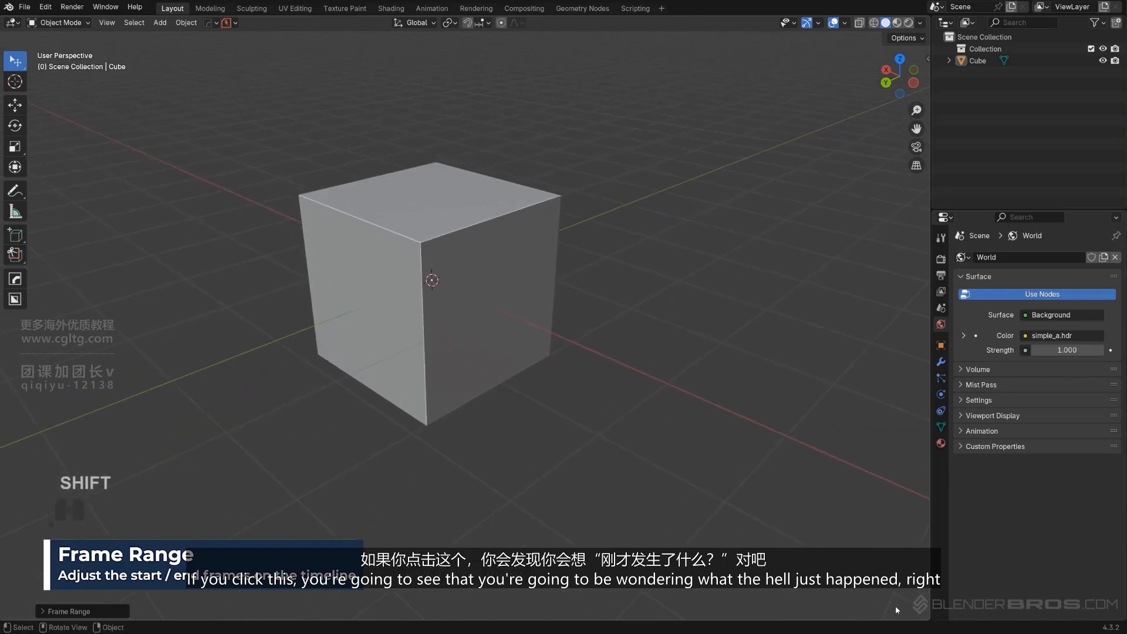
left_click_drag(926, 620, 910, 387)
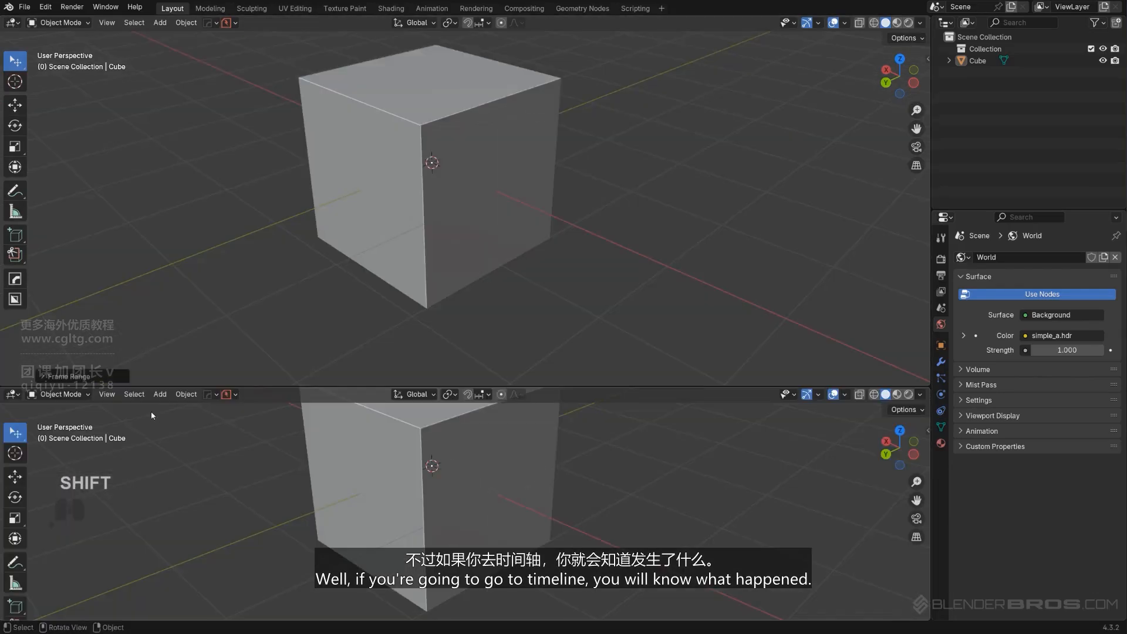
left_click(23, 397)
left_click(176, 438)
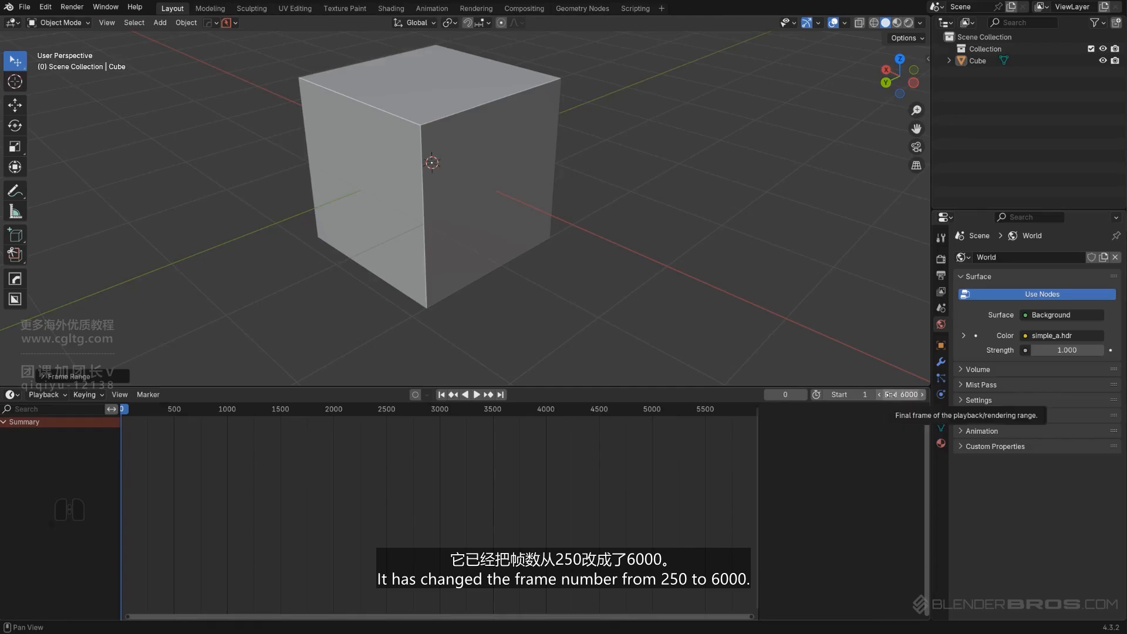
Start a new file, discarding the current scene, and open a Timeline area below the 3D viewport.
left_click(24, 7)
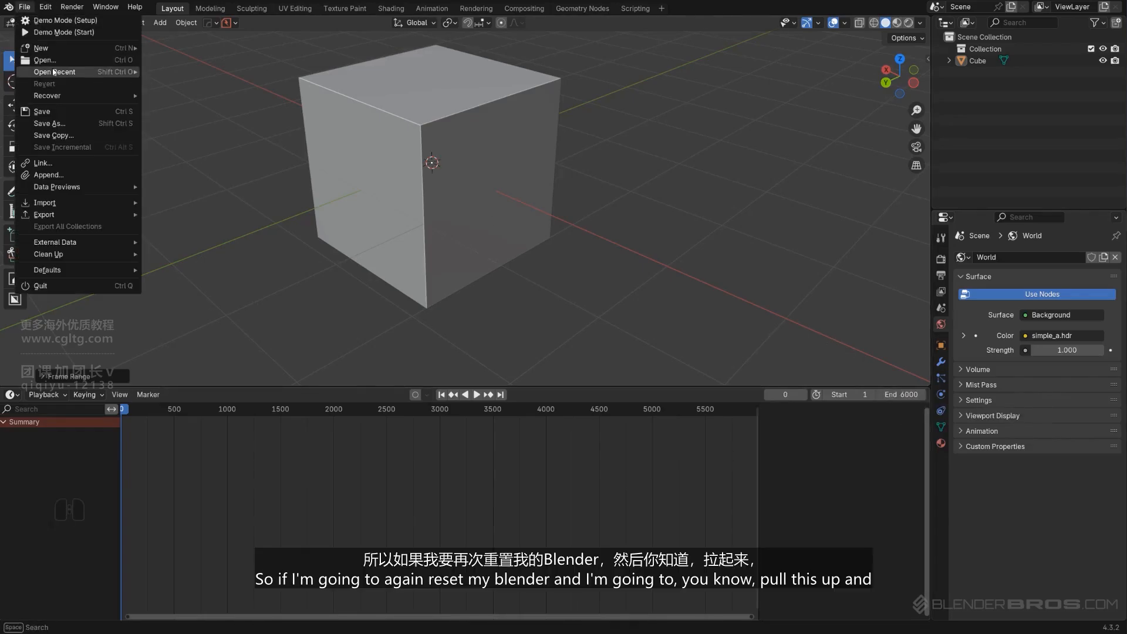
left_click(187, 72)
left_click(582, 336)
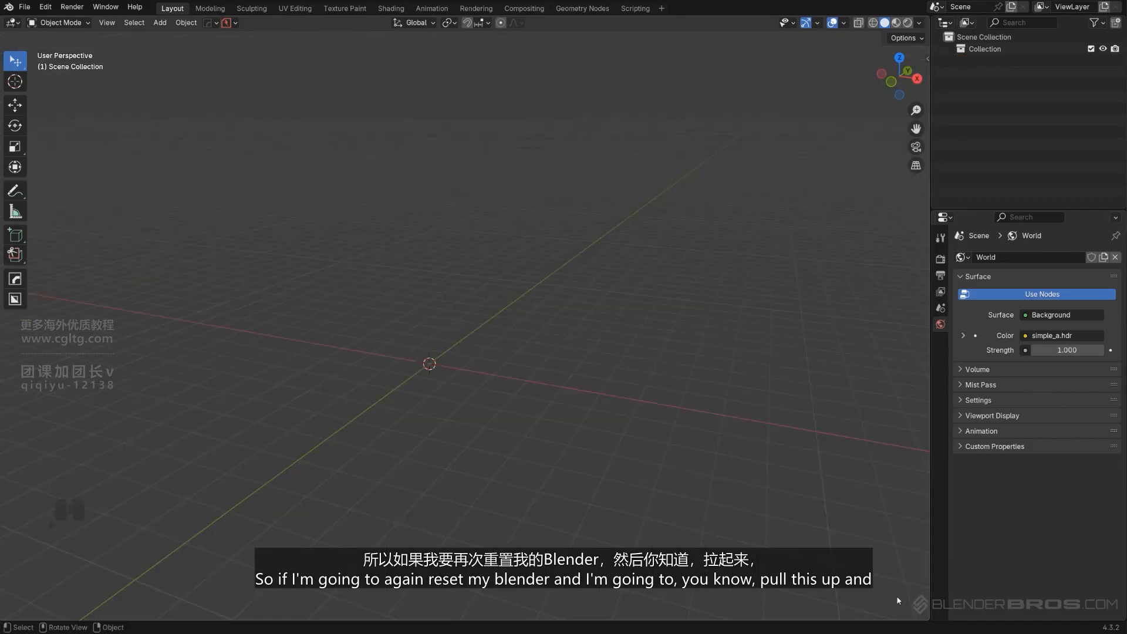
left_click_drag(925, 615, 899, 418)
left_click(12, 427)
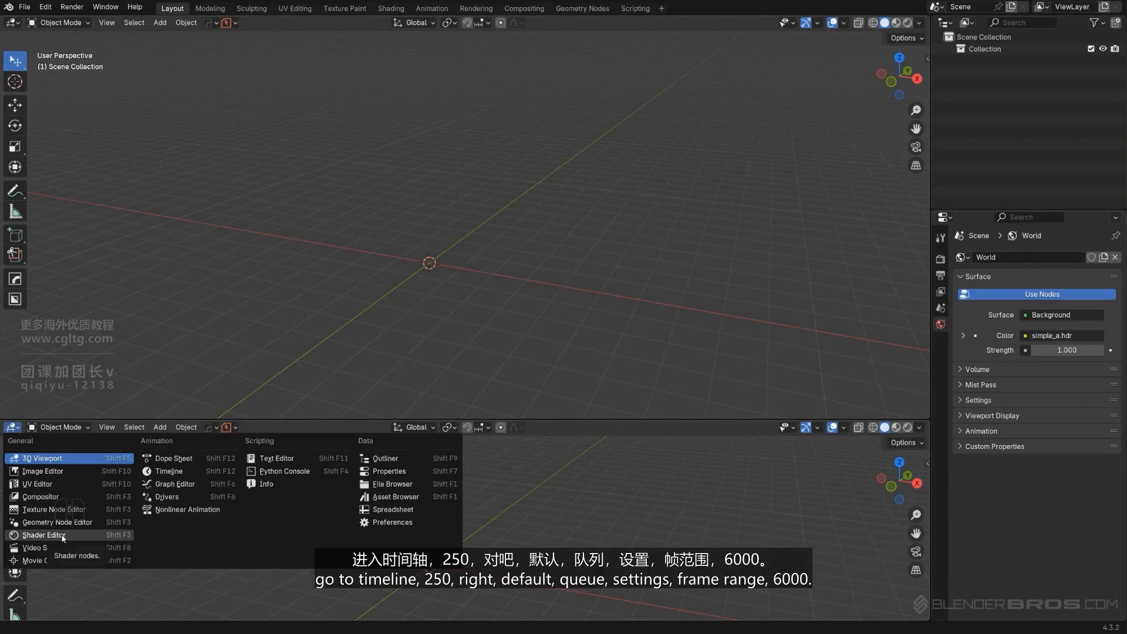
left_click(176, 473)
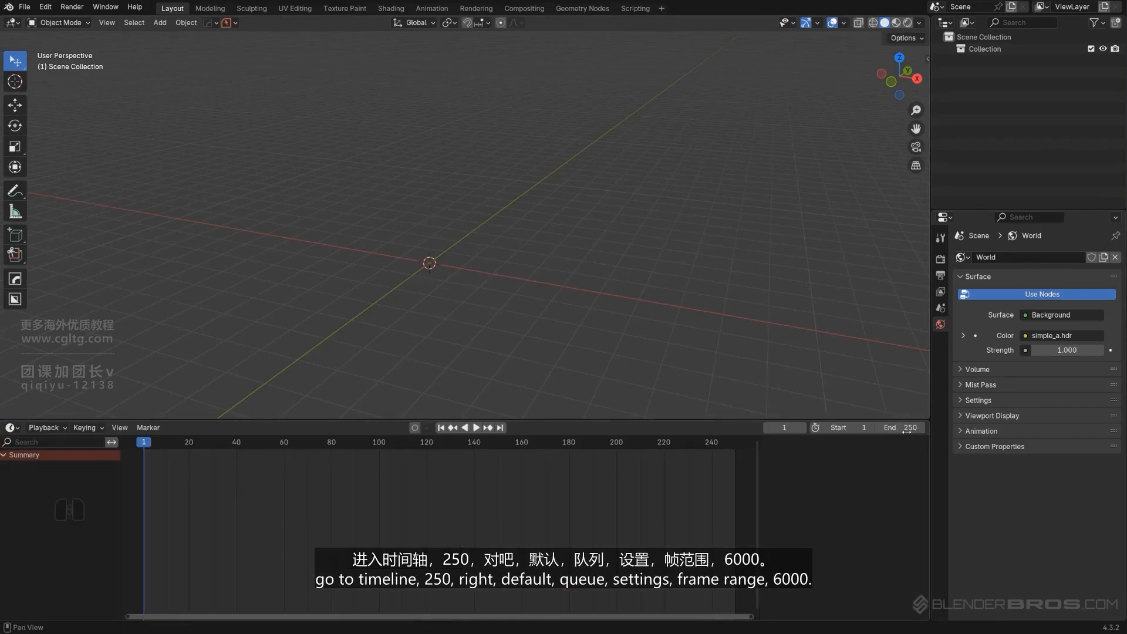
Apply Hard Ops' Frame Range in the new file to set the end frame to 6000, and close the Timeline area.
key("q")
mouse_move(524, 224)
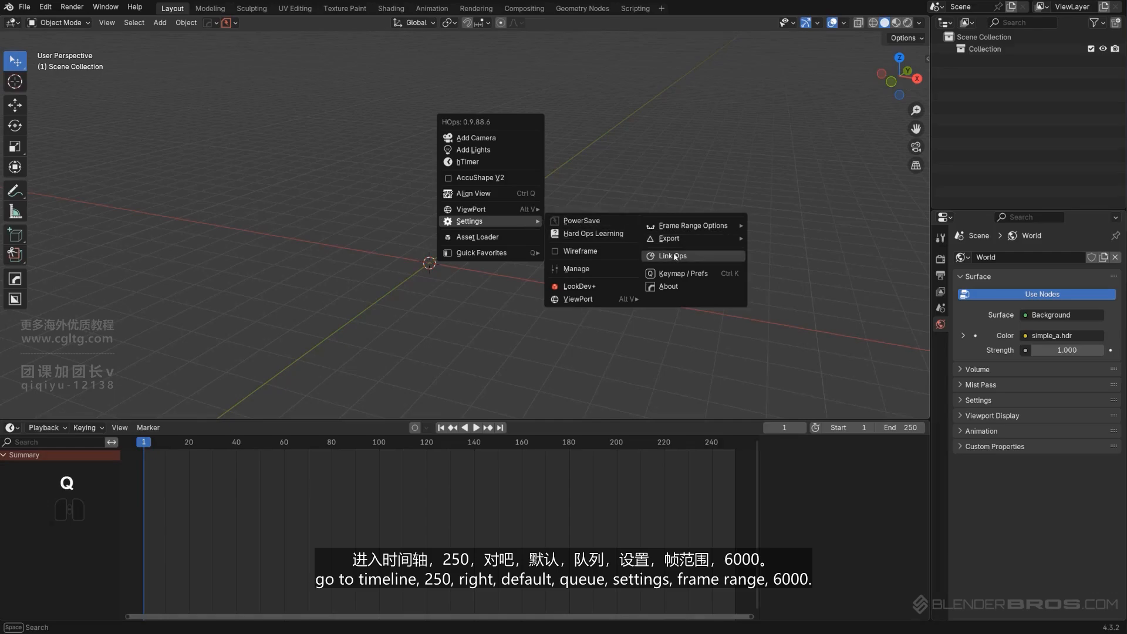
mouse_move(684, 228)
left_click(792, 229)
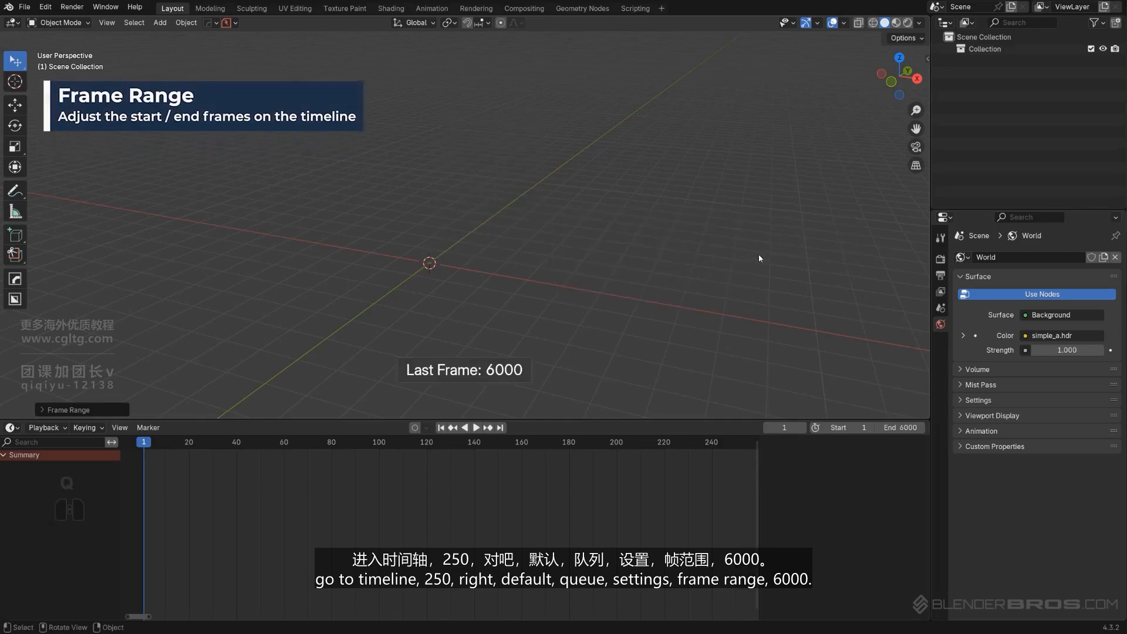
key("ctrl+space")
Look at the Export options in the Hard Ops Settings.
left_click_drag(569, 311, 566, 313, "shift")
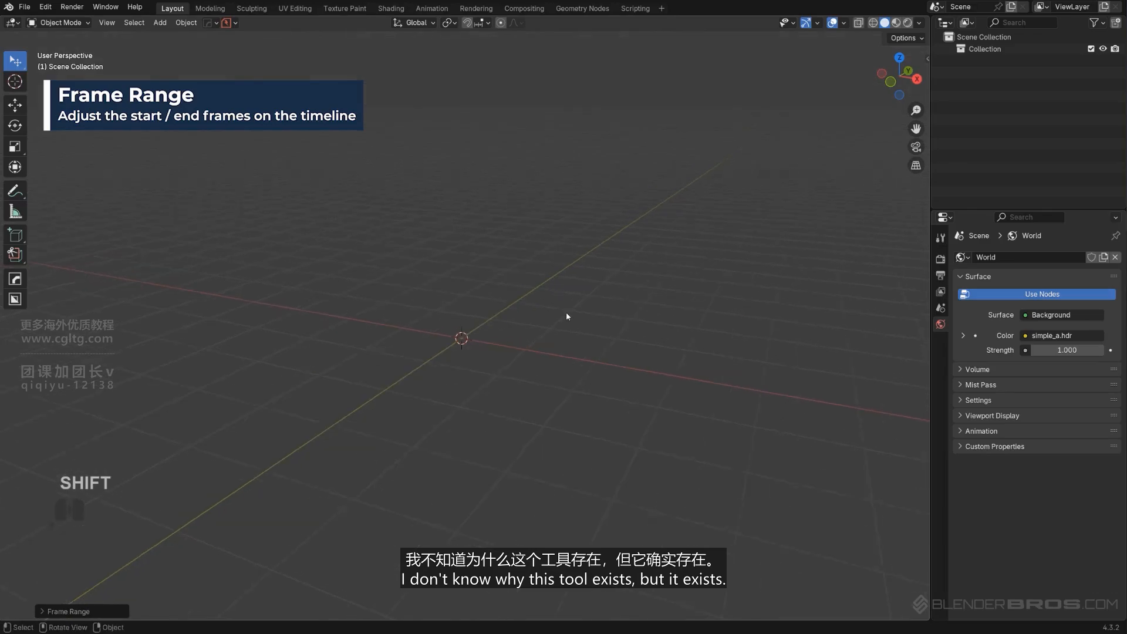
middle_click_drag(566, 313, 492, 293, "shift")
middle_click_drag(492, 293, 475, 290)
key("q")
mouse_move(544, 304)
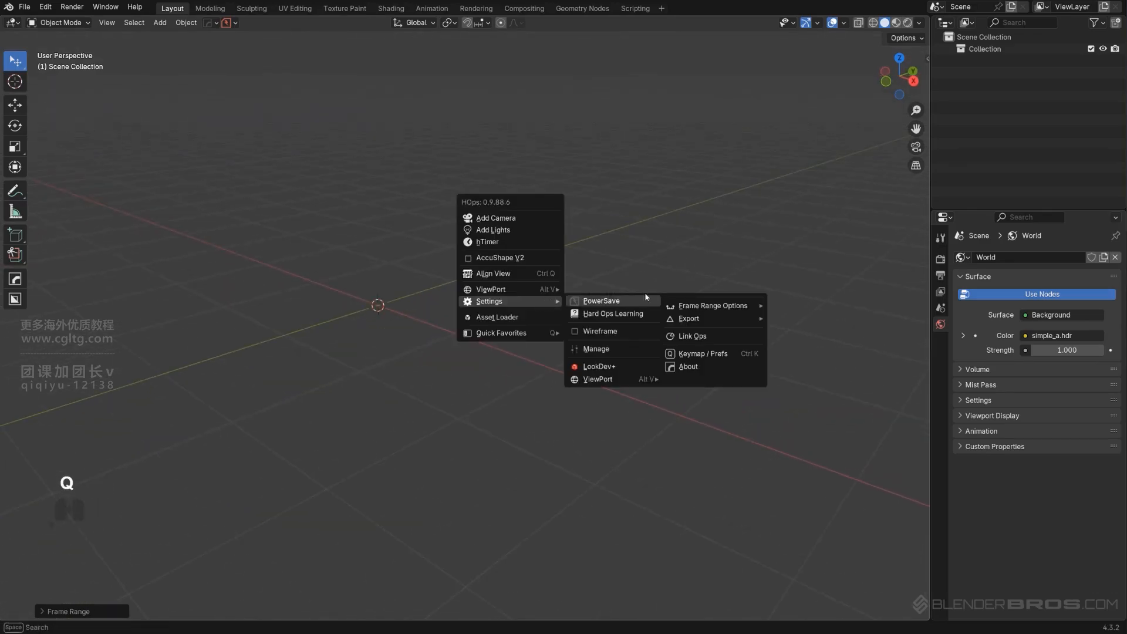
mouse_move(728, 321)
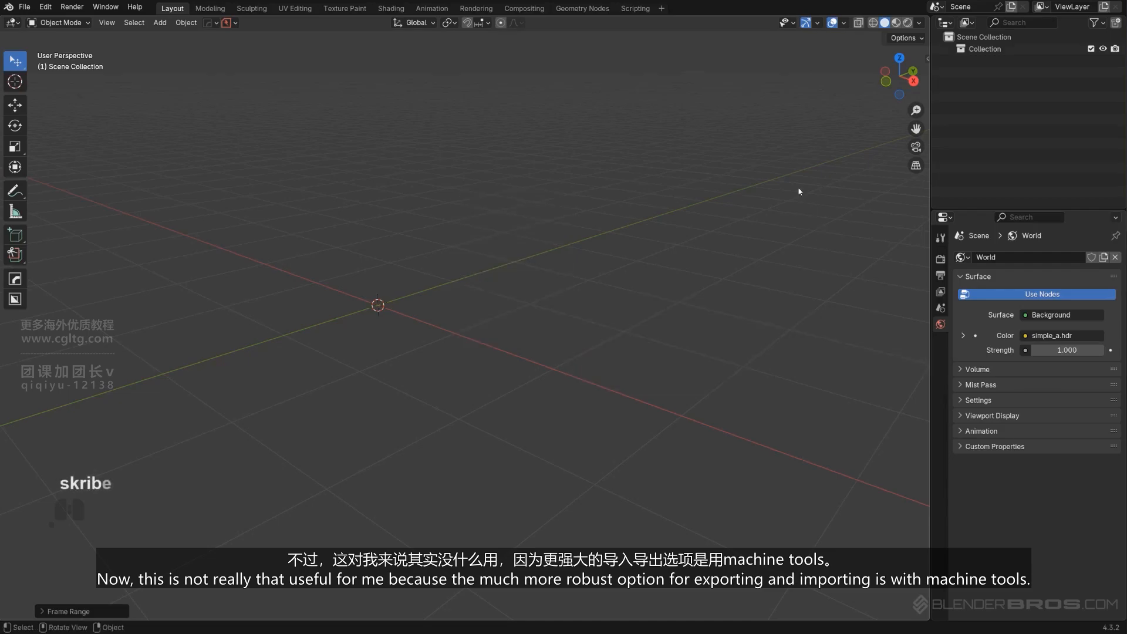
Show MACHIN3tools' Save, Open, Append pie with its import and export options, and dismiss it.
middle_click_drag(543, 269, 555, 270)
key("ctrl+s")
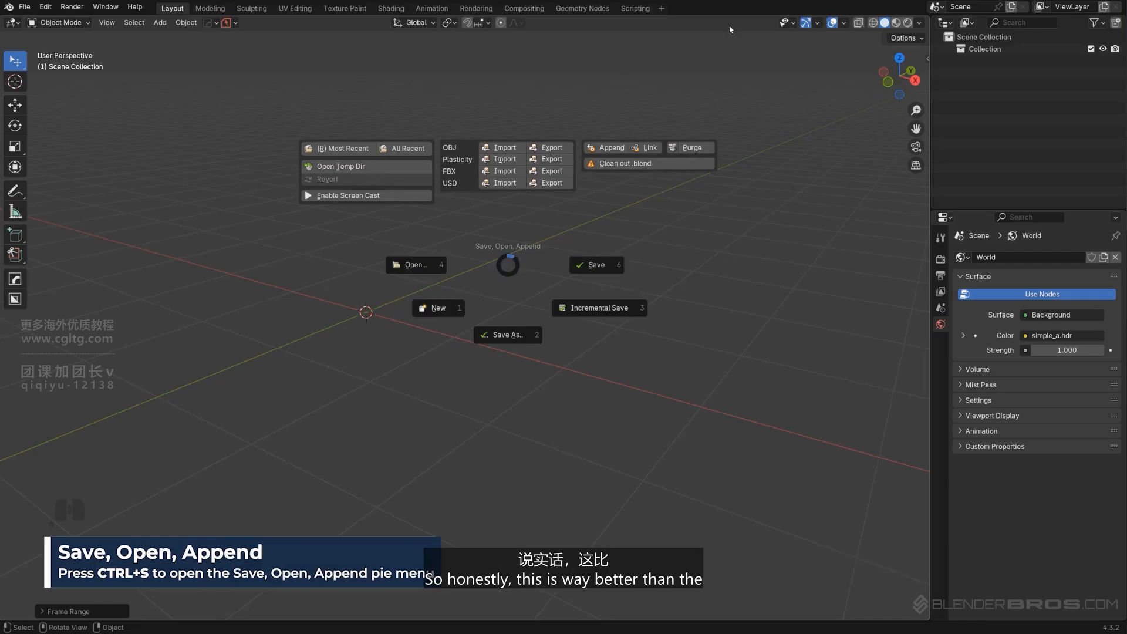
right_click(573, 381)
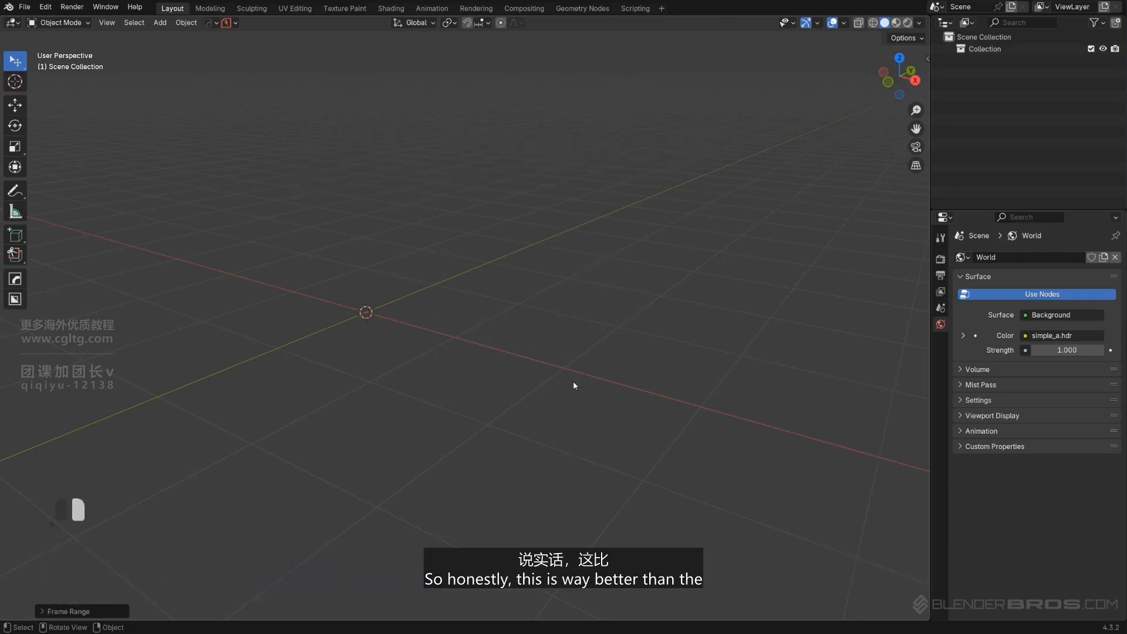
Open Link Ops from the Hard Ops Settings and browse through its linked resources.
key("q")
mouse_move(538, 329)
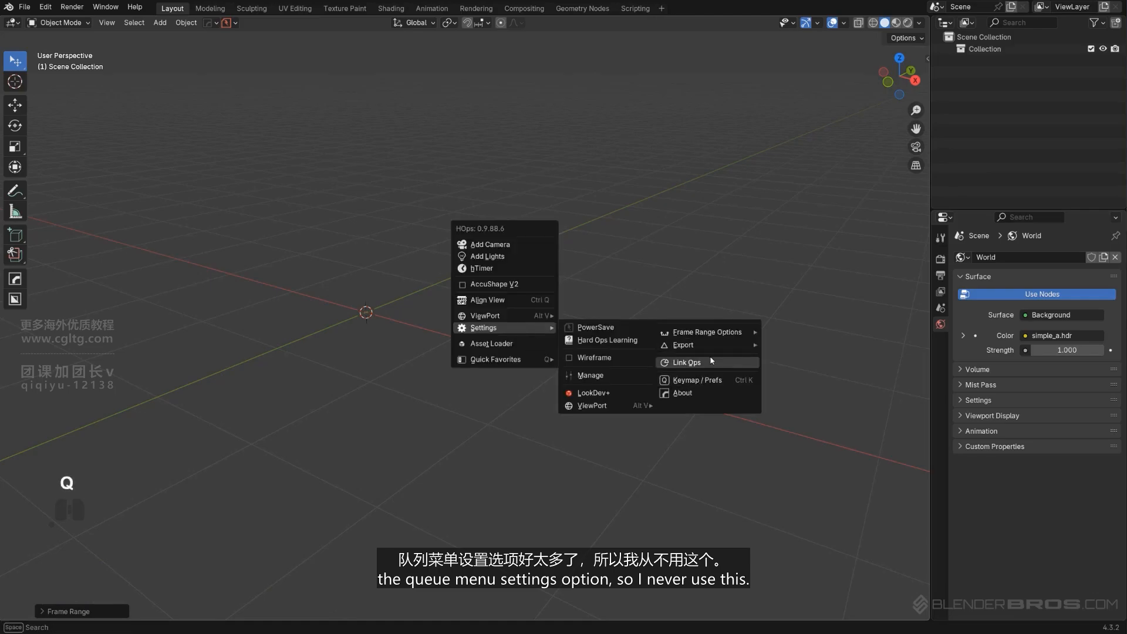
mouse_move(706, 345)
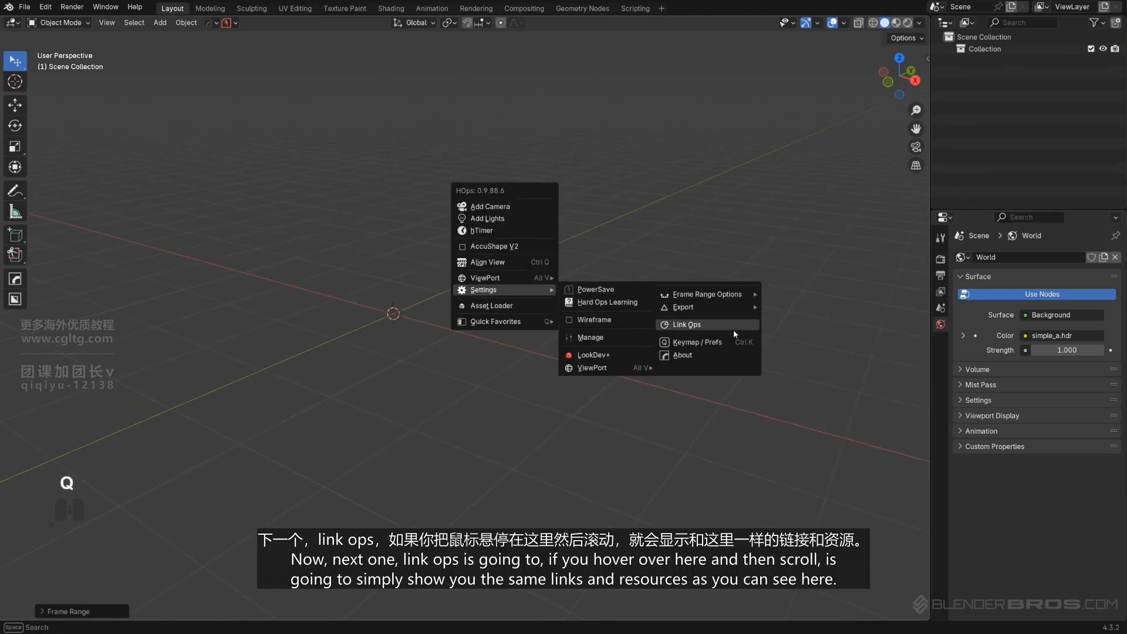
left_click(734, 329)
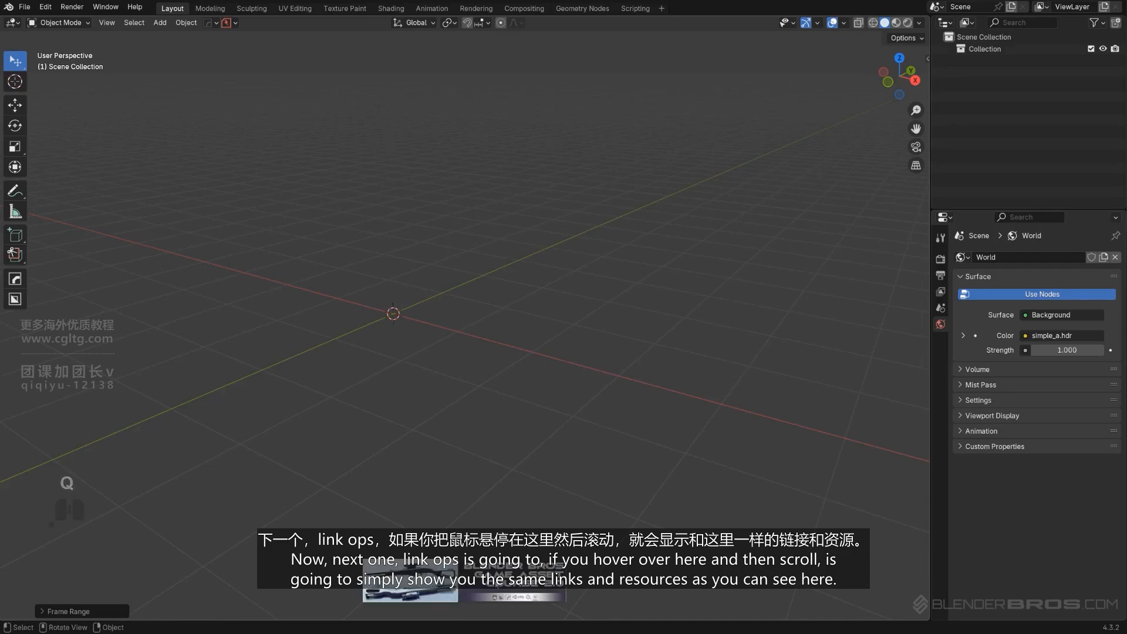
scroll(495, 584, "down", 5)
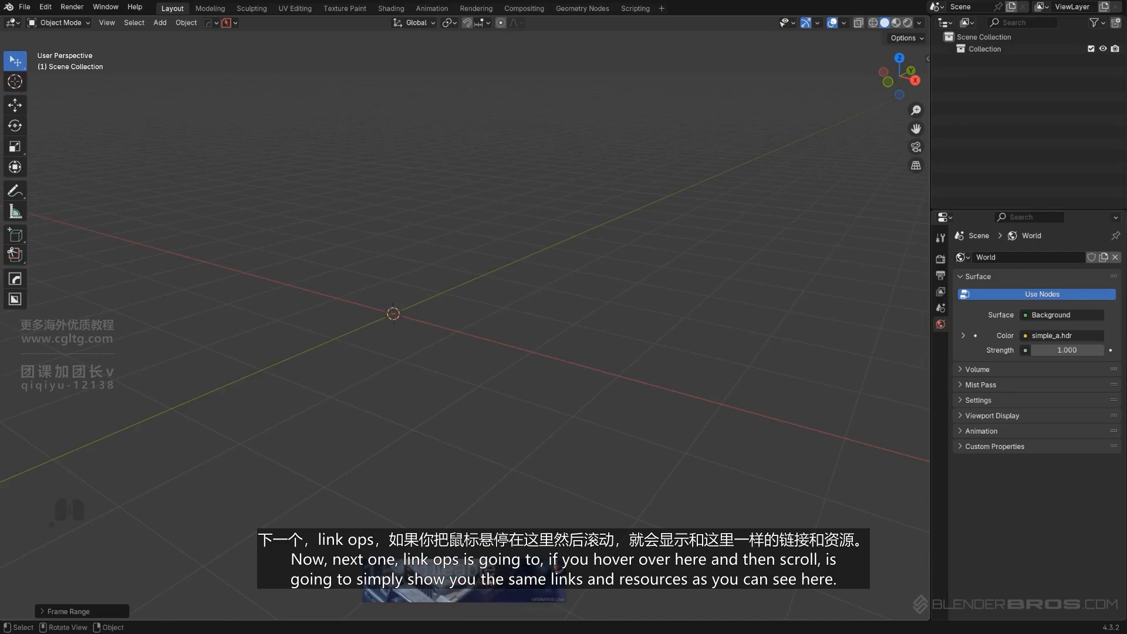
scroll(494, 585, "down", 3)
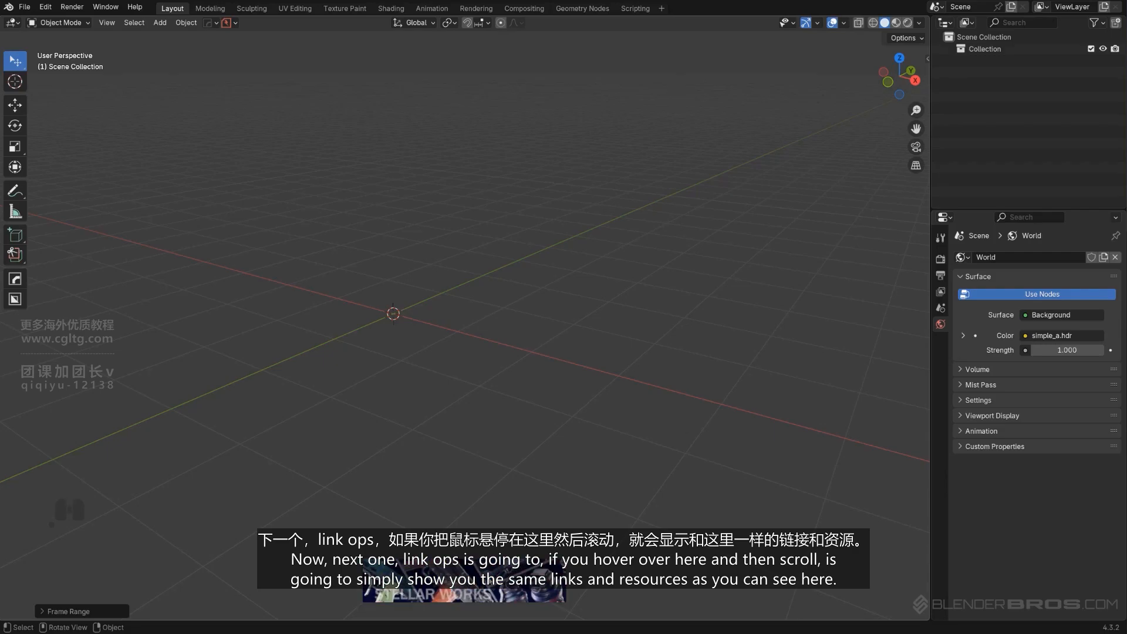
scroll(464, 581, "down", 3)
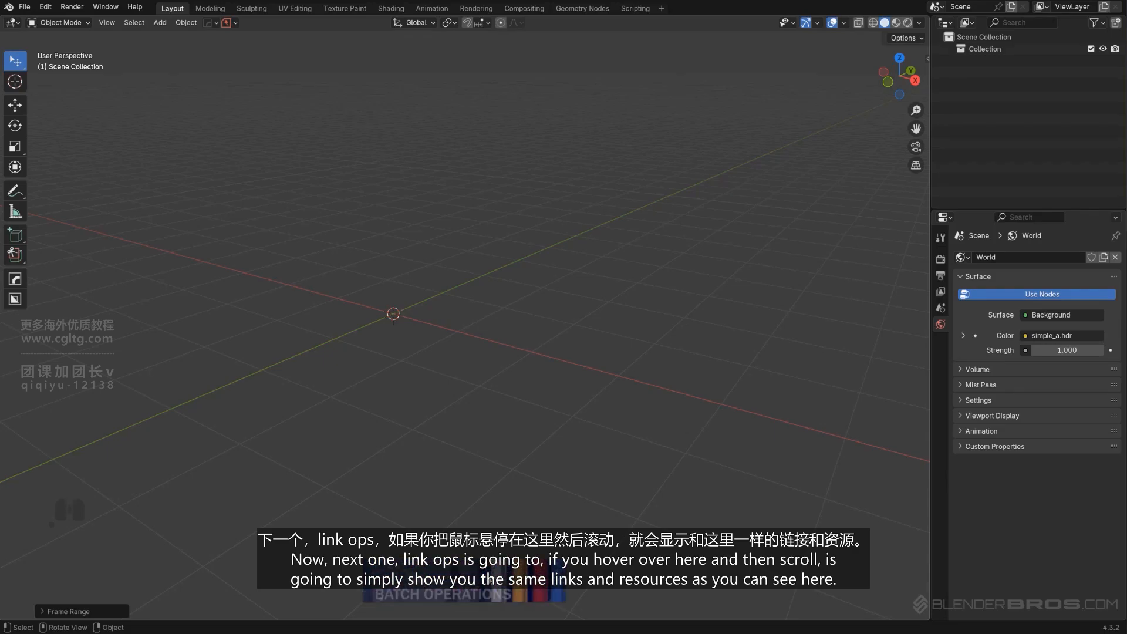
scroll(464, 582, "down", 1)
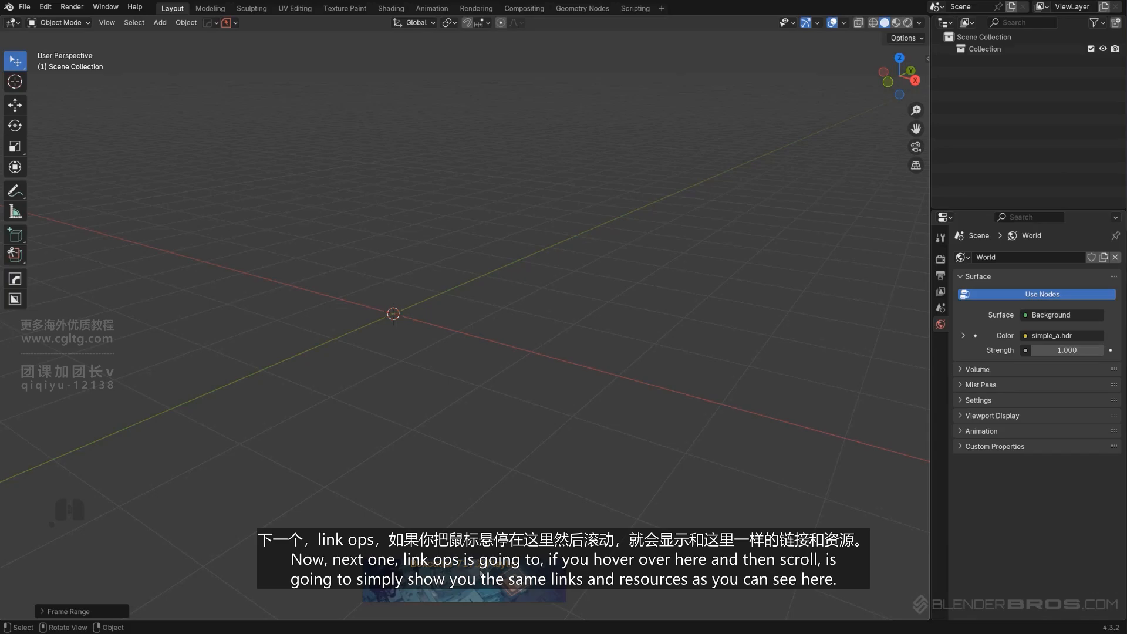
View the help links in the Hard Ops header popover, and open Keymap / Prefs from the Hard Ops Settings.
left_click(209, 23)
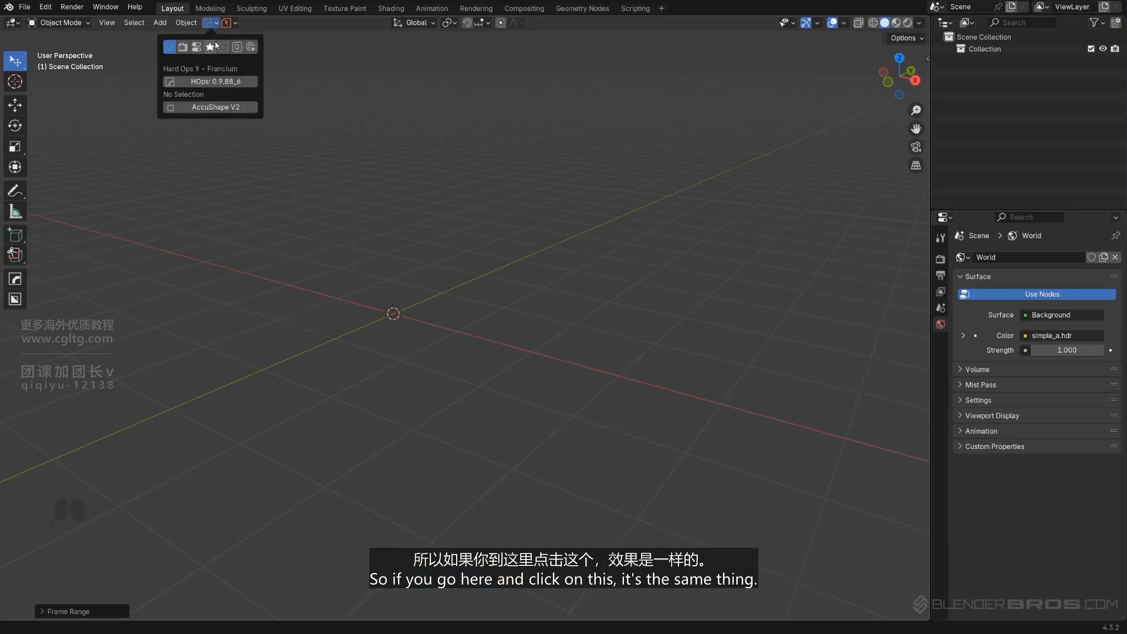
left_click(253, 47)
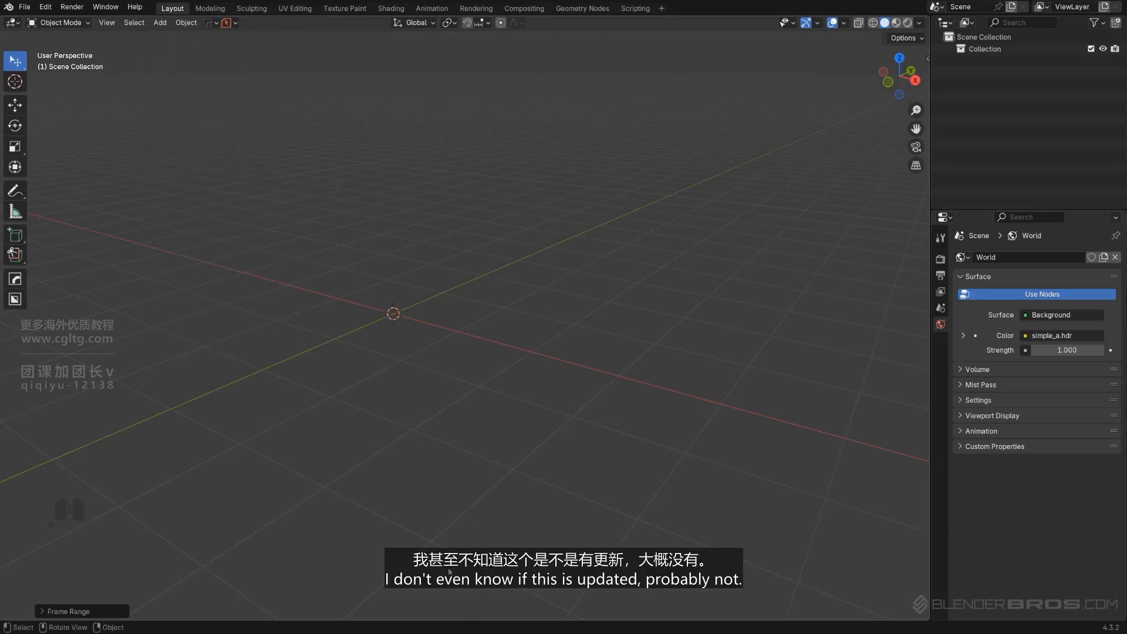
key("q")
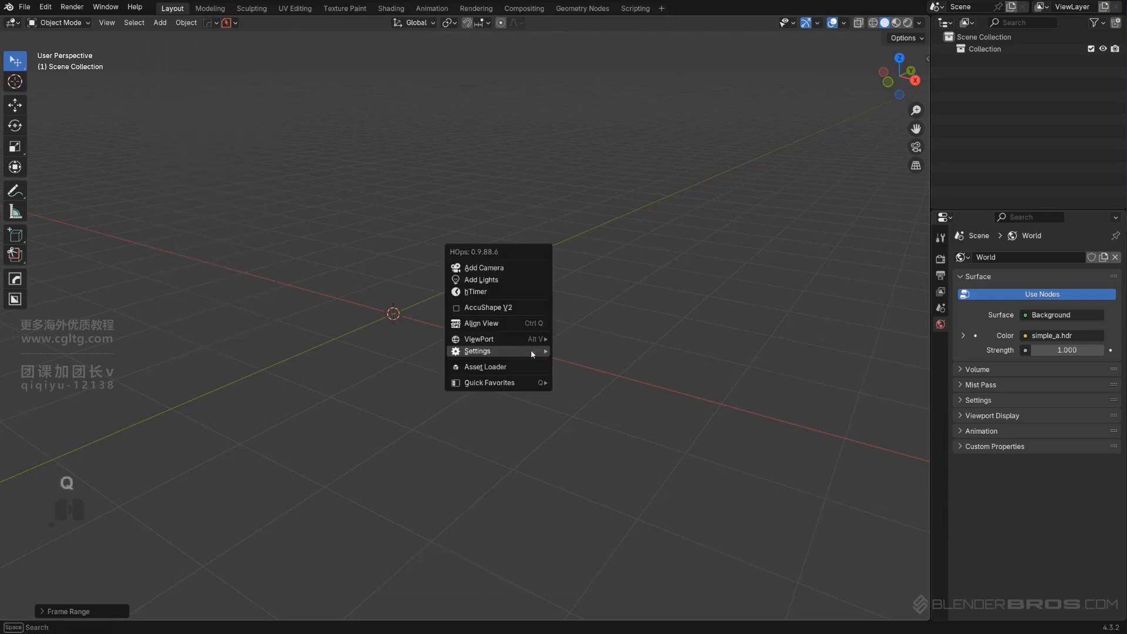
mouse_move(532, 350)
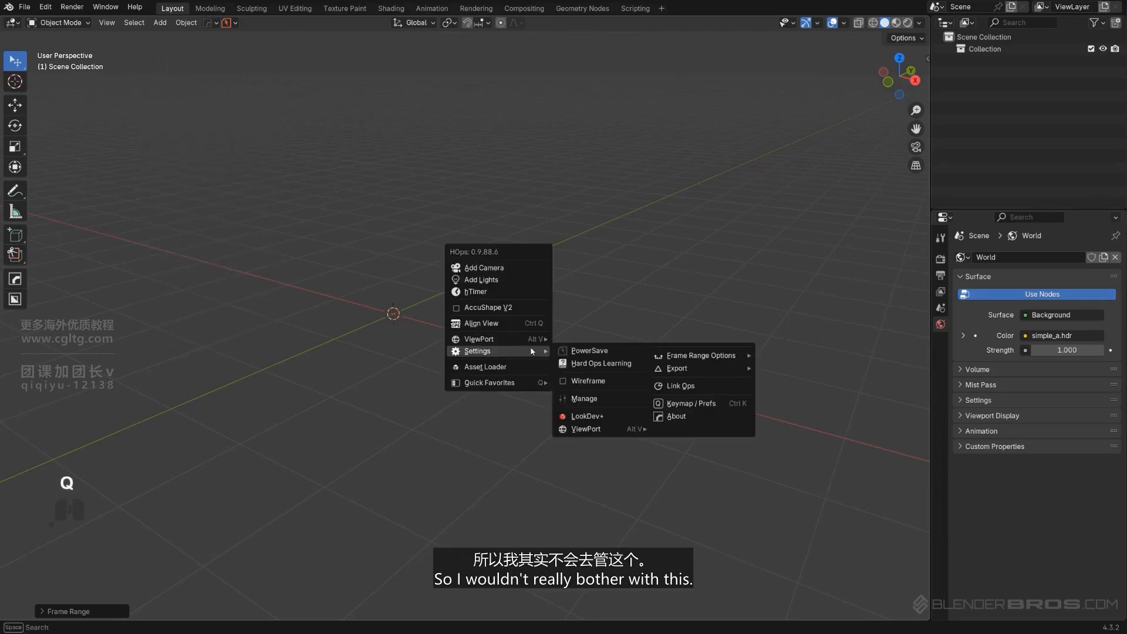
left_click(684, 405)
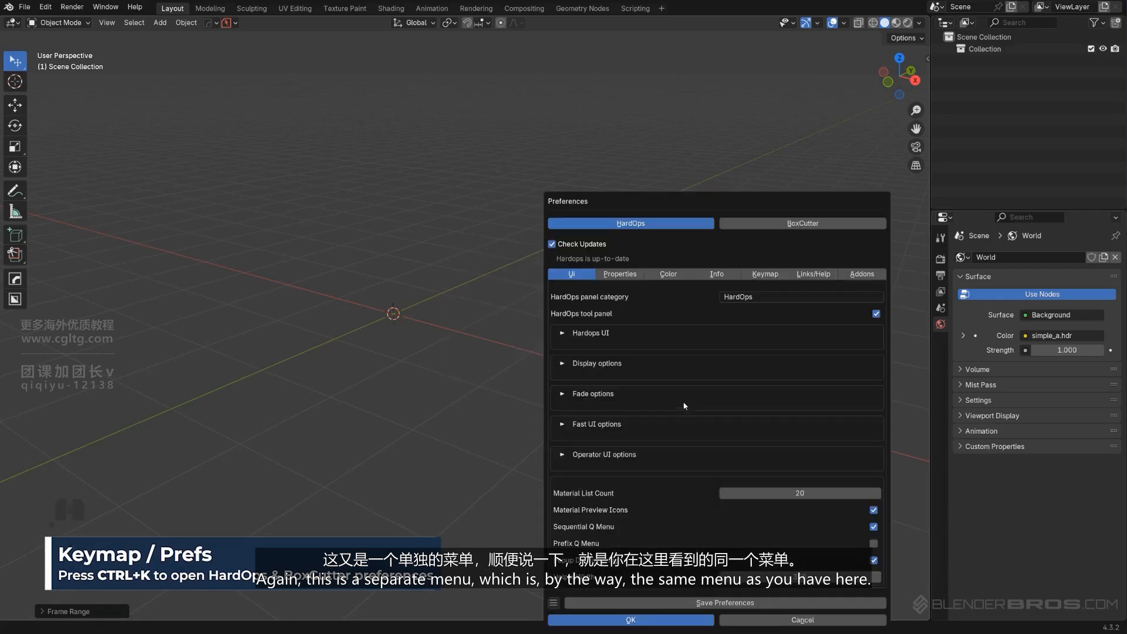
left_click_drag(776, 199, 599, 65)
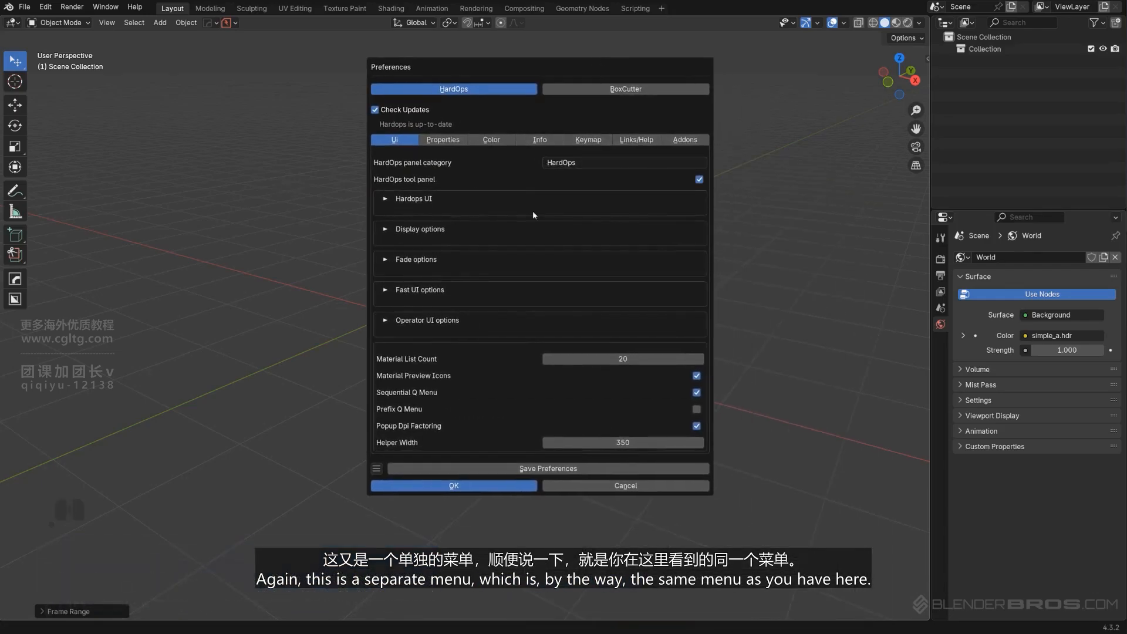
Show the same Hard Ops 9 options in Blender's add-on preferences, enlarging the window to look through them.
left_click(45, 6)
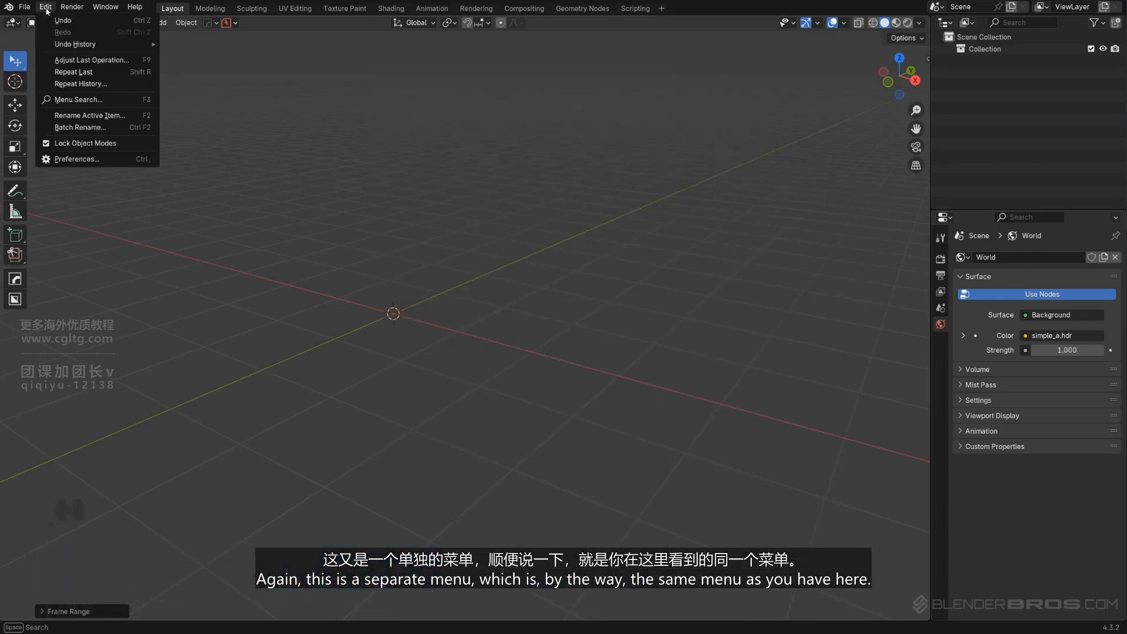
left_click(114, 157)
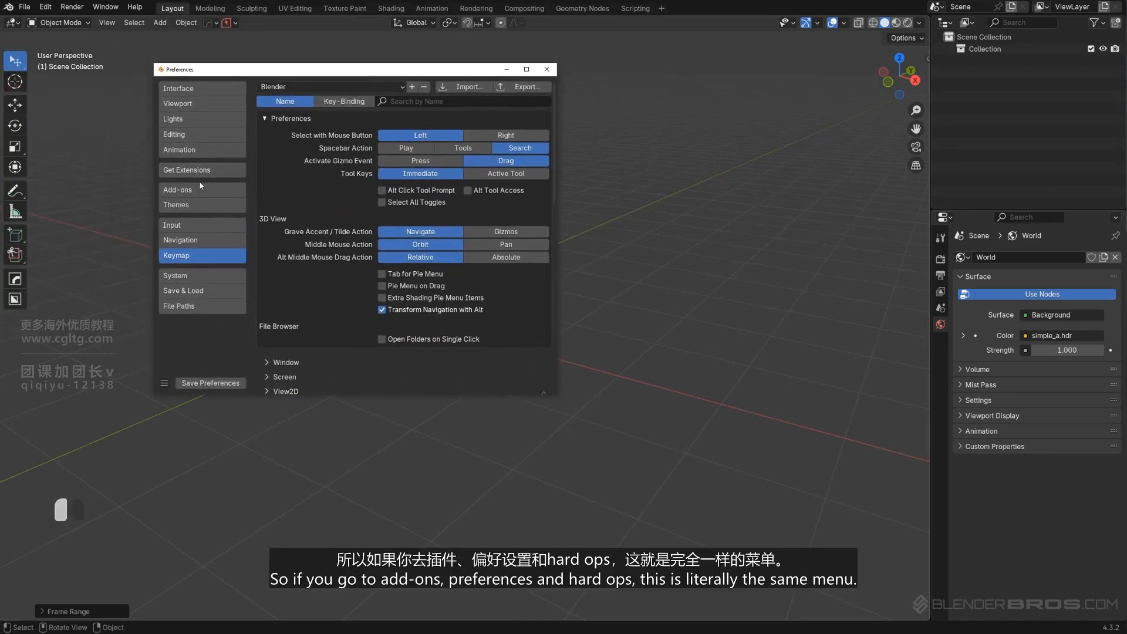
left_click(239, 191)
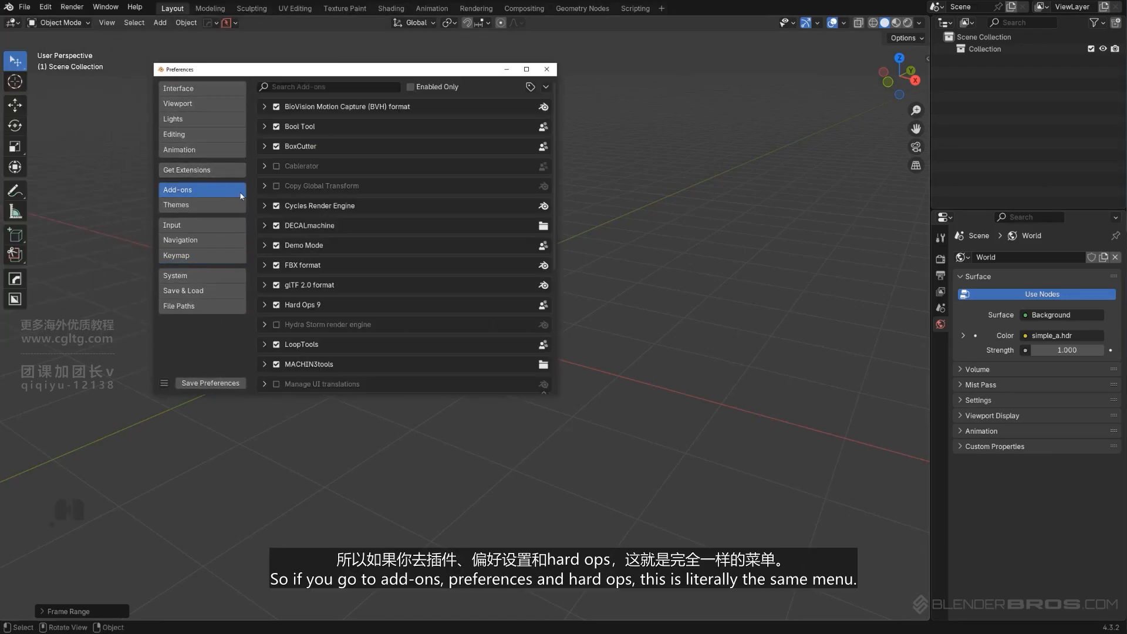
left_click(265, 305)
left_click_drag(554, 396, 1006, 616)
scroll(692, 362, "down", 10)
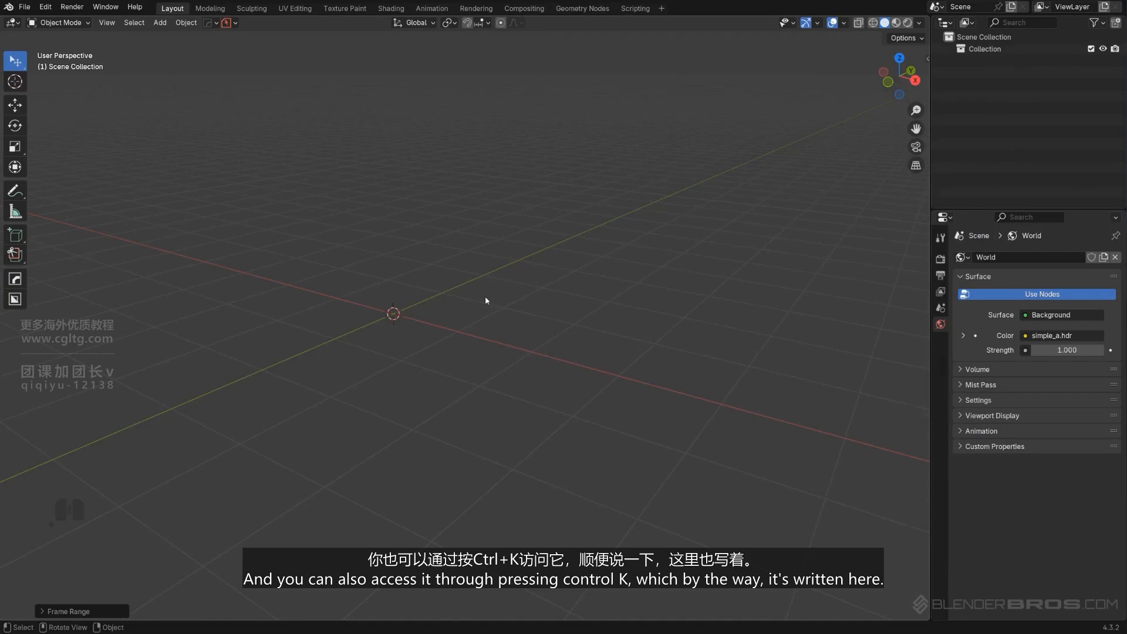
Look at the Keymap / Prefs shortcut in the Settings, open the Hard Ops preferences directly with it, and dismiss them.
key("ctrl+k")
key("q")
mouse_move(434, 283)
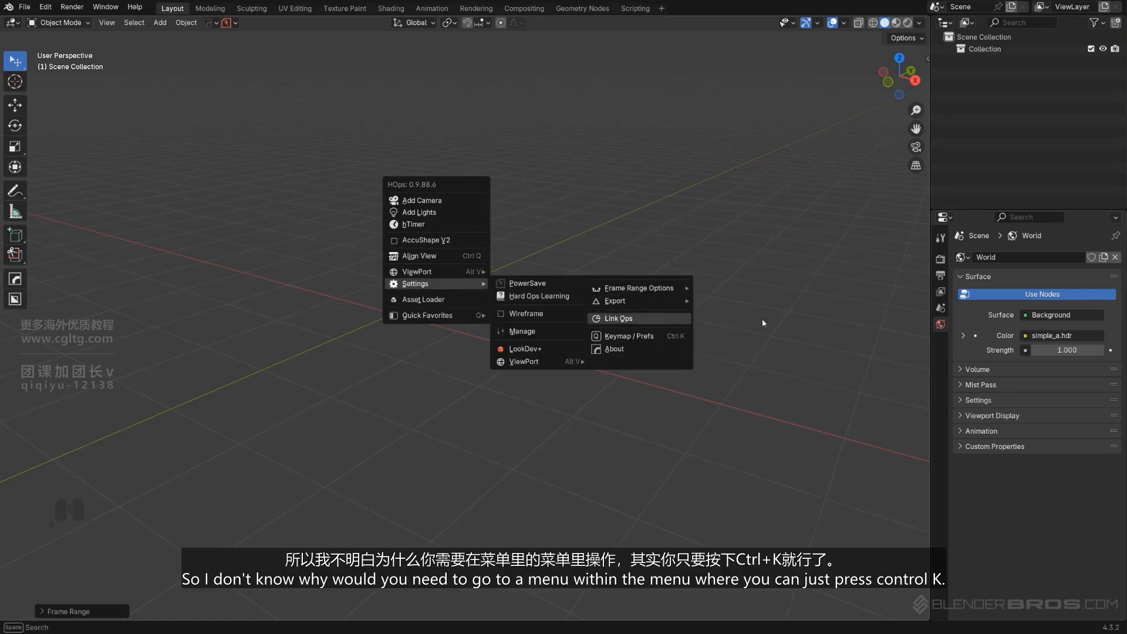
key("ctrl+k")
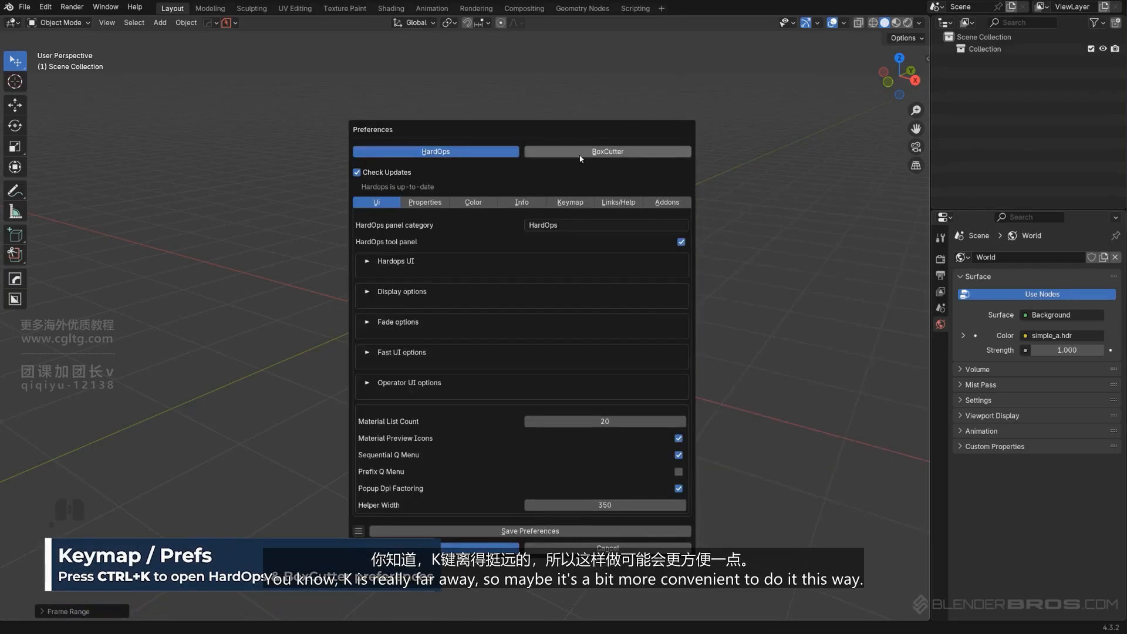
key("Escape")
Open About from the Hard Ops Settings to check the add-on's version information.
key("q")
mouse_move(533, 194)
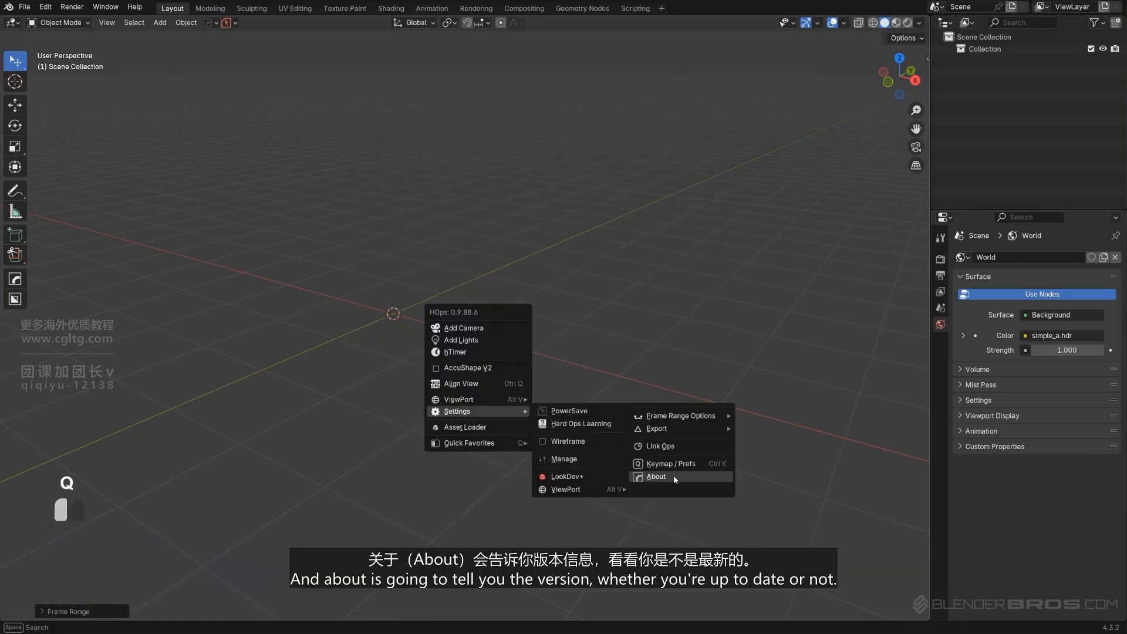
left_click(674, 478)
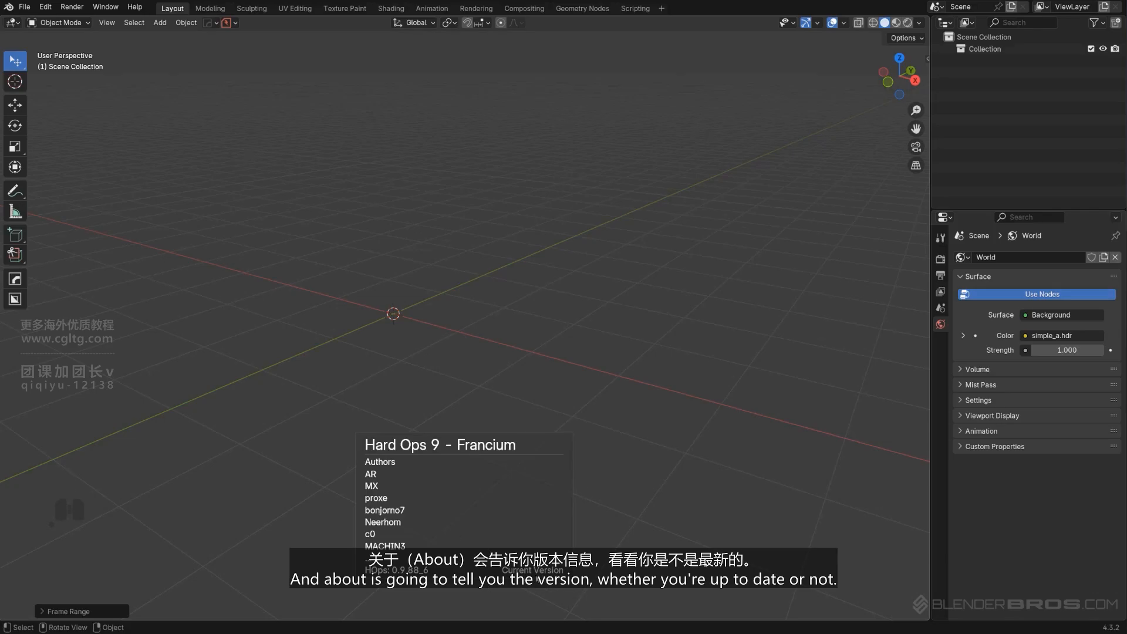
Bring up the same version information from the first page of the Hard Ops header popover.
left_click(214, 23)
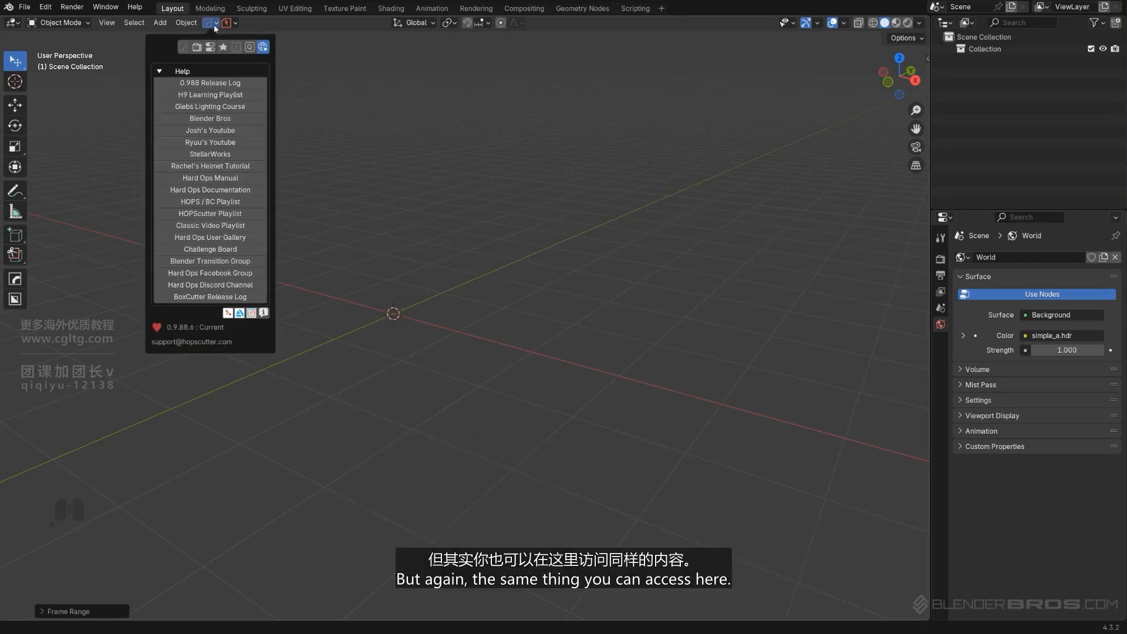
left_click(222, 47)
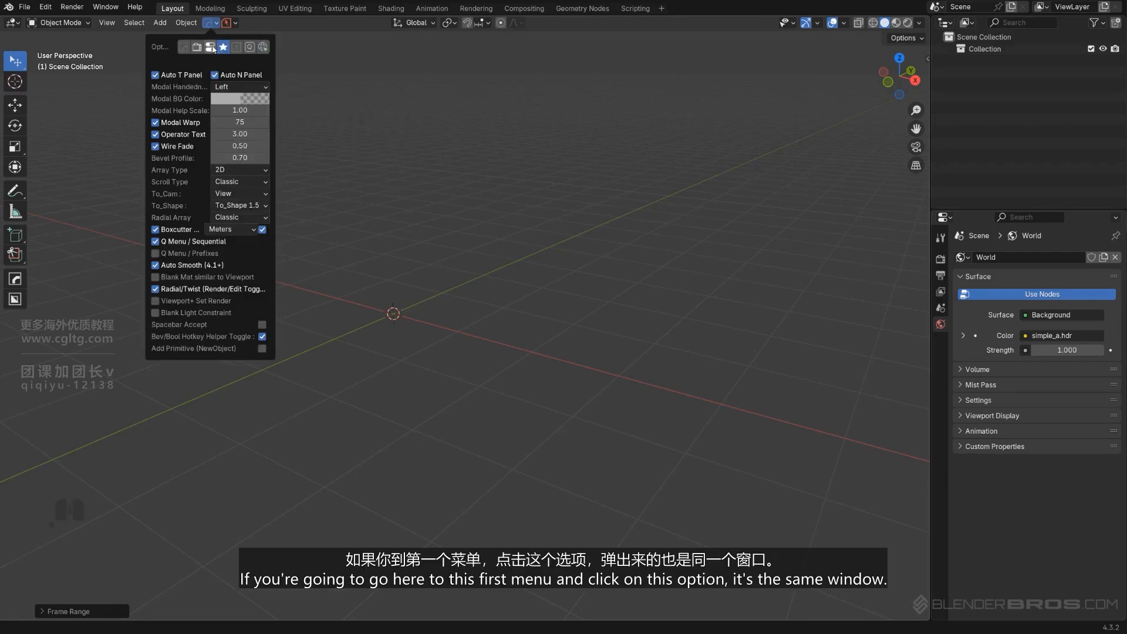
left_click(184, 49)
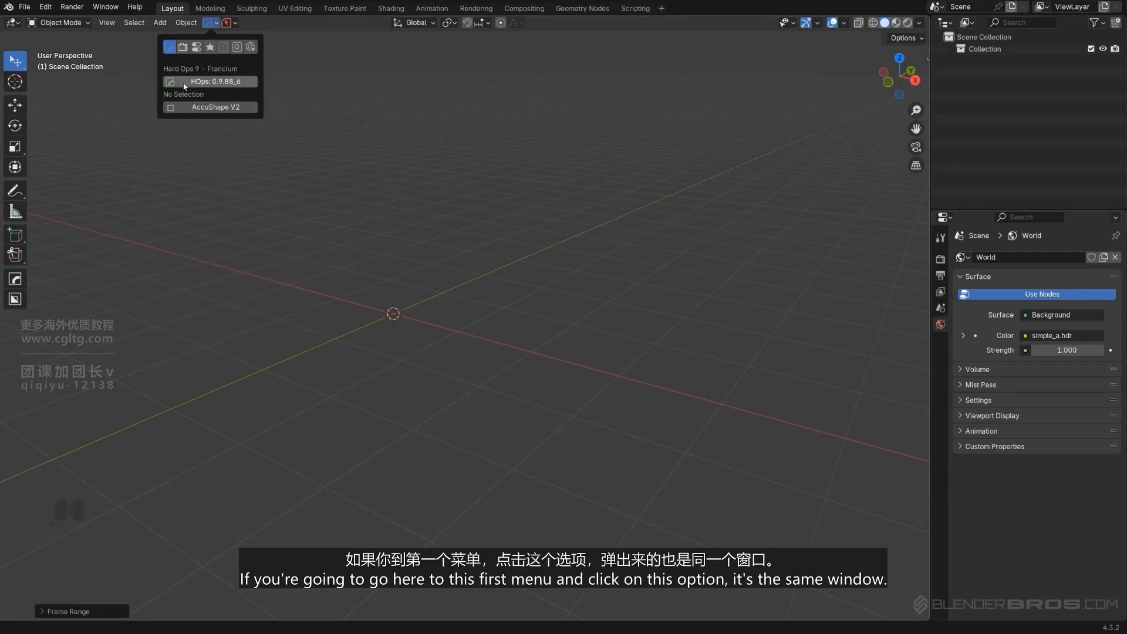
left_click(204, 82)
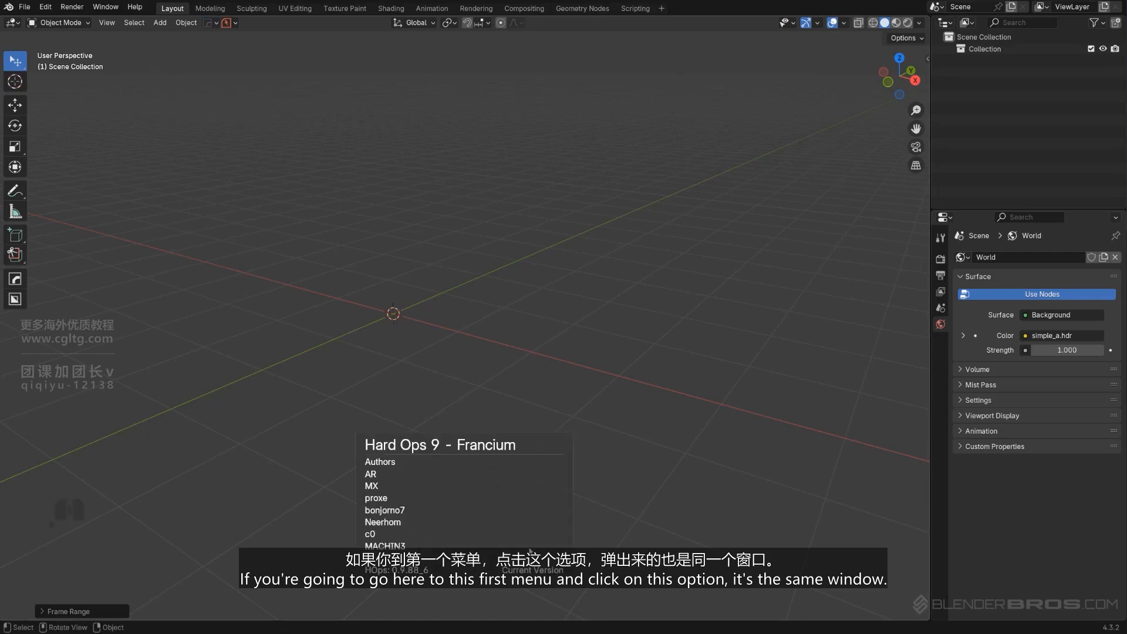
Review the Hard Ops Settings options and the Asset Loader's description.
key("q")
mouse_move(546, 262)
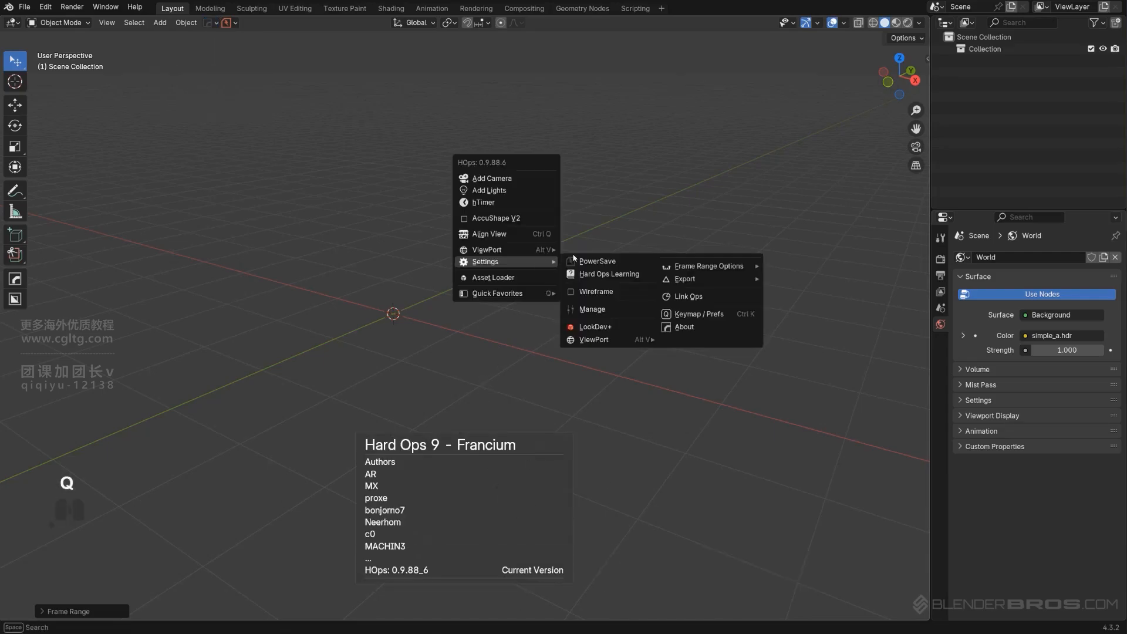
mouse_move(688, 268)
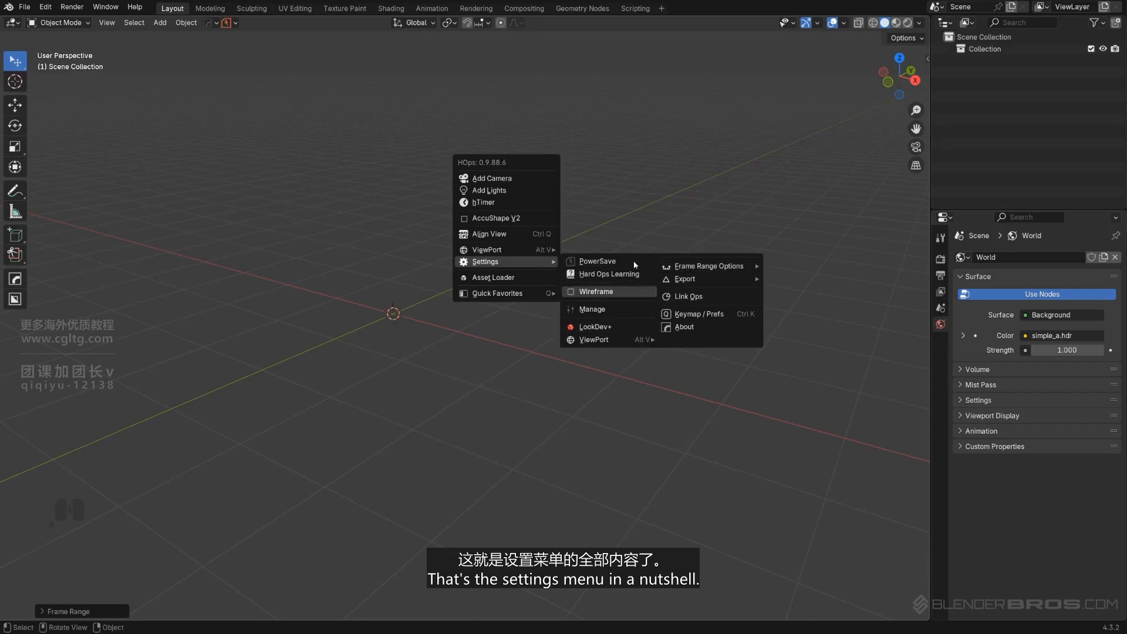
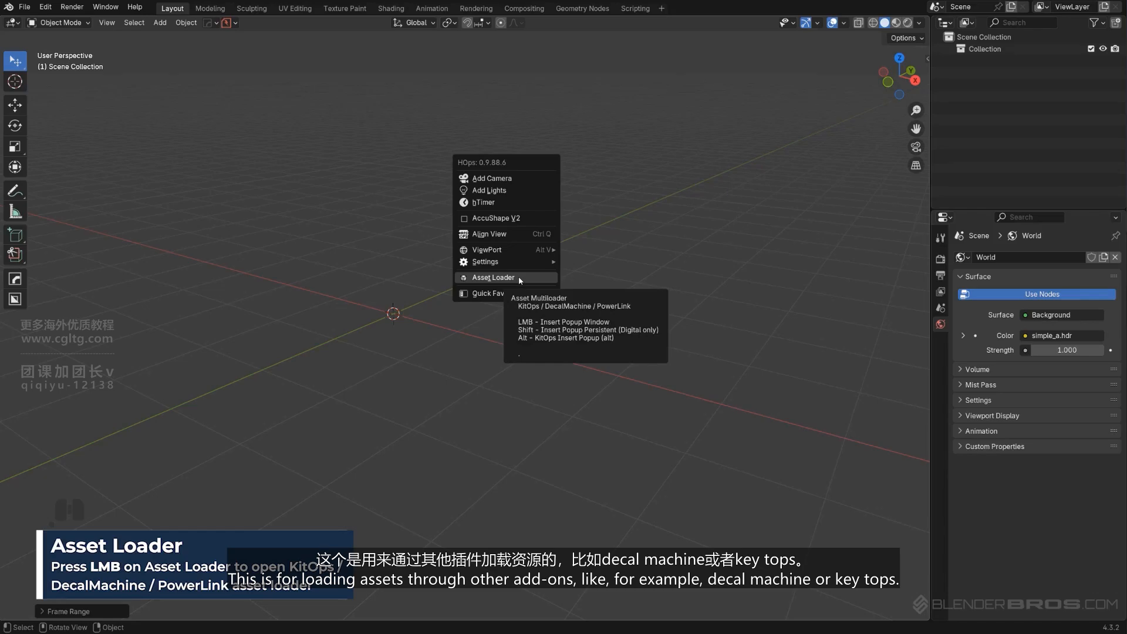
mouse_move(491, 294)
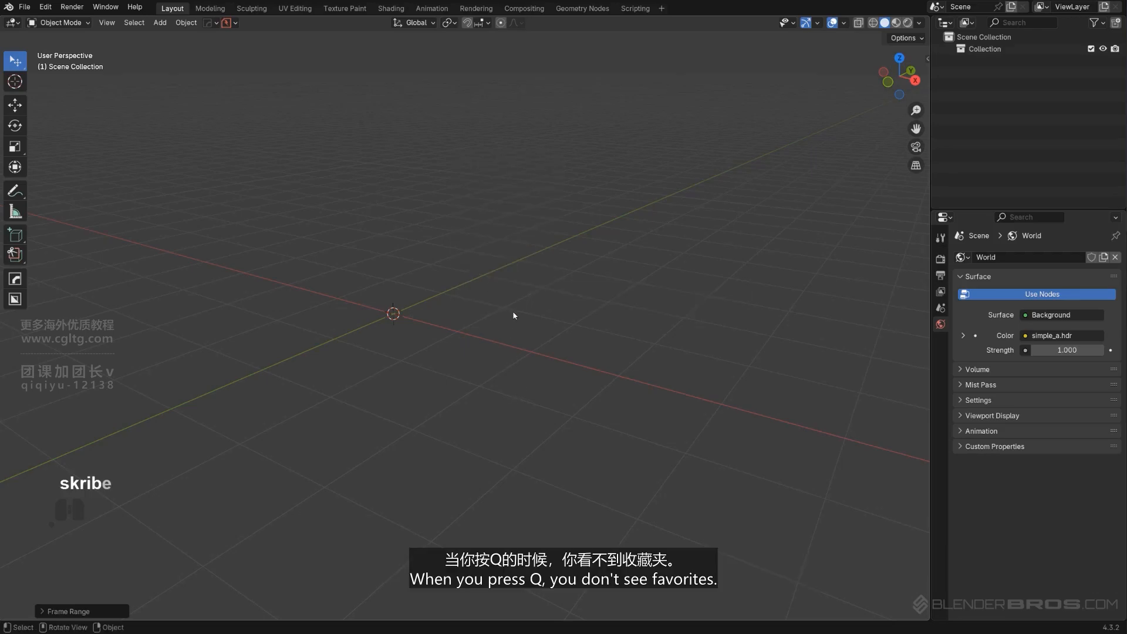
Look at the Quick Favorites entry of the Hard Ops menu and call up the Quick Favorites.
key("q")
mouse_move(515, 311)
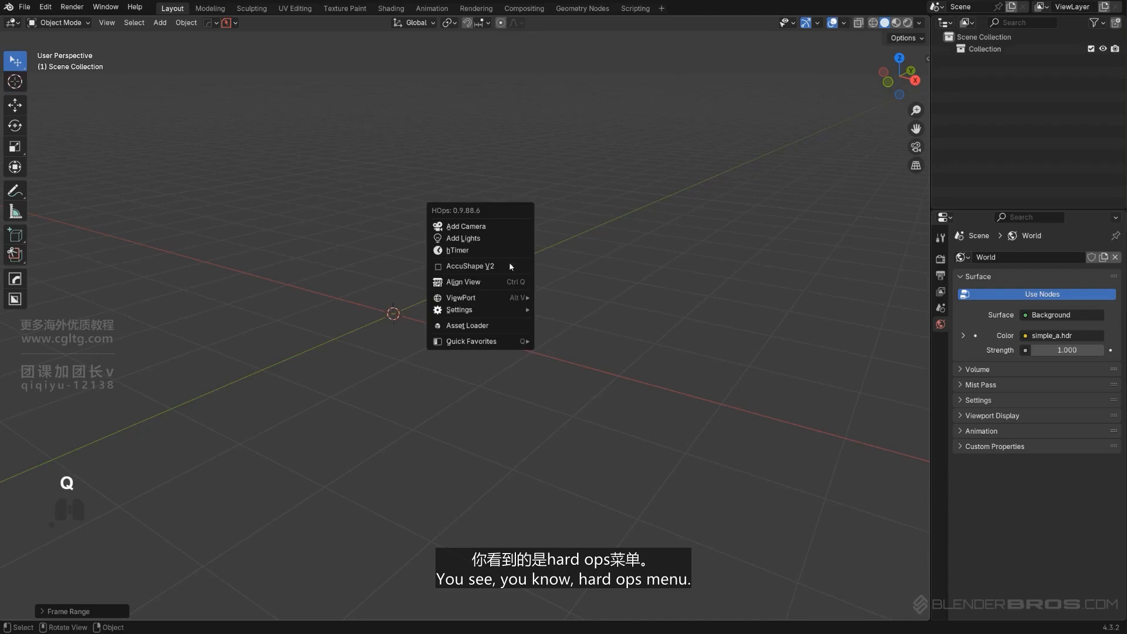
mouse_move(516, 345)
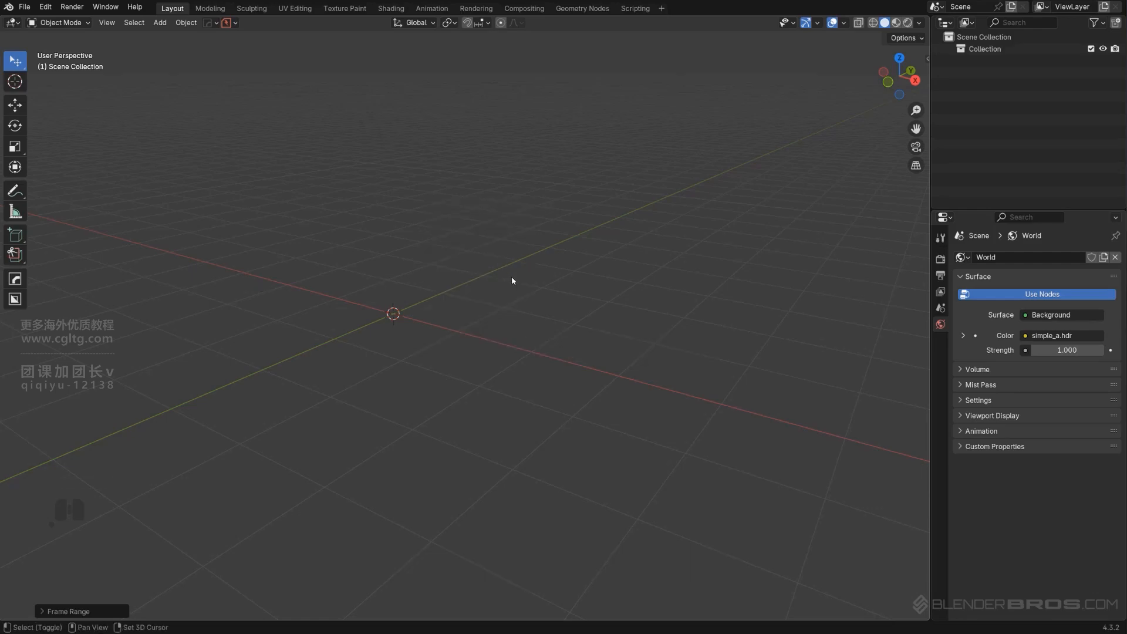
key("shift+q")
Add the Cube mesh command to the Quick Favorites and reopen the Hard Ops menu.
key("shift+a")
mouse_move(530, 290)
right_click(587, 314)
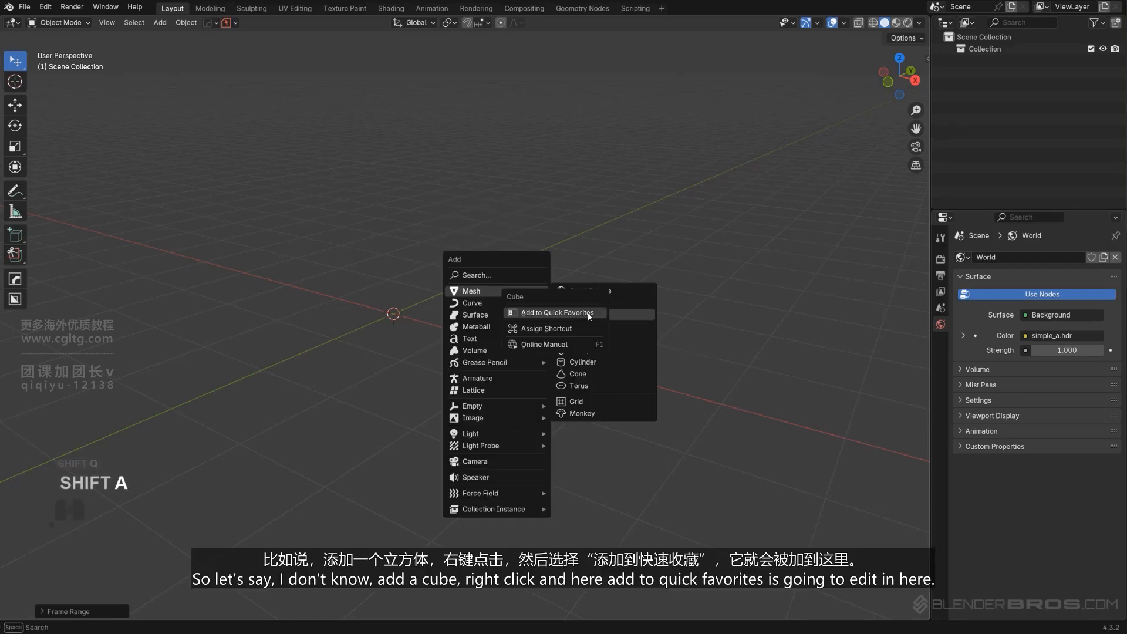
left_click(555, 312)
key("q")
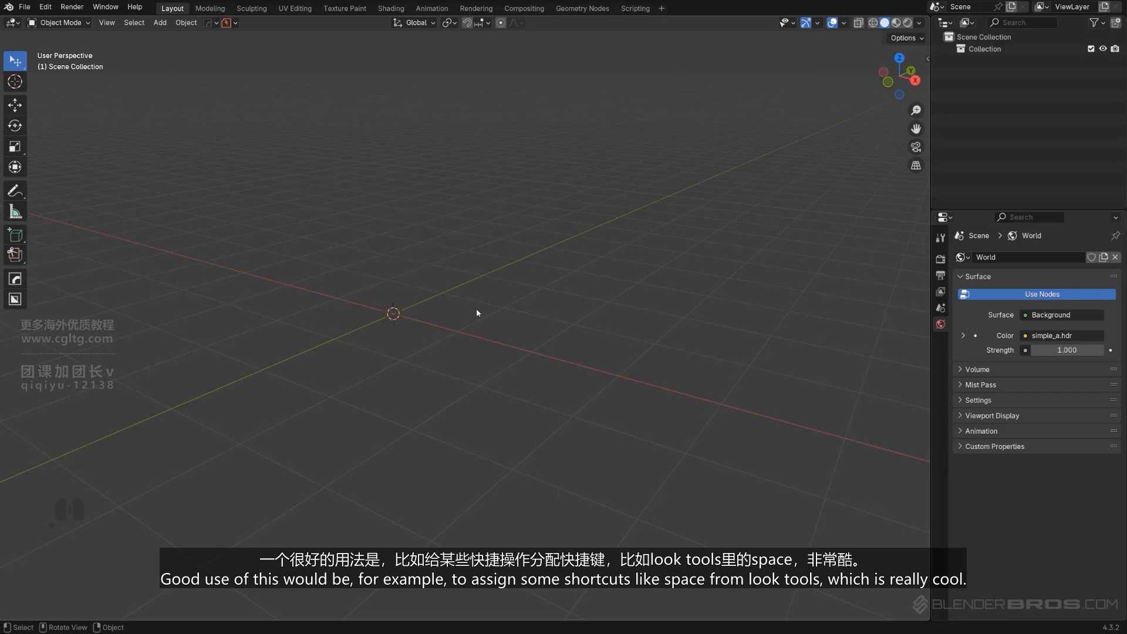
Add a cube and, in Edit Mode, bevel its upper front edge into a wide rounding with multiple segments.
key("shift+a")
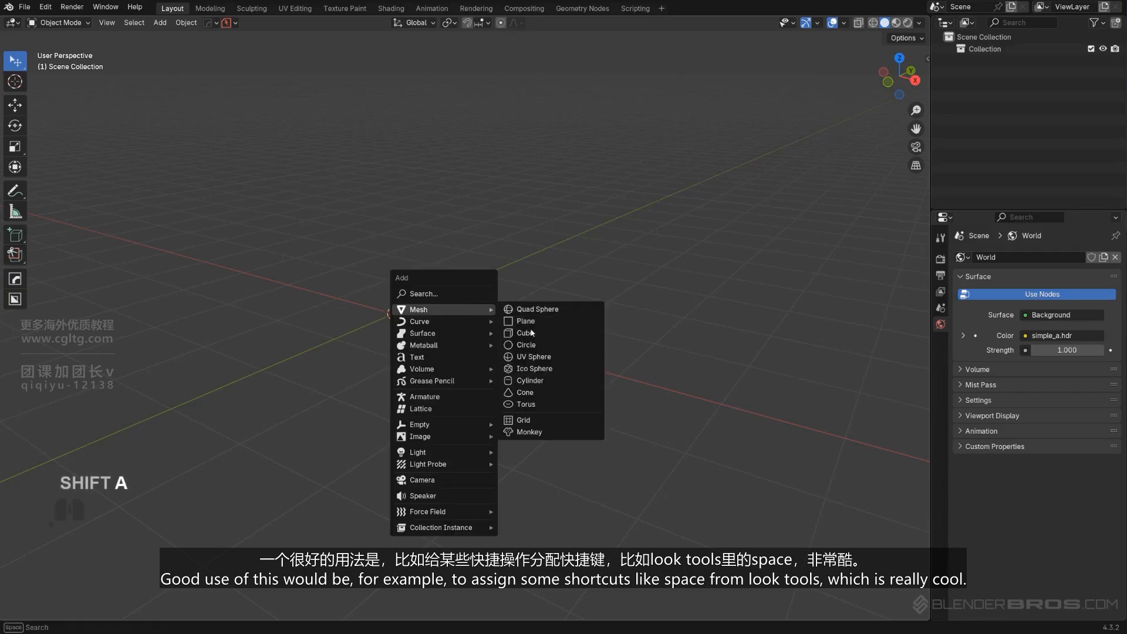
left_click(506, 328)
key("Tab")
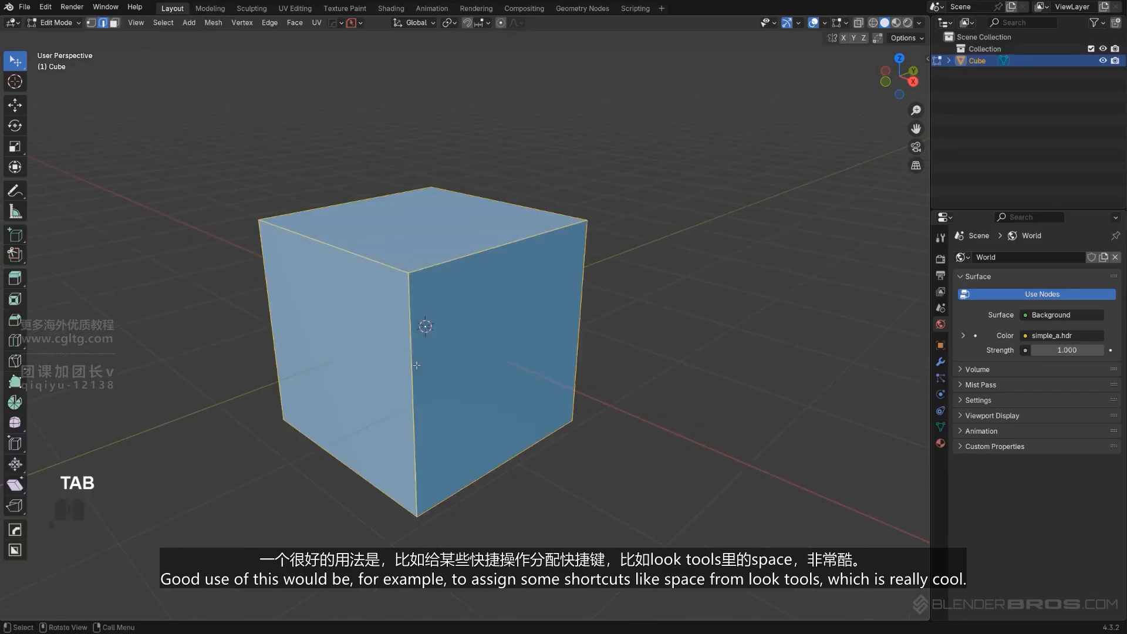
left_click(370, 274)
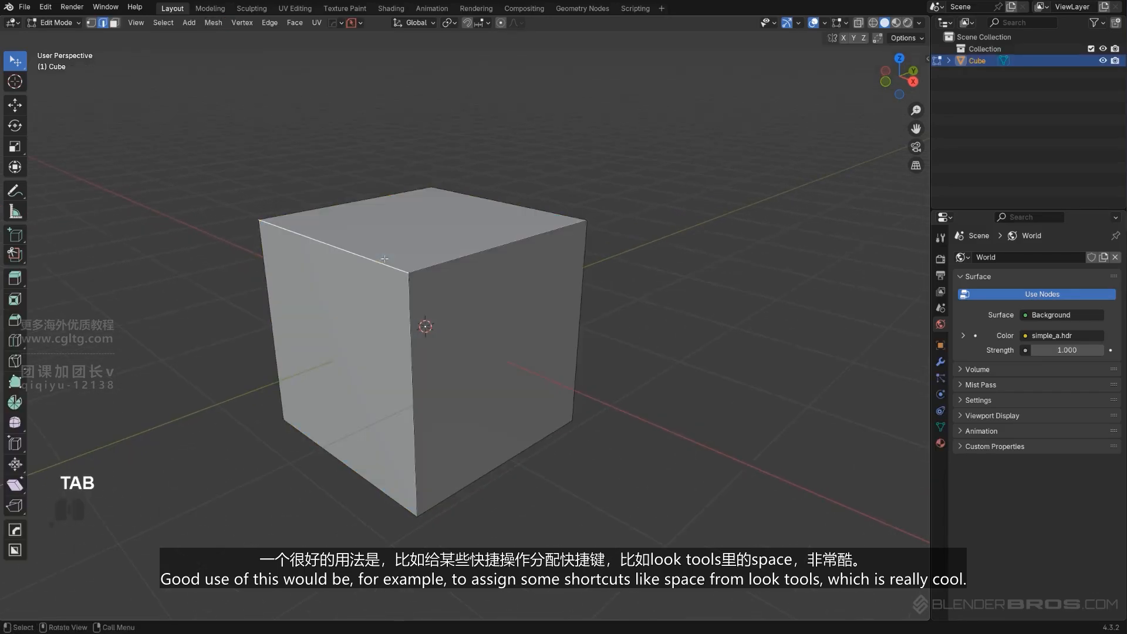
key("ctrl+b")
scroll(604, 297, "up", 9)
left_click(617, 293)
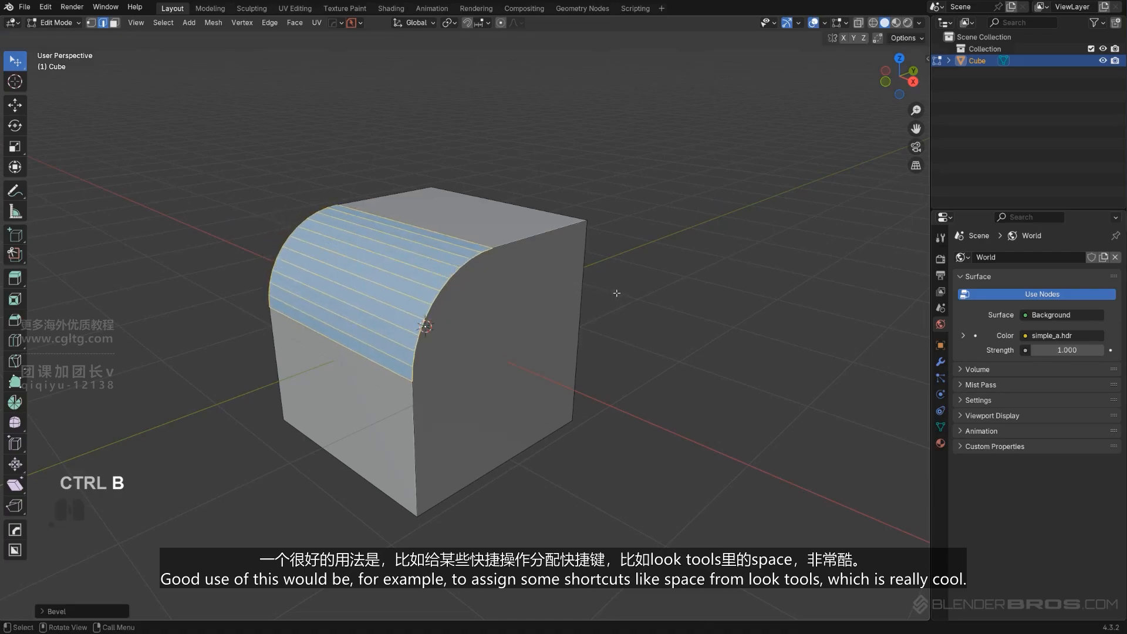
Switch to vertex selection and slide an upper vertex of the bevel's arc close to its lower neighbour.
middle_click_drag(544, 314, 515, 306)
key("Tab")
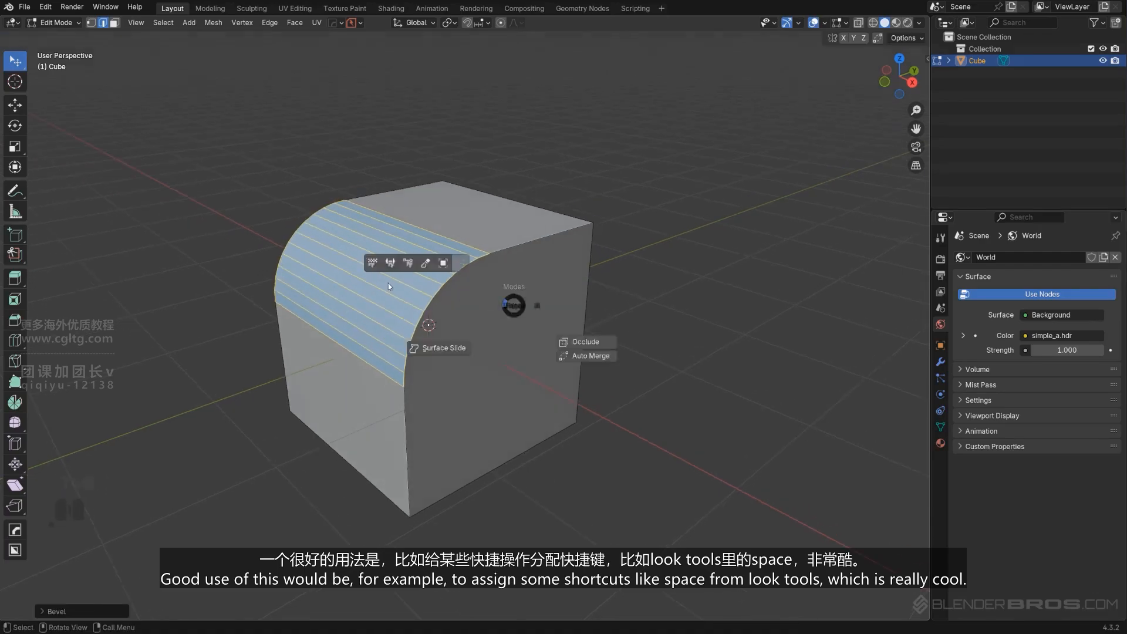
left_click(477, 301)
left_click(465, 273)
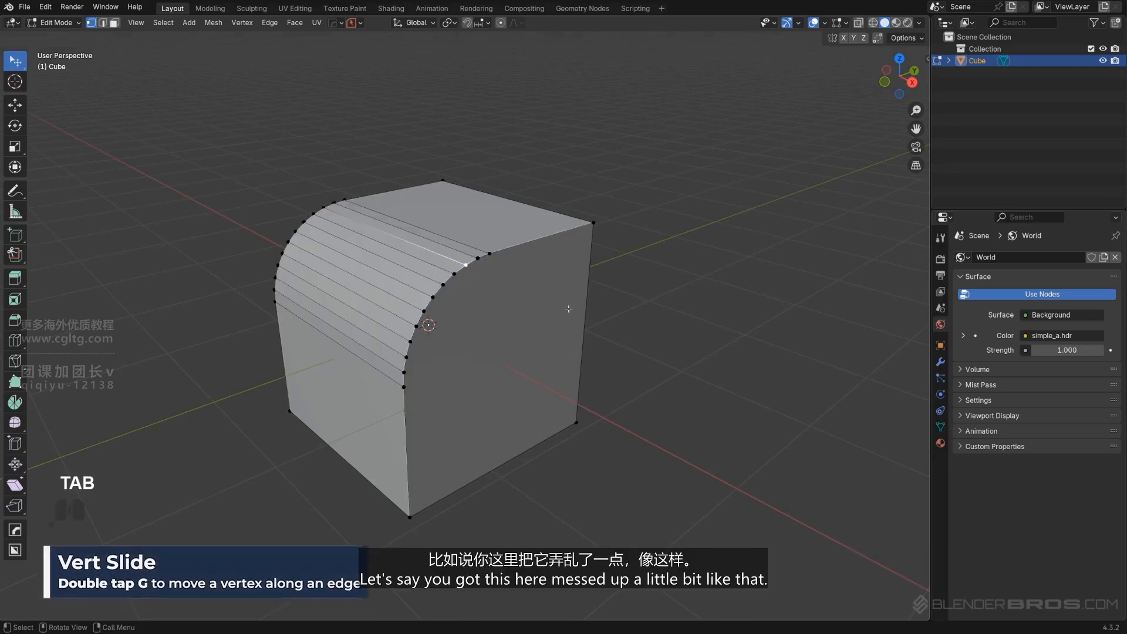
key("g")
key("g")
left_click(558, 312)
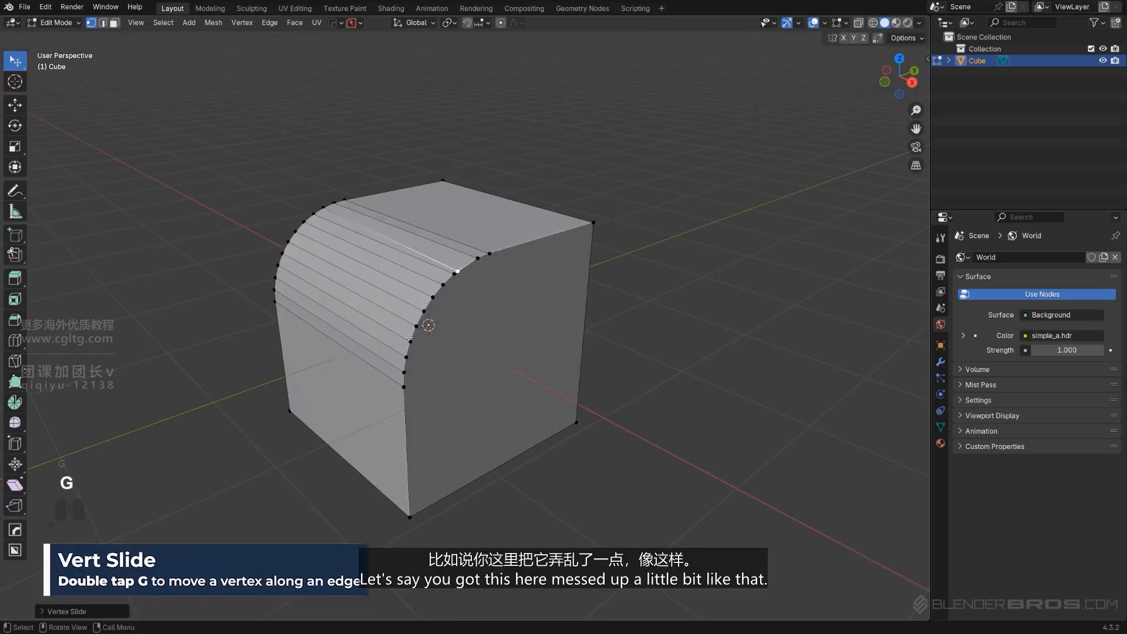
Slide two lower vertices upward along the bevel's arc so that its points are unevenly spaced.
left_click(417, 327)
key("g")
key("g")
left_click(419, 336)
left_click(410, 341)
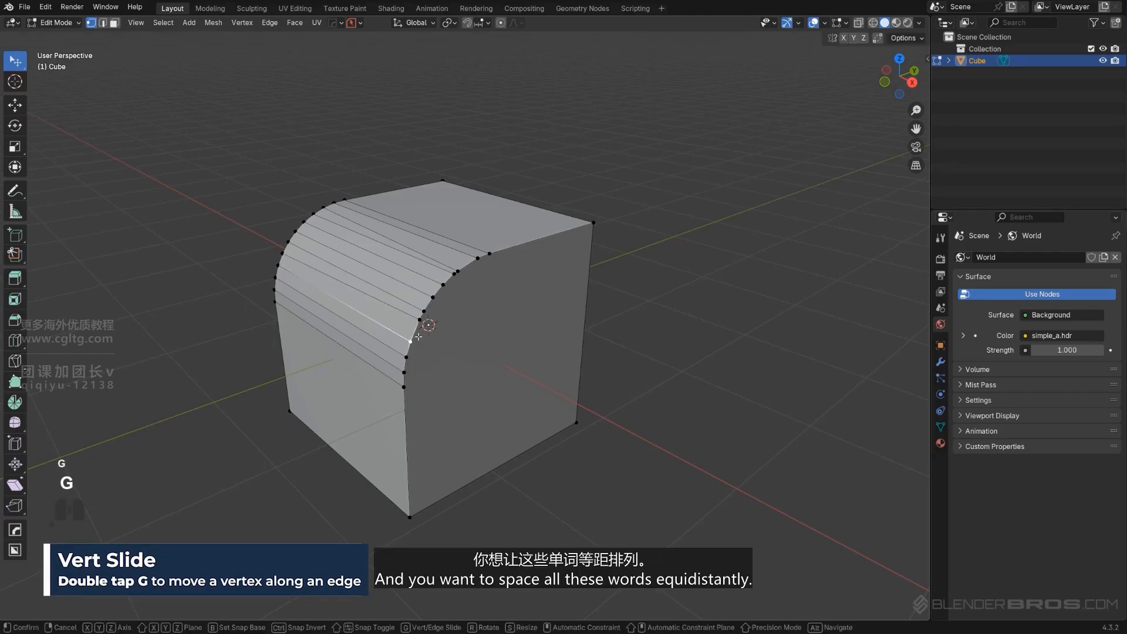
key("g")
key("g")
left_click(490, 246)
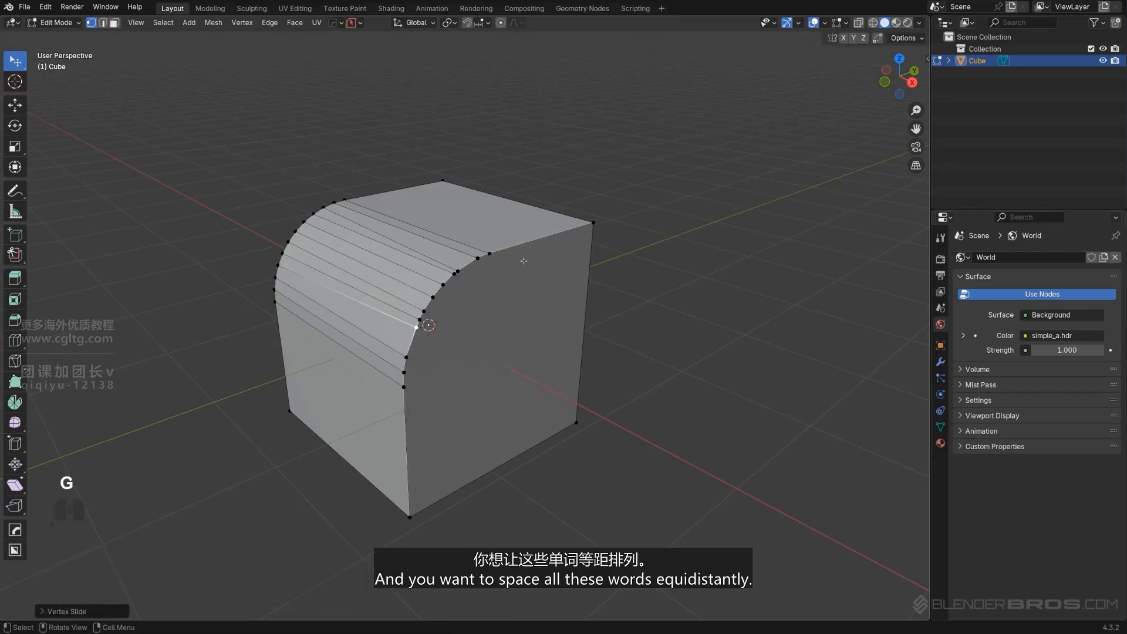
Select the full run of vertices along the front arc of the cube's bevel, from its upper end to its lower end.
middle_click_drag(468, 345, 509, 322)
scroll(509, 322, "up", 2)
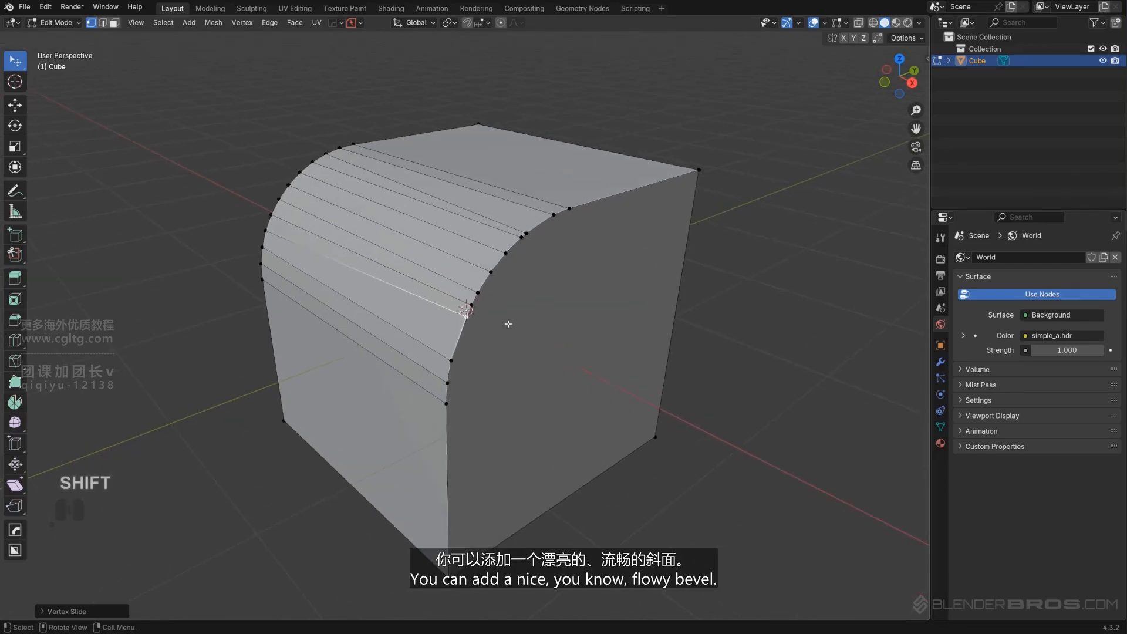
scroll(573, 295, "down", 2)
left_click(535, 244)
left_click(452, 375, "ctrl")
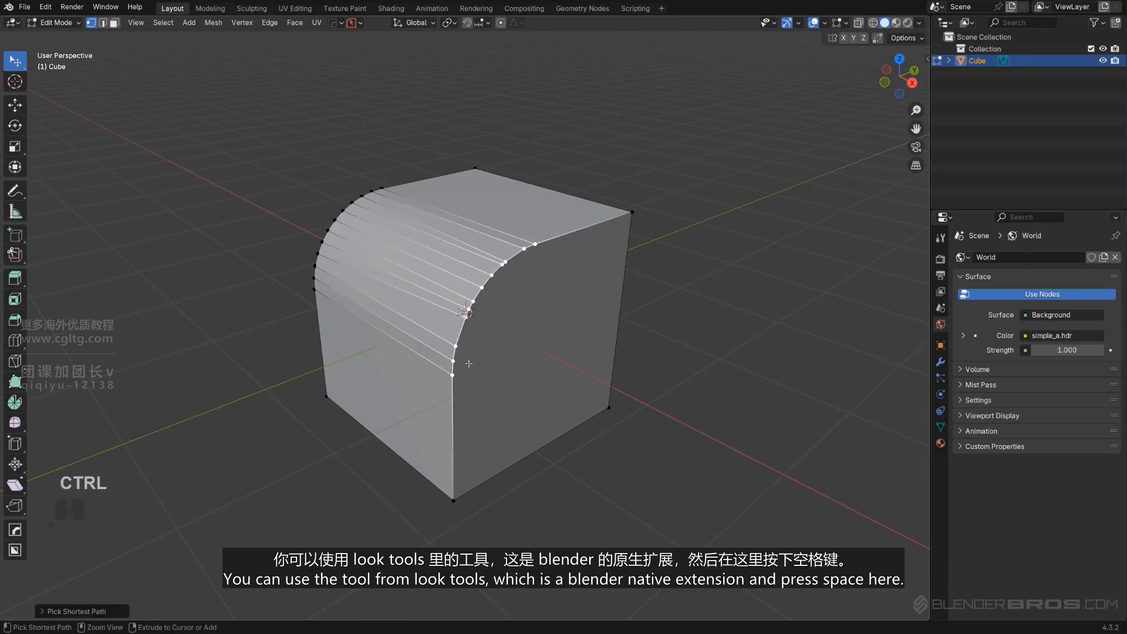
Add the LoopTools Space command to the Quick Favorites.
right_click(513, 323)
mouse_move(498, 306)
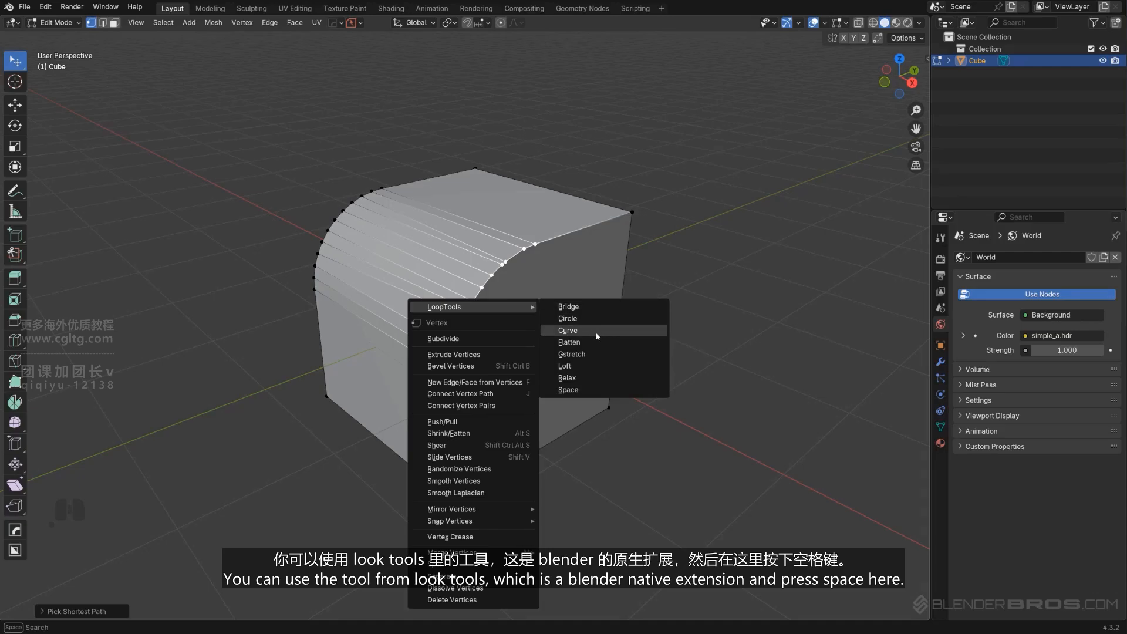
right_click(601, 395)
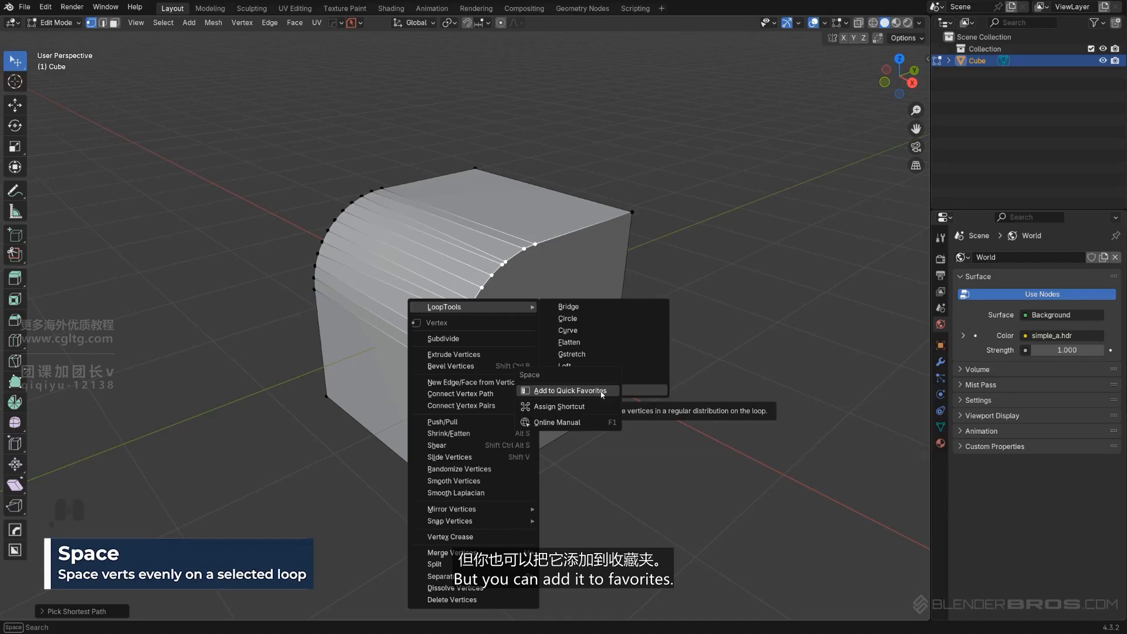
left_click(602, 395)
Space the selected arc vertices evenly by running Space from the Quick Favorites.
scroll(541, 308, "up", 1)
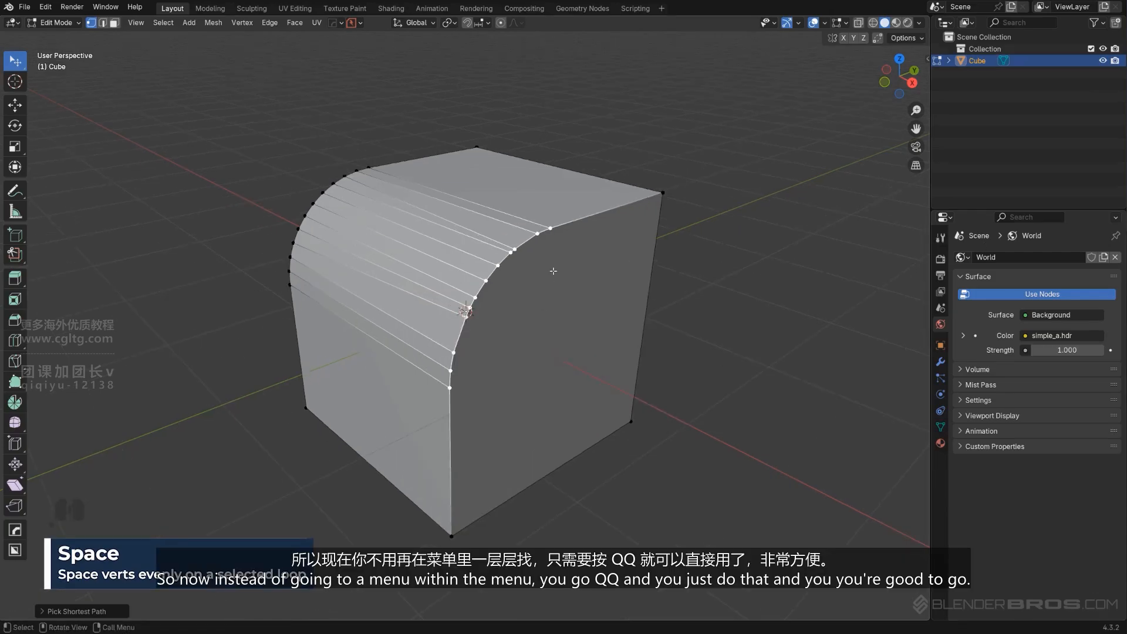
right_click(573, 277)
key("q")
key("q")
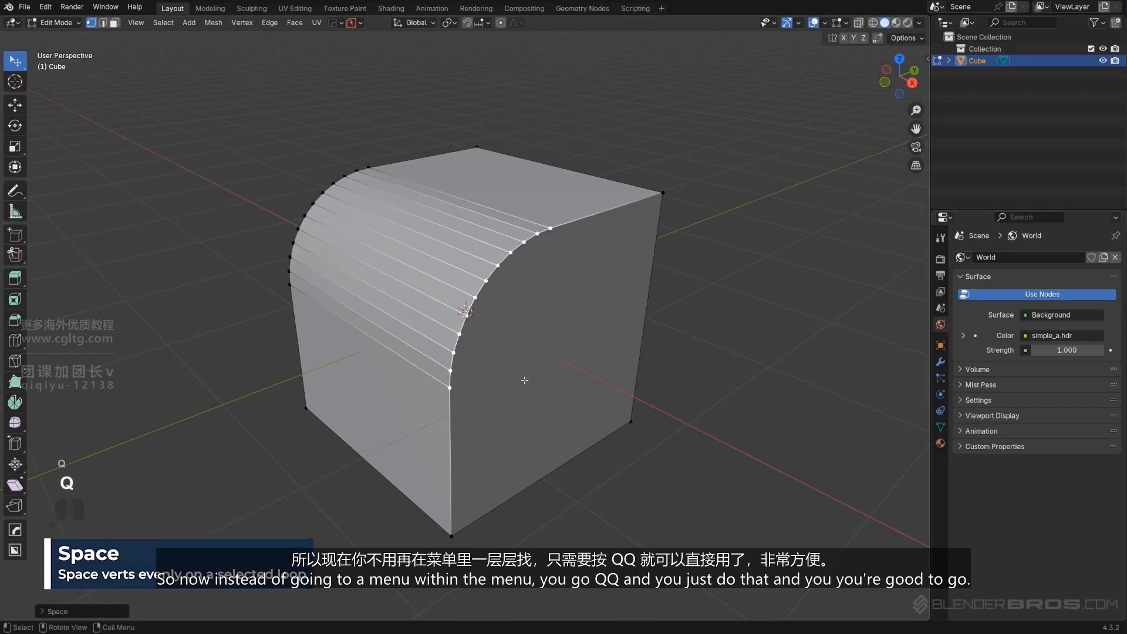
middle_click_drag(530, 362, 523, 300)
scroll(523, 301, "down", 1)
mouse_move(523, 301)
middle_mouse_down("shift")
mouse_move(535, 327)
mouse_move(535, 301)
middle_mouse_up("shift")
scroll(534, 301, "up", 1)
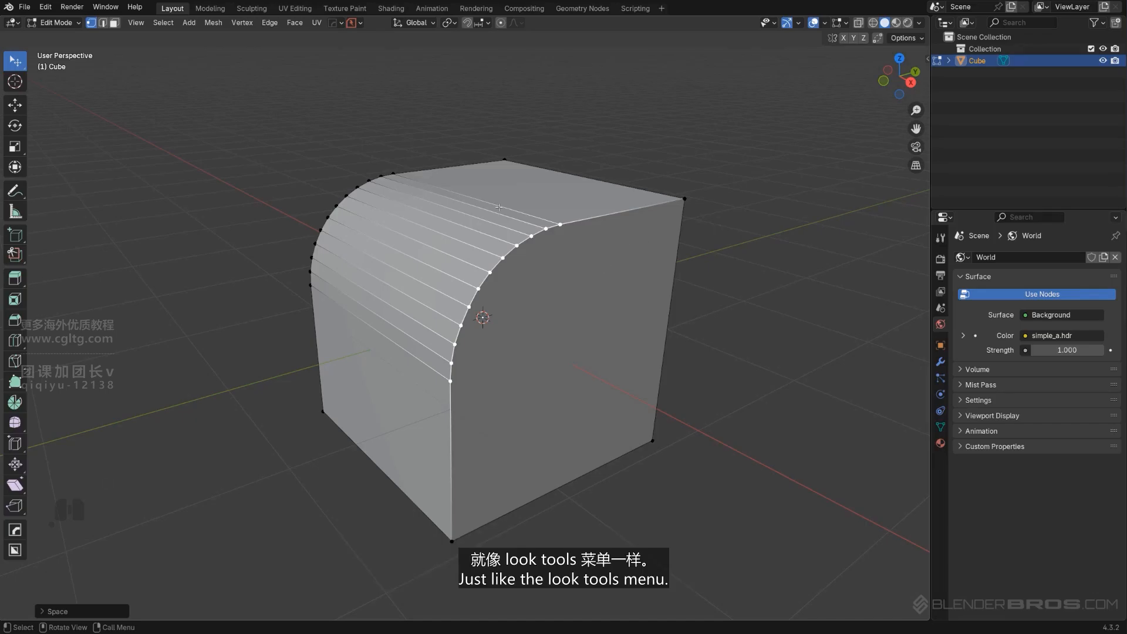
Search the available extensions in Preferences for "loop" and expand the LoopTools details.
left_click(45, 6)
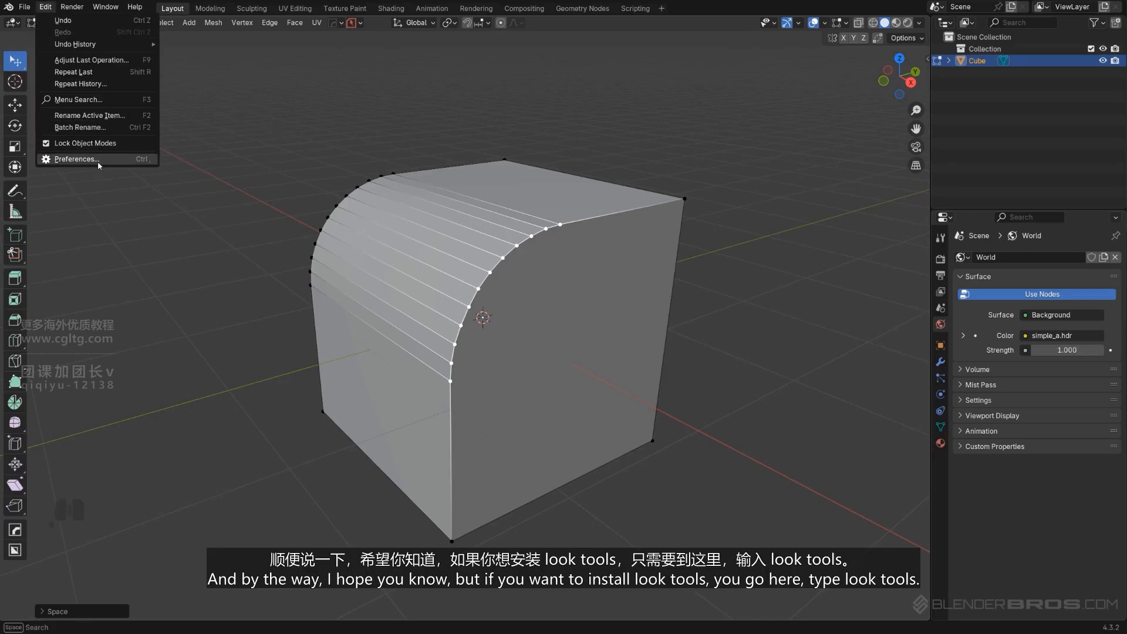
left_click(77, 159)
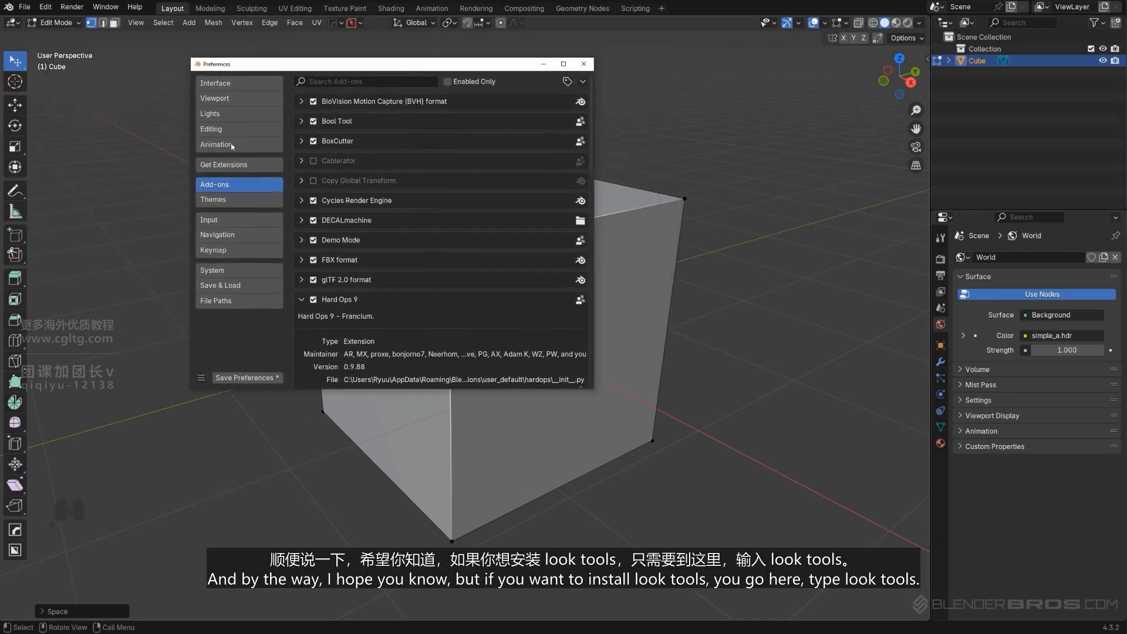
left_click(235, 165)
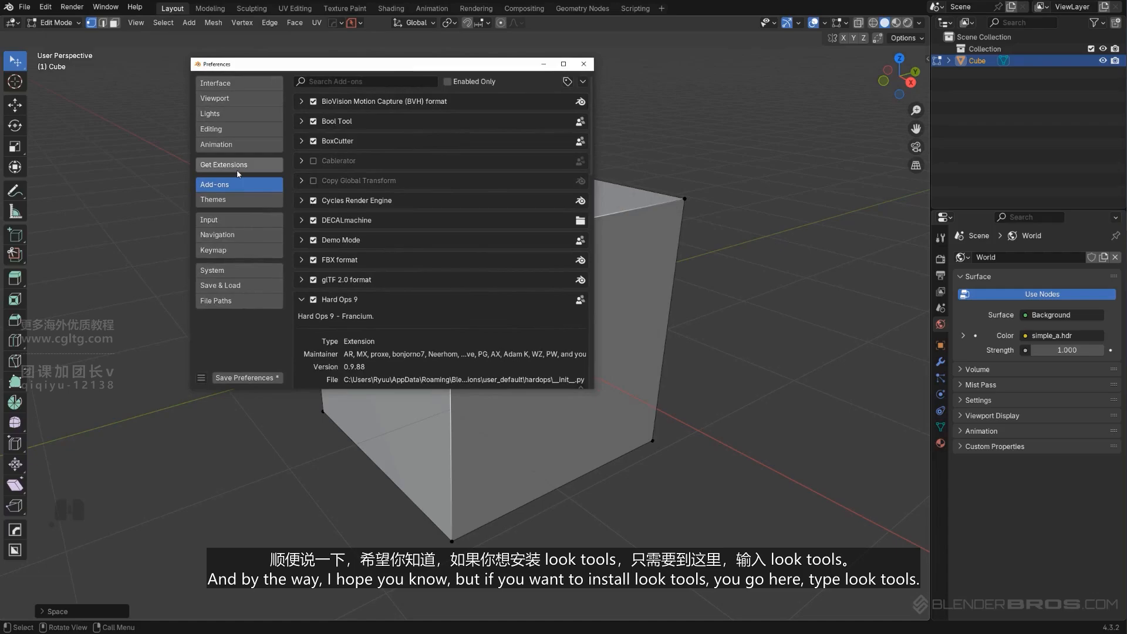
left_click(382, 81)
type("loop")
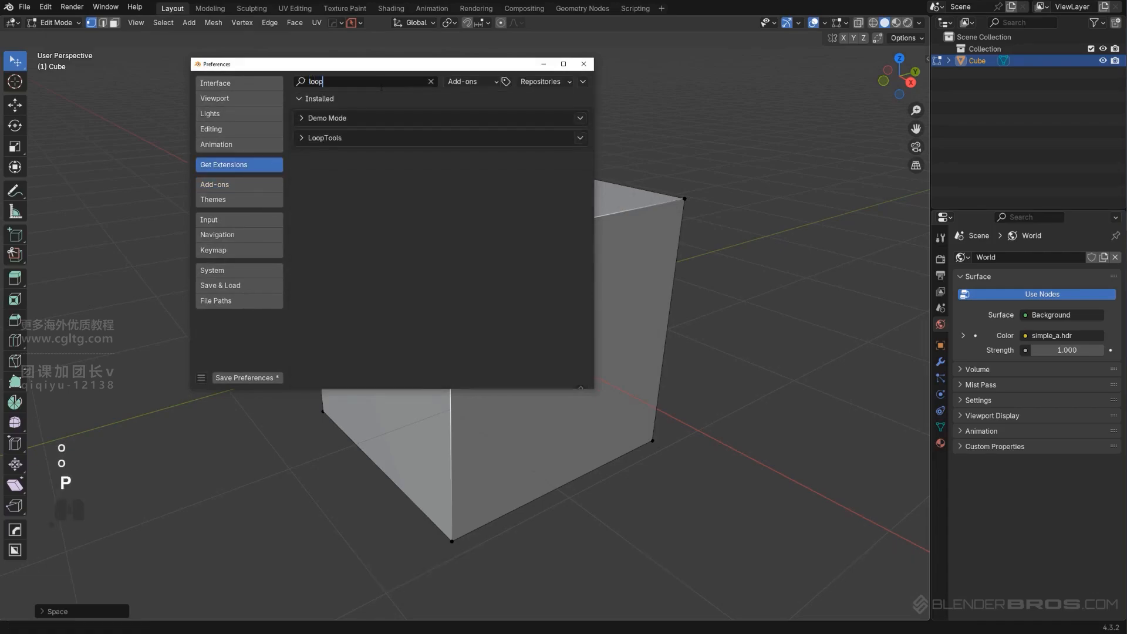
left_click(446, 138)
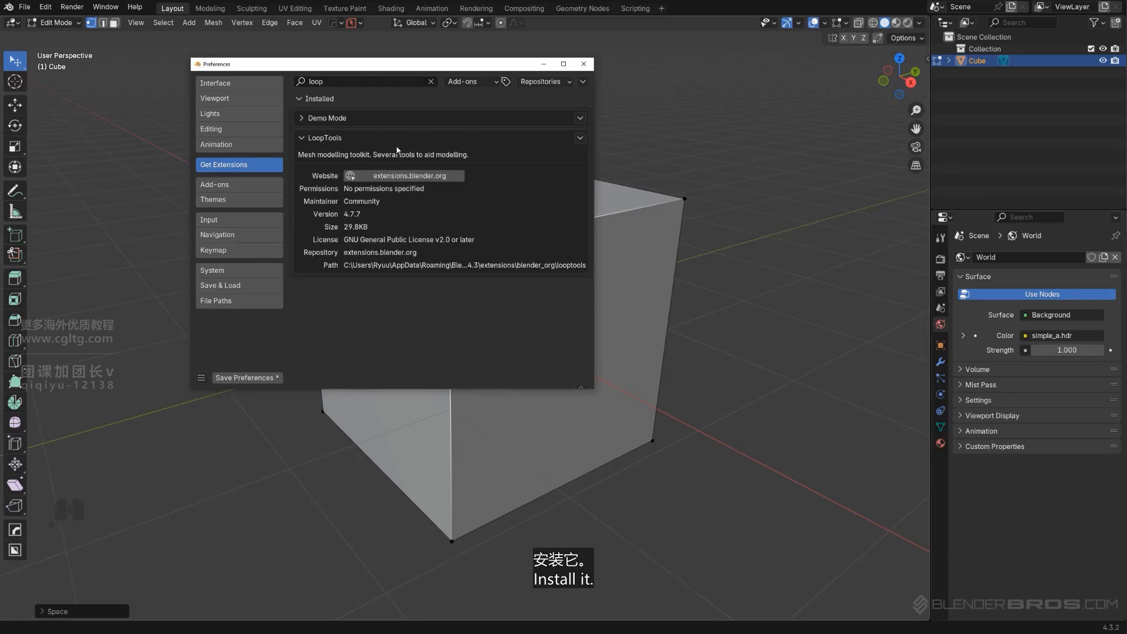
Search the installed add-ons for "loop" and expand the LoopTools entry.
left_click(239, 185)
left_click(352, 82)
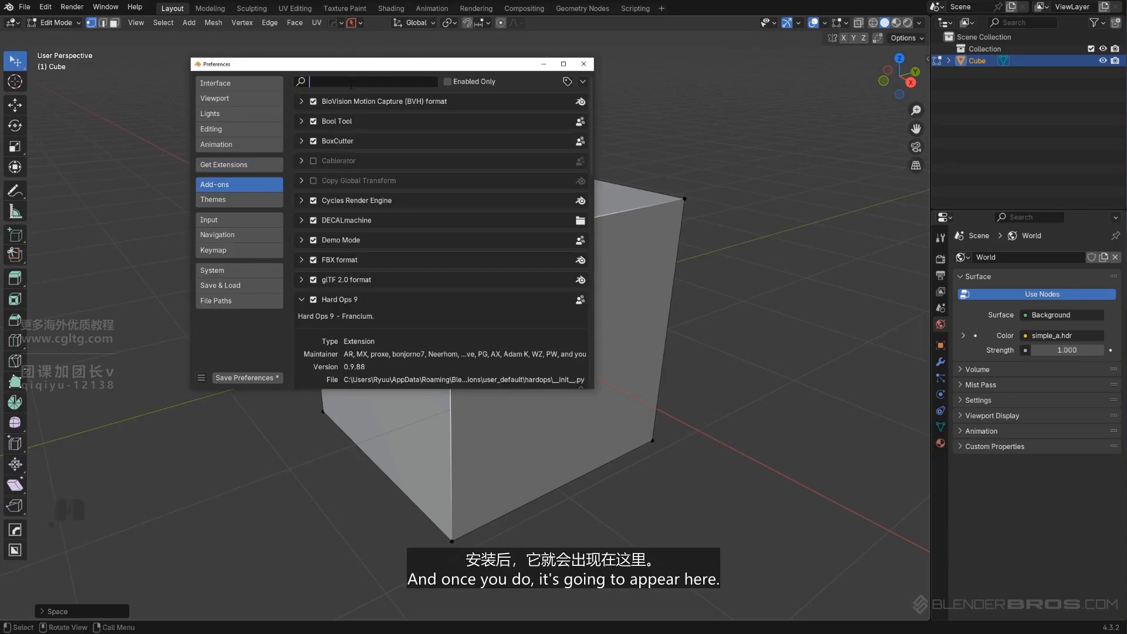
type("loop")
left_click(302, 121)
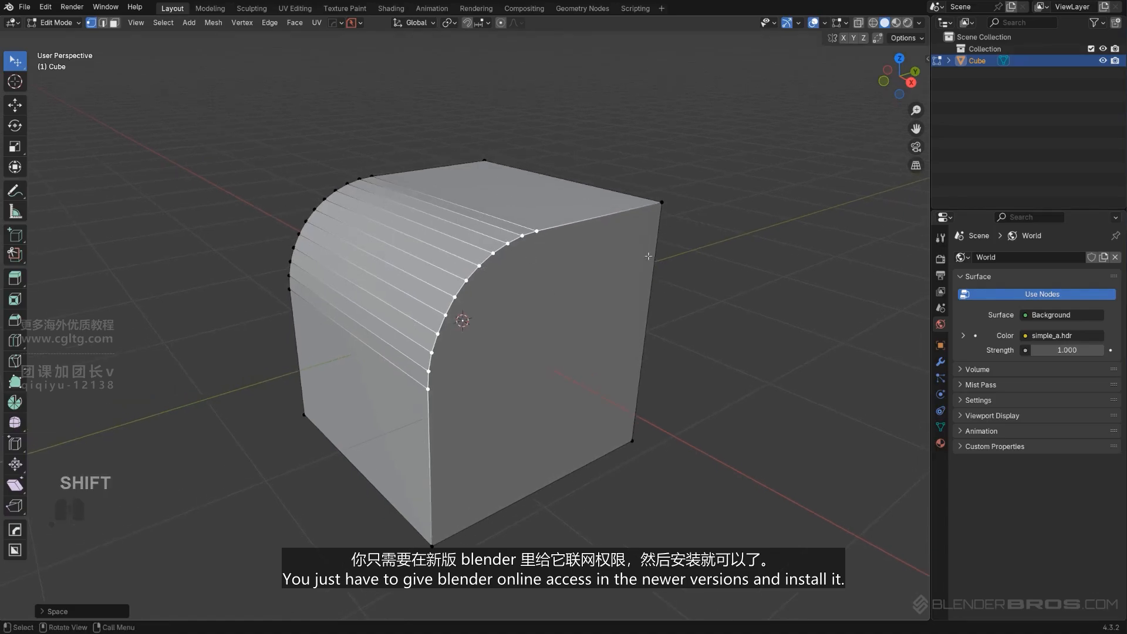
Replace the beveled cube with a new default cube in Object Mode.
key("Tab")
key("q")
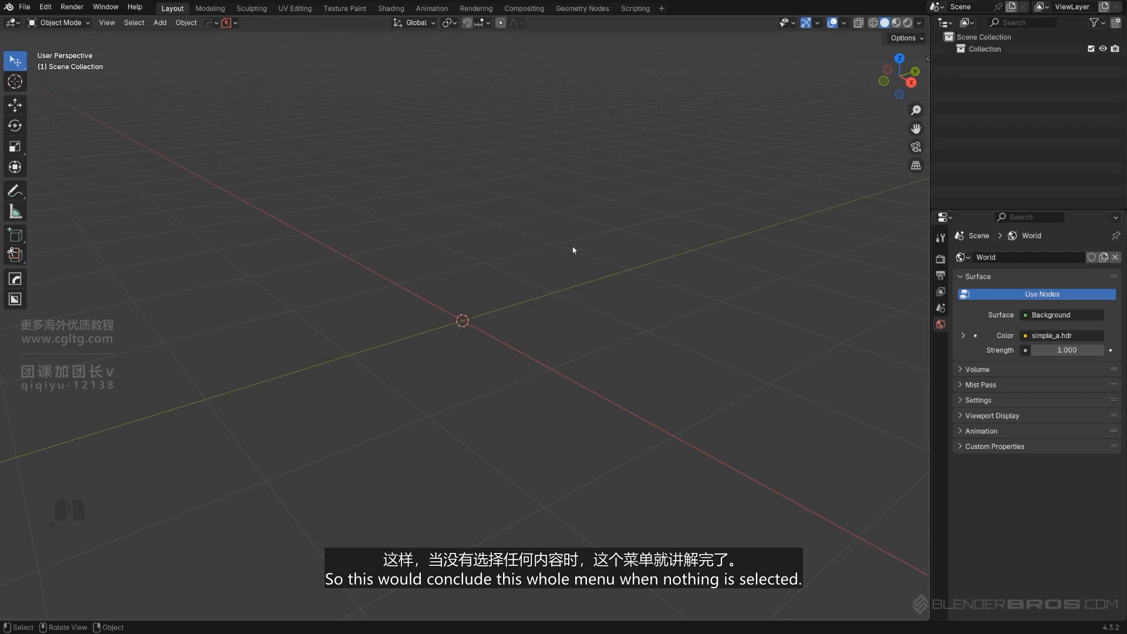
key("shift+a")
left_click(634, 270)
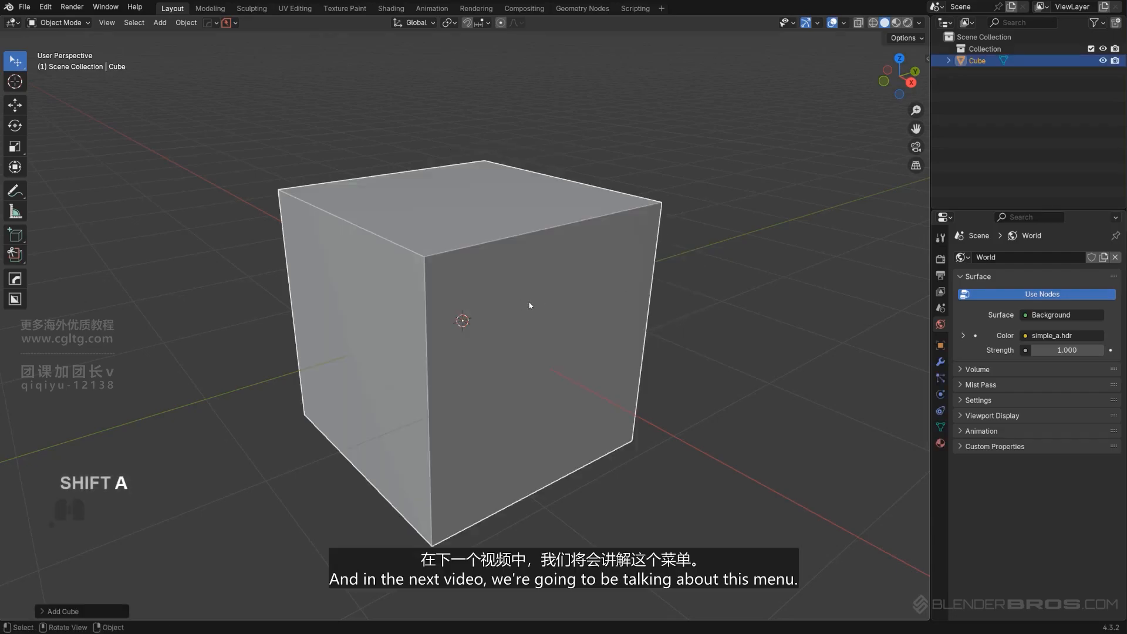
Open the Hard Ops menu in Object Mode with the new cube selected to view its entries.
scroll(531, 304, "down", 3)
key("q")
mouse_move(604, 296)
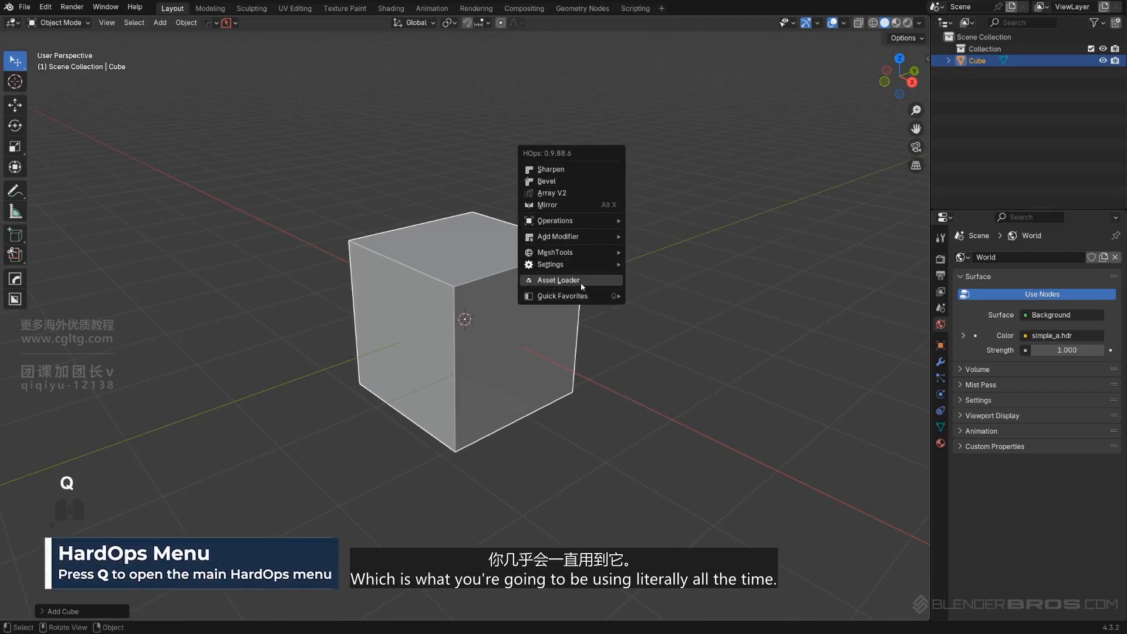
View the Hard Ops menu and its Quick Favorites in Edit Mode, and return to Object Mode.
key("Tab")
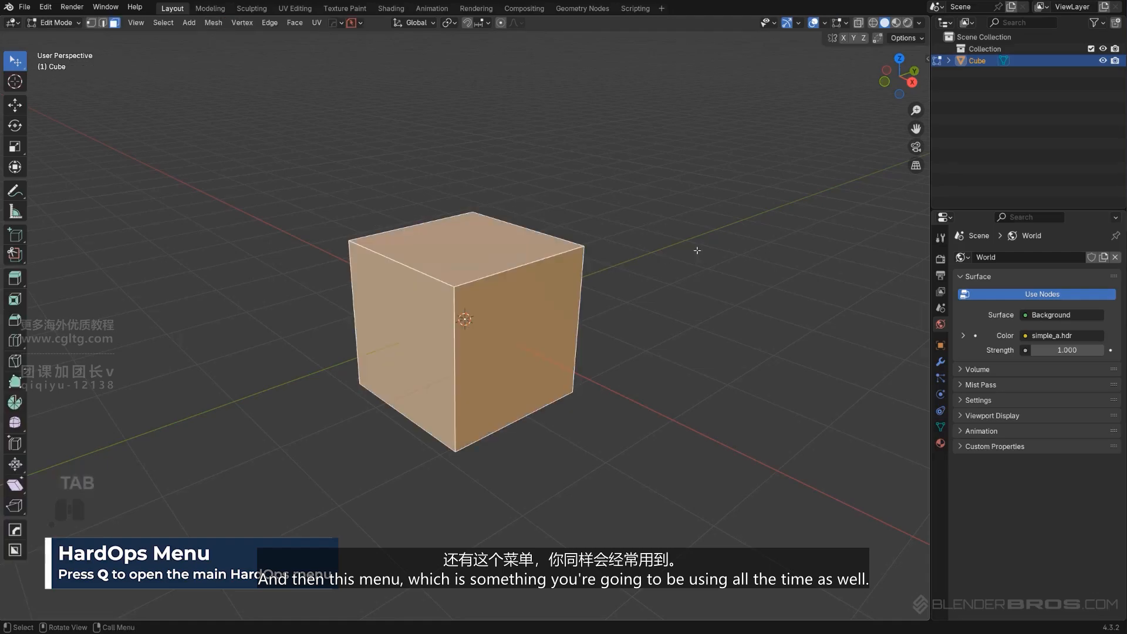
key("q")
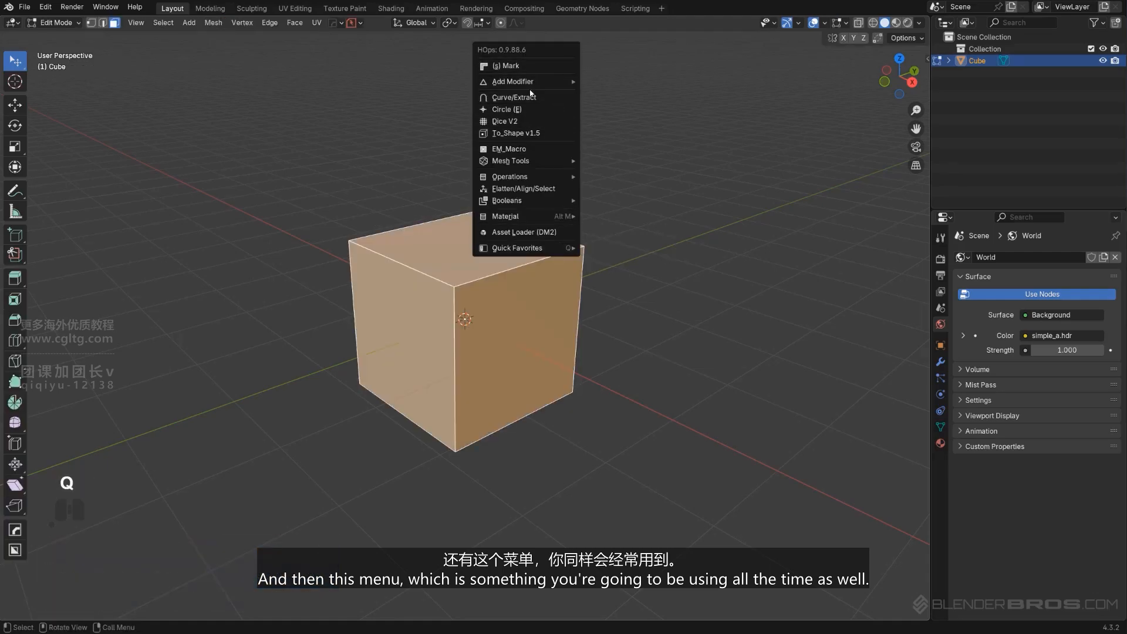
mouse_move(532, 248)
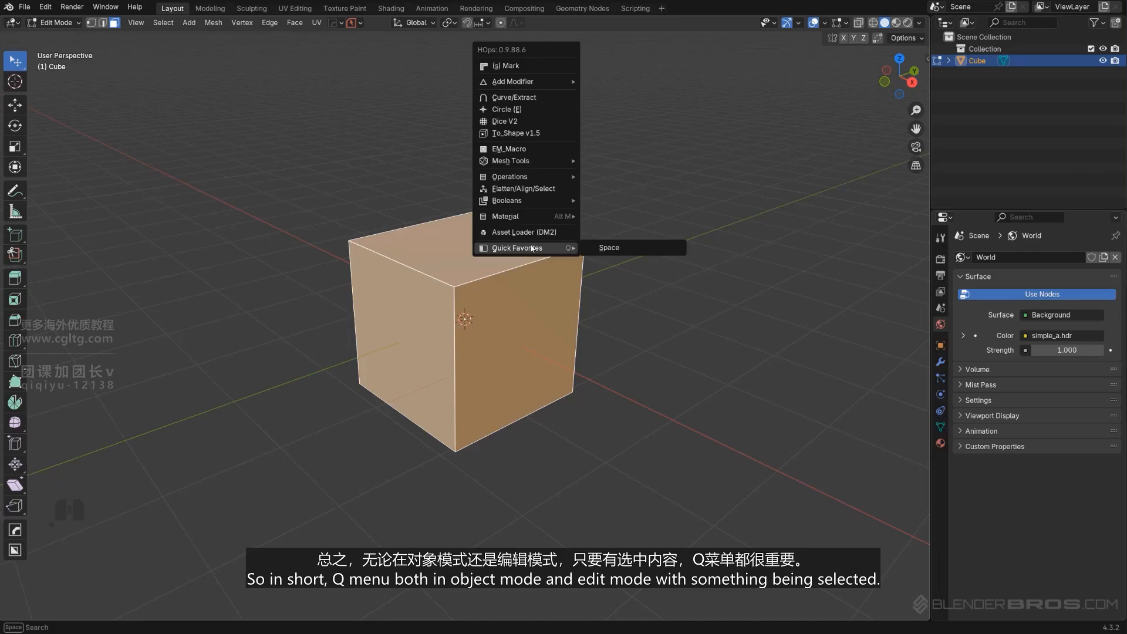
key("Tab")
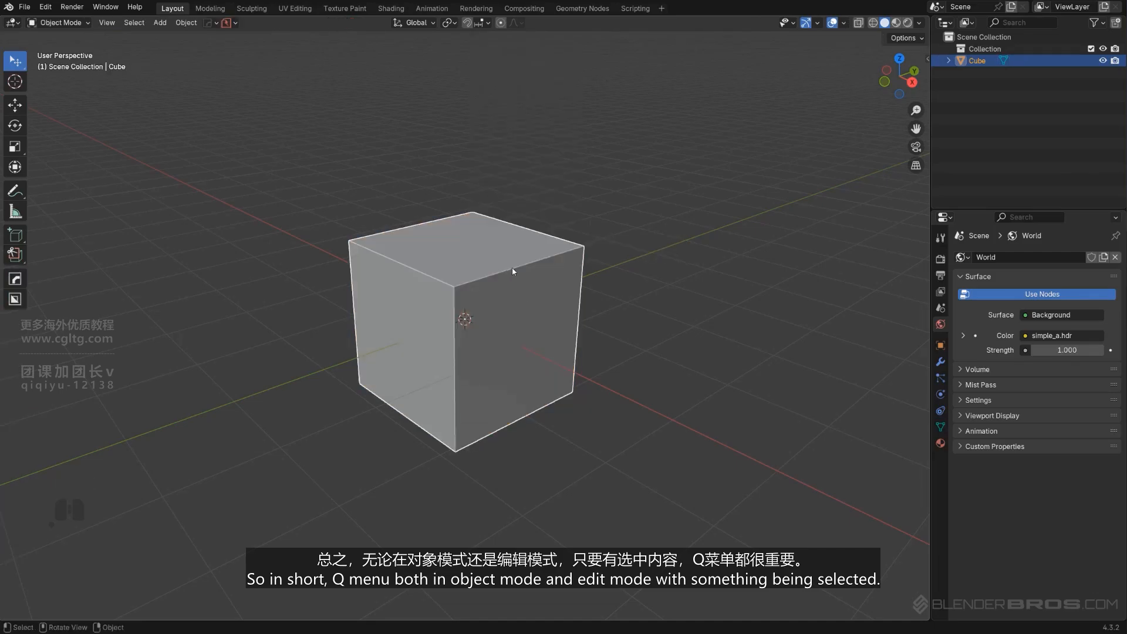
key("Tab")
key("Tab")
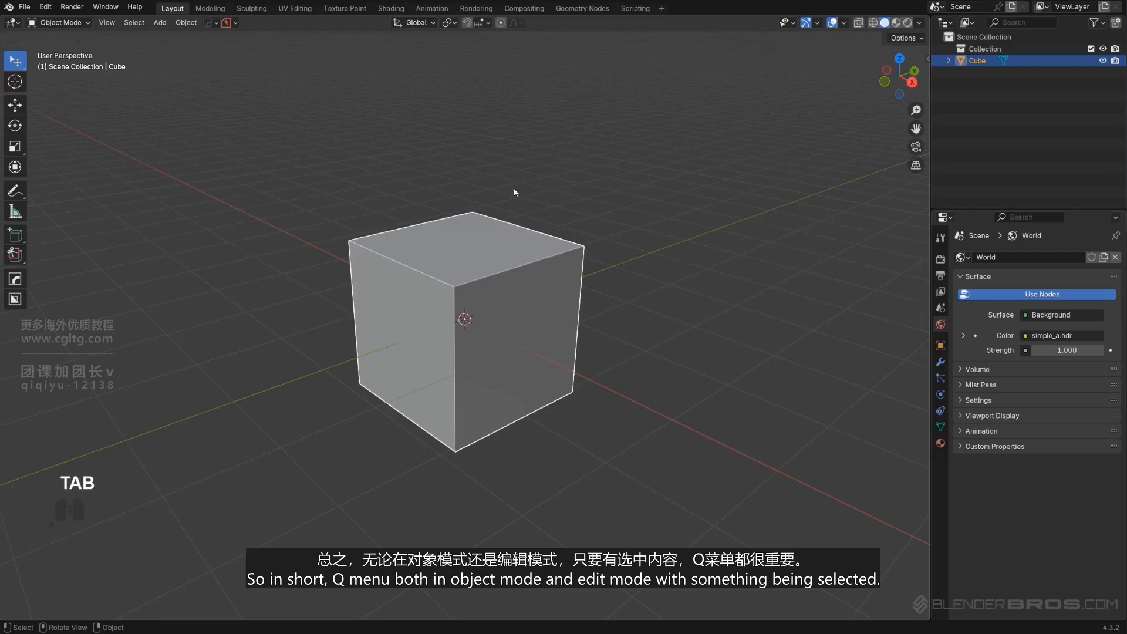